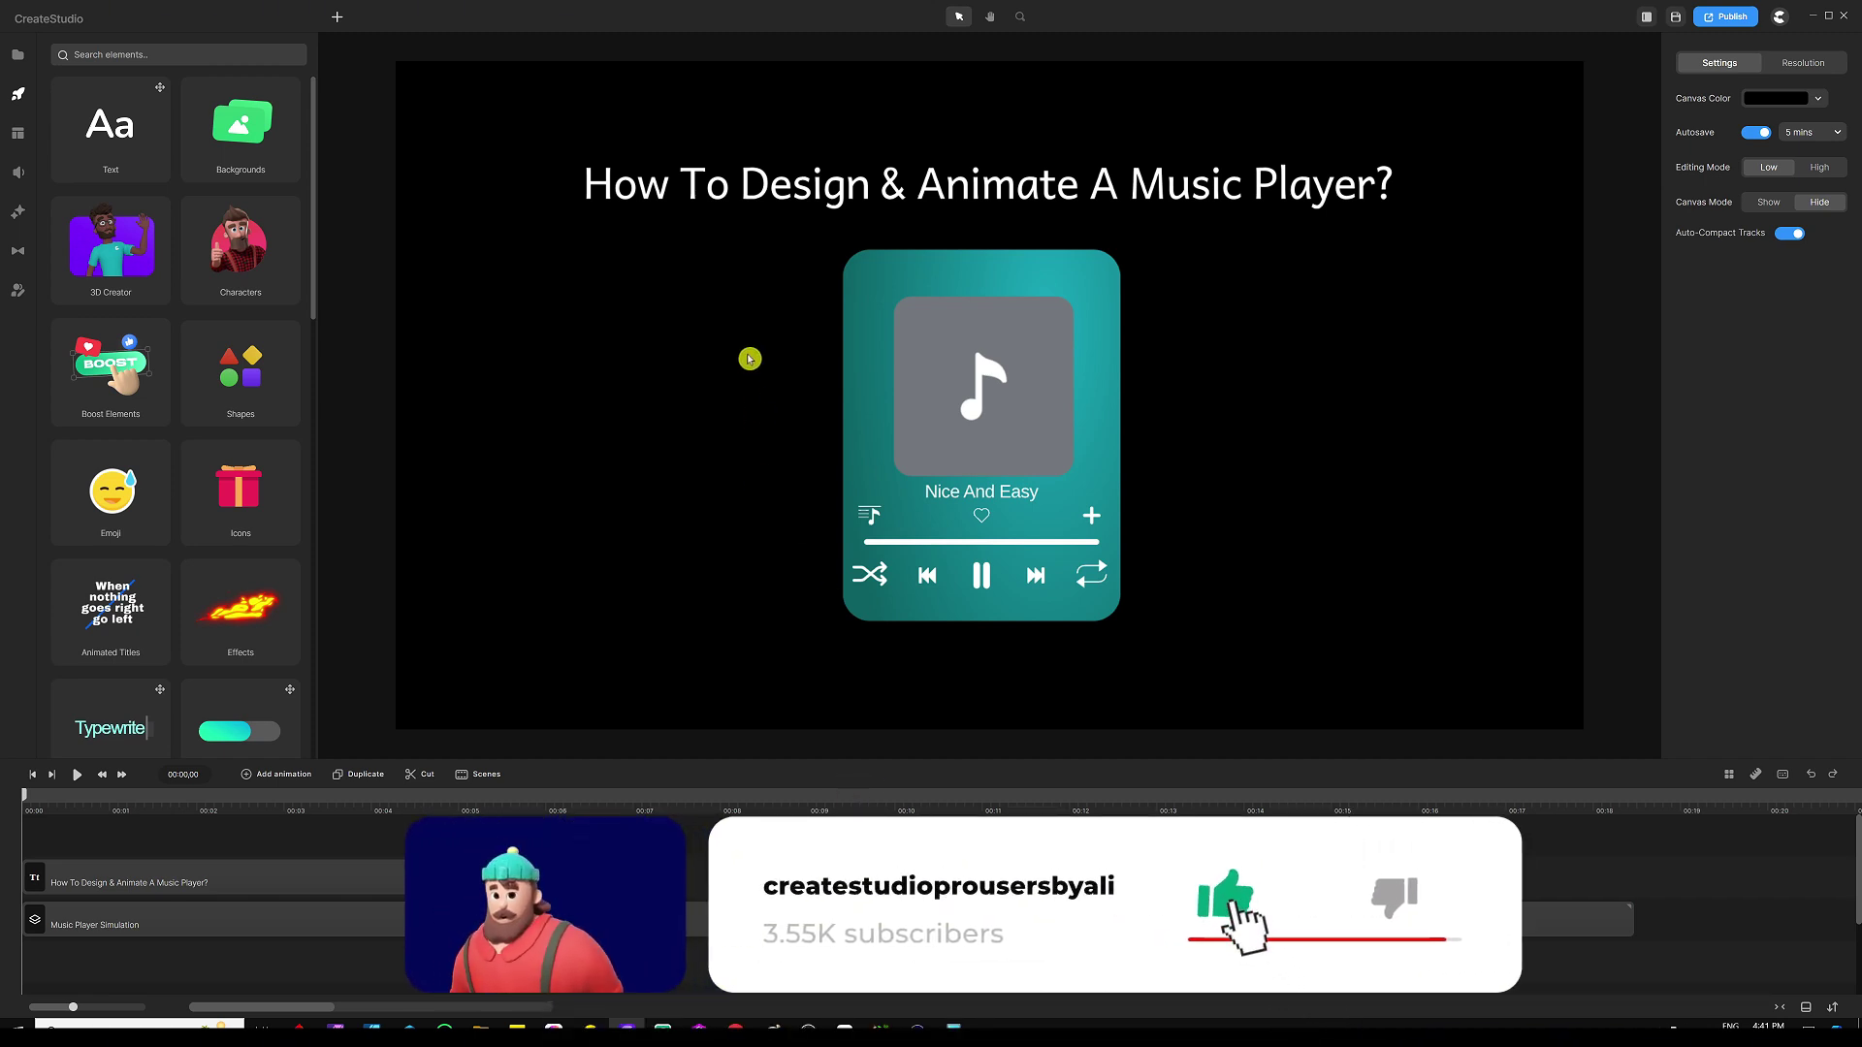
Step: Browse the SVG icons available in the media library
click(17, 55)
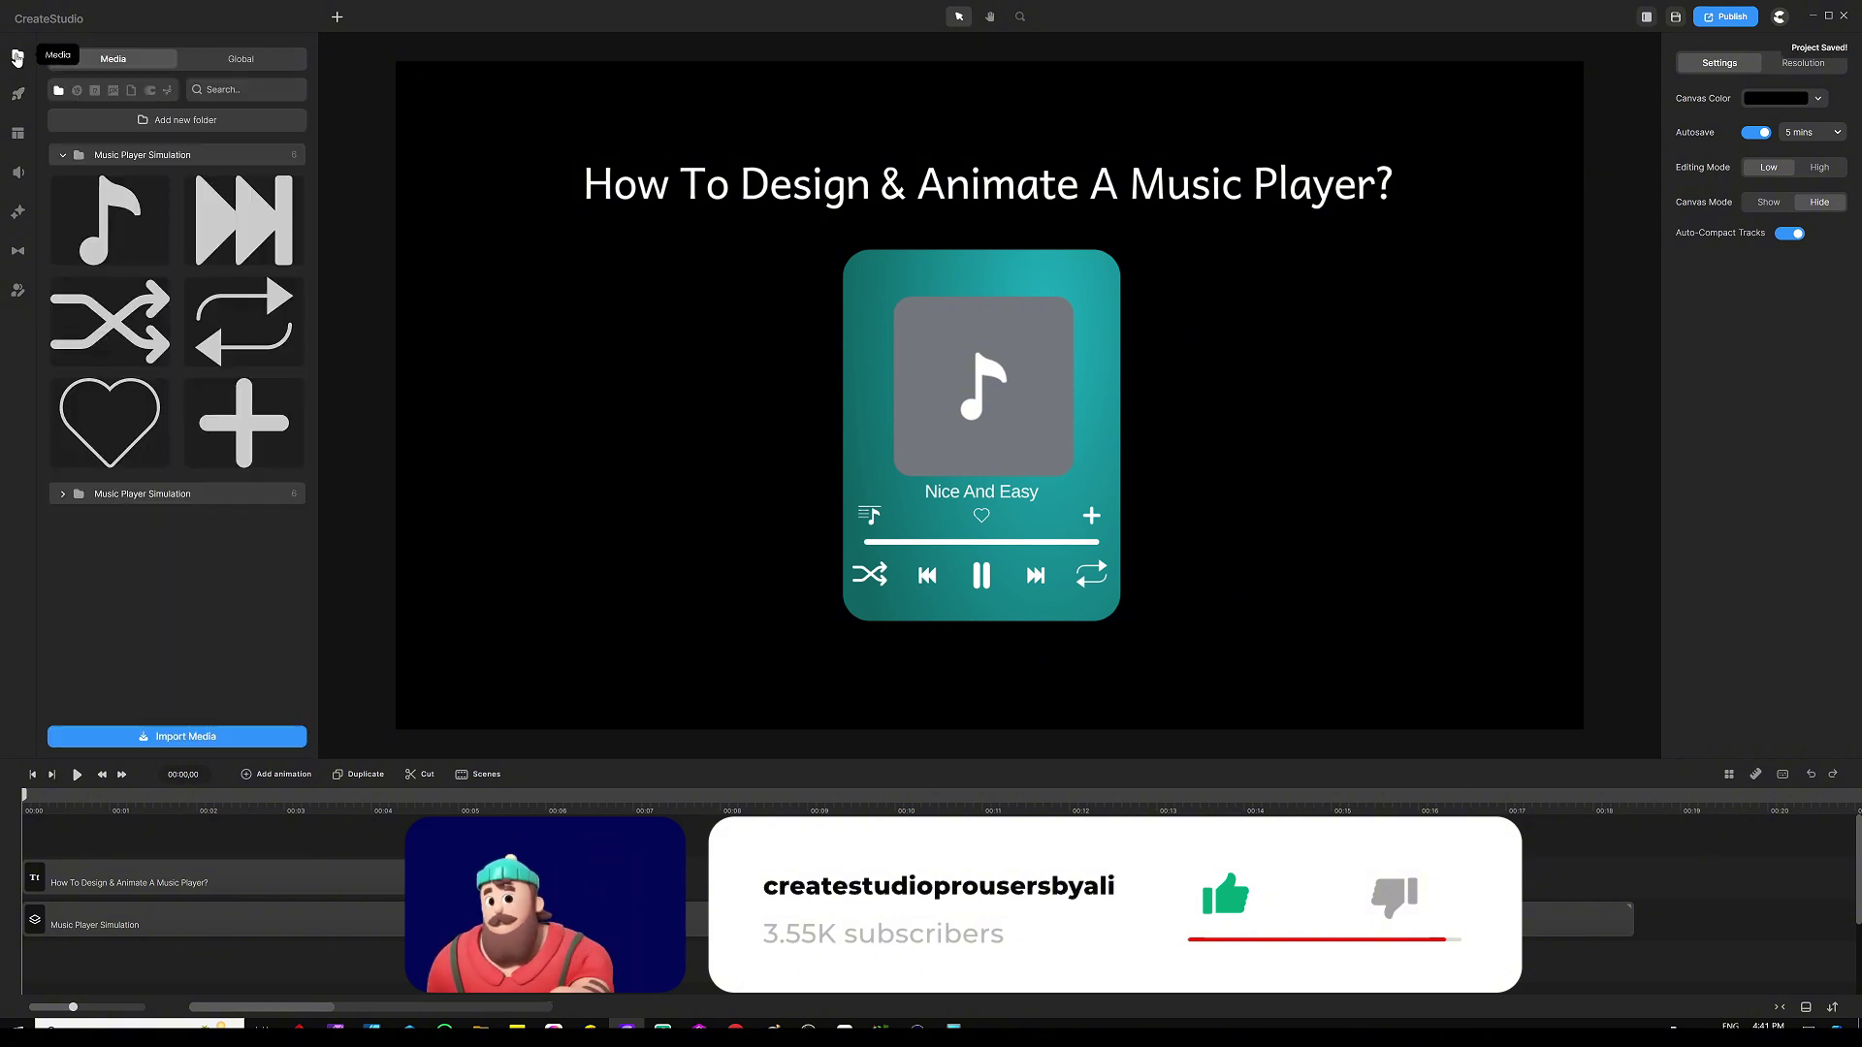
click(166, 91)
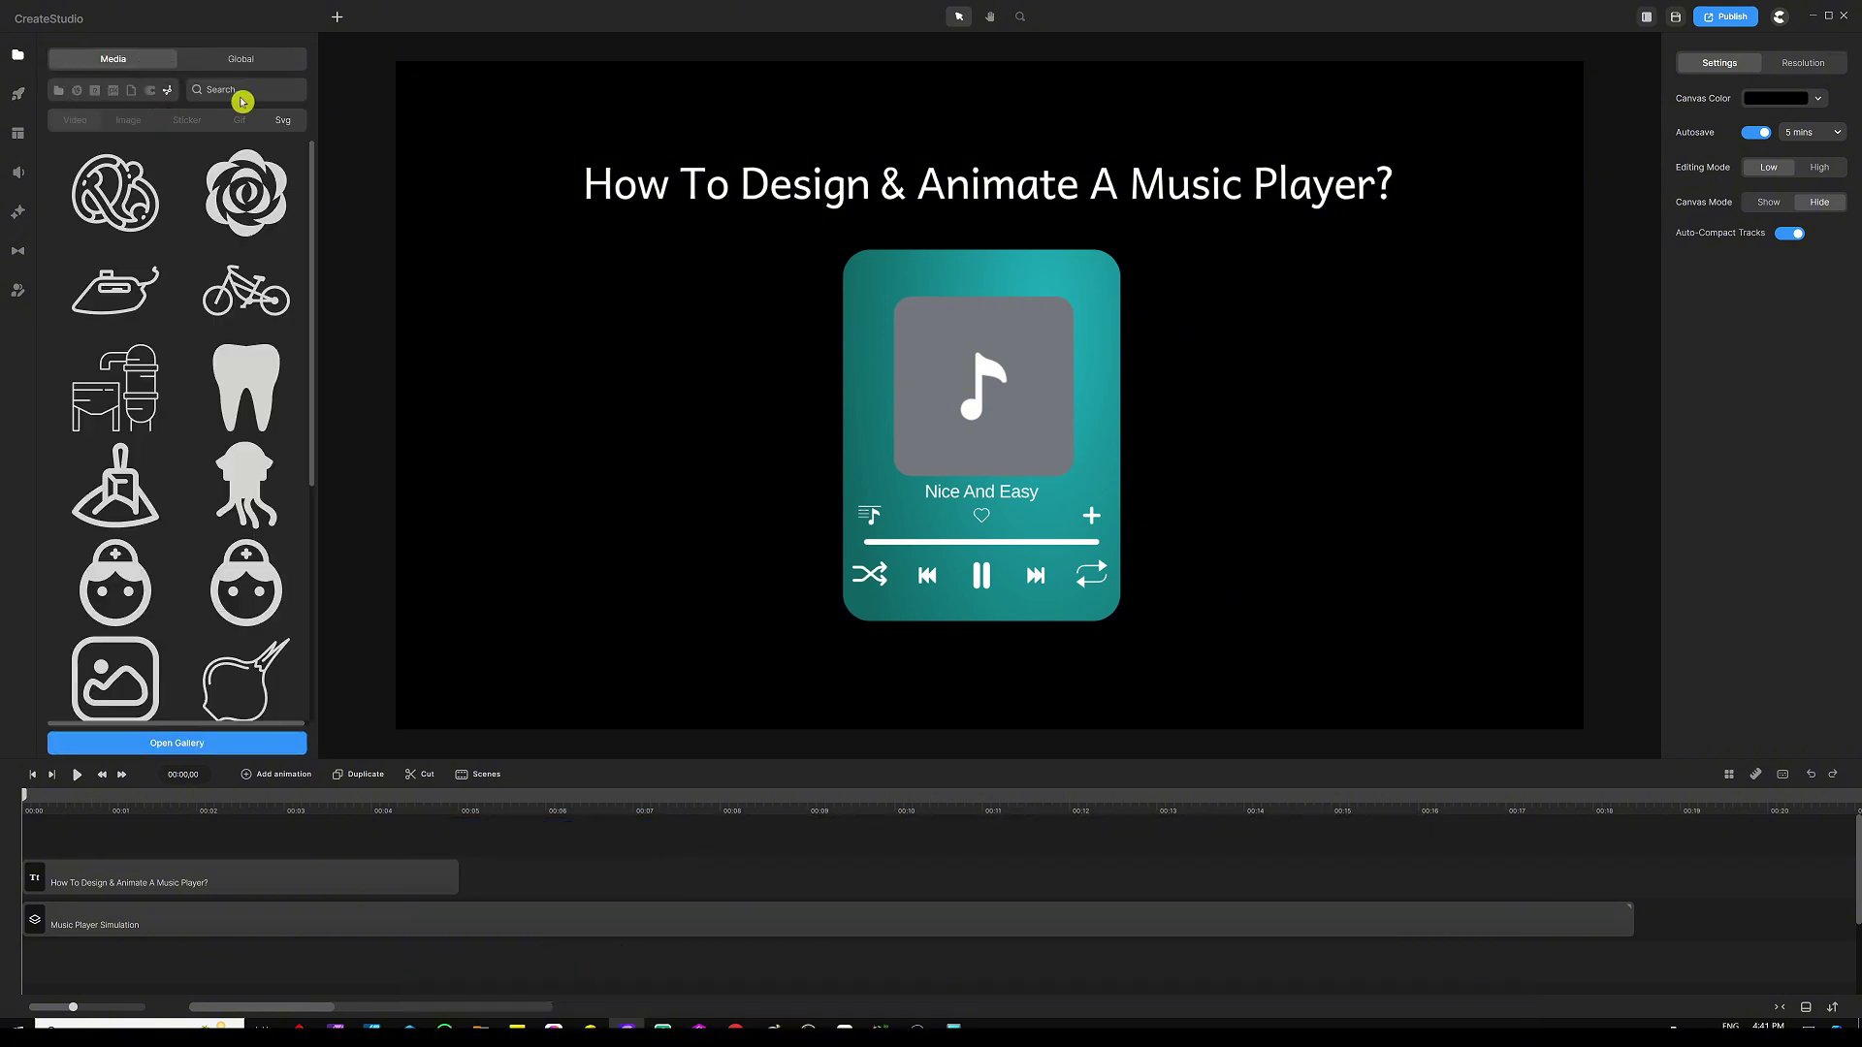
click(248, 89)
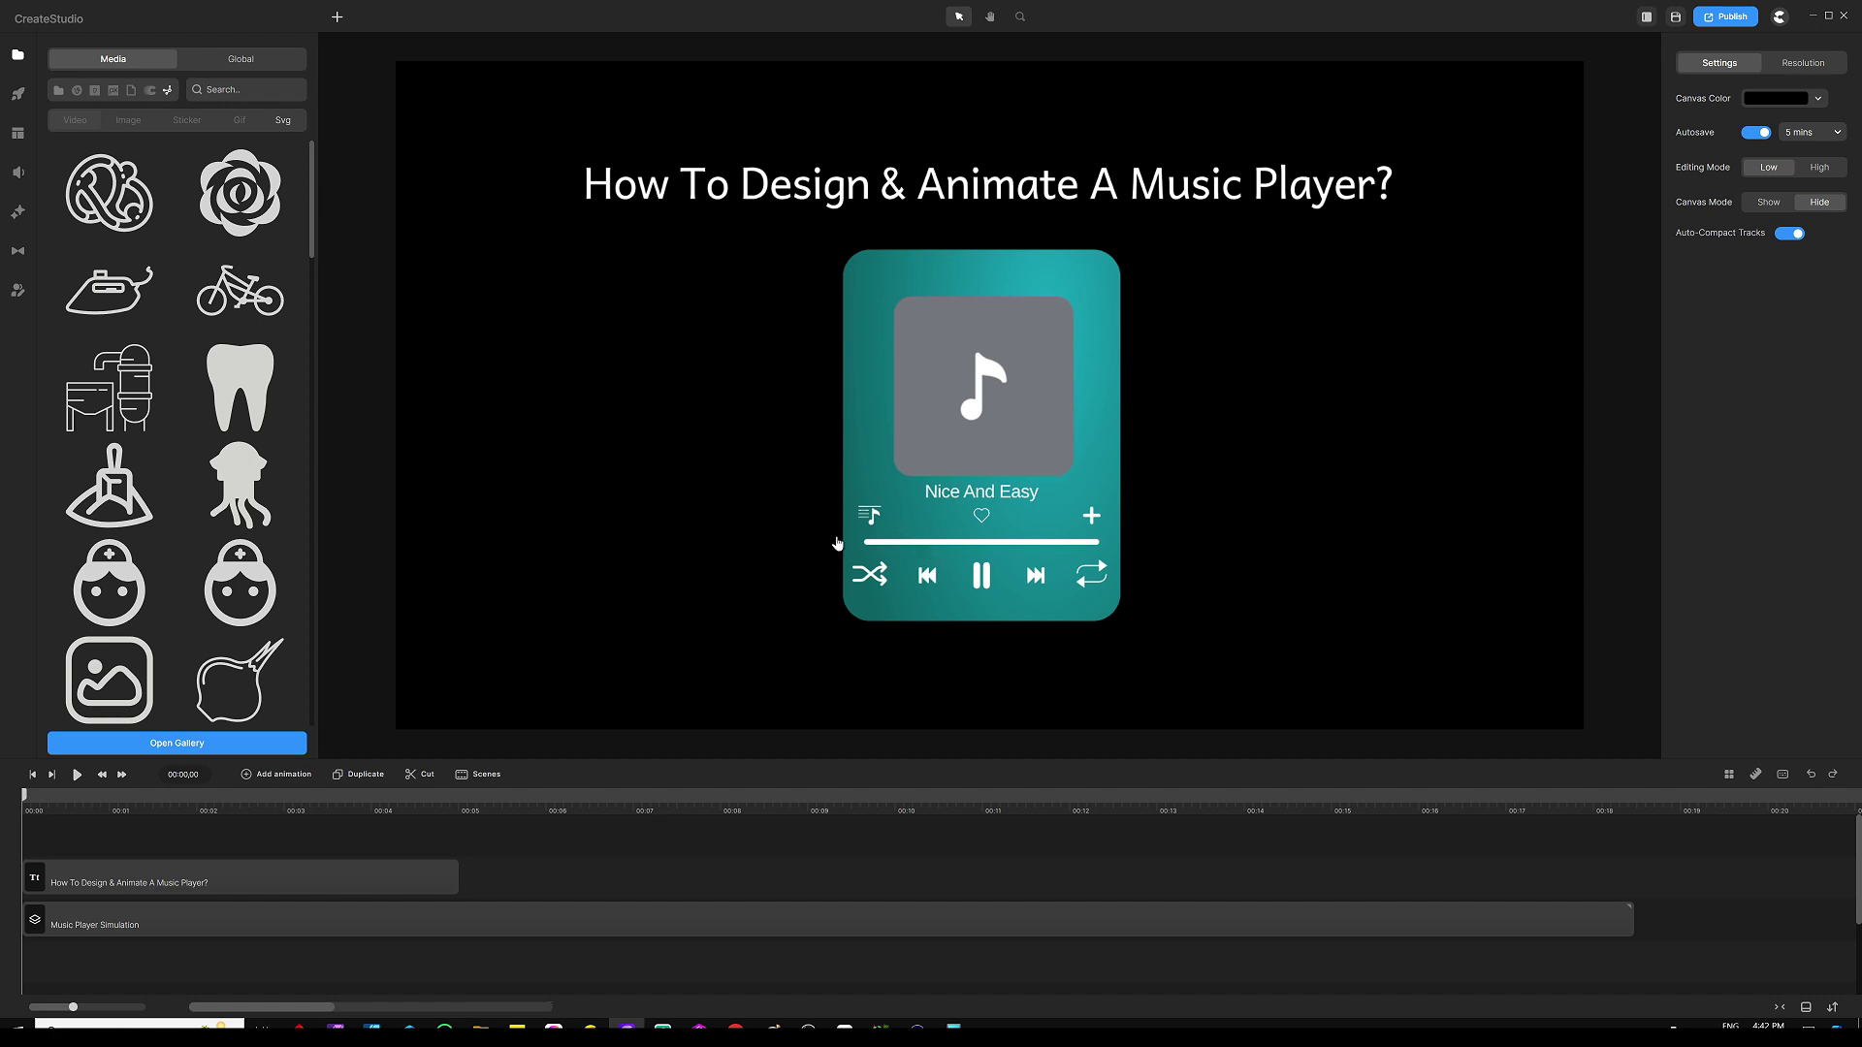
Step: Delete the title text, then enlarge the music player group and reposition it in the left half of the canvas
click(940, 188)
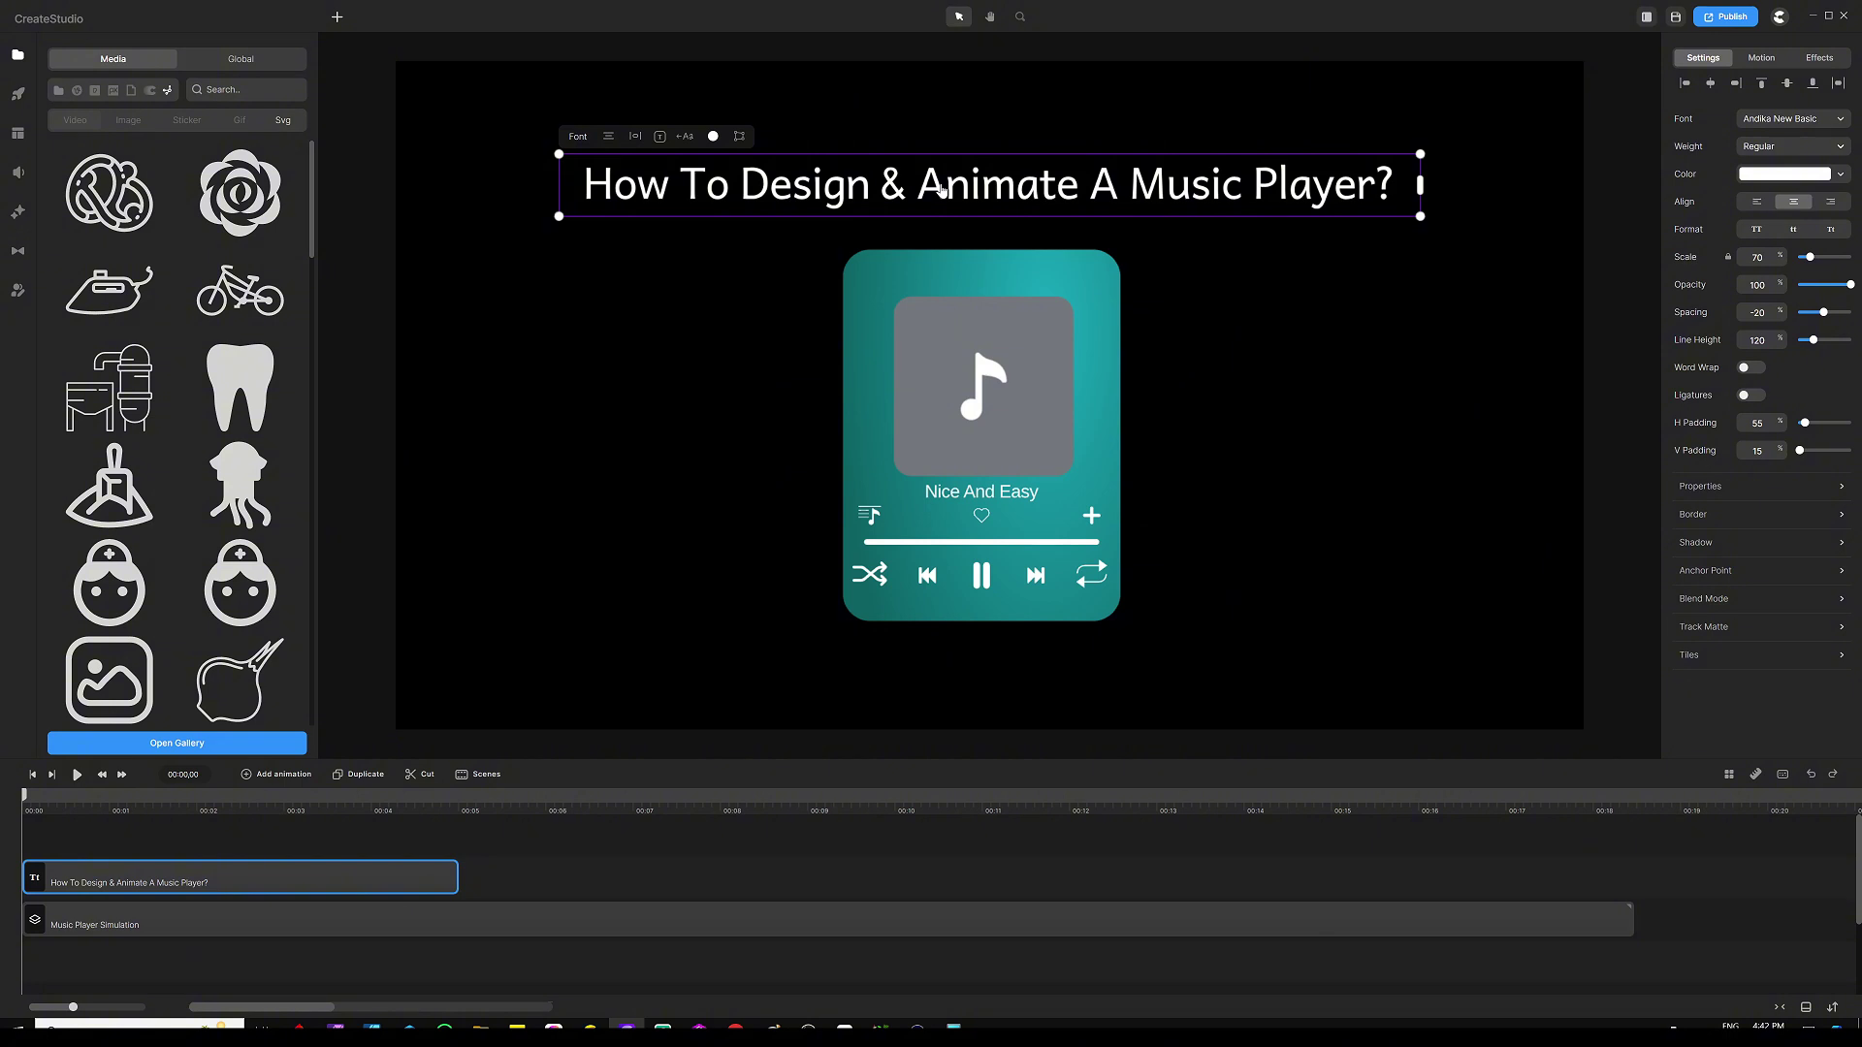
key(Delete)
click(997, 286)
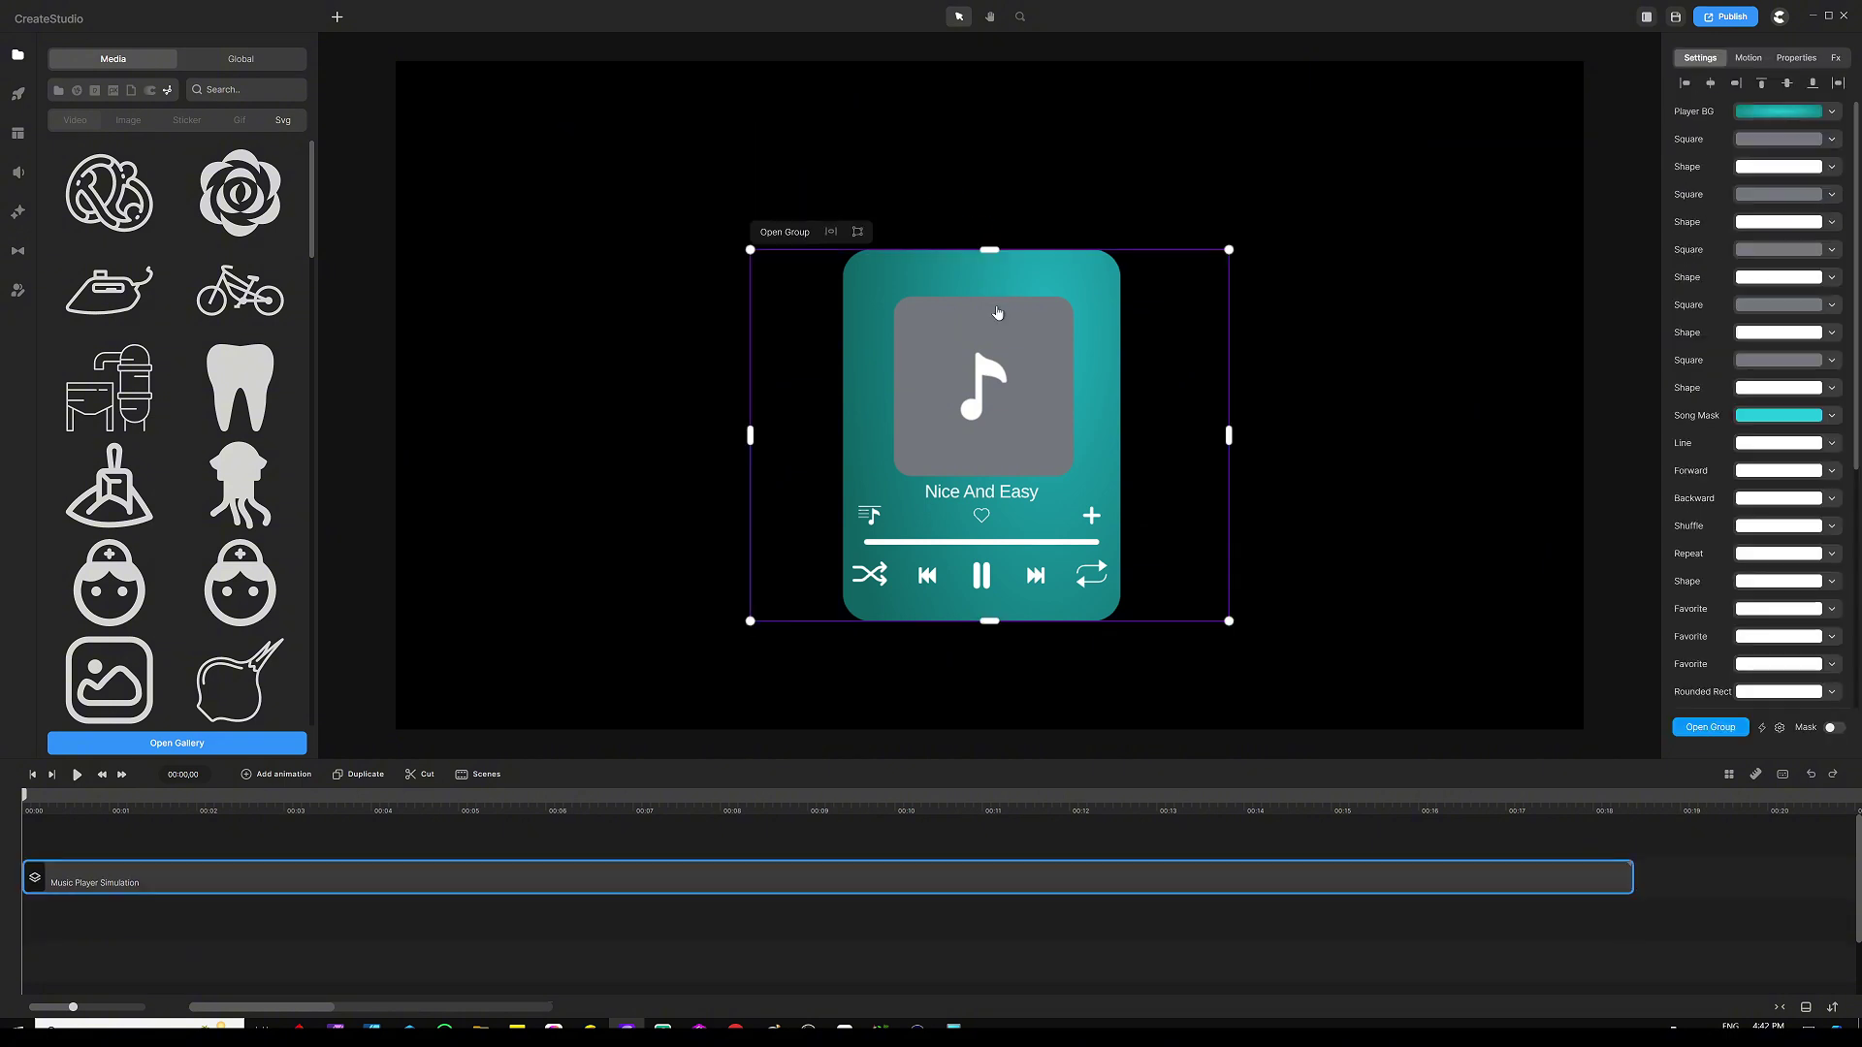
drag(997, 313, 985, 226)
drag(1224, 162, 1163, 195)
drag(1003, 301, 719, 353)
drag(876, 244, 951, 183)
drag(703, 339, 691, 337)
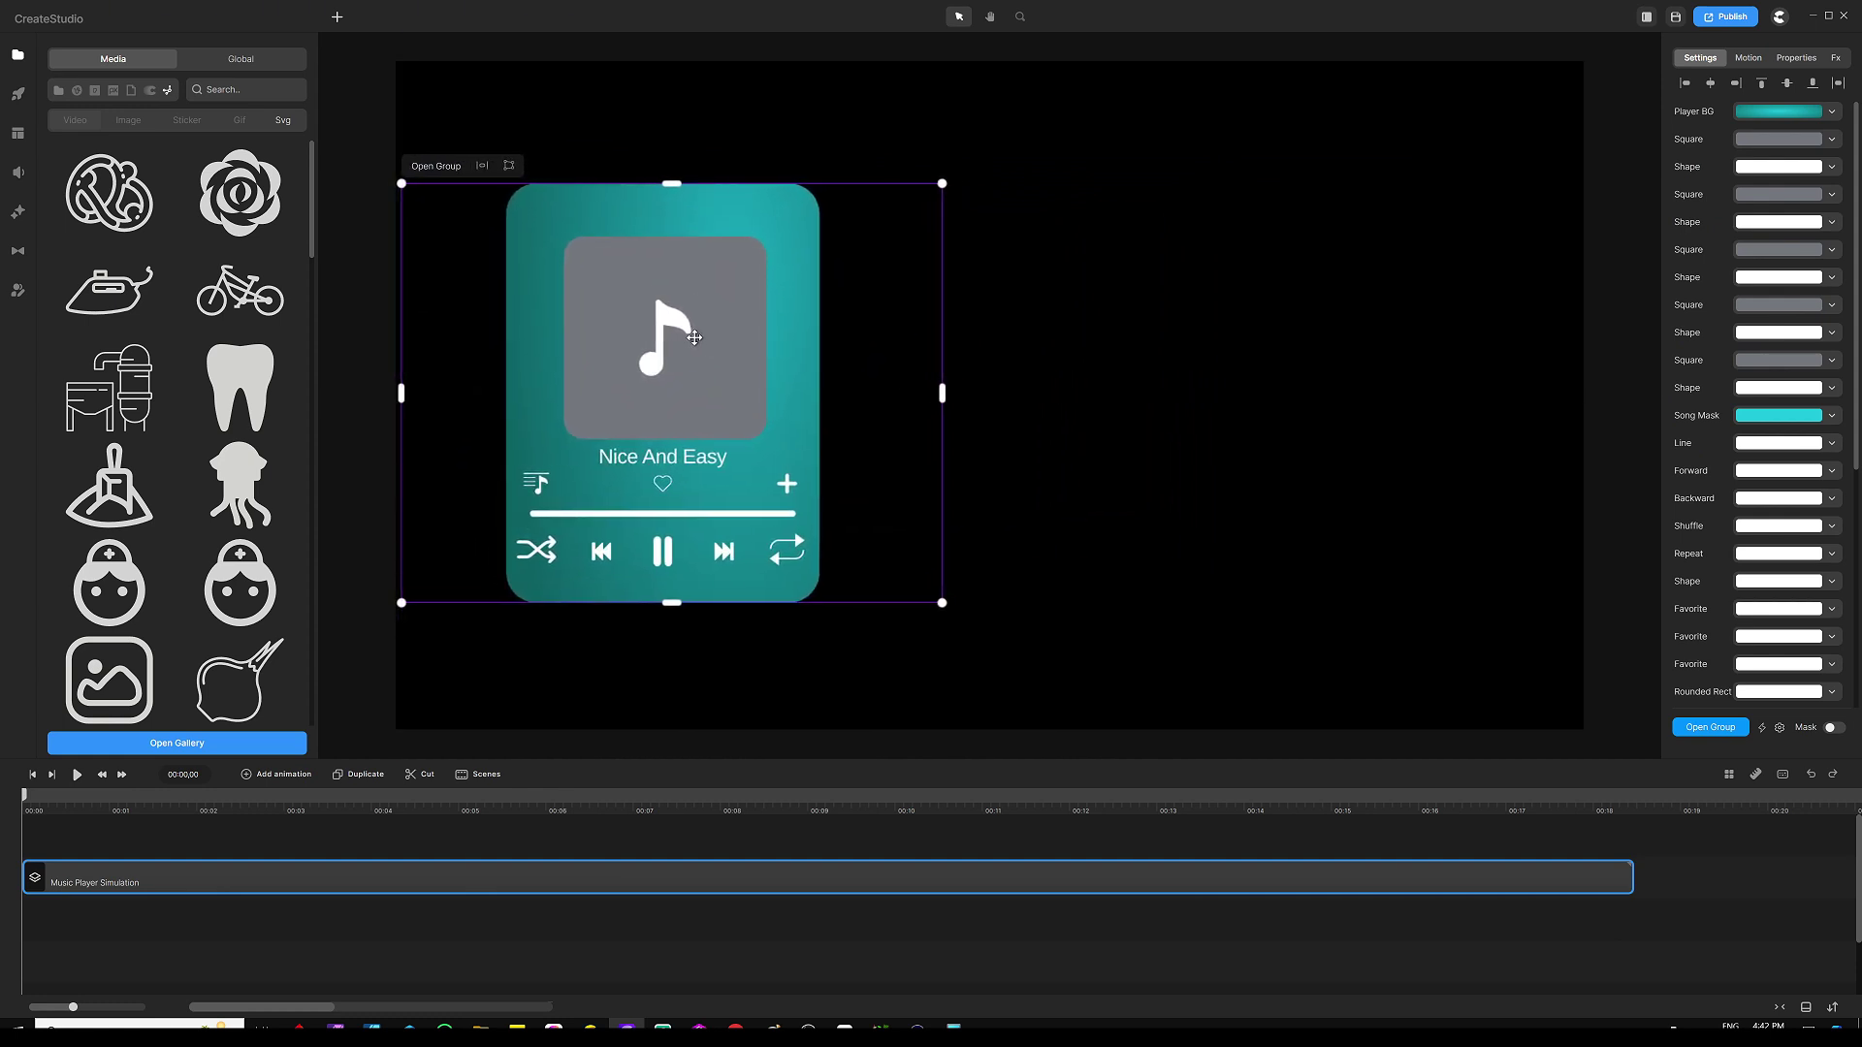
click(1194, 324)
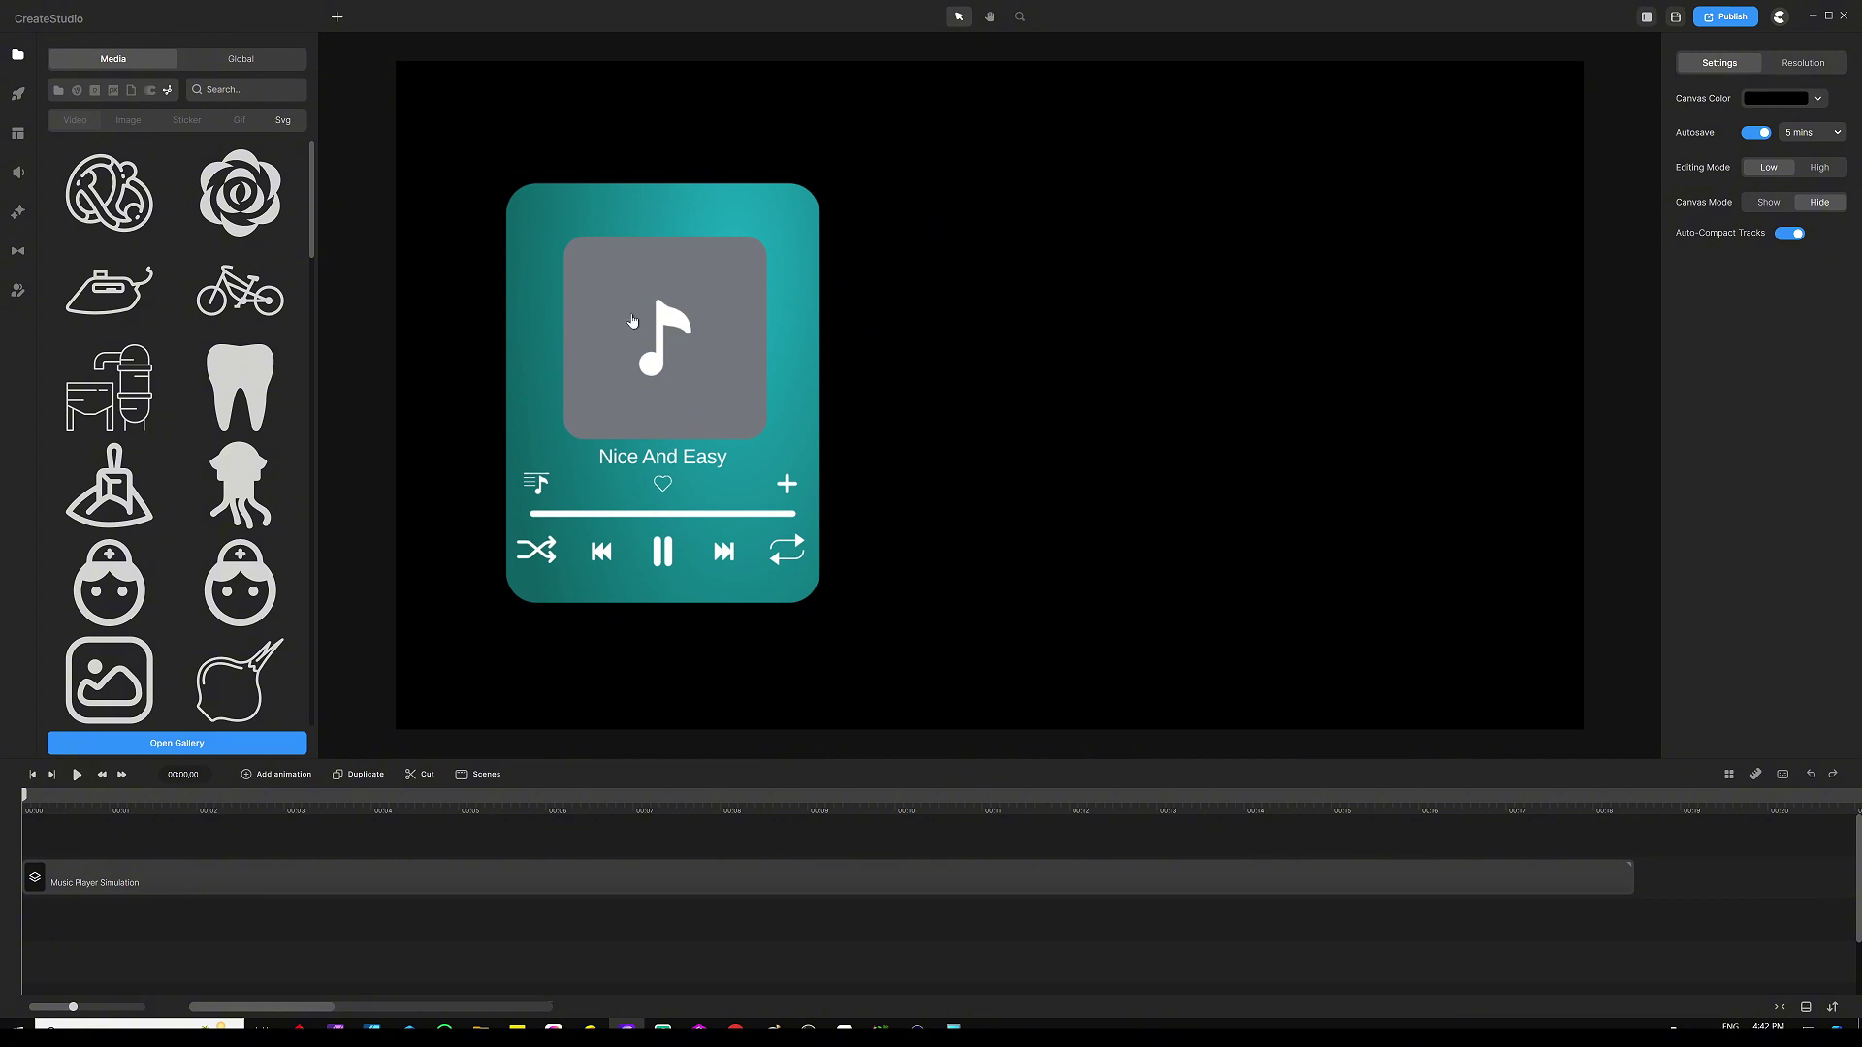
Step: Show the project's media folders and add a rounded rectangle beside the music player, narrowed to a portrait shape at 25% scale
click(59, 92)
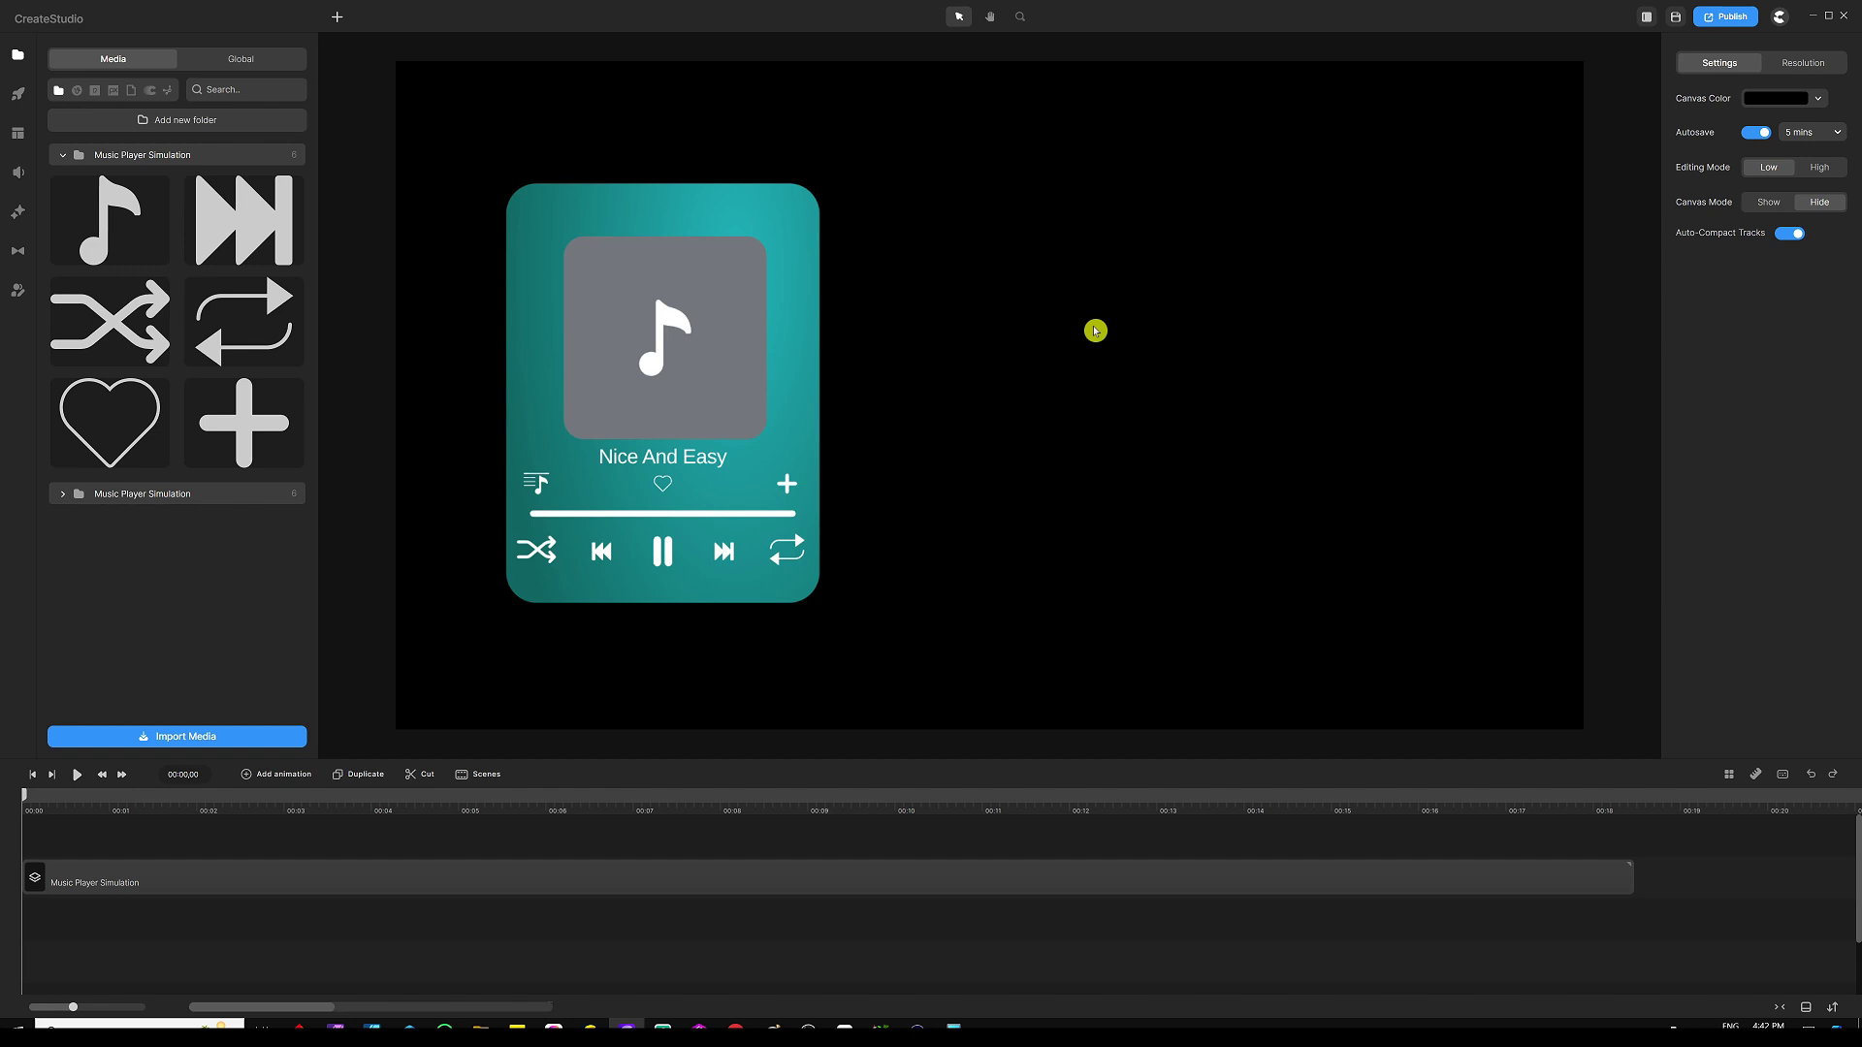
key(ctrl+v)
drag(925, 320, 1147, 326)
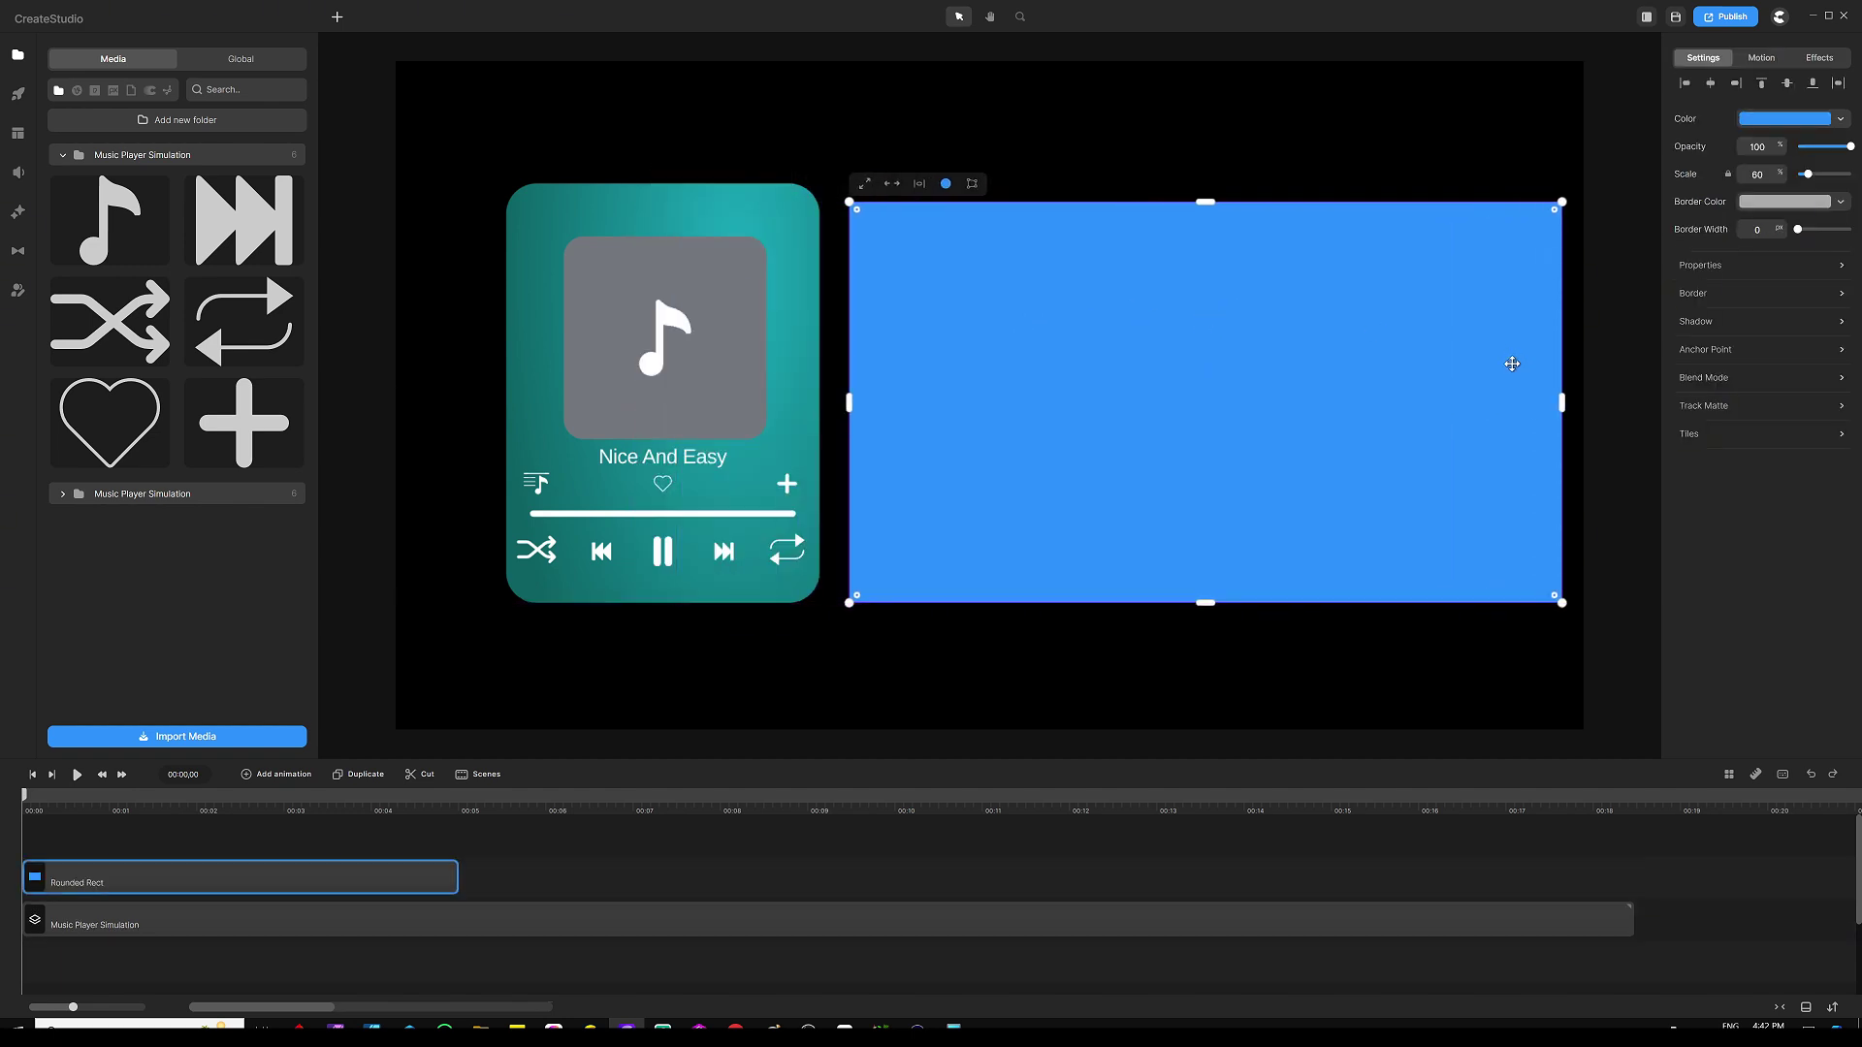
drag(1565, 399, 1238, 383)
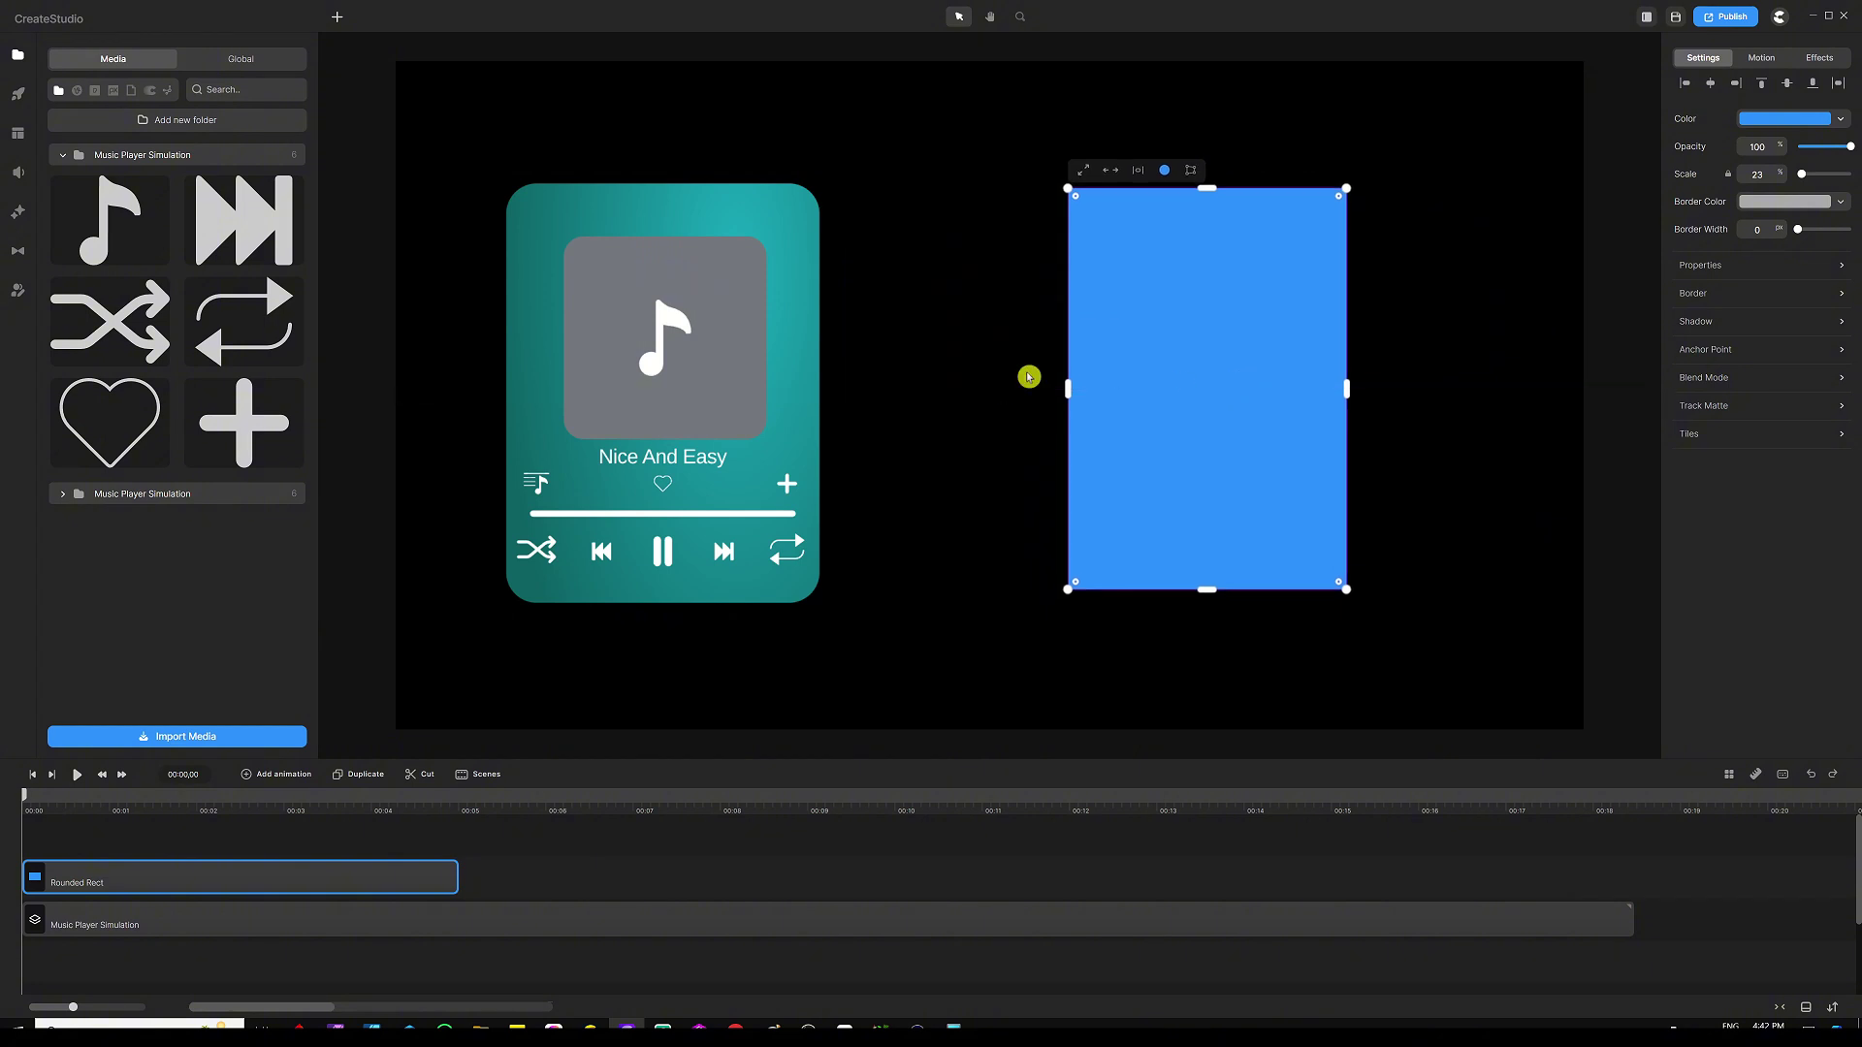
drag(1068, 388, 1053, 390)
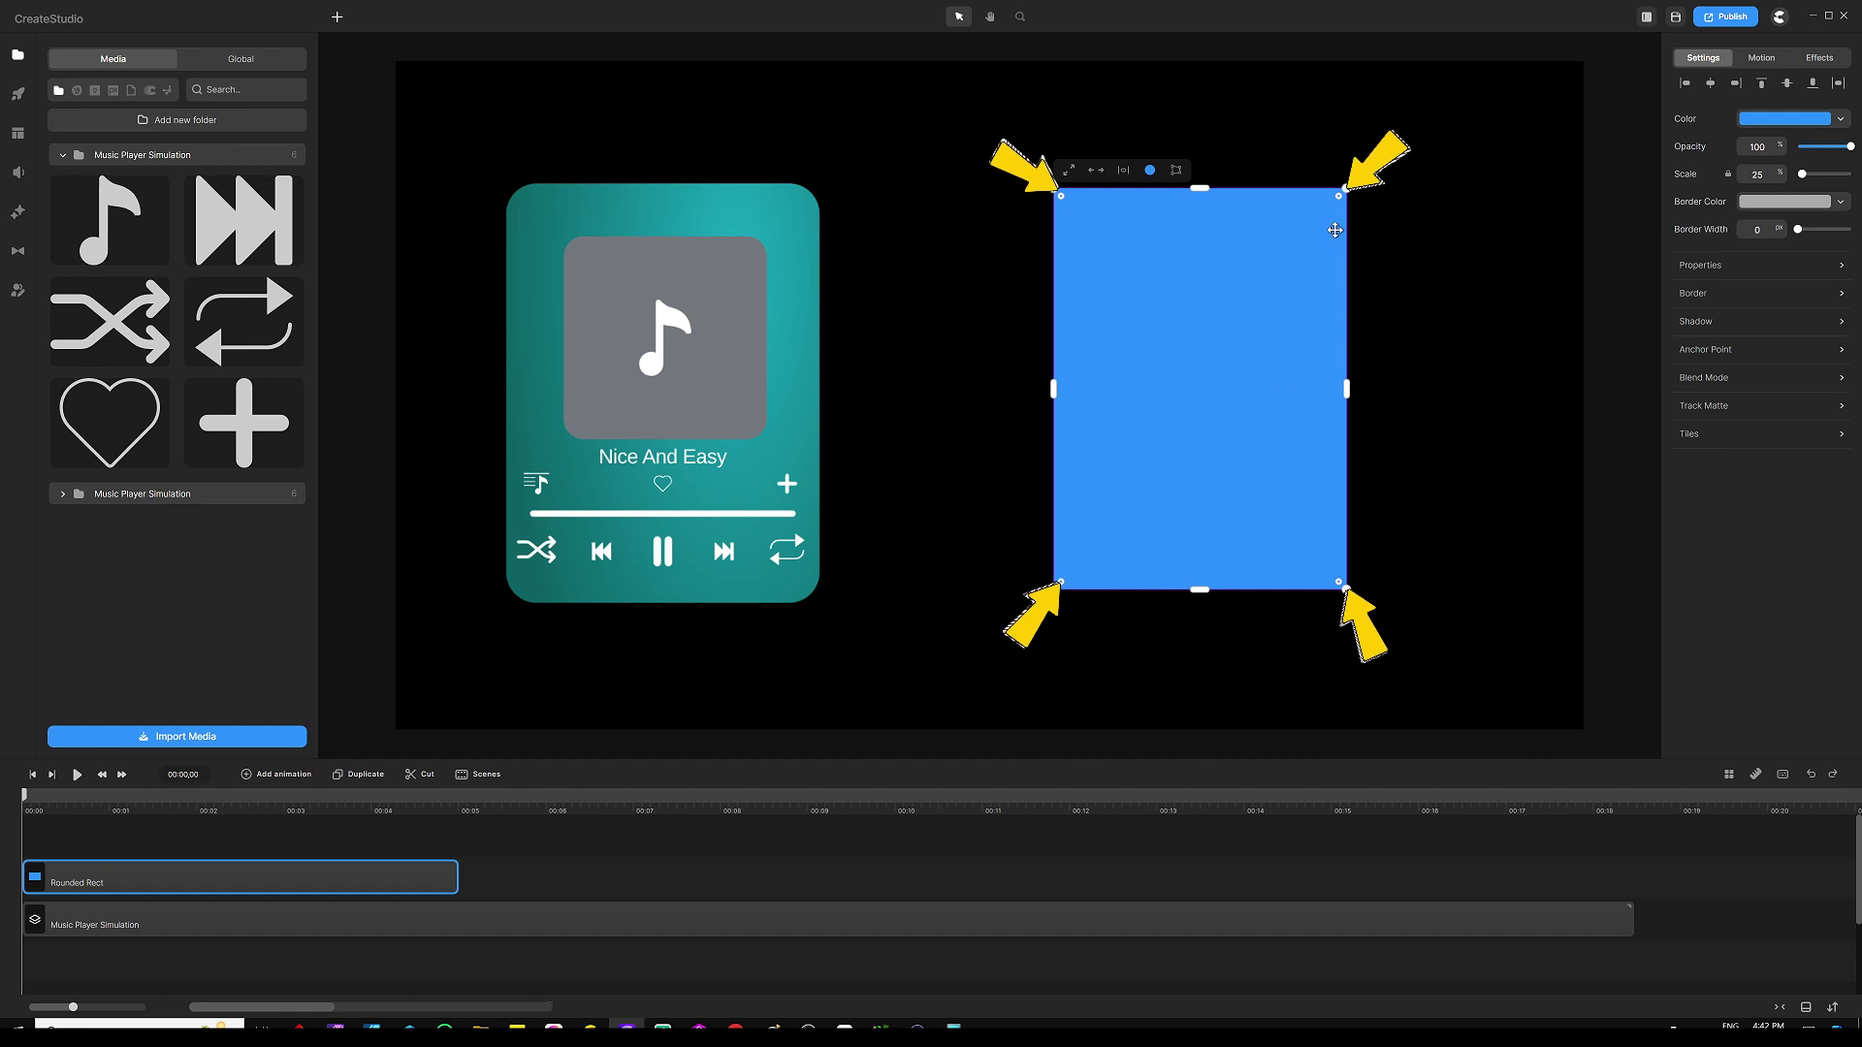
Step: Round the blue rectangle's corners and widen it to 28% scale, shifting it slightly towards the music player
drag(1339, 196, 1326, 215)
drag(1347, 388, 1390, 386)
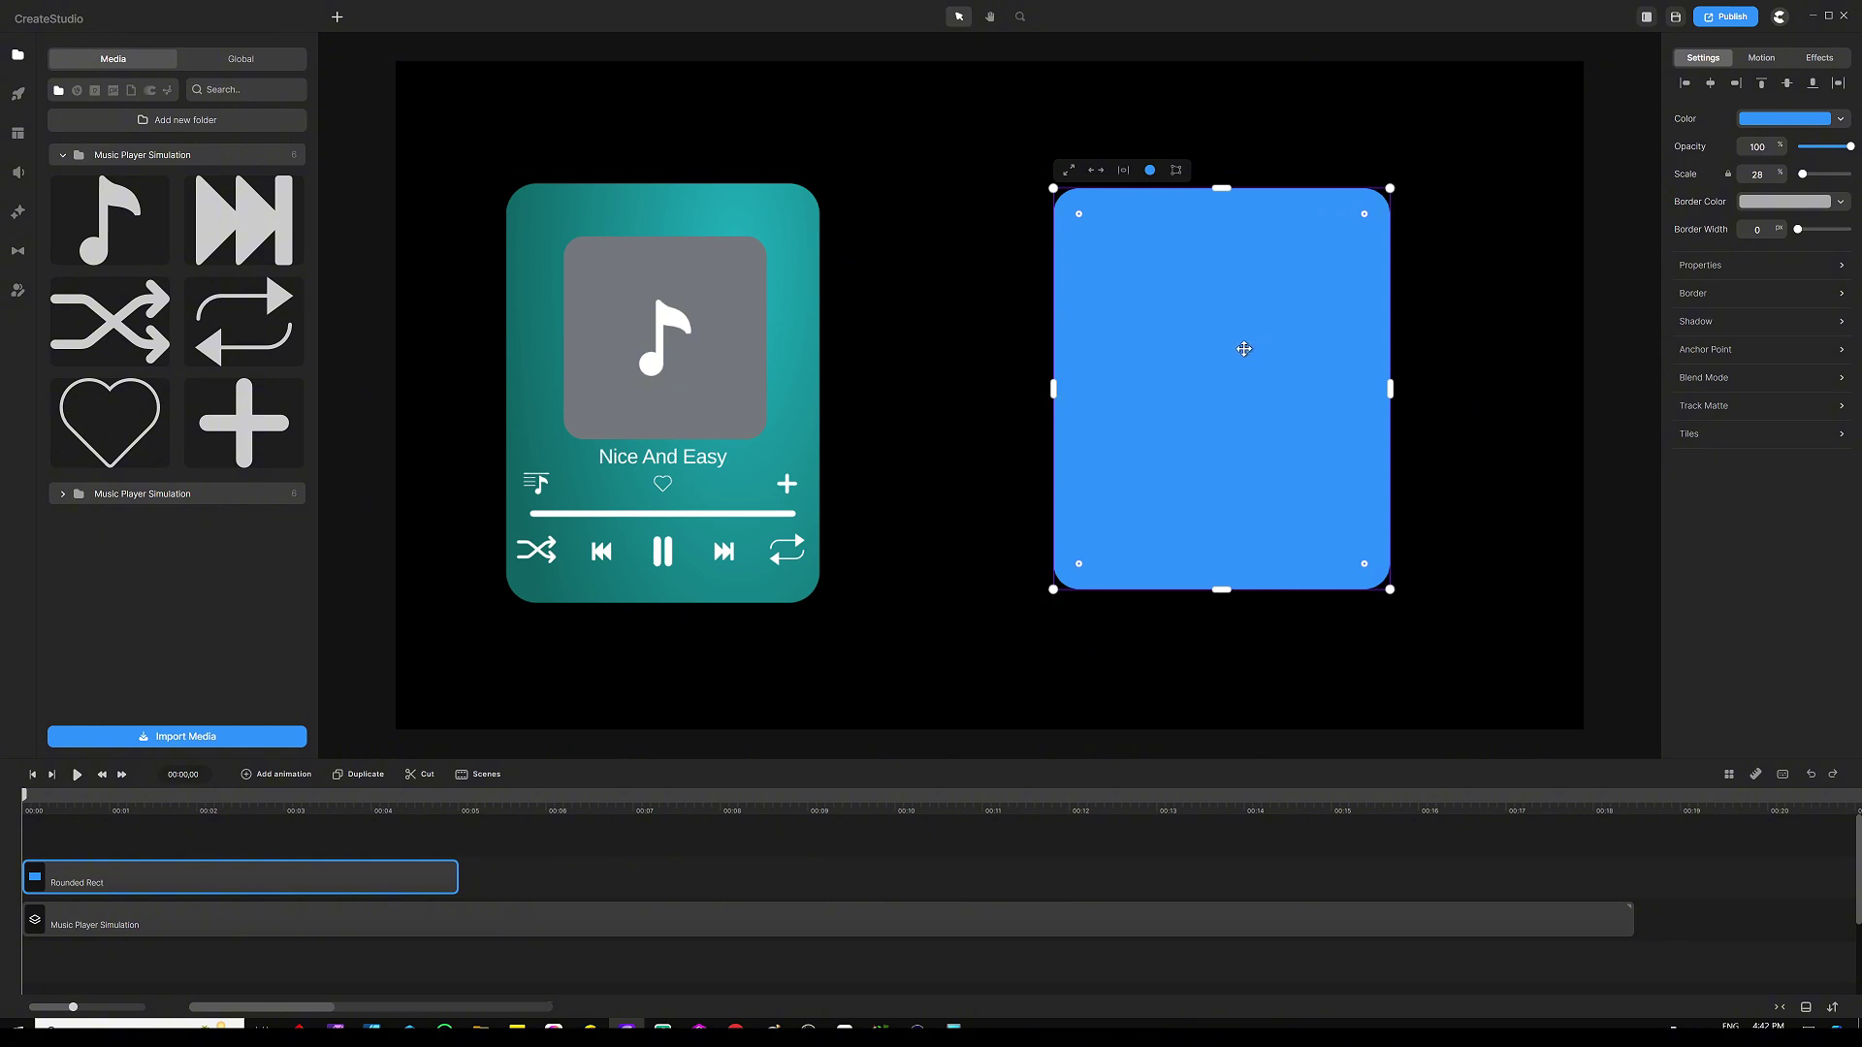
drag(1247, 345, 1233, 348)
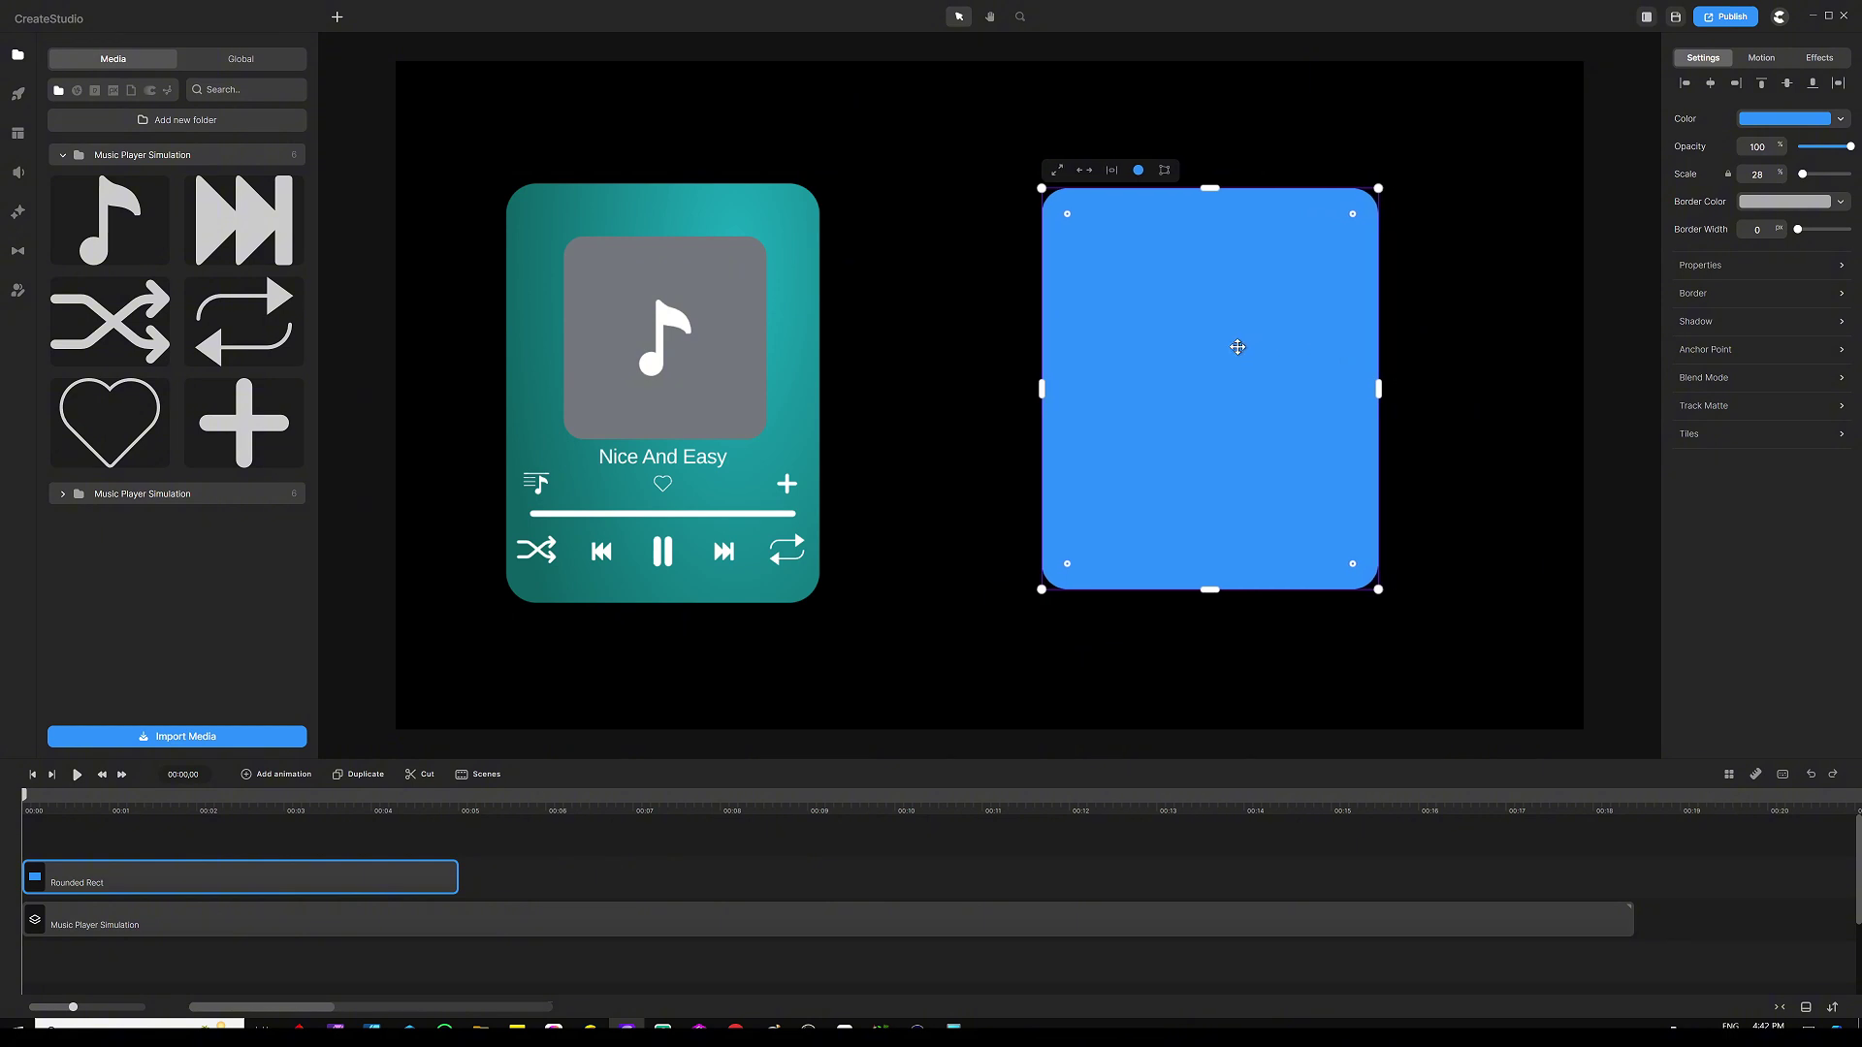
Step: Fill the rounded rectangle with the blue-to-purple linear gradient preset, running from its lower-left corner to its upper-right corner
click(1760, 117)
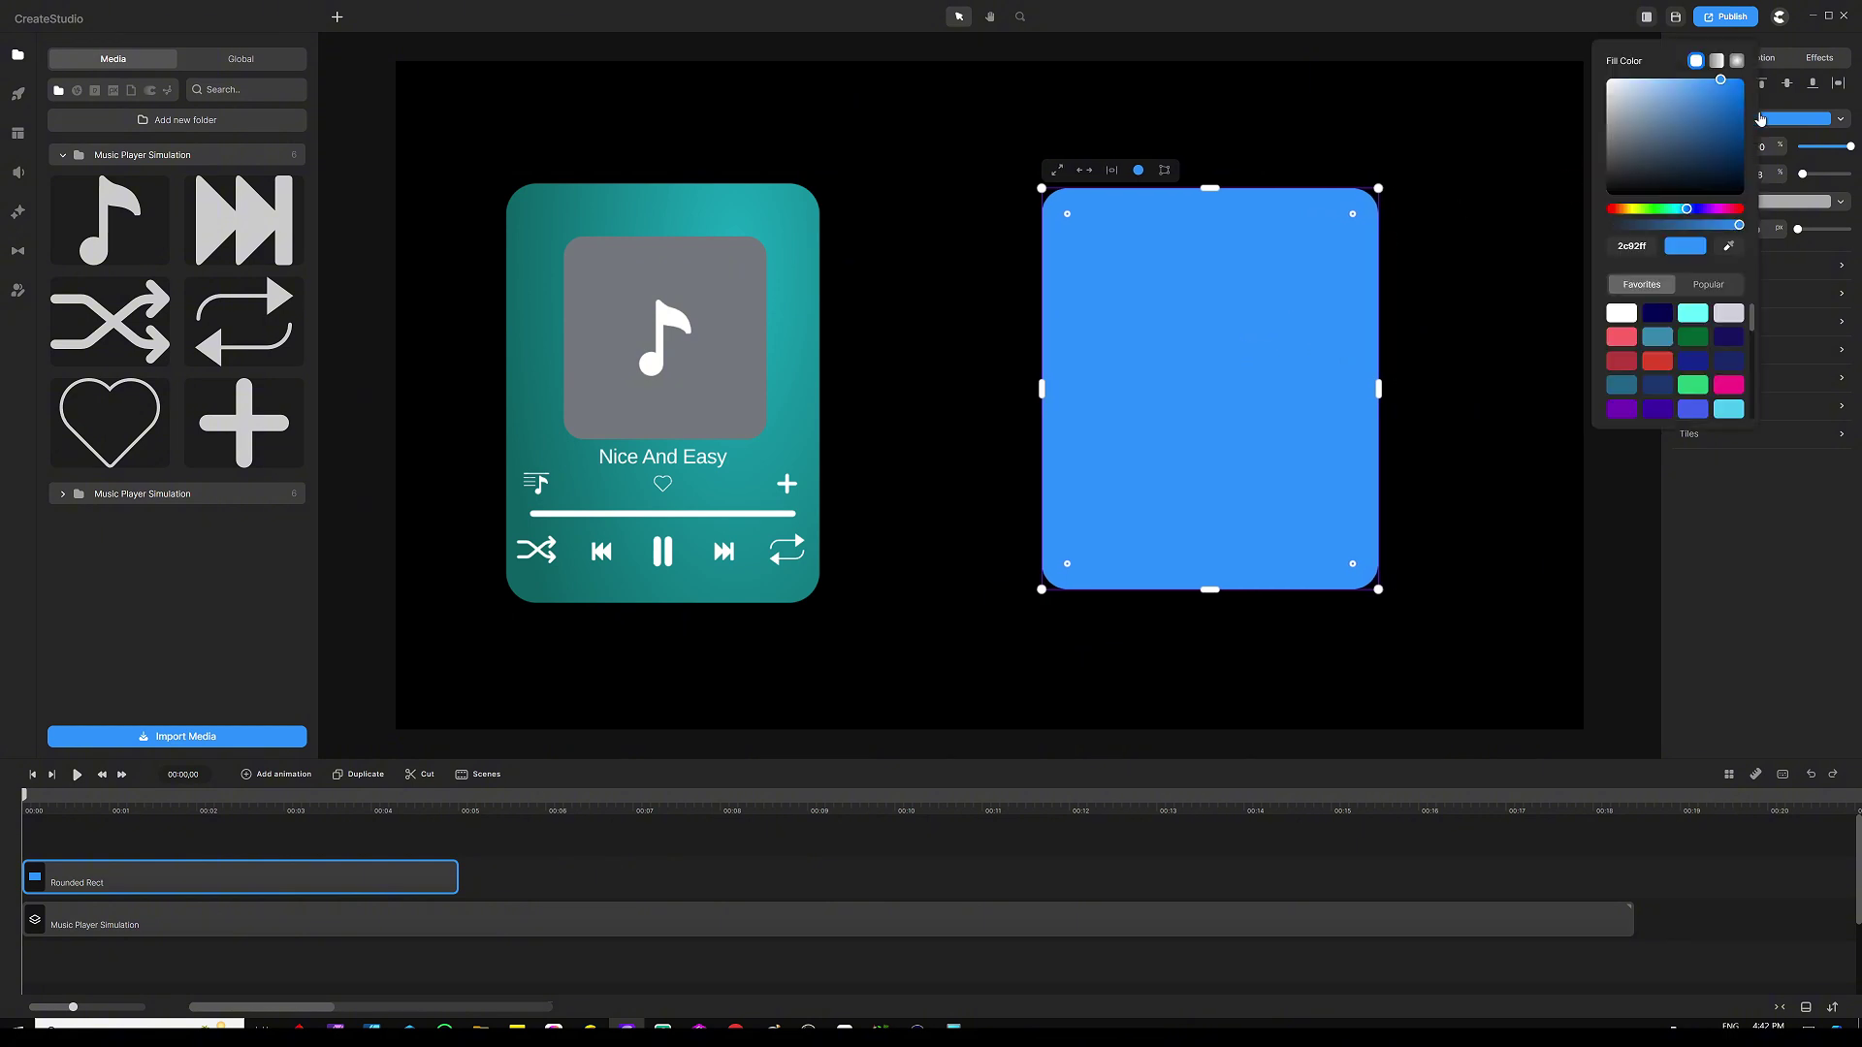
click(1717, 62)
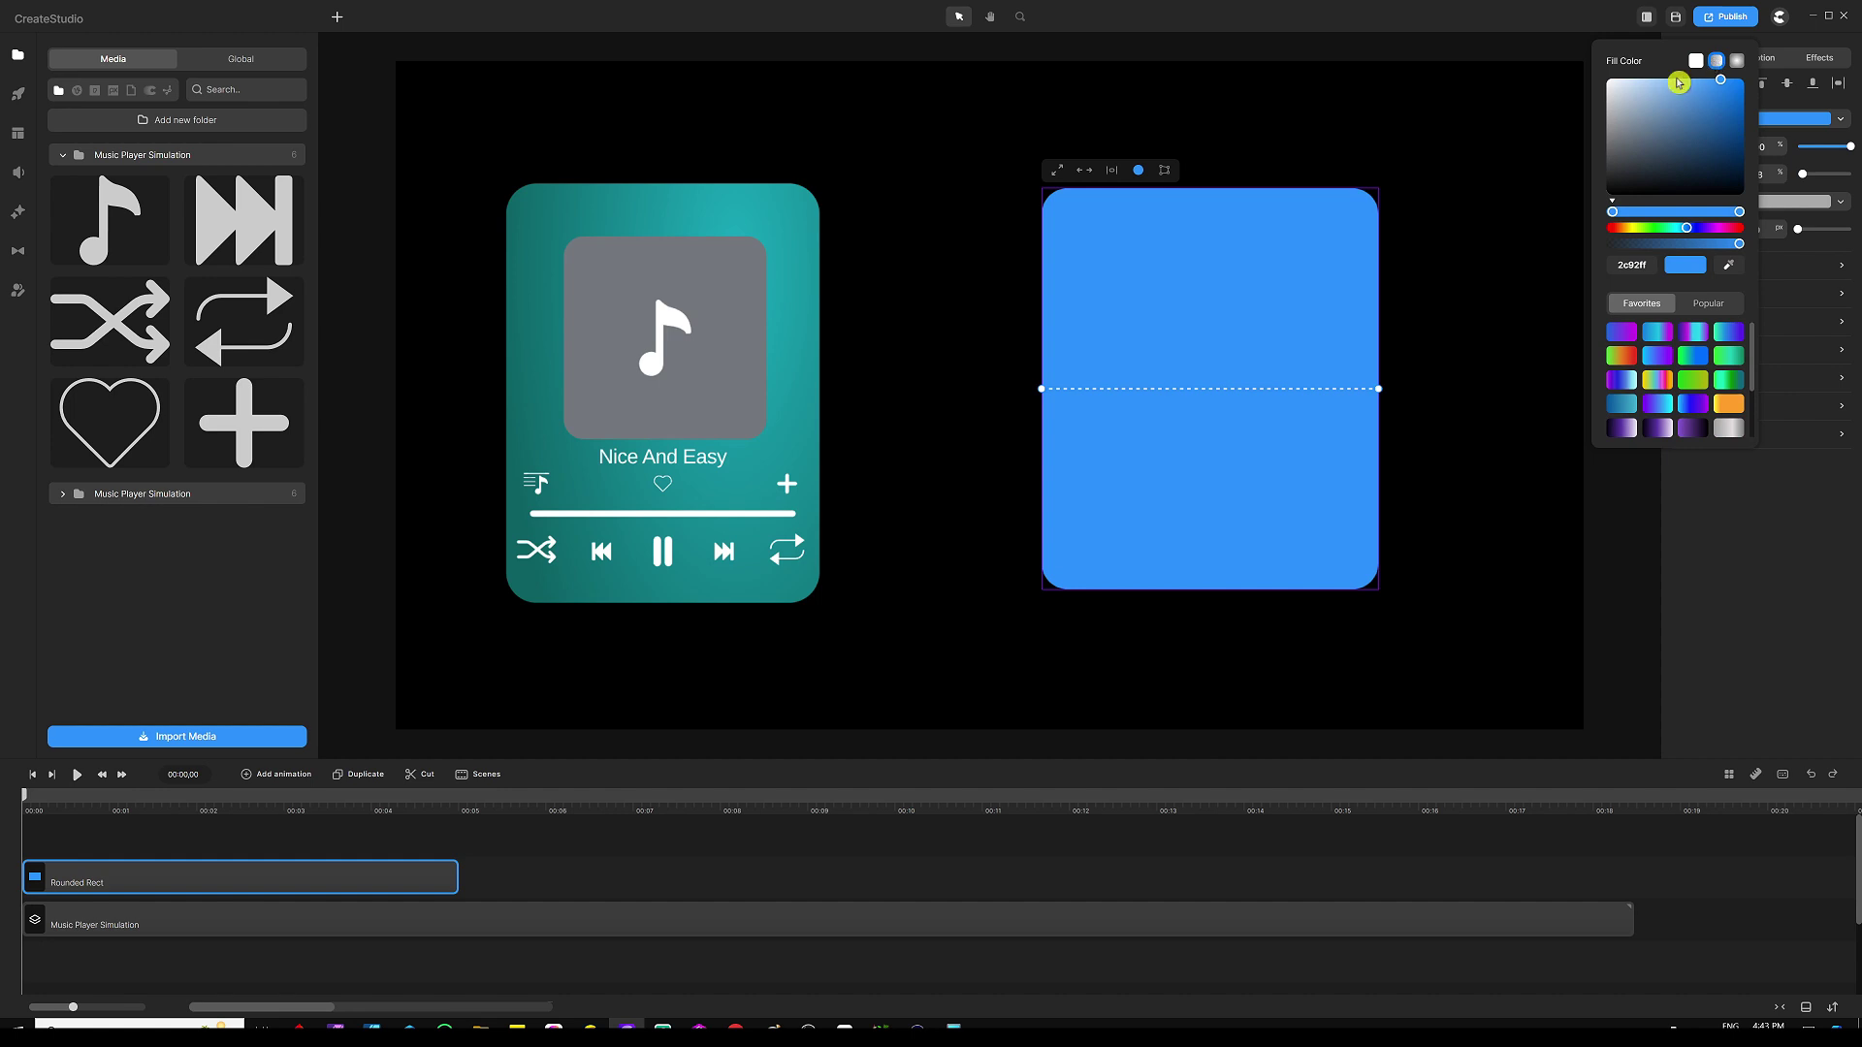
click(1619, 333)
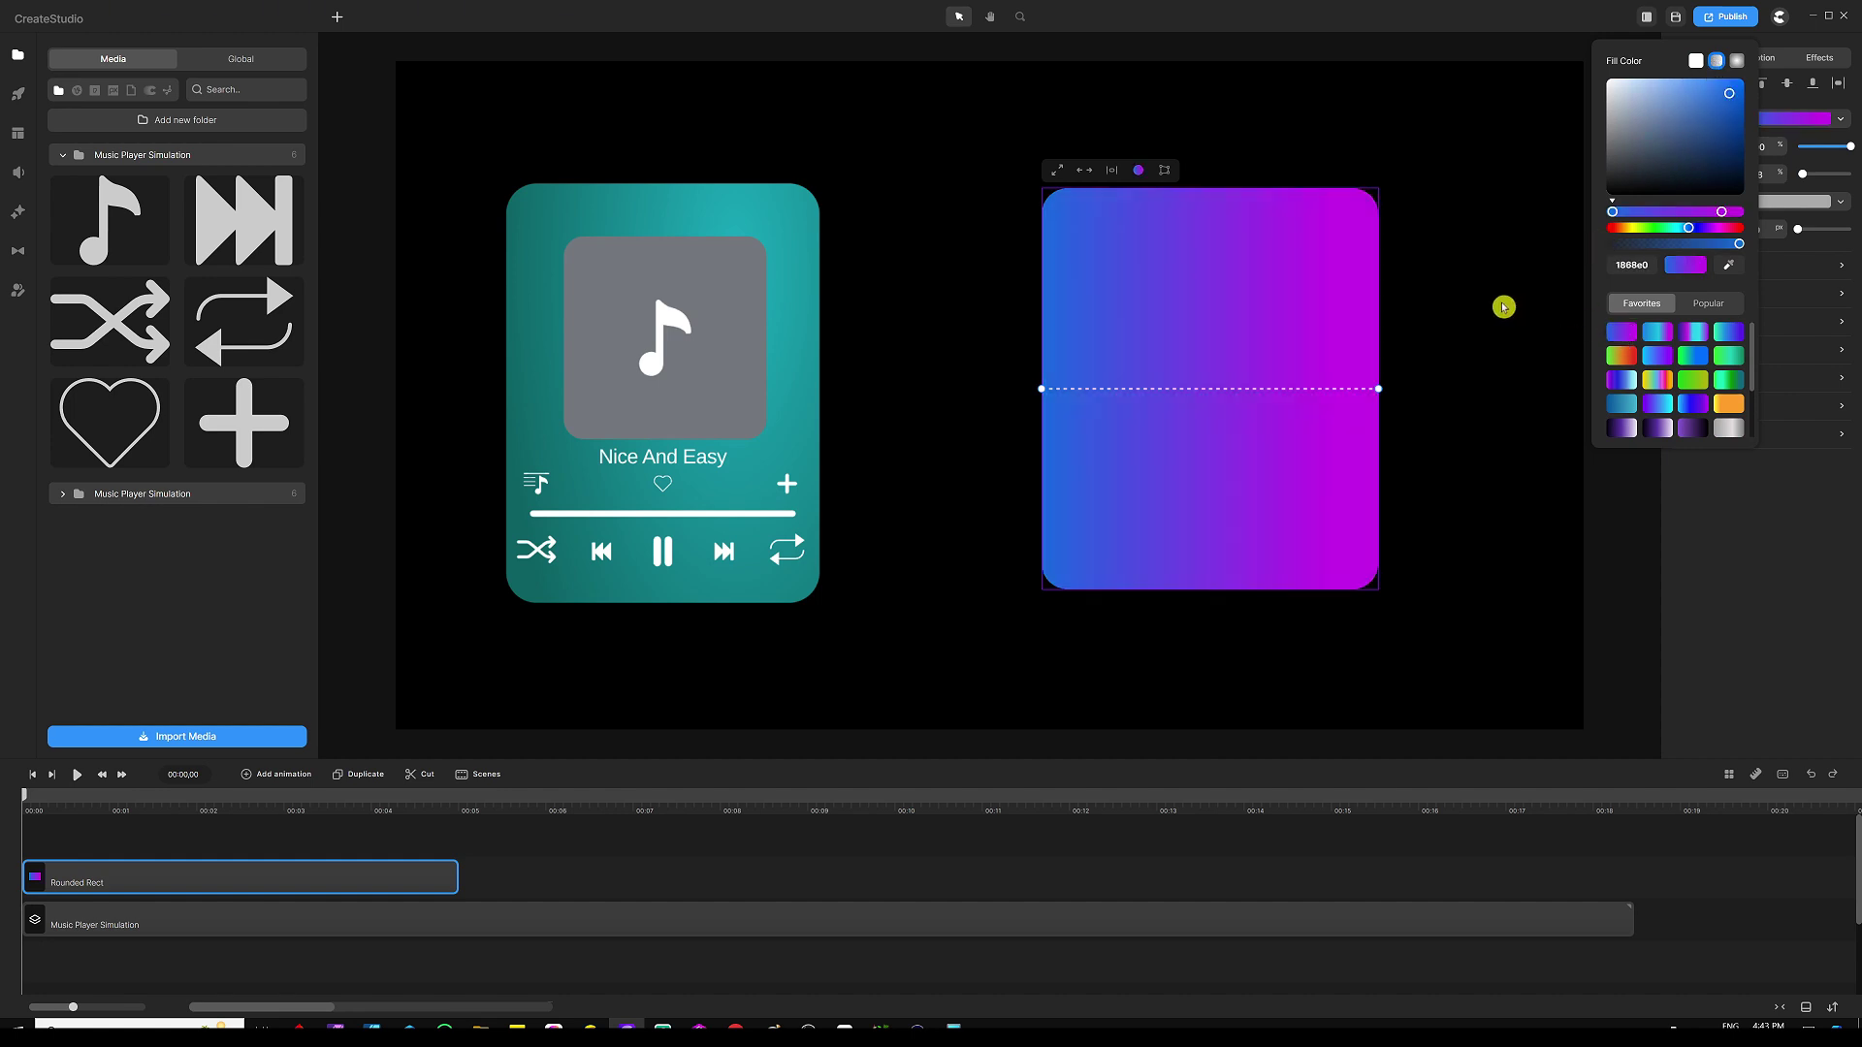
drag(1041, 389, 1052, 588)
drag(1382, 388, 1371, 193)
click(940, 394)
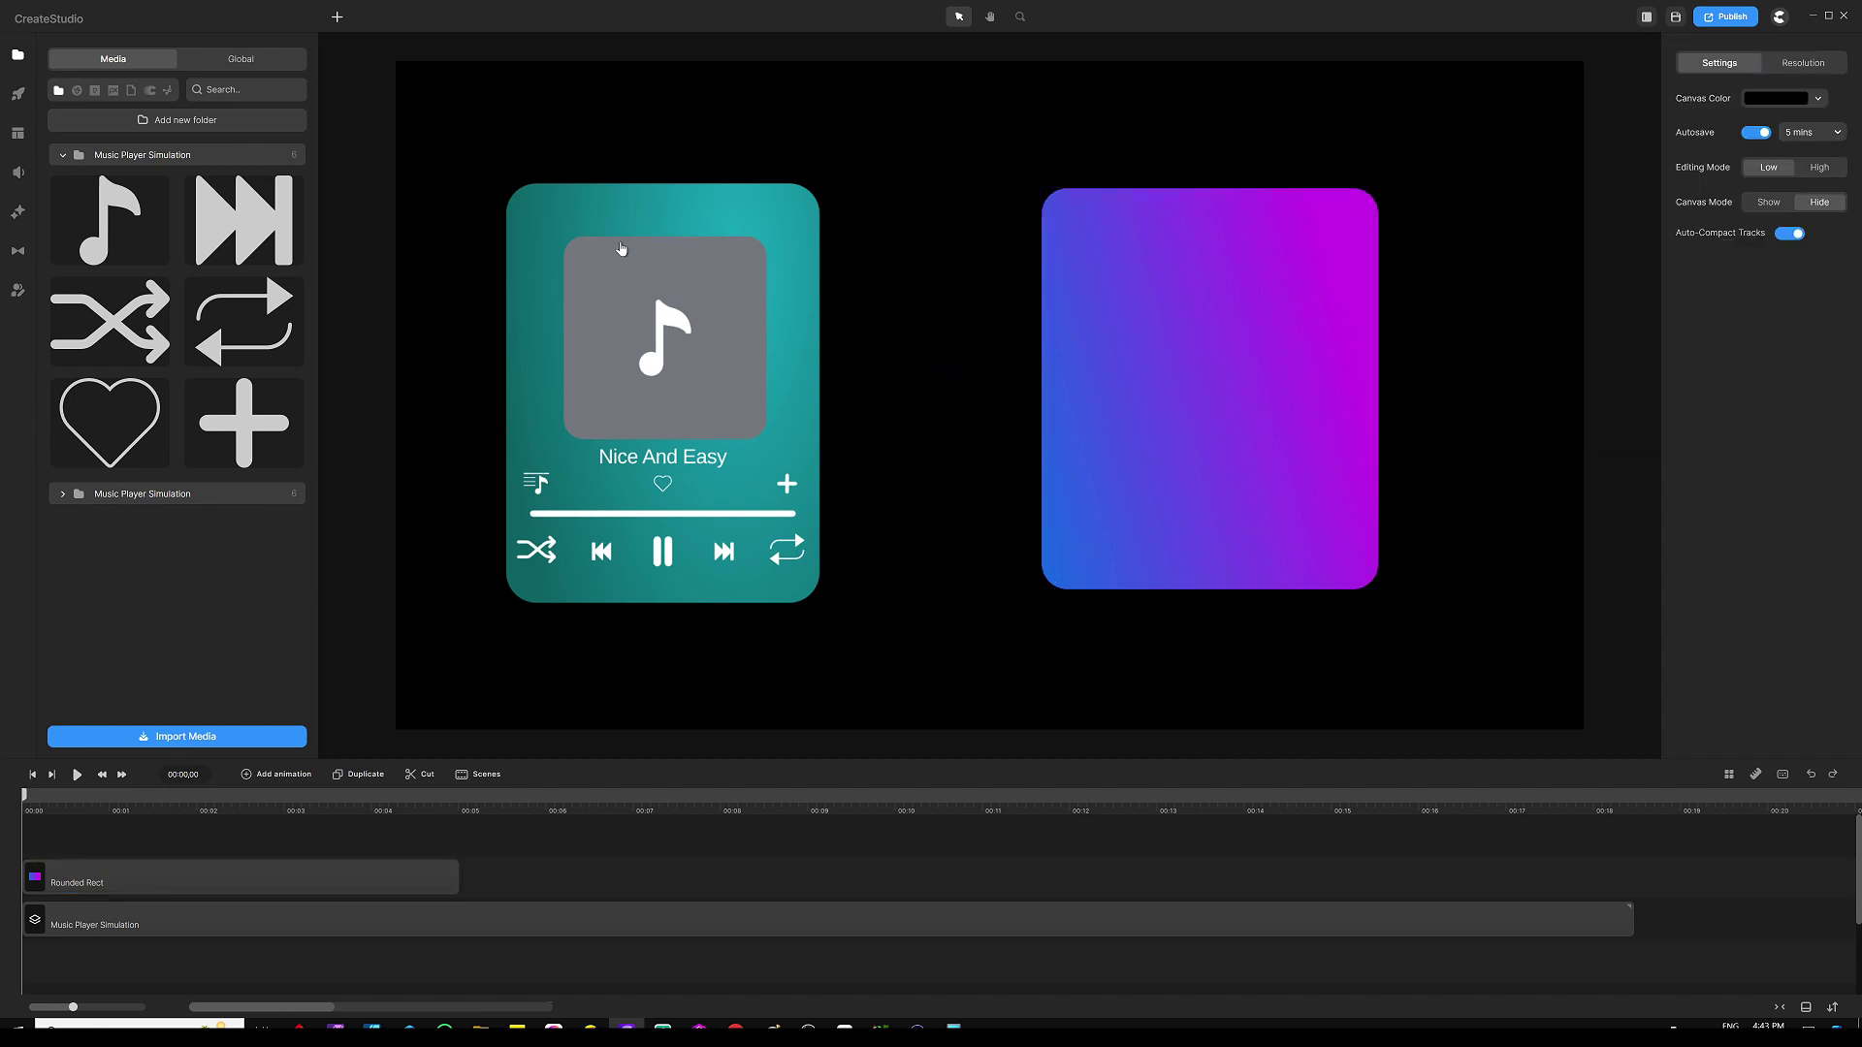
Step: Add a square with rounded corners at 28% scale and center it horizontally in the upper part of the gradient card
key(shift+s)
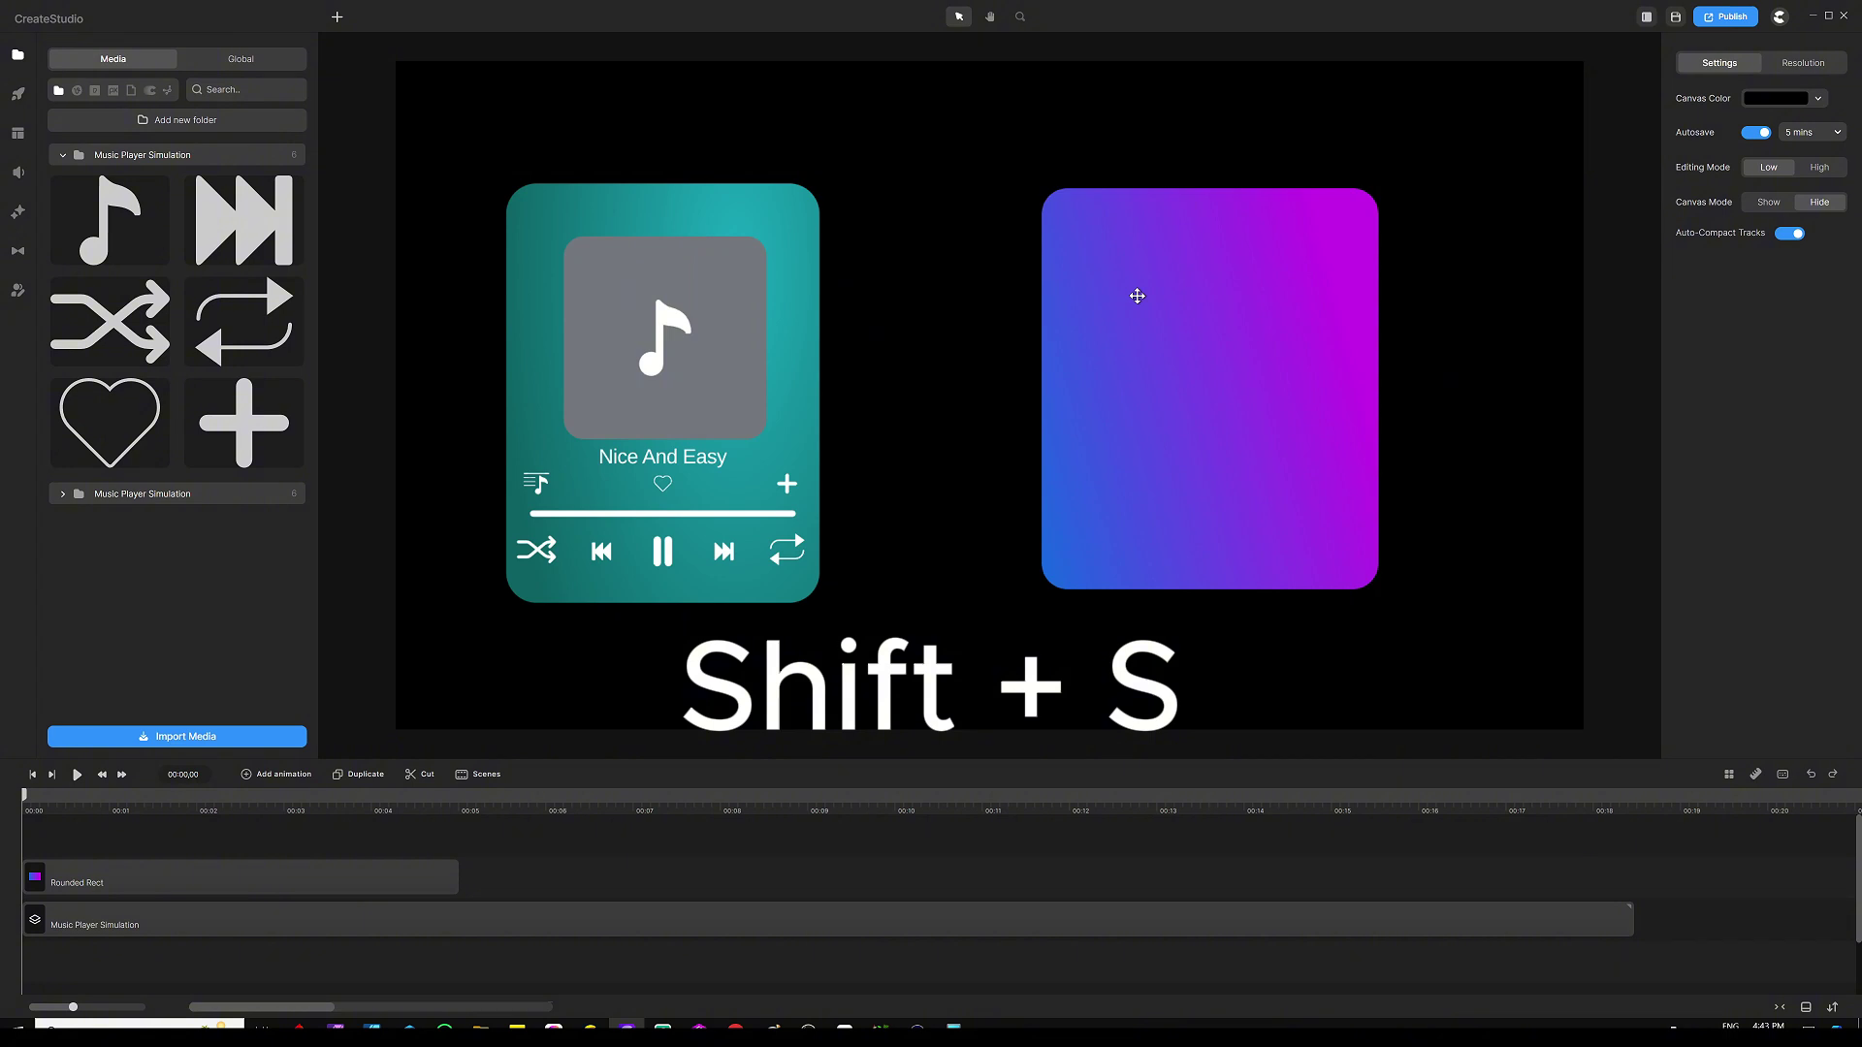
key(shift+s)
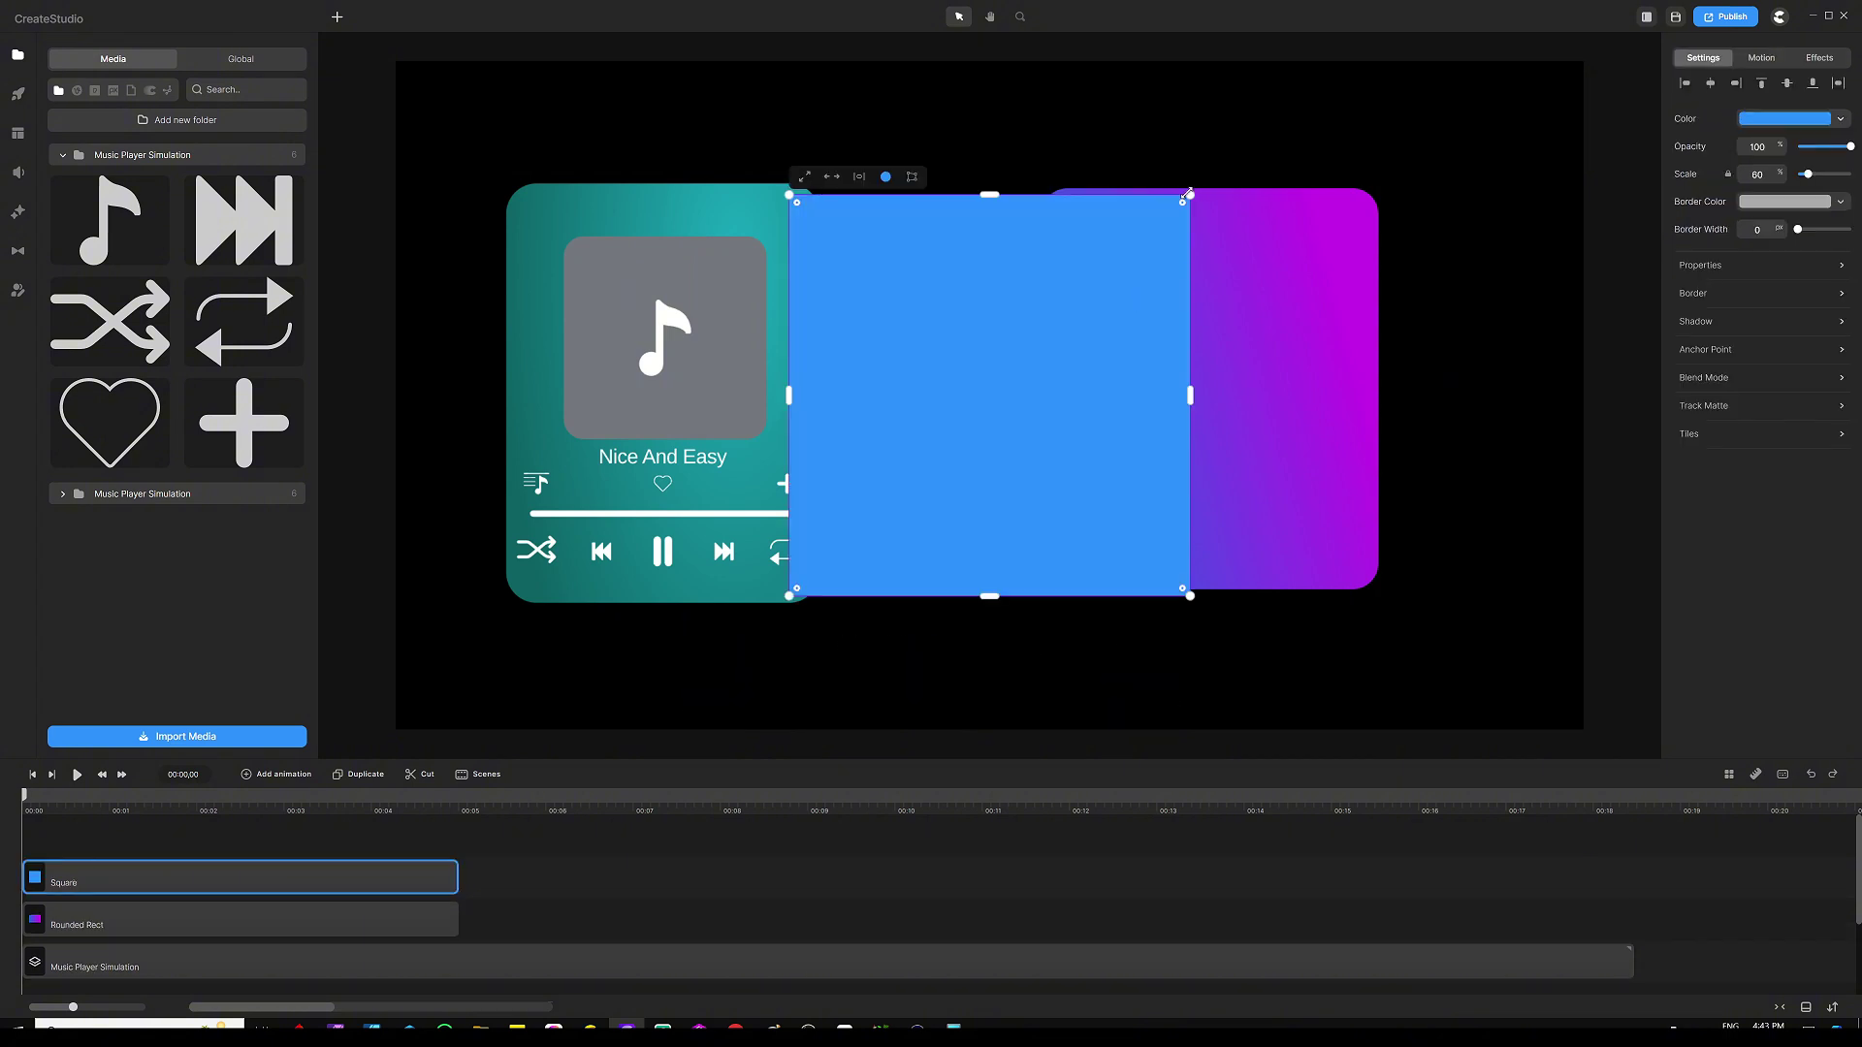
drag(1190, 196, 1112, 272)
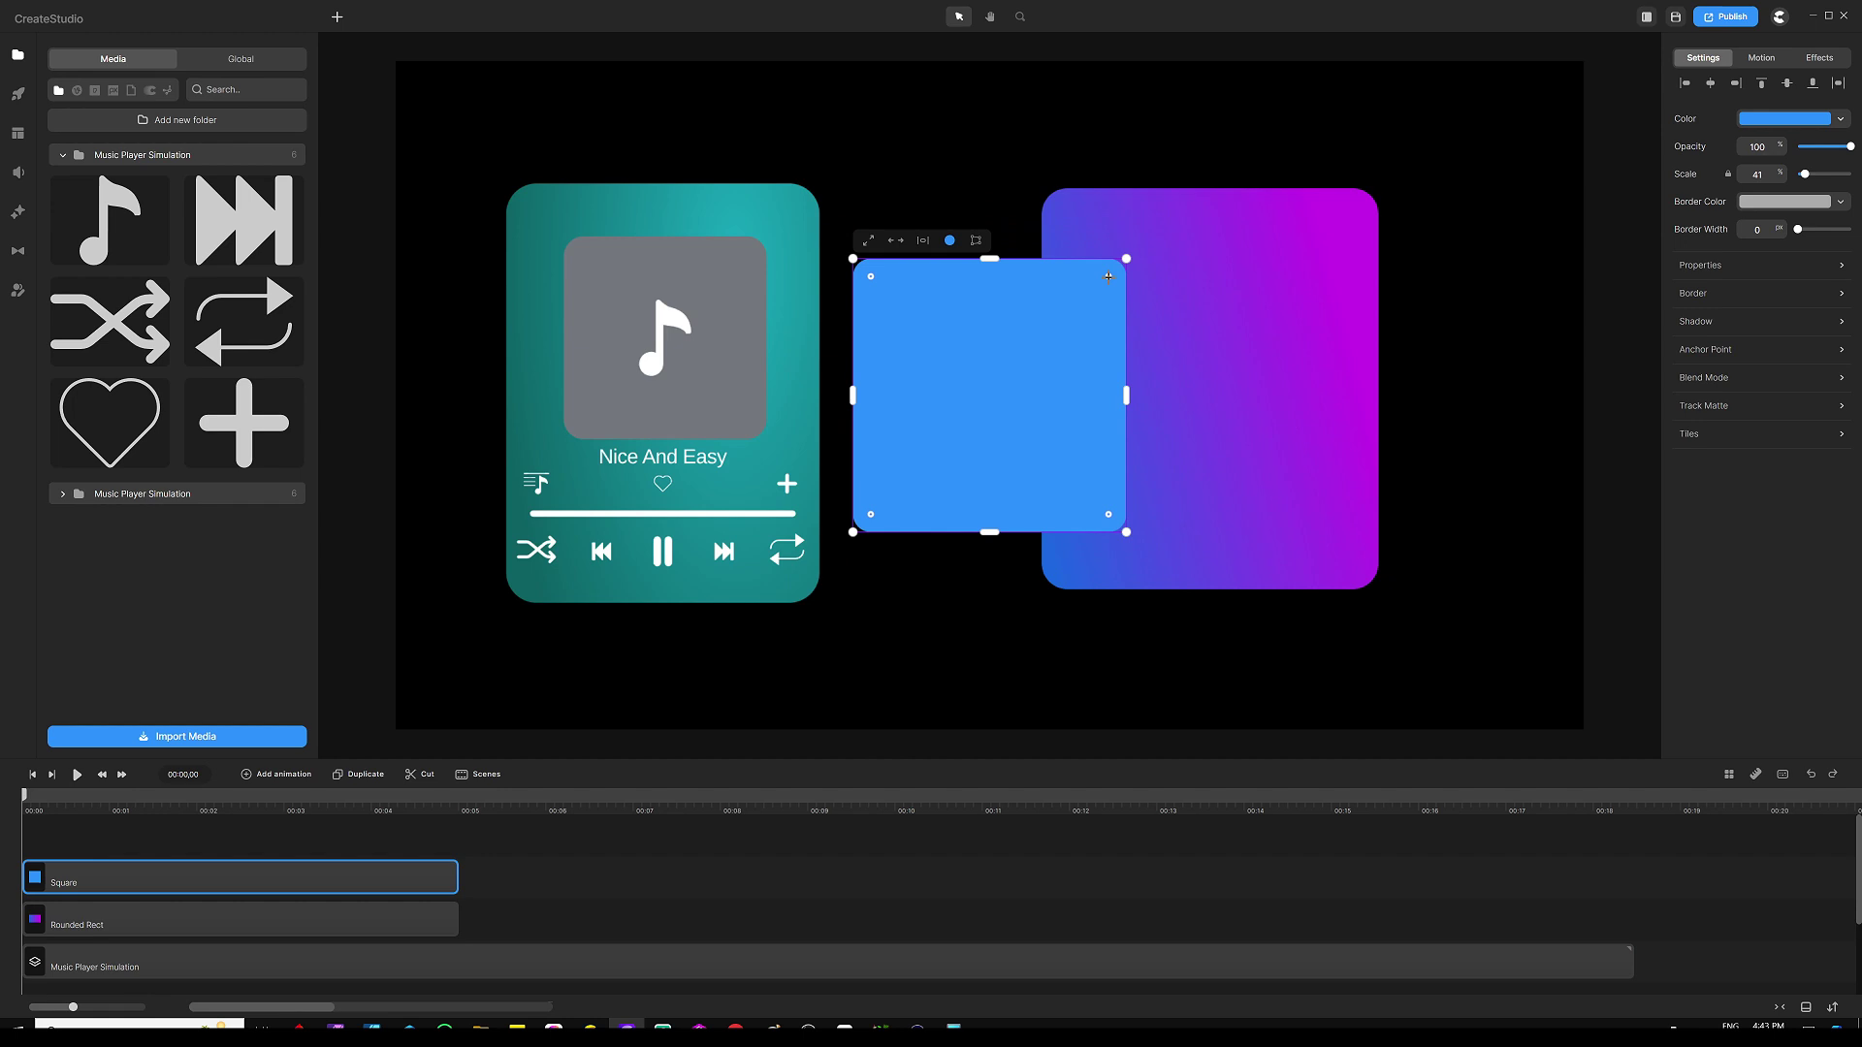
drag(1039, 341, 1217, 299)
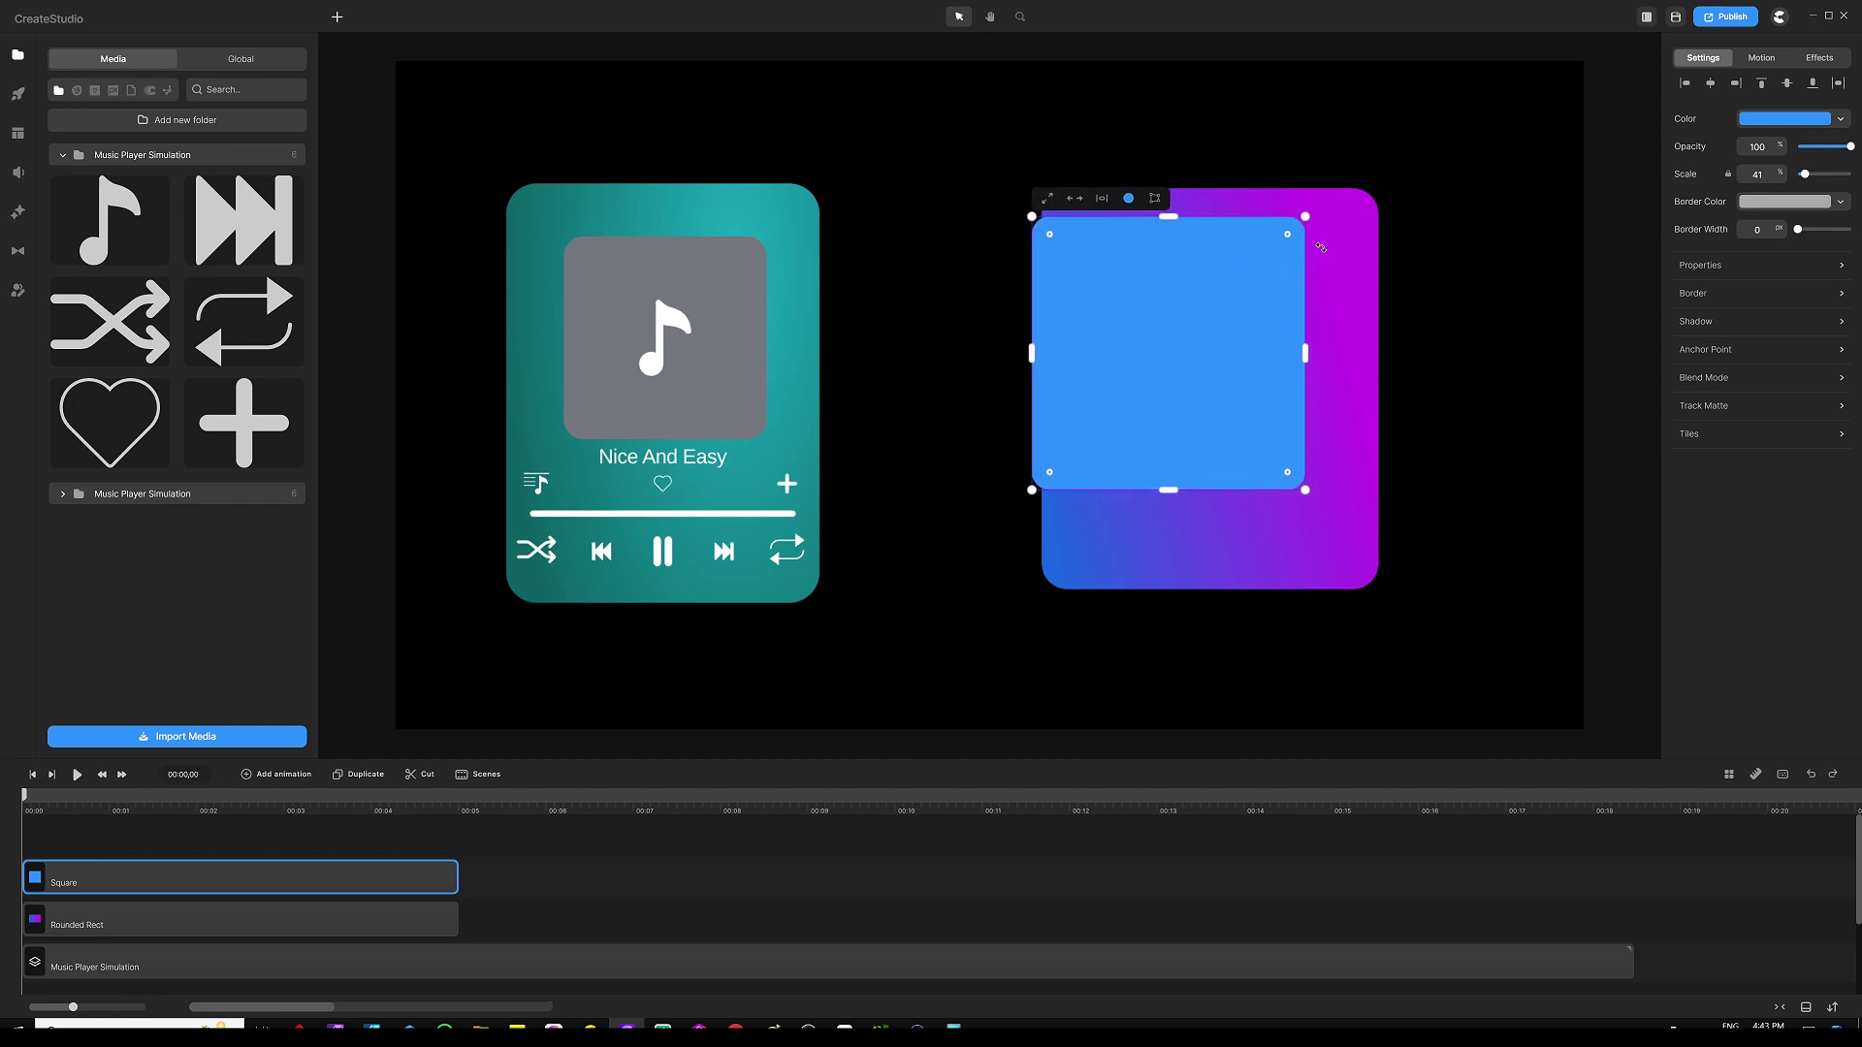
drag(1307, 214, 1259, 256)
drag(1148, 334, 1185, 318)
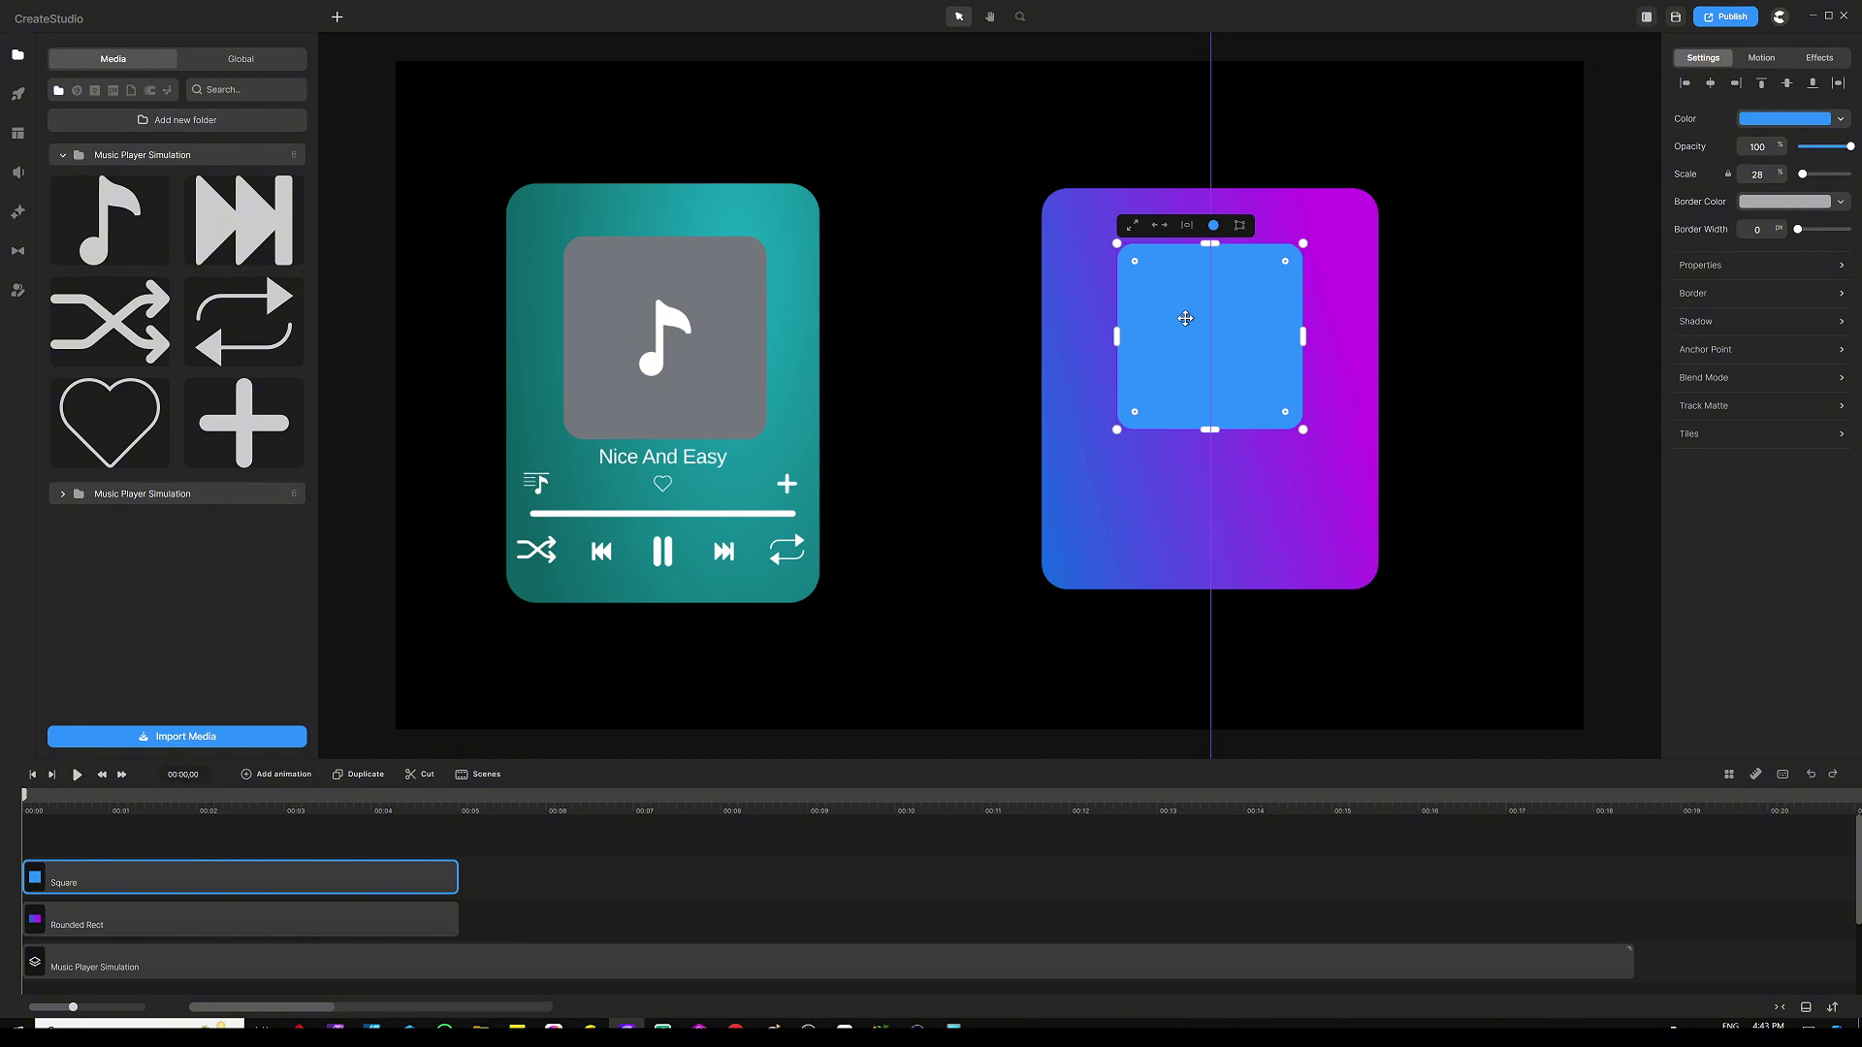
click(1193, 528)
Step: Fill the square with a light-to-dark grey linear gradient running diagonally from its lower-left corner to its upper-right corner
click(1214, 326)
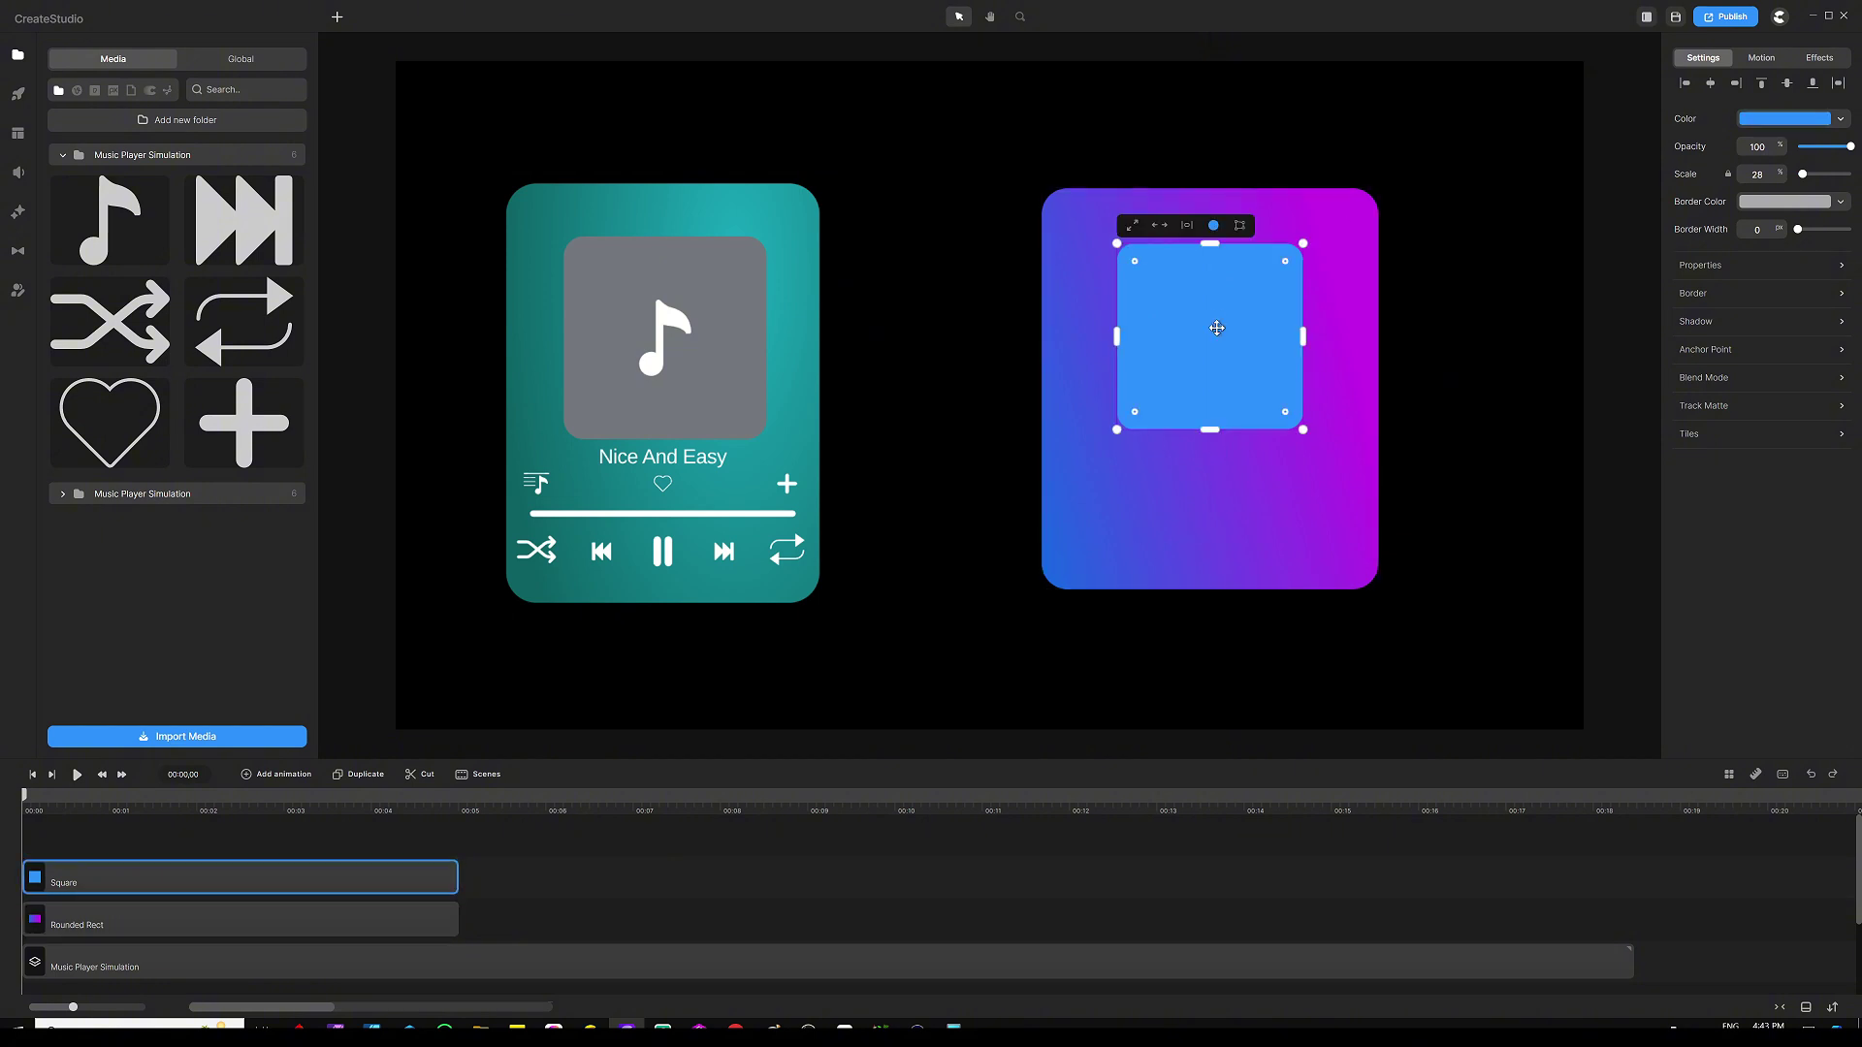
click(1765, 118)
click(1610, 126)
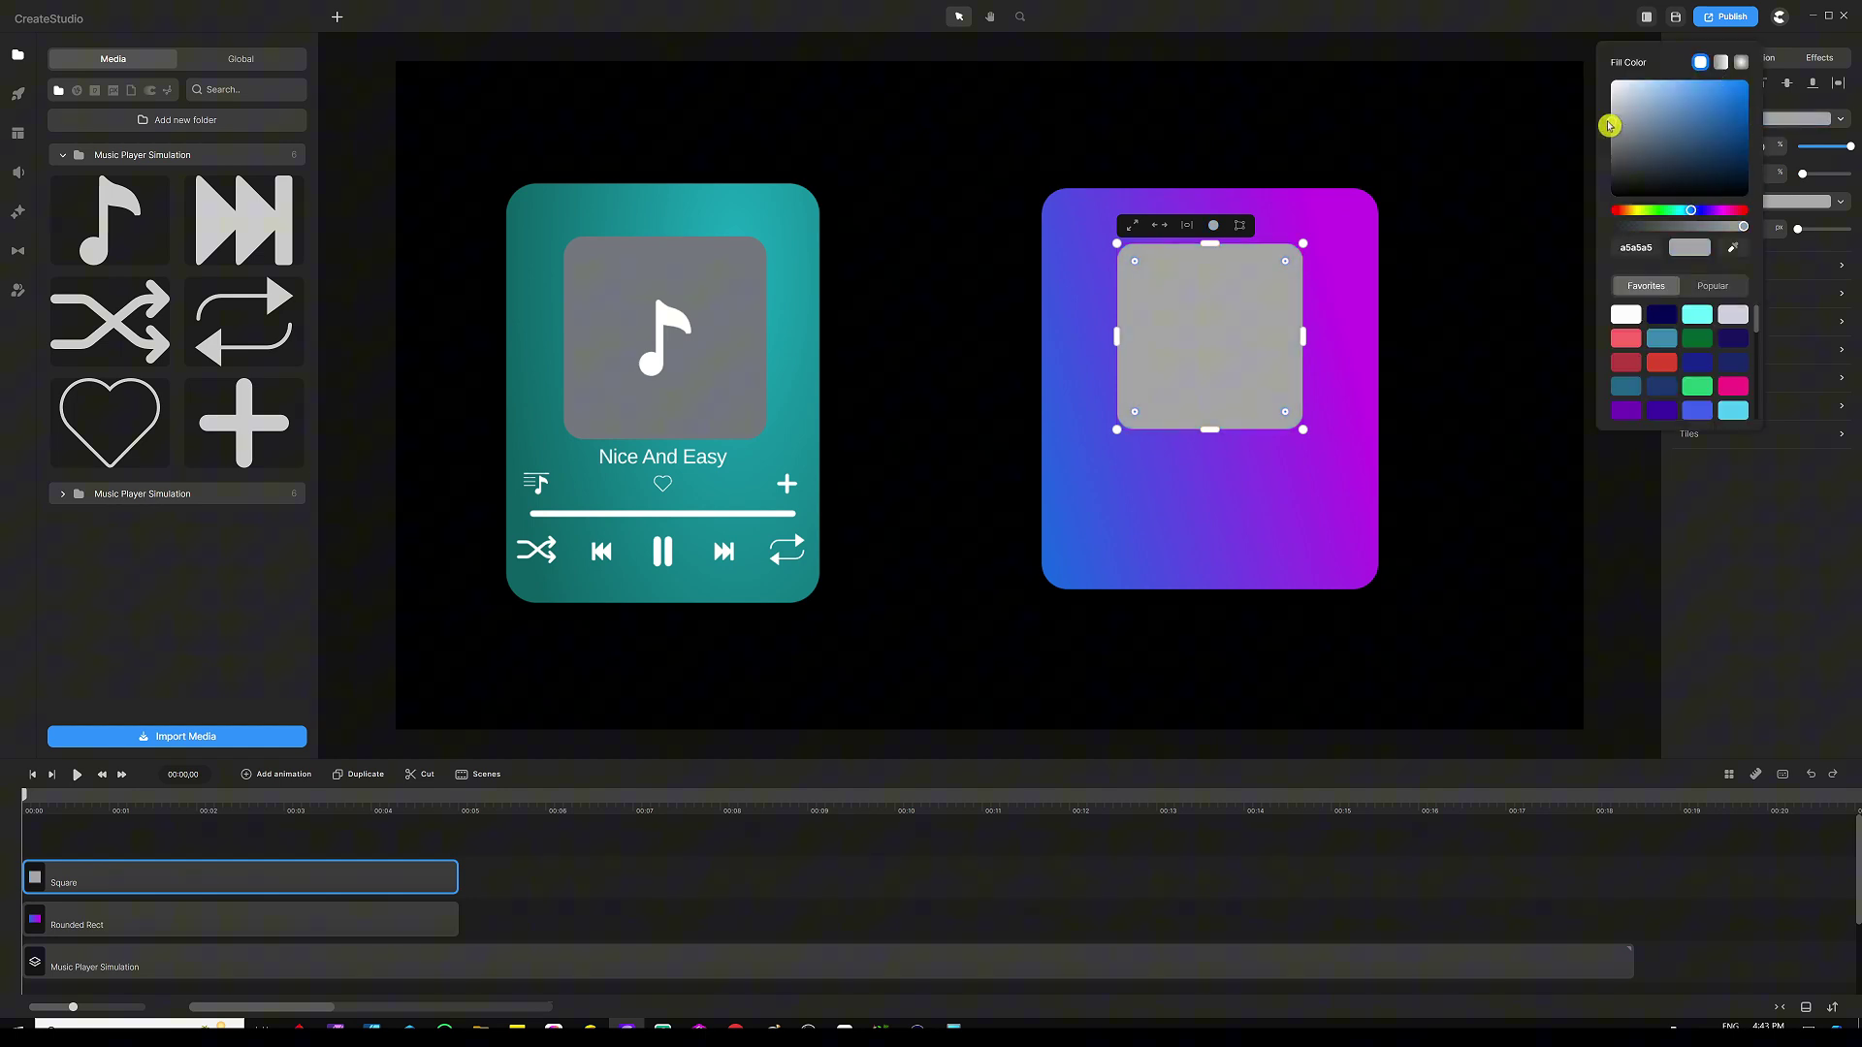
click(1723, 63)
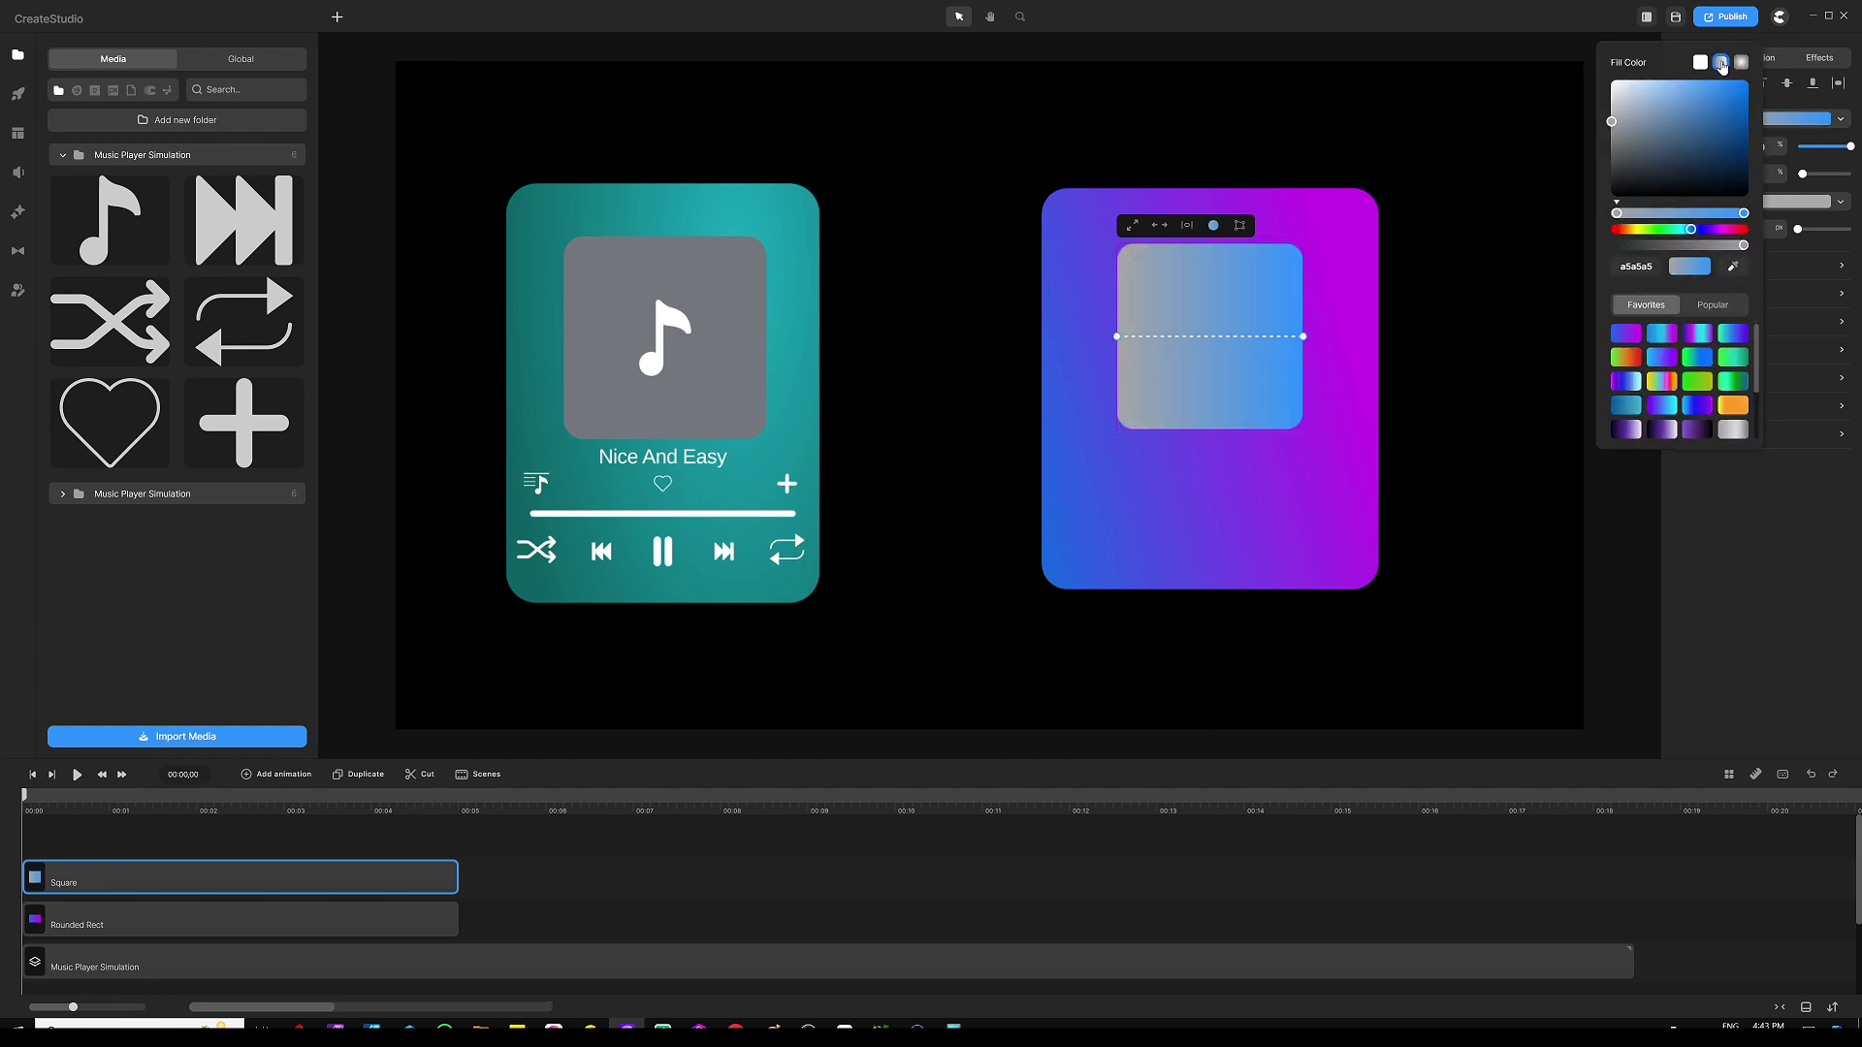
drag(1620, 127, 1605, 160)
click(1743, 213)
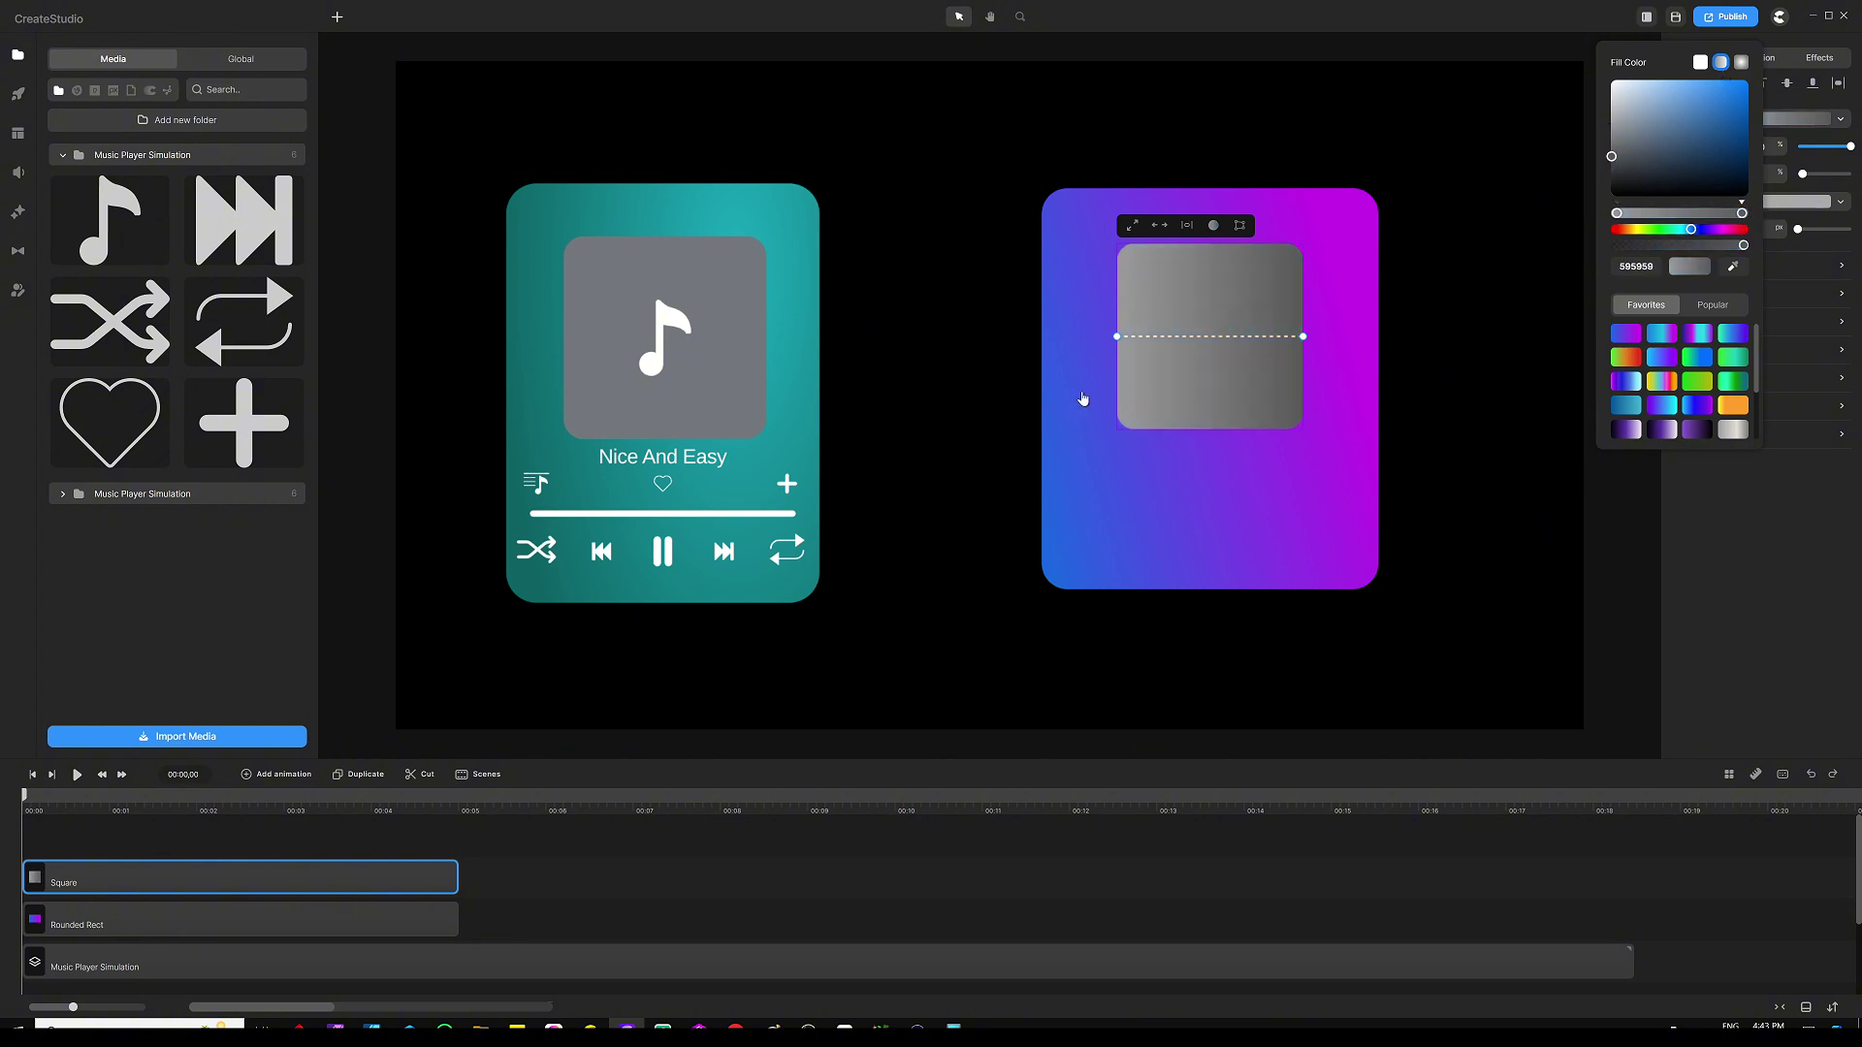
drag(1116, 331, 1120, 419)
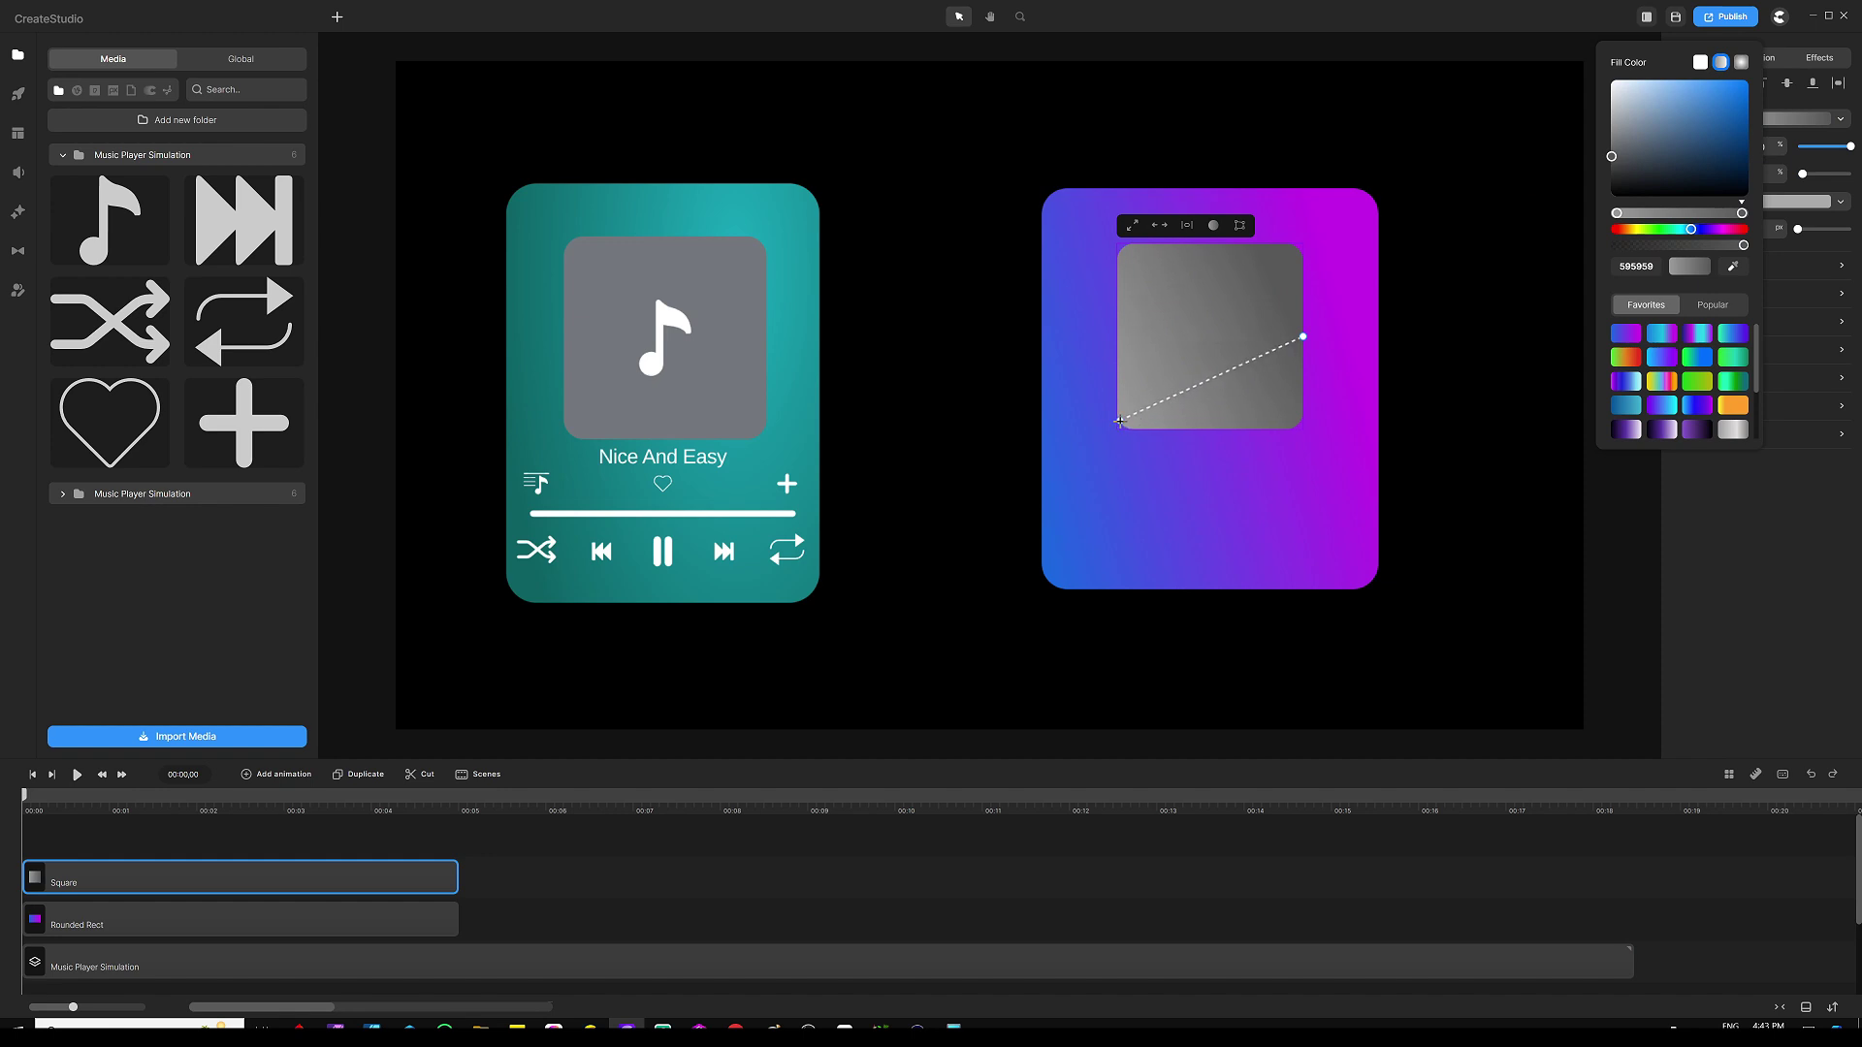
drag(1304, 334, 1301, 247)
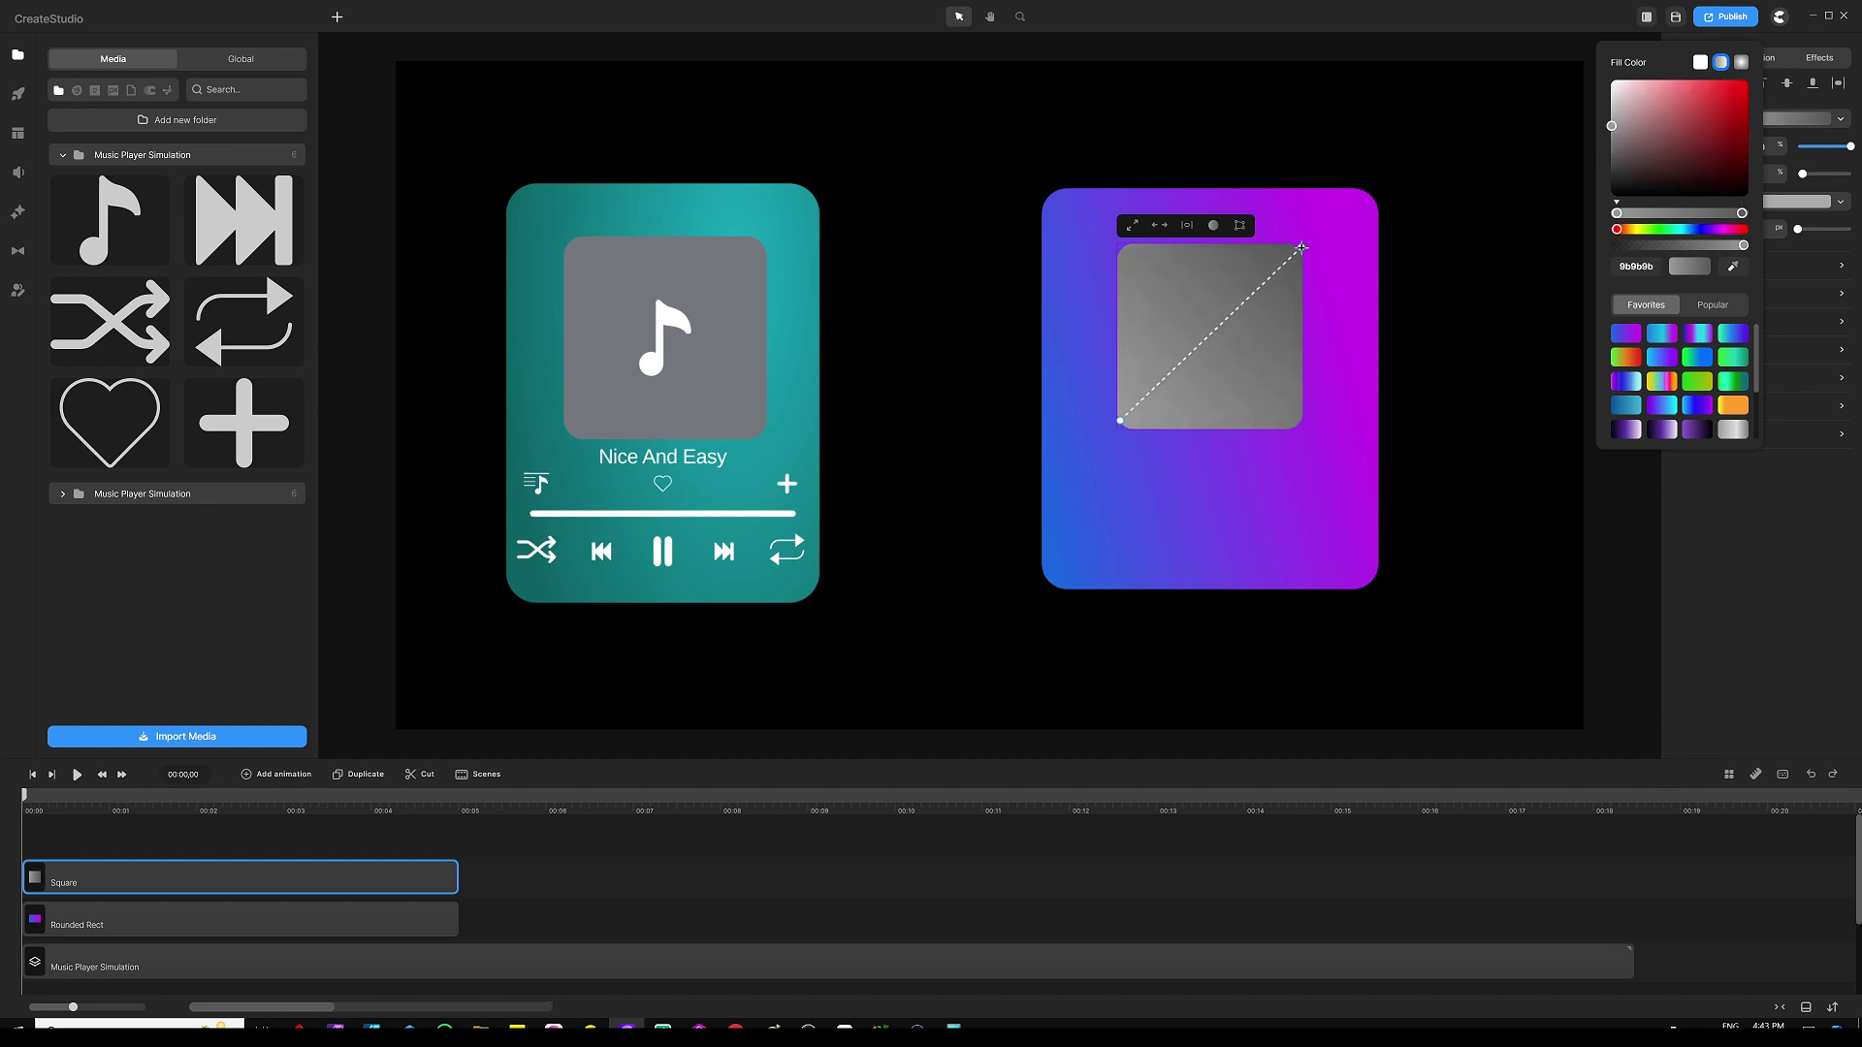
click(919, 366)
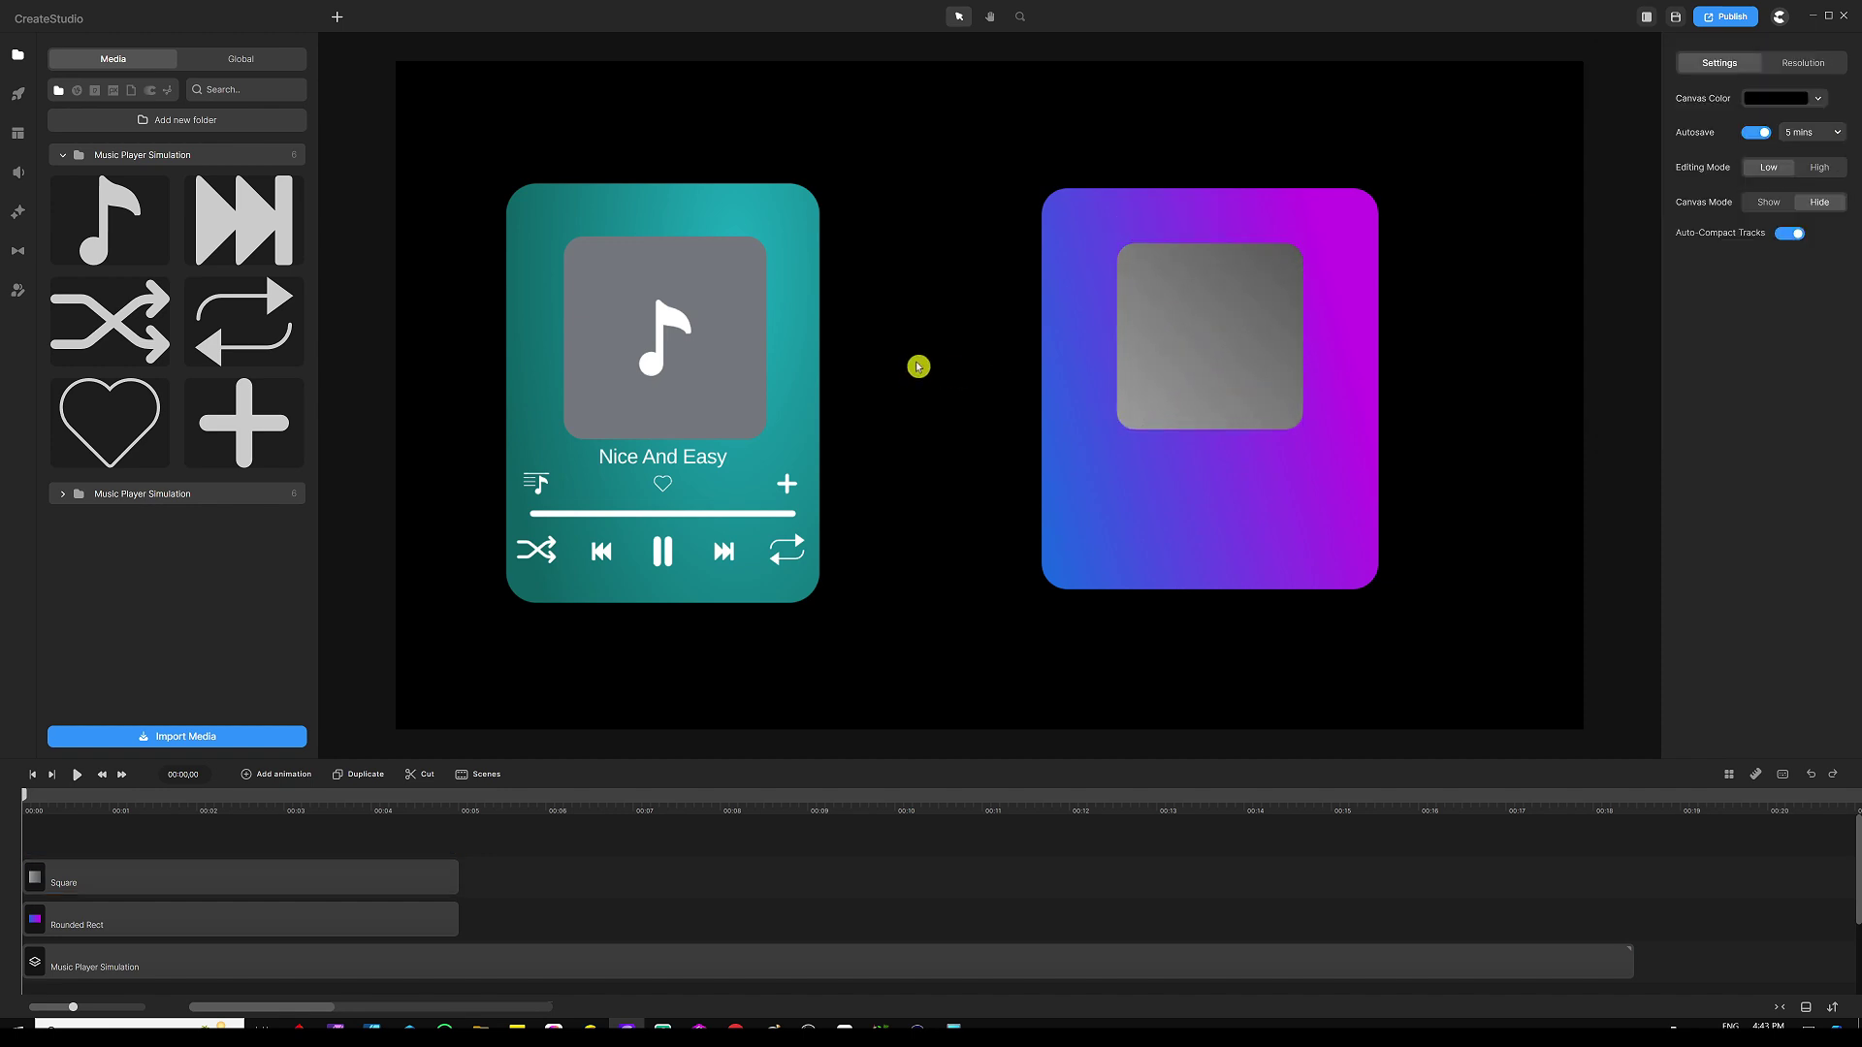
click(1240, 305)
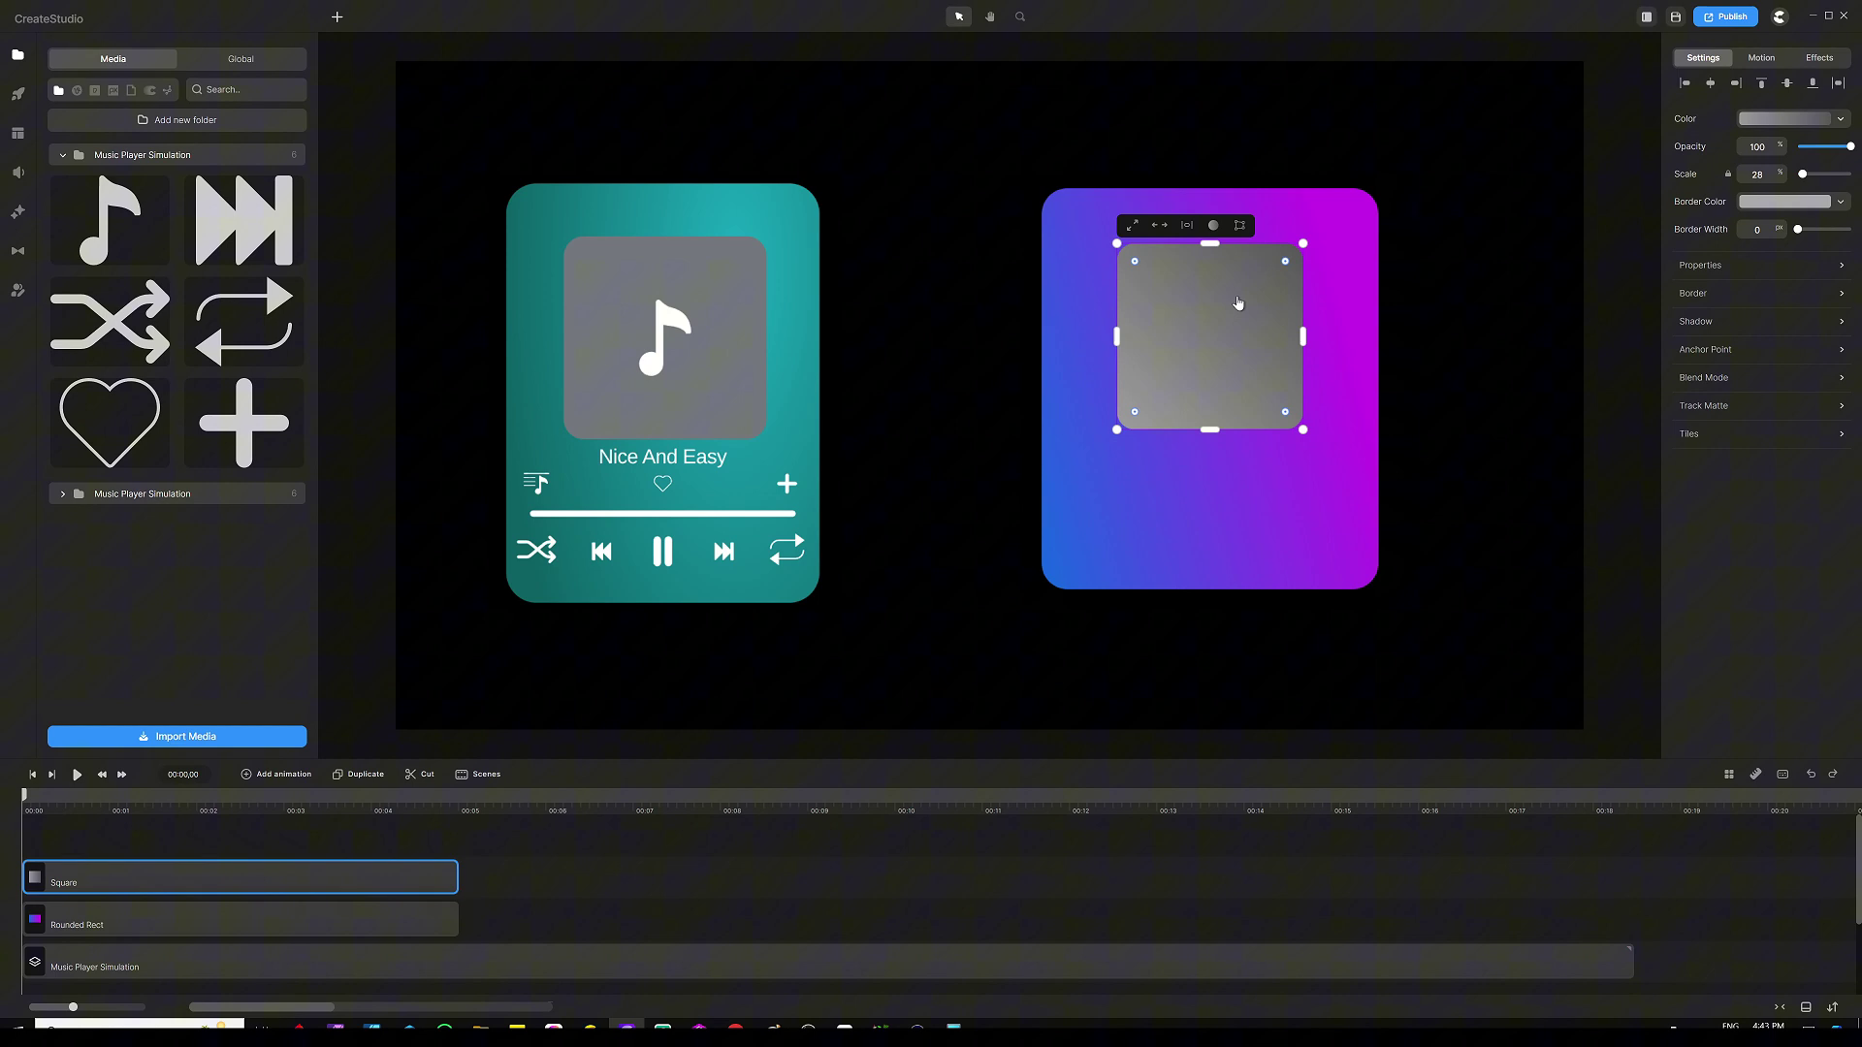
click(954, 356)
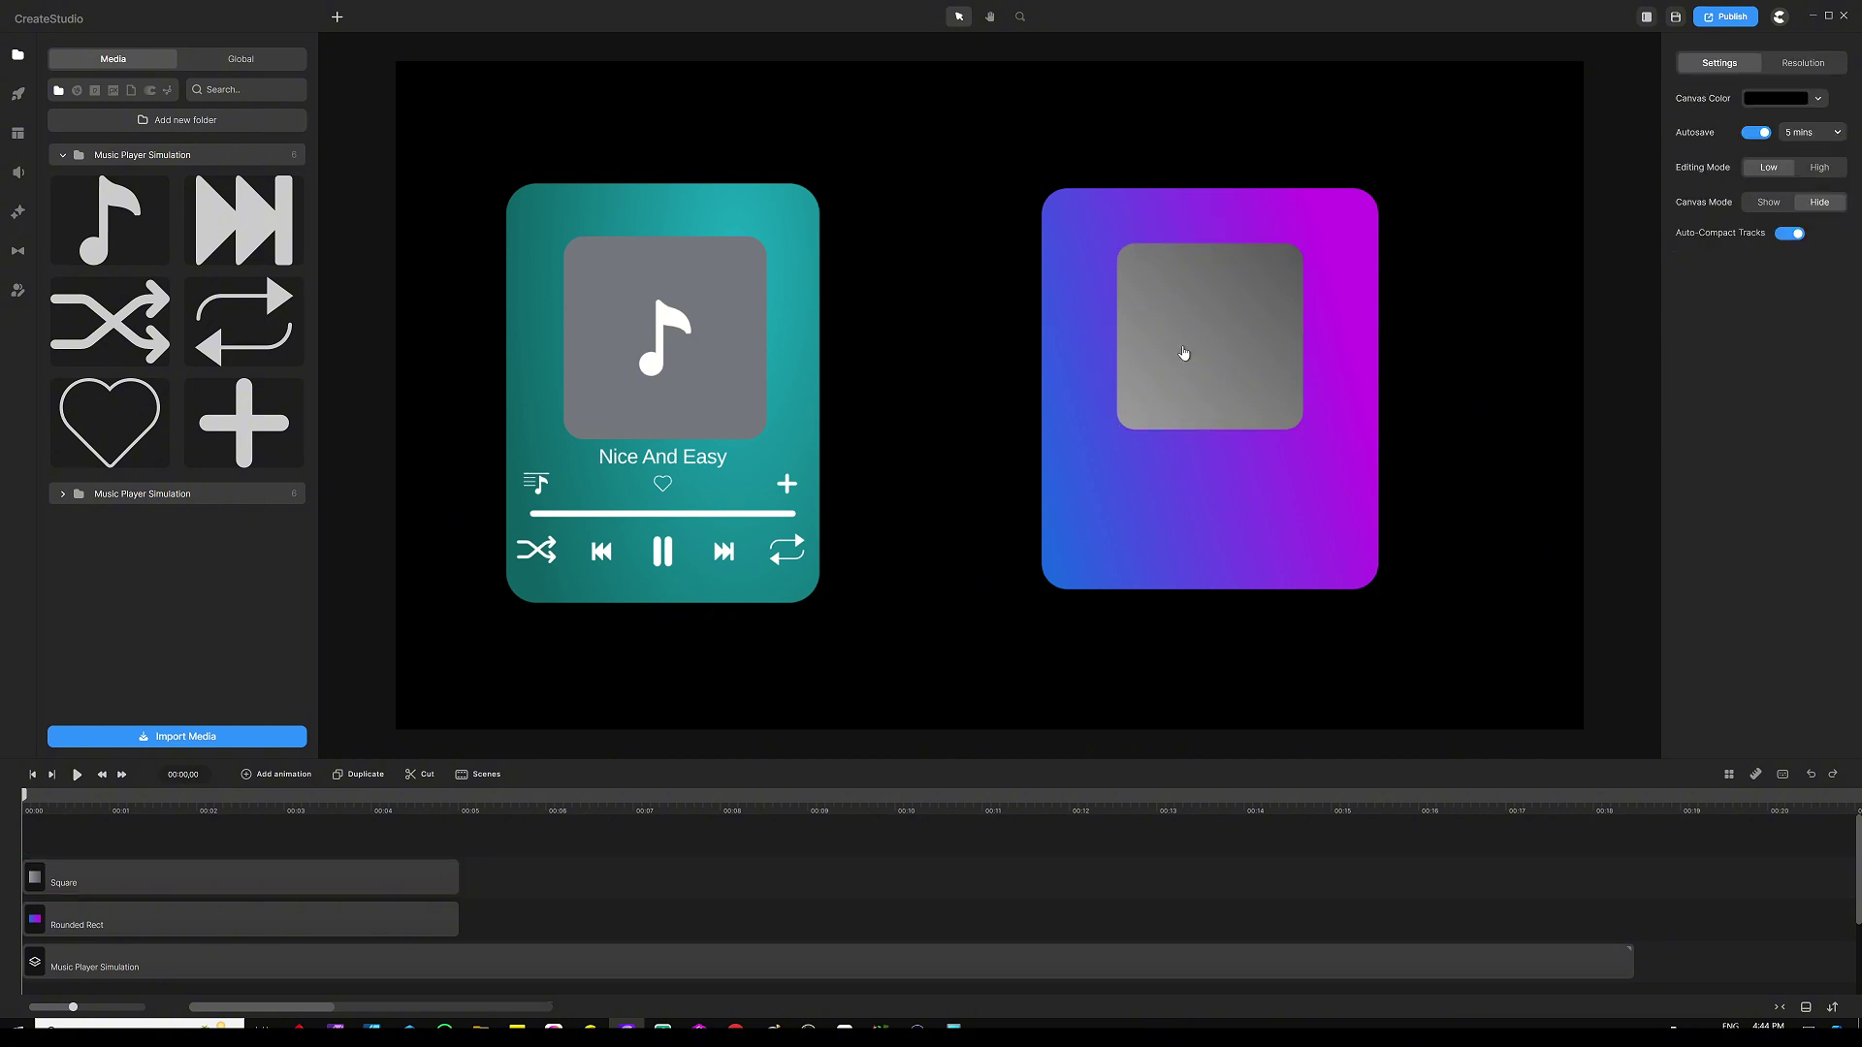
Step: Add a text element with its default wording at 38% scale and center it just below the grey square
key(t)
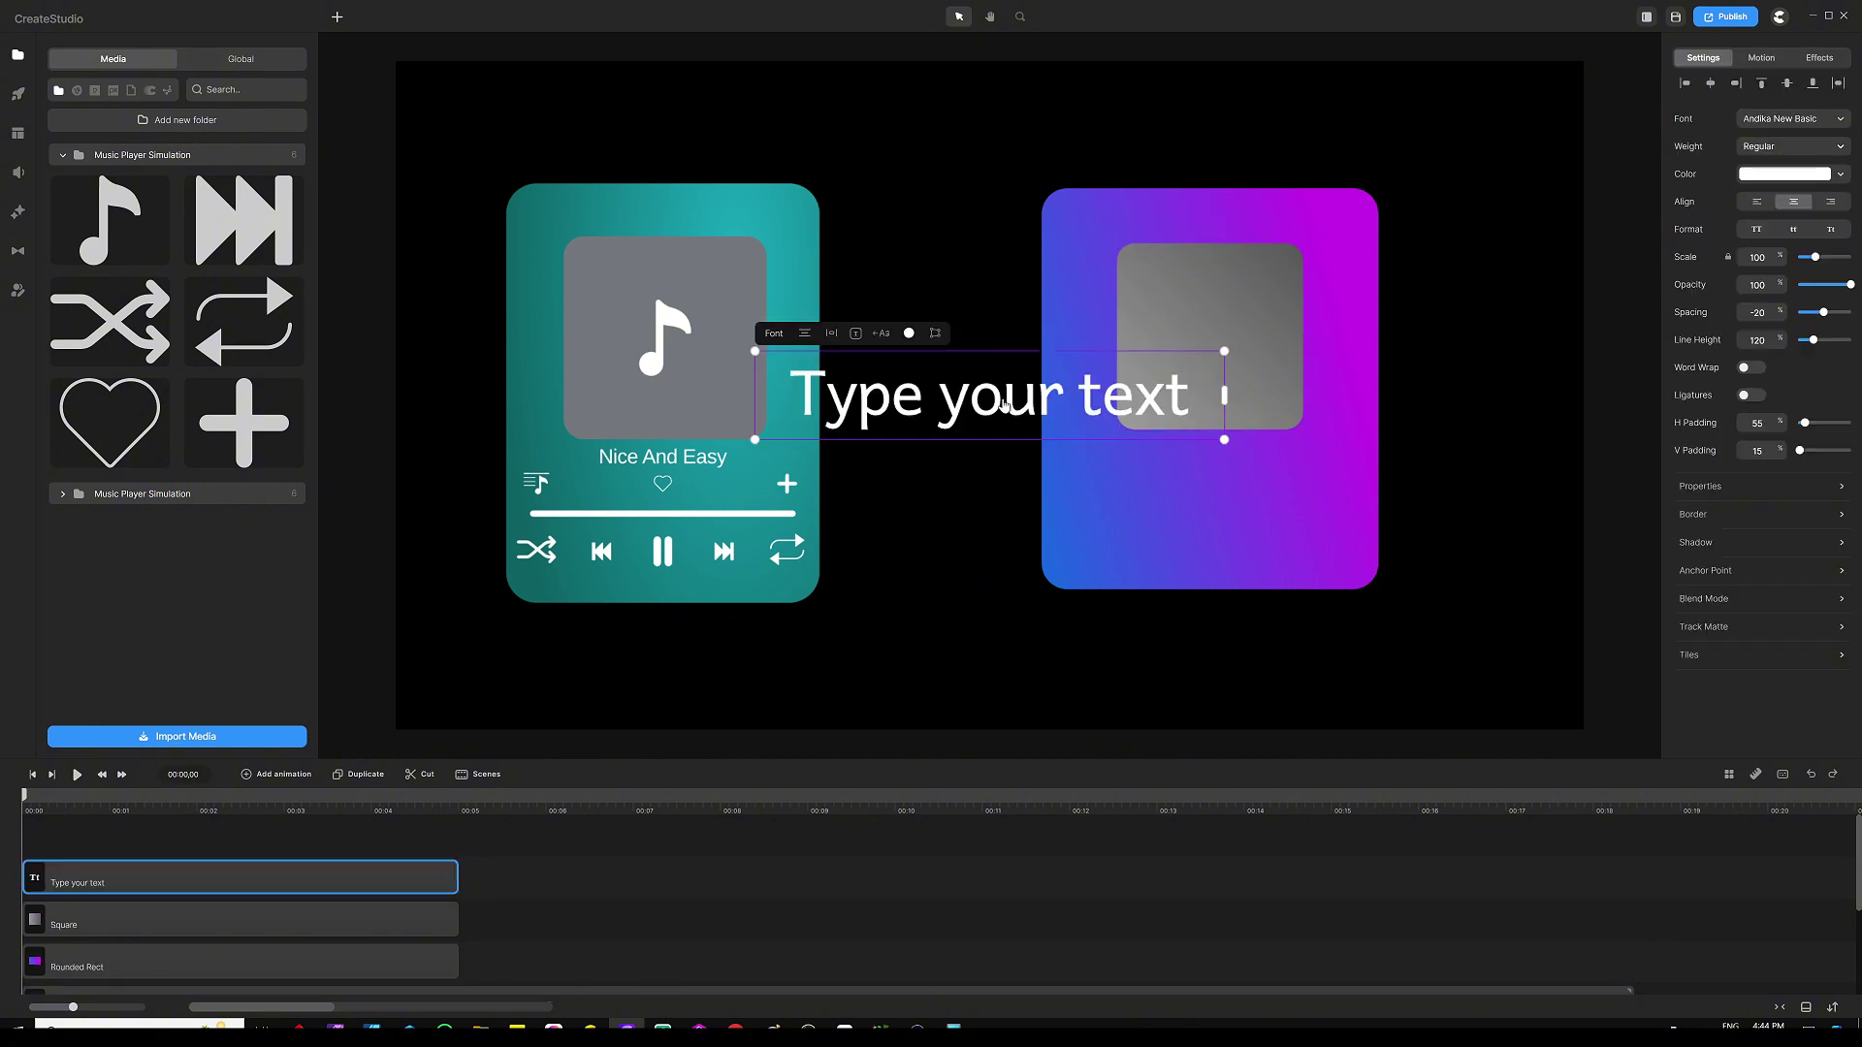
drag(1017, 417, 1161, 457)
drag(1385, 408, 1242, 441)
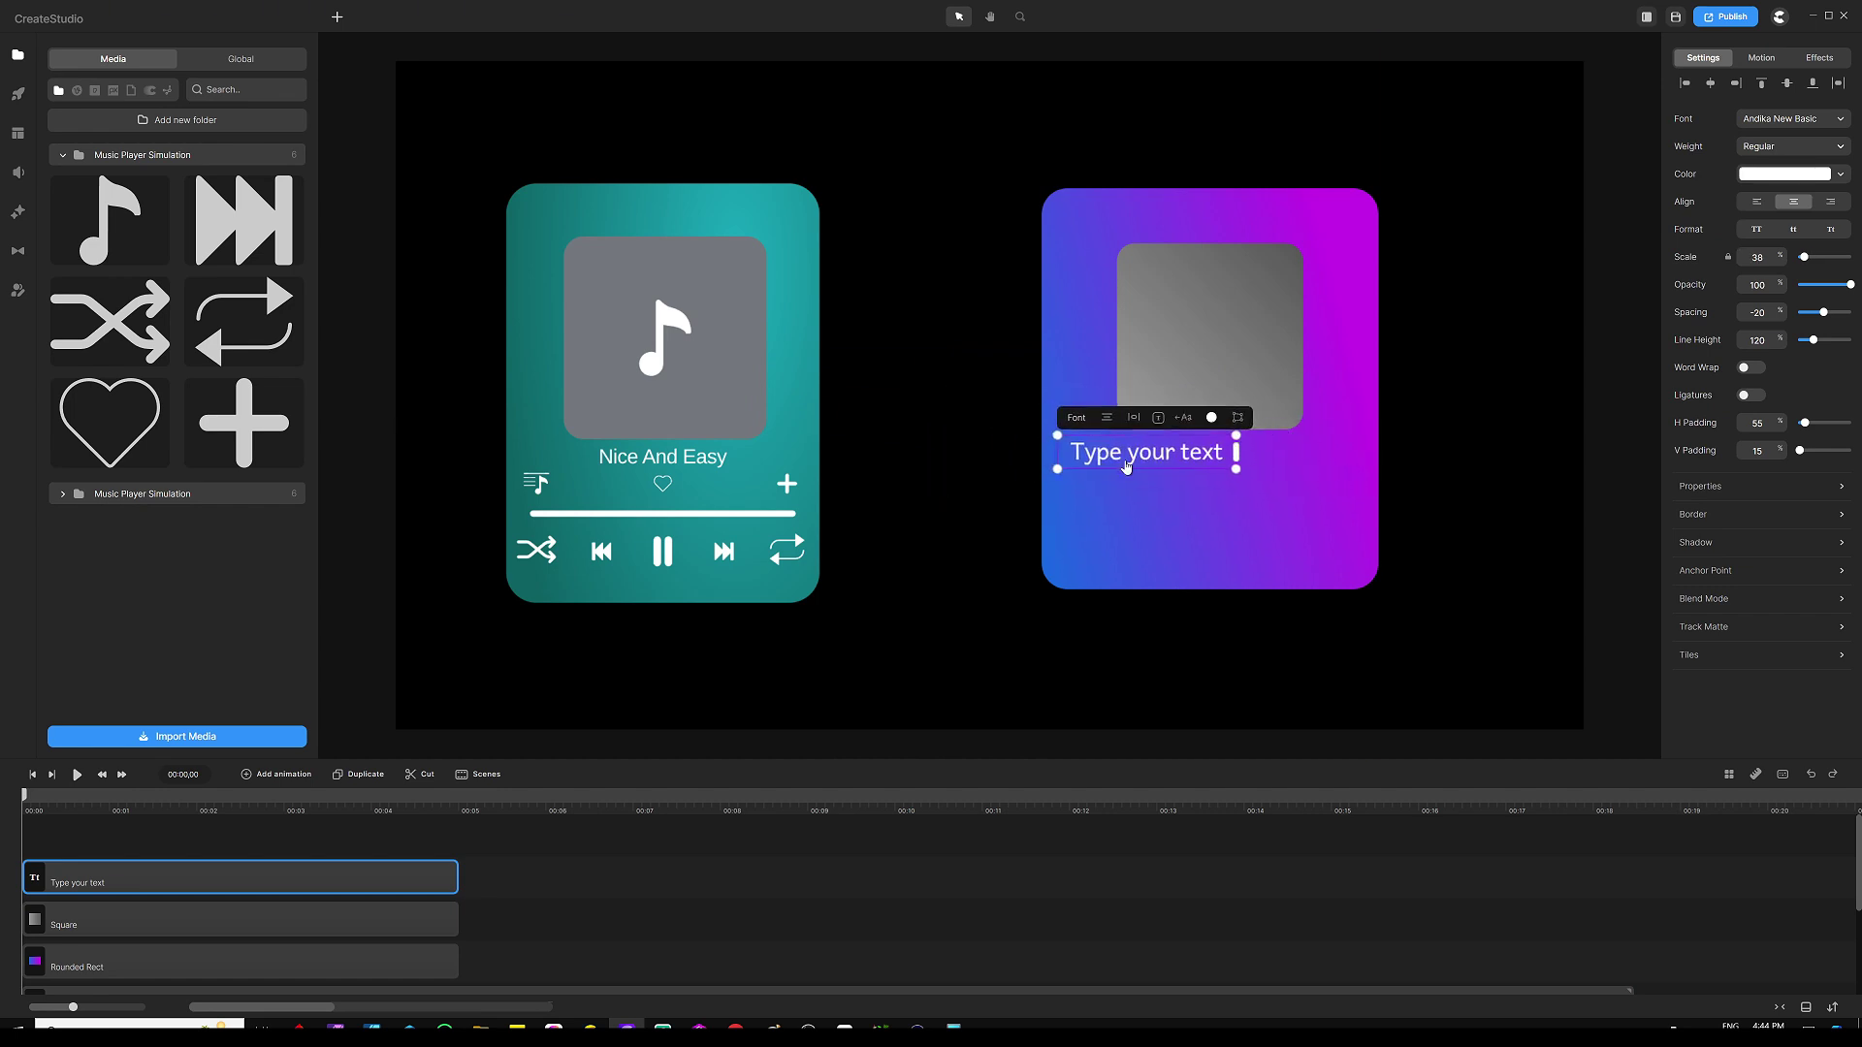
drag(1130, 456, 1196, 448)
click(935, 371)
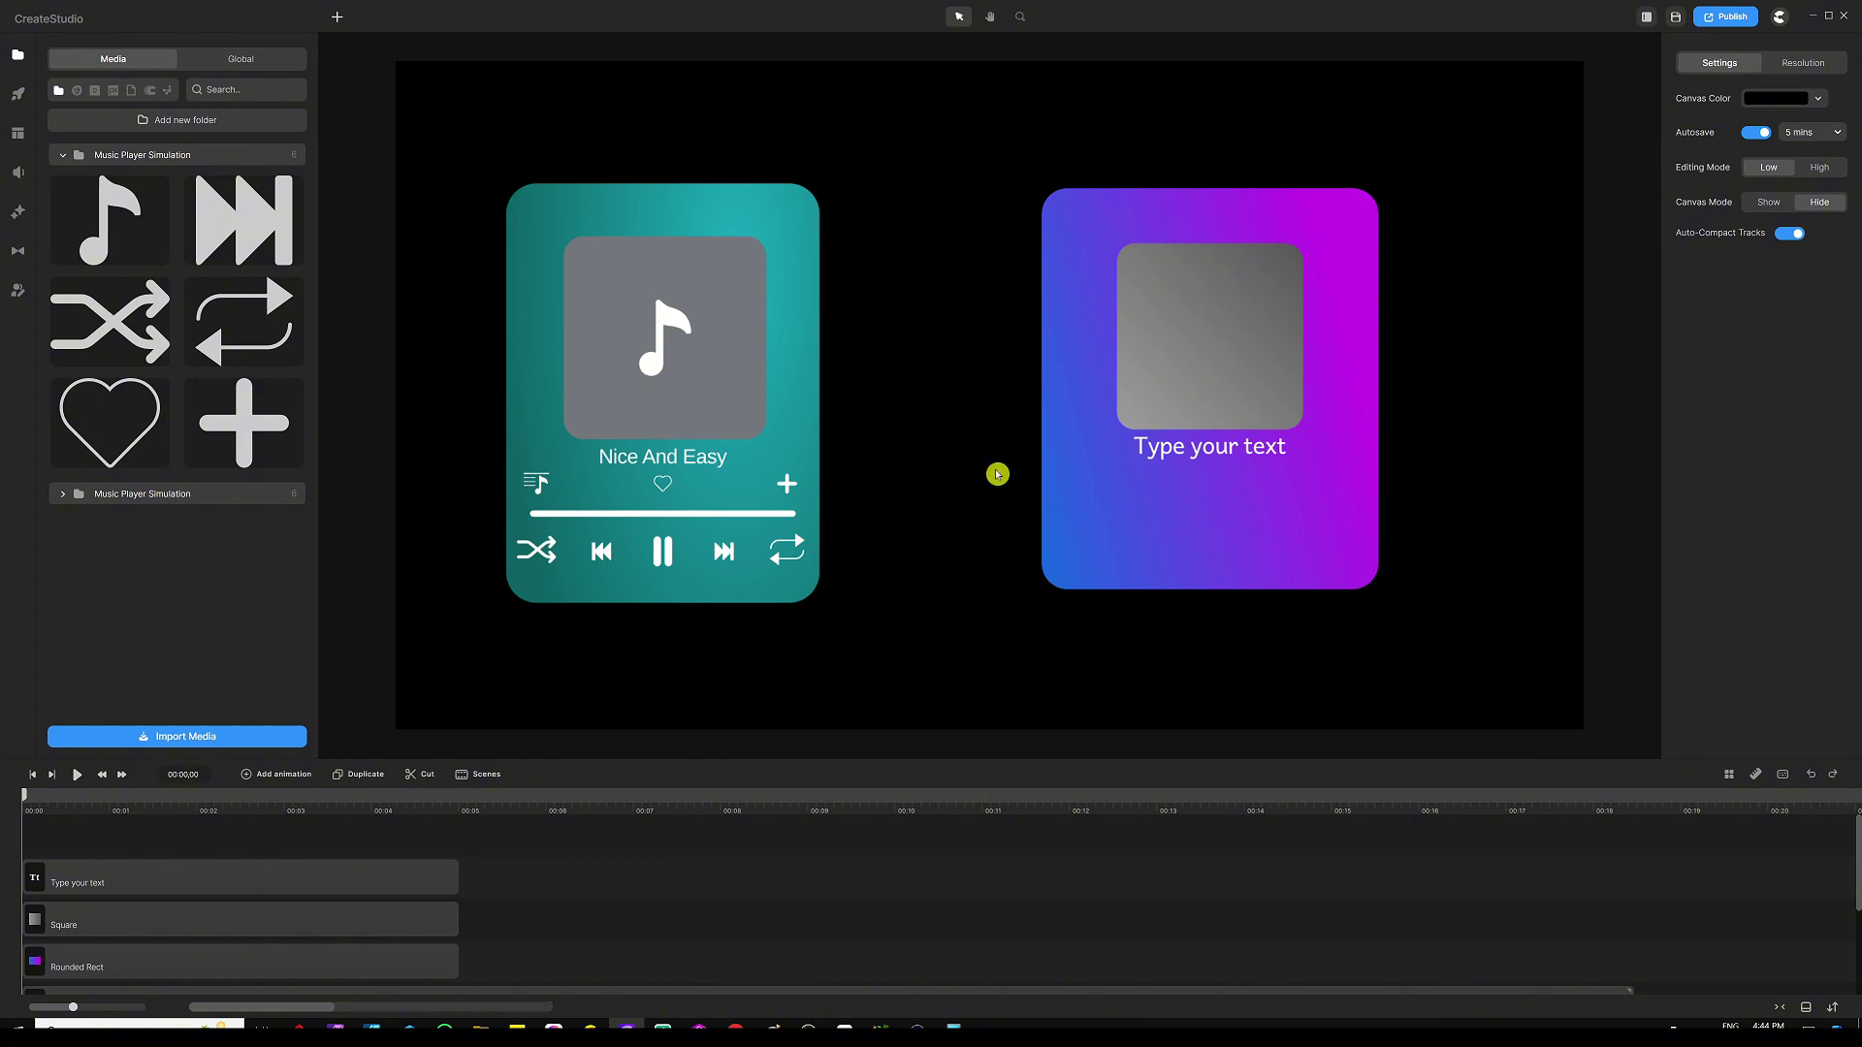
click(1310, 530)
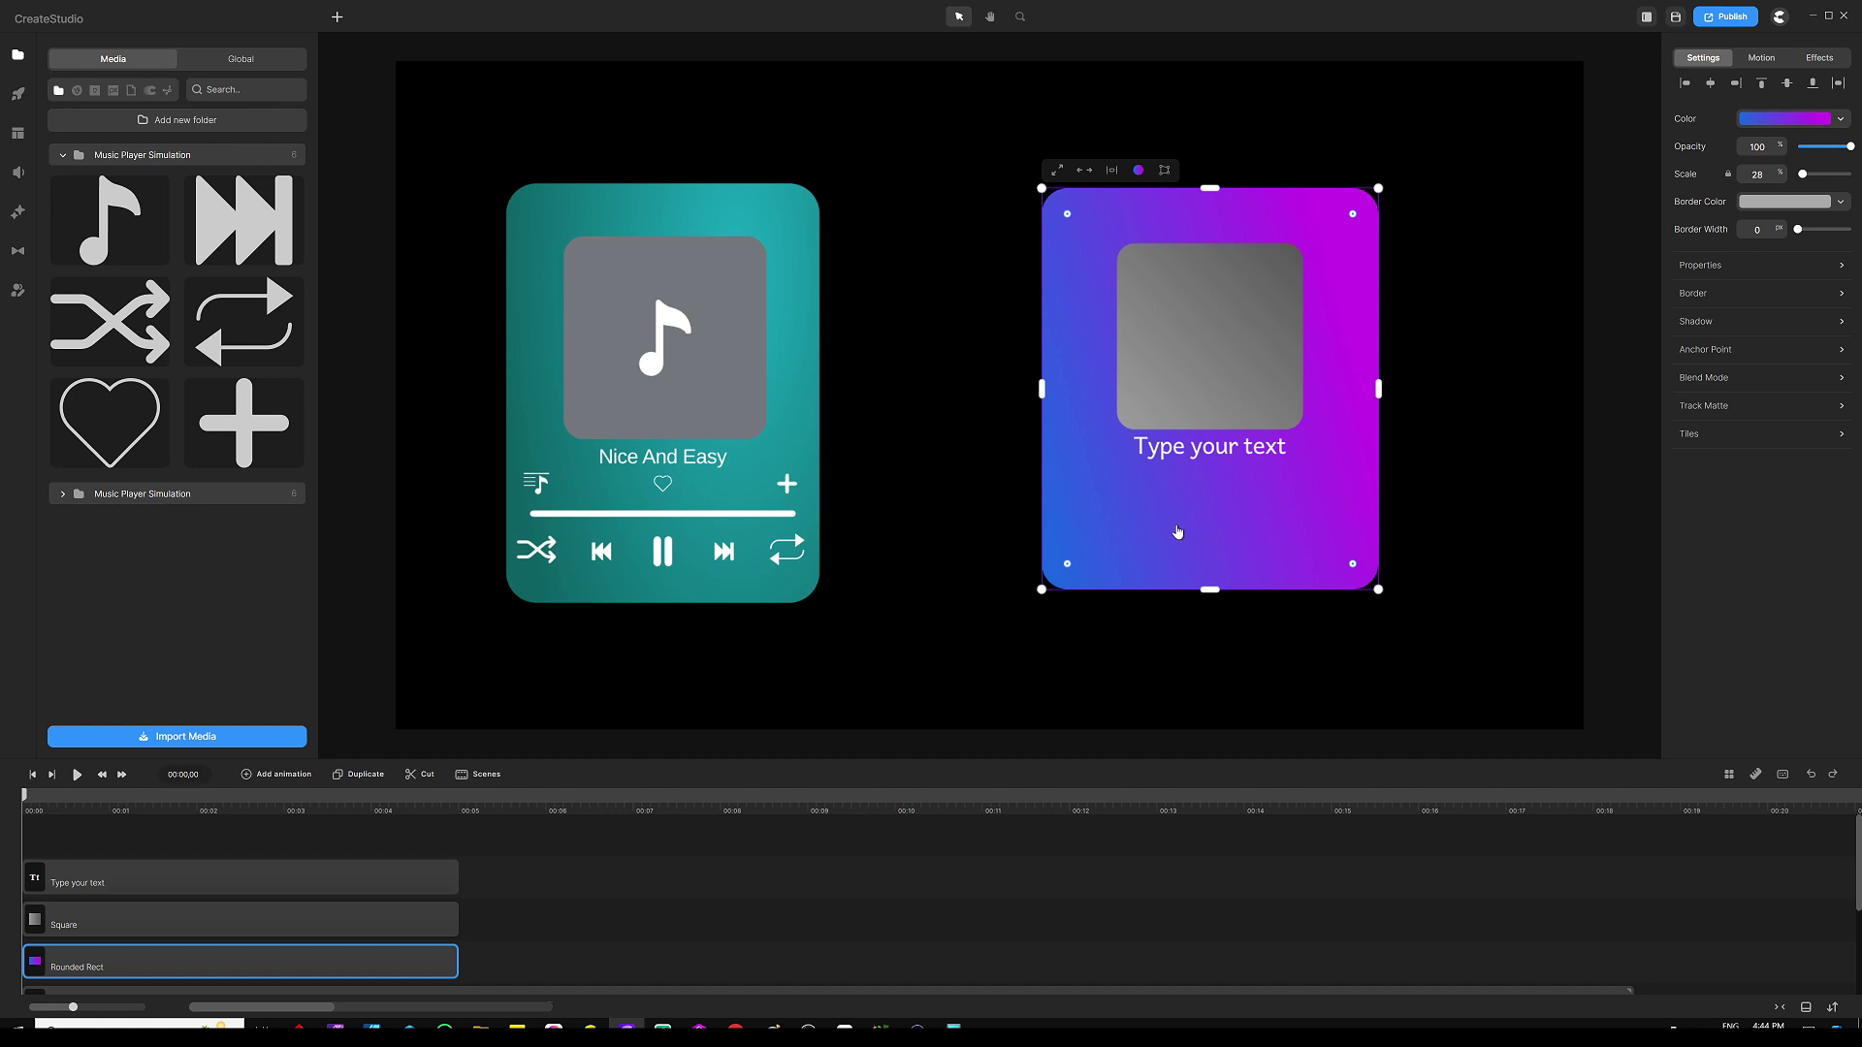
Step: Rename the upper gradient Rounded Rect layer to "Music Player Mask"
right_click(402, 967)
click(449, 805)
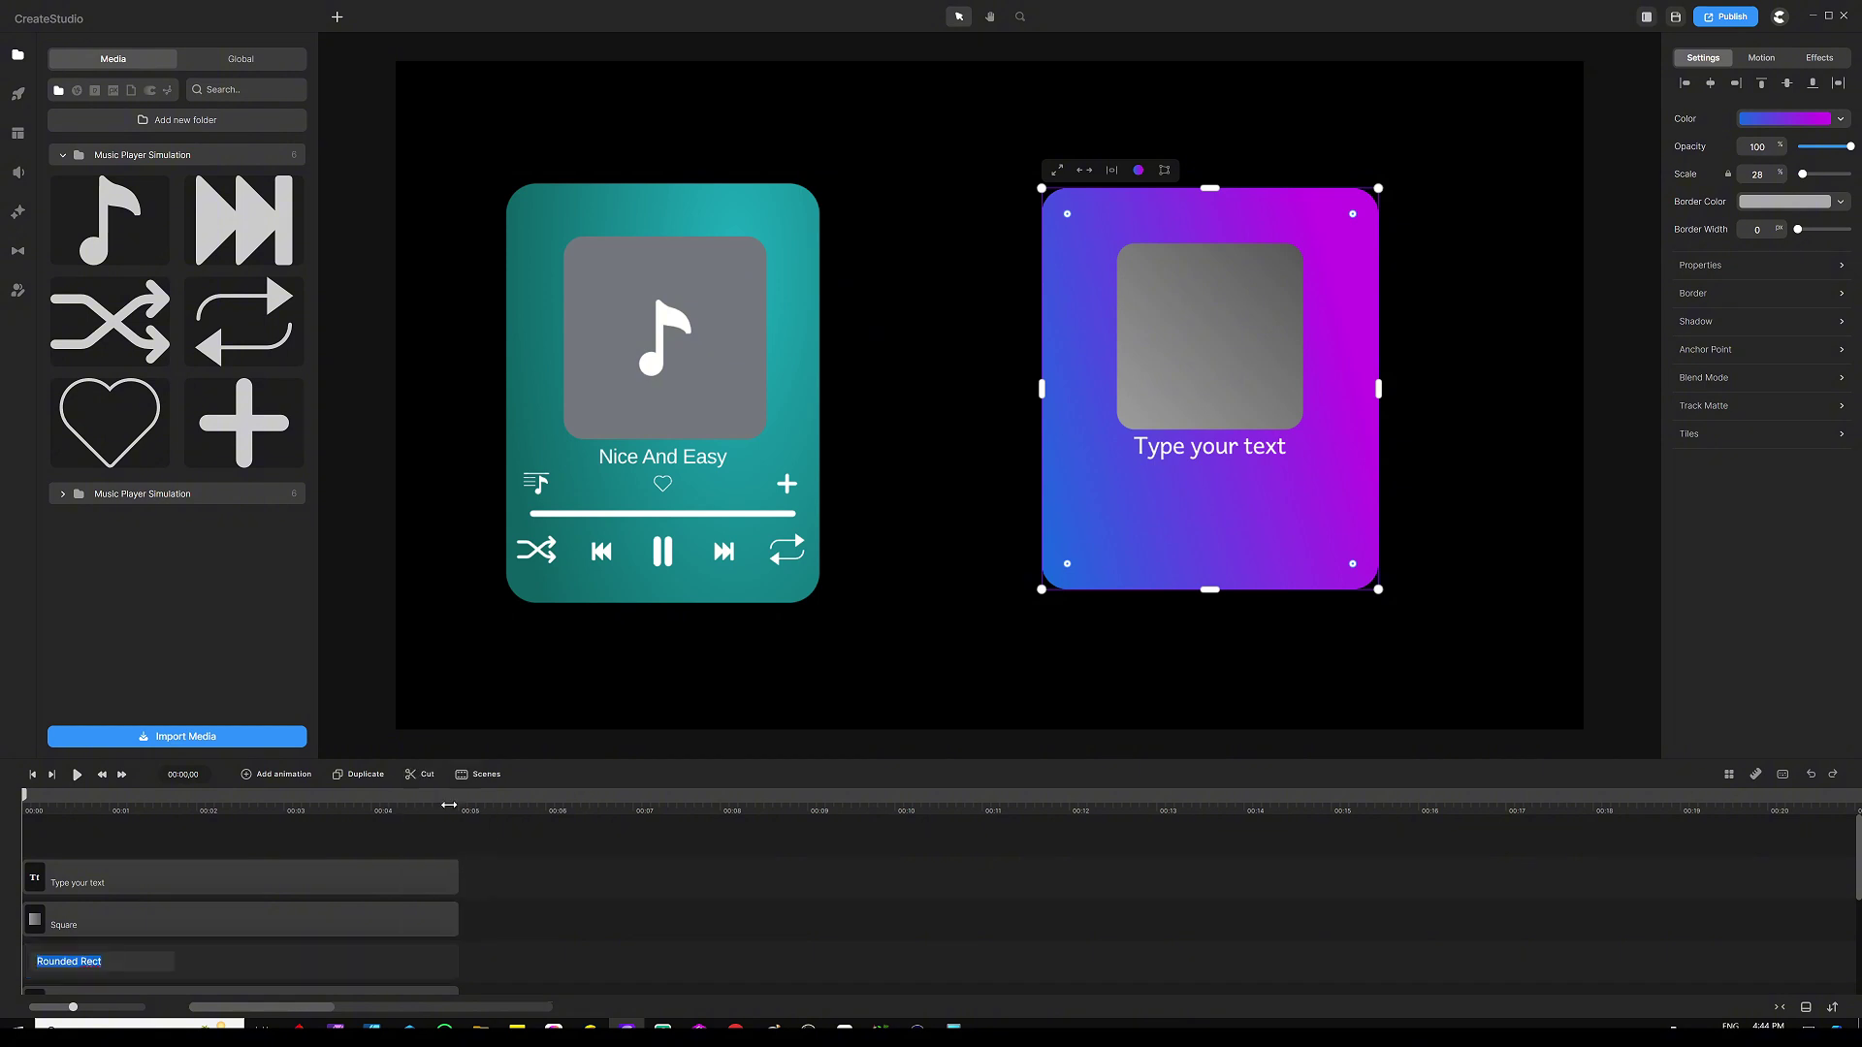
text(Music Player Mask)
click(591, 913)
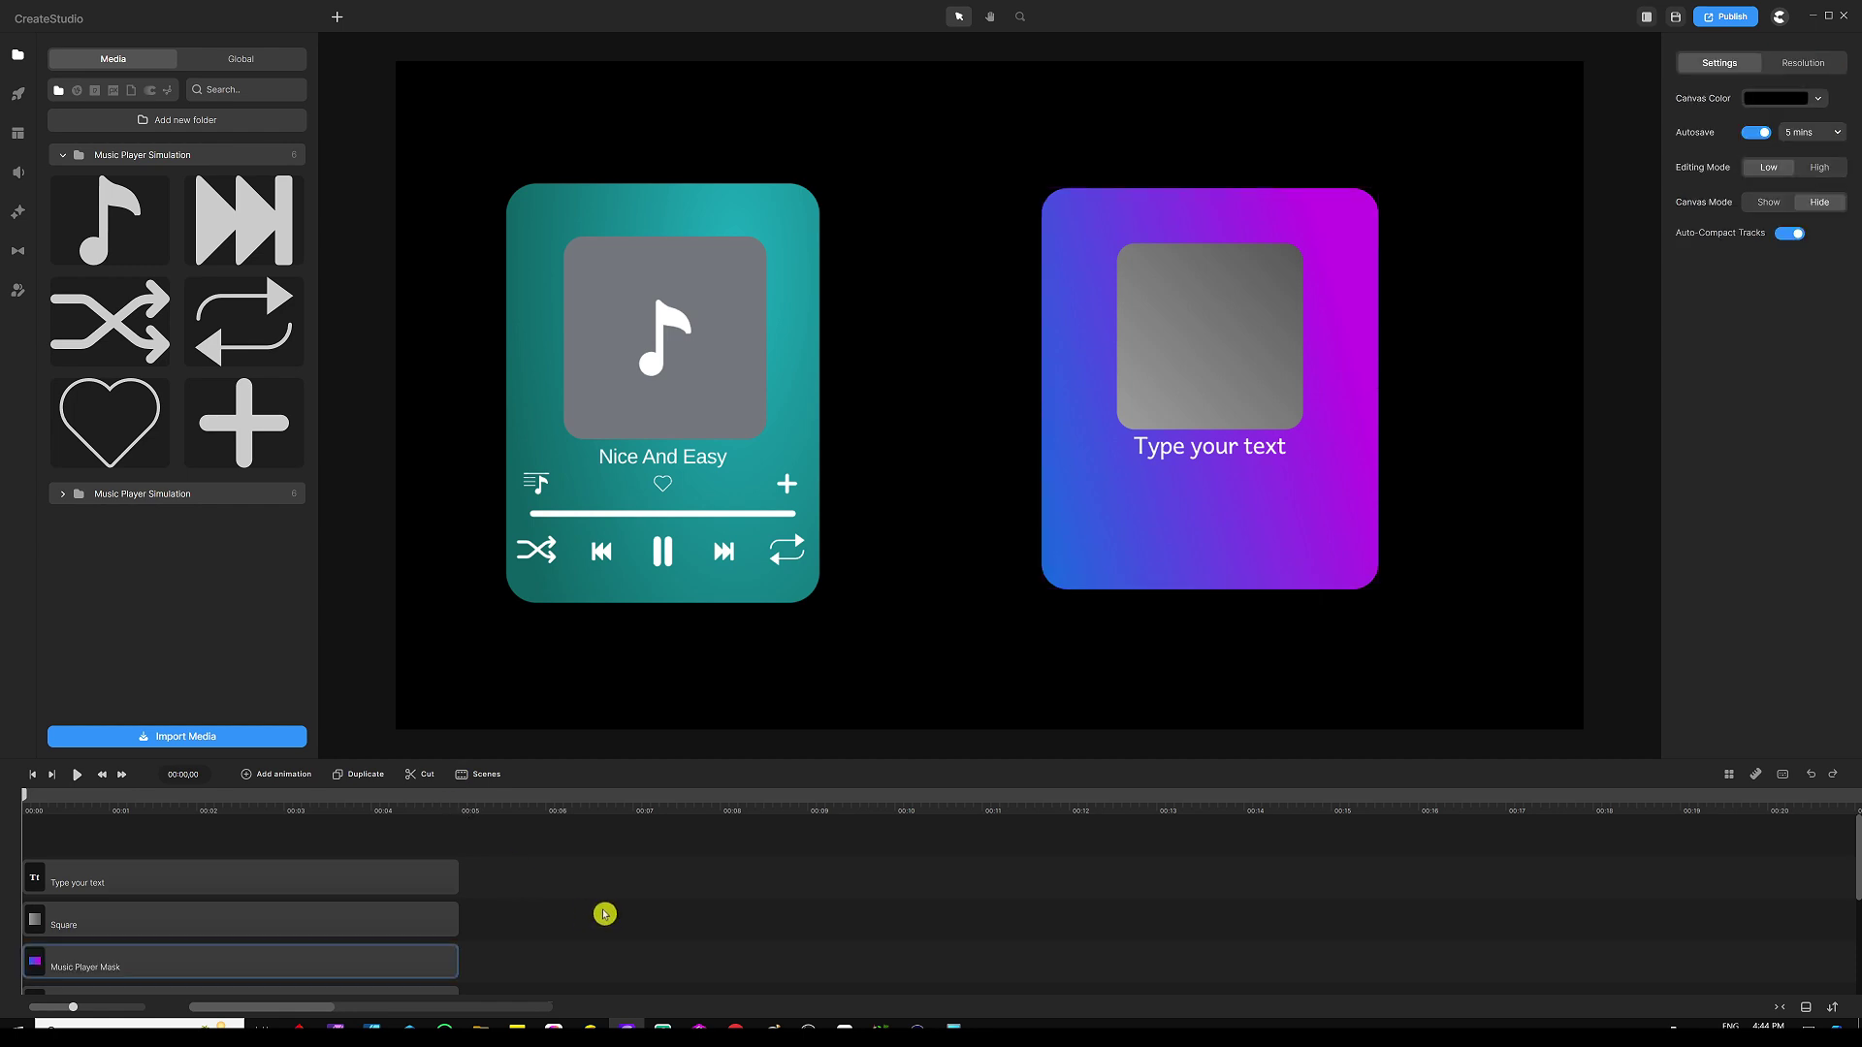
Step: Extend the text, square, Music Player Mask and Rounded Rect layers to end together with the Music Player Simulation layer
drag(642, 759, 641, 521)
drag(546, 574, 1633, 707)
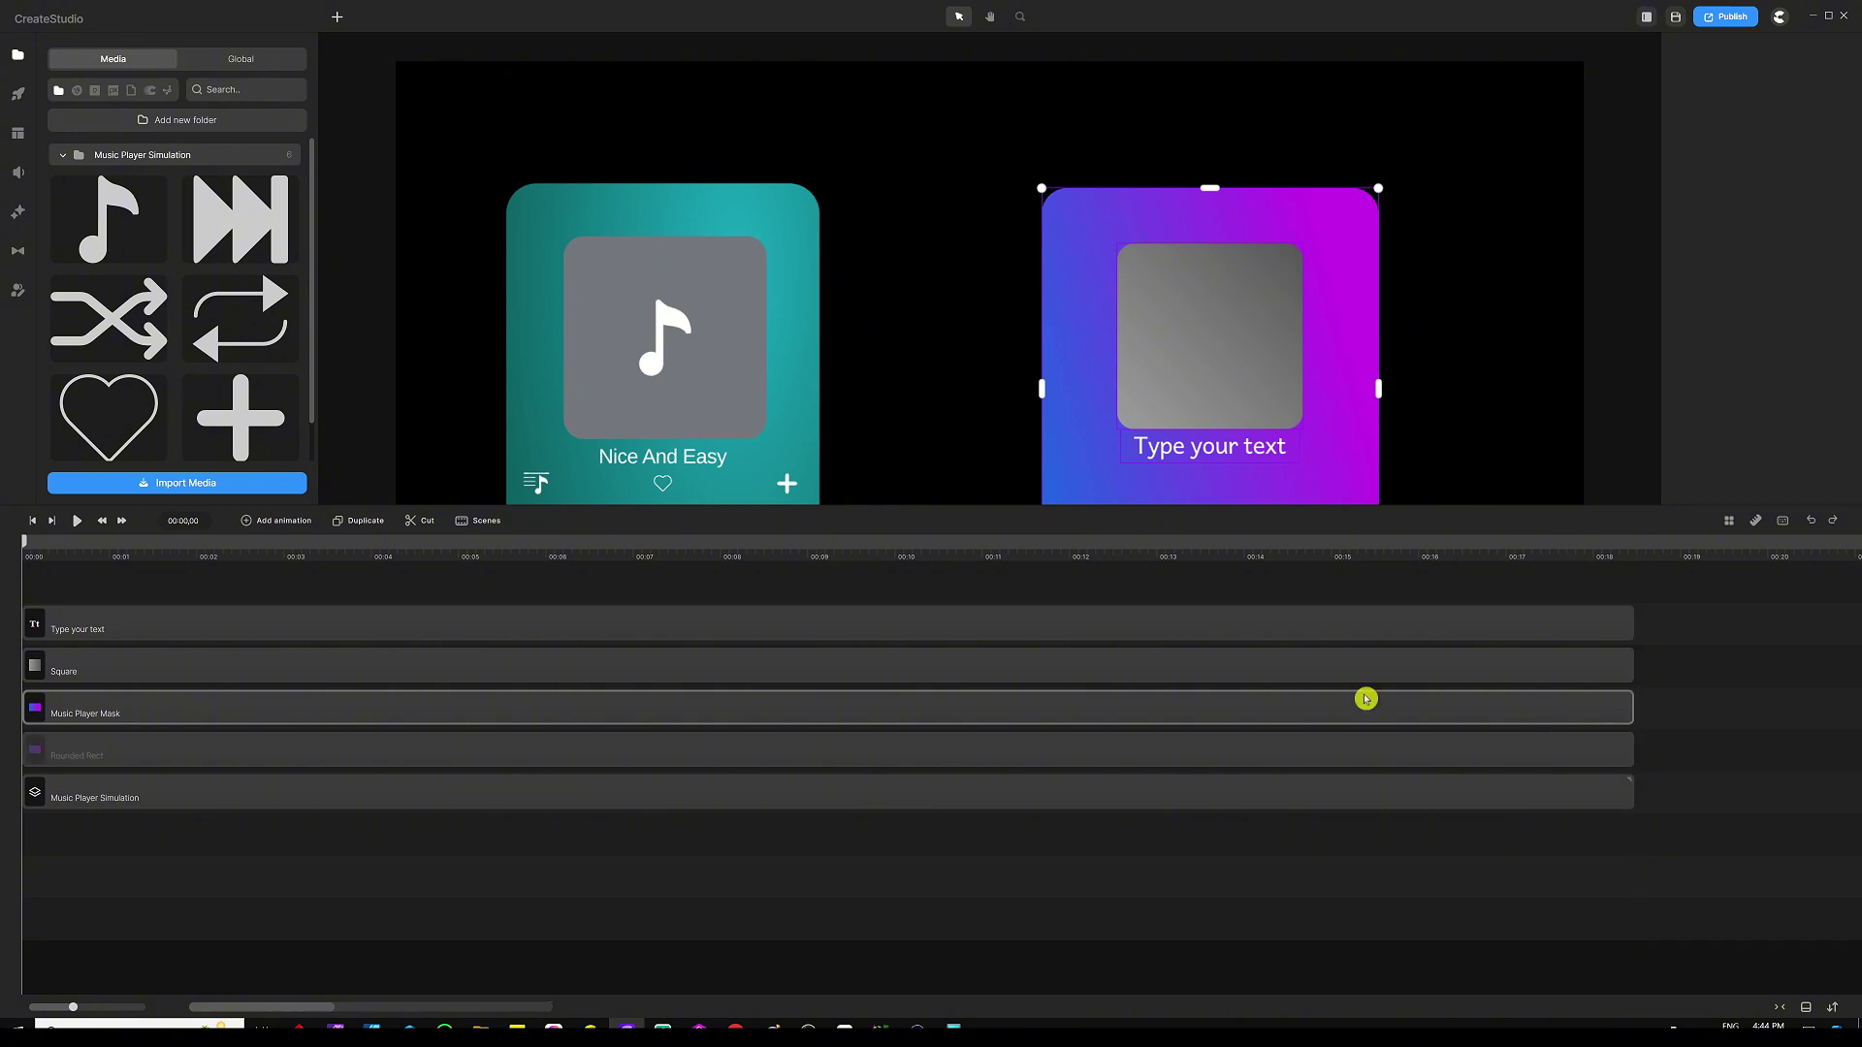
click(790, 582)
drag(895, 503, 877, 669)
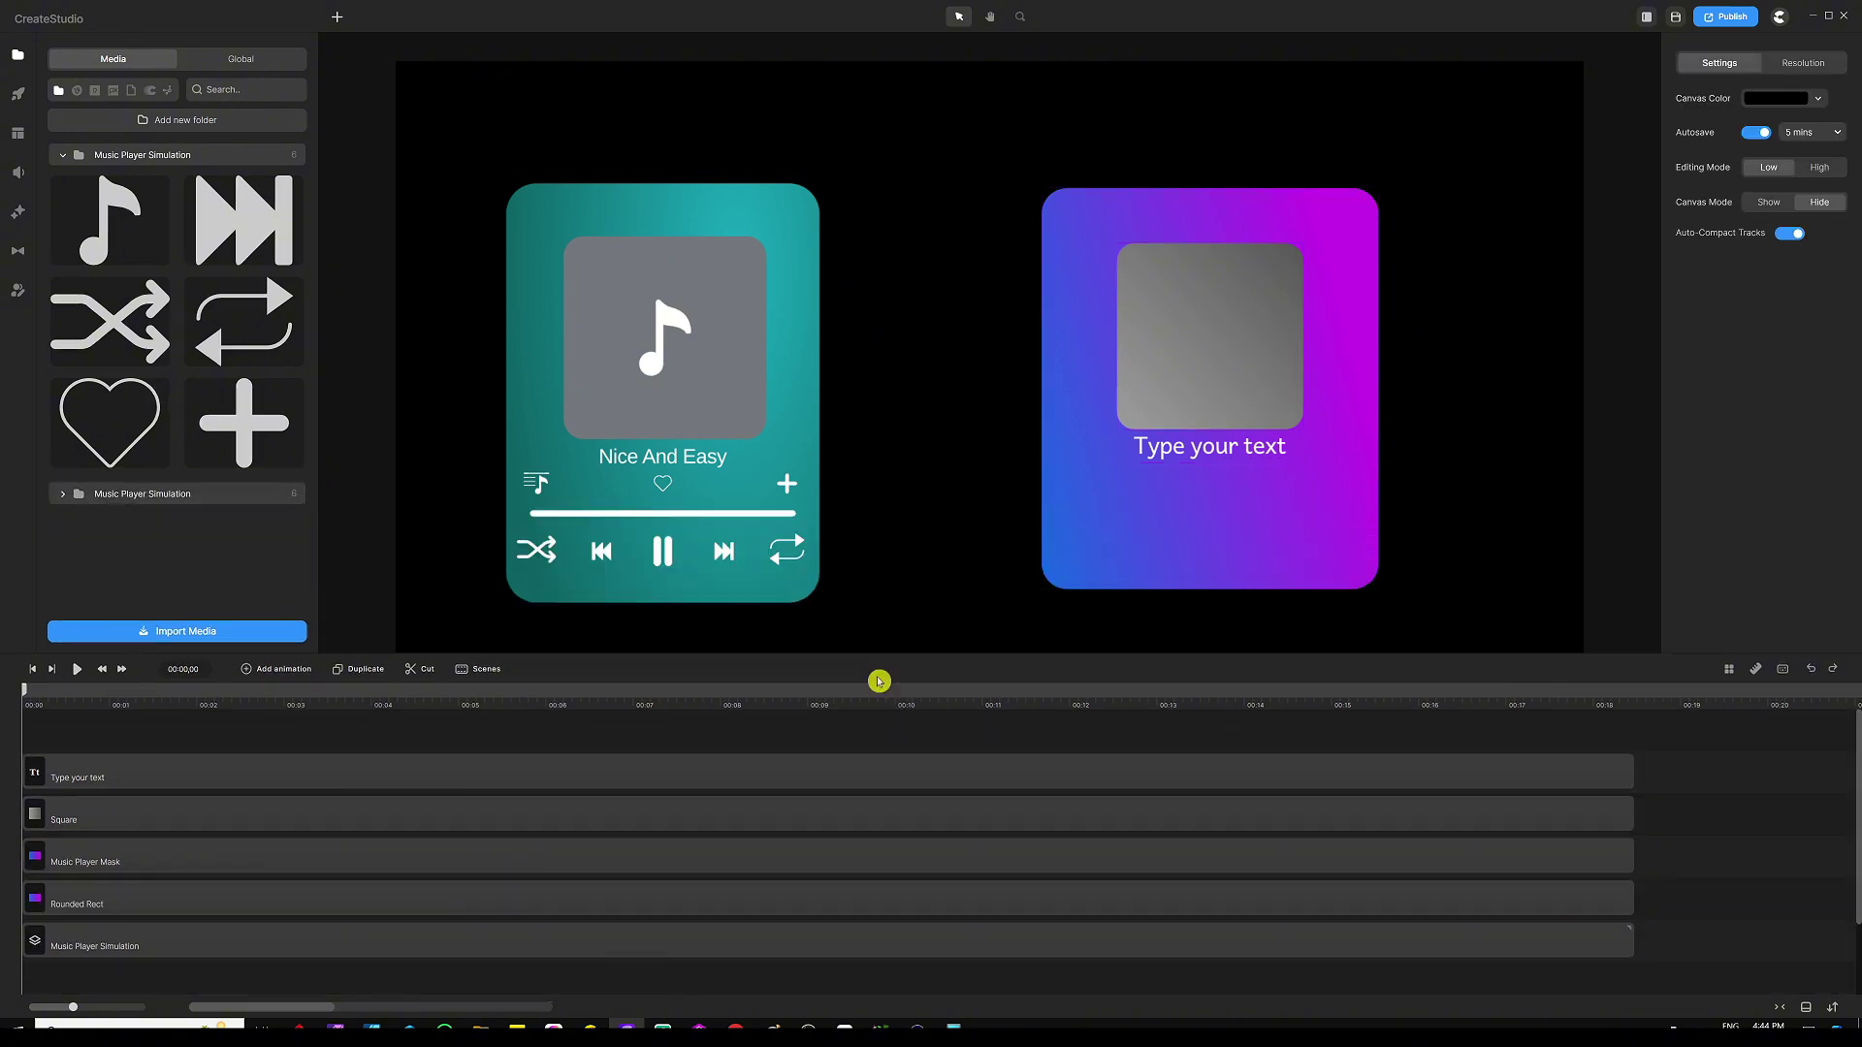
scroll(873, 700, down, 3)
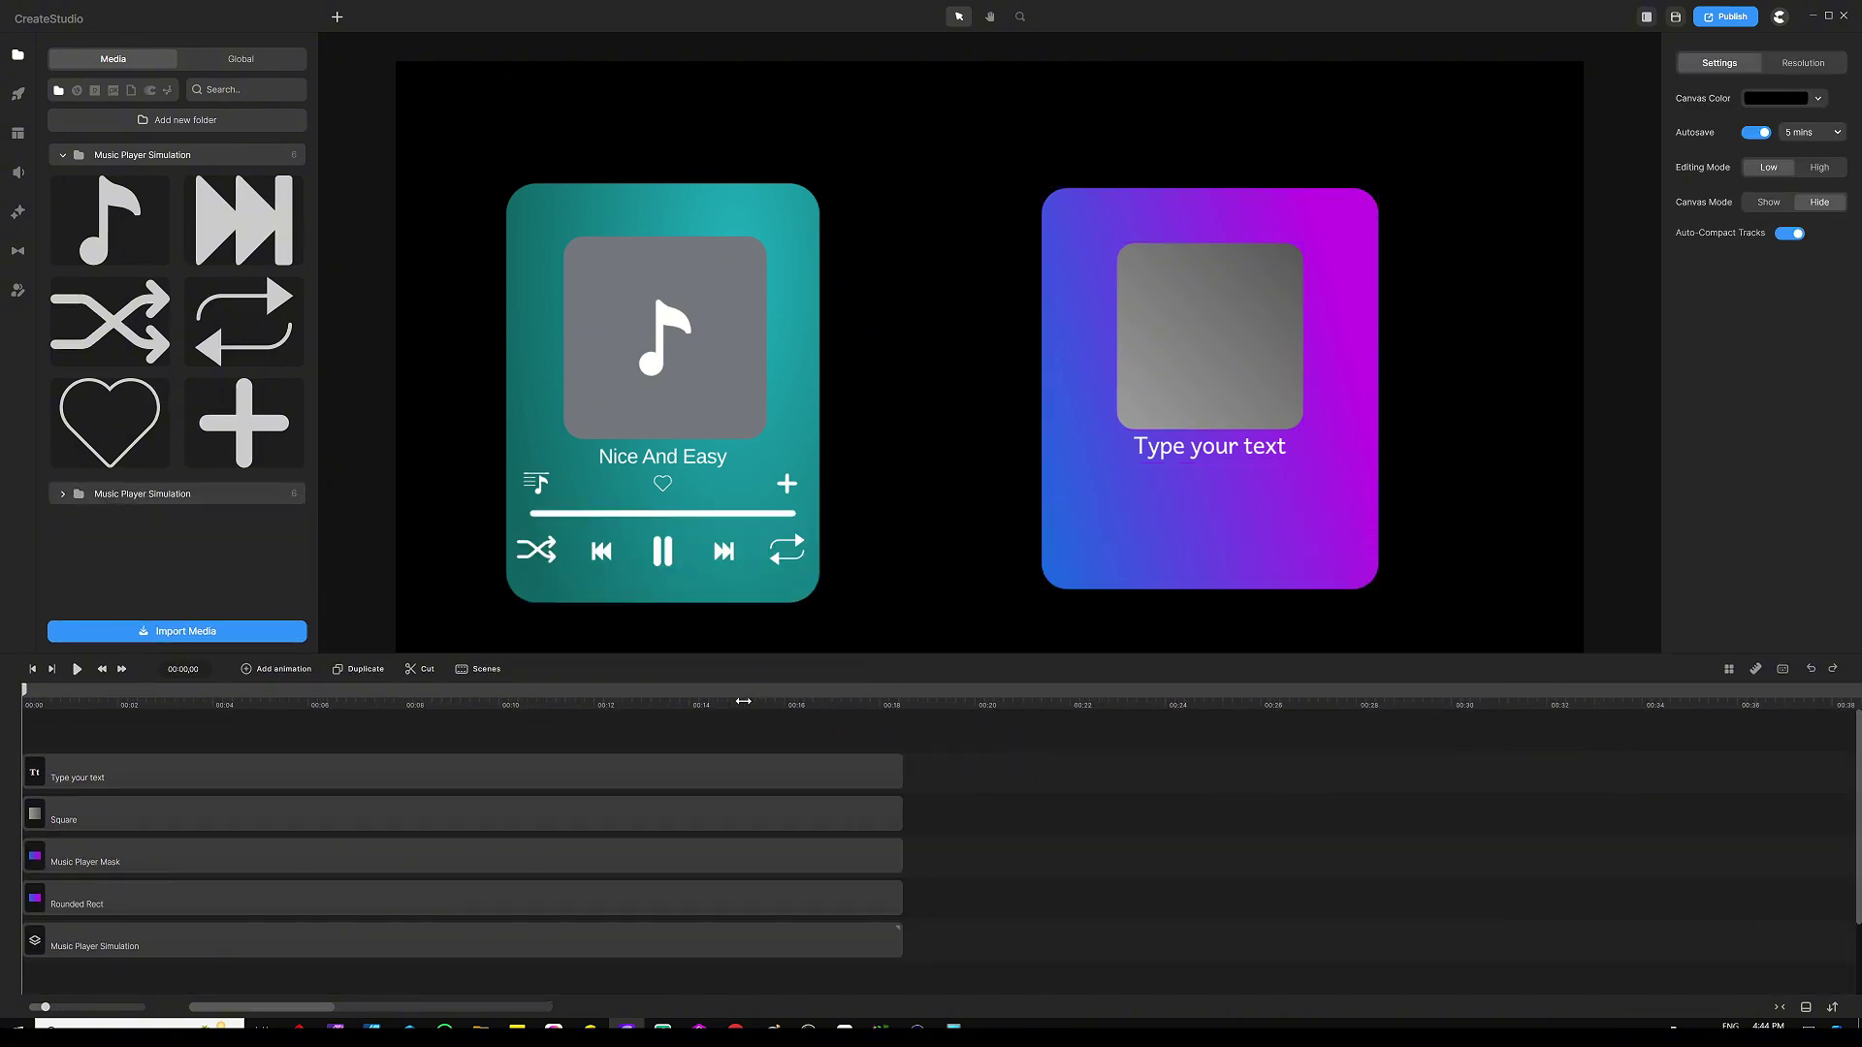
Step: Move the placeholder text slightly lower beneath the grey square, keeping it horizontally centered on the card
click(1215, 452)
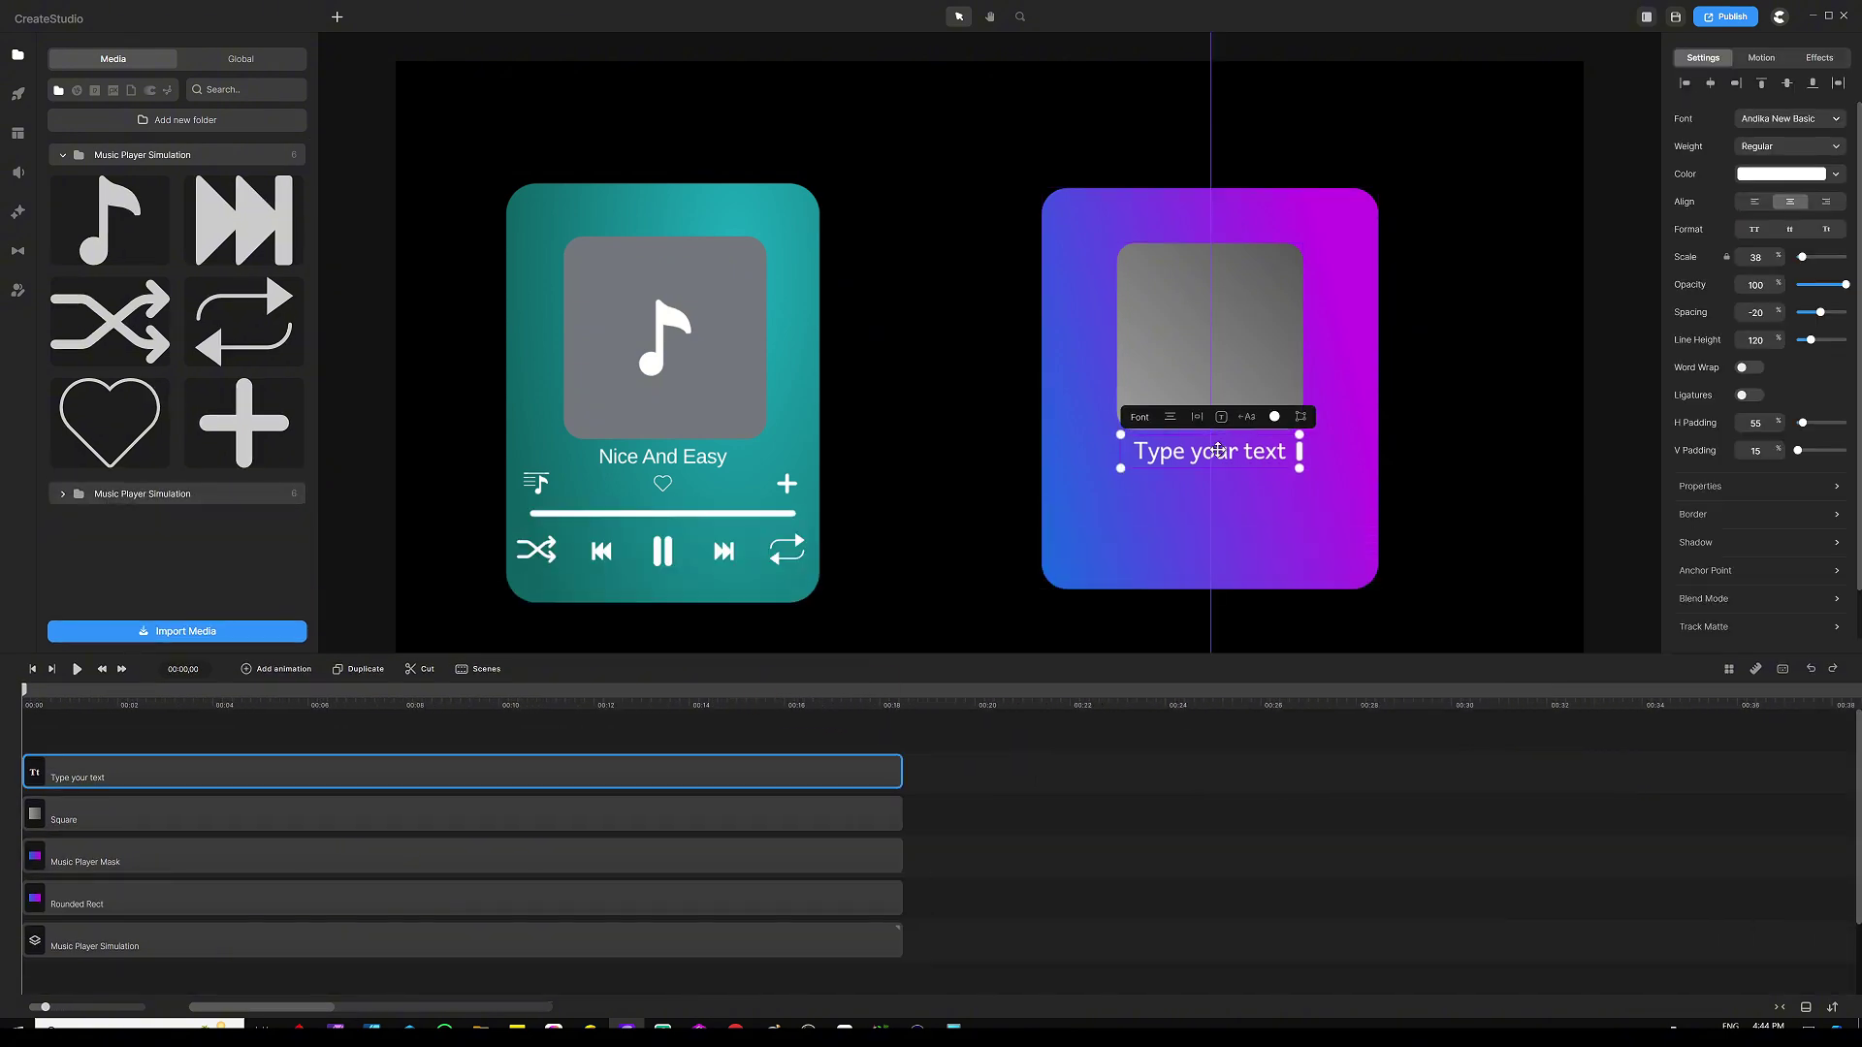
click(961, 426)
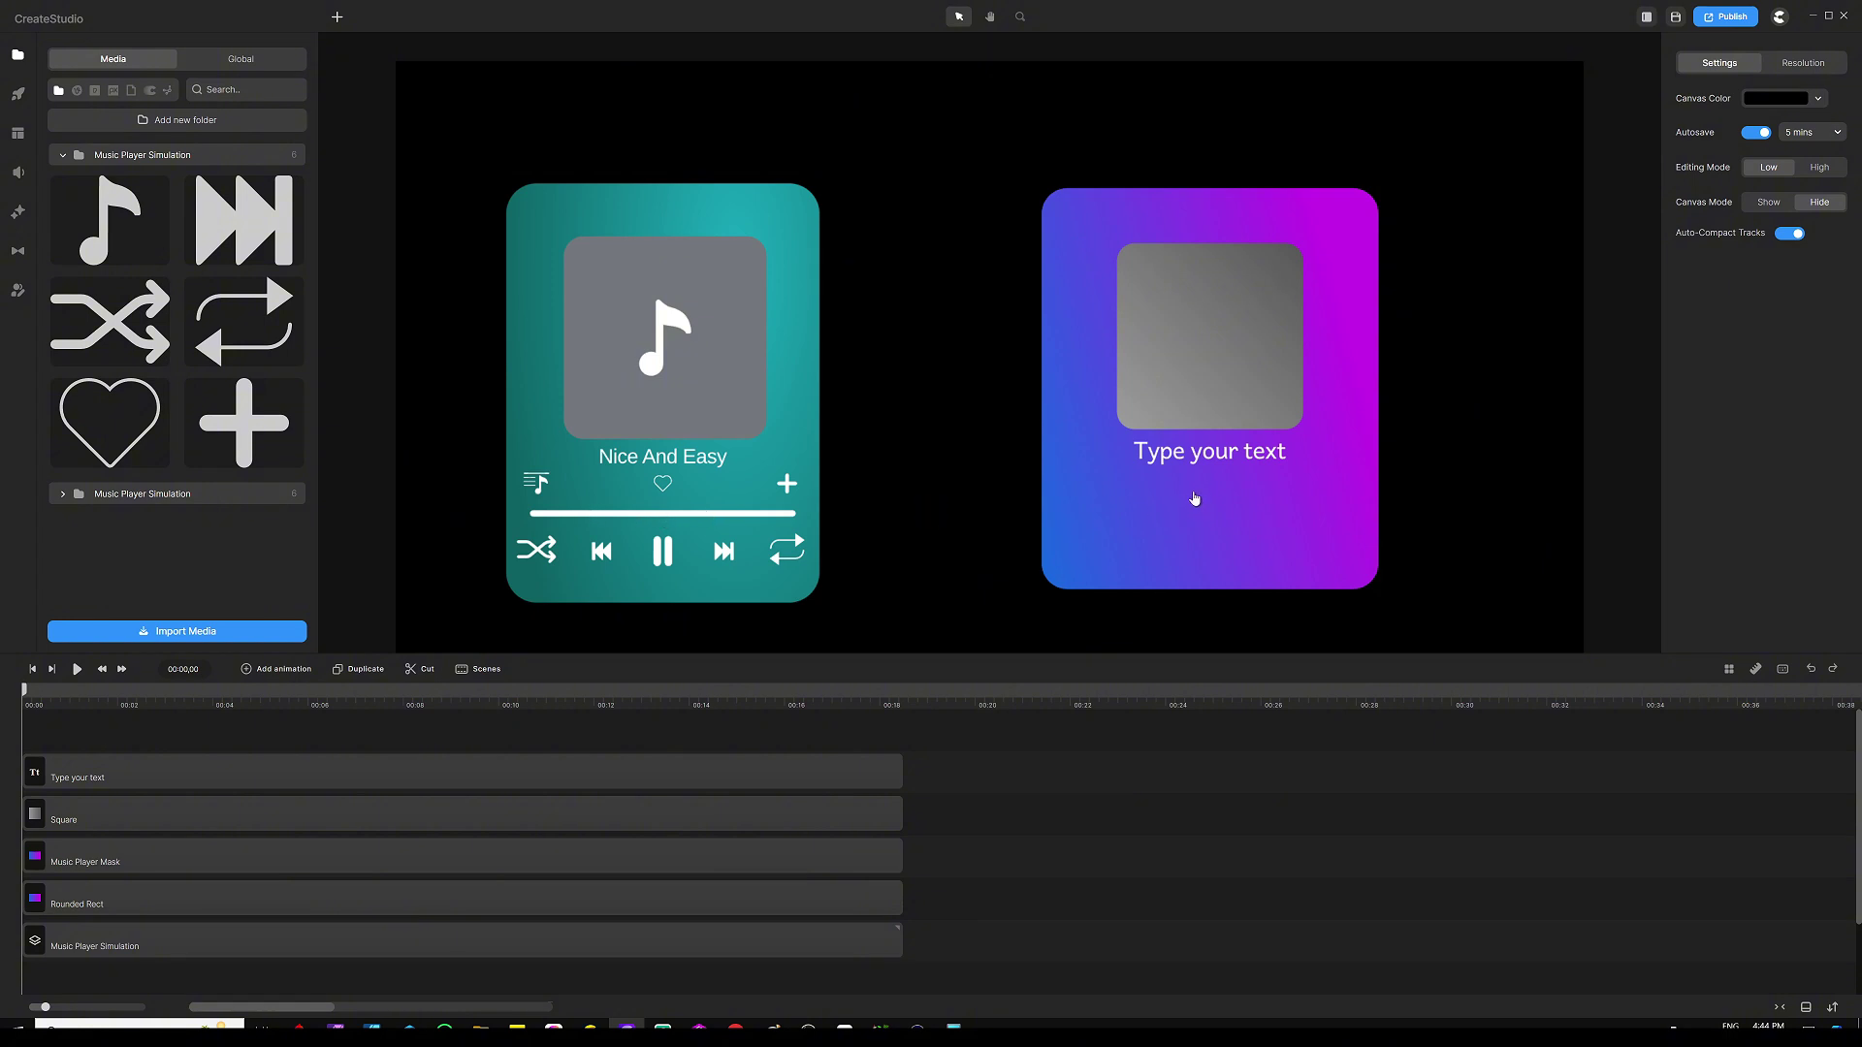
Step: Add another rounded rectangle and reshape it into a thin horizontal bar with fully rounded ends at 29% scale
key(ctrl+v)
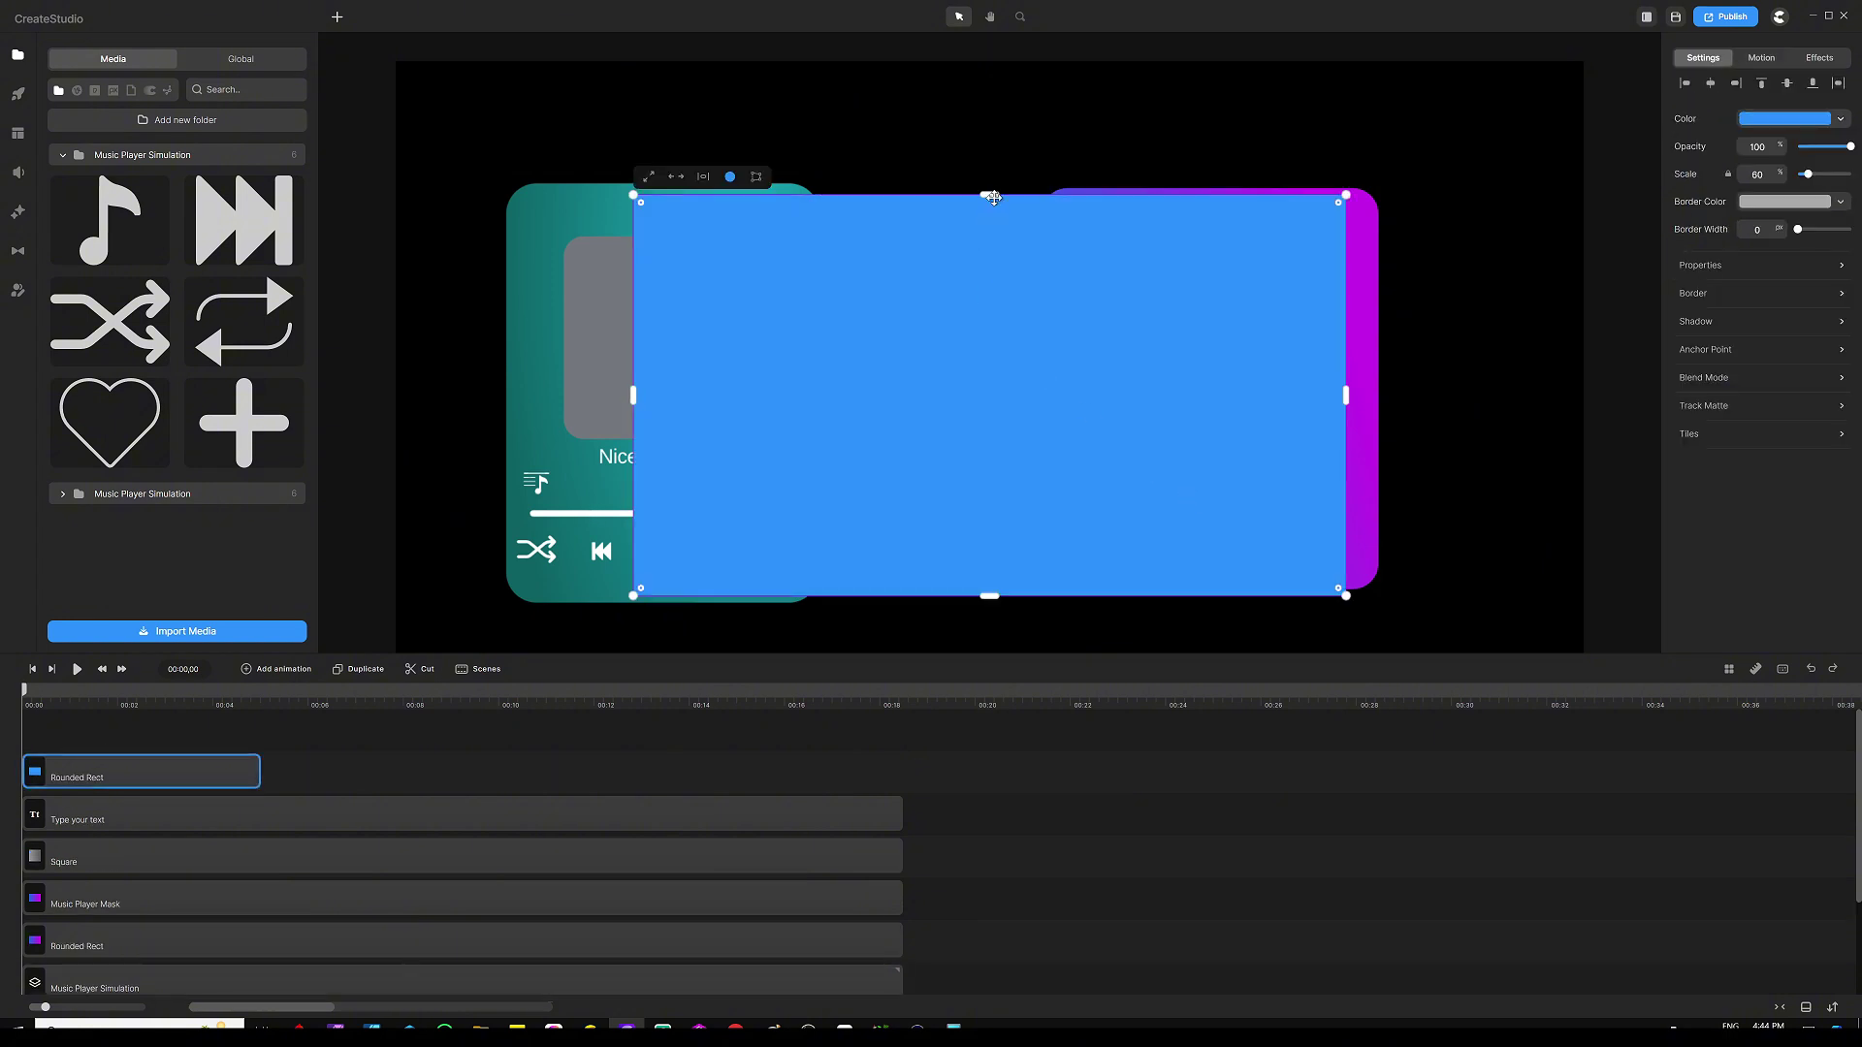
drag(994, 190, 993, 351)
drag(1339, 360, 1174, 422)
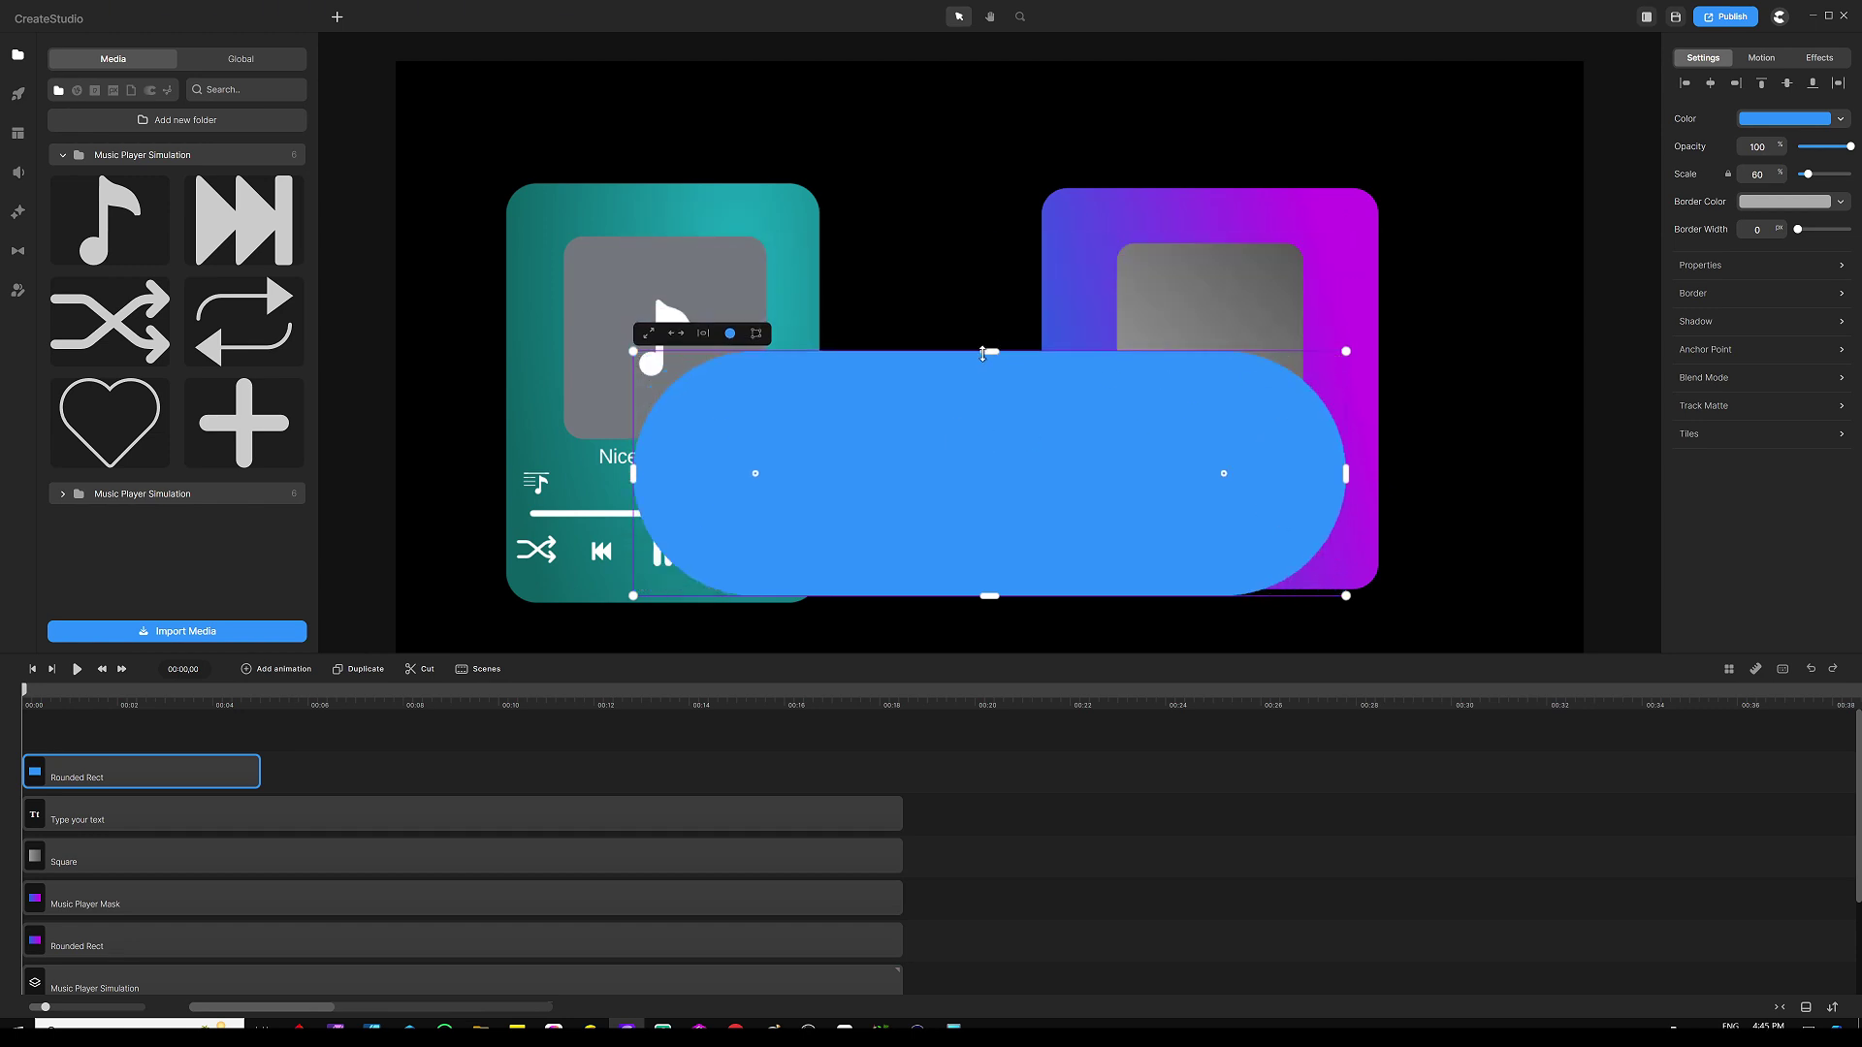
drag(1344, 475, 1161, 474)
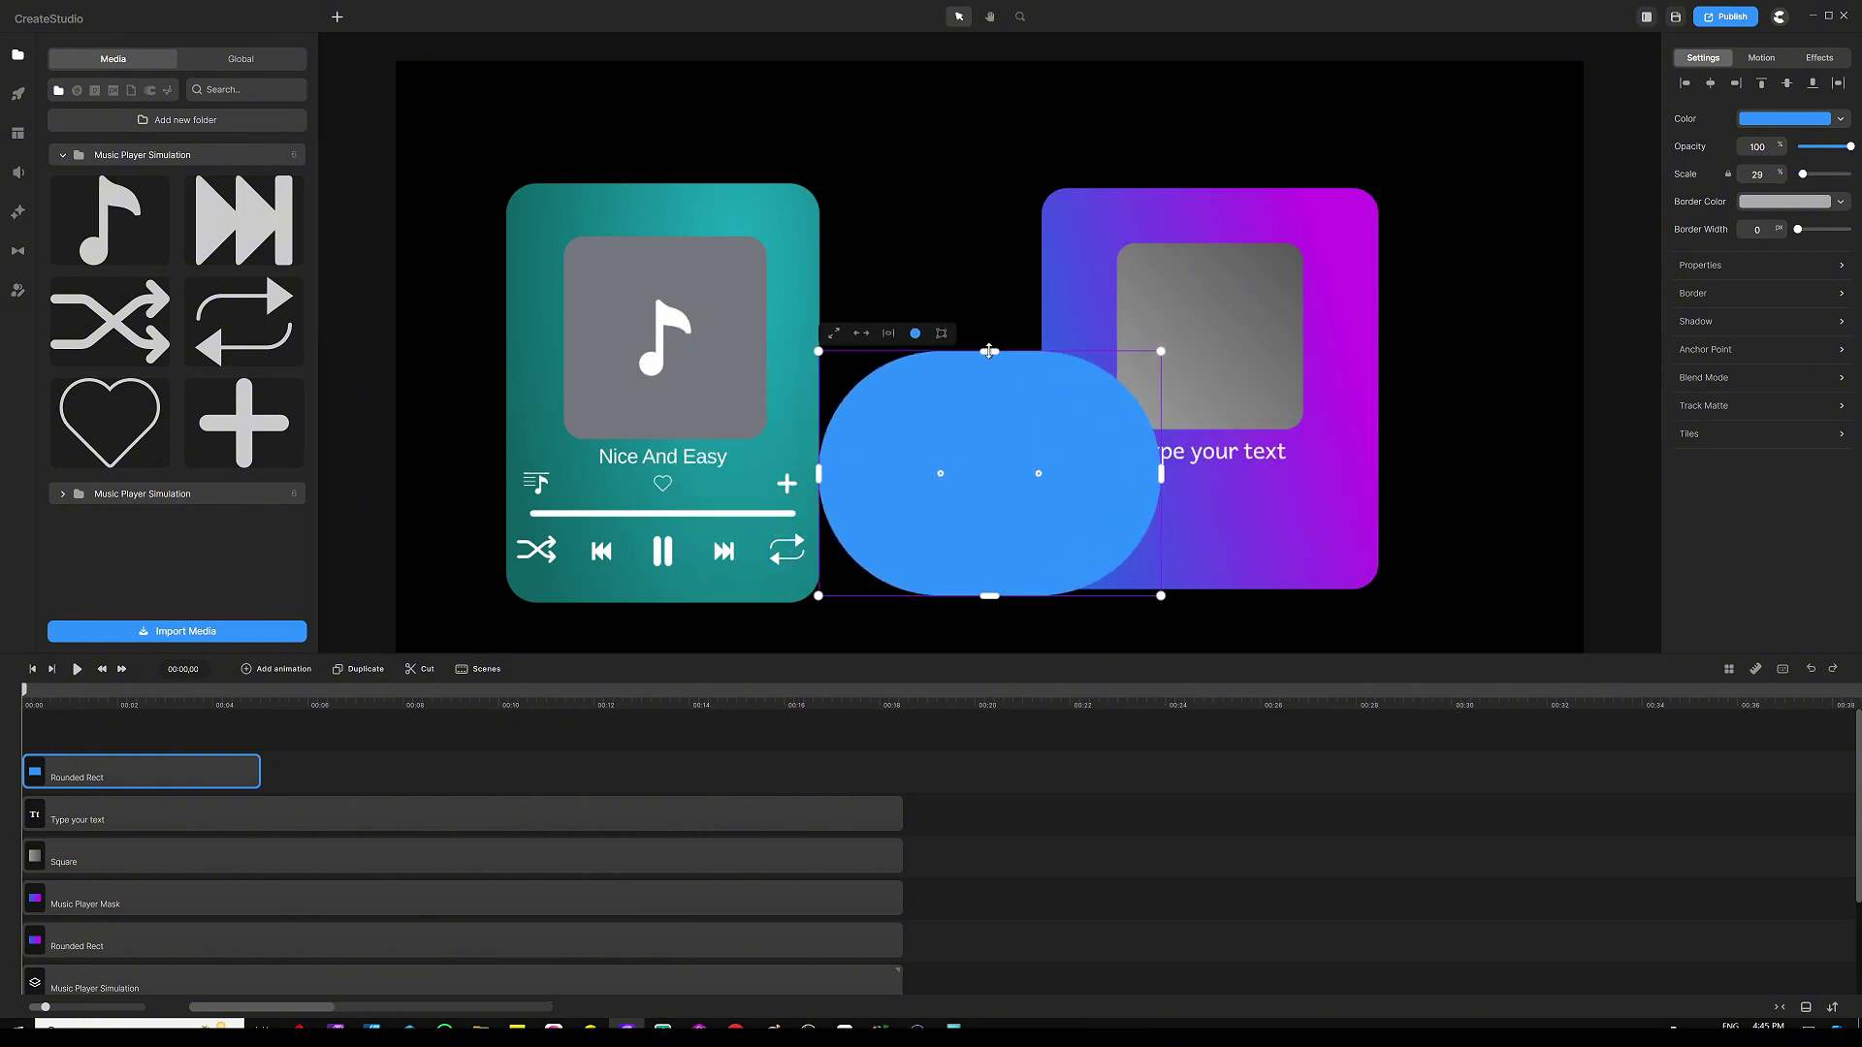
drag(989, 351, 991, 466)
scroll(1006, 469, up, 3)
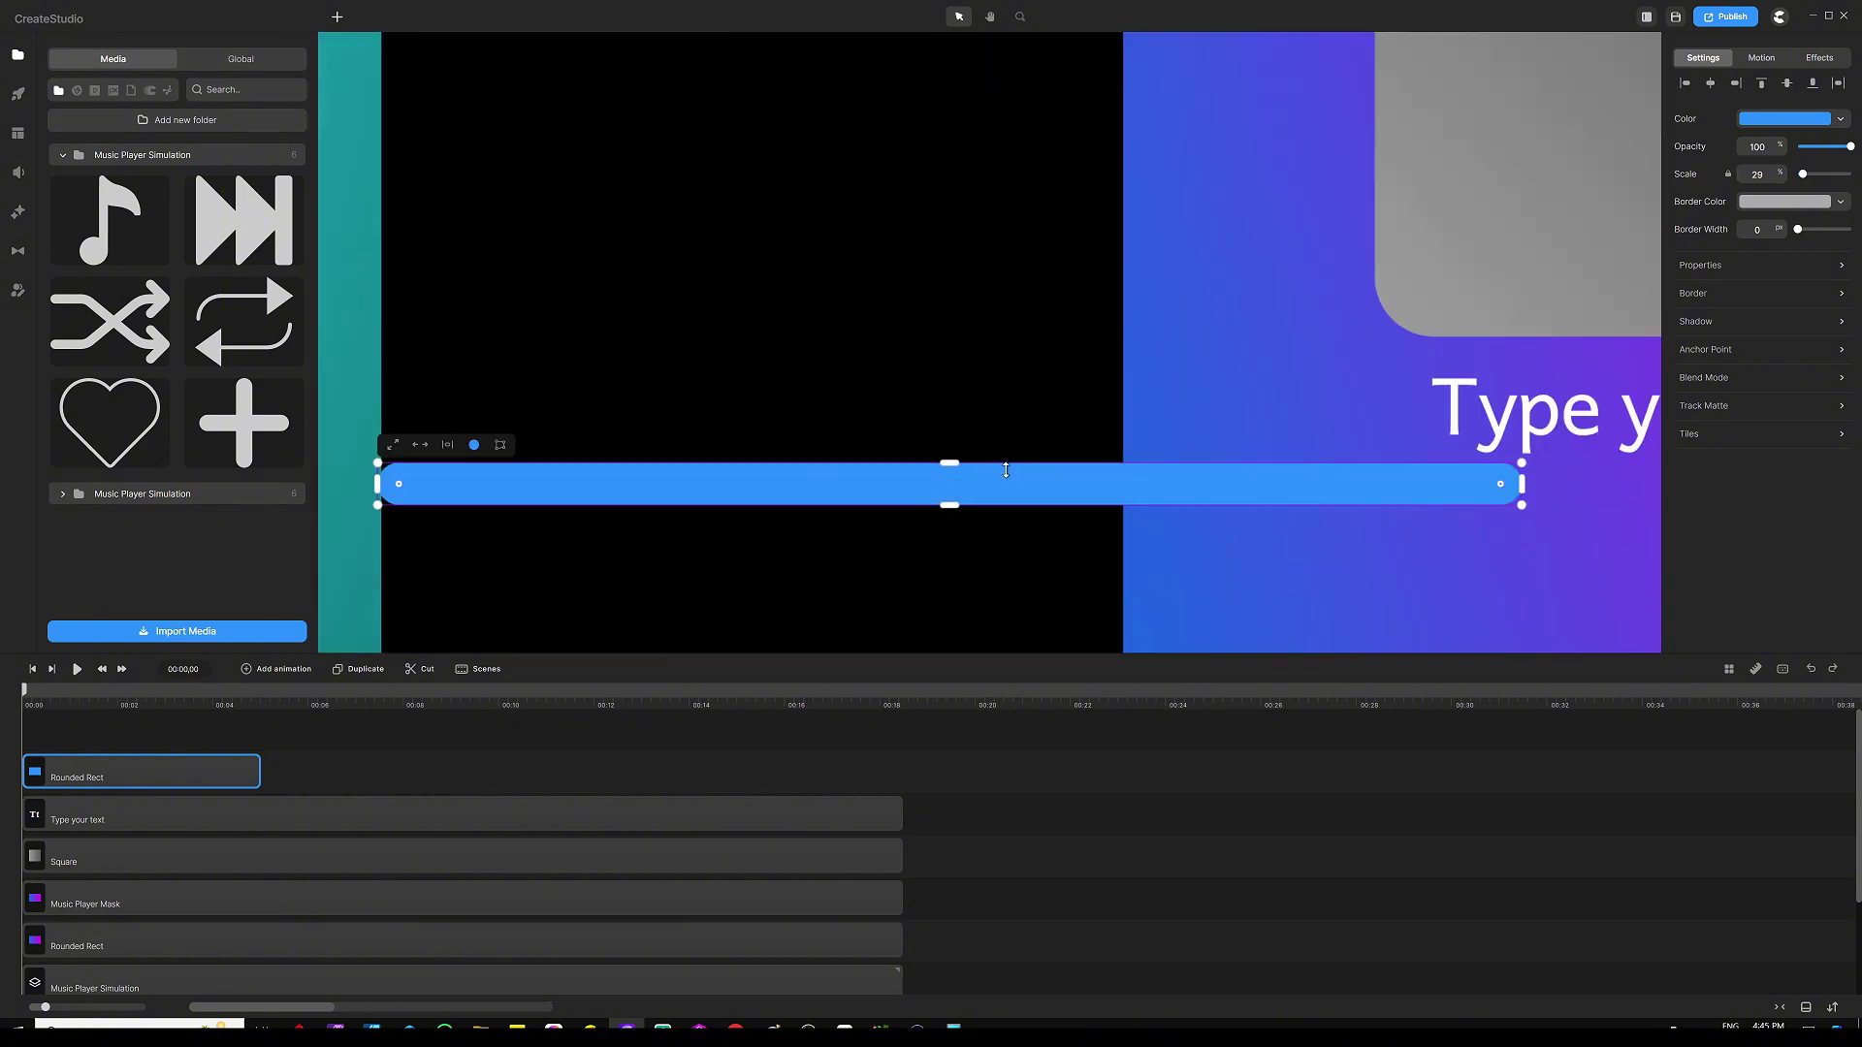
scroll(1006, 469, down, 3)
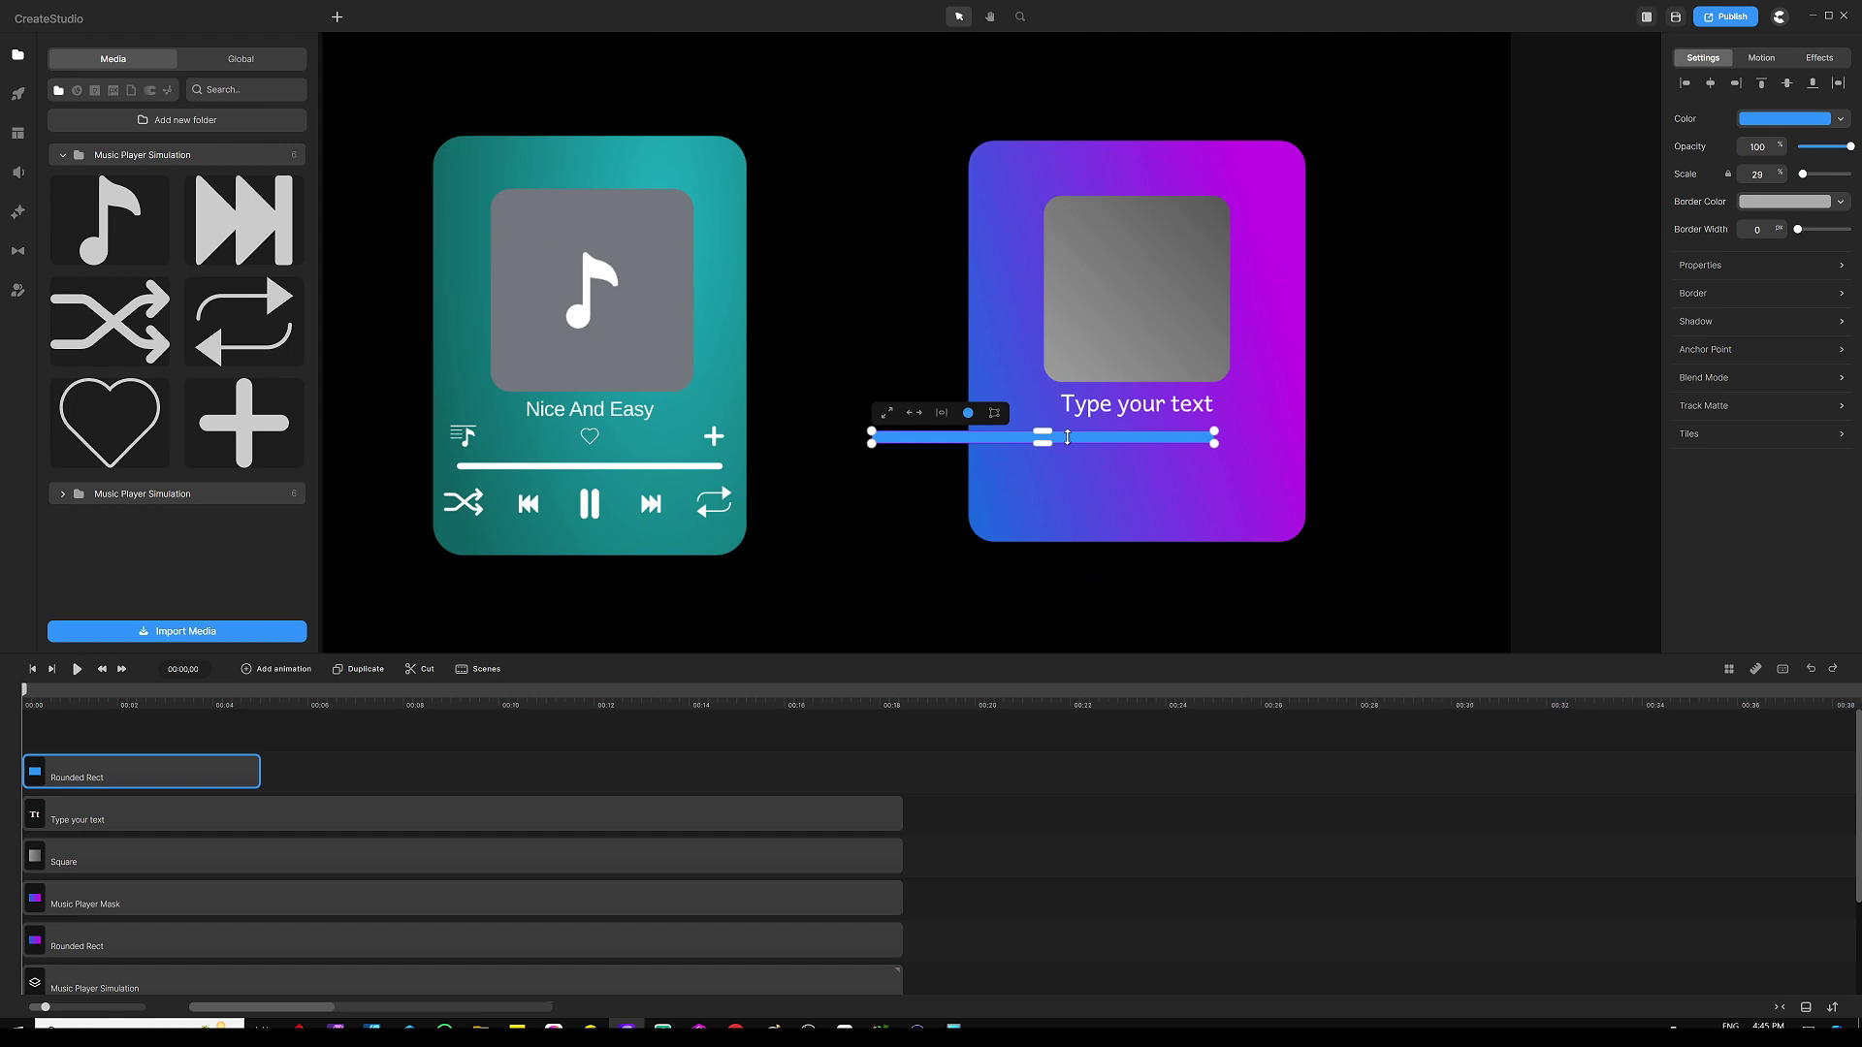
Step: Move the thin bar below the text on the gradient card, resize it to 25% scale and center it within the card
scroll(1068, 438, up, 3)
drag(1072, 441, 1242, 444)
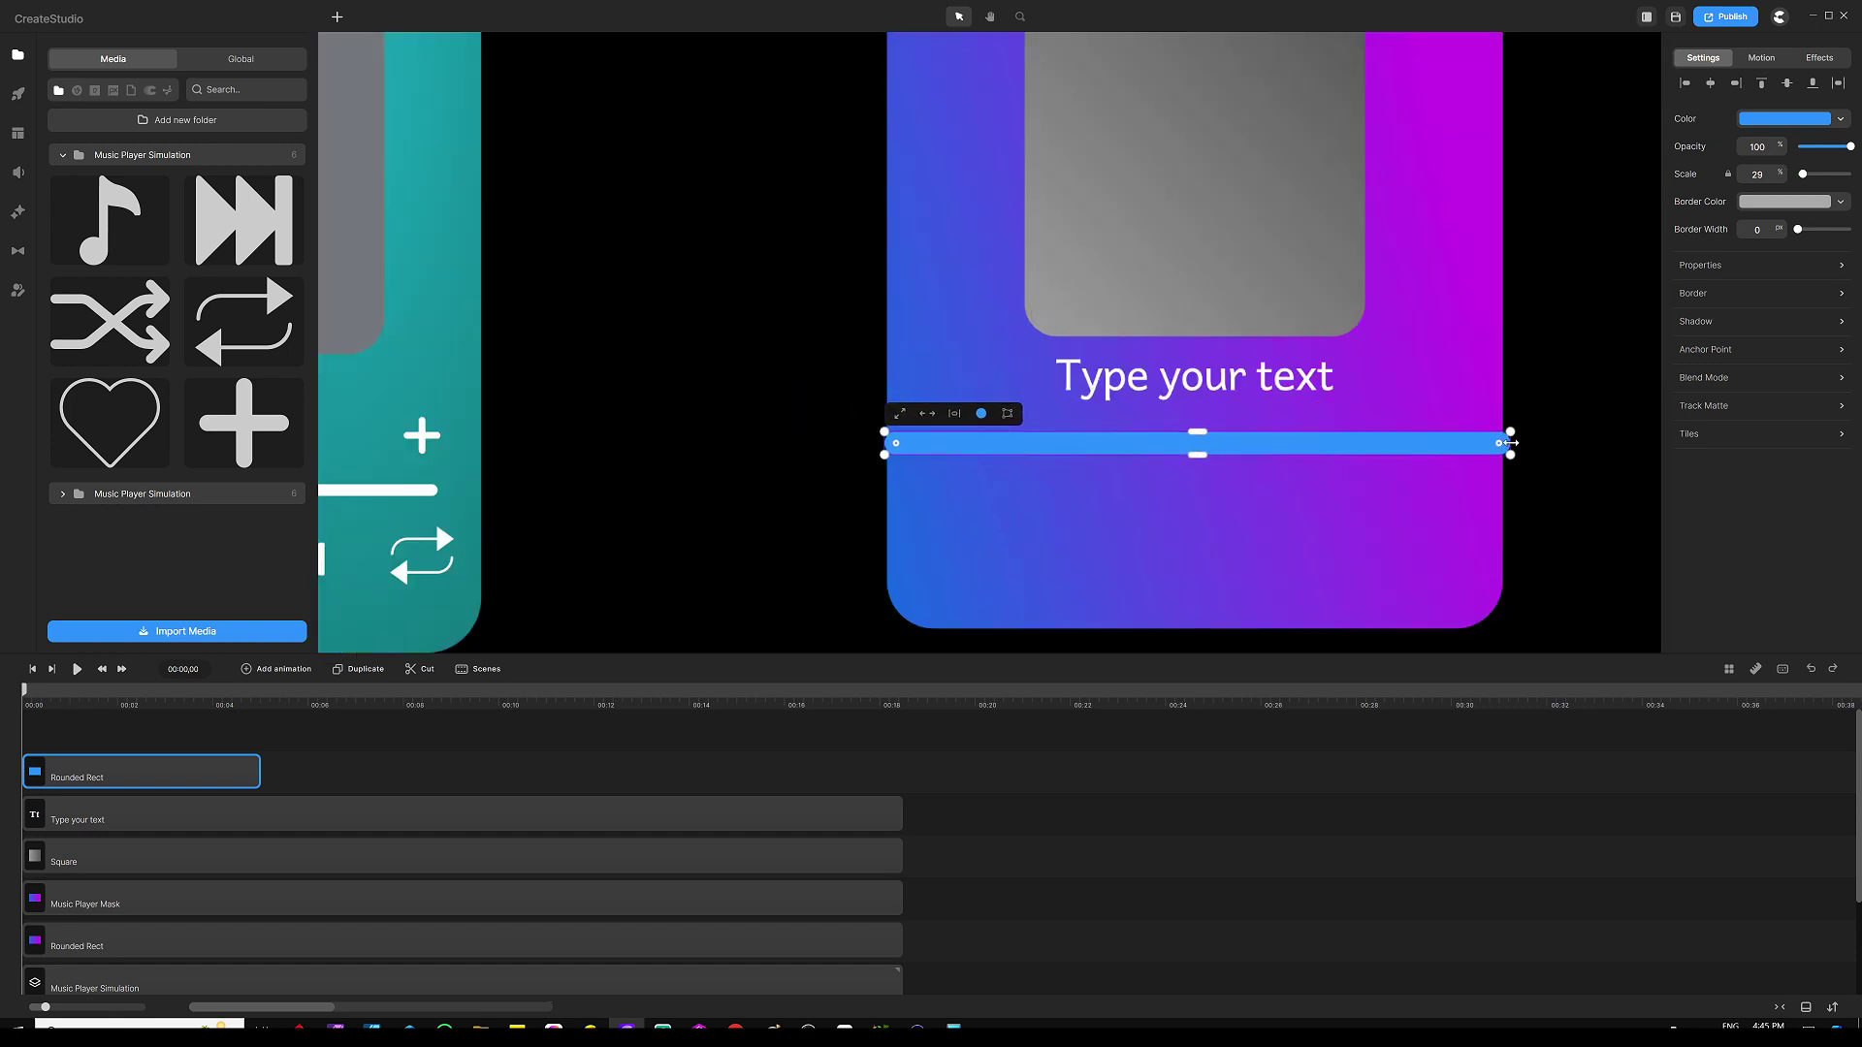
drag(1510, 443, 1354, 443)
drag(1108, 444, 1179, 447)
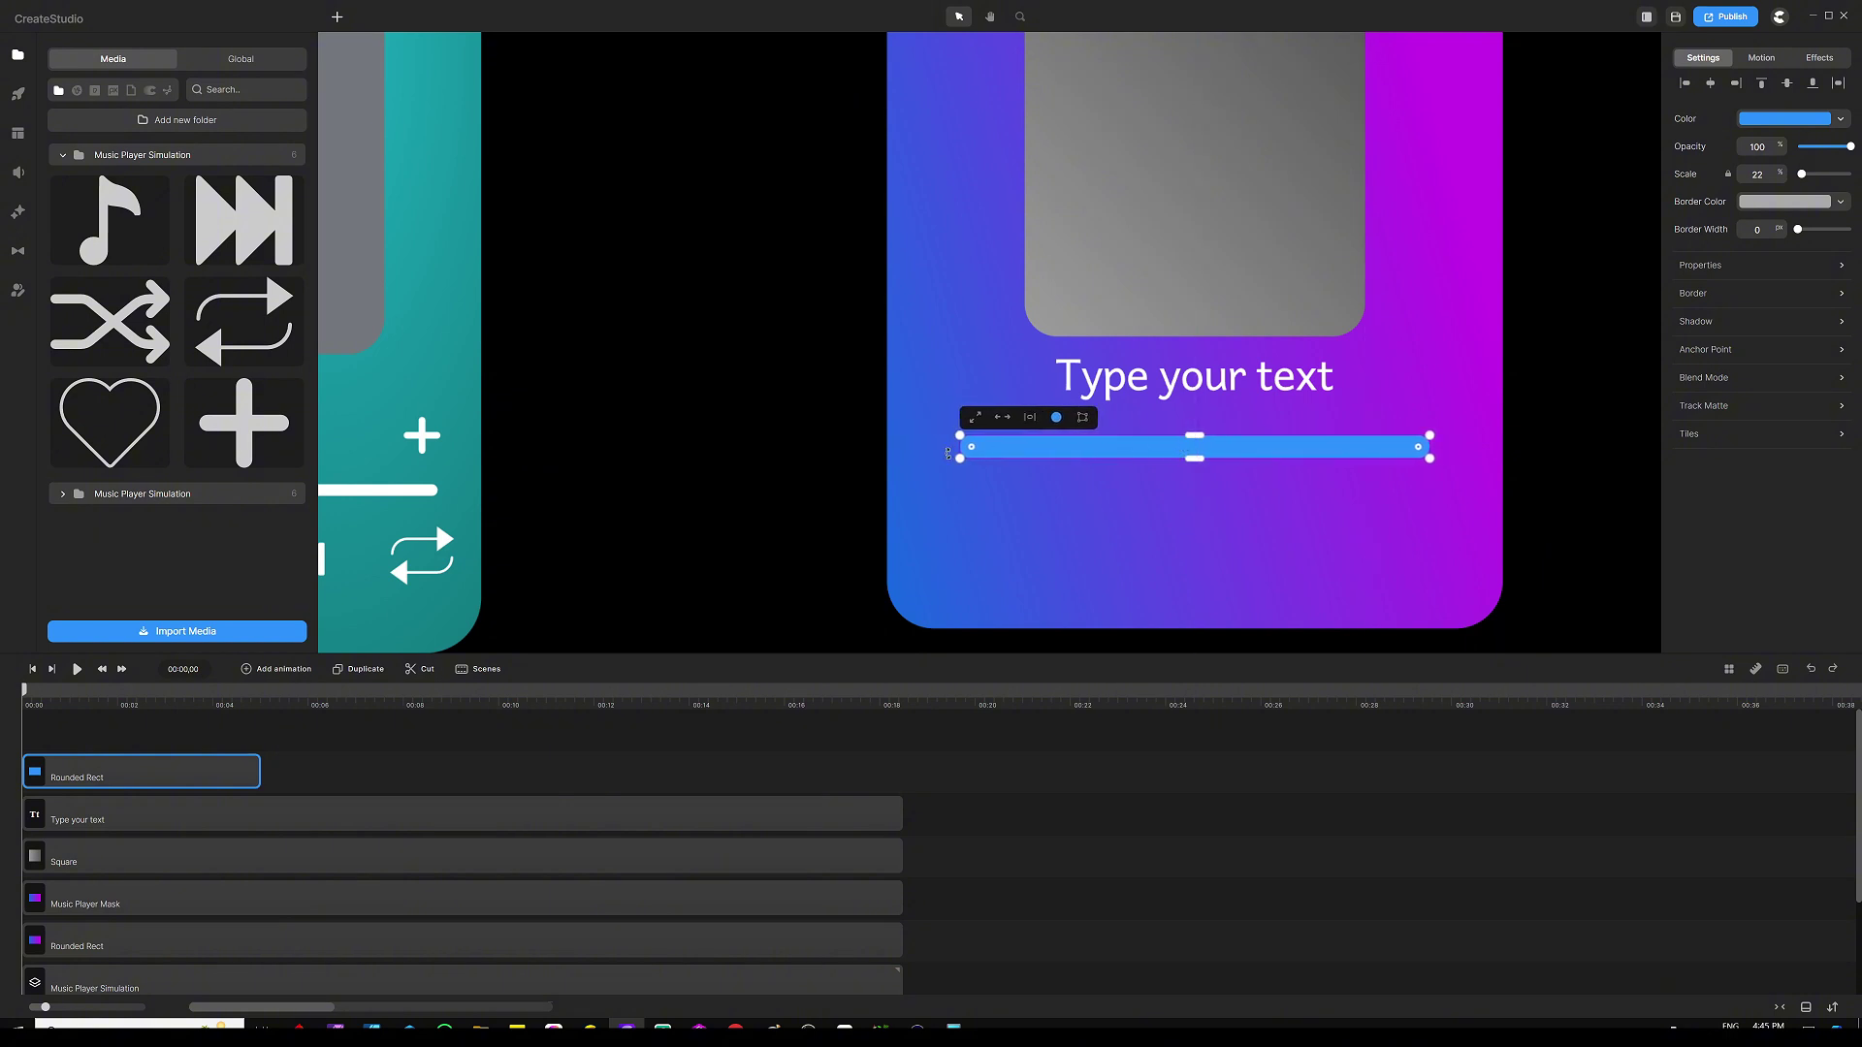
drag(958, 451, 928, 451)
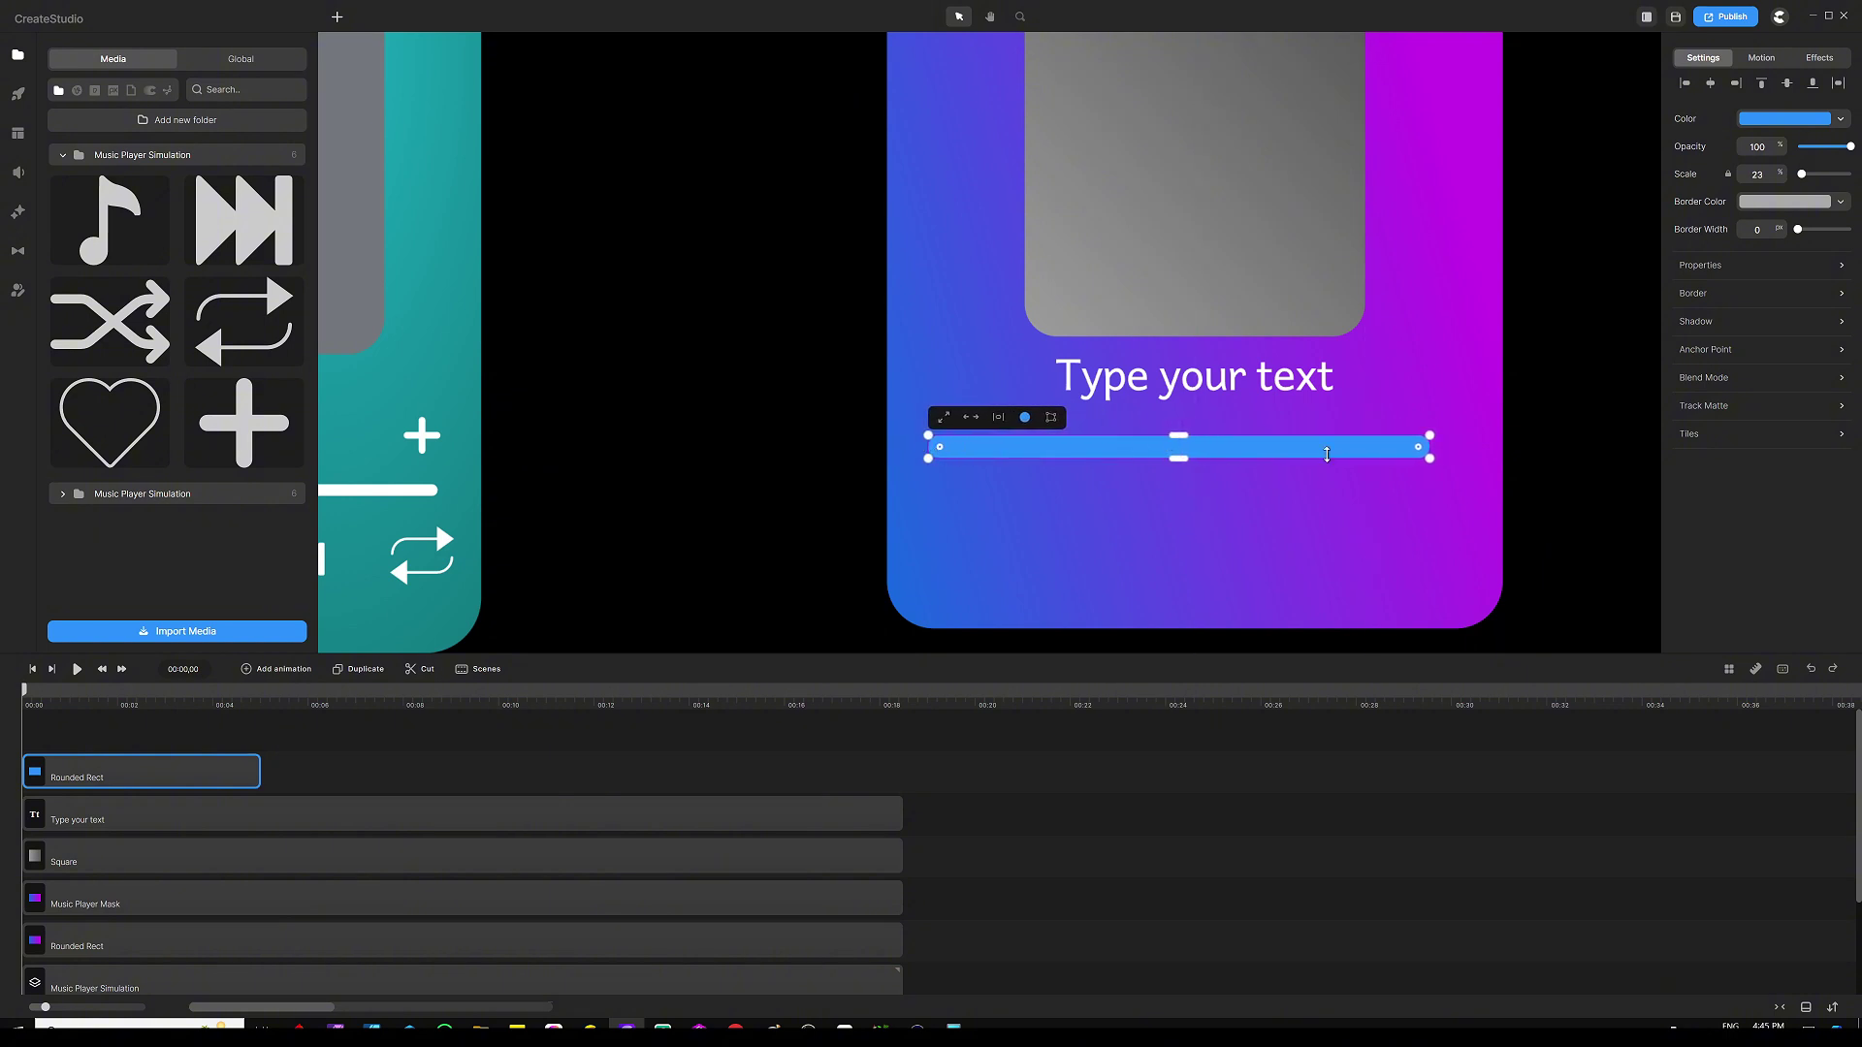
drag(1432, 447, 1466, 447)
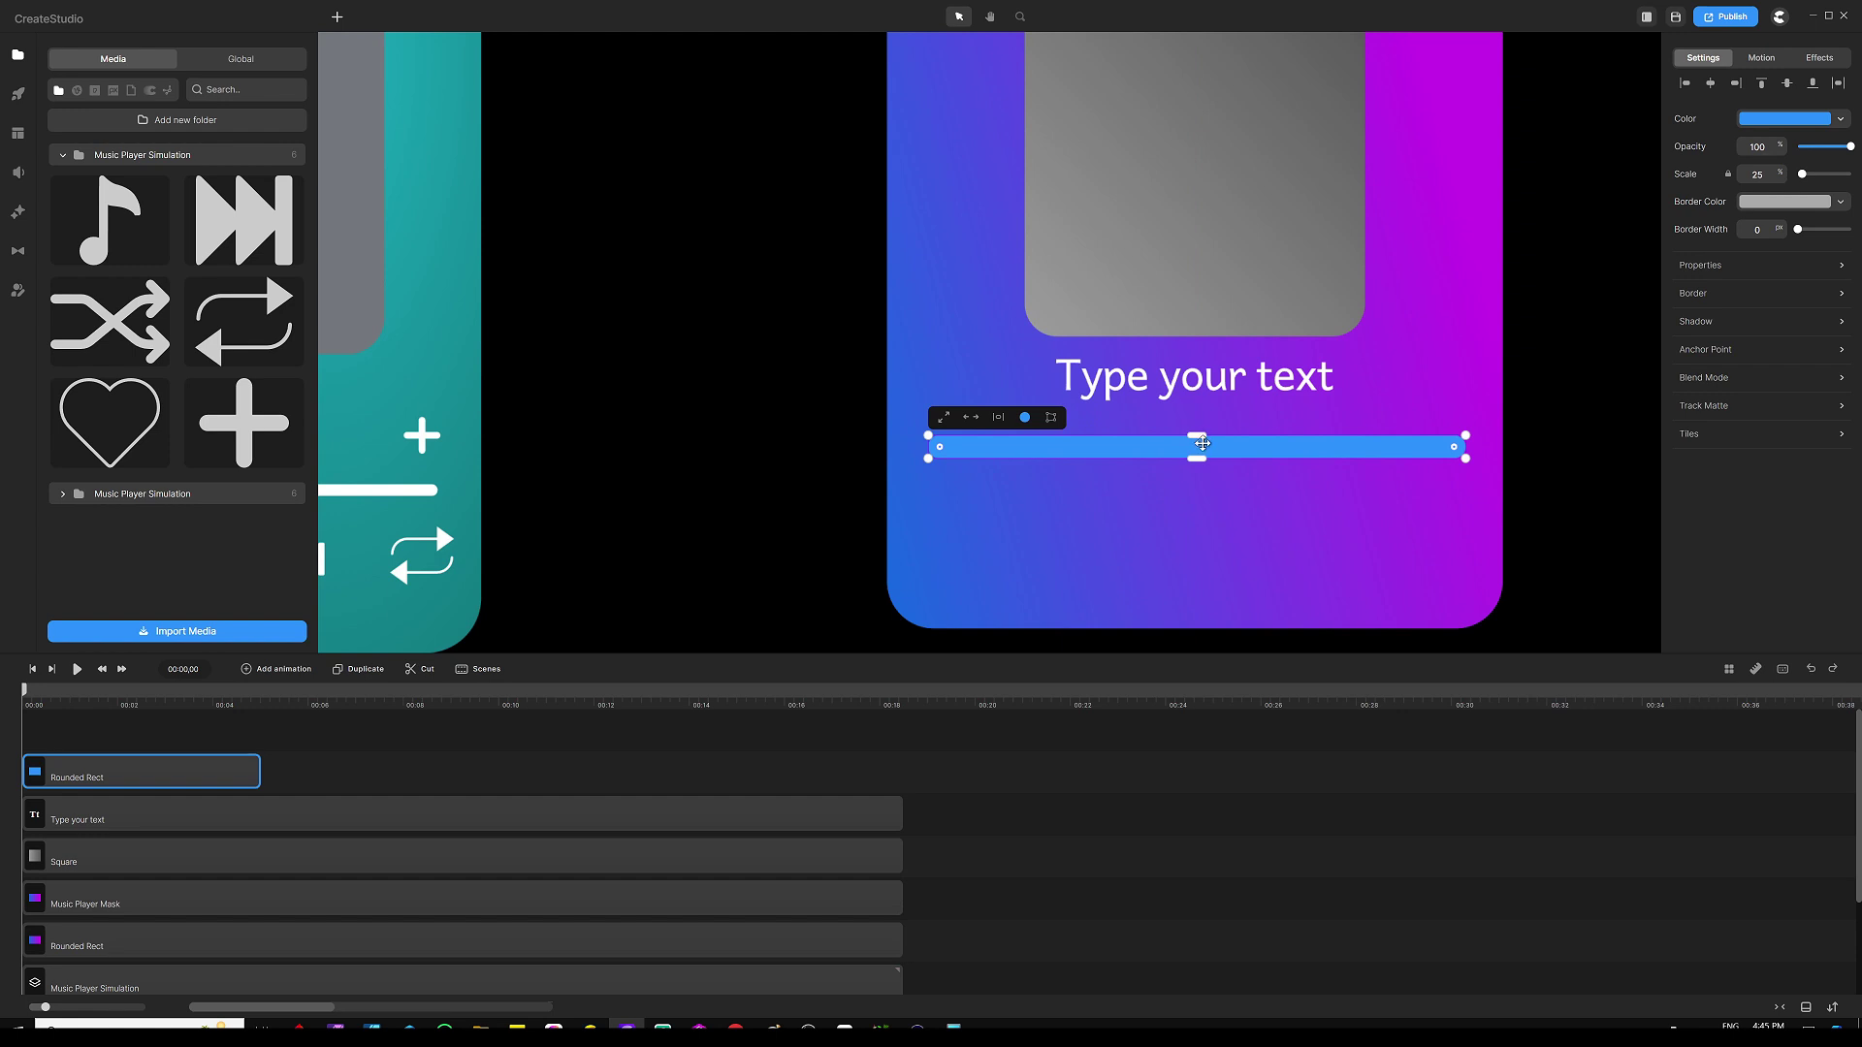
drag(1203, 443, 1203, 445)
Step: Fill the thin bar below the text with solid white
click(1759, 116)
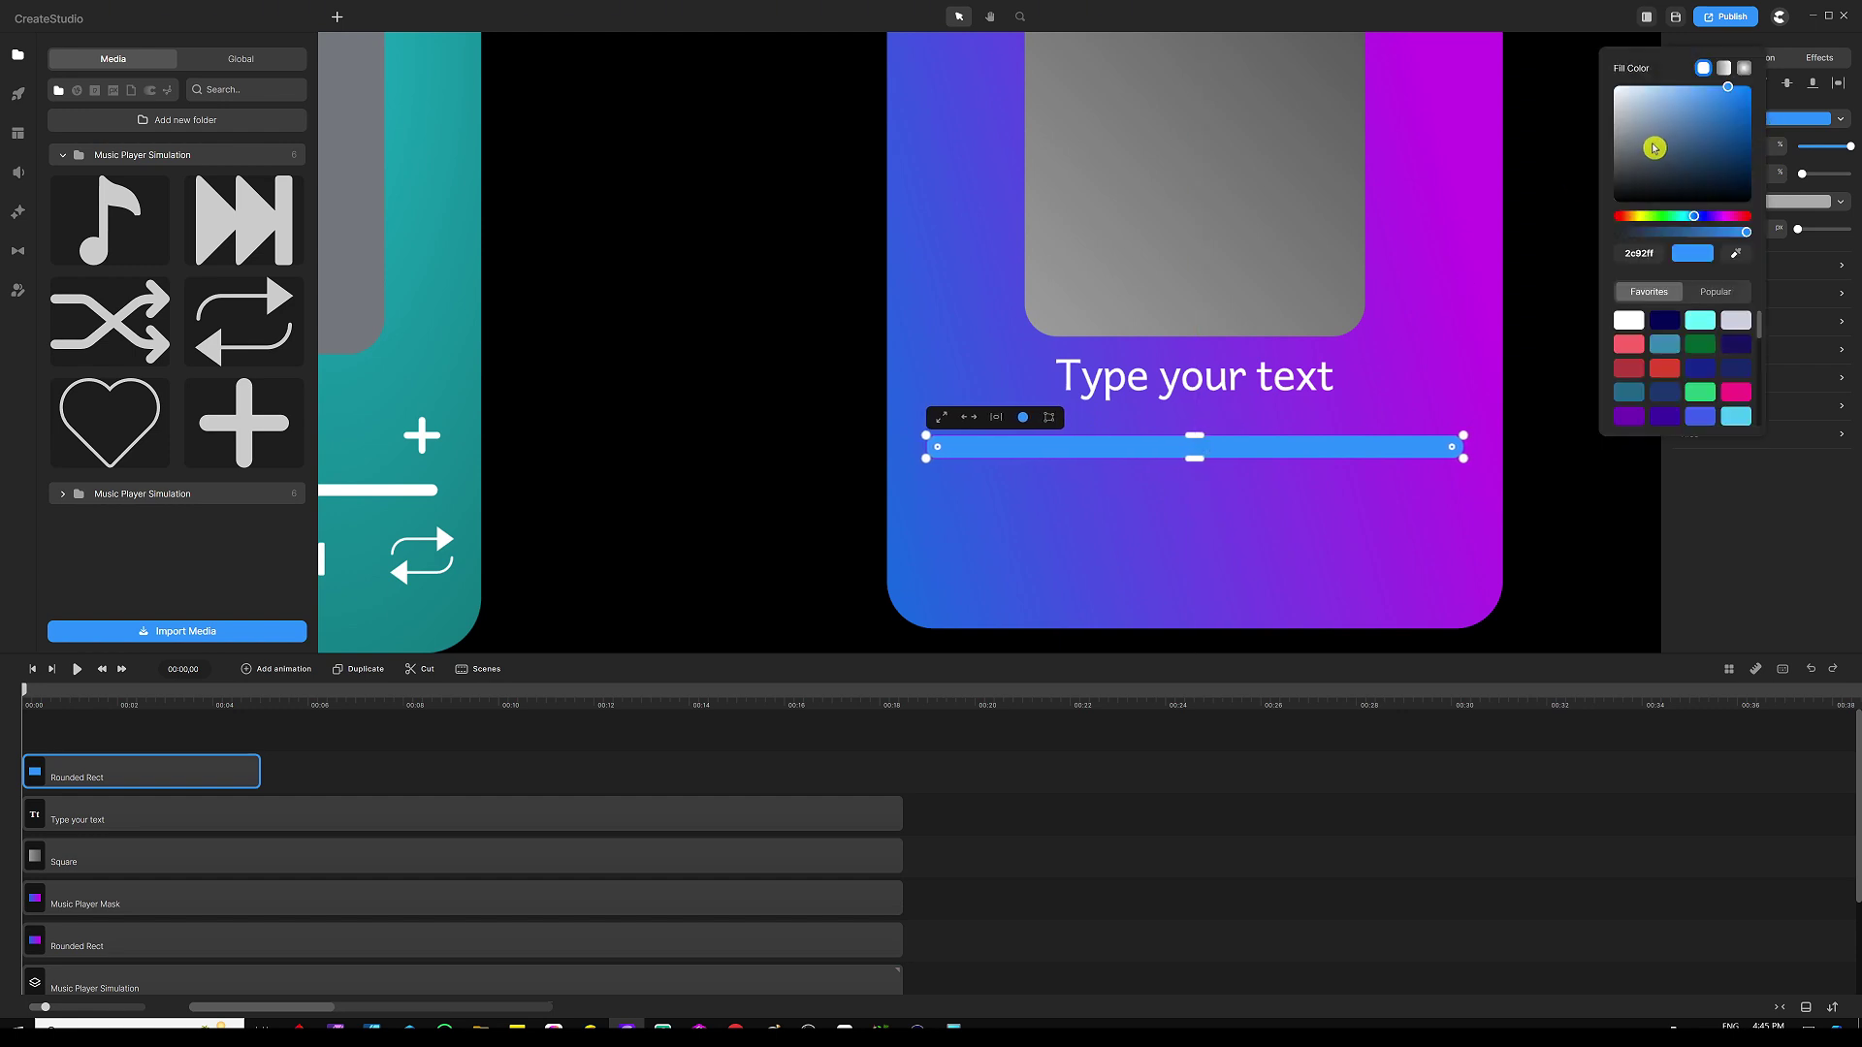
drag(1655, 147, 1367, 58)
click(756, 374)
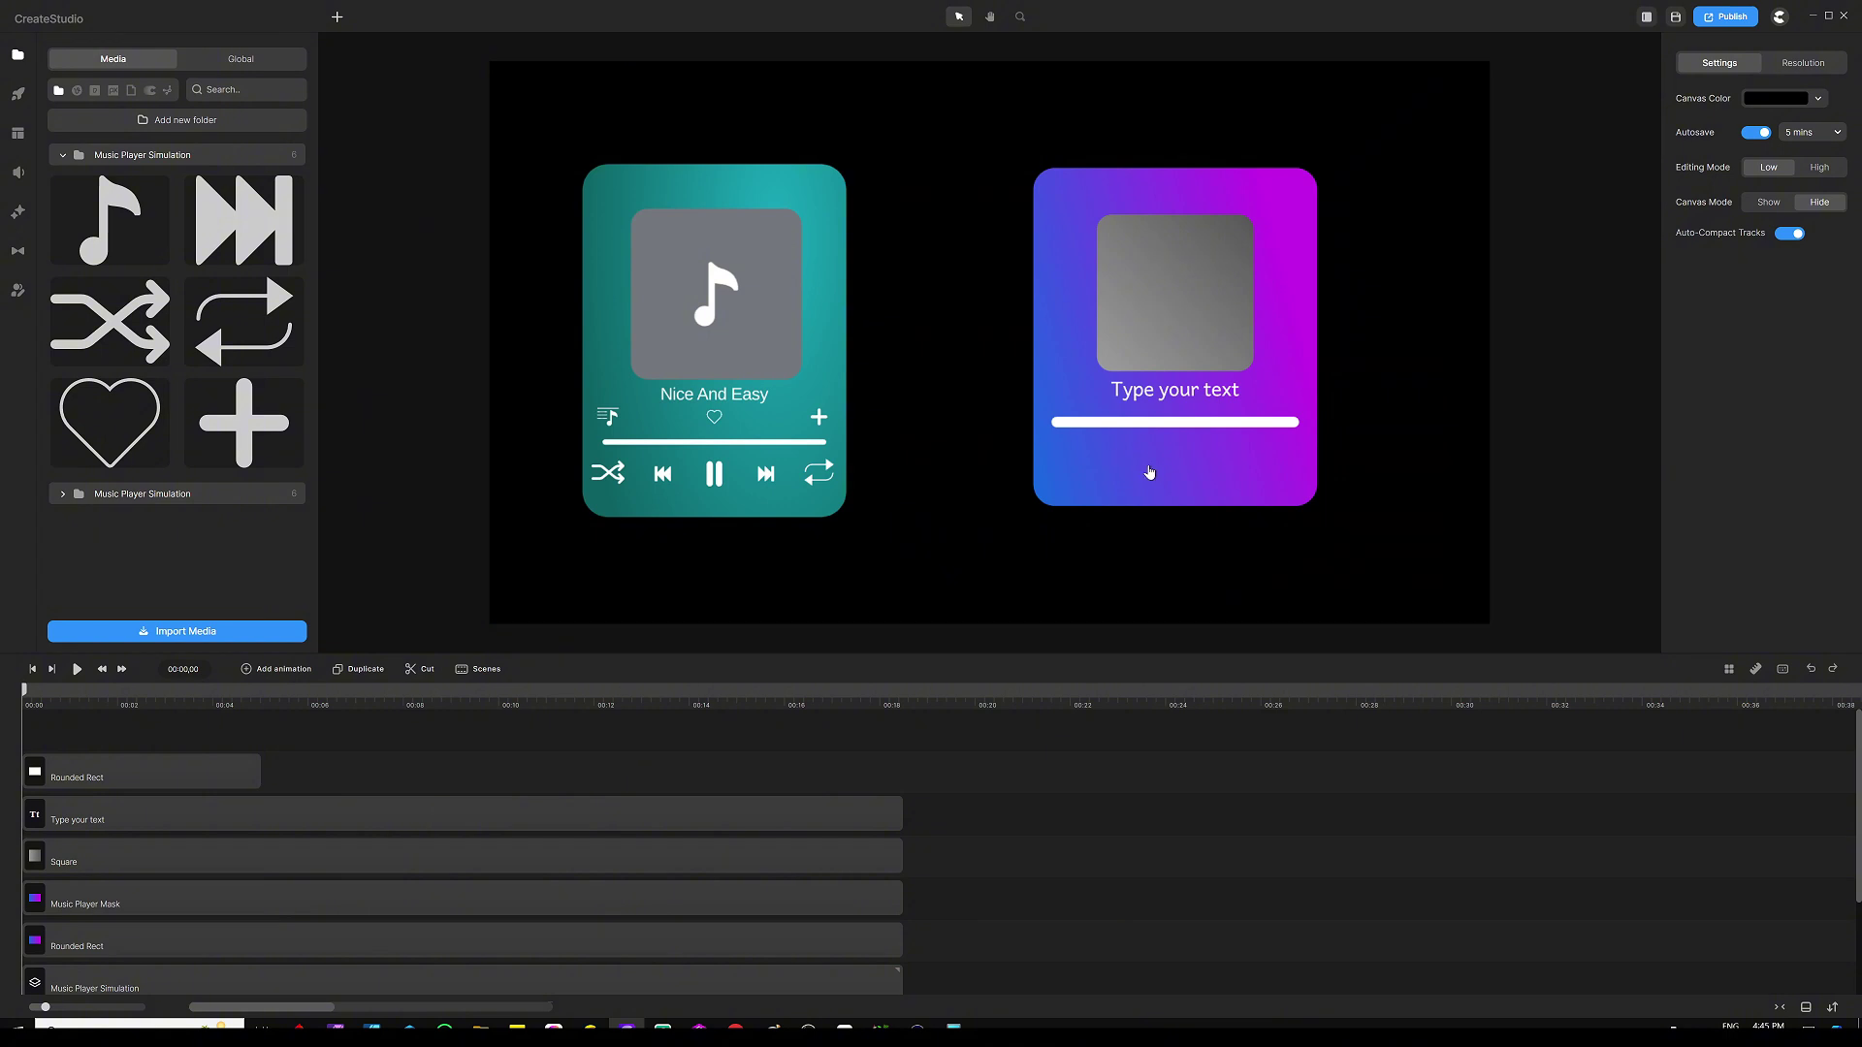
Step: Reduce the white bar's height so it is about as slim as the sample player's progress bar
scroll(1149, 473, up, 5)
click(1193, 349)
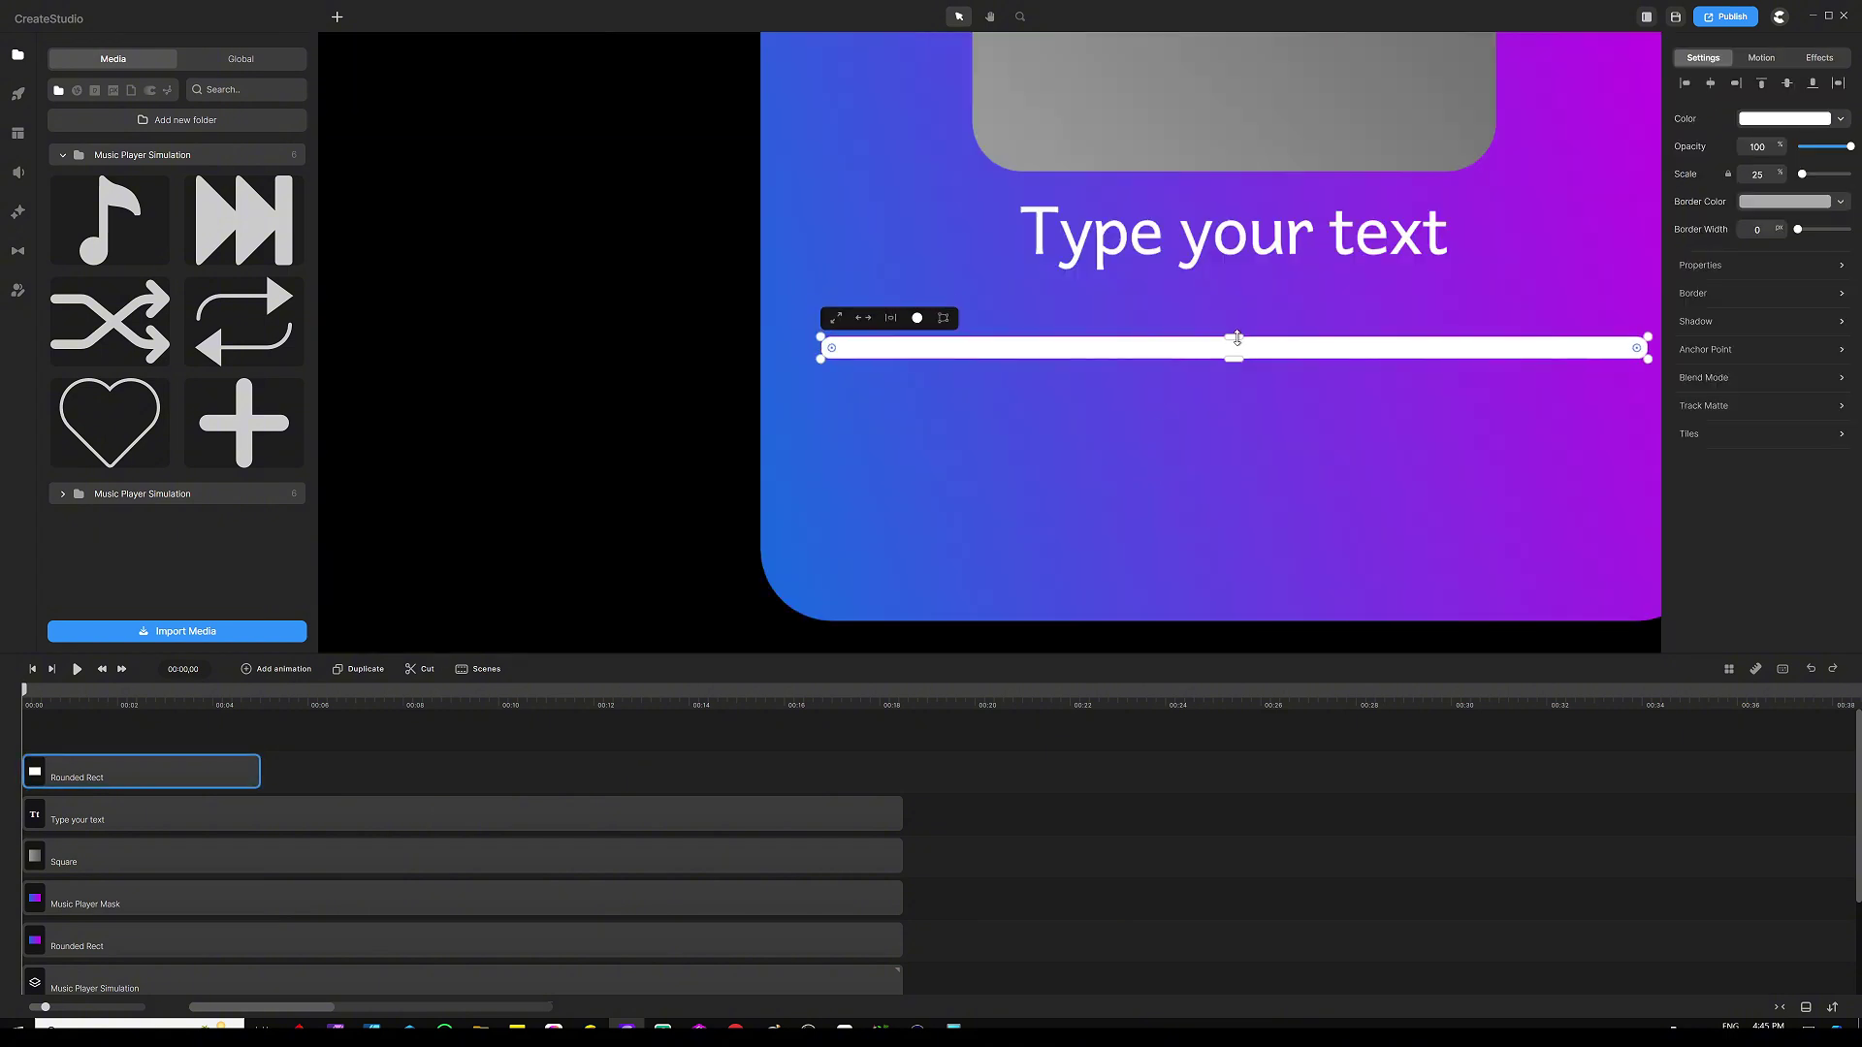
scroll(1149, 463, down, 5)
click(968, 471)
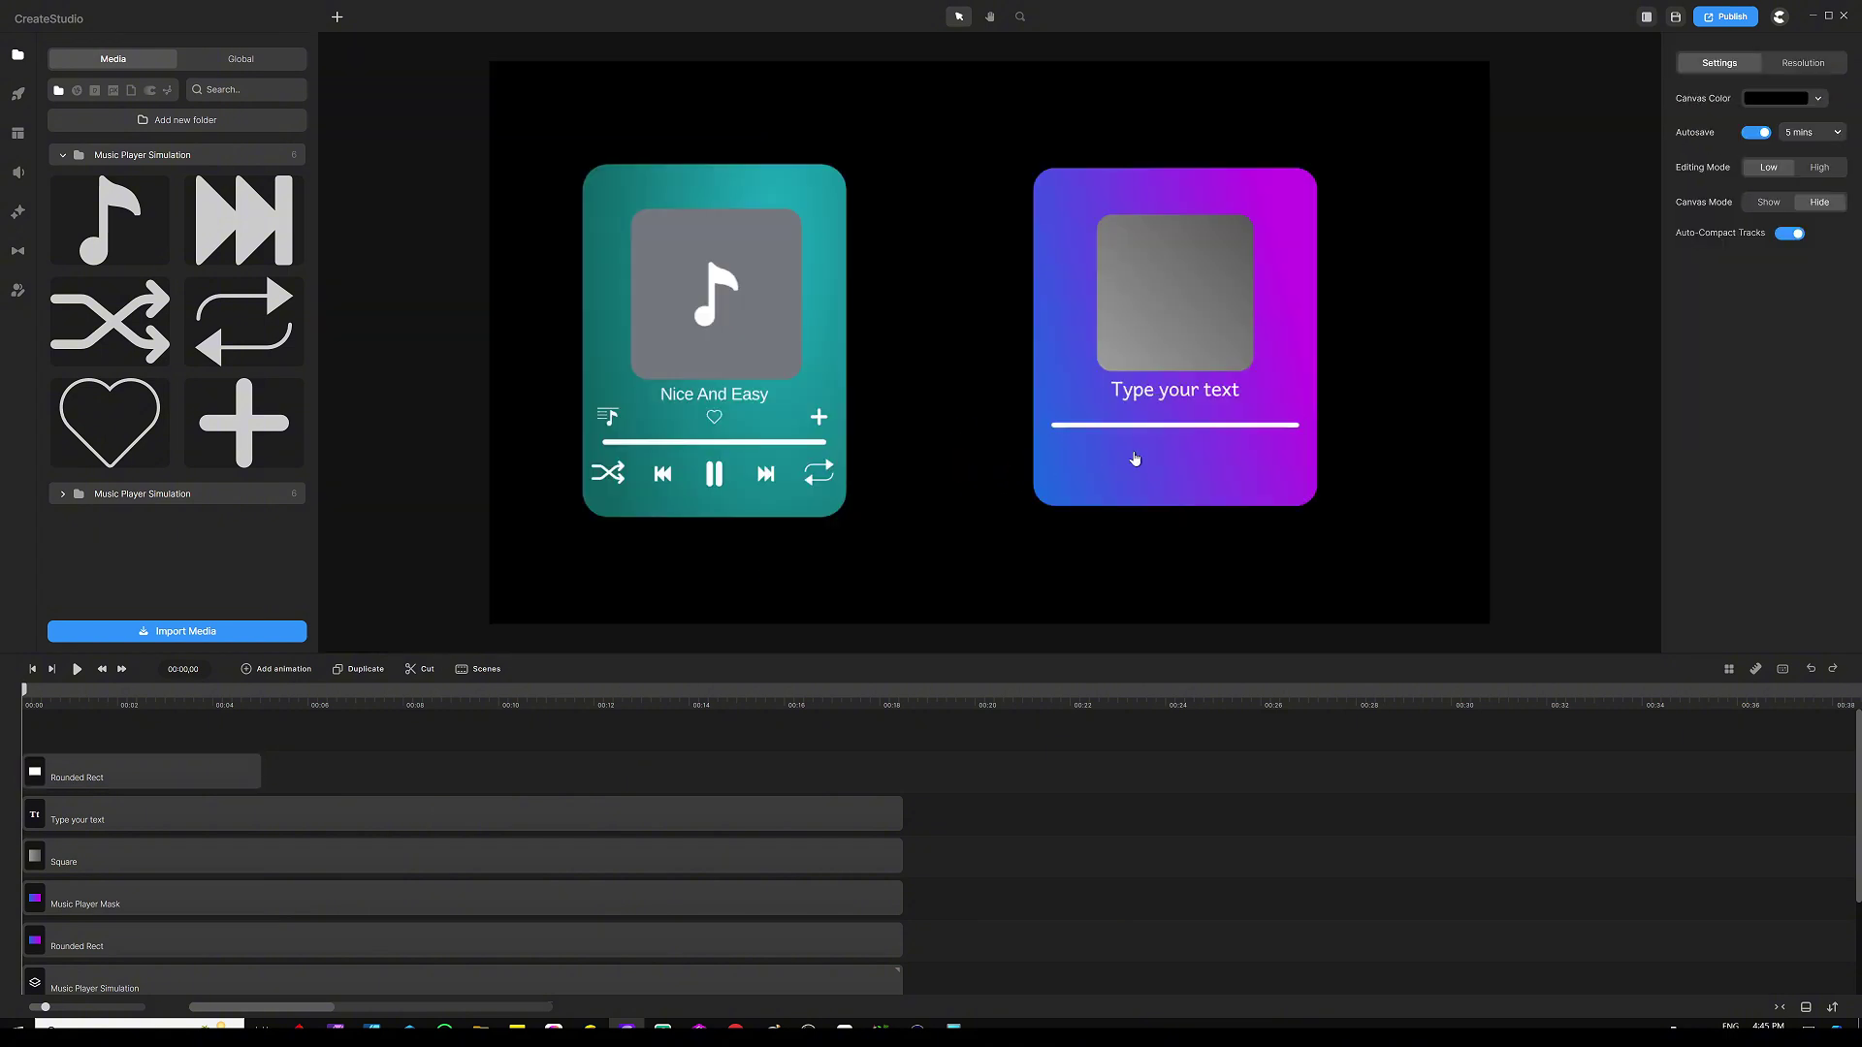
click(1003, 436)
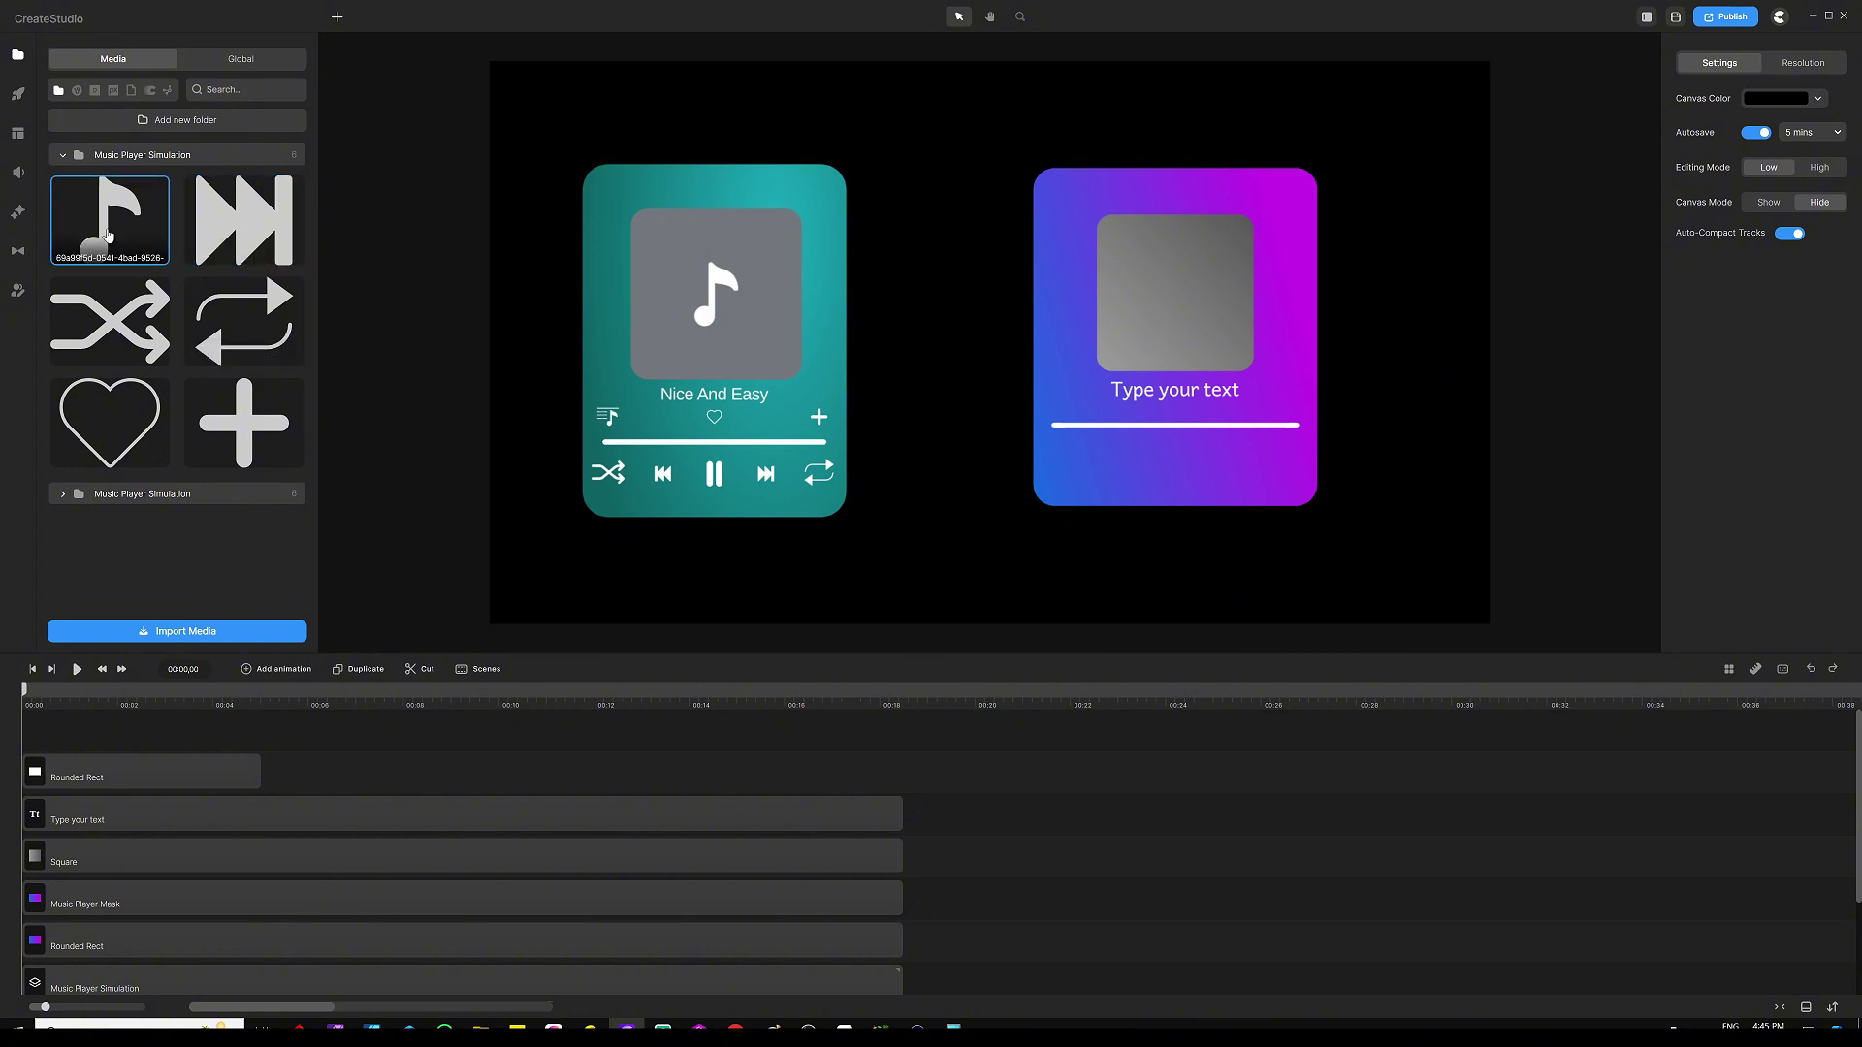
Step: Add the music note shape at 25% scale in the center of the grey square and fill it with white
drag(108, 237, 867, 240)
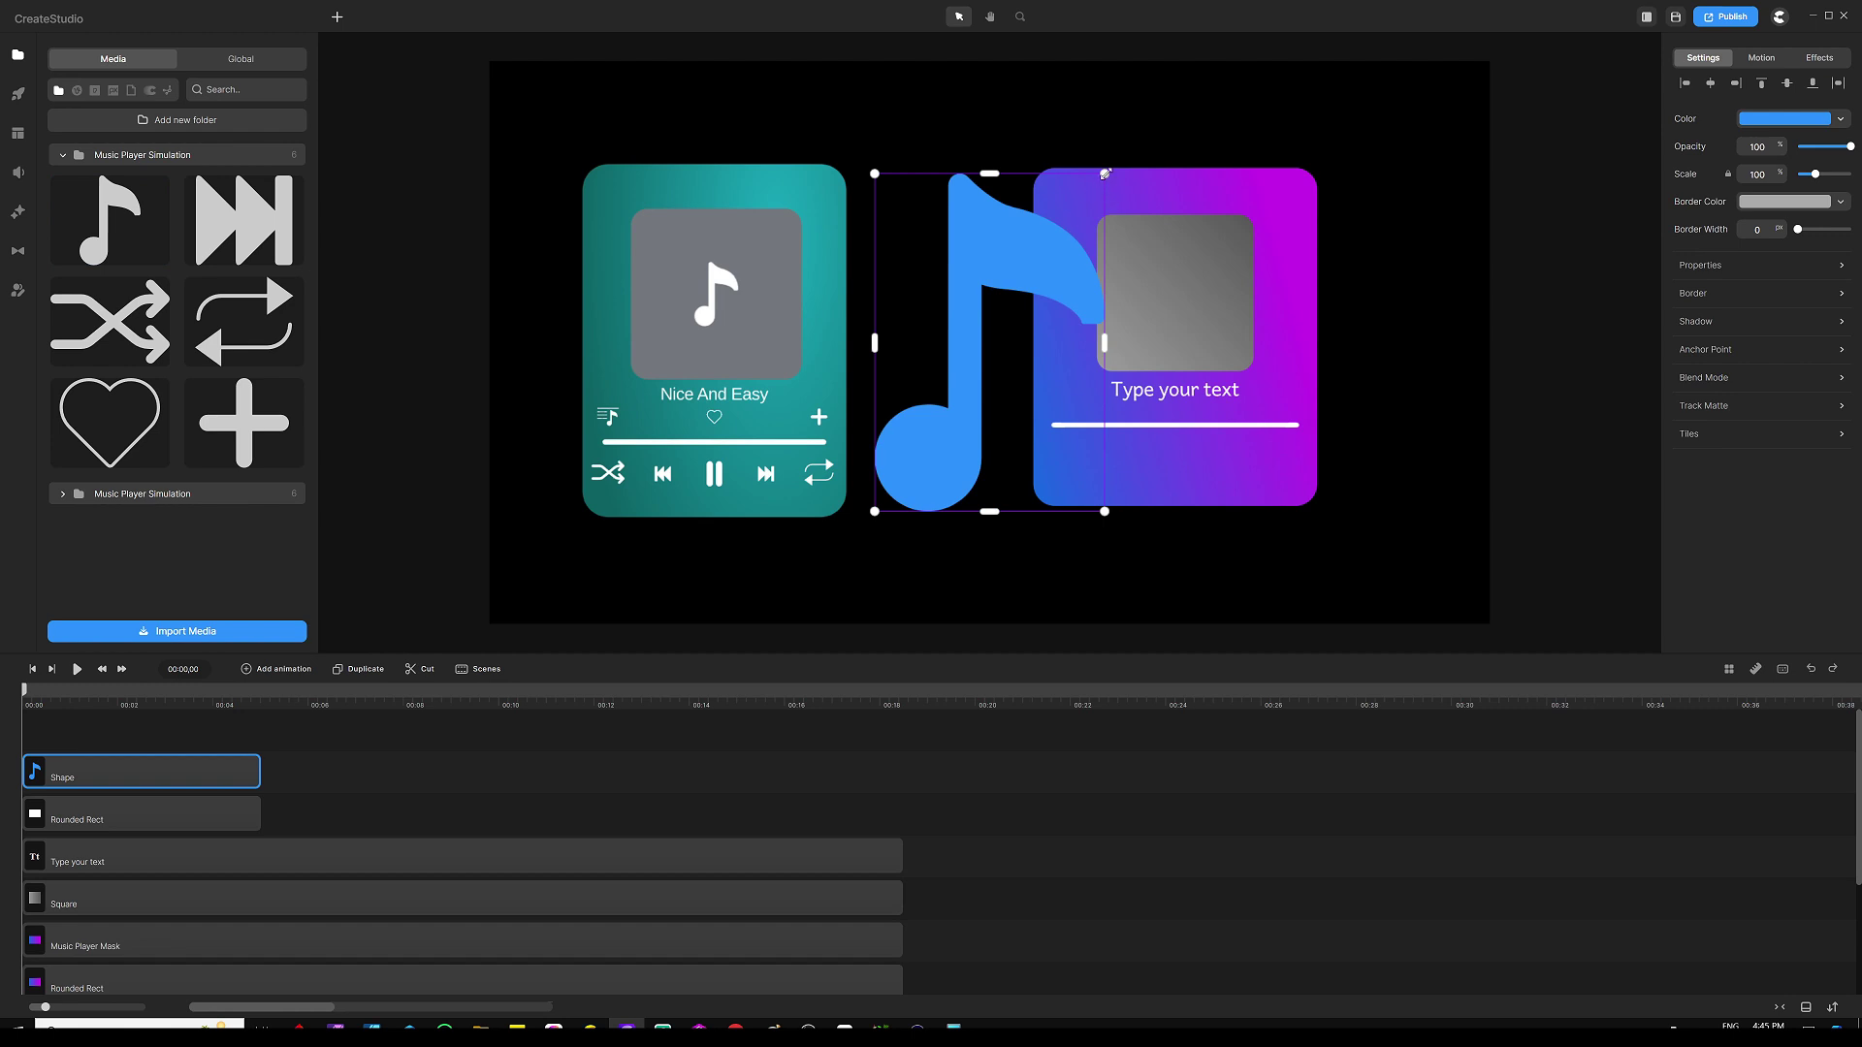
drag(1105, 174, 1184, 287)
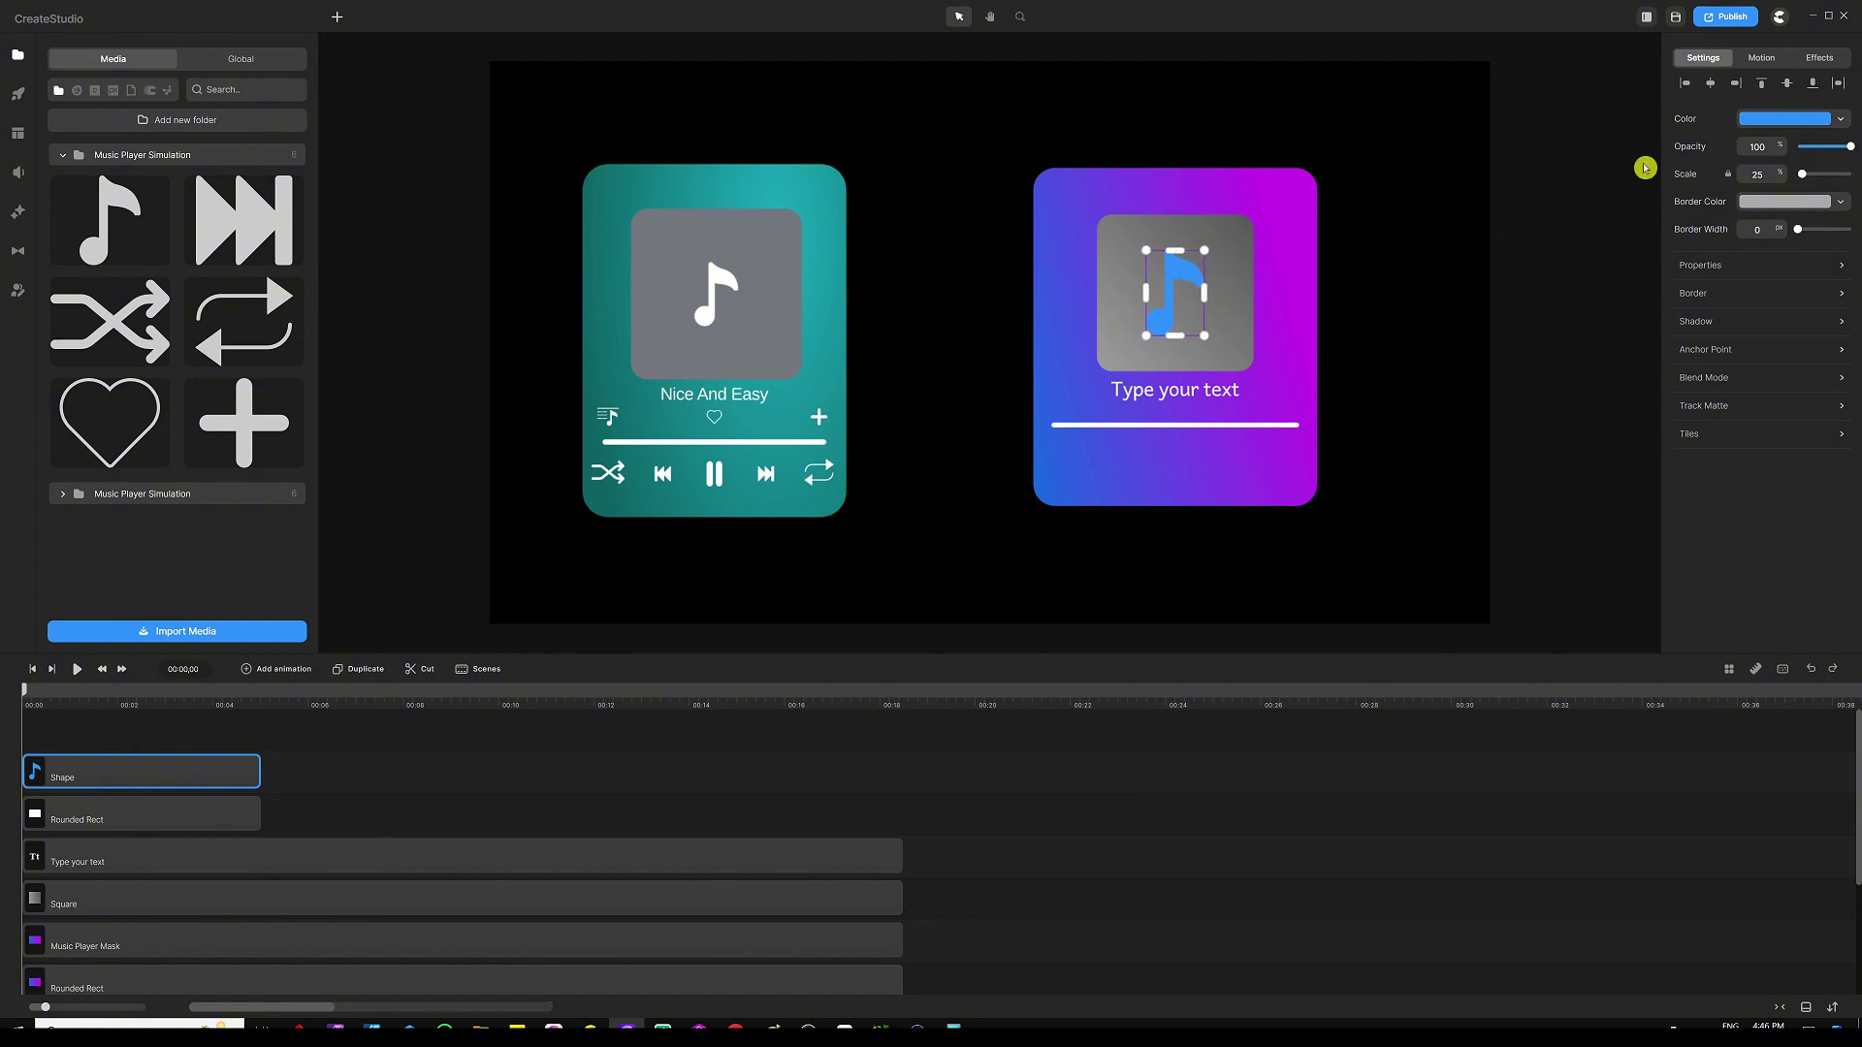
click(1751, 120)
drag(1663, 138, 1546, 29)
click(1455, 368)
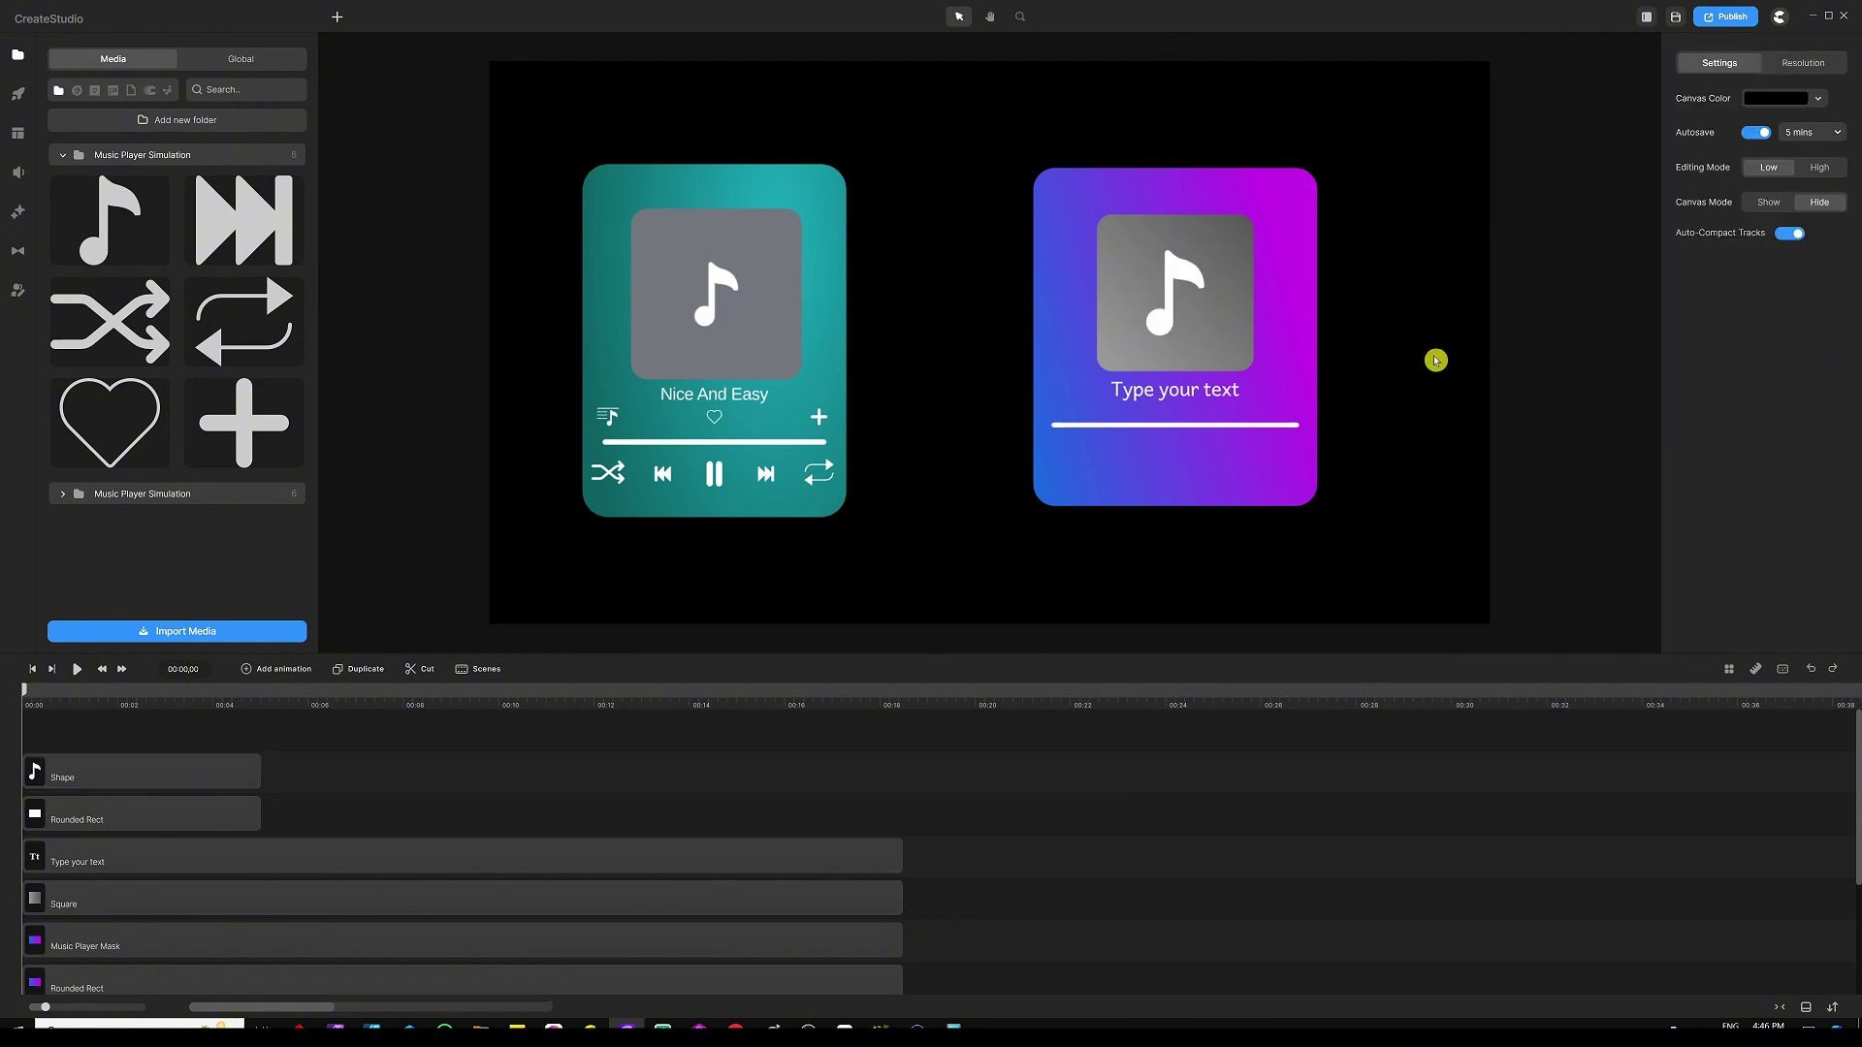
Step: Group the music note with the grey square and name the group "Music Track Name"
click(1177, 272)
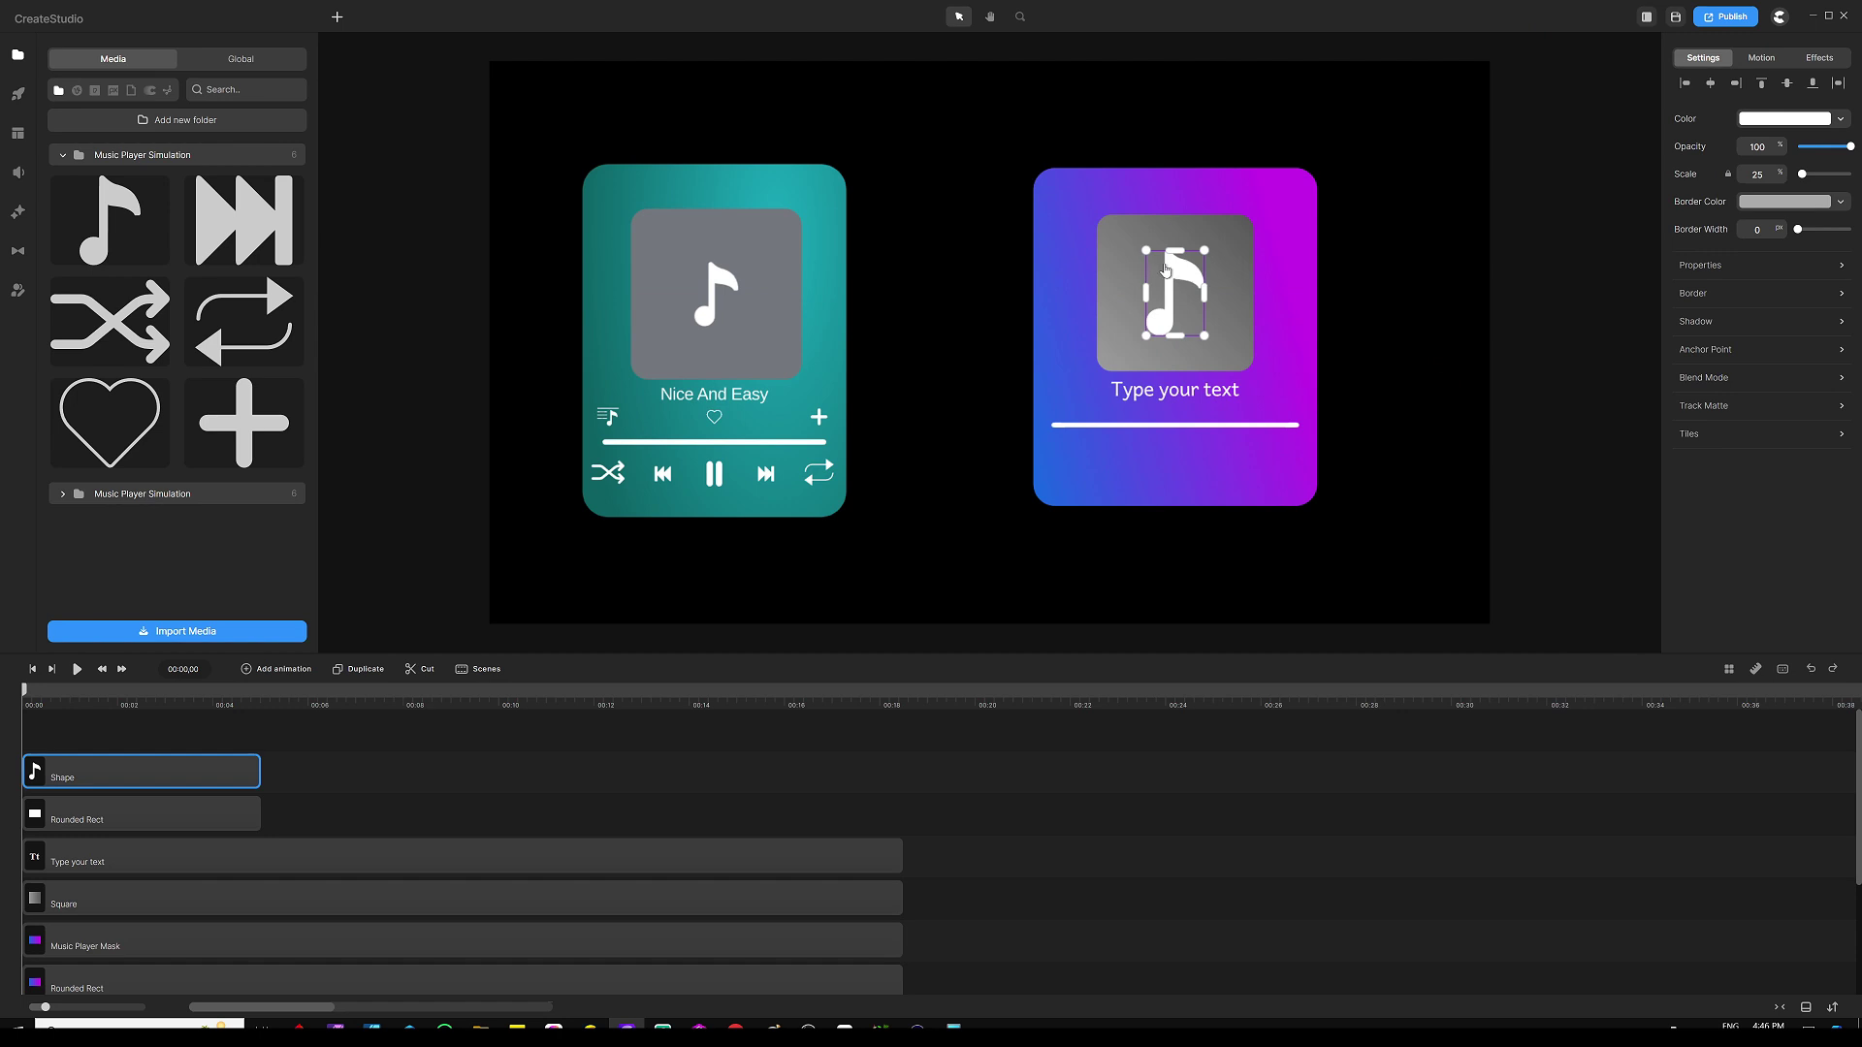
shift+click(1117, 253)
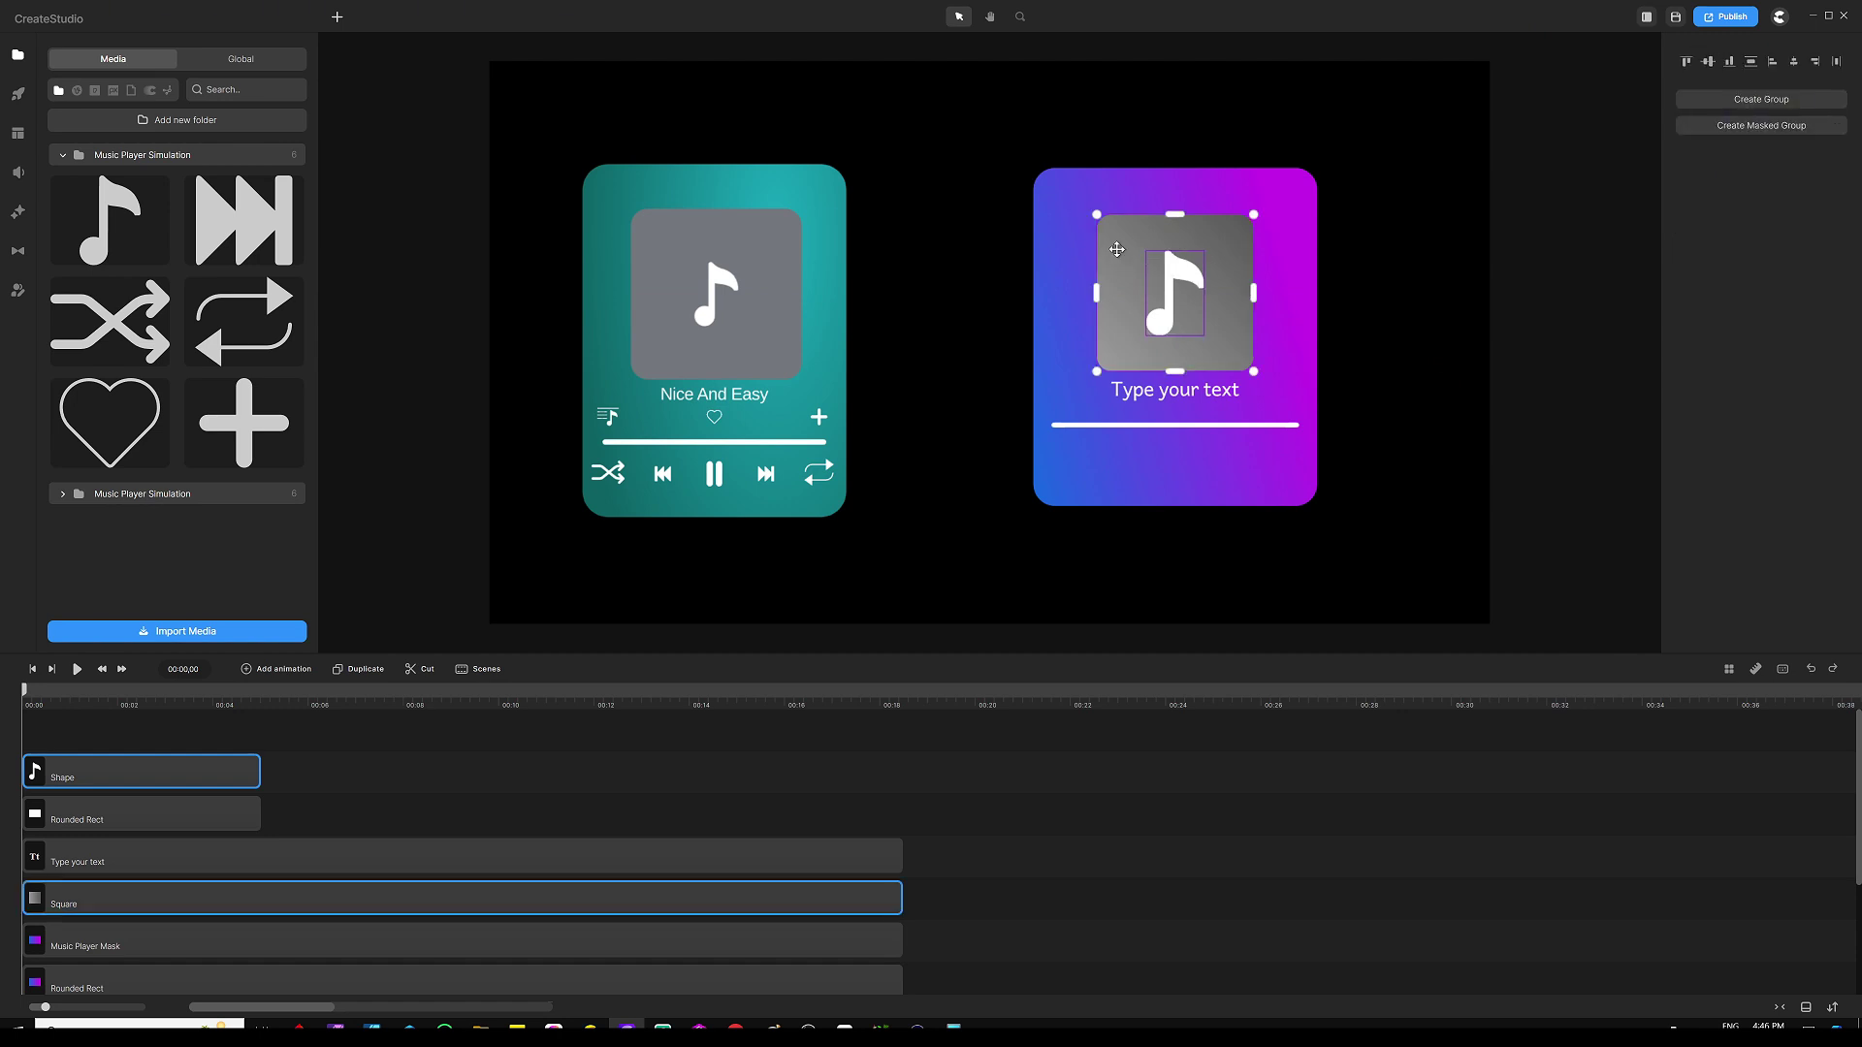
key(ctrl+g)
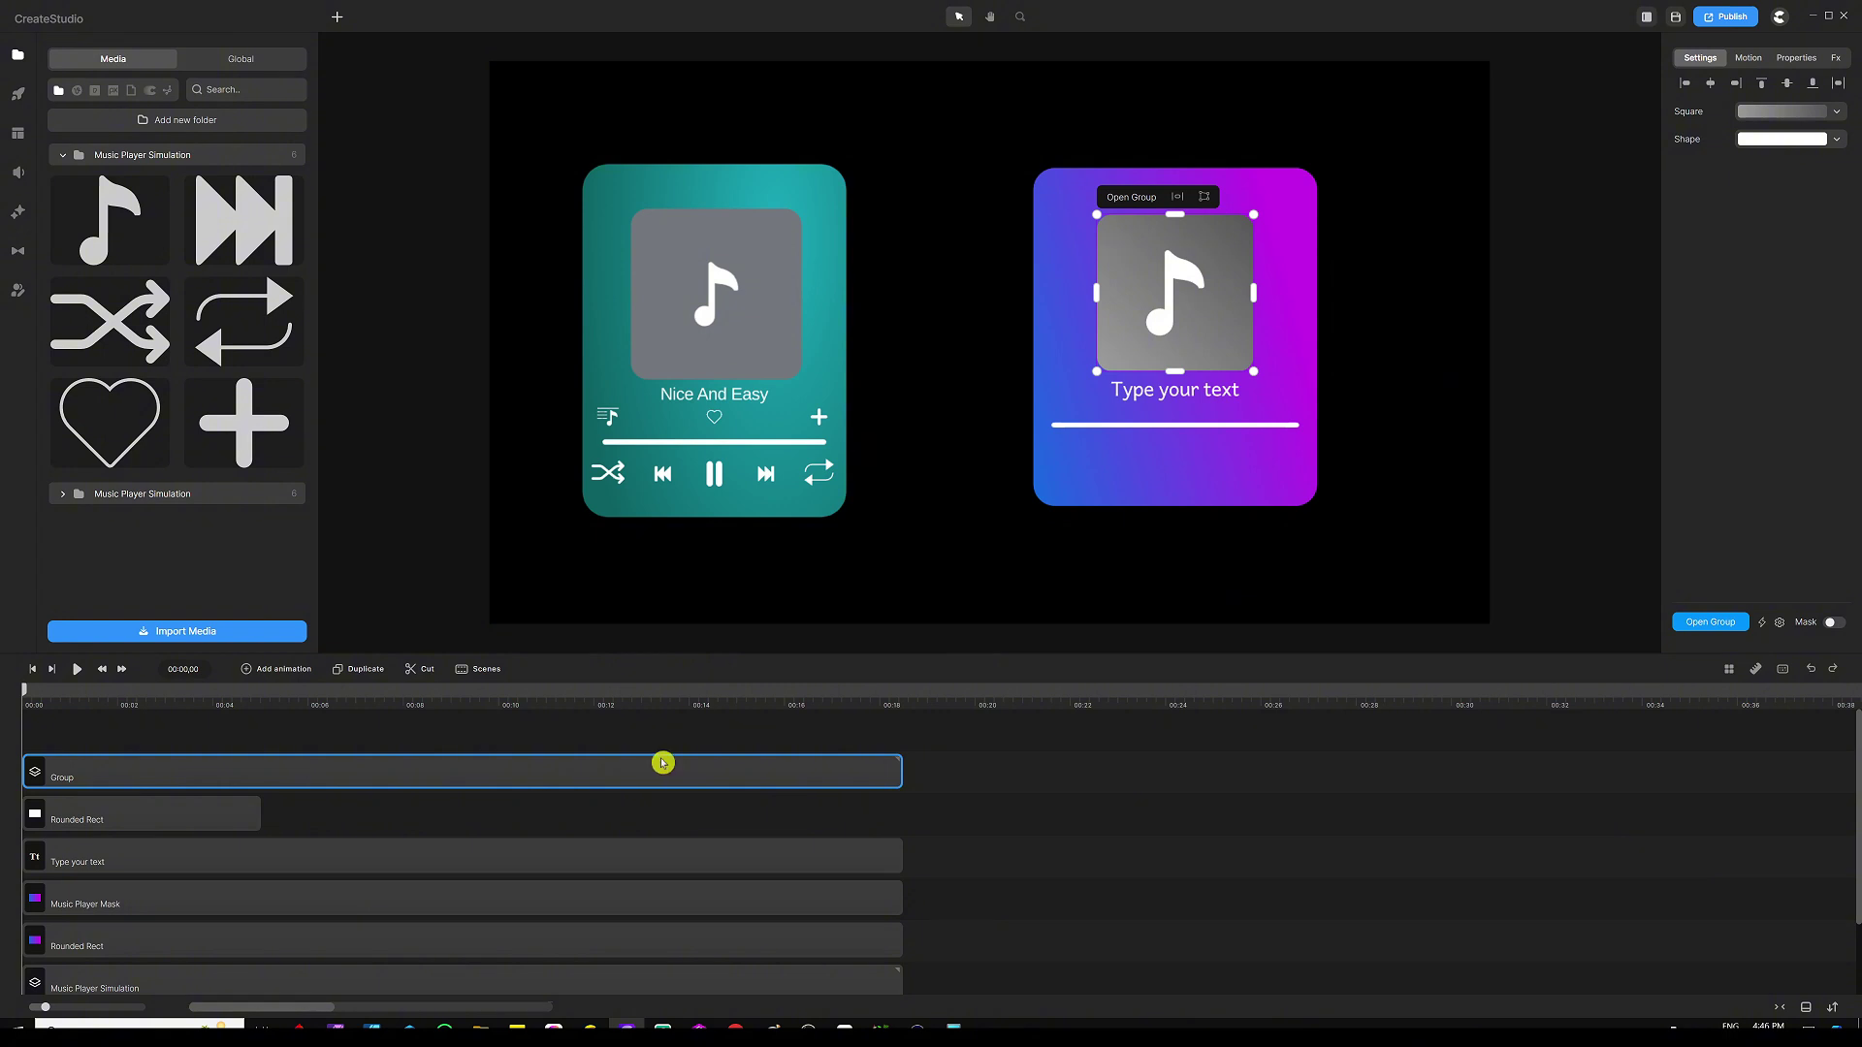
right_click(709, 778)
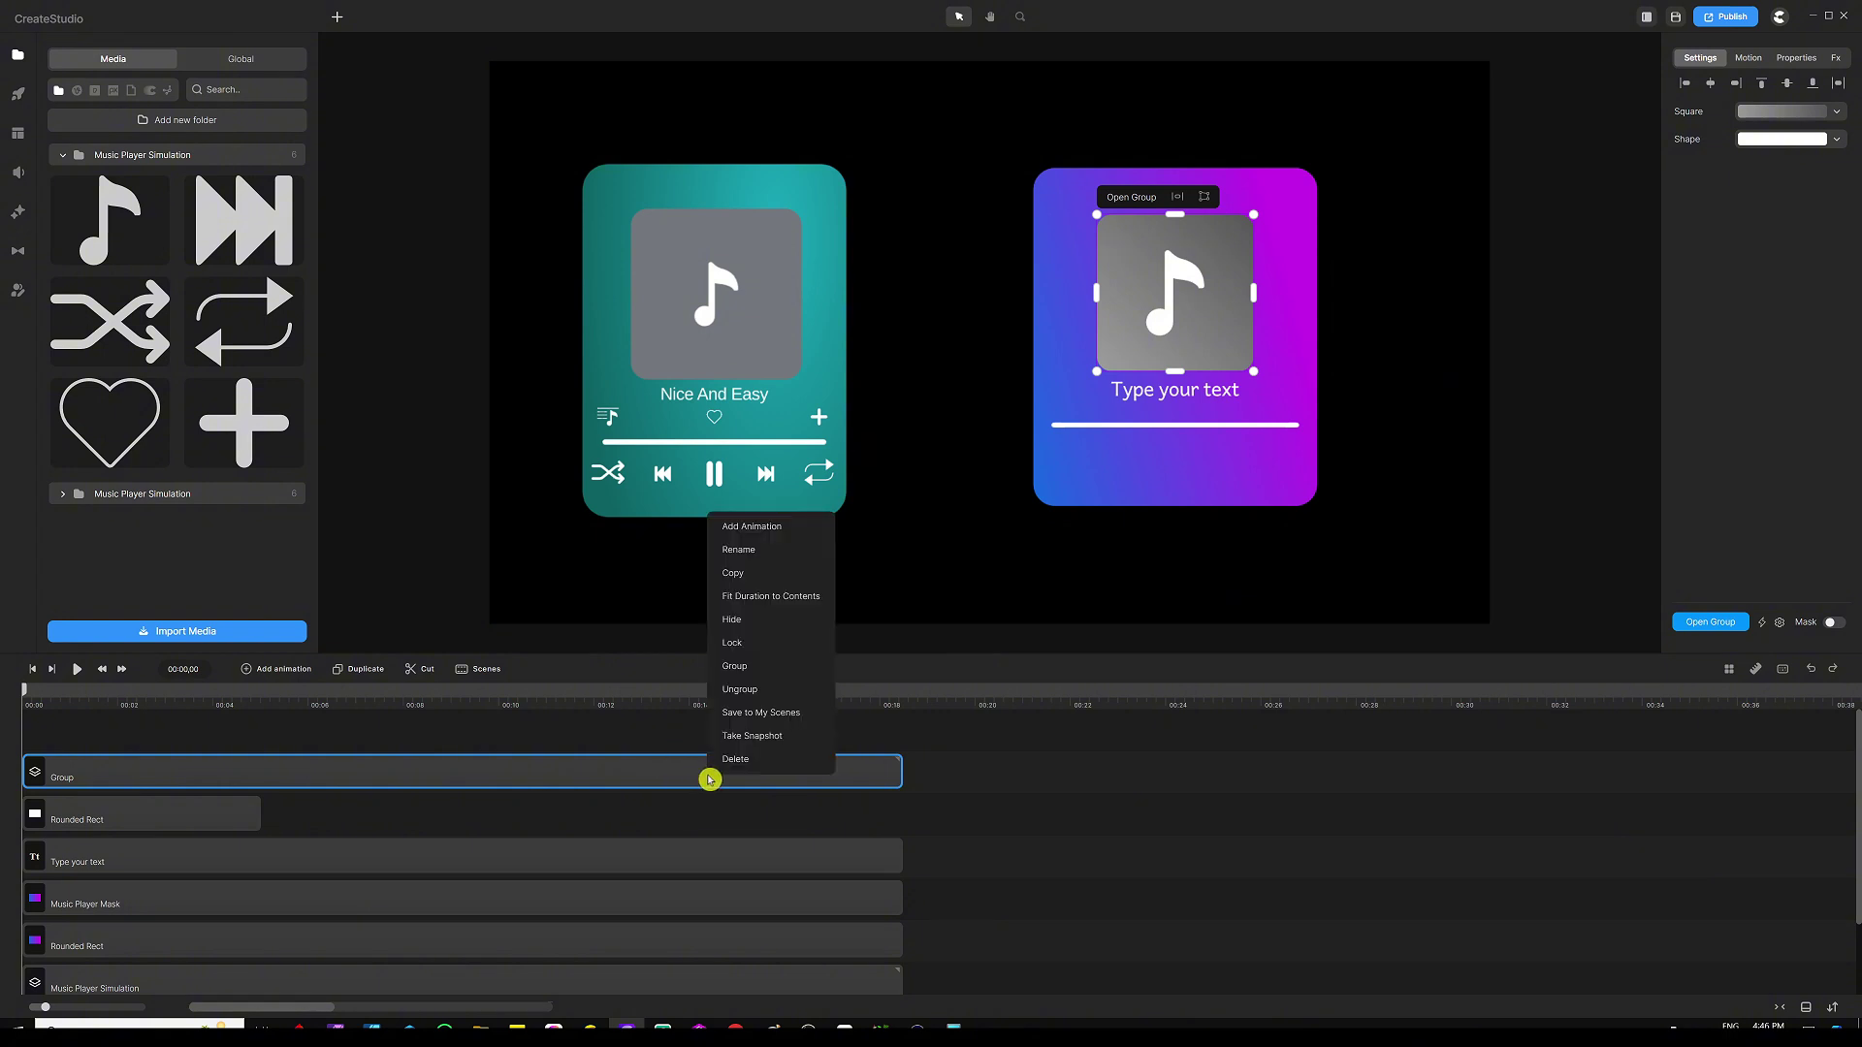
click(746, 549)
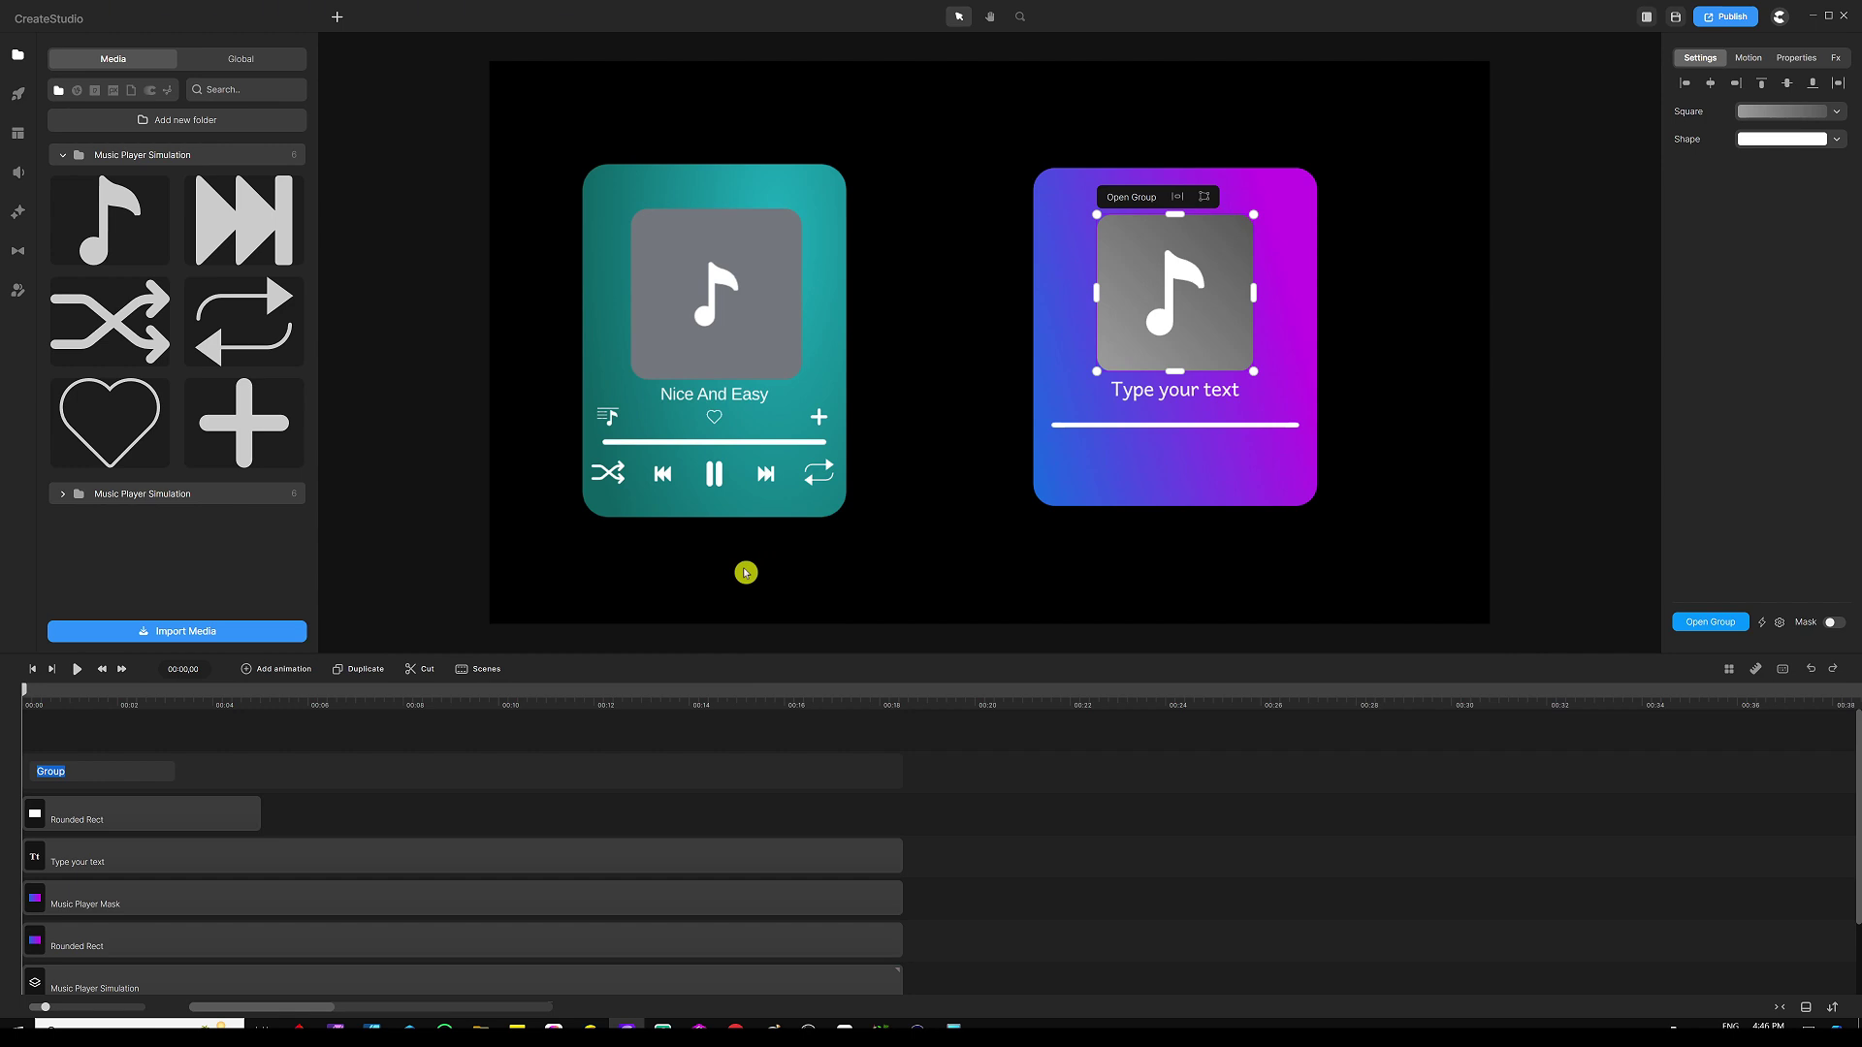
text(Music Track Name)
key(Return)
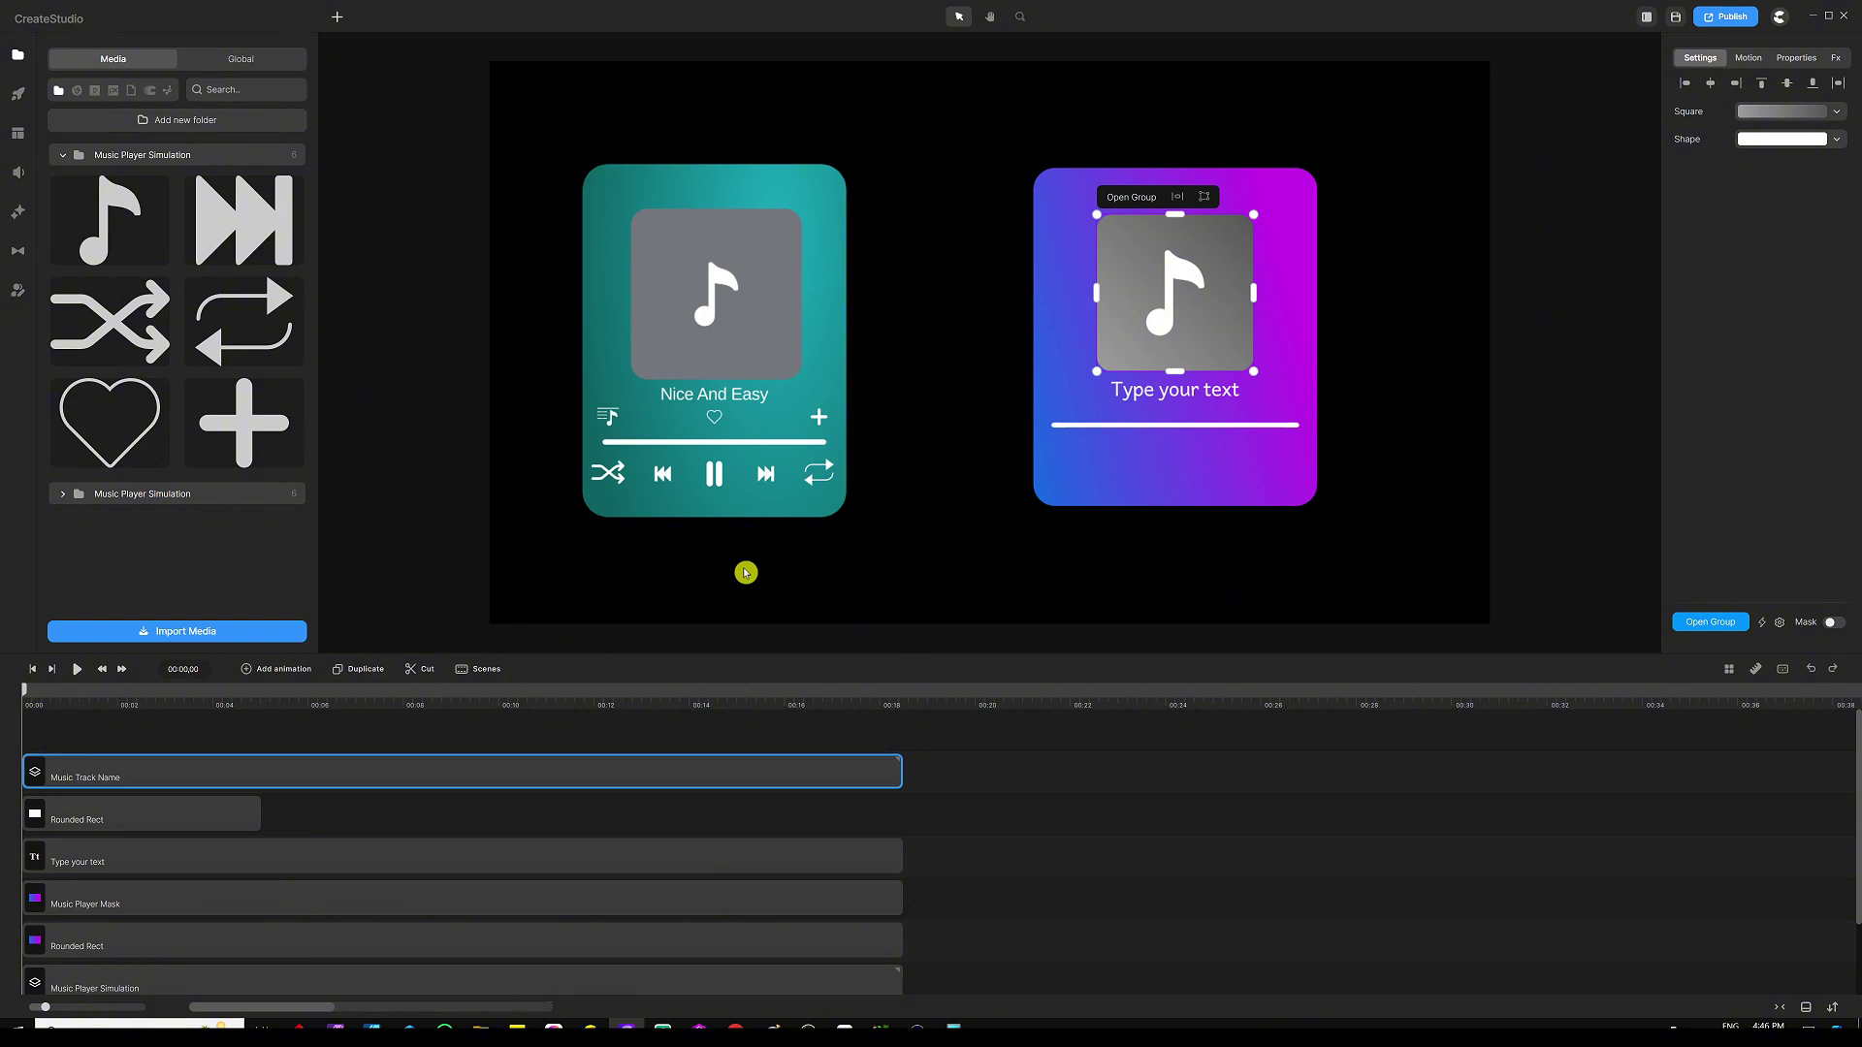
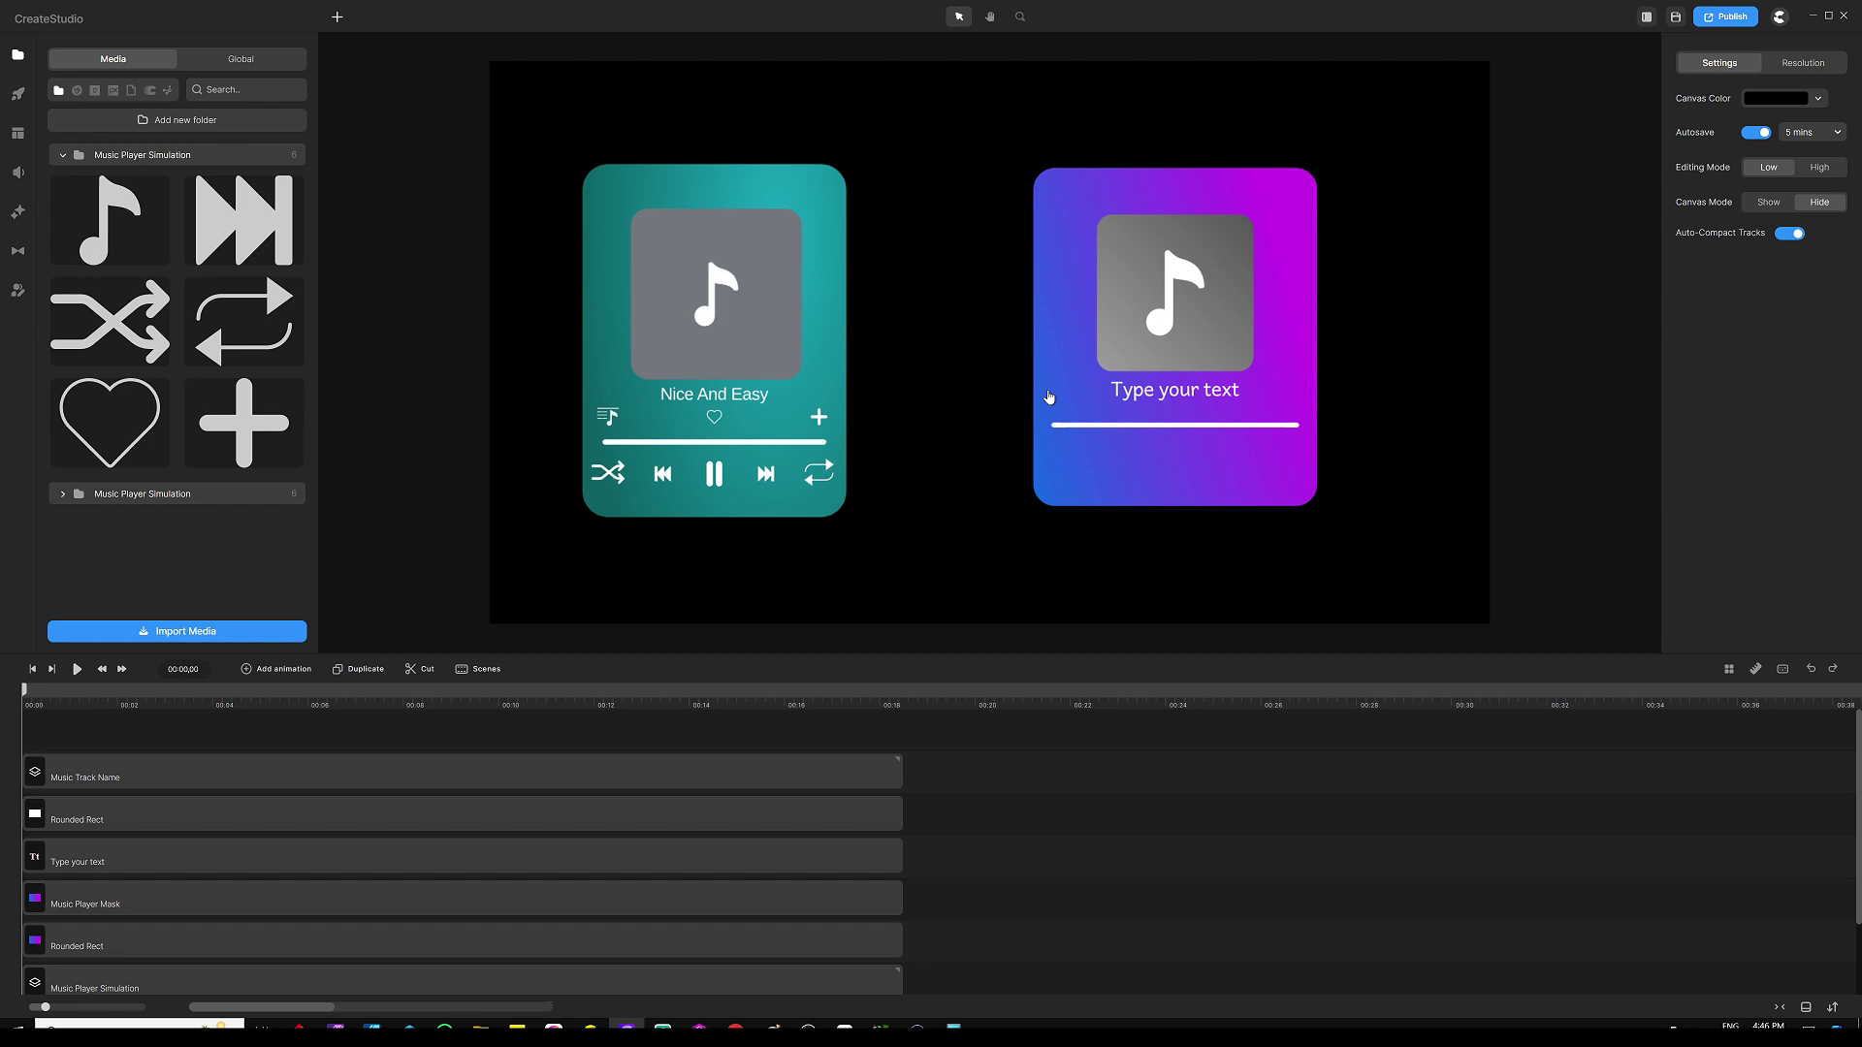
Step: Duplicate the white progress bar and shorten the copy from its right end to 17% scale
scroll(1122, 439, up, 5)
click(1125, 415)
key(ctrl+d)
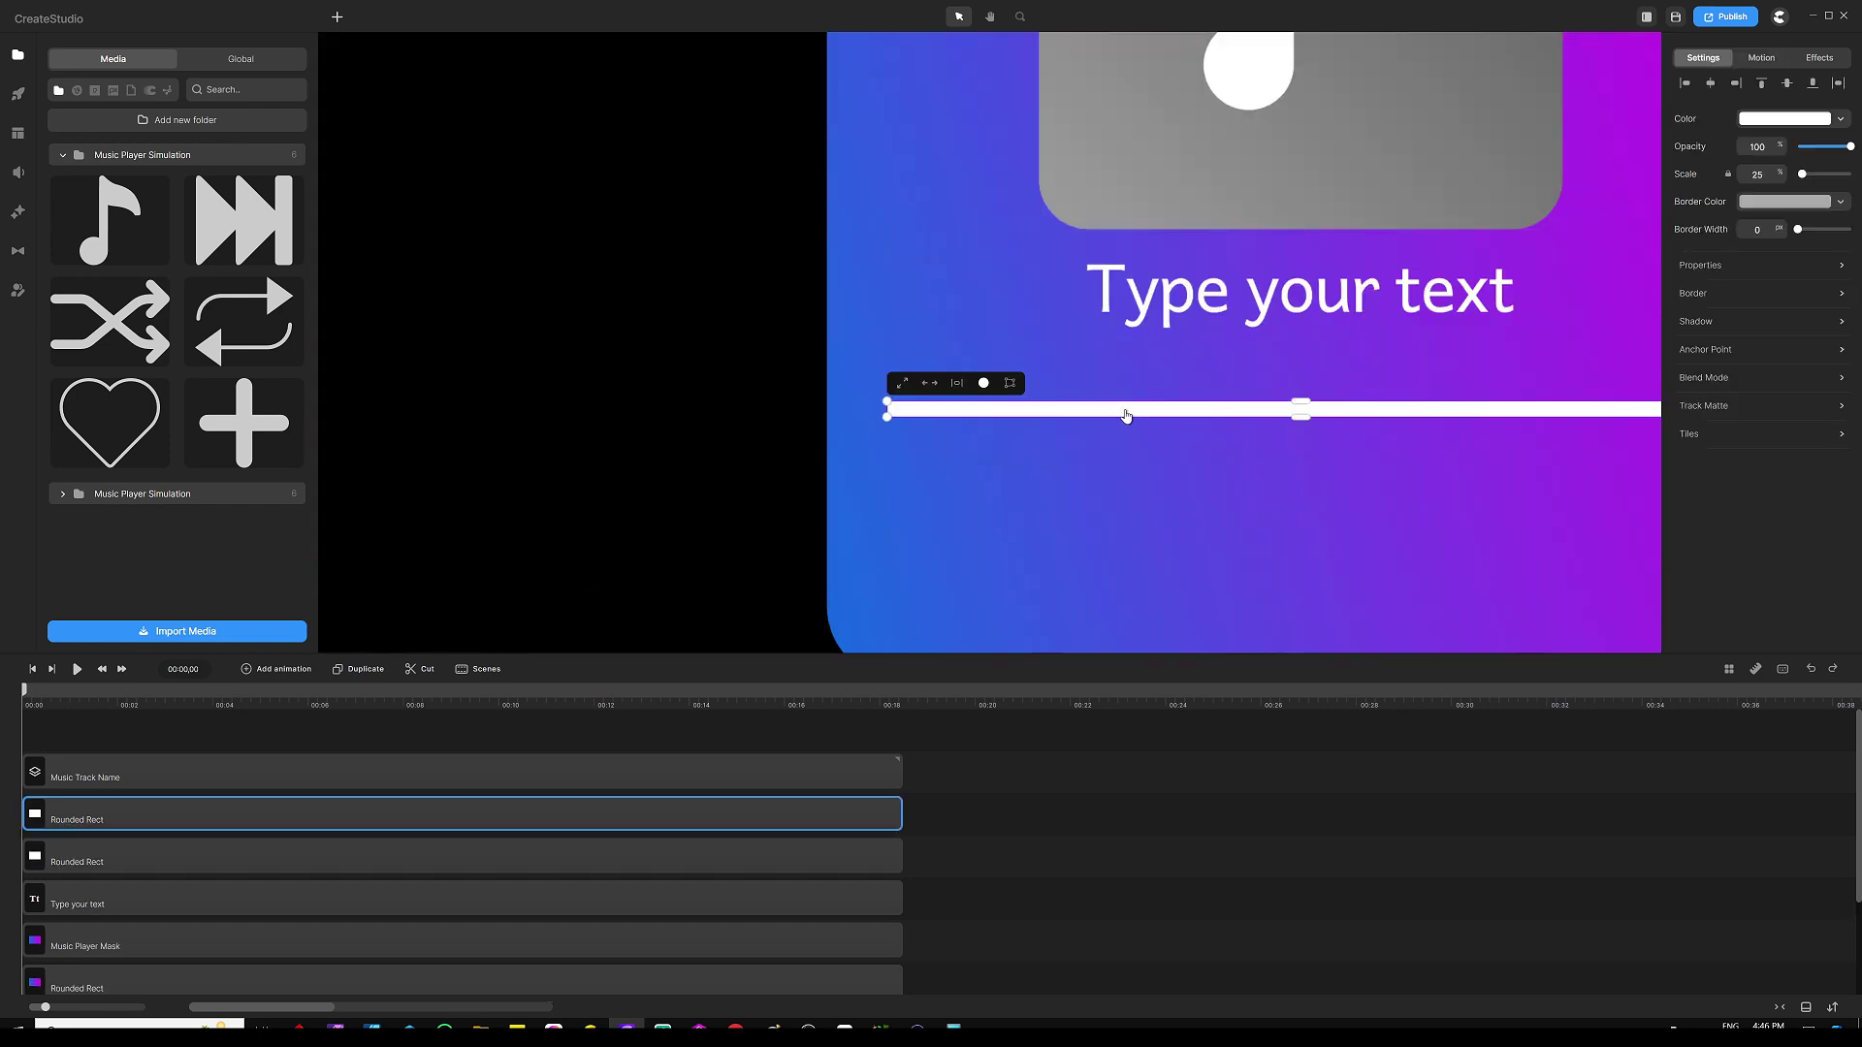
scroll(1054, 390, down, 5)
scroll(1259, 404, up, 5)
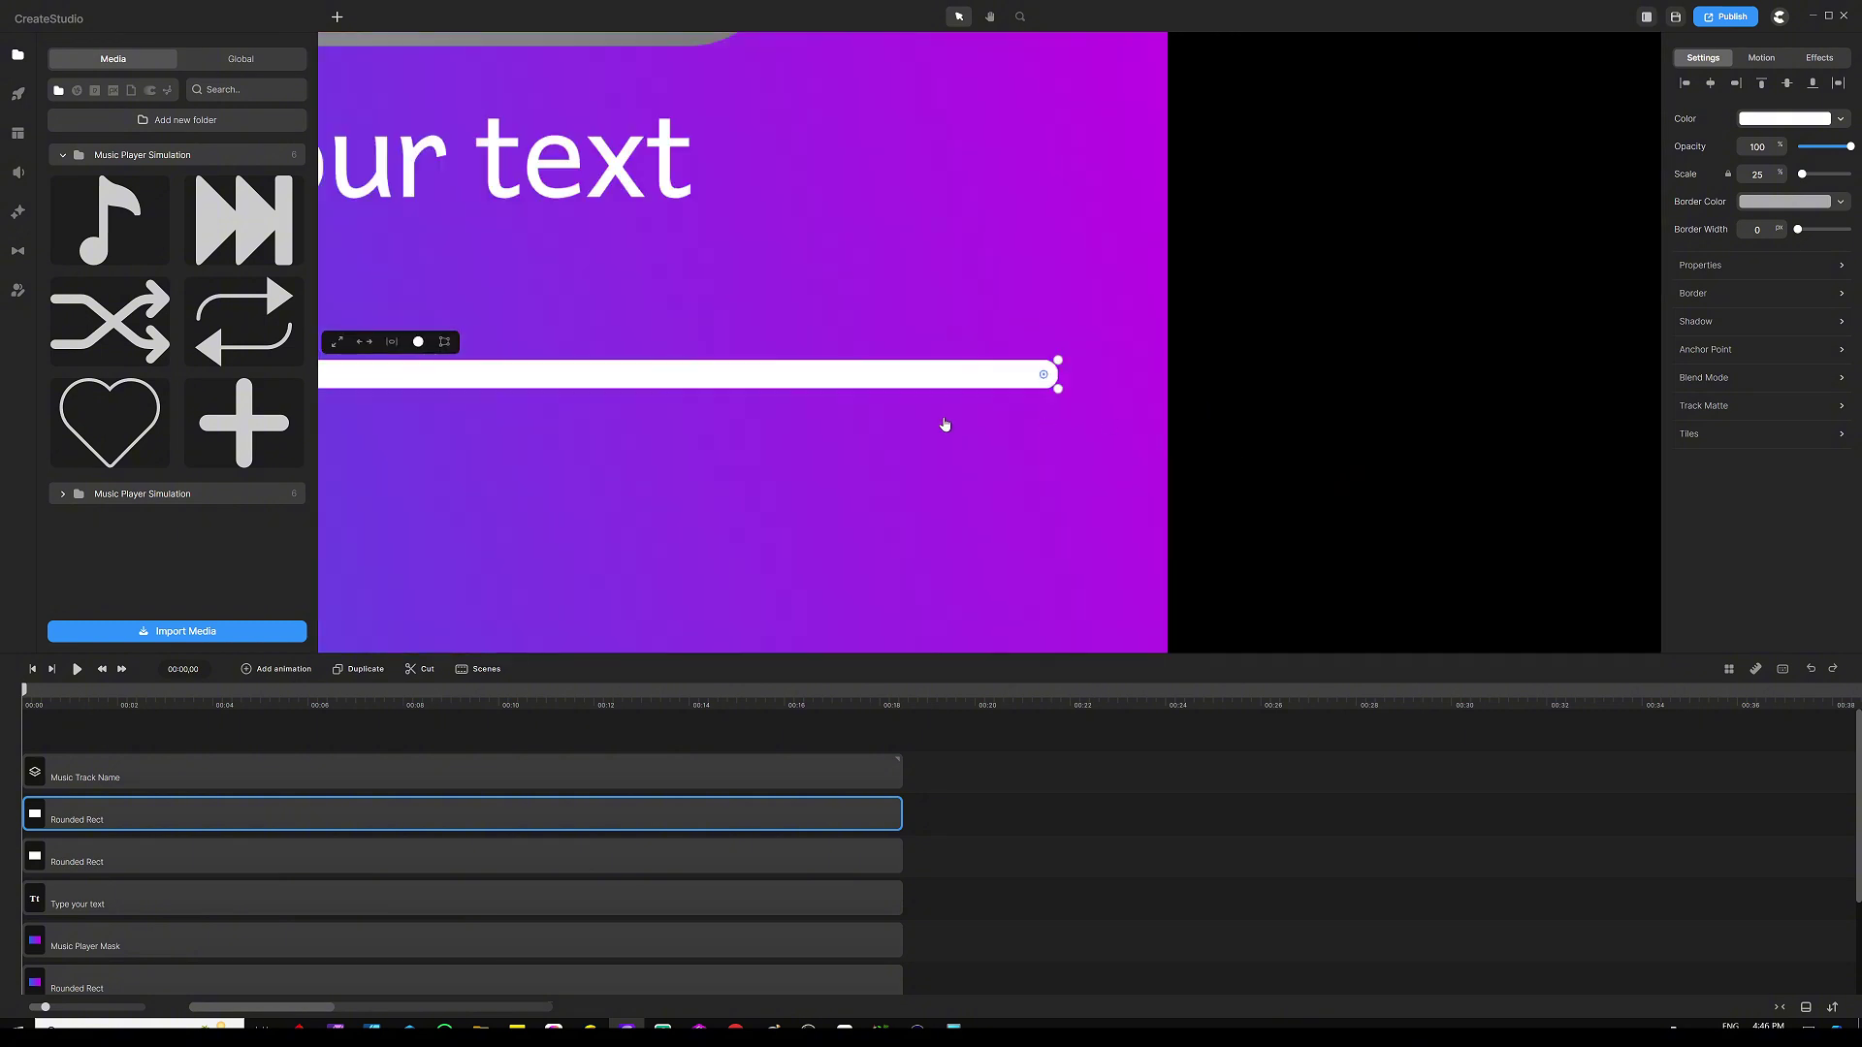
scroll(1030, 389, up, 4)
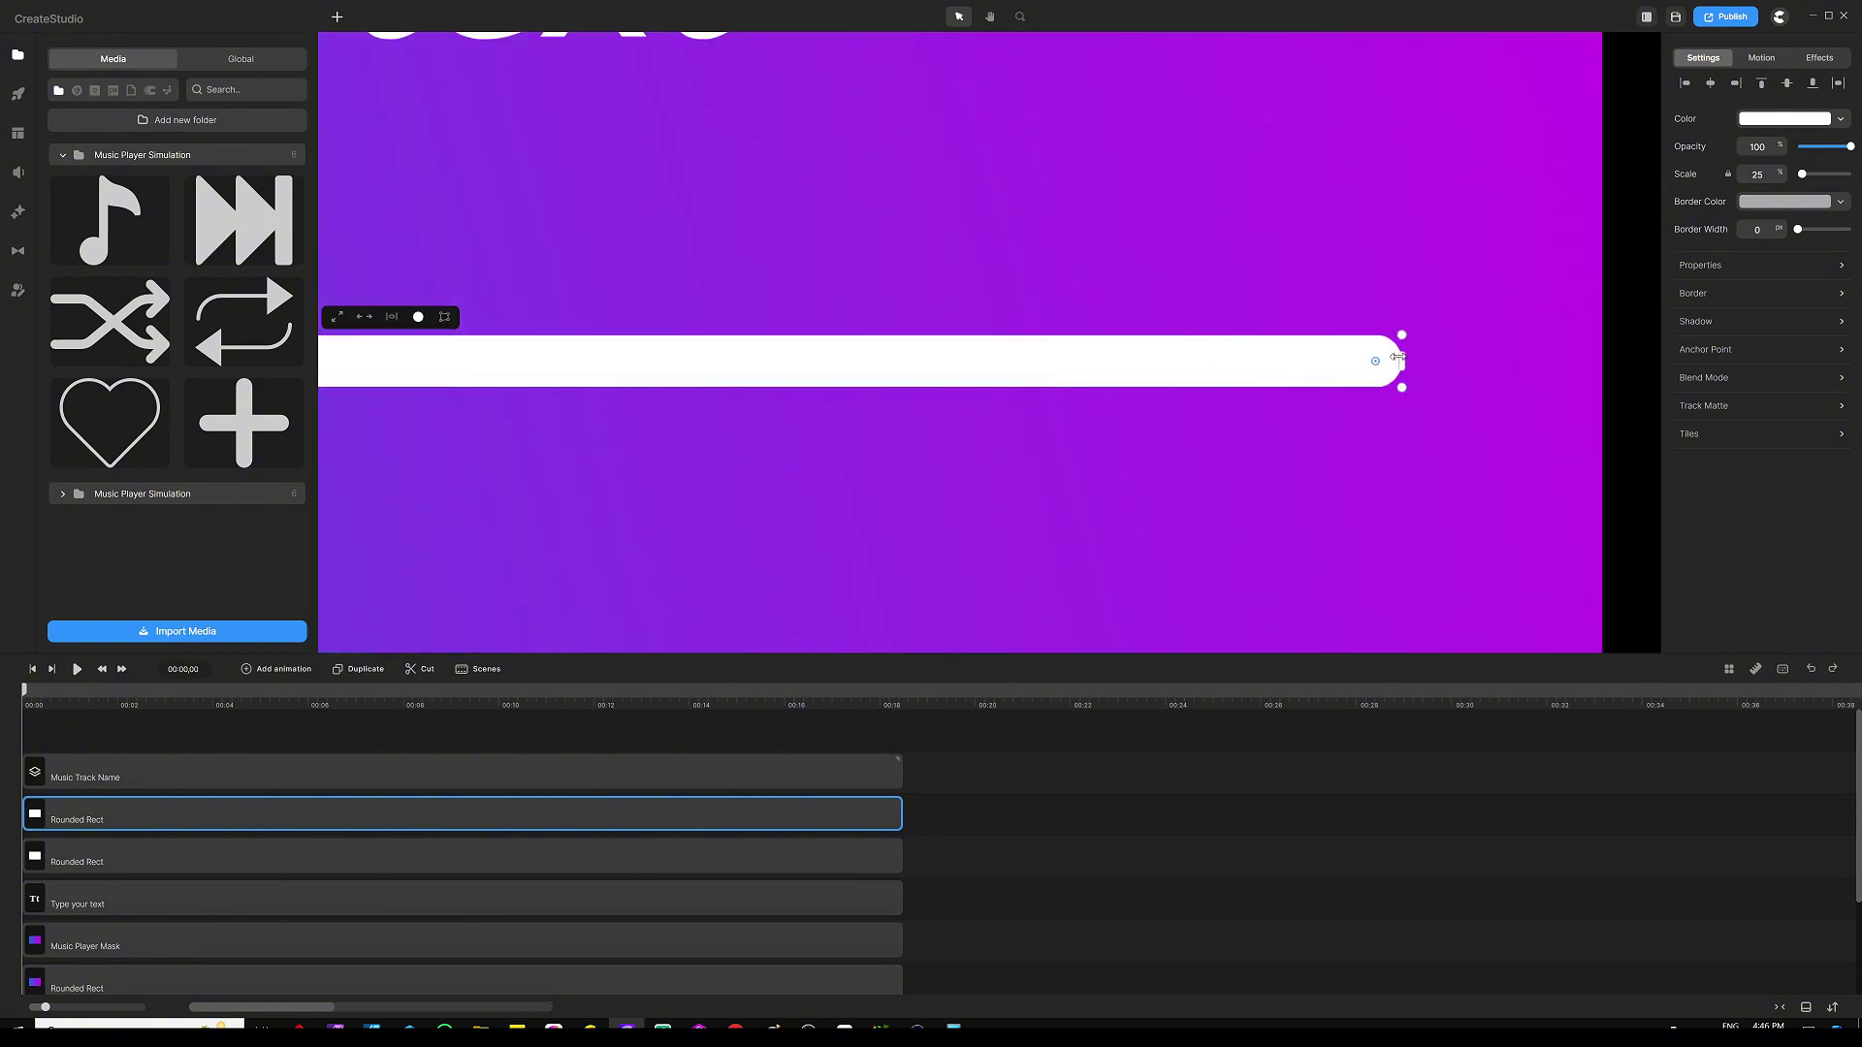
drag(1397, 357, 540, 353)
scroll(777, 333, down, 5)
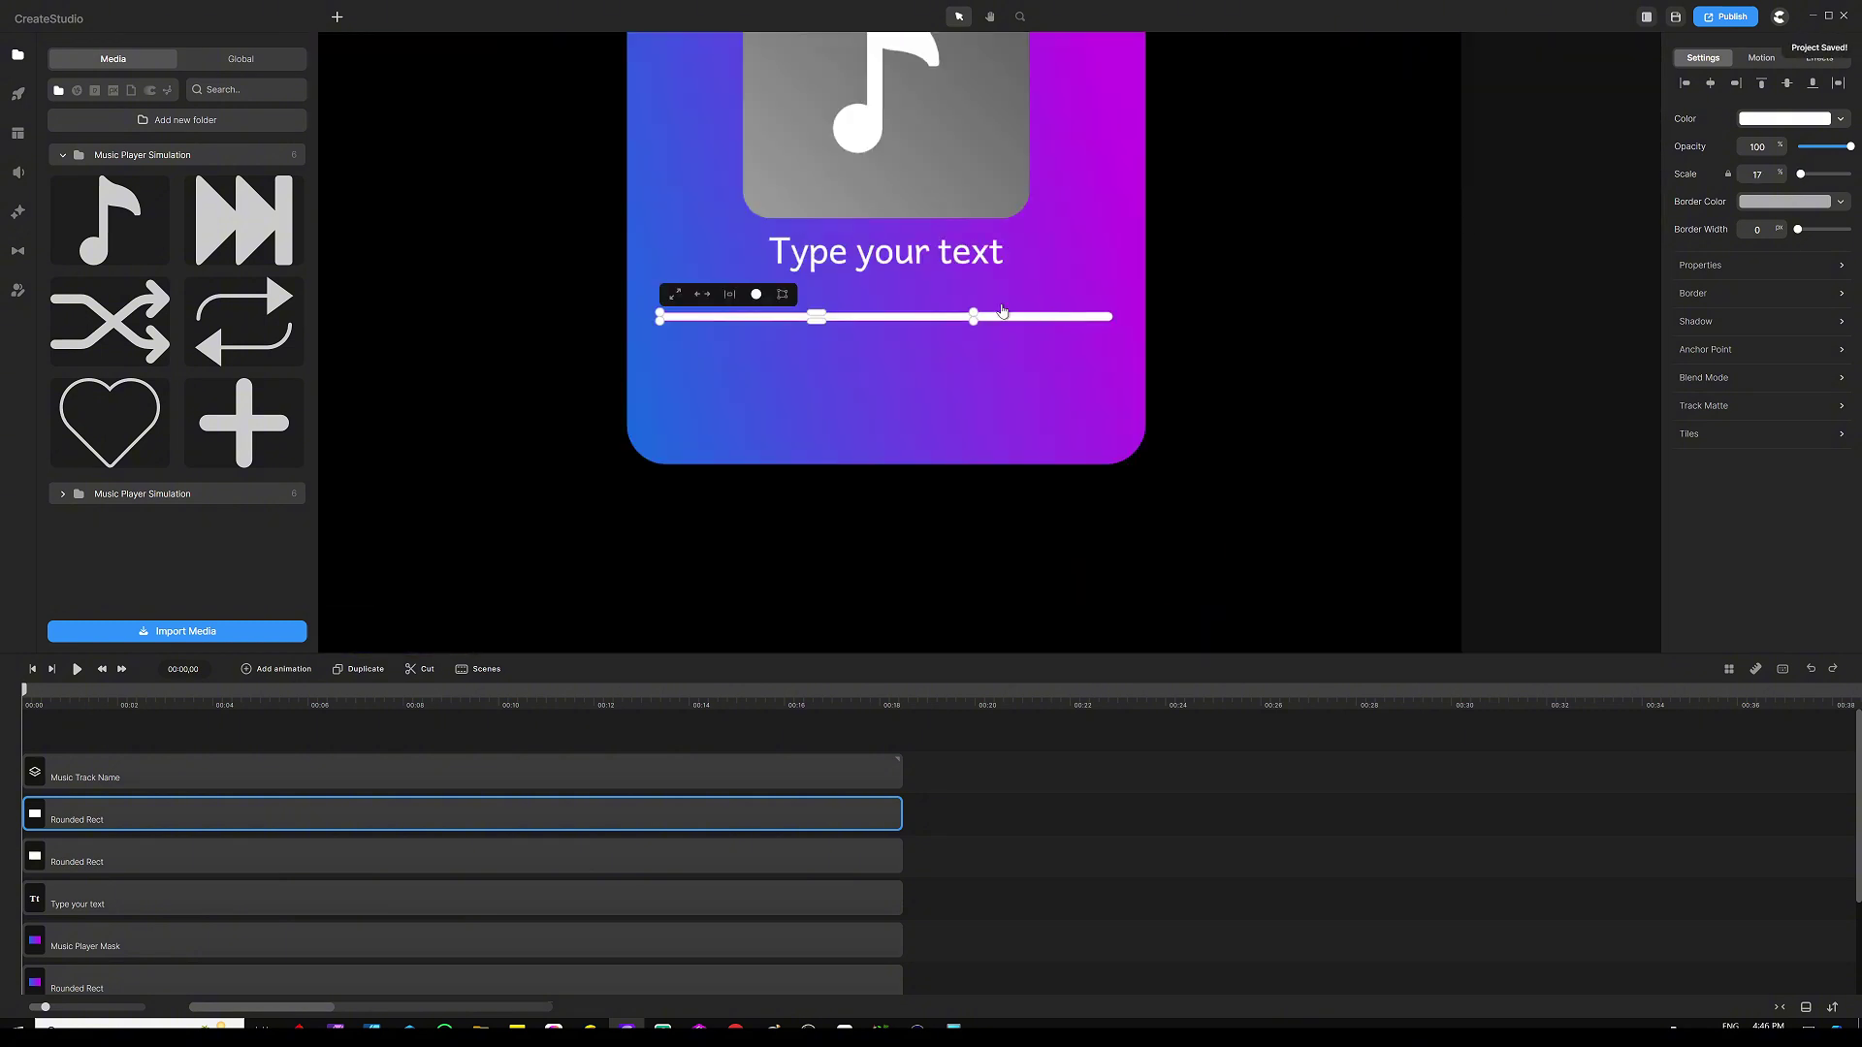
Step: Move the shortened bar copy down so it sits just below the full-length progress bar
key(Down)
key(Down)
key(Down)
key(Down)
key(Down)
key(Down)
key(Down)
key(Down)
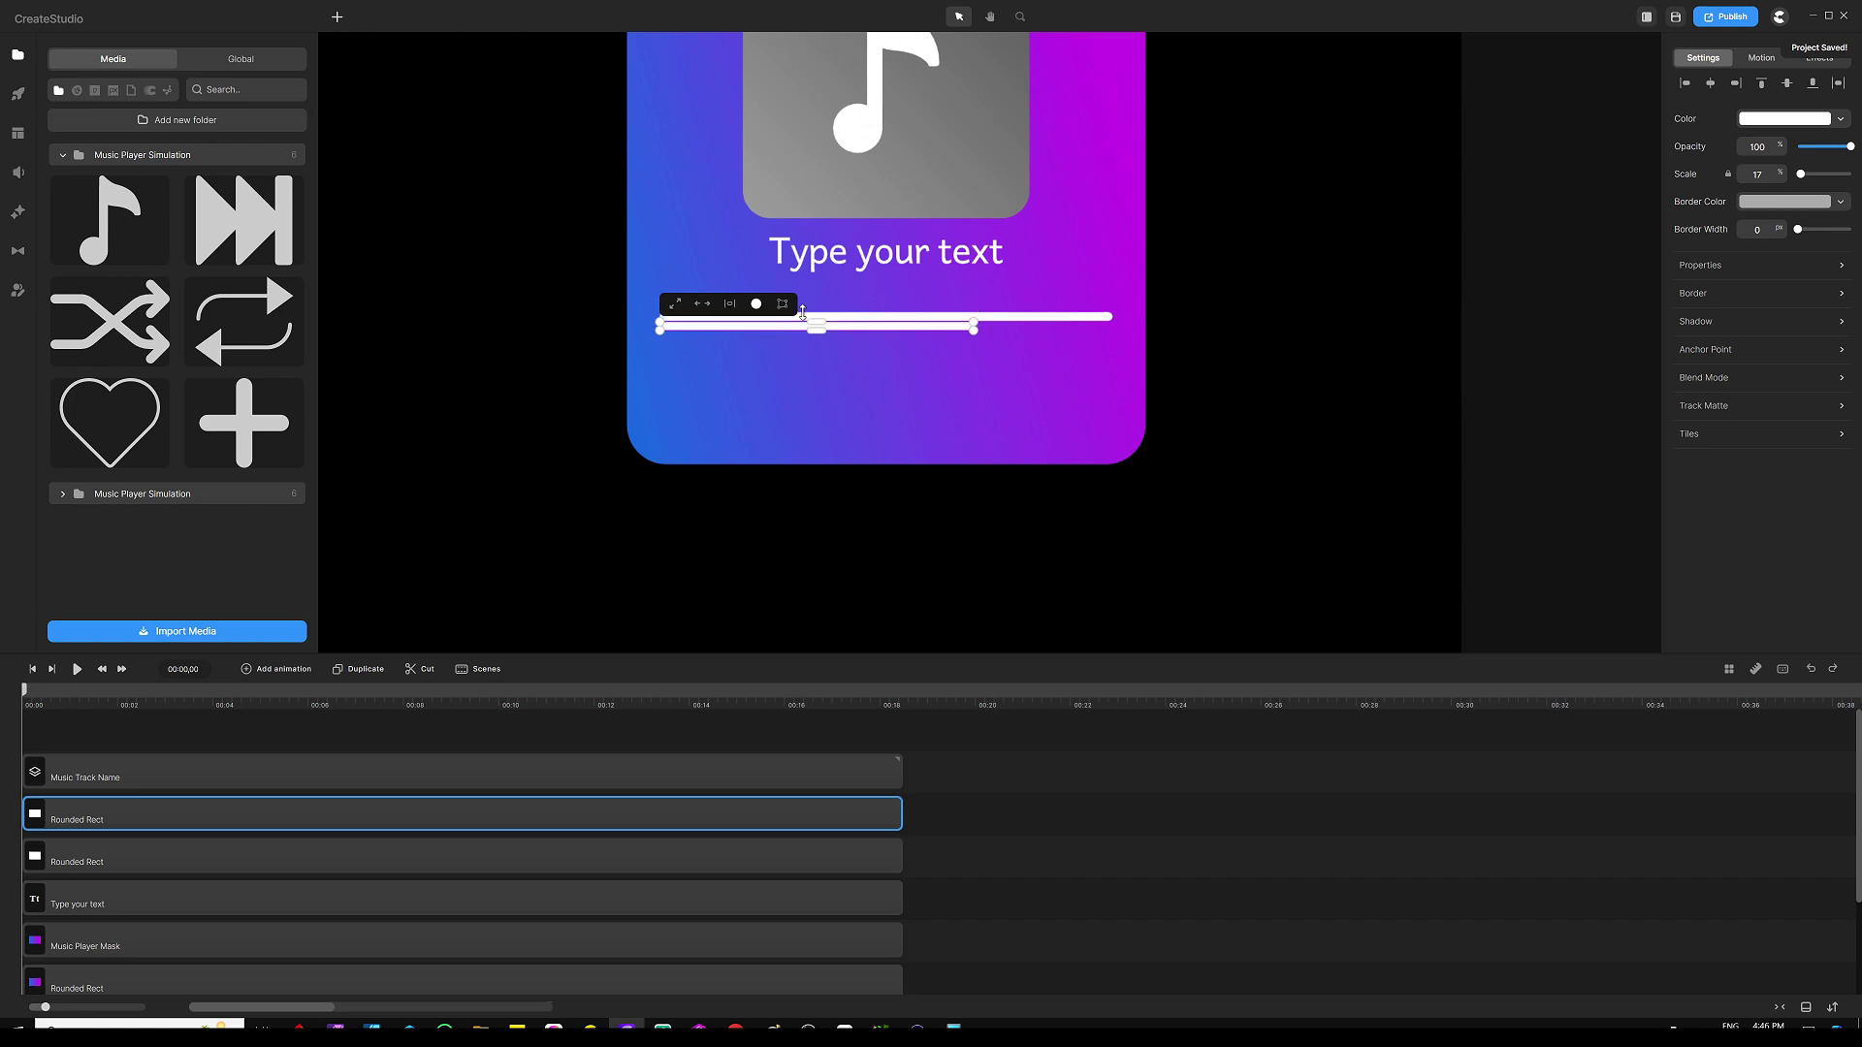
Step: Shrink the bar copy to a tiny thin line at 2% scale
scroll(880, 378, up, 5)
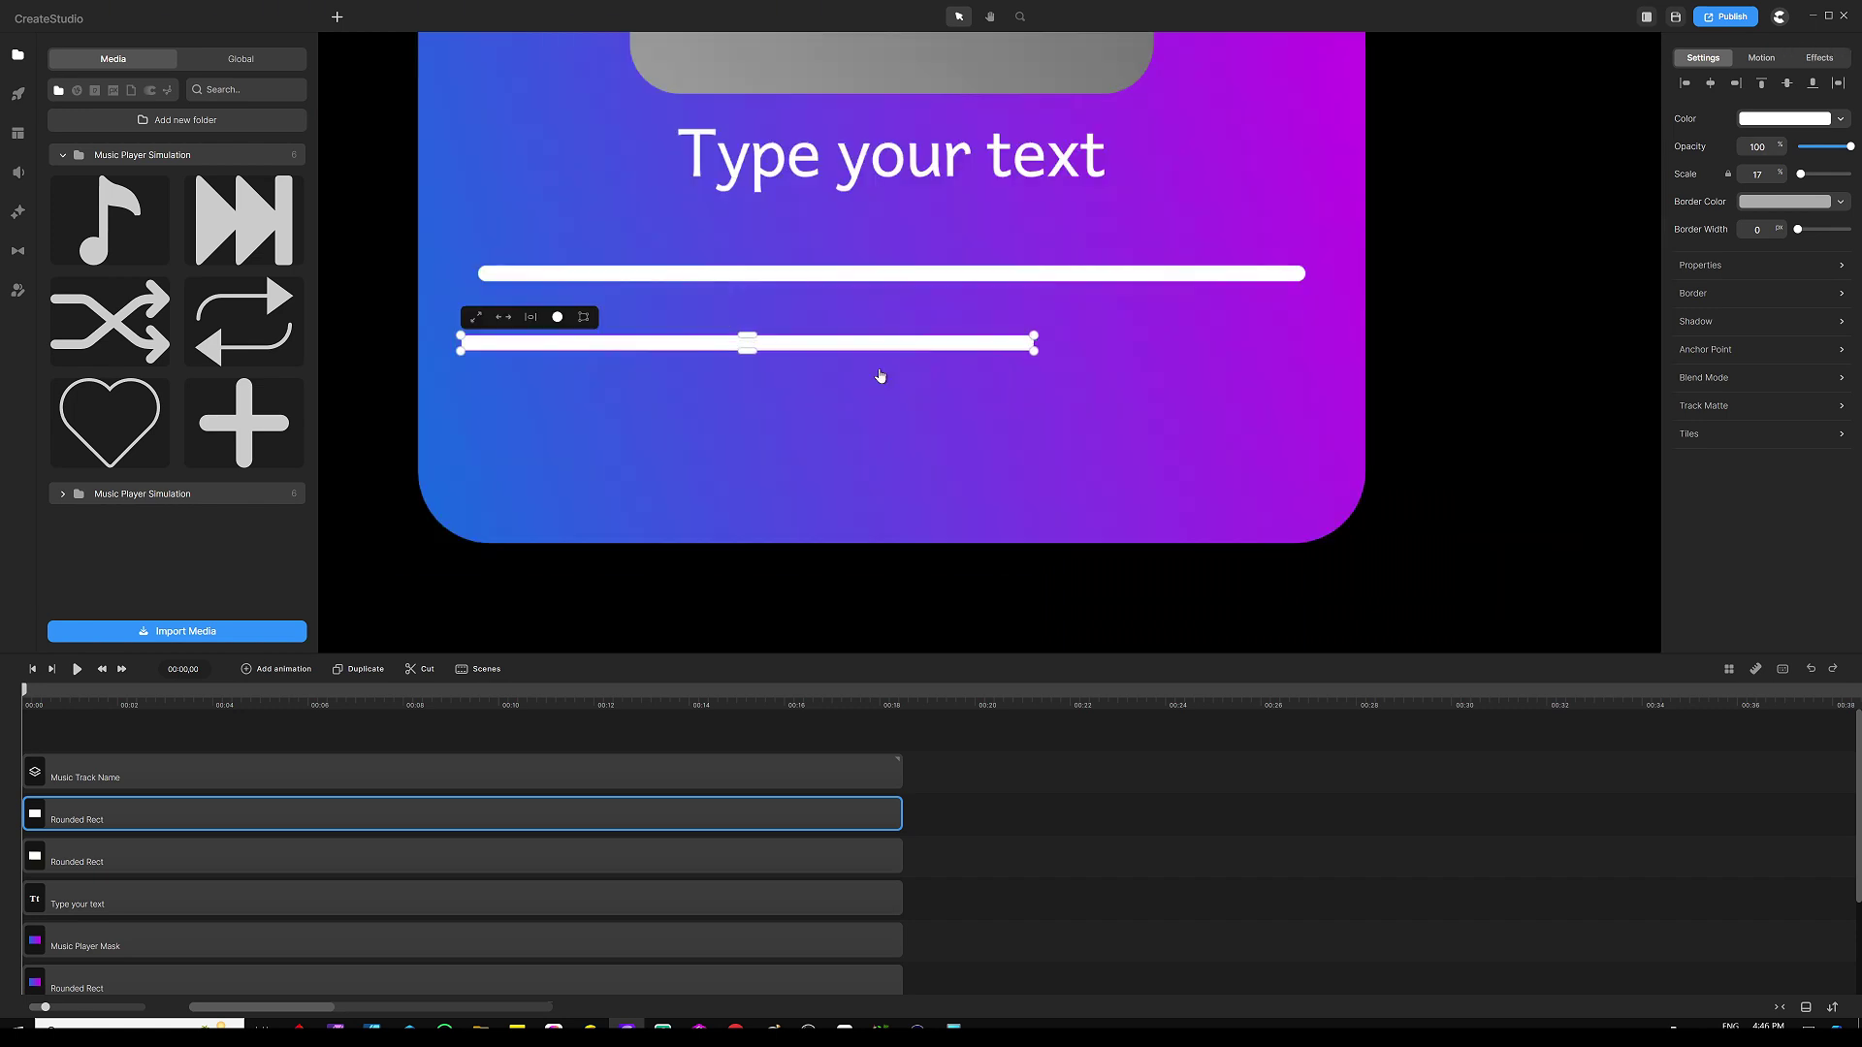
drag(1403, 285, 449, 284)
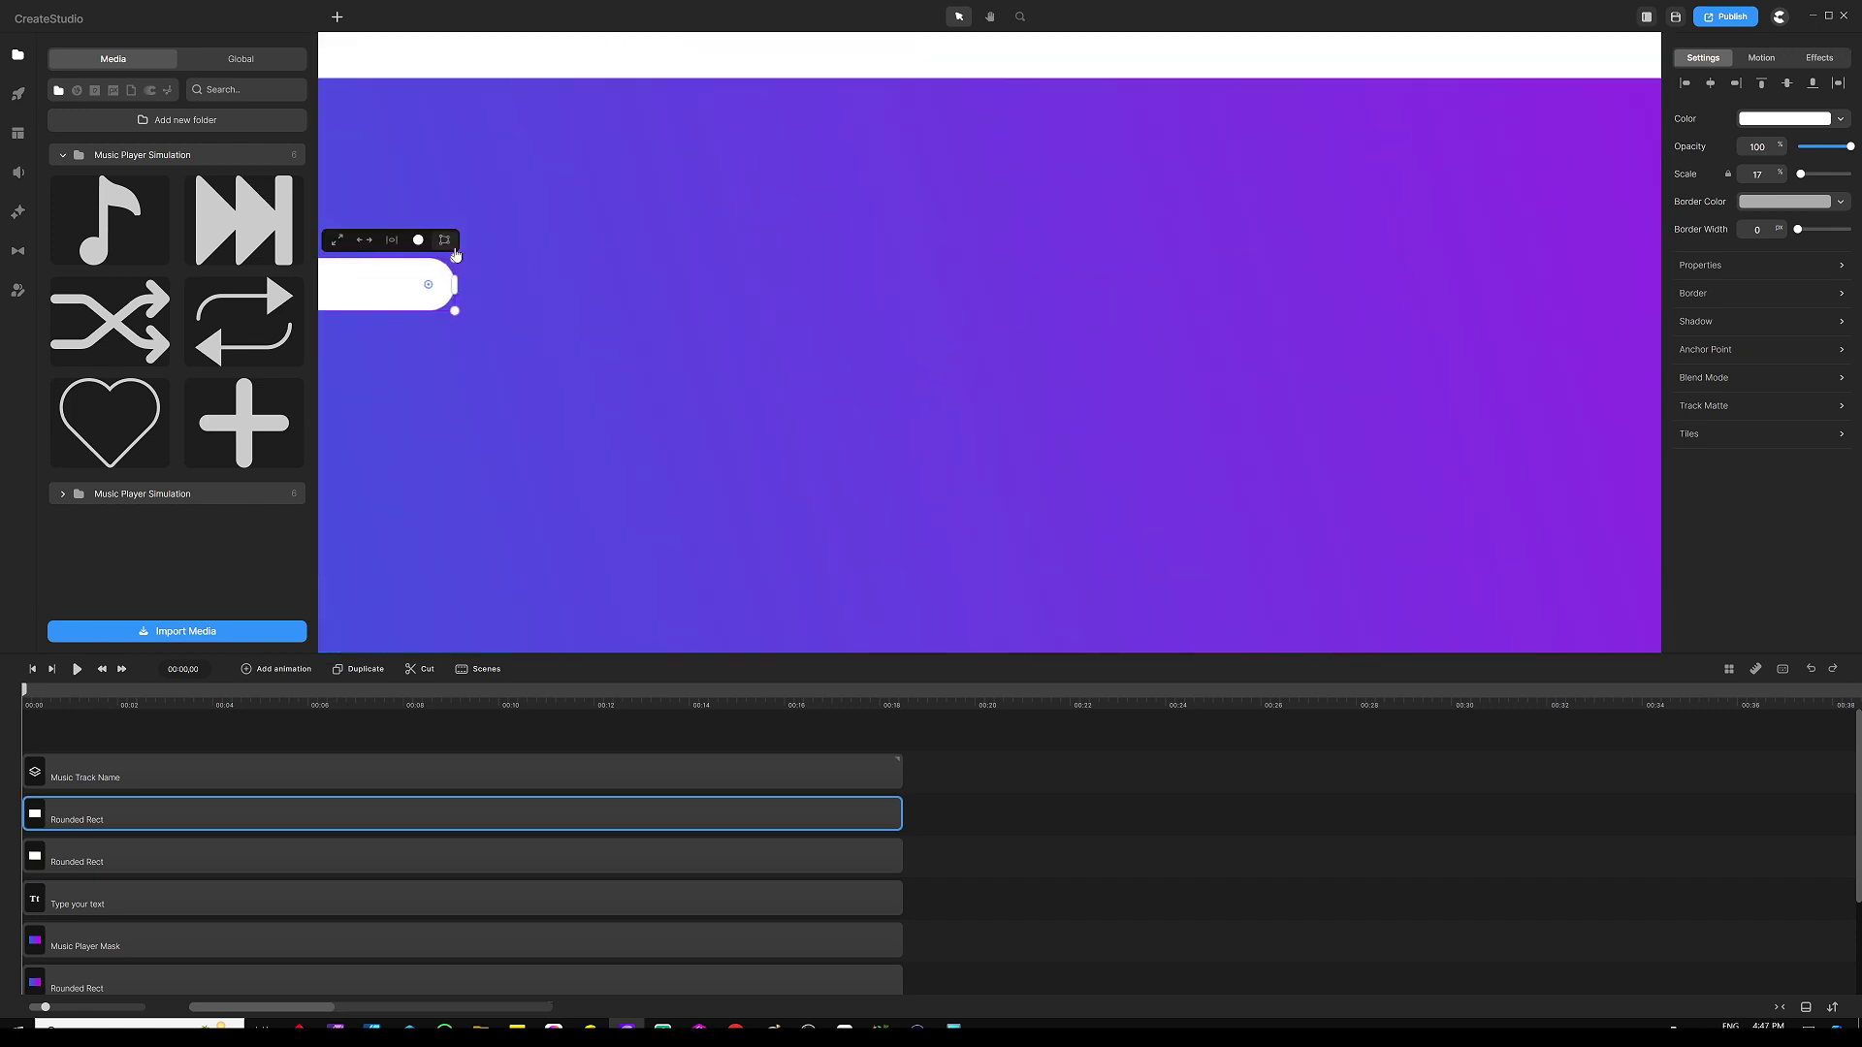
scroll(1127, 310, down, 5)
scroll(696, 328, up, 4)
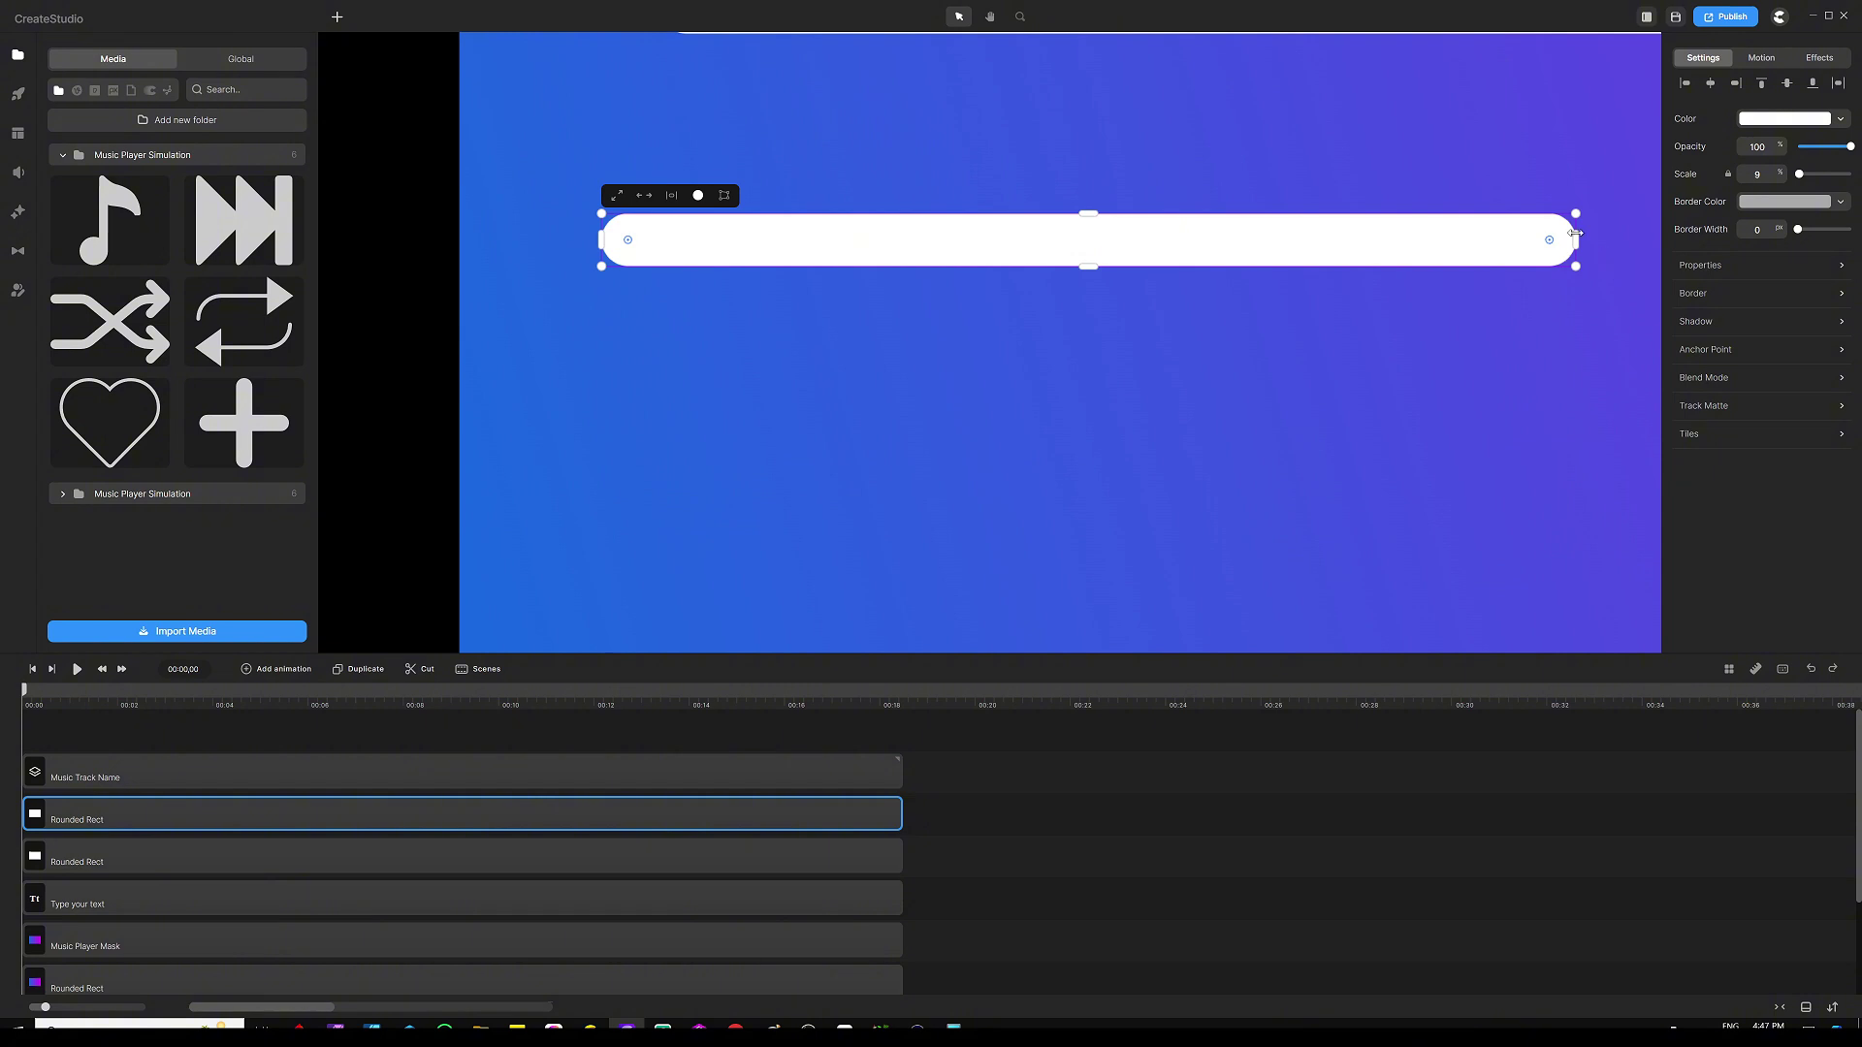
drag(1558, 239, 697, 254)
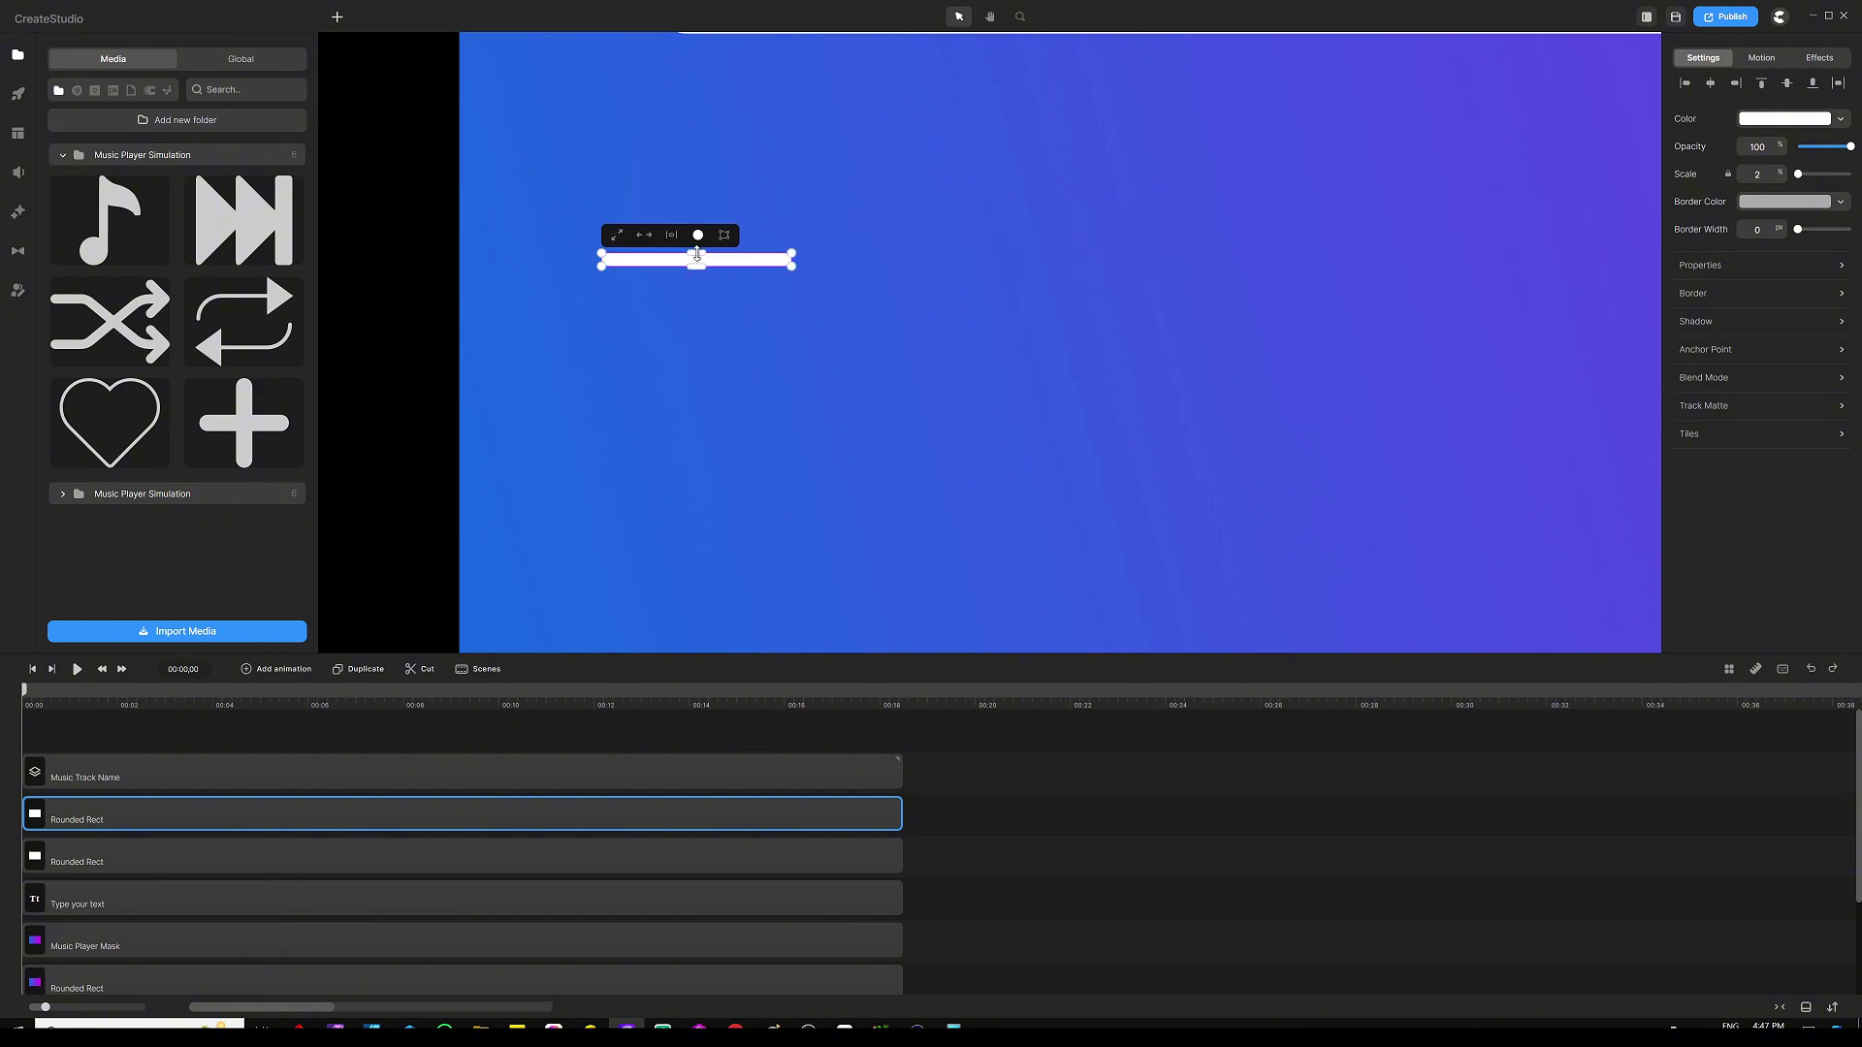
scroll(696, 253, down, 5)
click(485, 491)
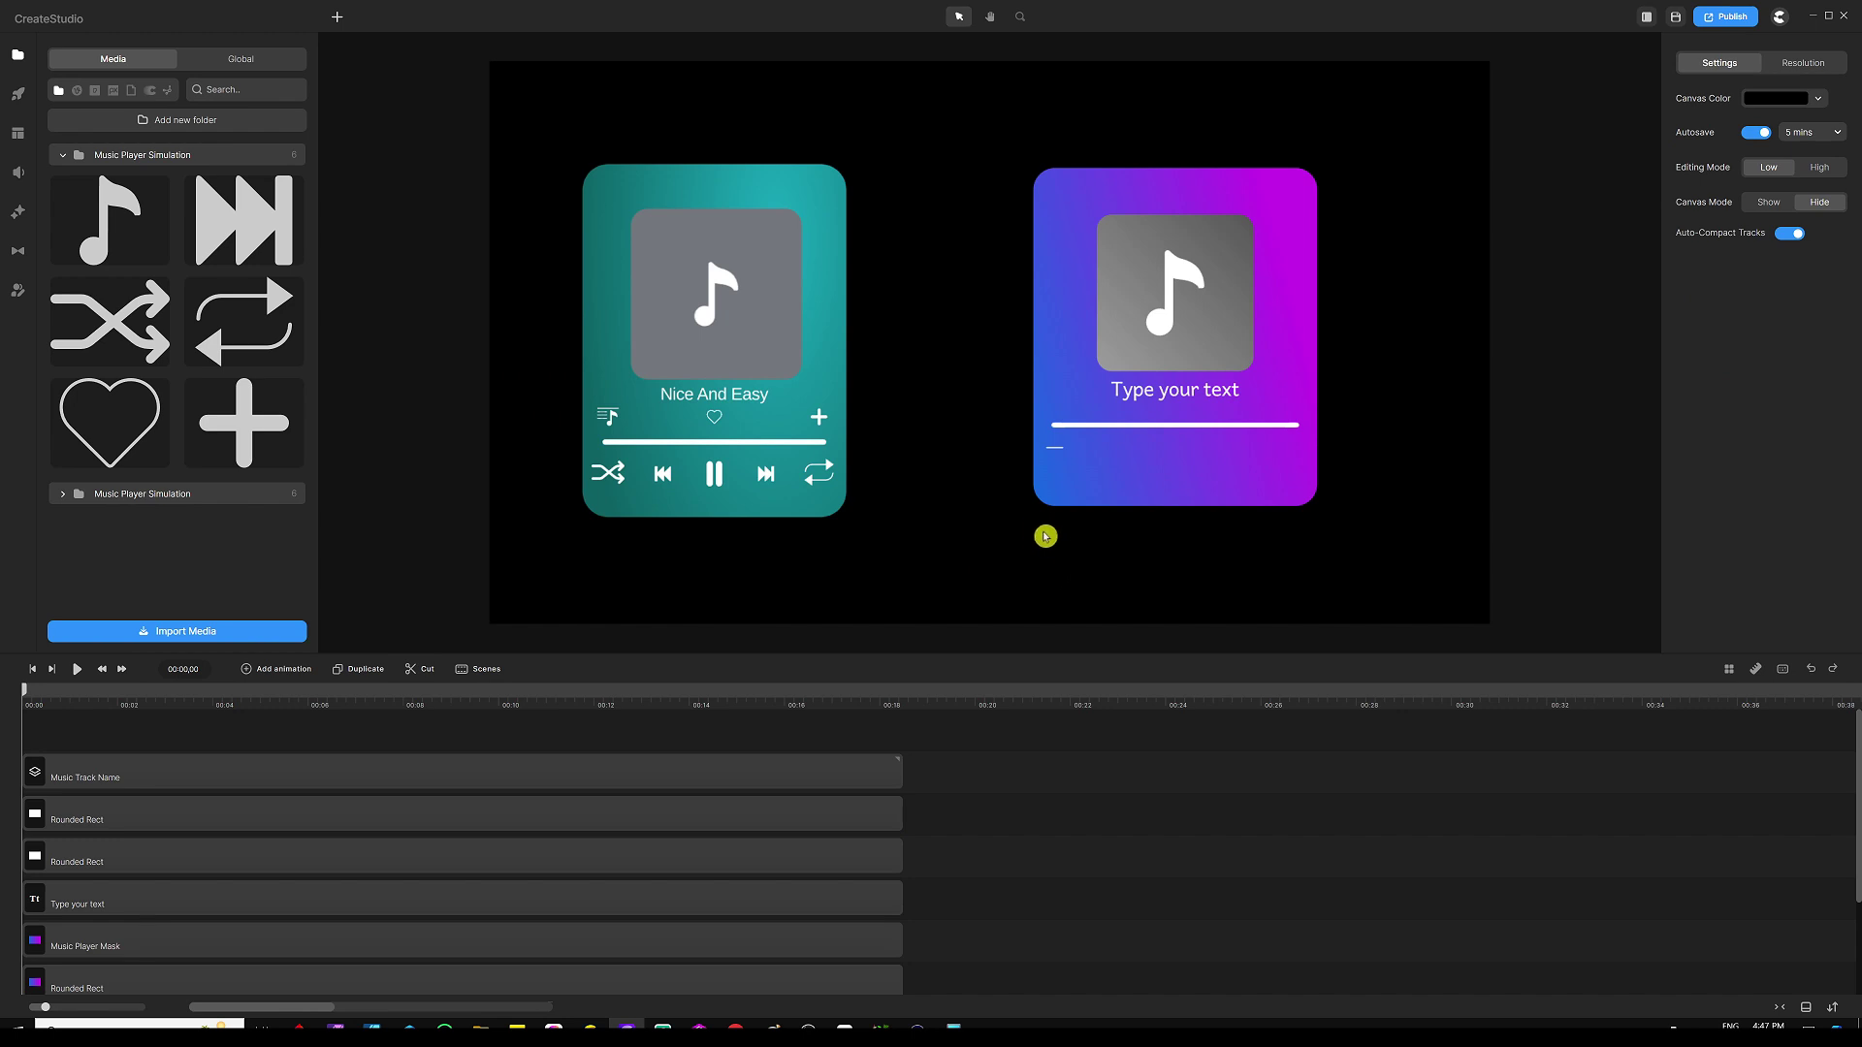
Step: Move the tiny line above the left end of the progress bar, beside the song title
scroll(1044, 524, up, 5)
scroll(1103, 312, up, 5)
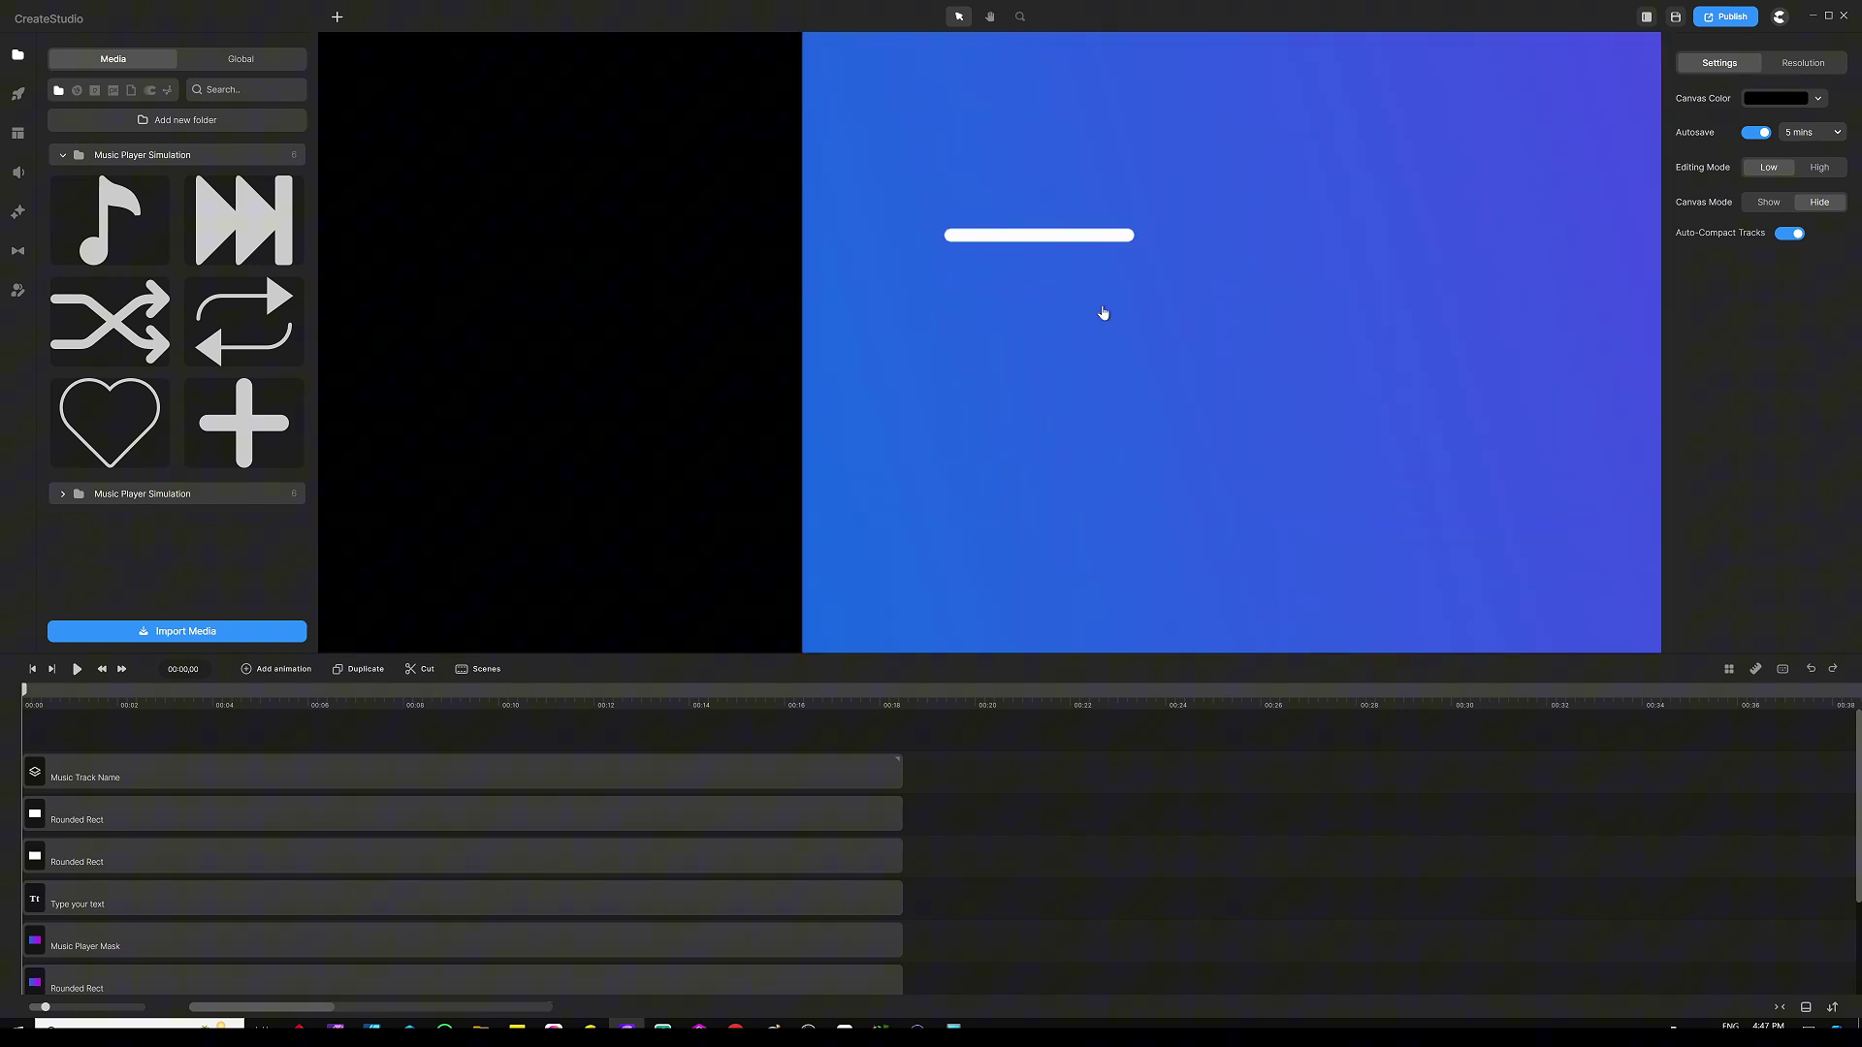
click(1082, 234)
scroll(1062, 291, down, 5)
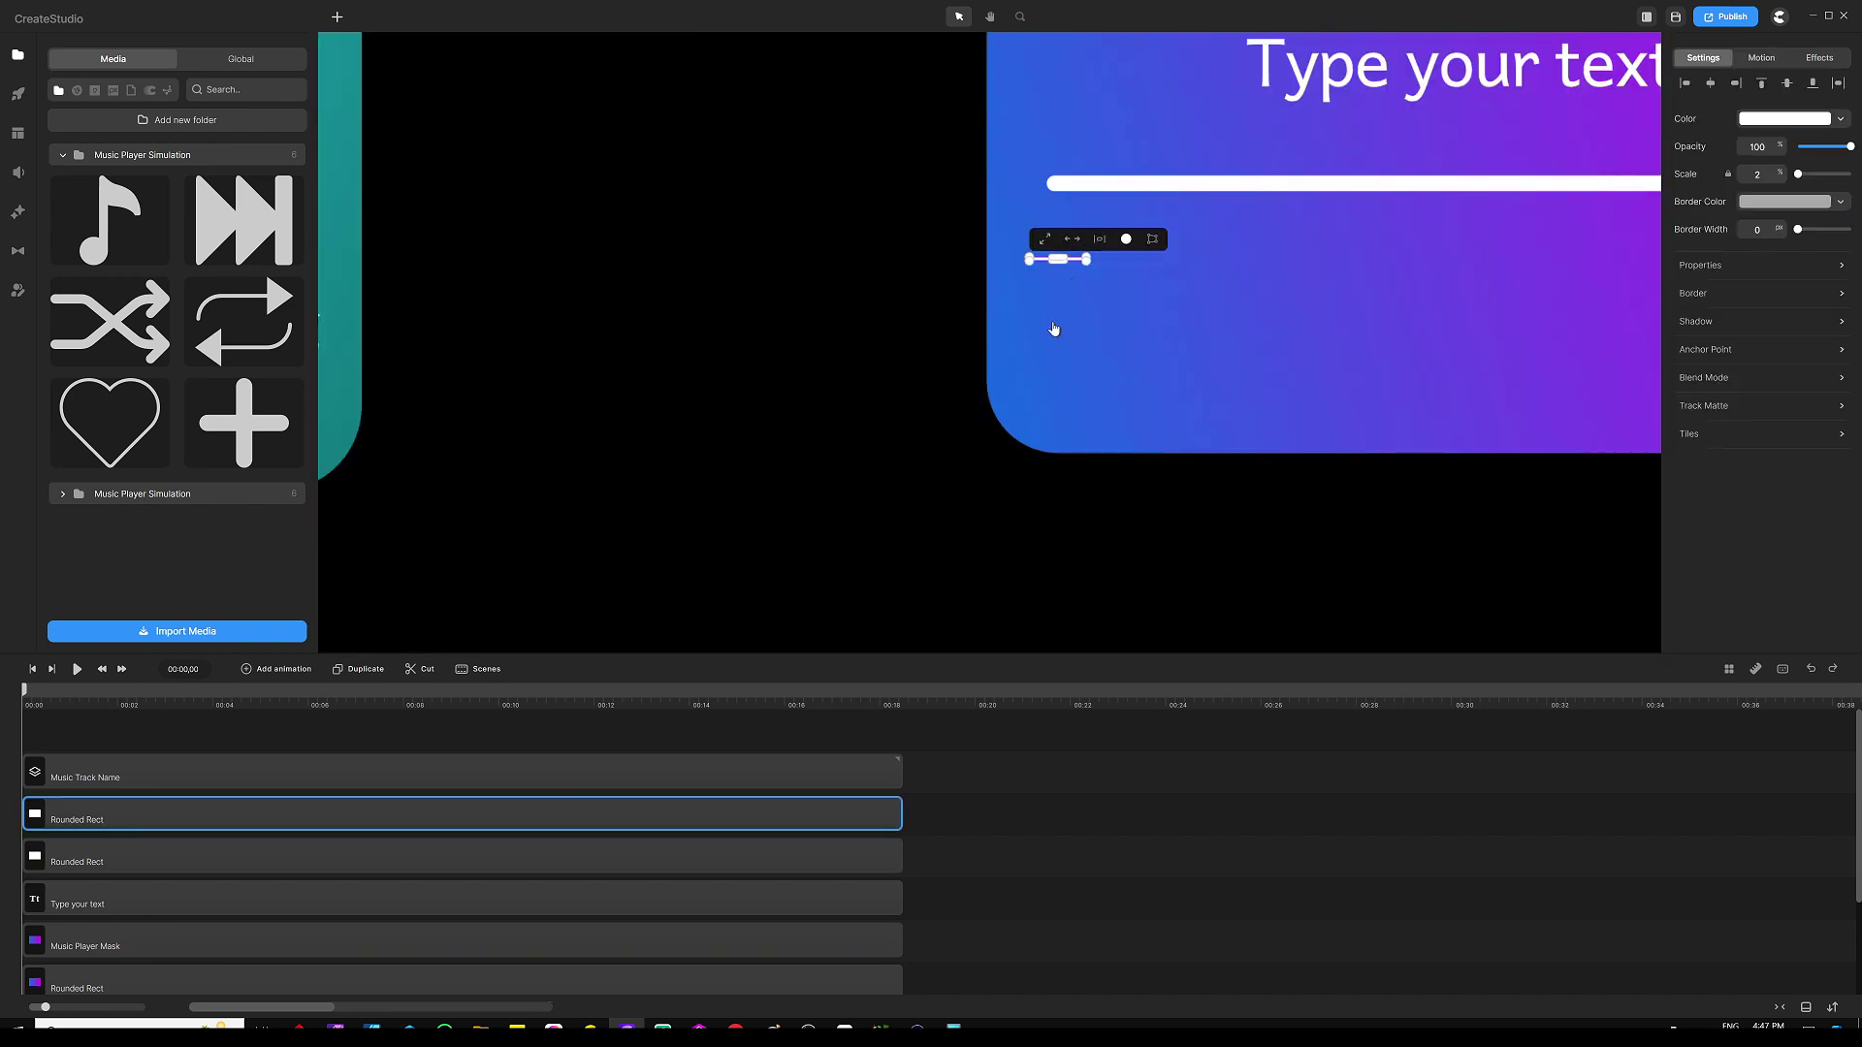
key(Right)
key(Right)
key(Right)
key(Right)
key(Up)
key(Up)
key(Up)
key(Up)
key(Up)
key(Up)
key(Up)
key(Up)
key(Up)
key(Up)
key(Up)
key(Up)
key(Up)
key(Up)
key(Up)
key(Up)
key(Up)
key(Up)
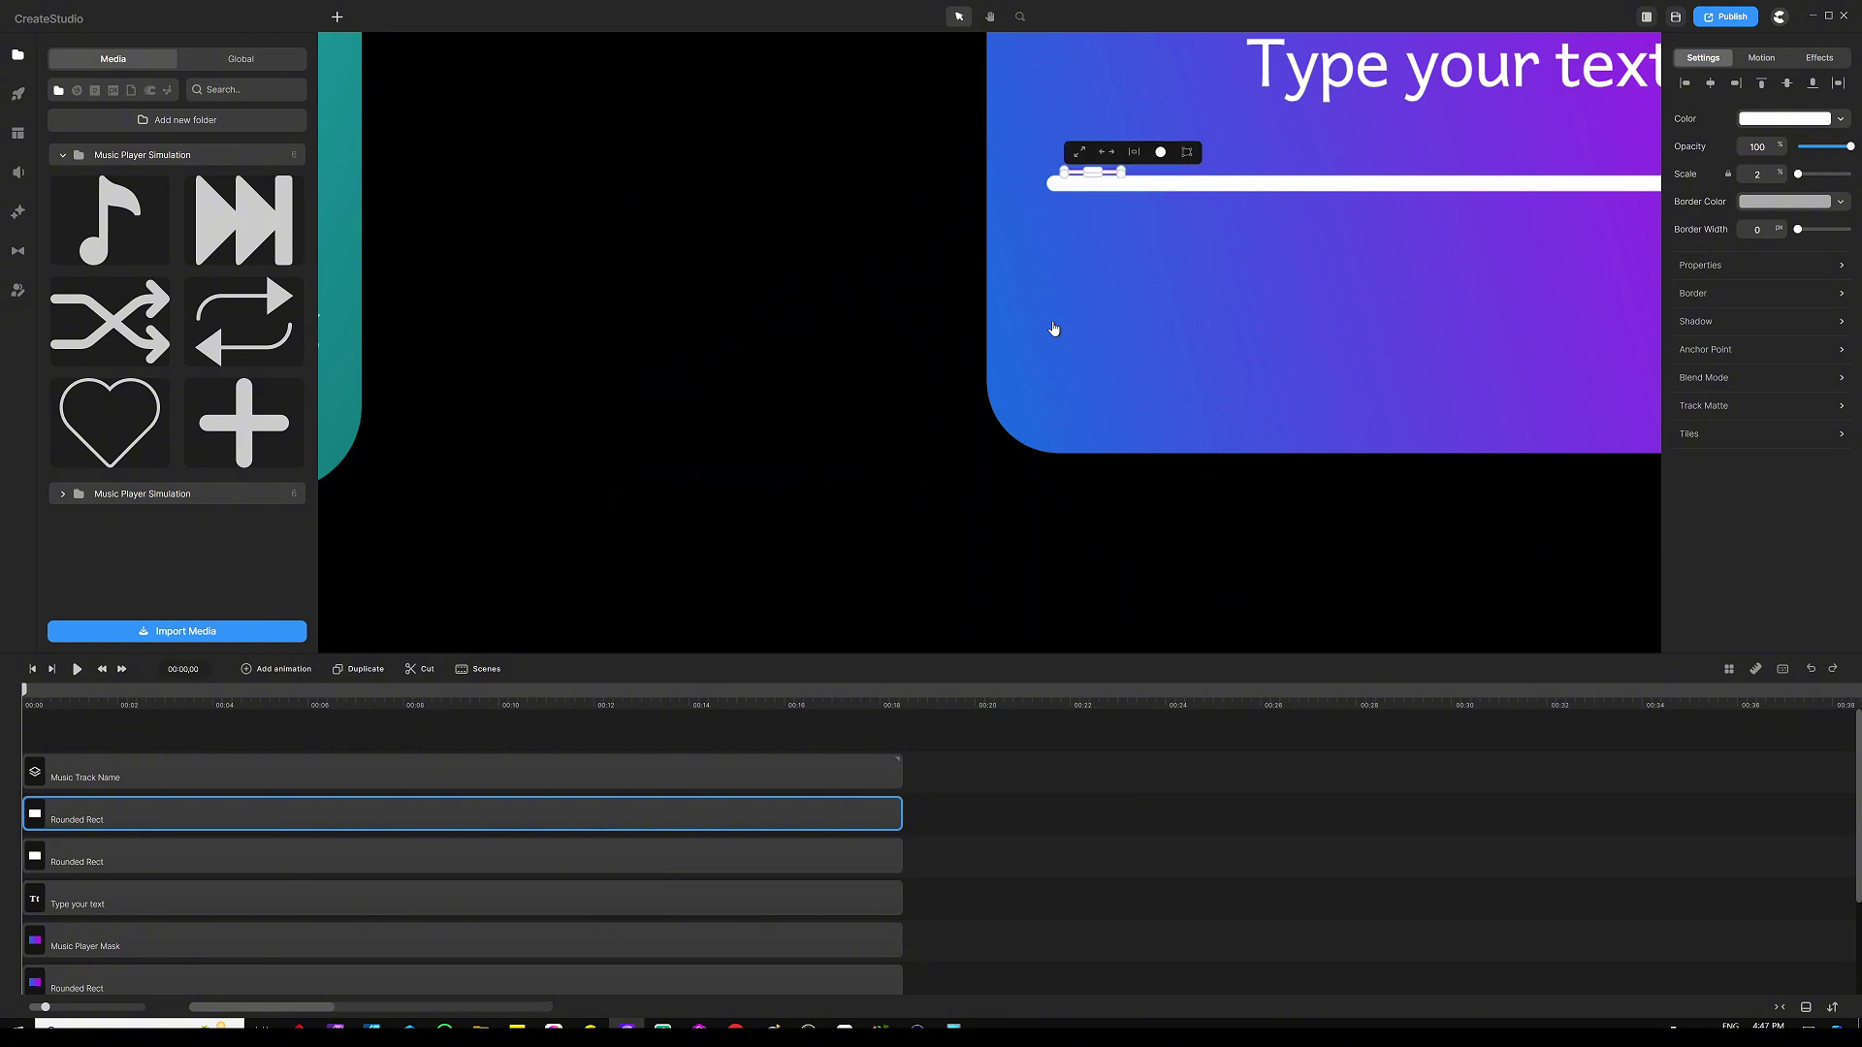
key(Up)
key(Up)
key(Left)
key(Left)
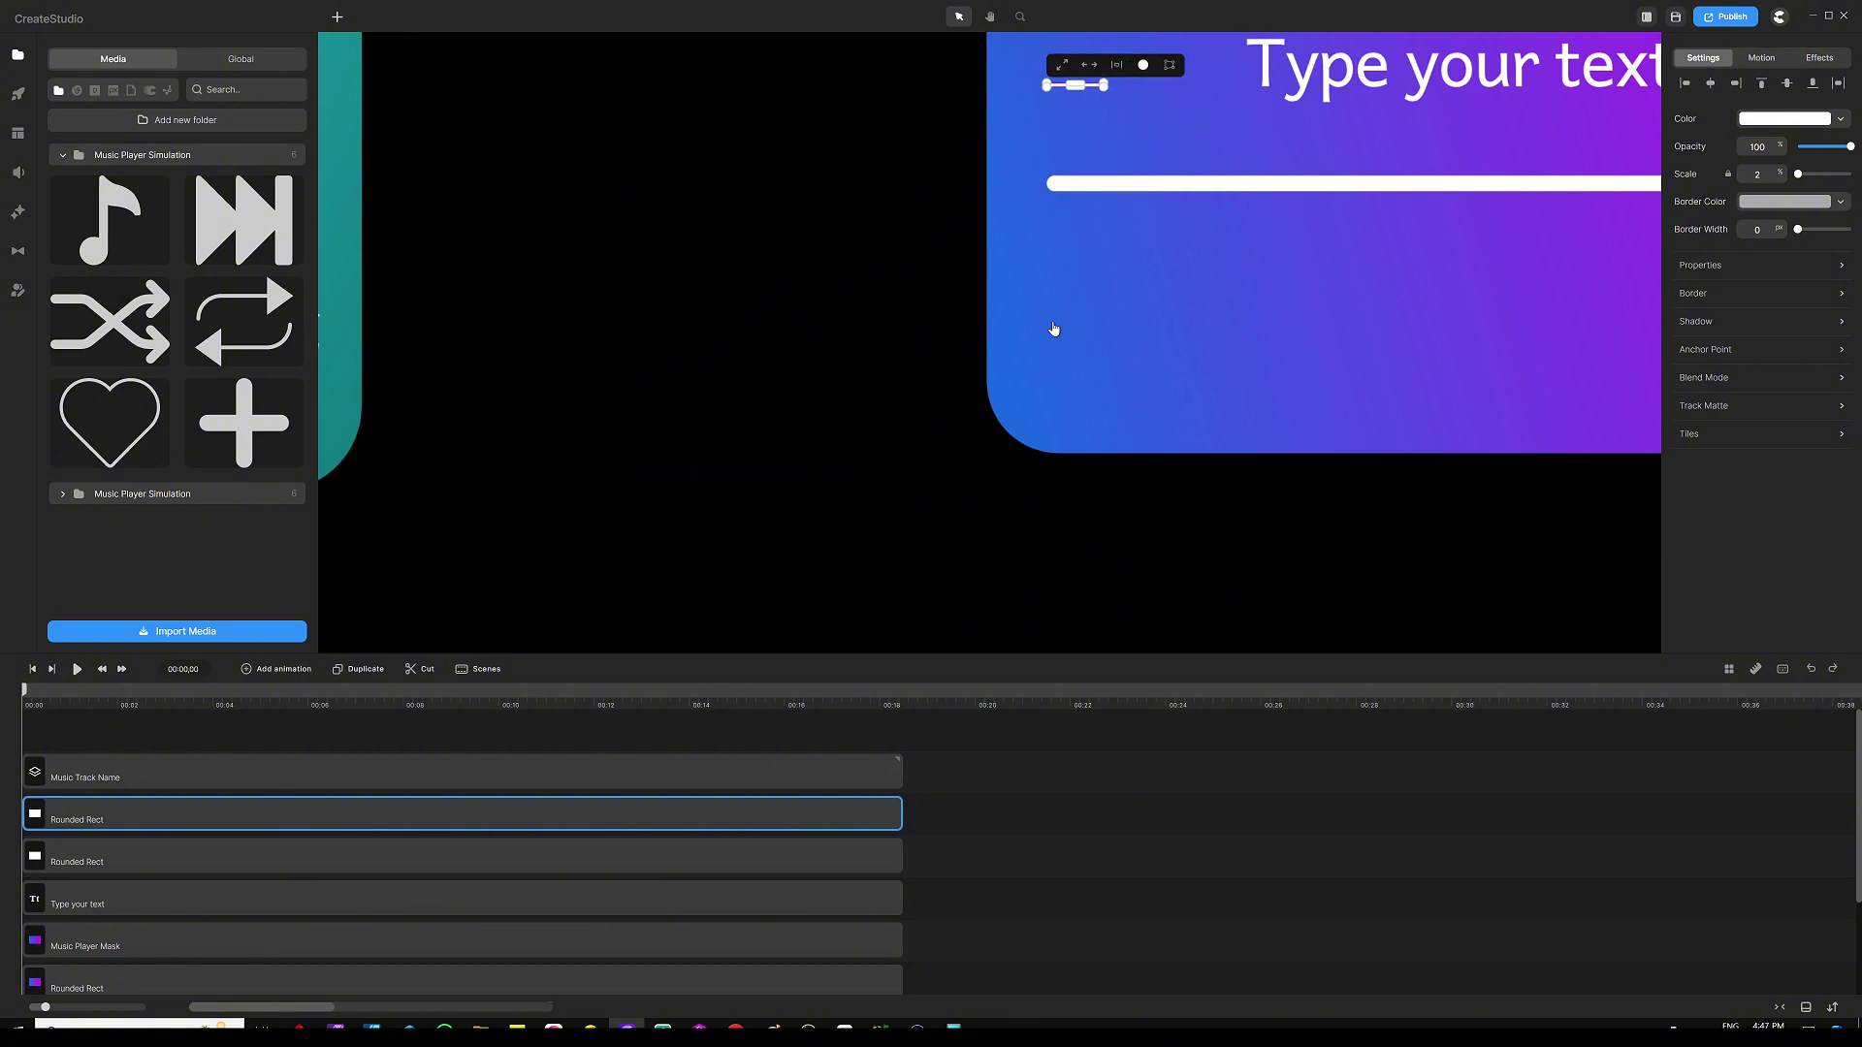
key(Left)
key(Left)
key(Right)
key(Right)
key(Up)
key(Up)
key(Left)
key(Left)
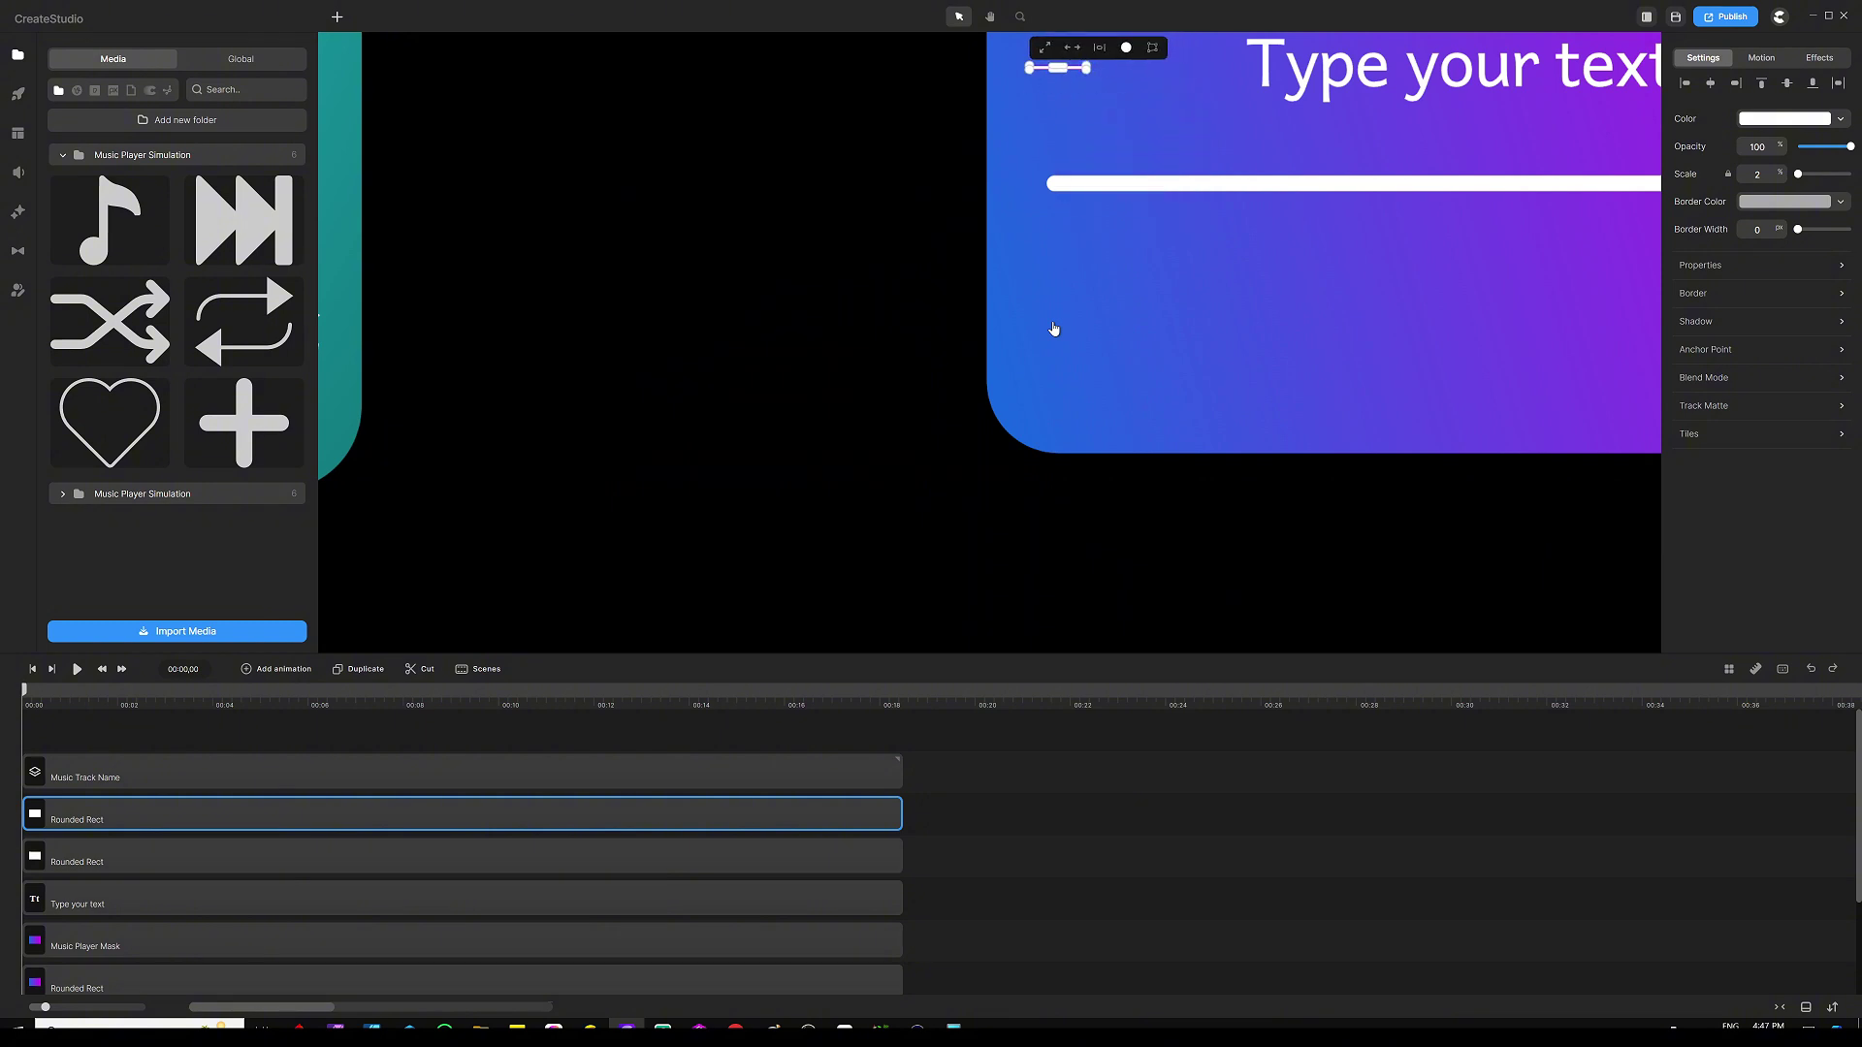
scroll(1054, 329, down, 5)
scroll(860, 392, up, 5)
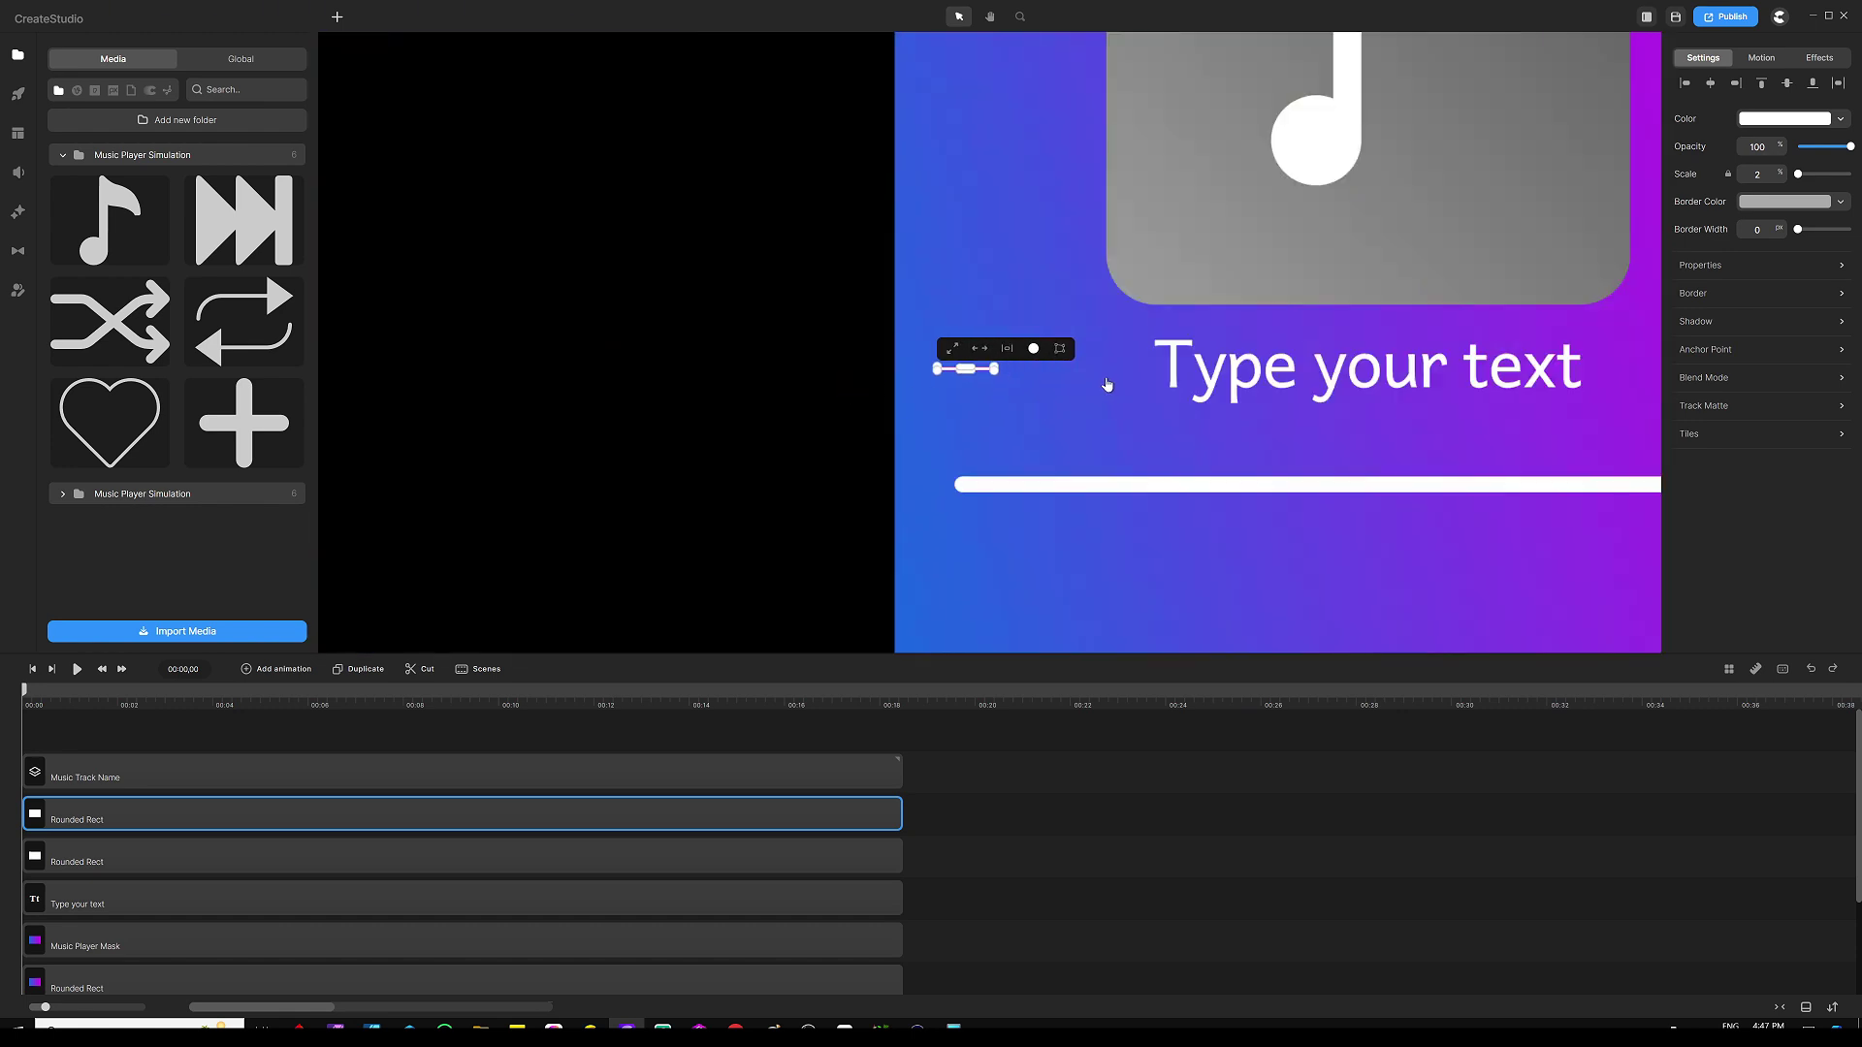
scroll(1004, 387, down, 5)
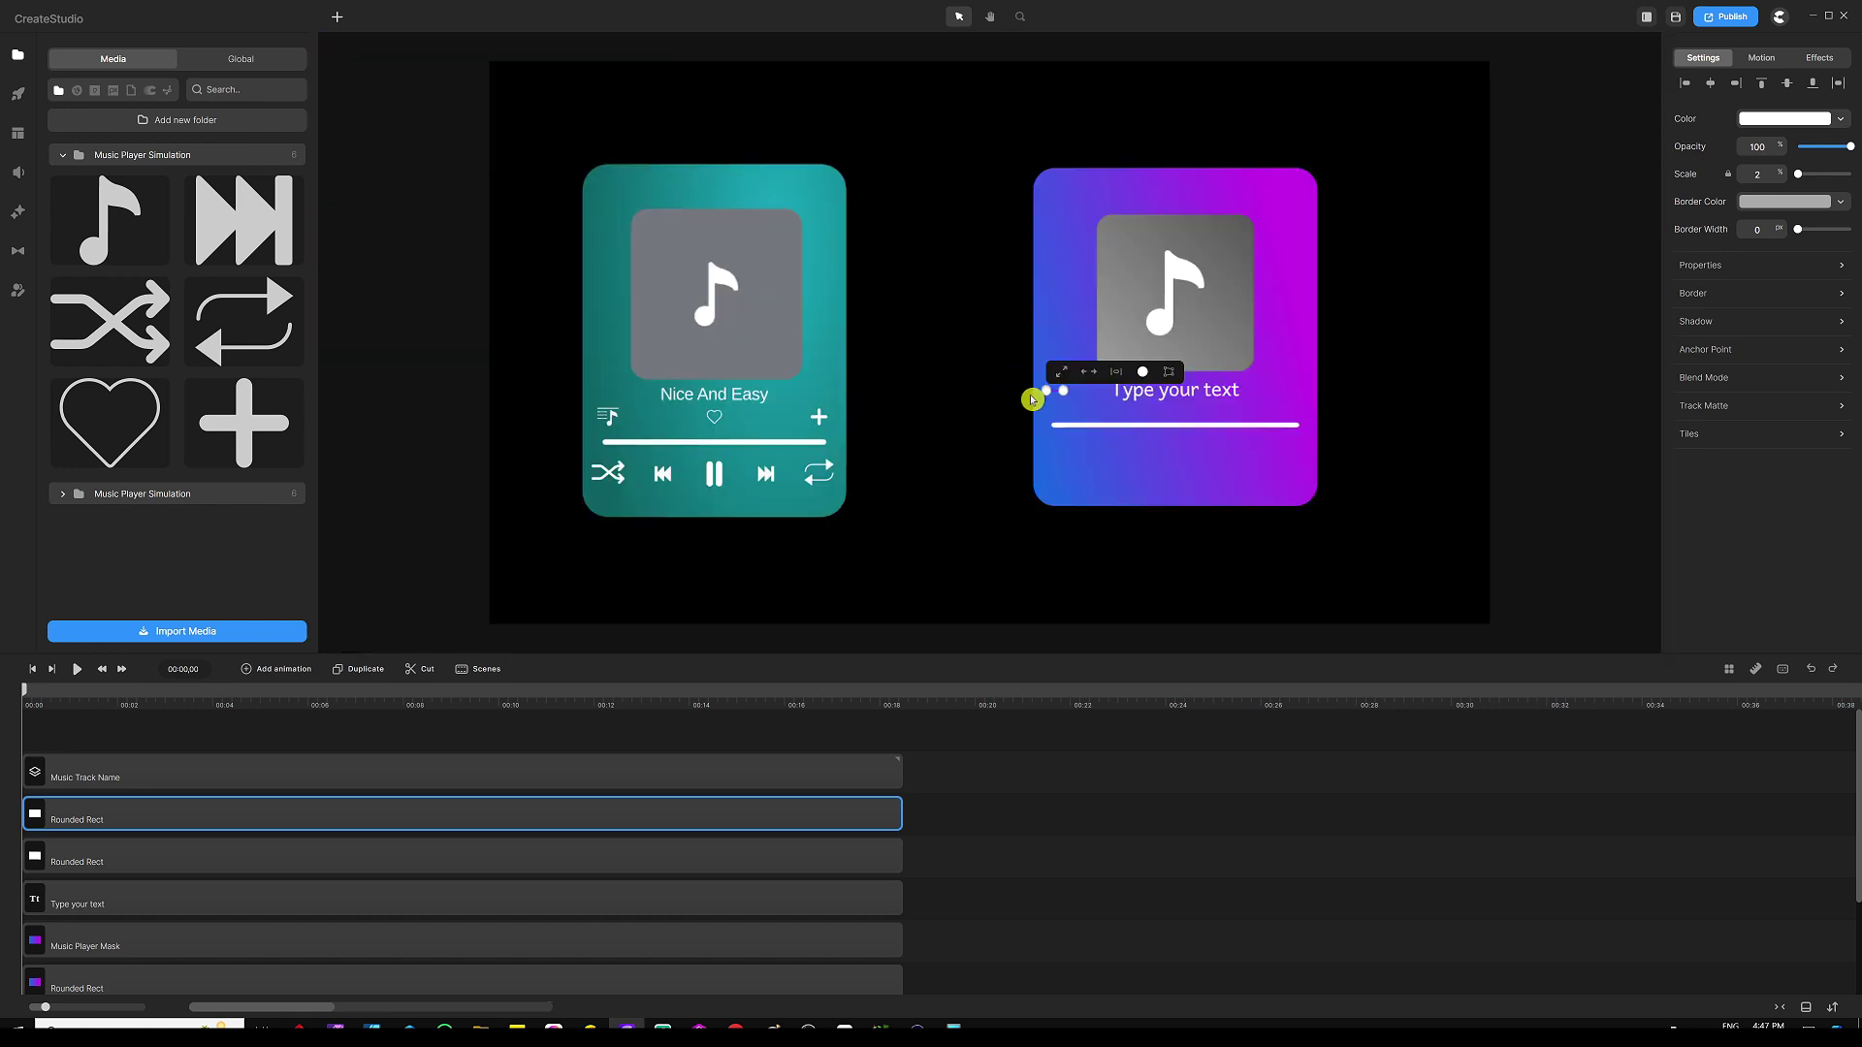
scroll(1070, 418, up, 5)
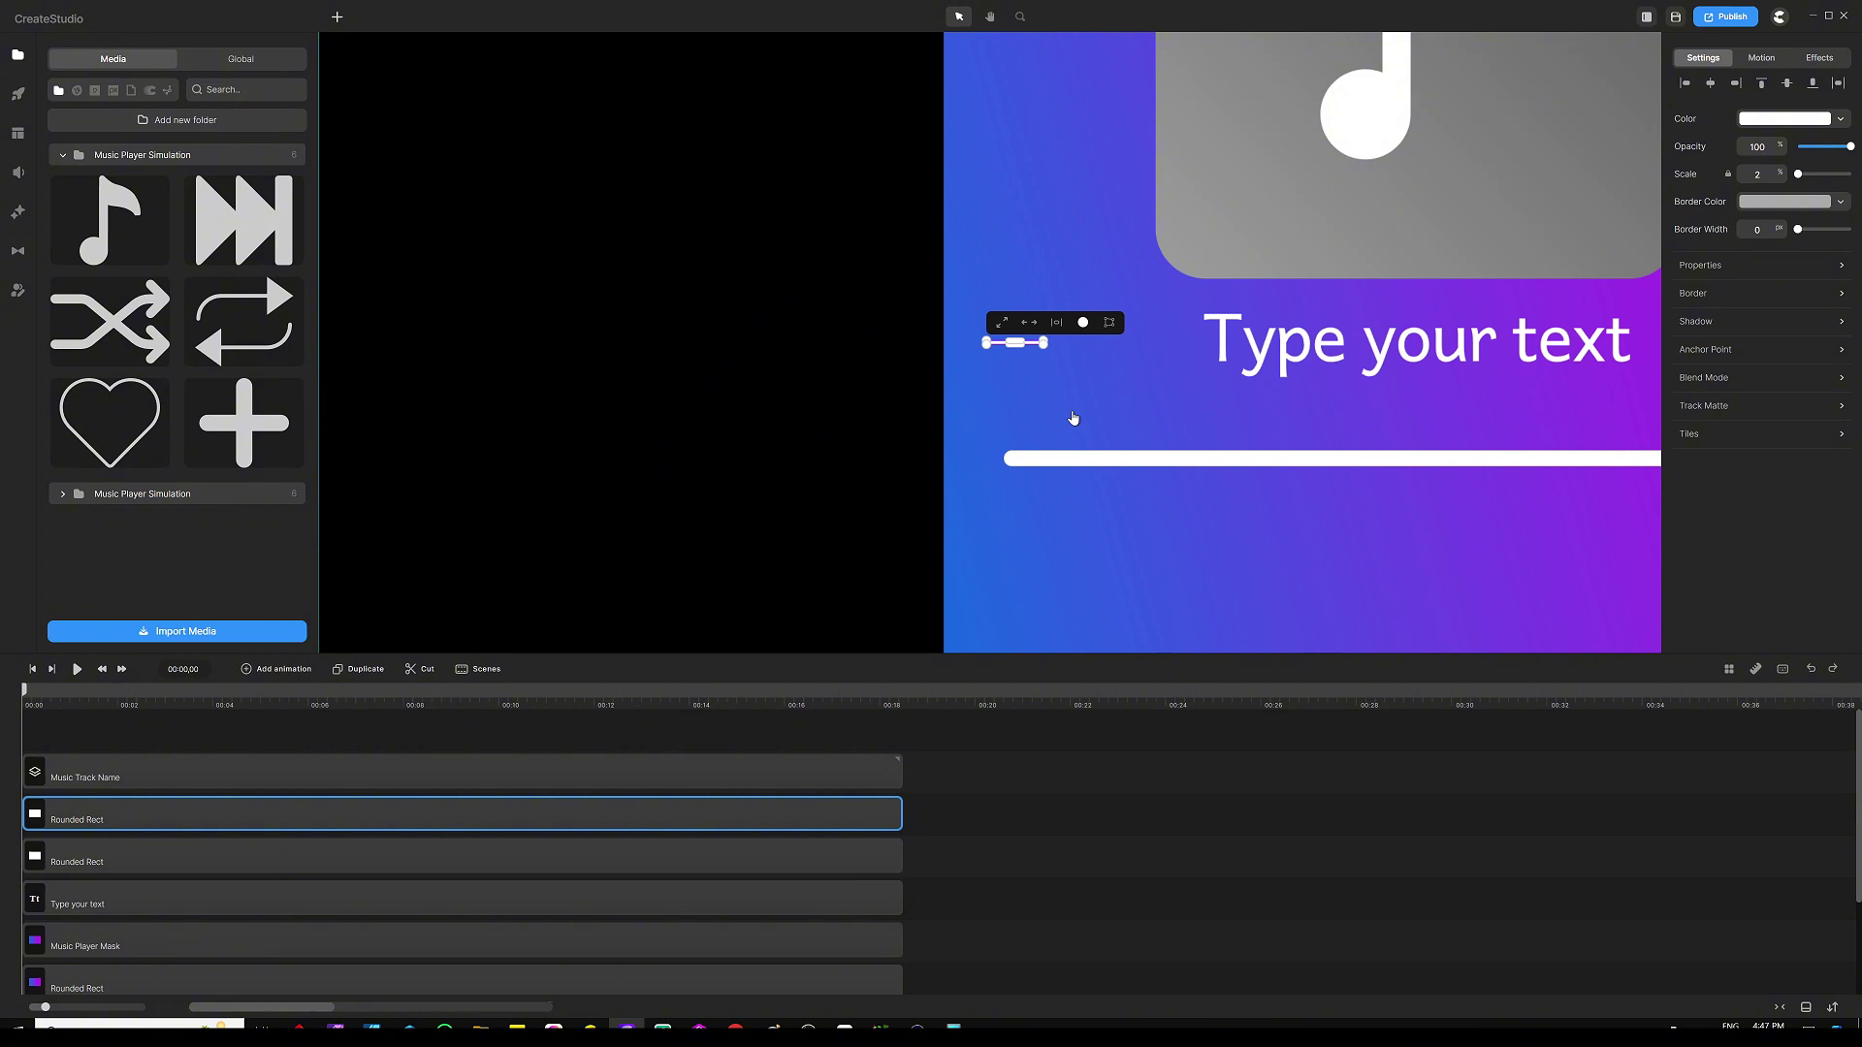
key(Down)
key(Down)
key(Down)
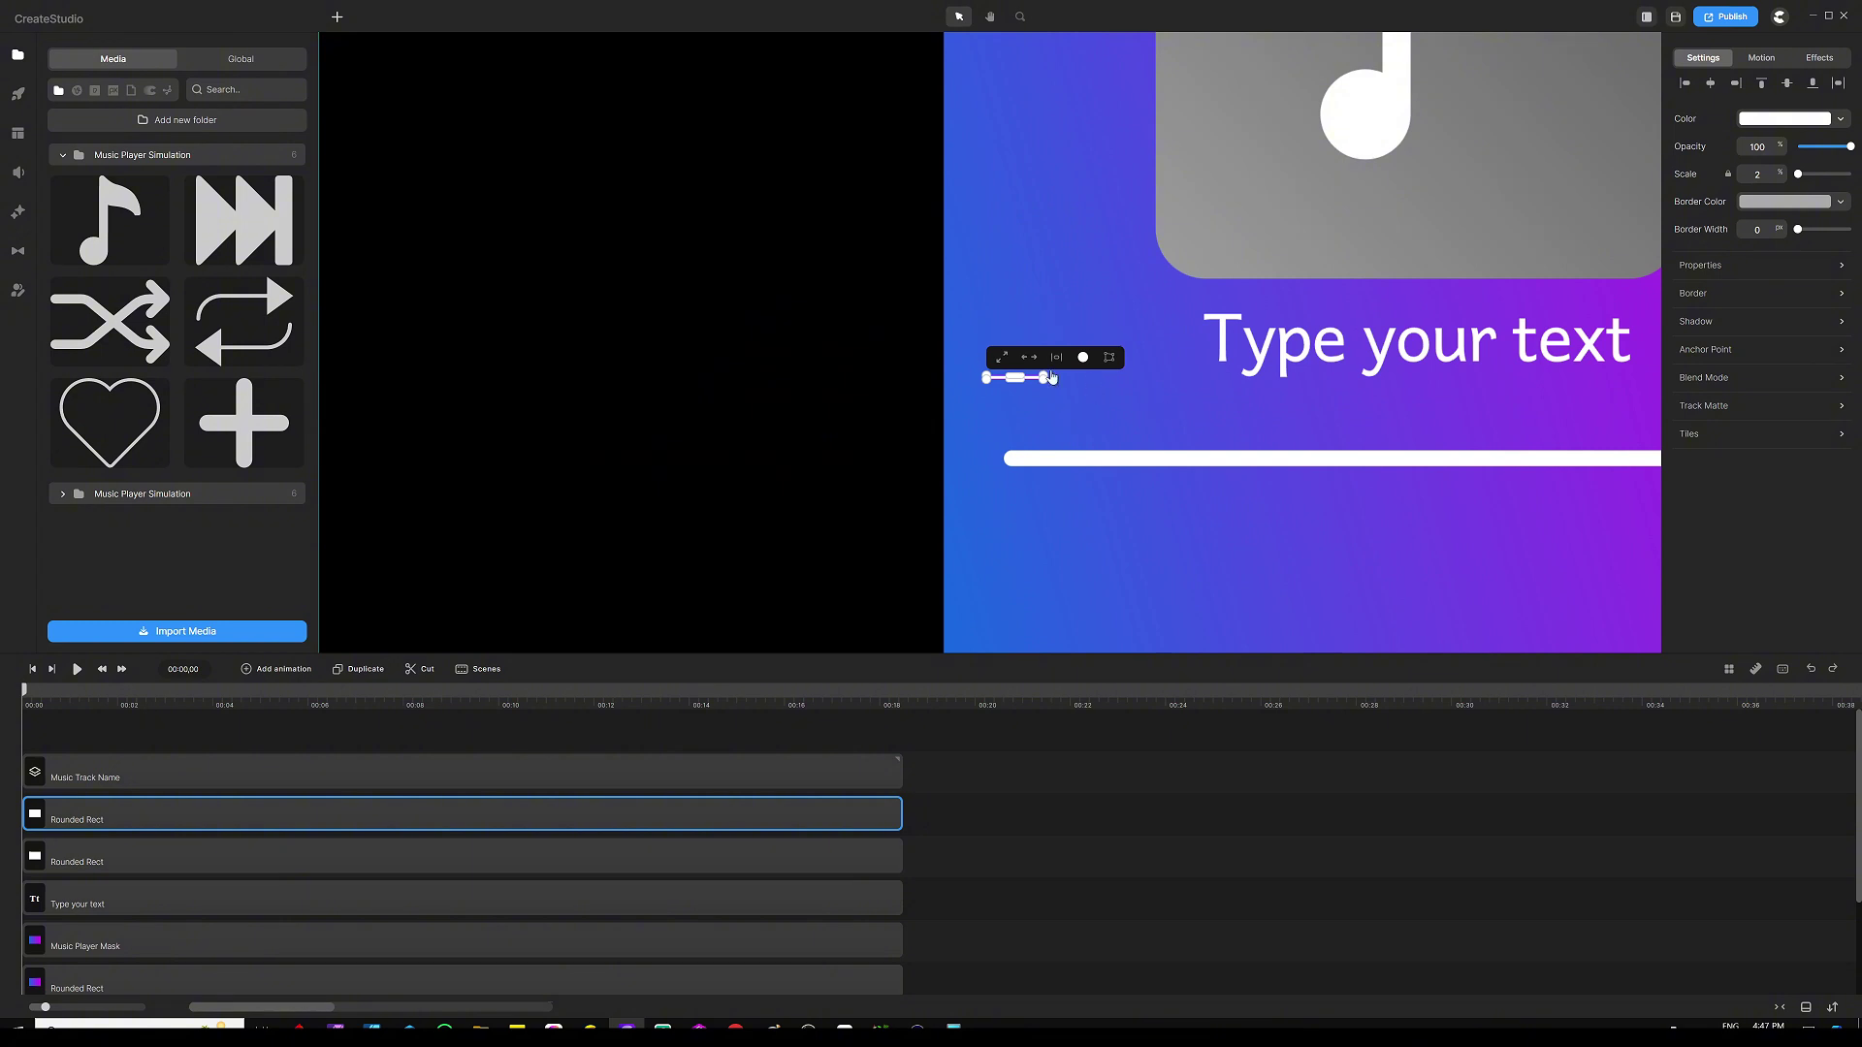
Step: Duplicate the tiny line, place the copy just below it and shorten the copy to 1% scale
scroll(1051, 378, up, 5)
key(ctrl+d)
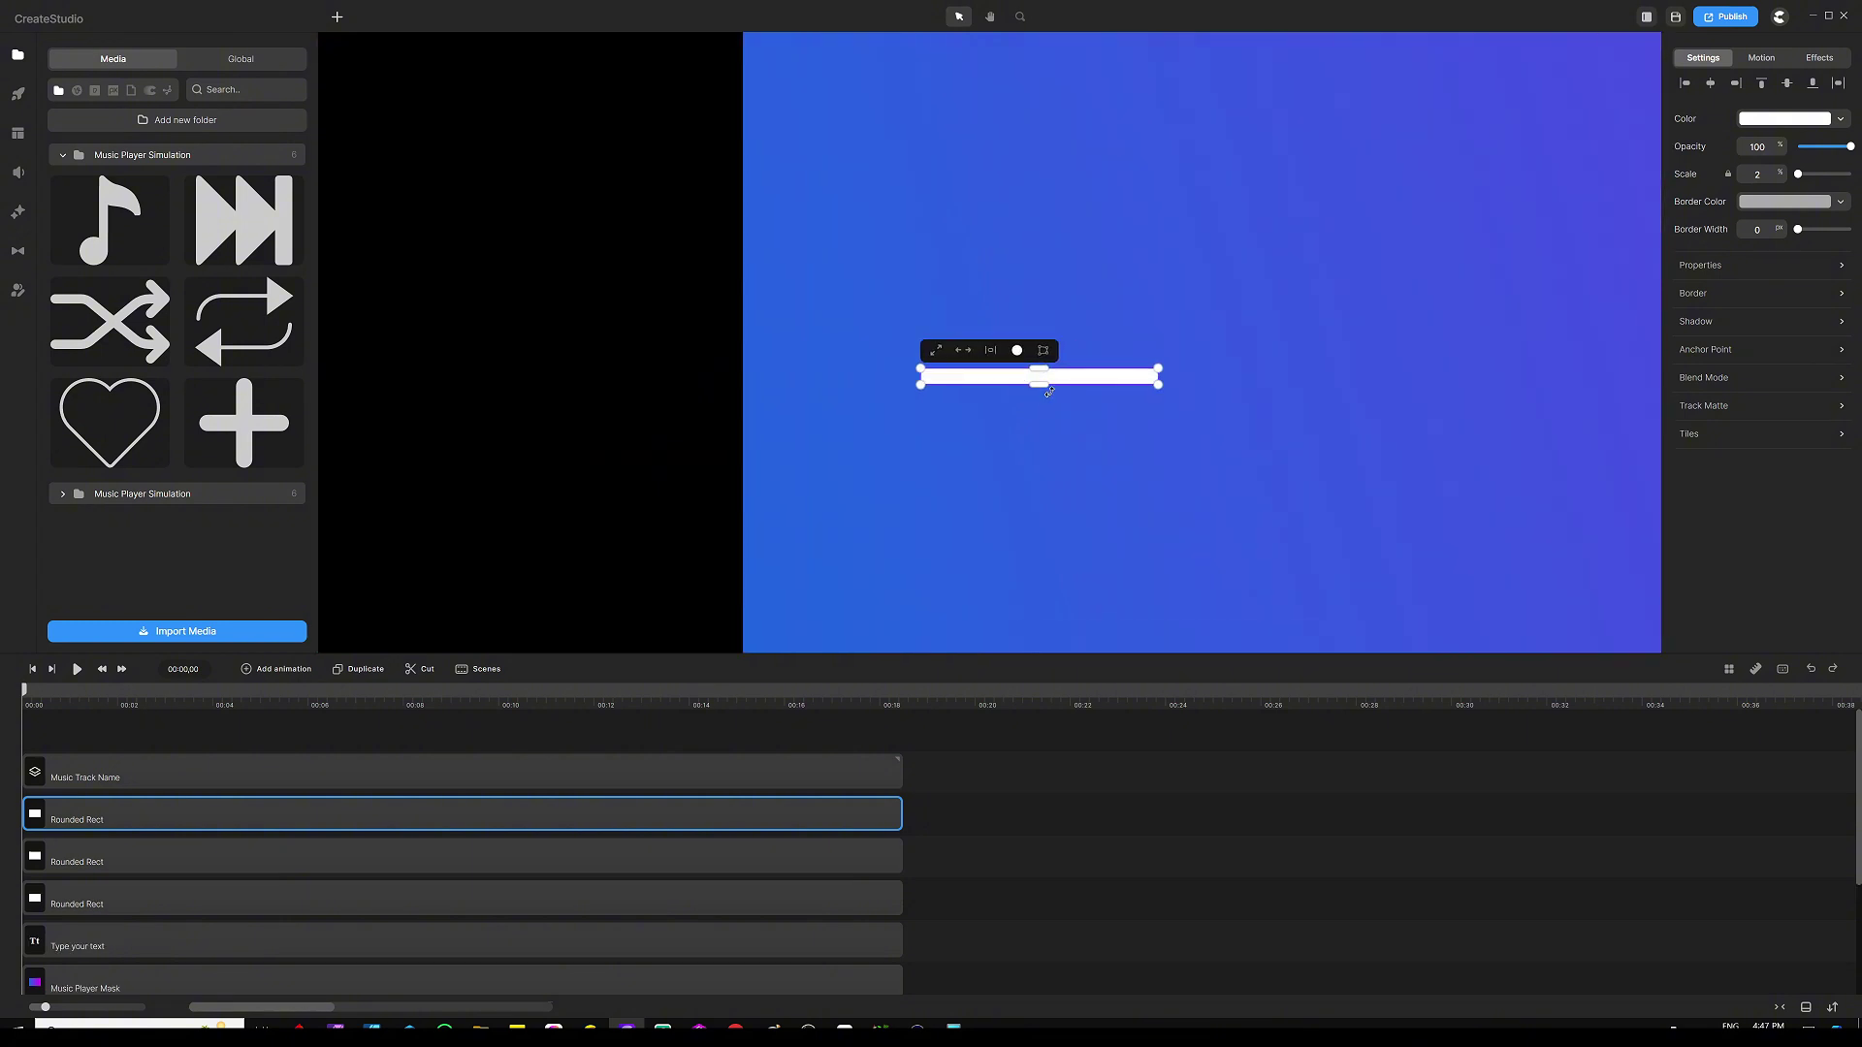
key(Down)
key(Down)
key(Down)
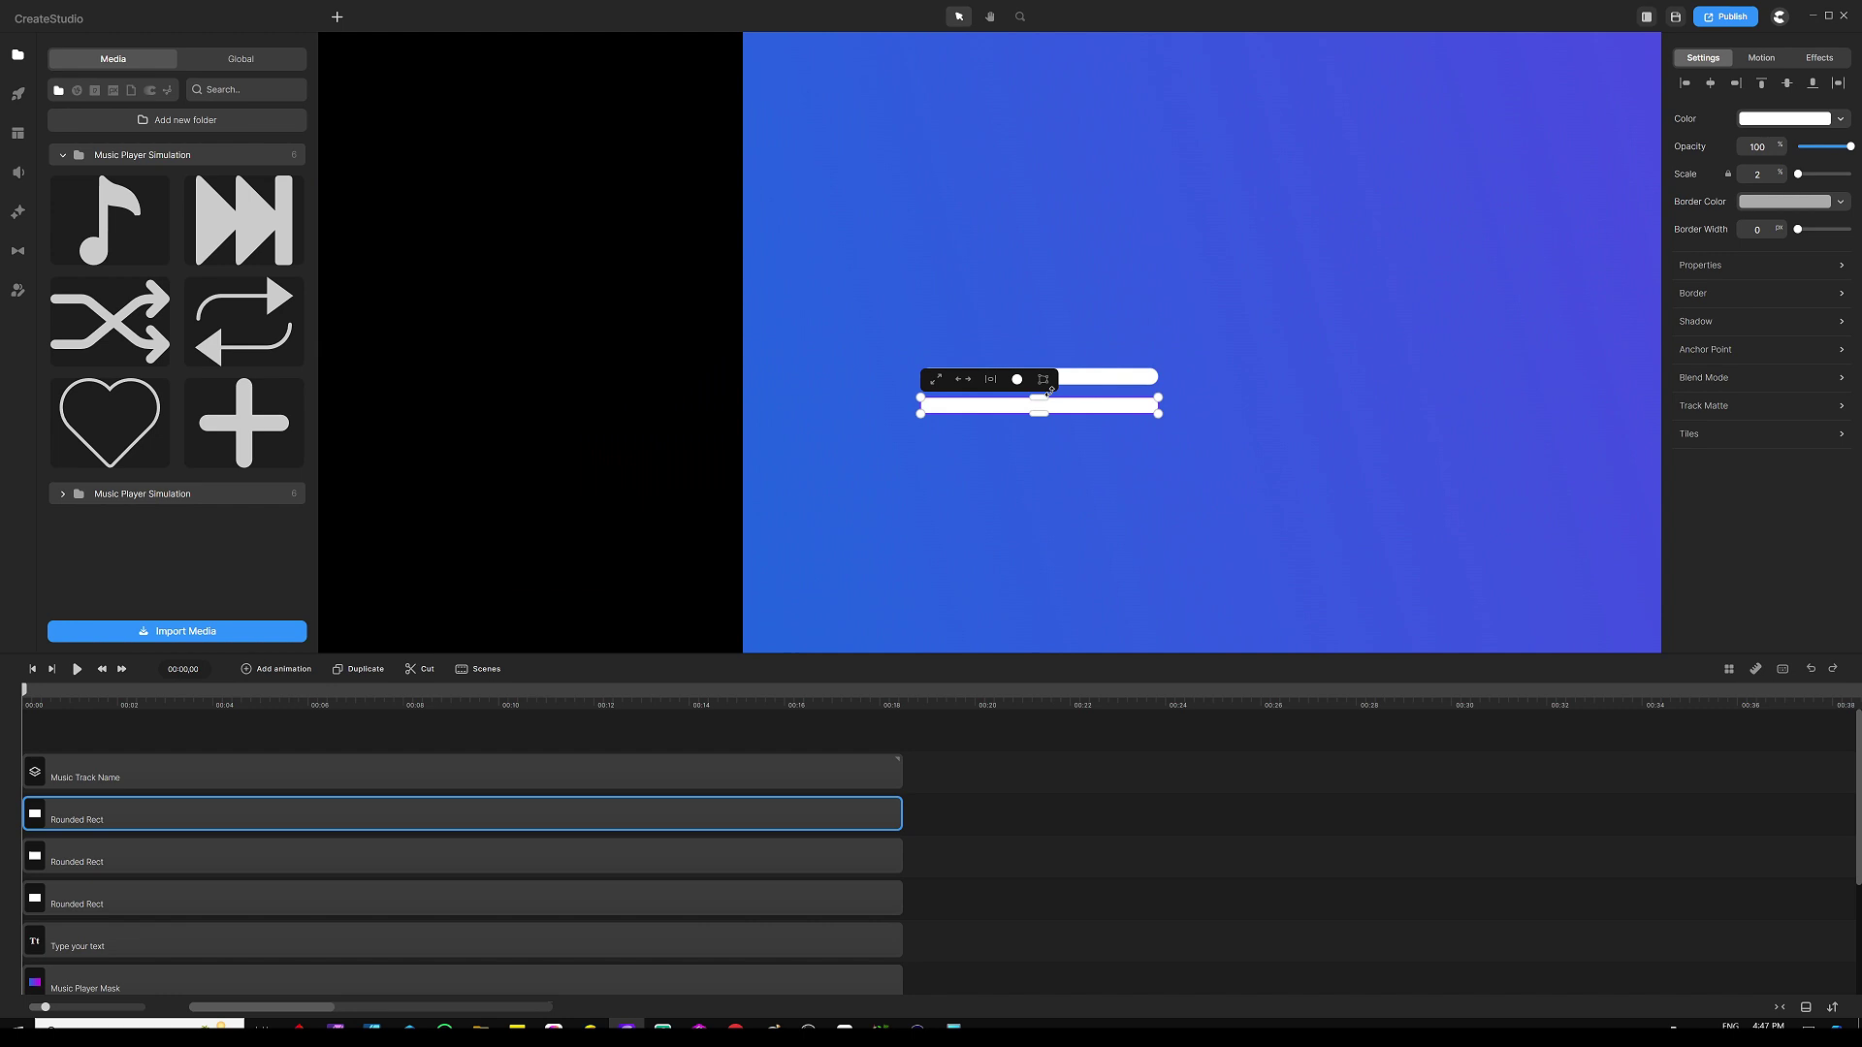
drag(1156, 408, 1068, 410)
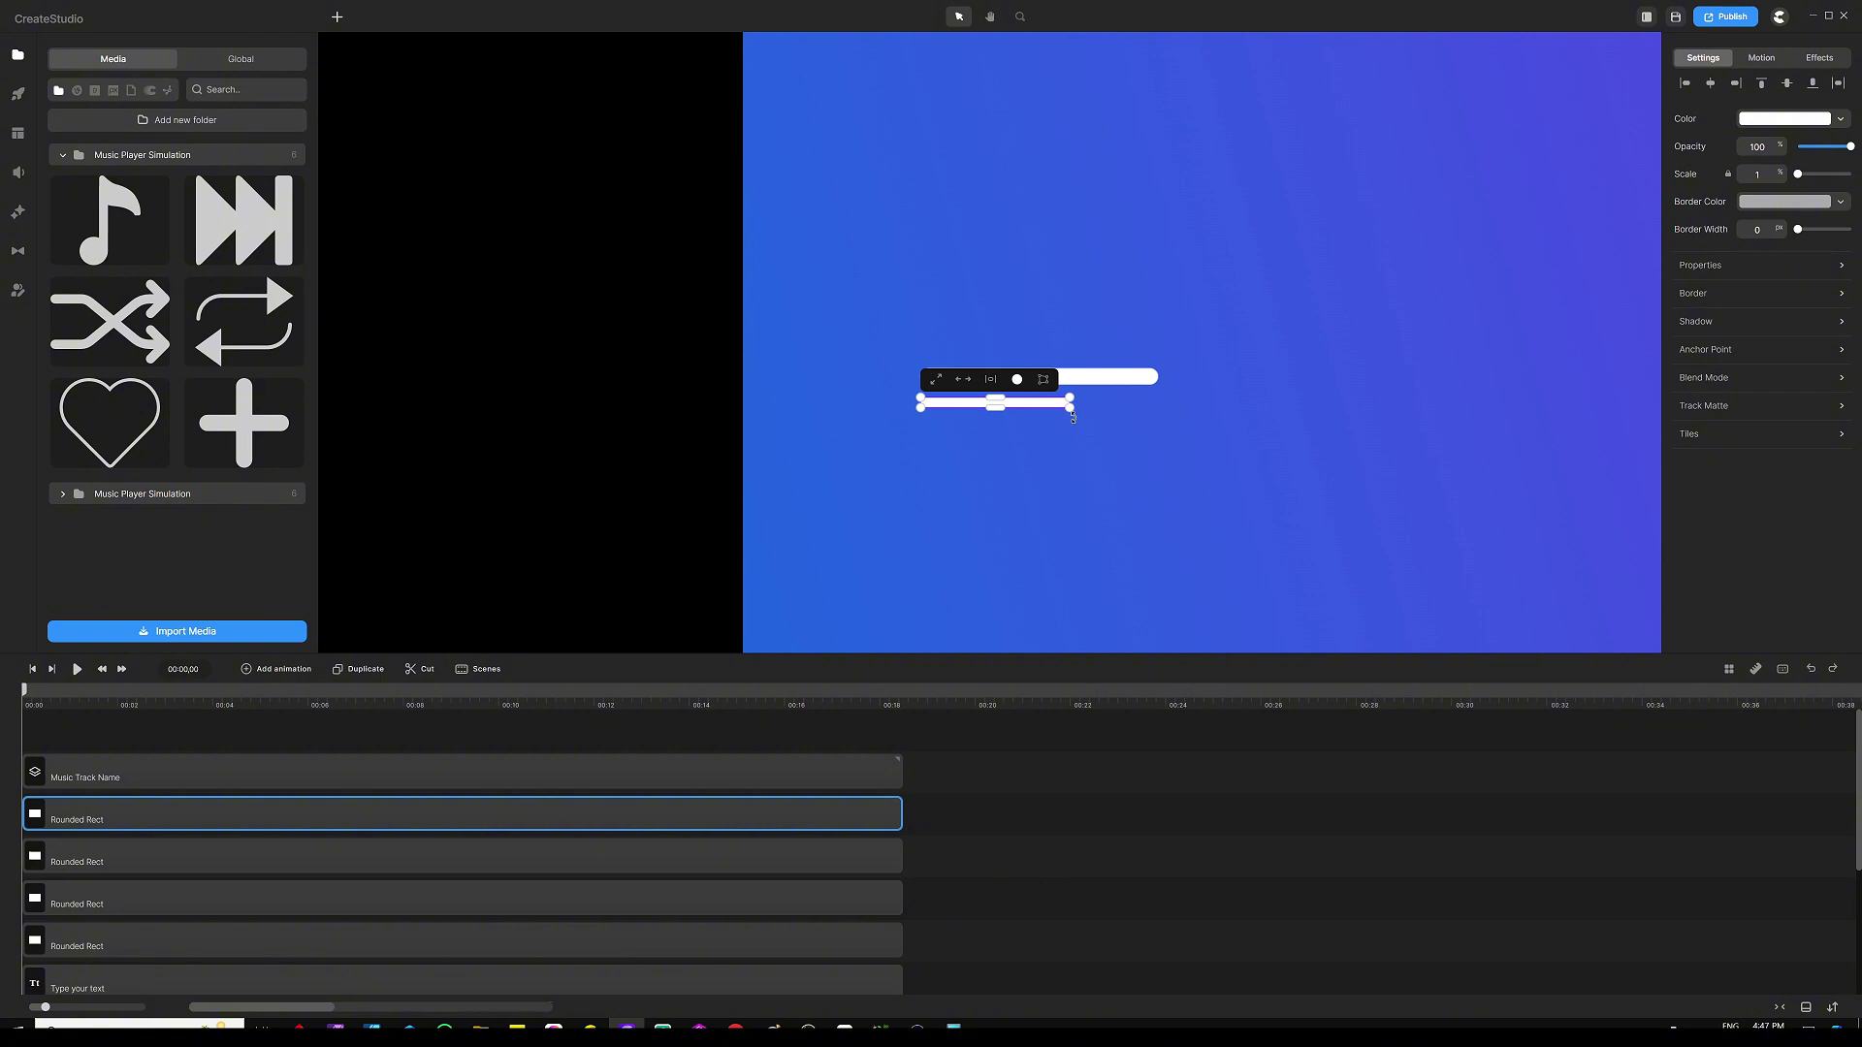
Step: Stack two more copies of the shorter line below it with even spacing
key(Down)
key(Down)
key(Down)
key(Down)
key(Down)
key(Down)
key(Down)
key(Down)
key(Down)
key(Down)
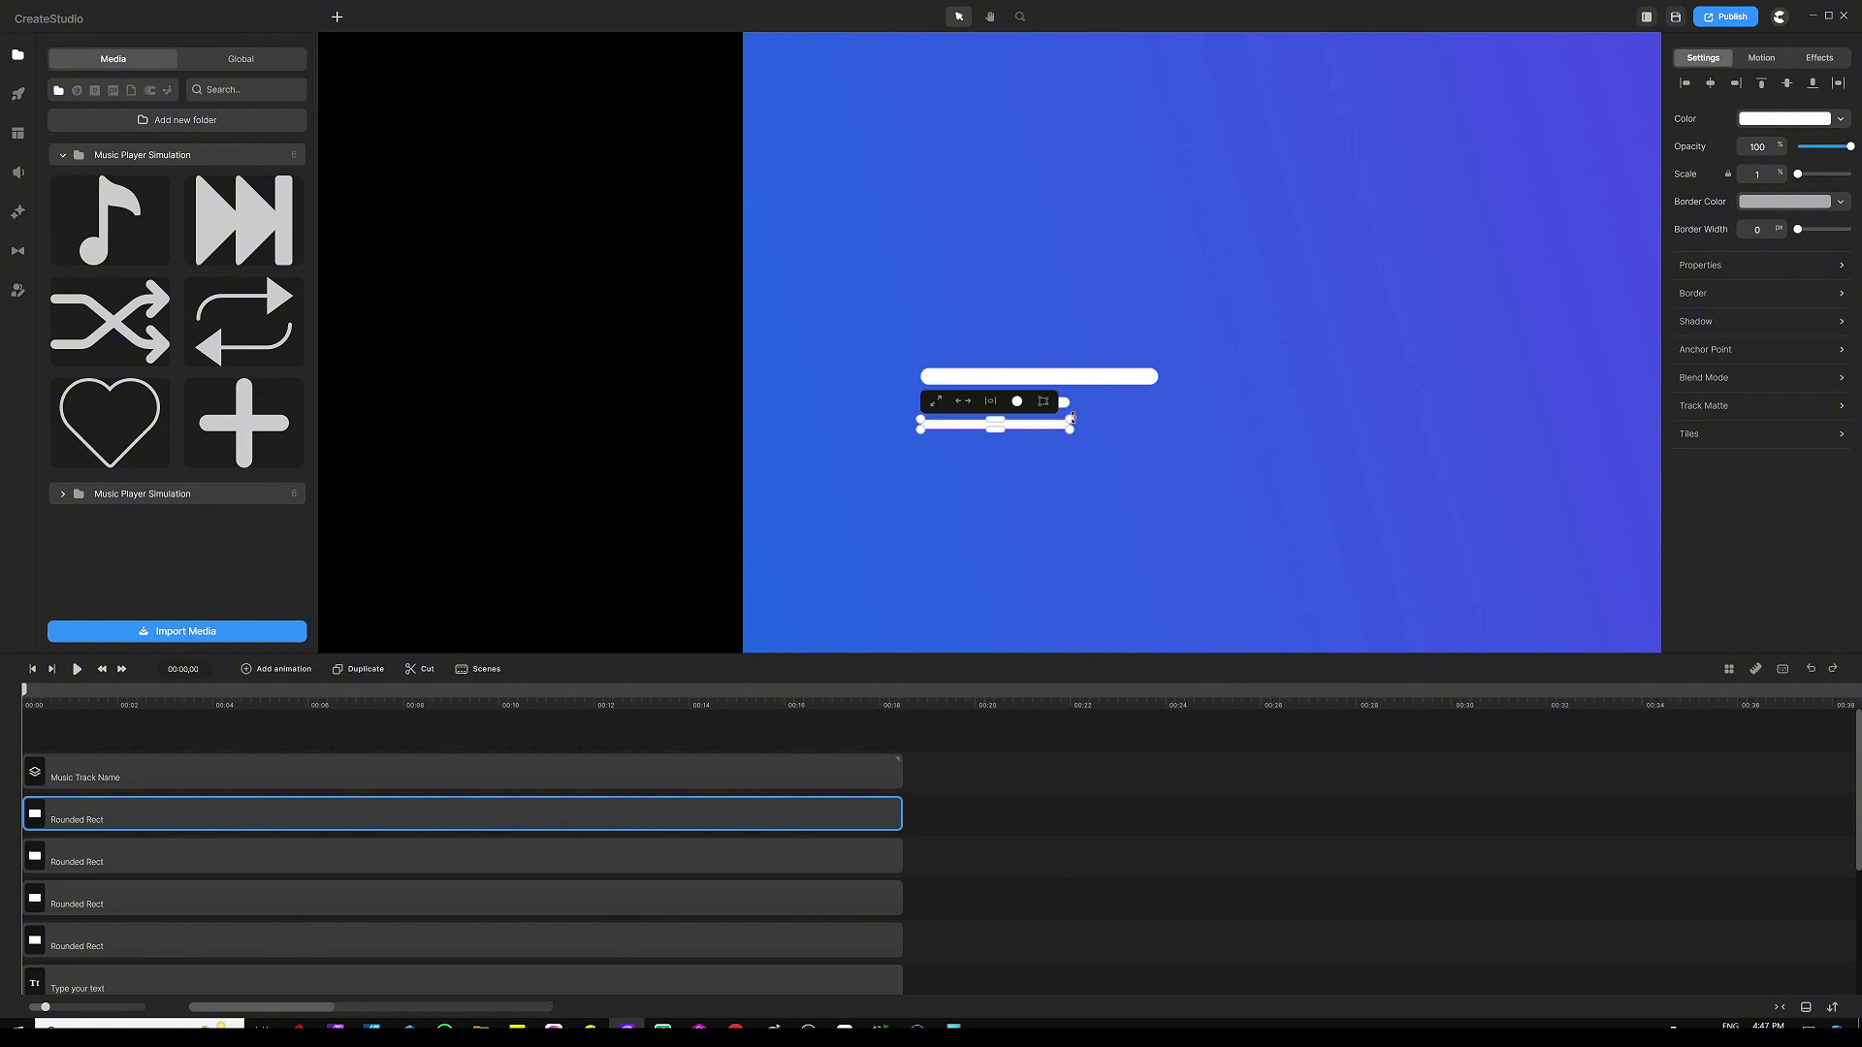
key(ctrl+d)
key(Down)
key(Down)
key(Down)
key(Down)
key(Down)
key(Down)
key(Down)
key(Down)
key(Down)
key(Down)
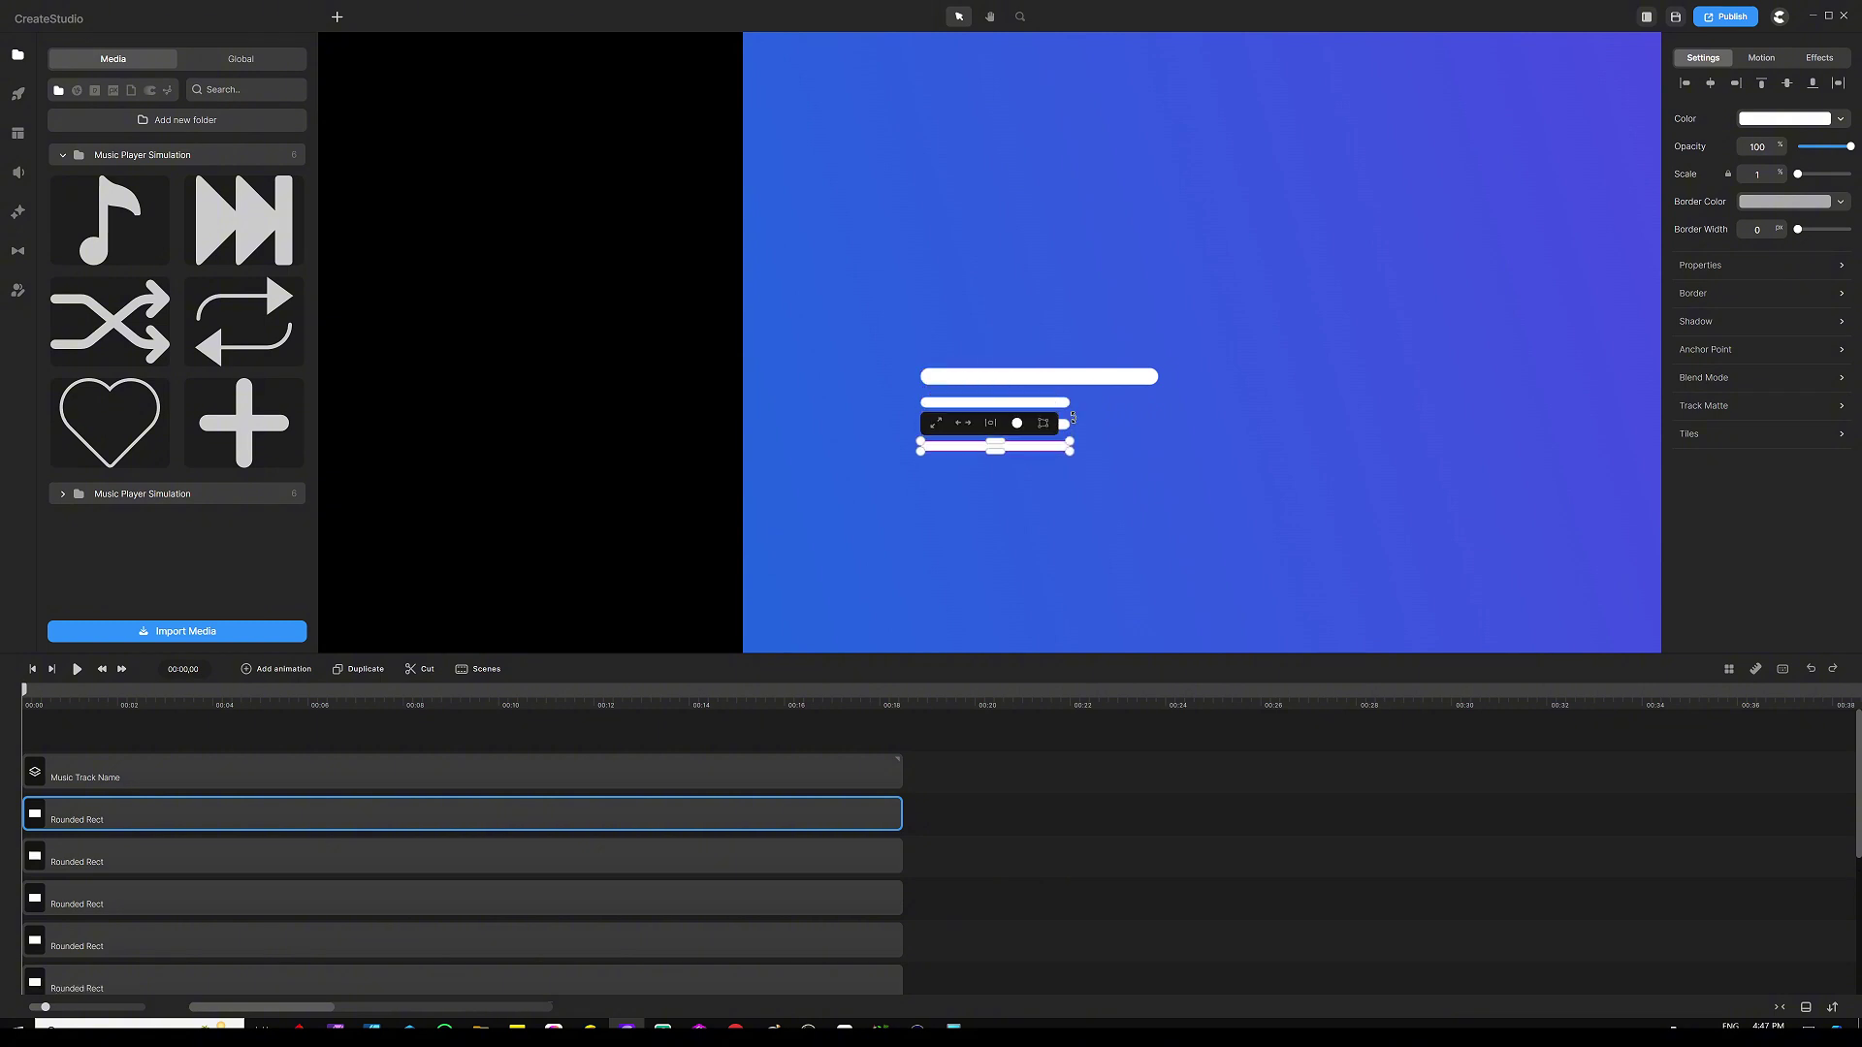
Step: Reduce the long top line's thickness so it is about as thin as the three shorter lines
click(627, 403)
click(1042, 374)
drag(1042, 370, 1042, 375)
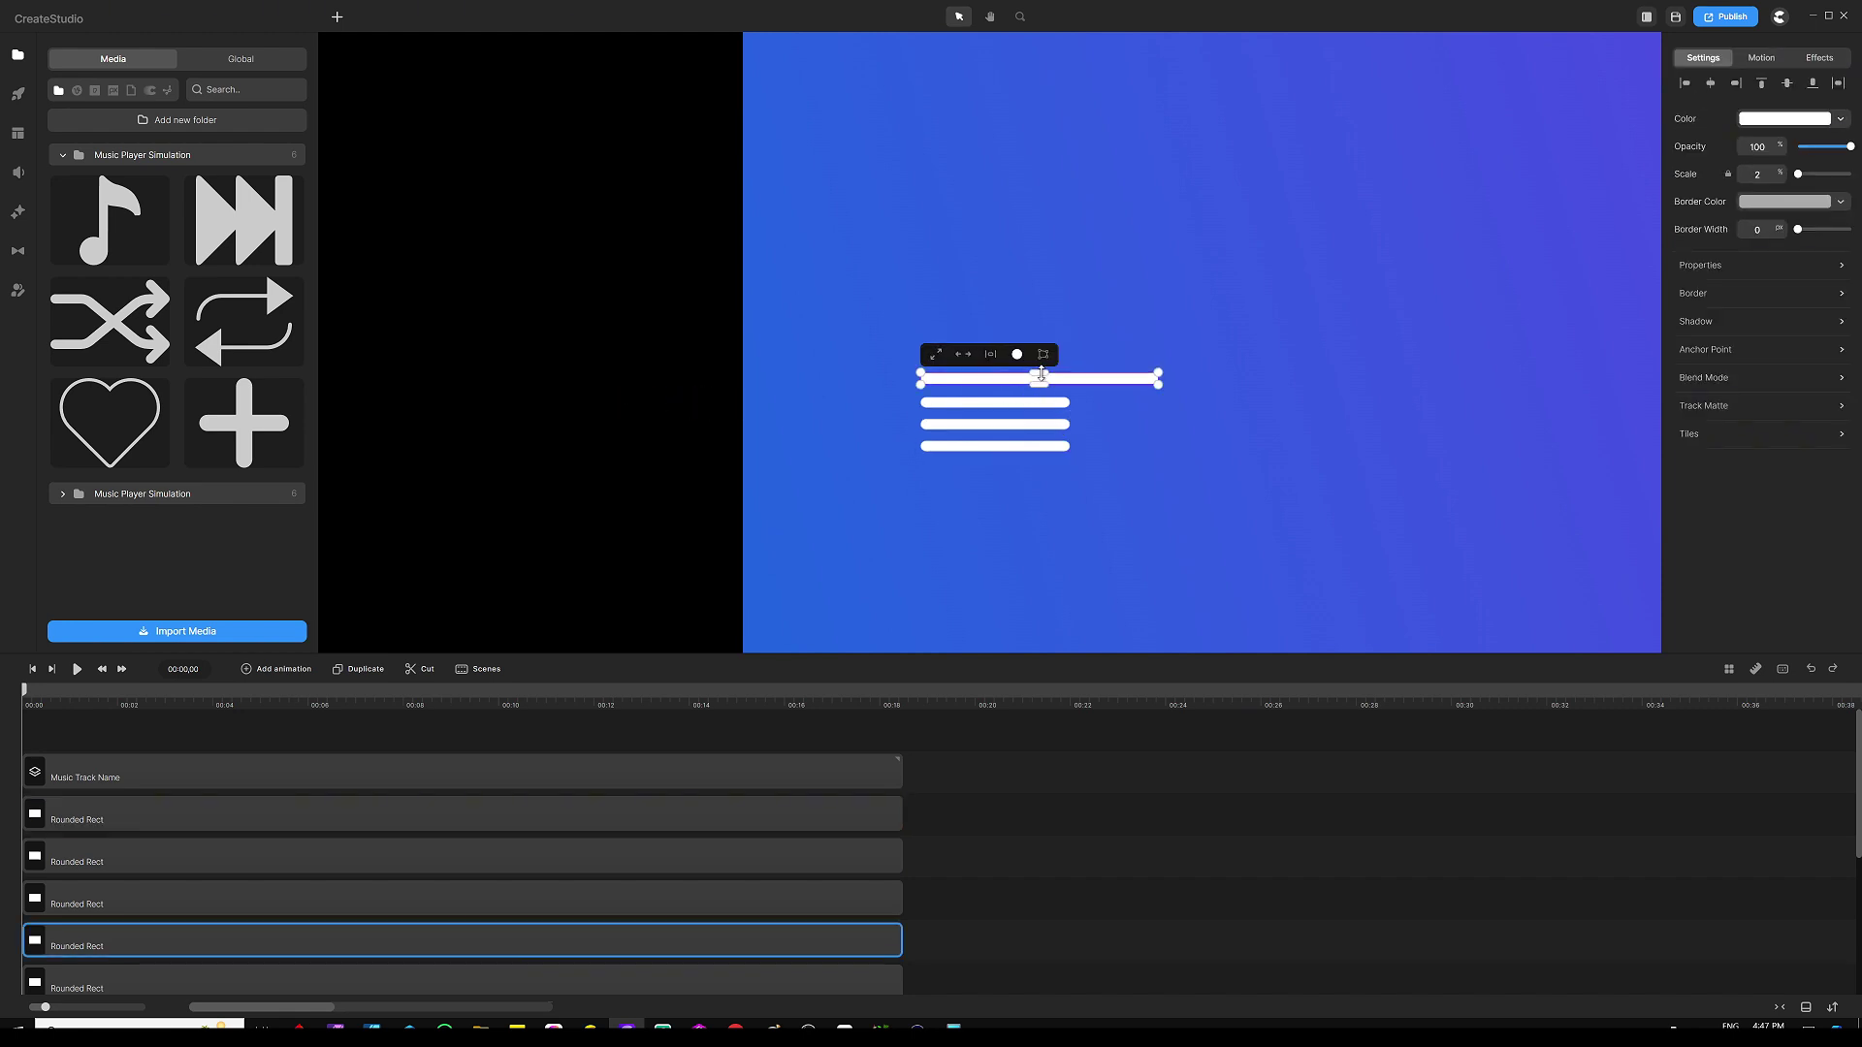
click(696, 354)
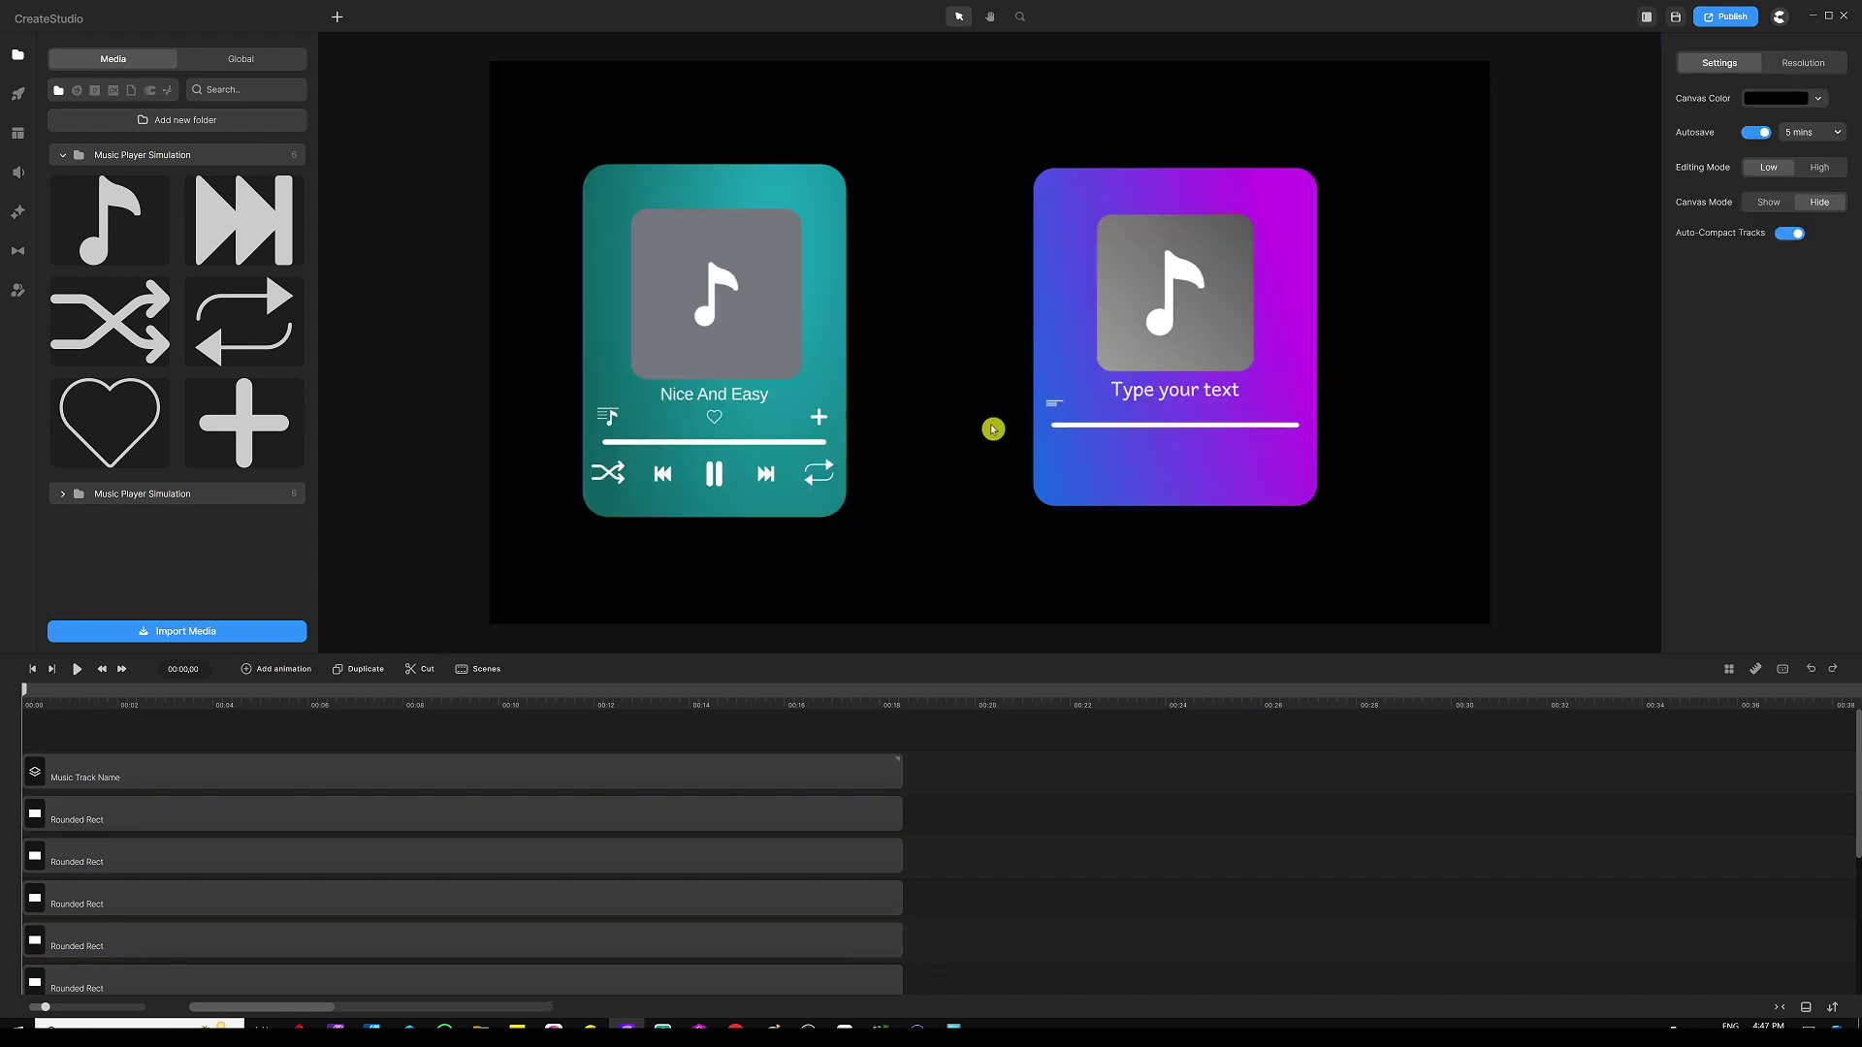
Step: Add the music note shape, shrink it to icon size and place it at the lower right of the stacked lines
drag(109, 219, 937, 291)
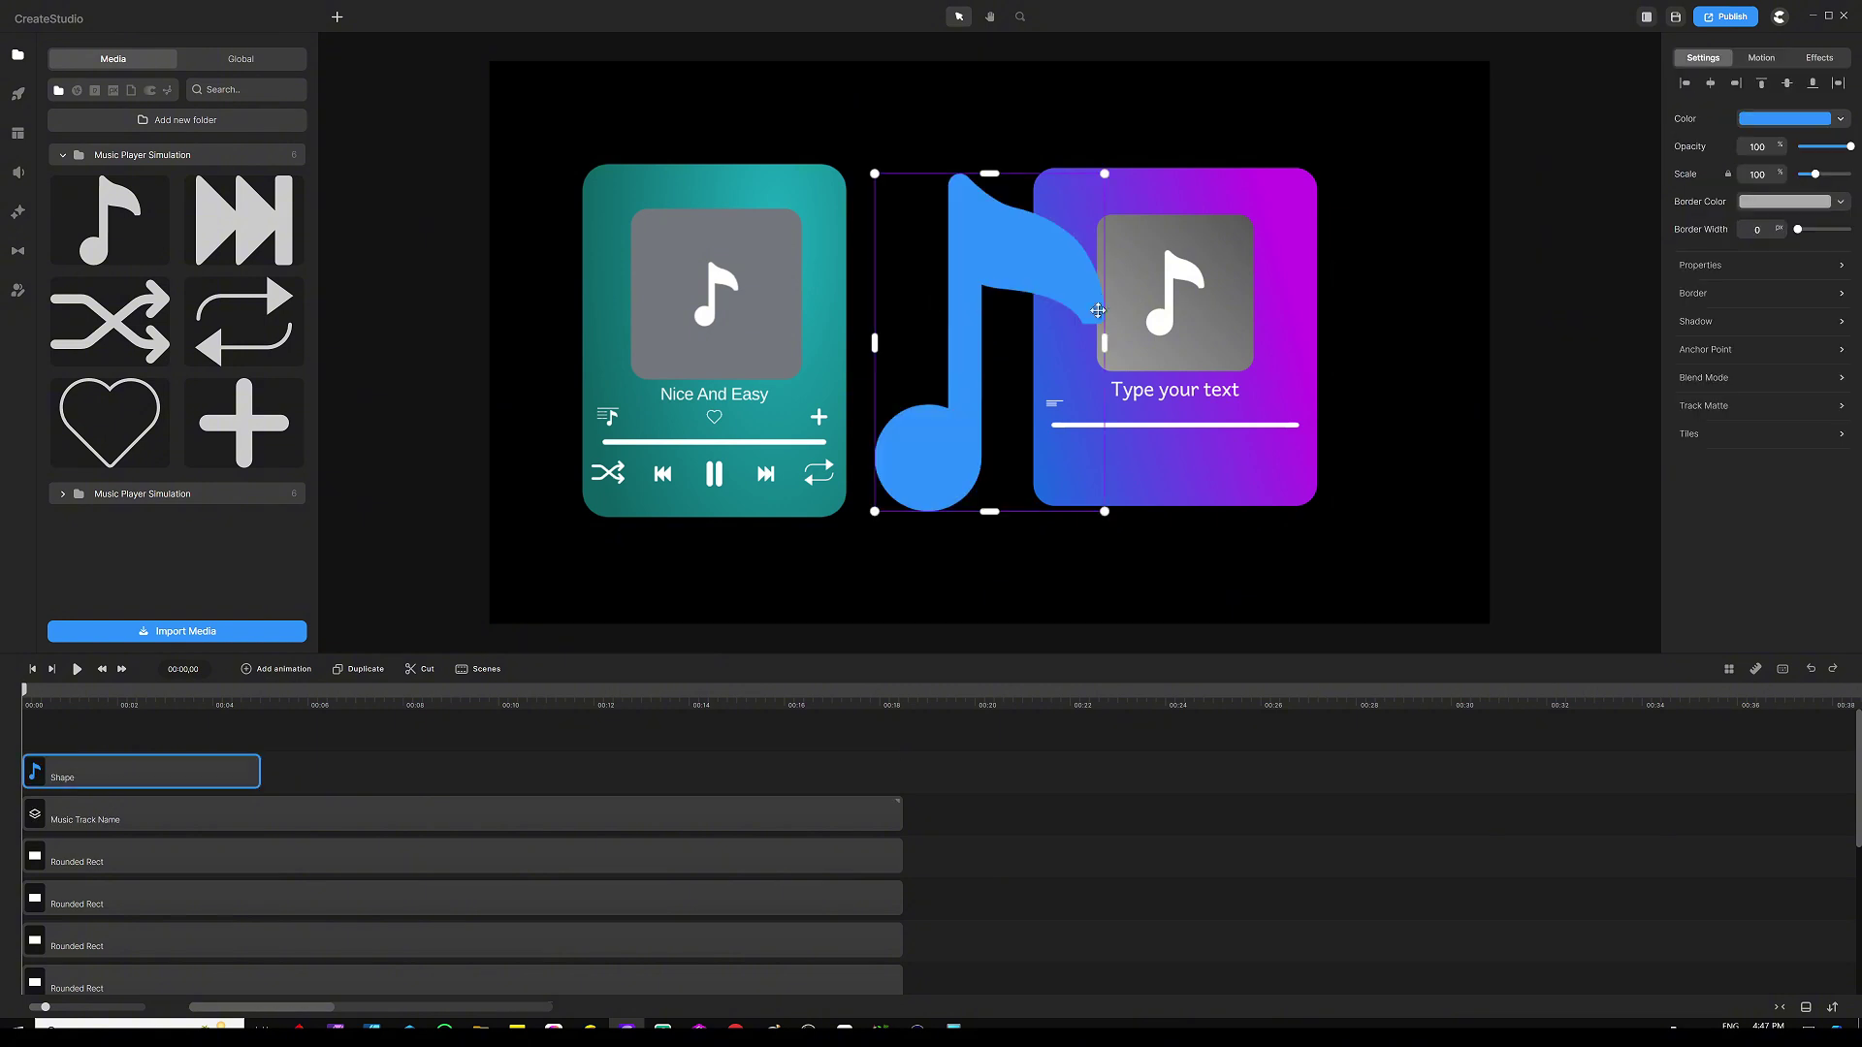
drag(1101, 174, 1041, 437)
scroll(1041, 437, up, 5)
drag(1206, 216, 1001, 331)
Step: Fill the small music note with white and extend its clip to match the other layers' duration
click(1766, 118)
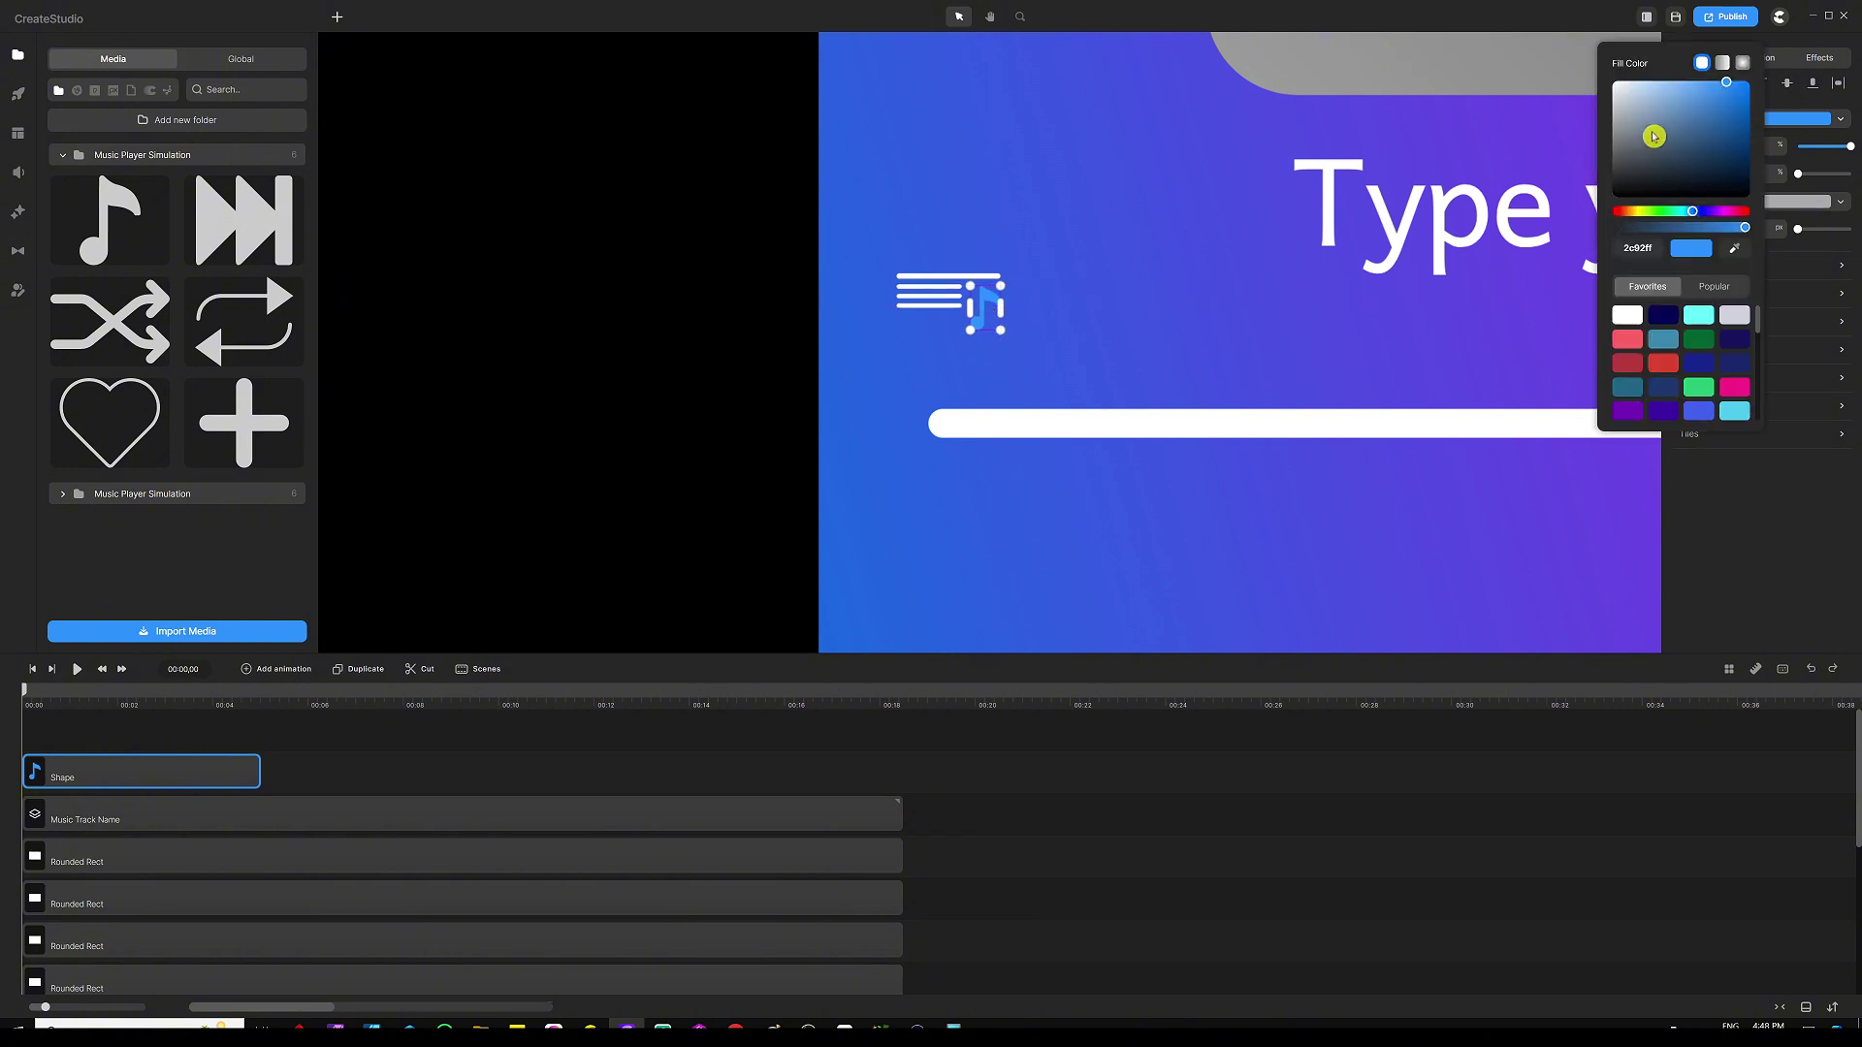
click(1692, 313)
click(953, 344)
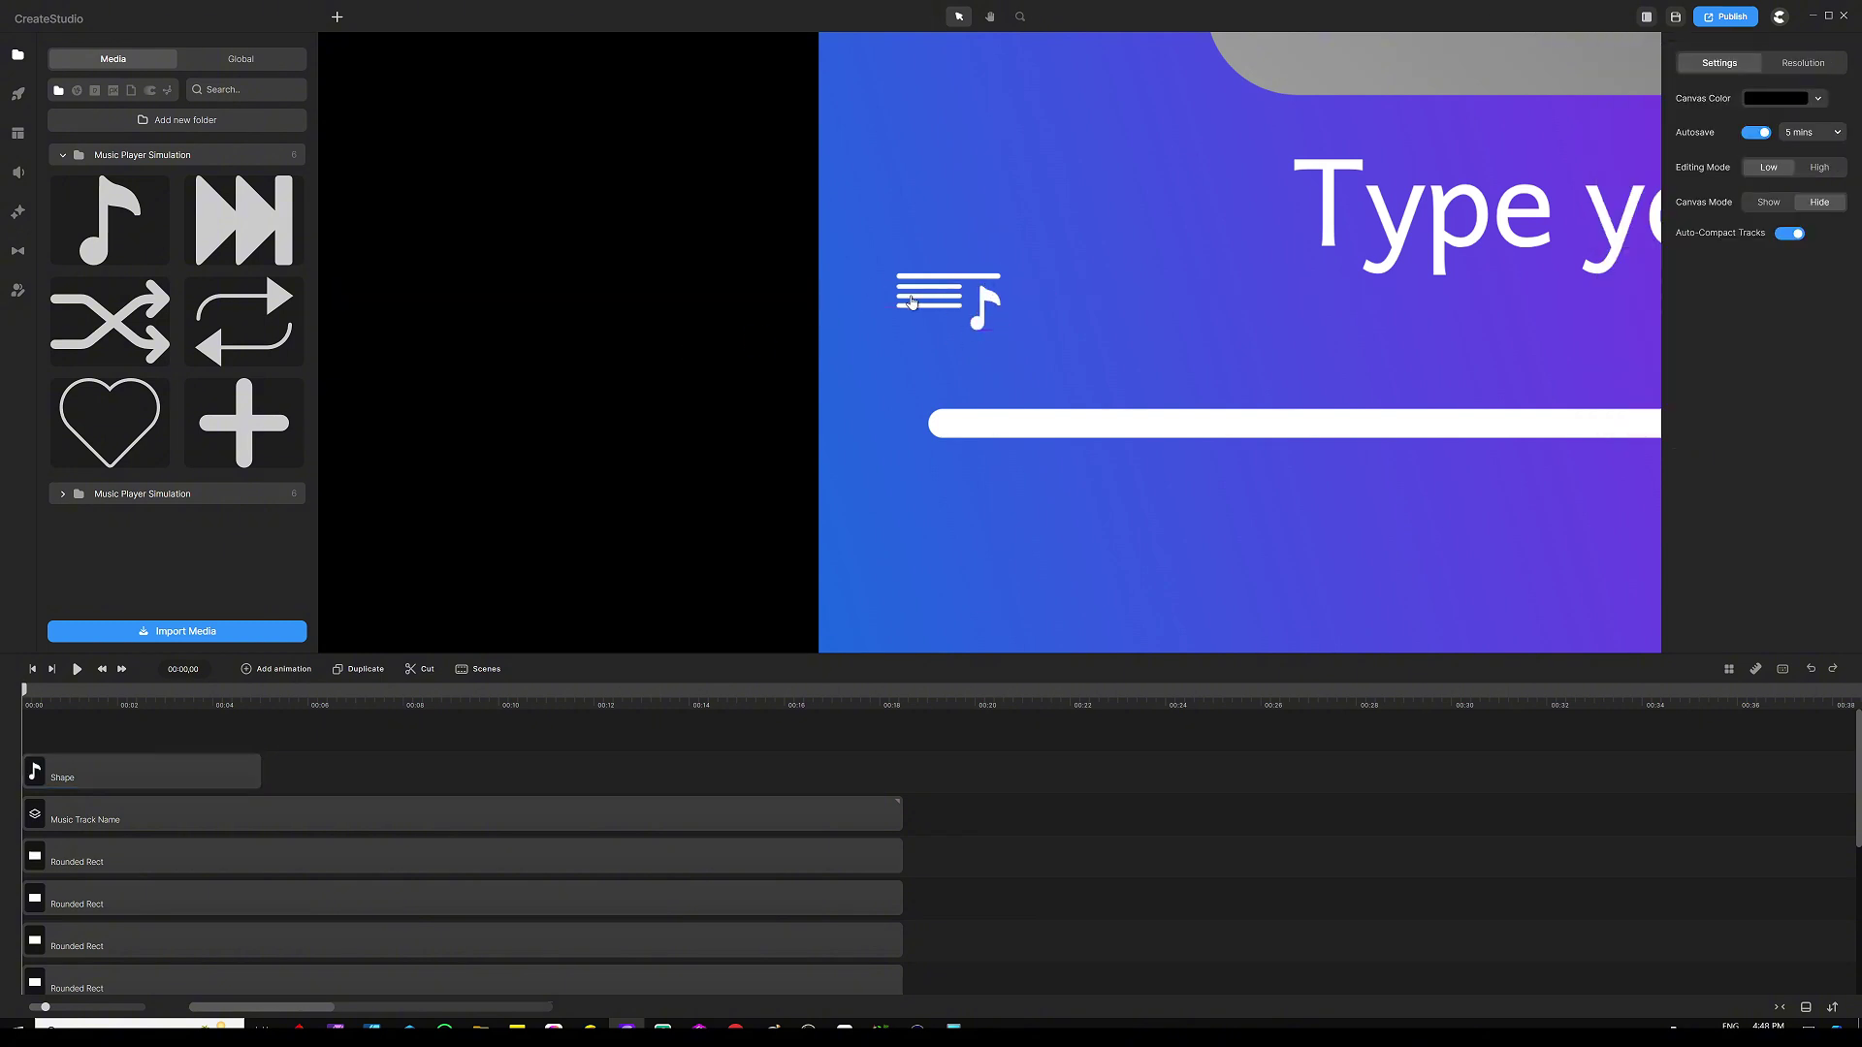
drag(259, 771, 893, 780)
click(840, 744)
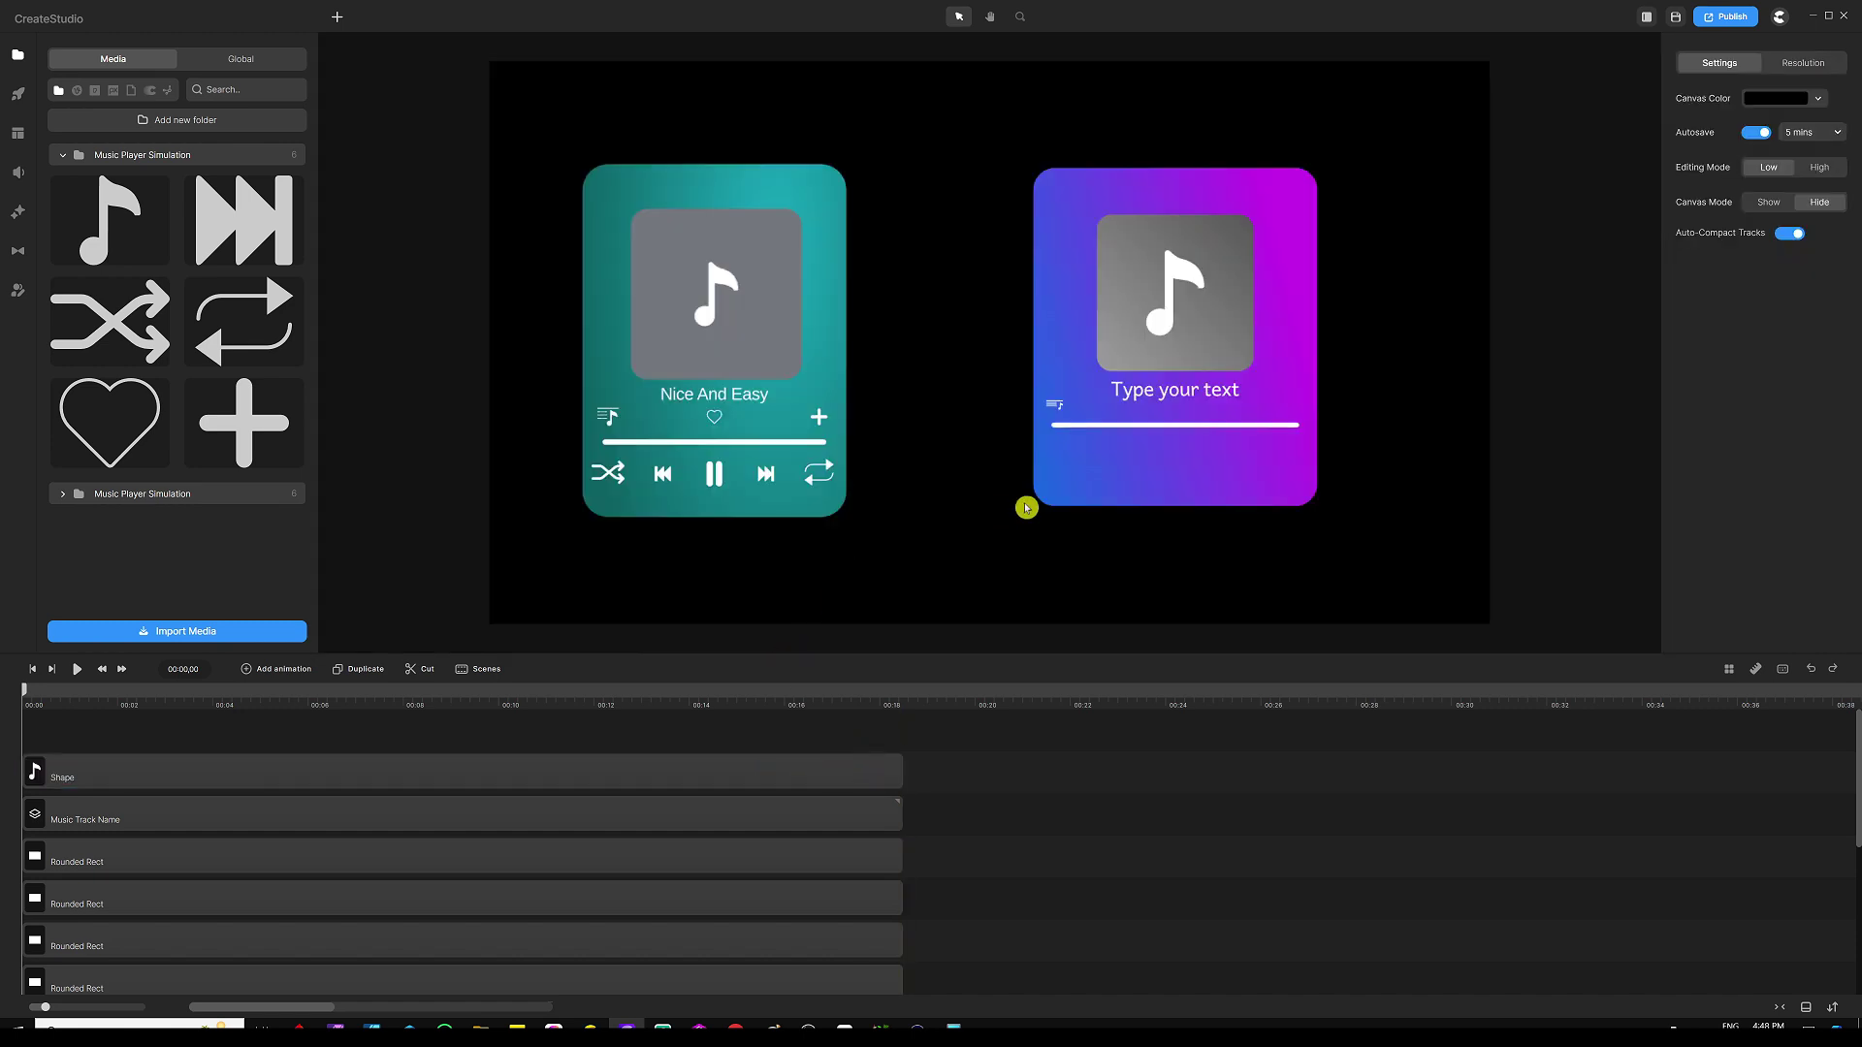
Step: Lock the Music Player Mask layer and the gradient Rounded Rect layer beneath it
scroll(1069, 420, up, 4)
scroll(1028, 417, down, 2)
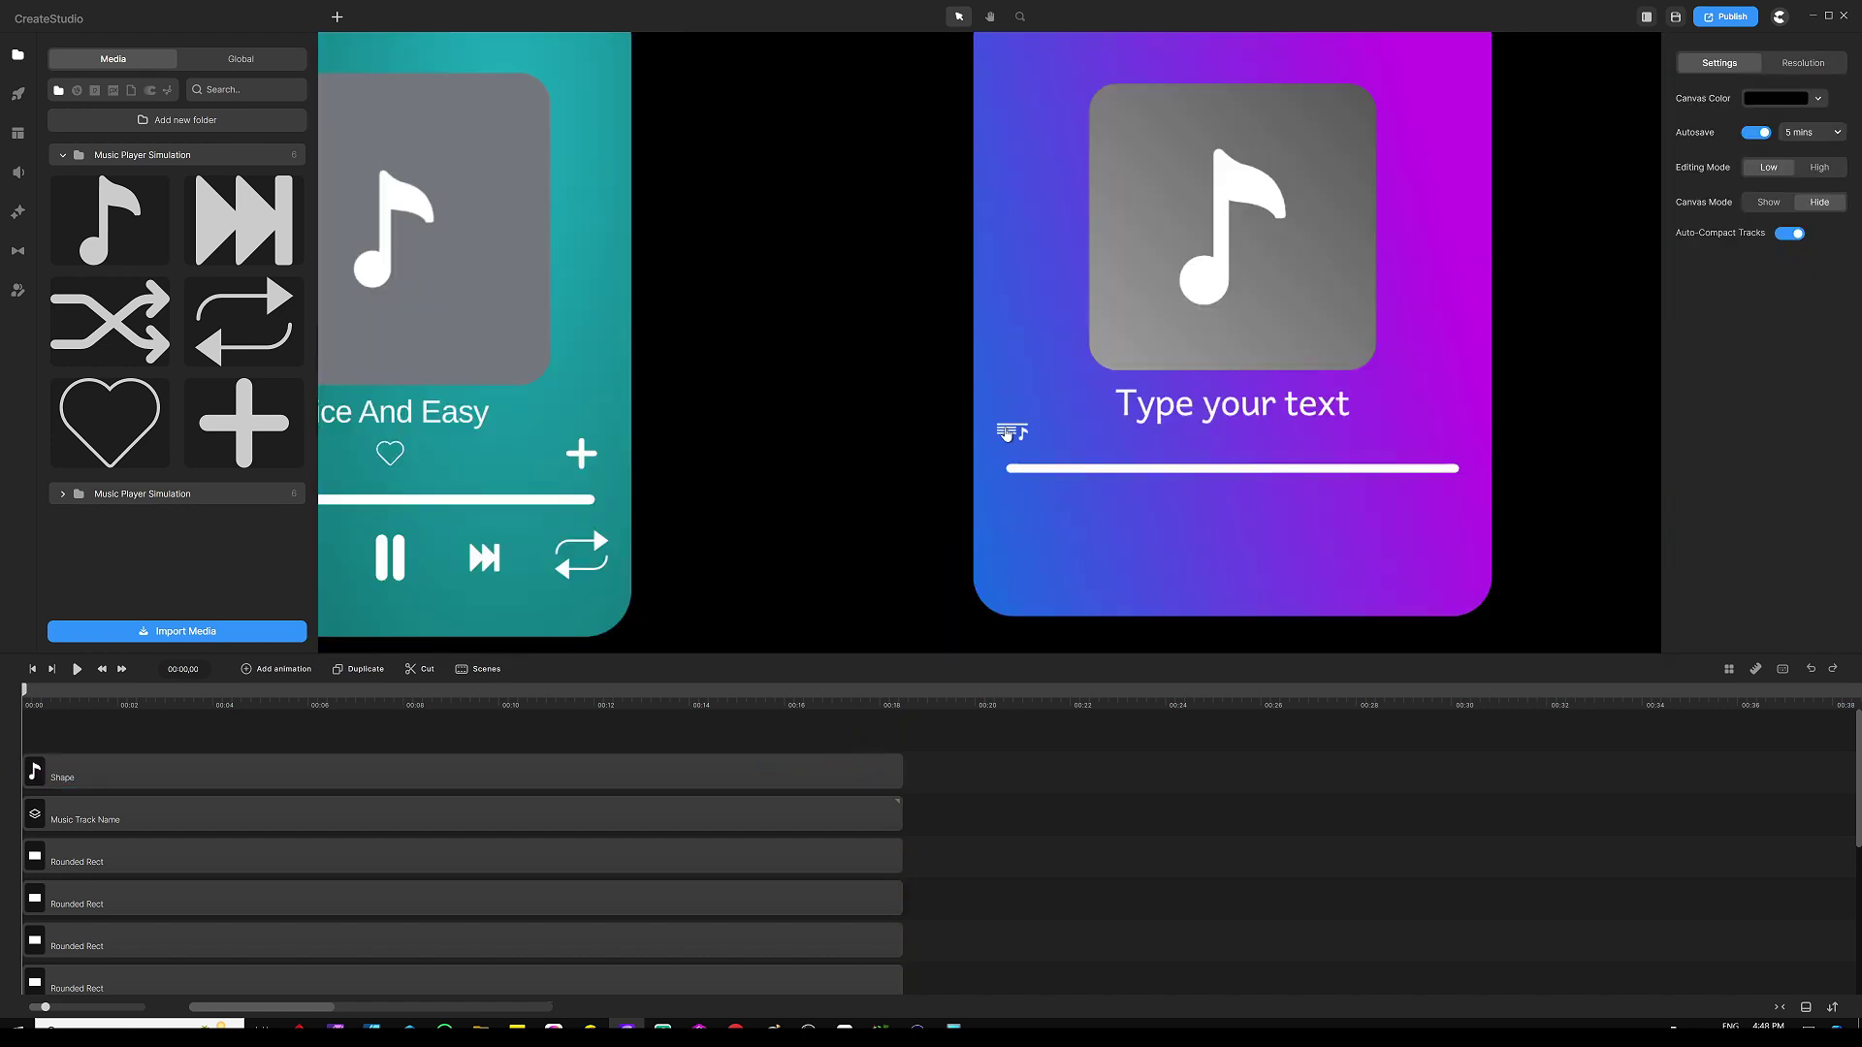
scroll(1050, 416, up, 5)
click(1030, 260)
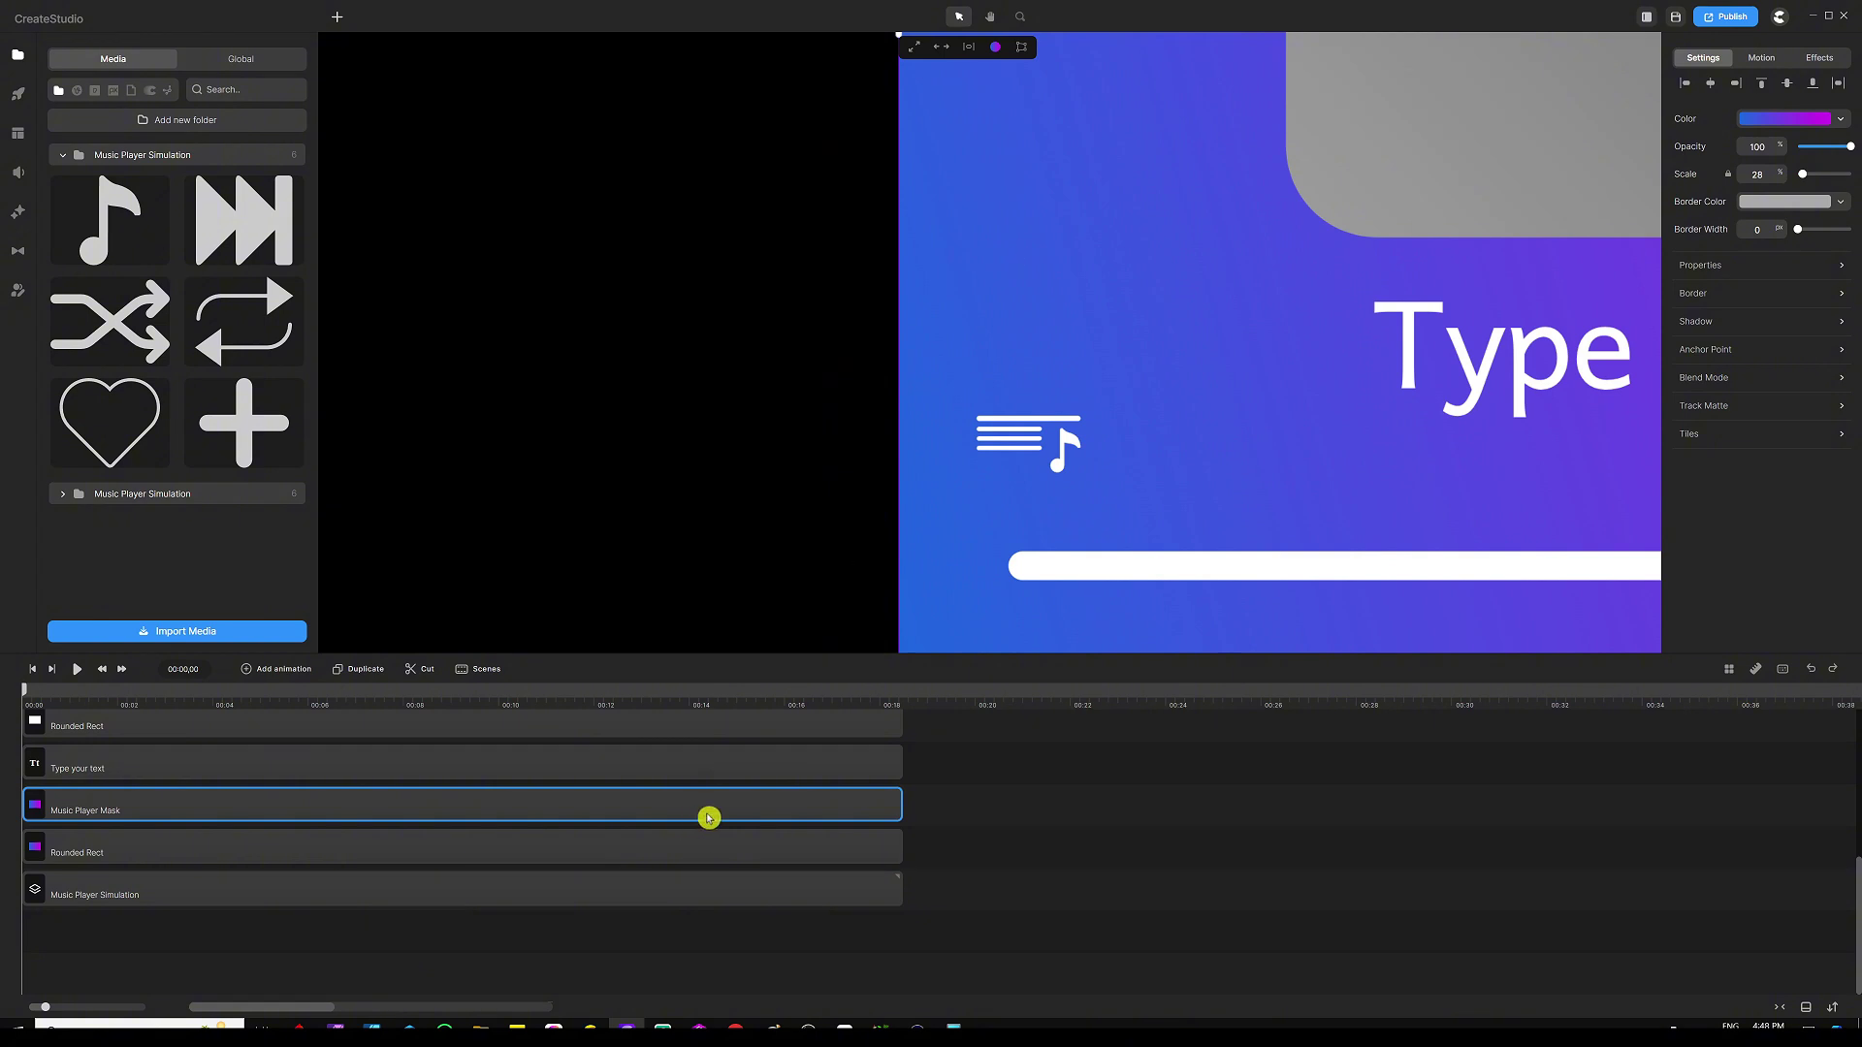
right_click(741, 814)
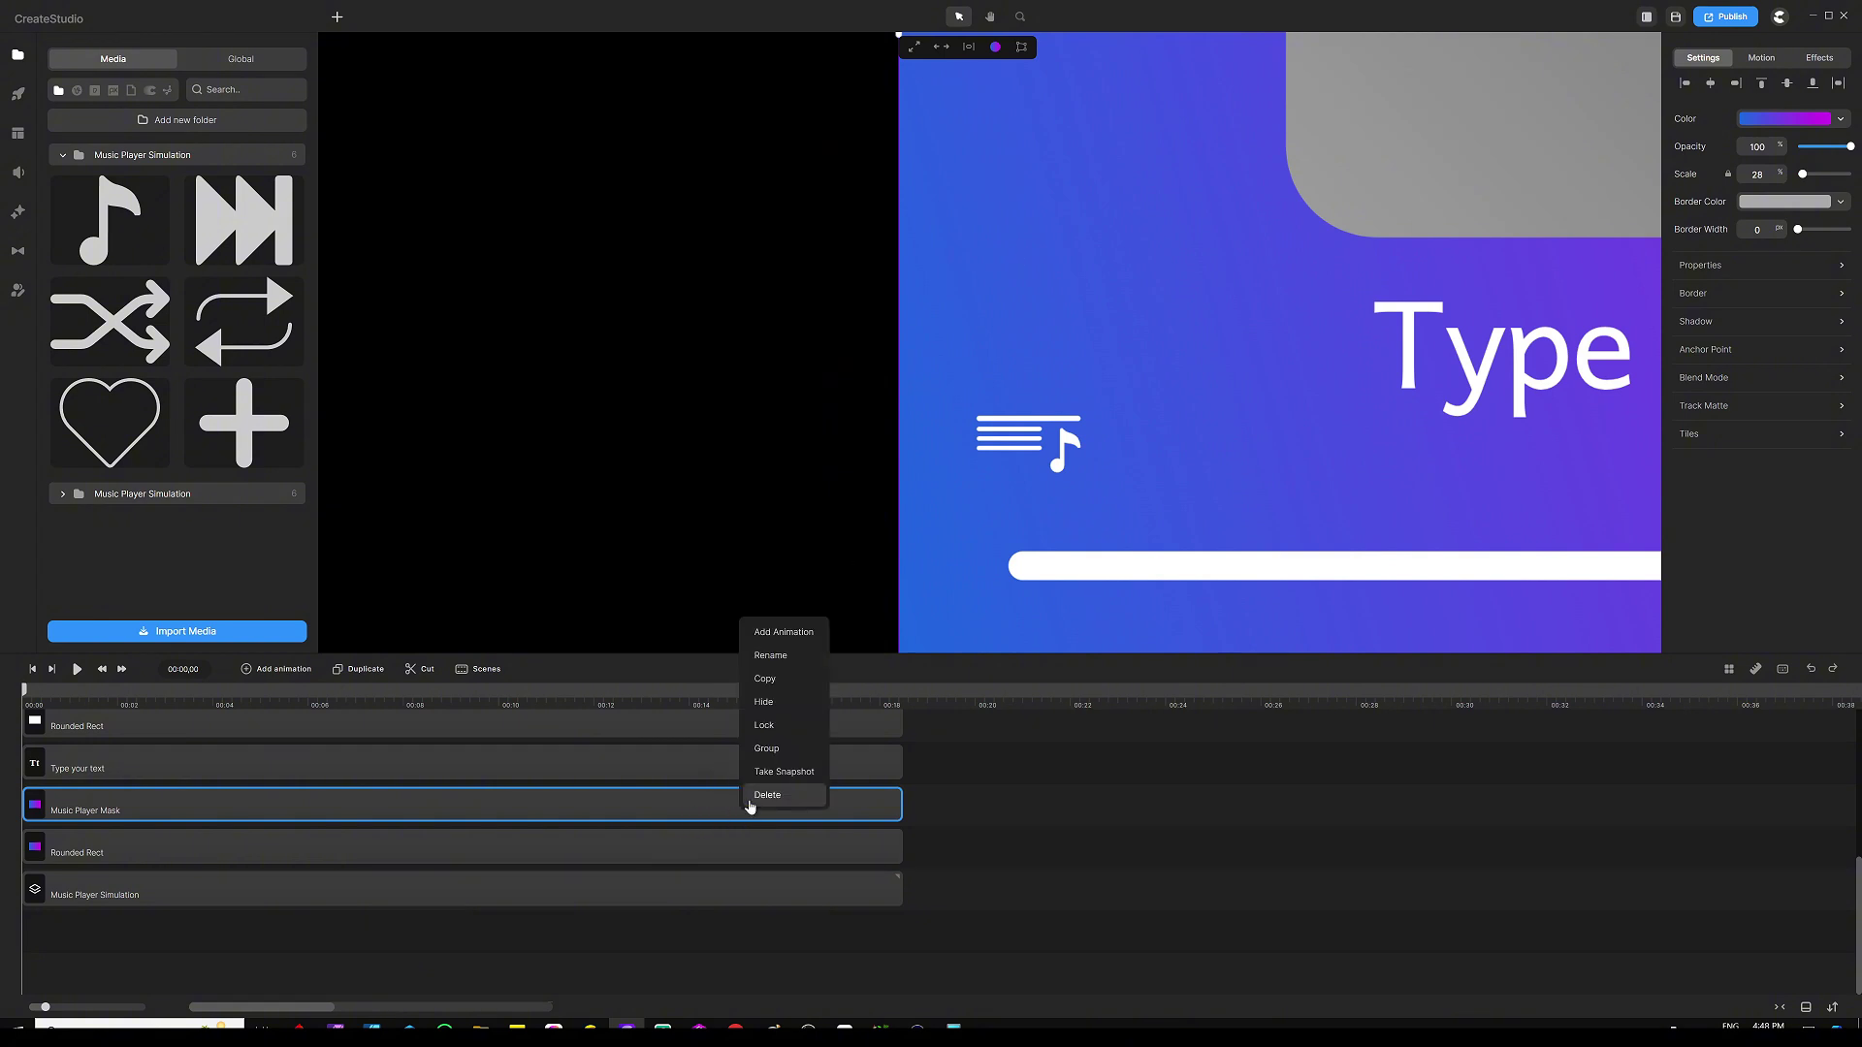
click(789, 729)
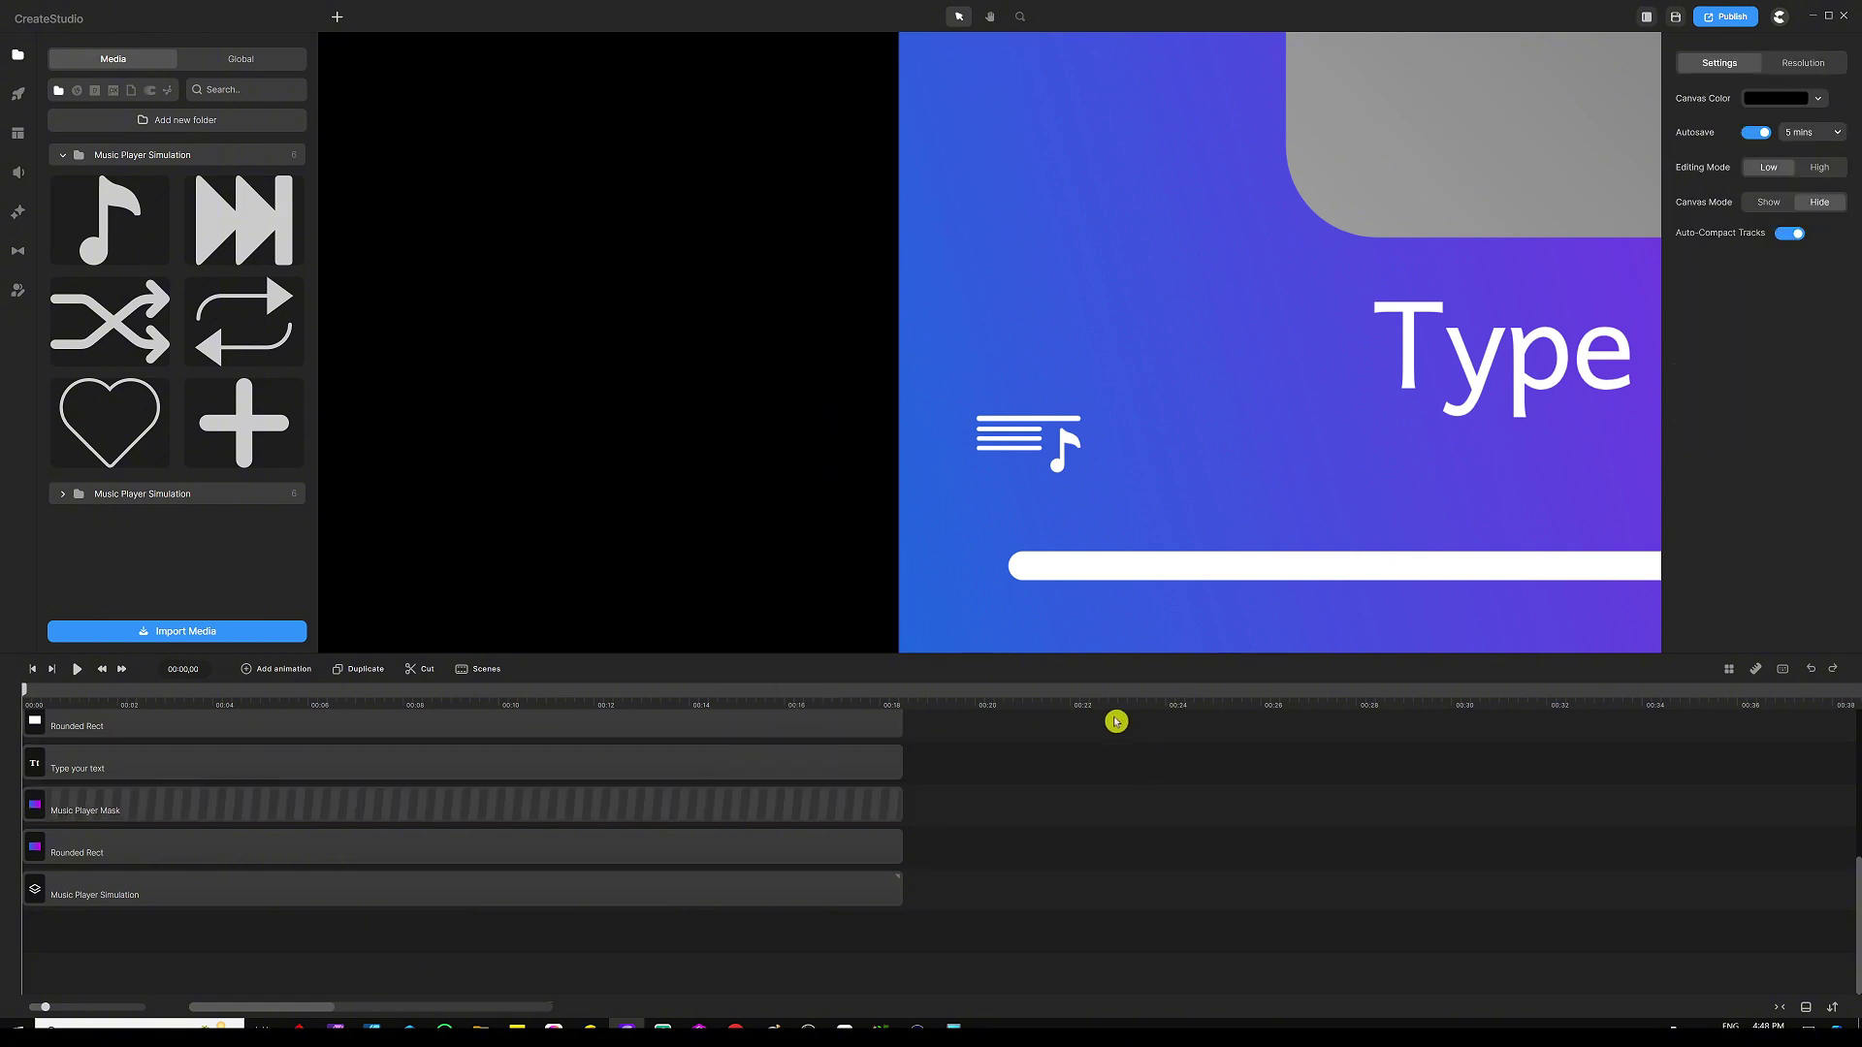
click(1107, 387)
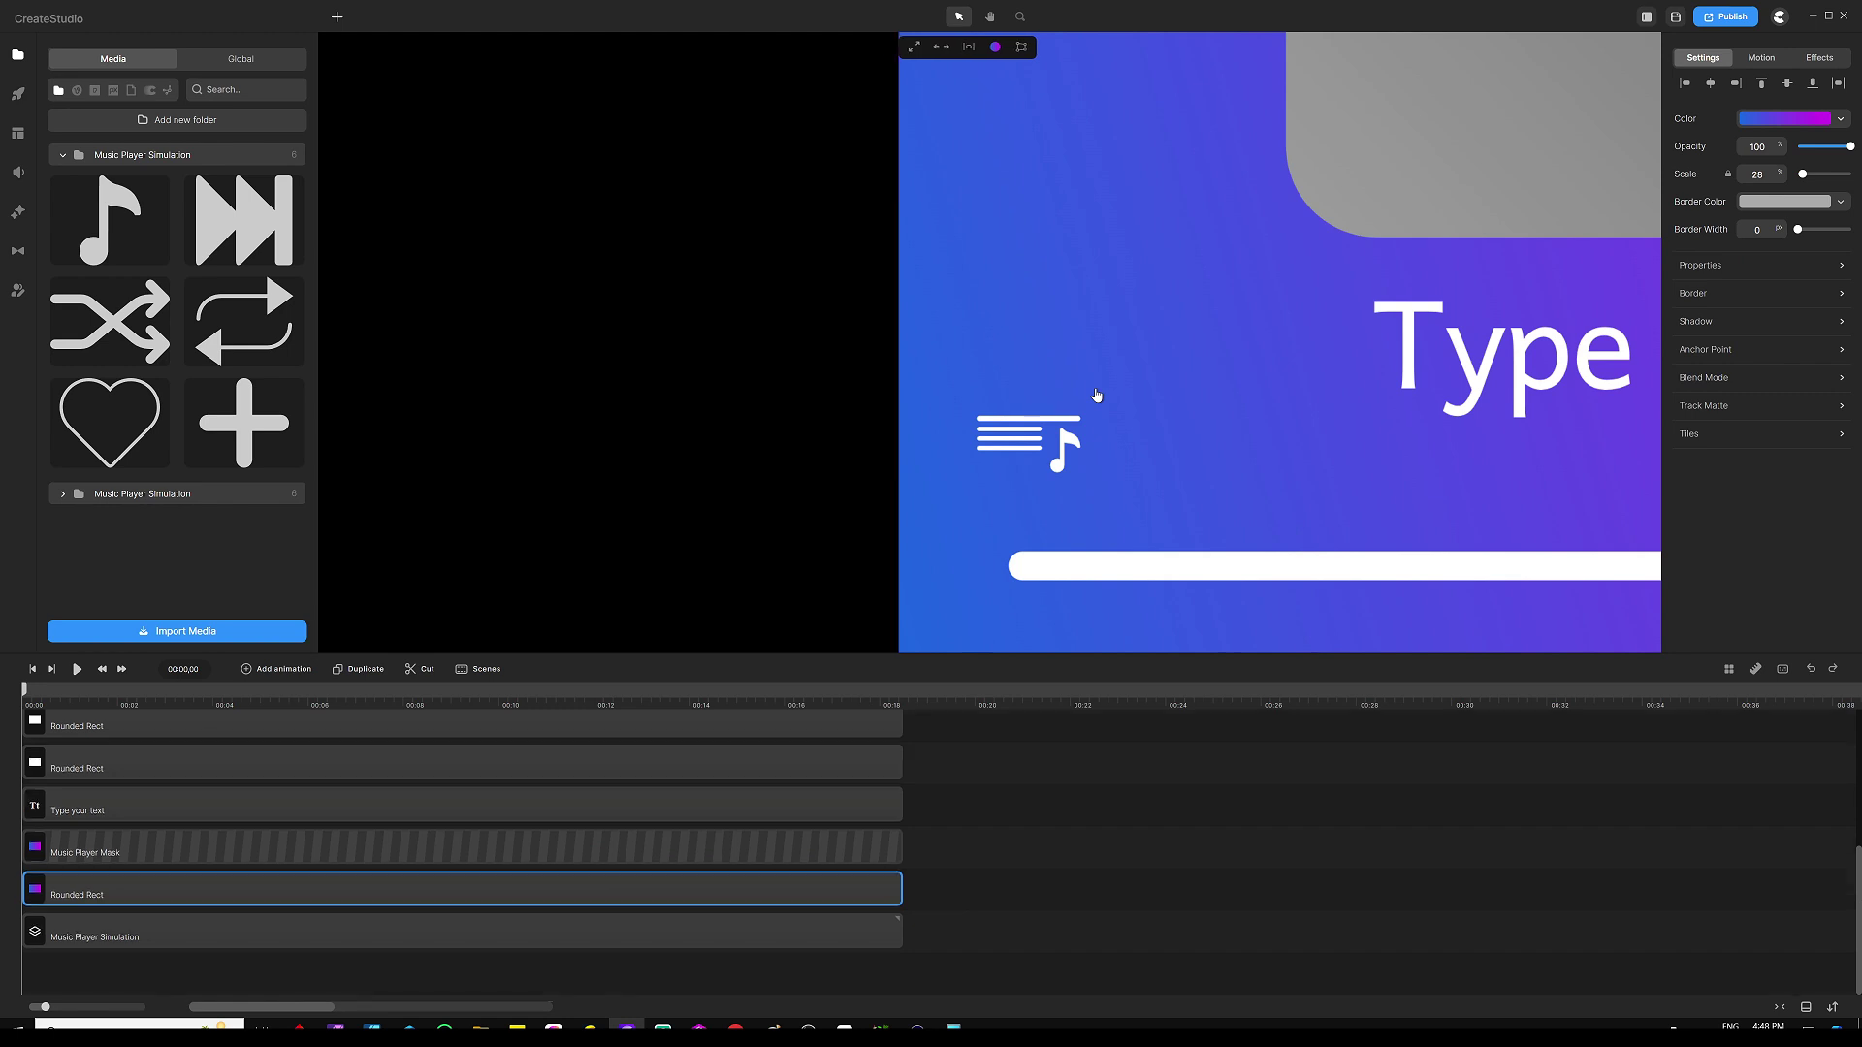
right_click(835, 886)
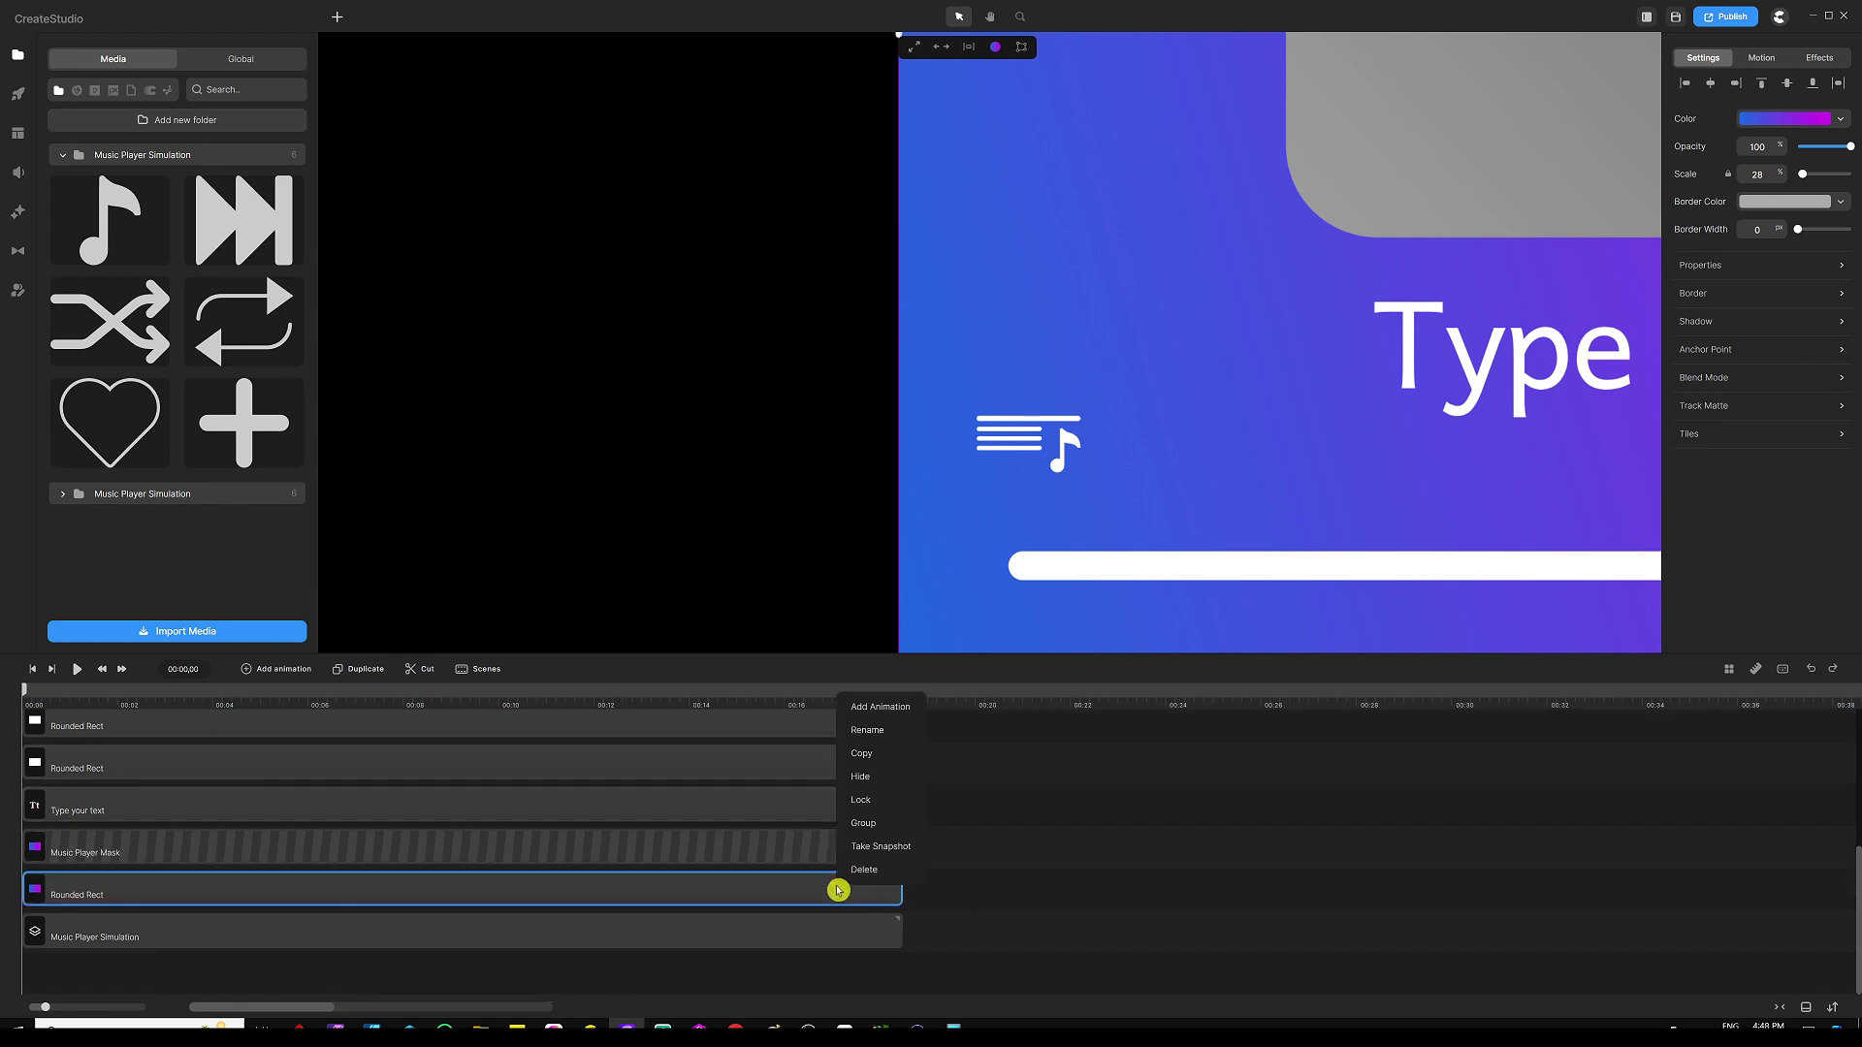
click(863, 776)
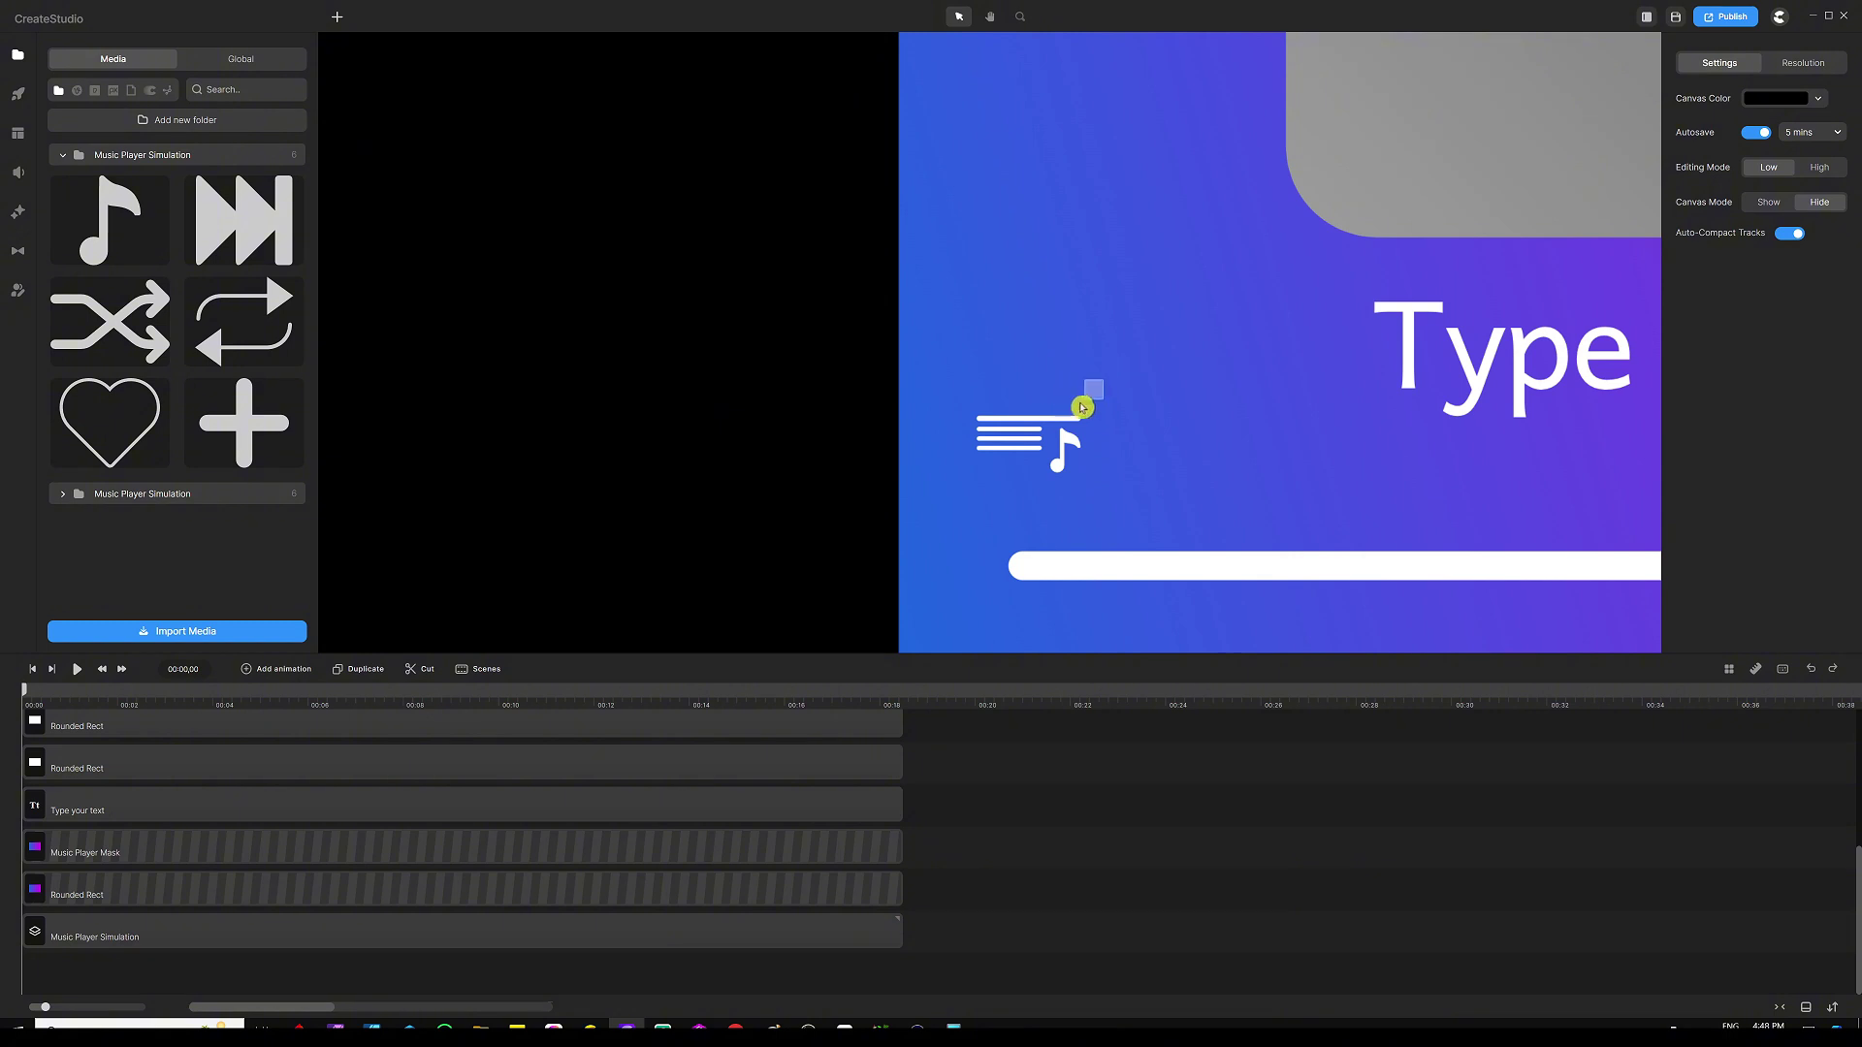
Step: Select the stacked lines and small music note together and enlarge them proportionally to about one and a half times their size
drag(1094, 388, 925, 509)
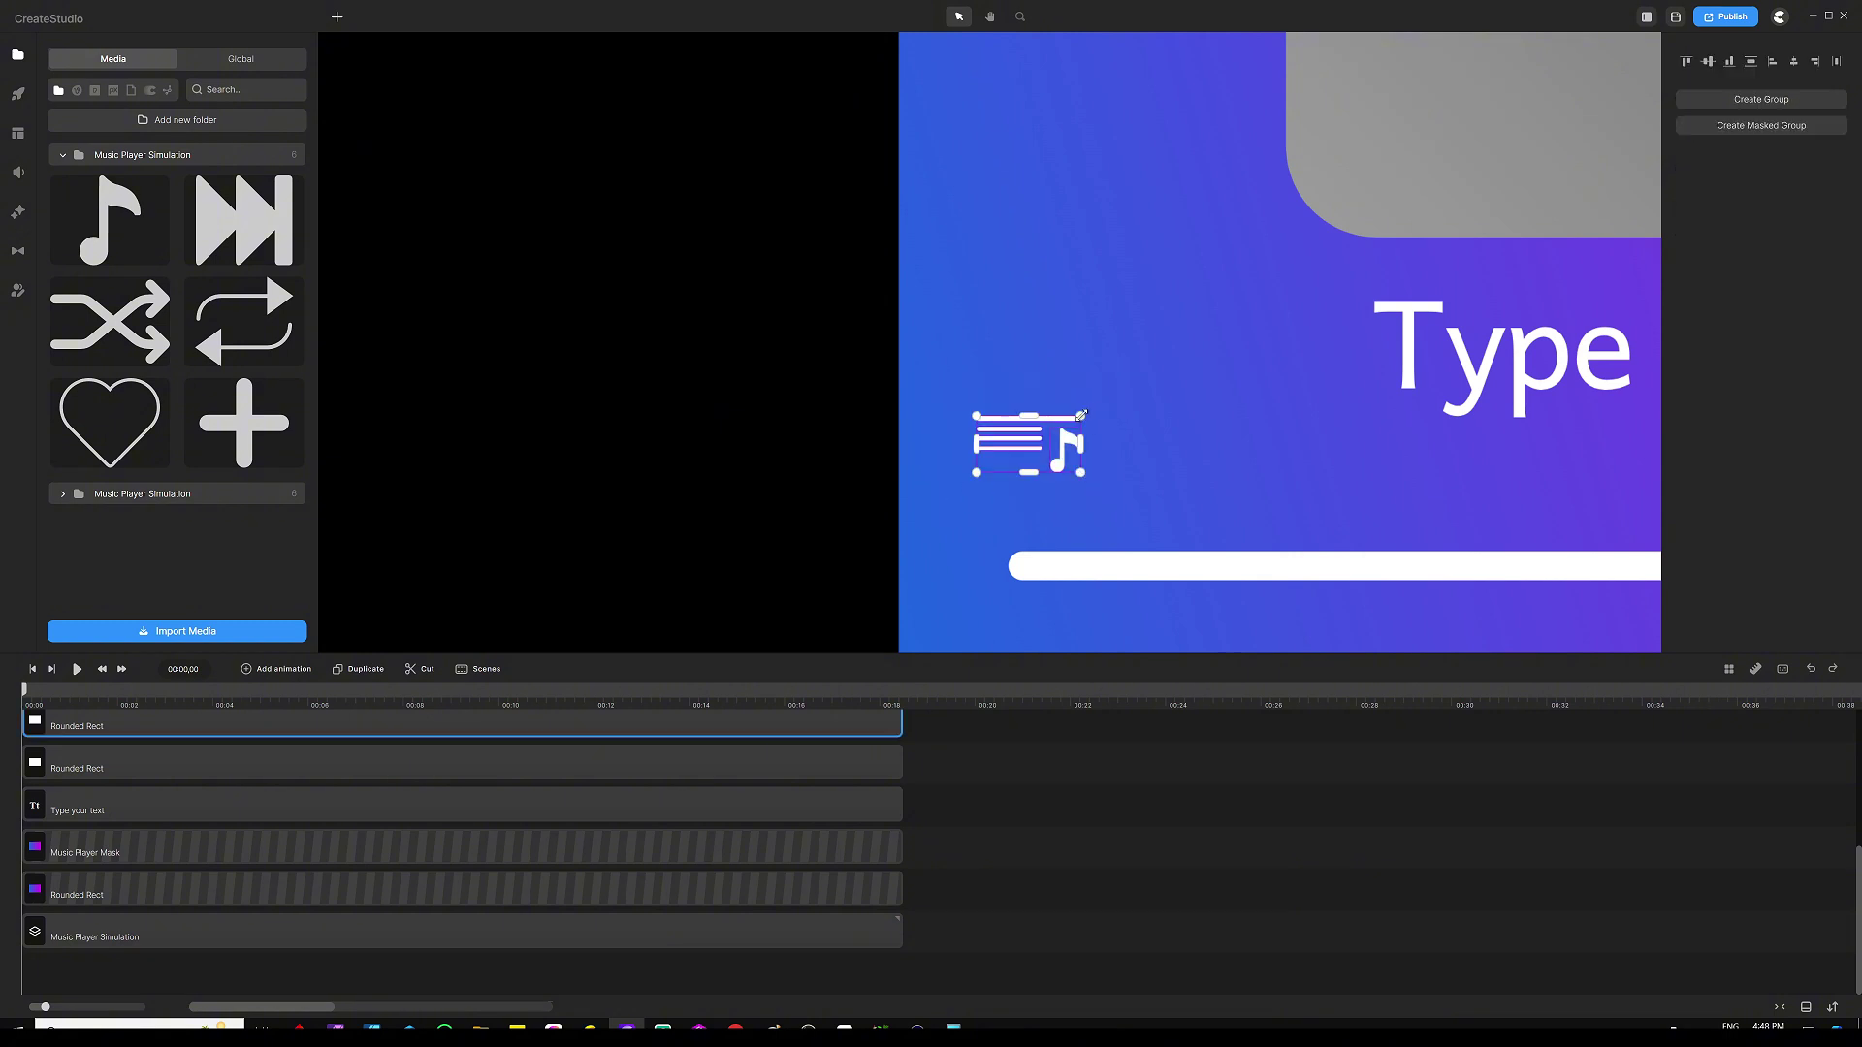
drag(1081, 415, 1115, 378)
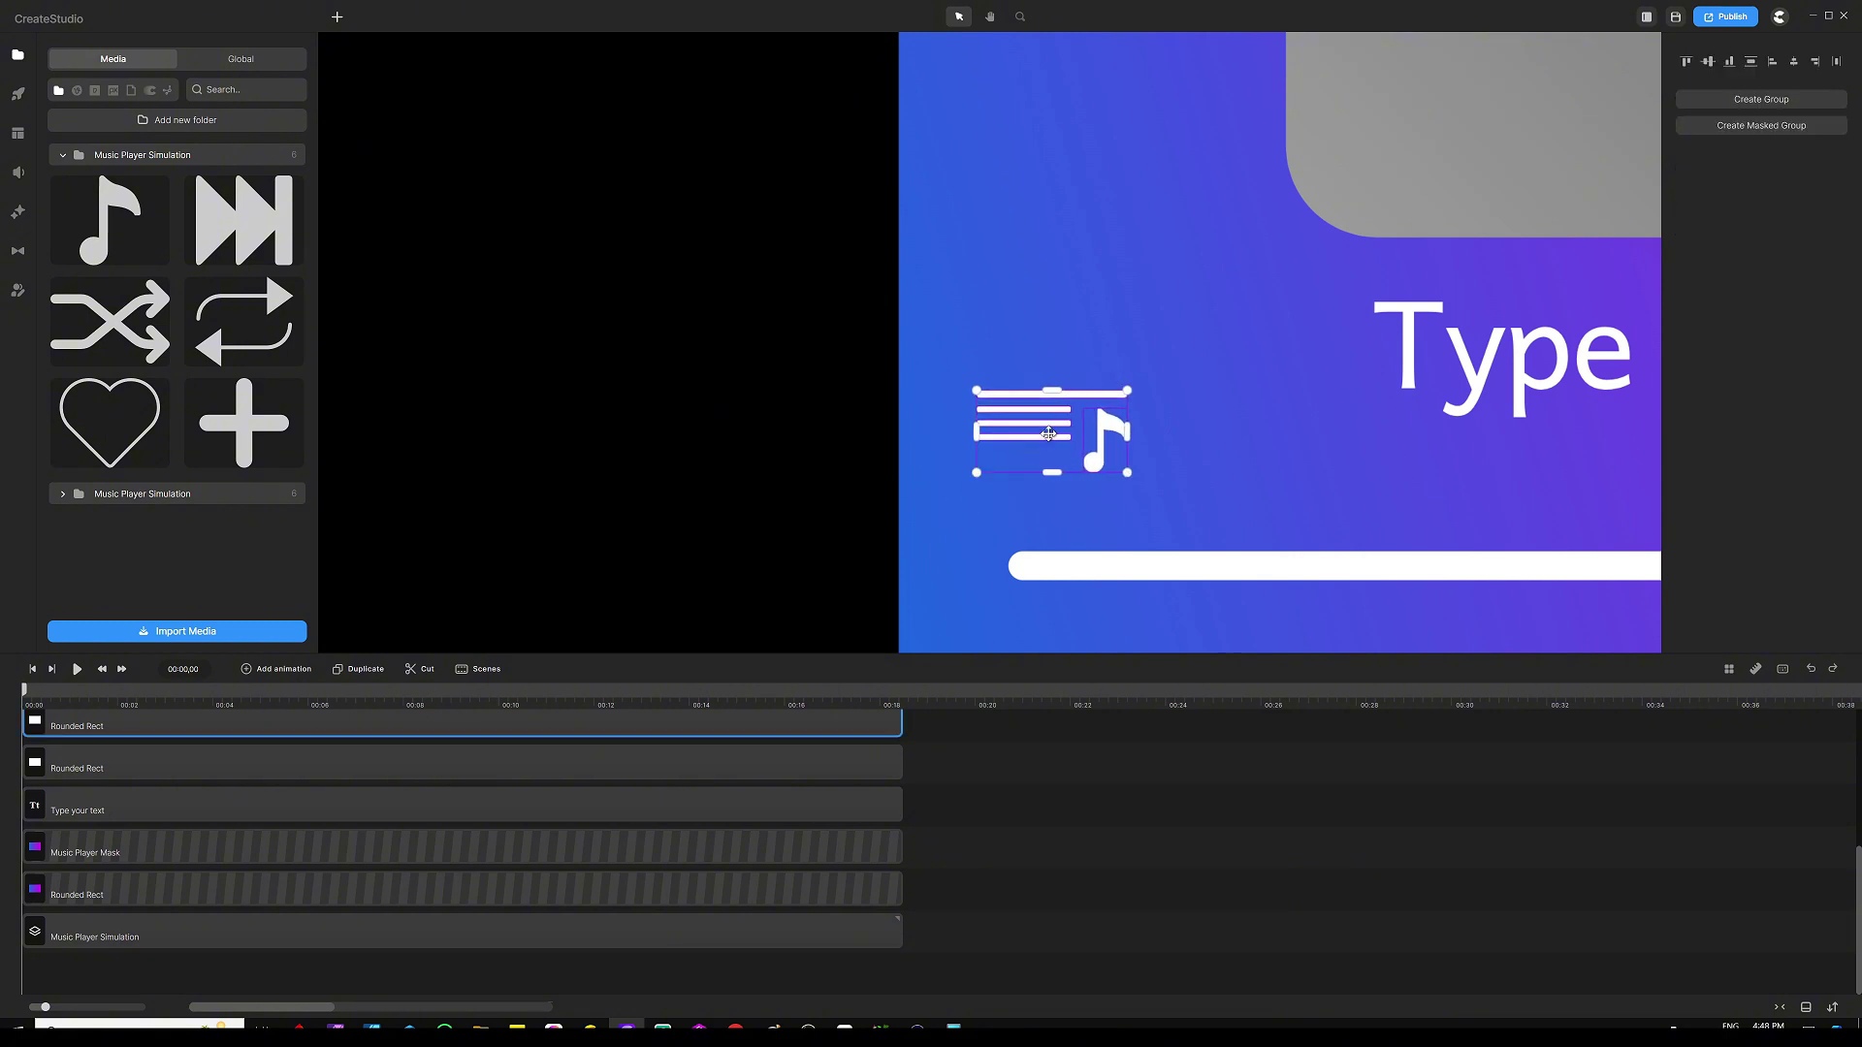
Step: Move the enlarged playlist icon slightly down so it sits just above the start of the progress bar
drag(1049, 434, 1049, 449)
scroll(1049, 449, down, 5)
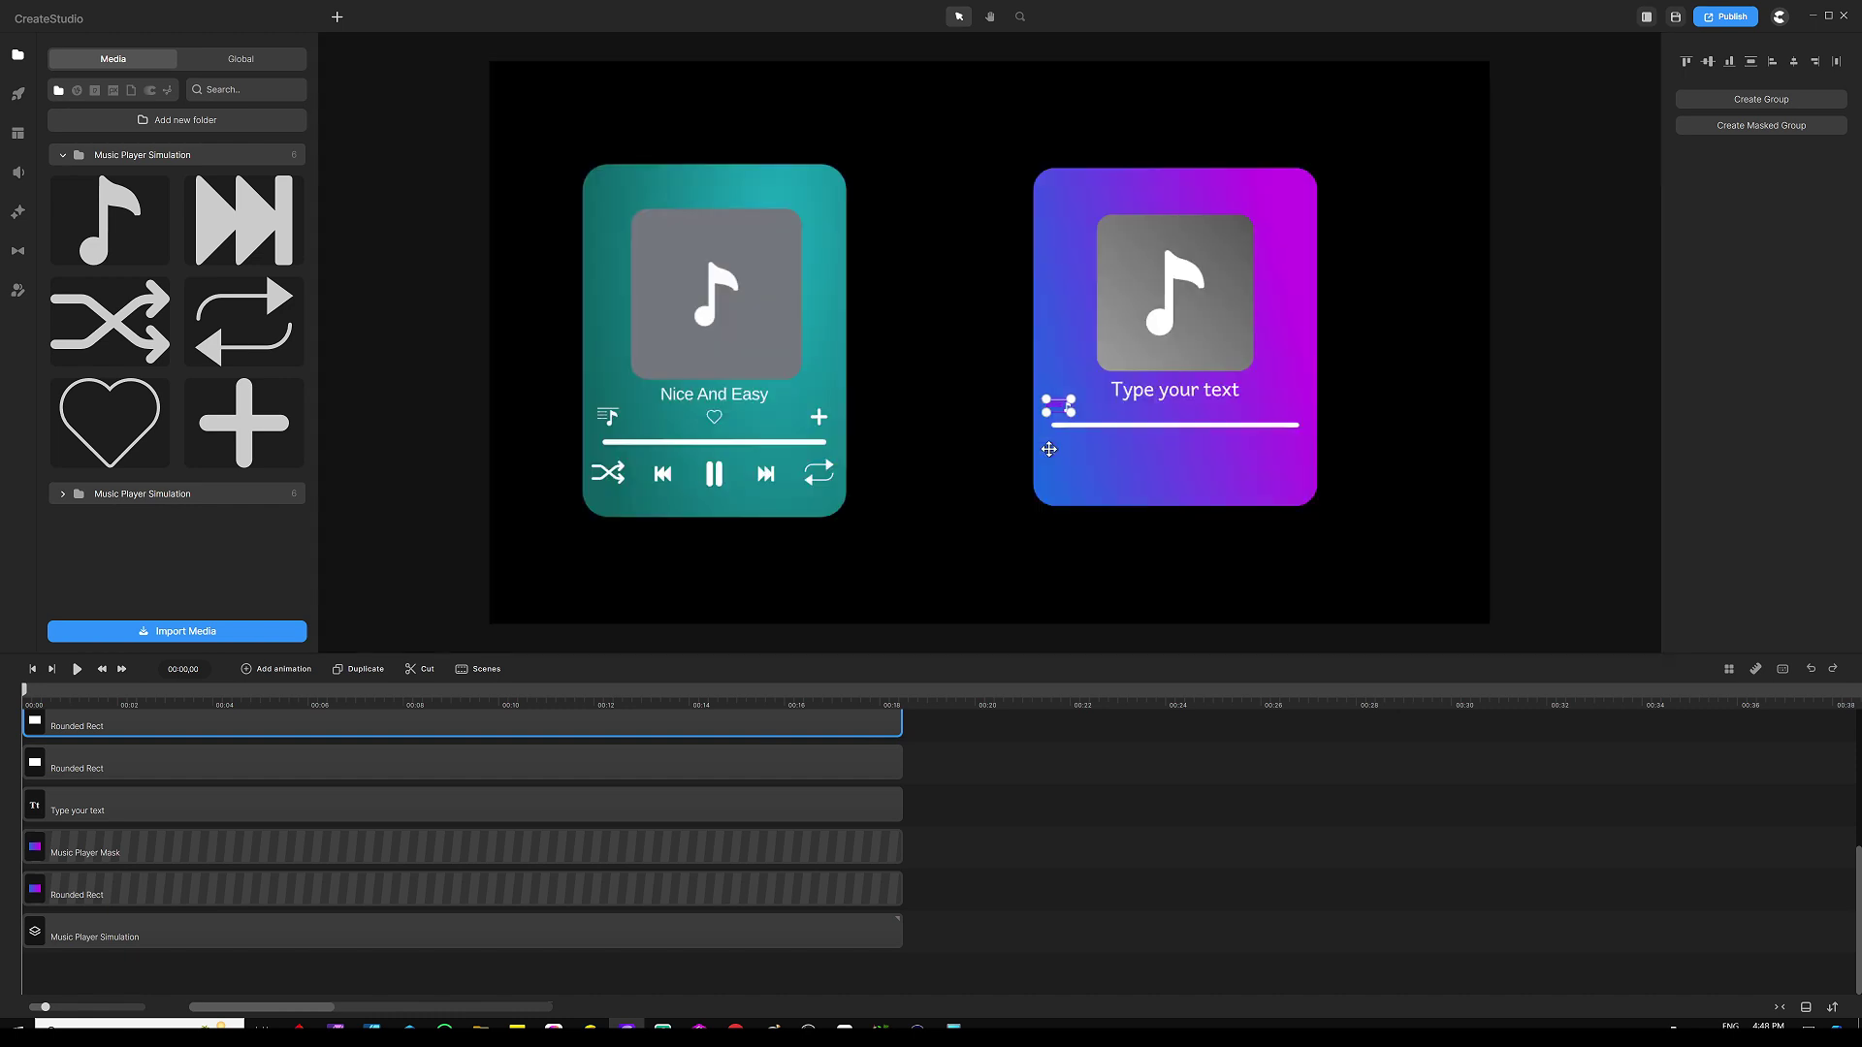
click(931, 545)
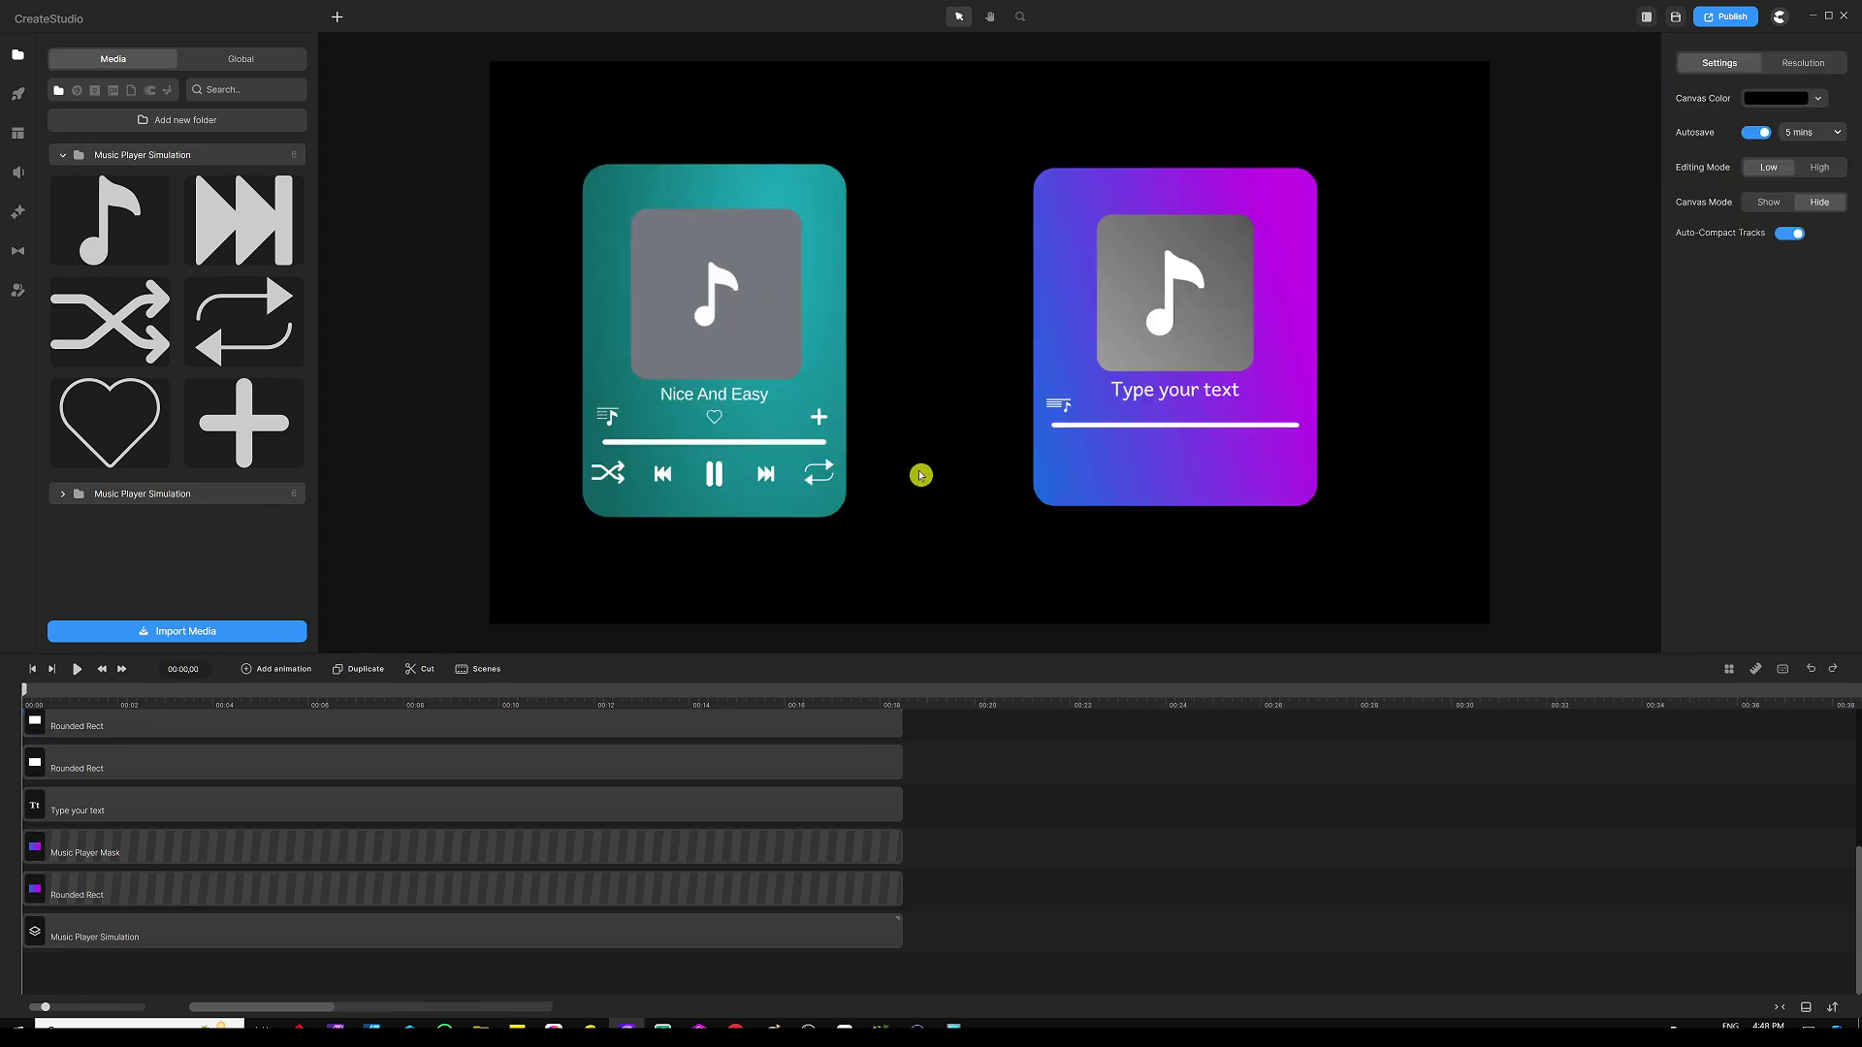
Step: Add the heart shape, shrink it to 6% scale and centre it on the card between the title and the progress bar
drag(110, 422, 983, 354)
click(1206, 199)
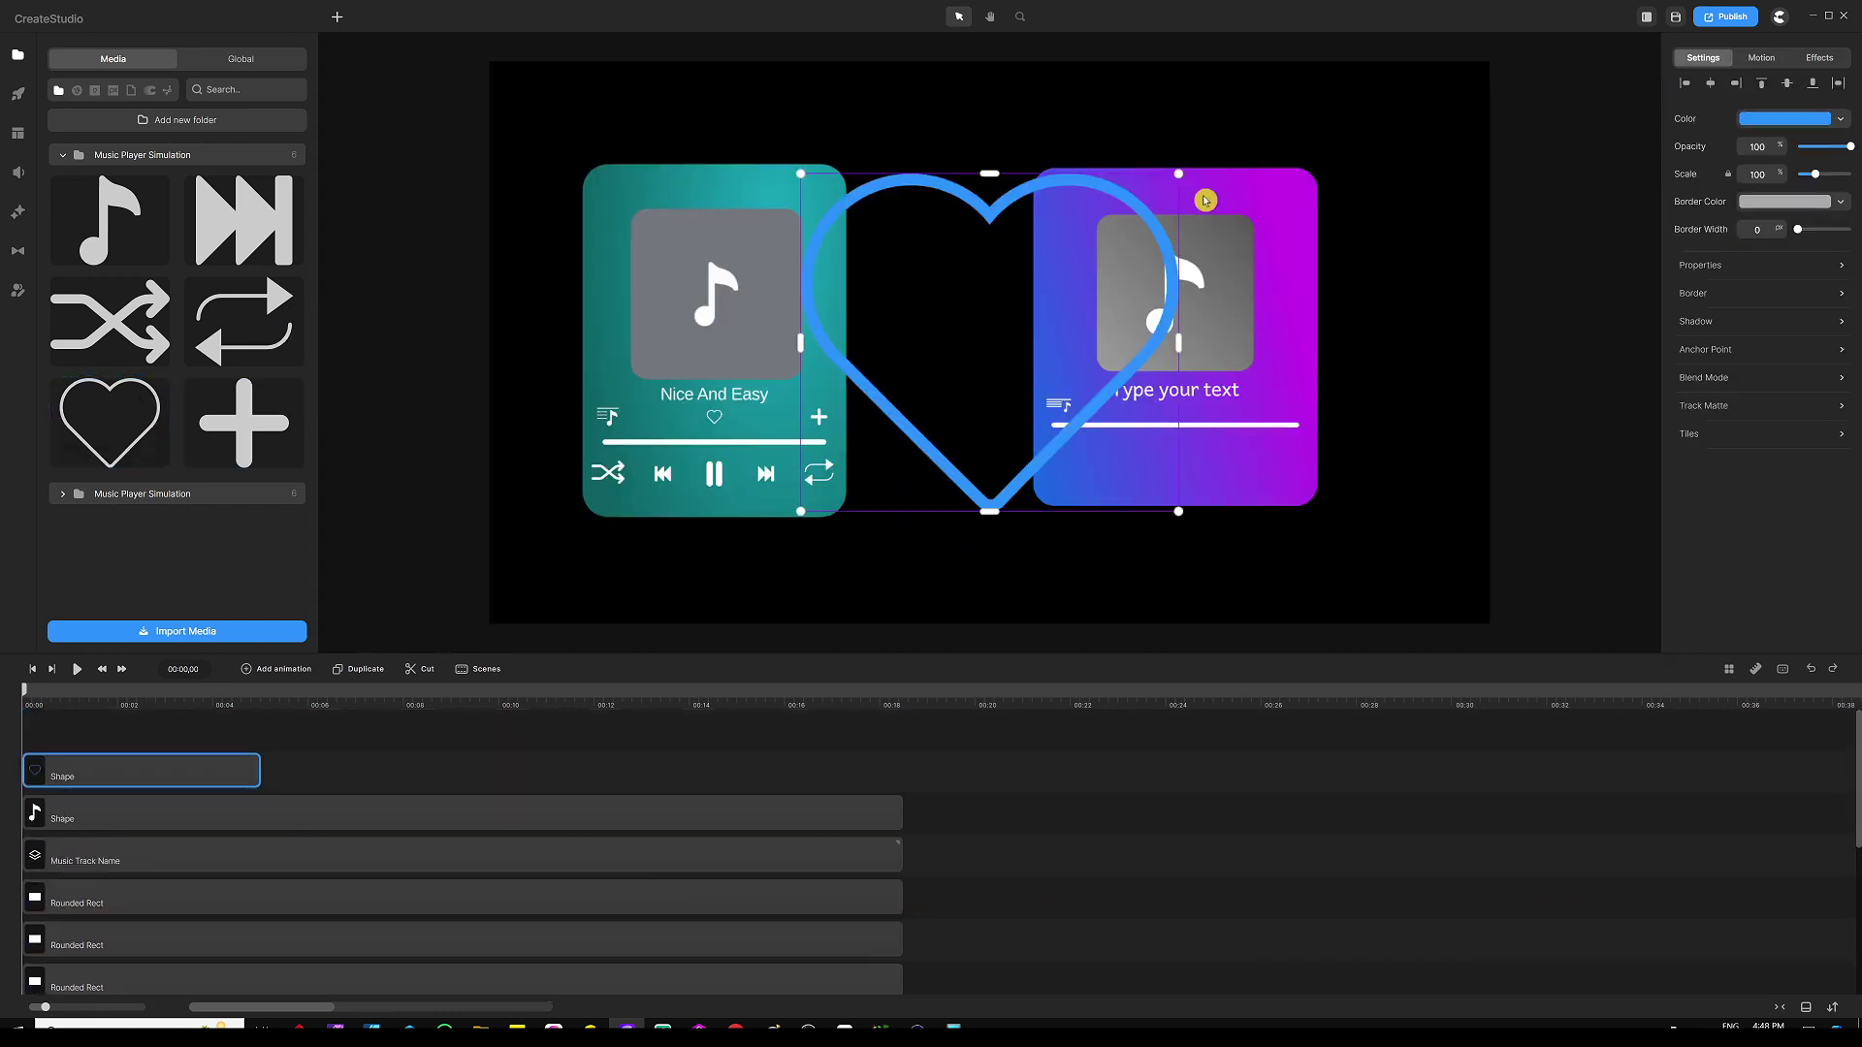
drag(1179, 174, 1178, 434)
scroll(1158, 392, up, 3)
scroll(1163, 411, up, 5)
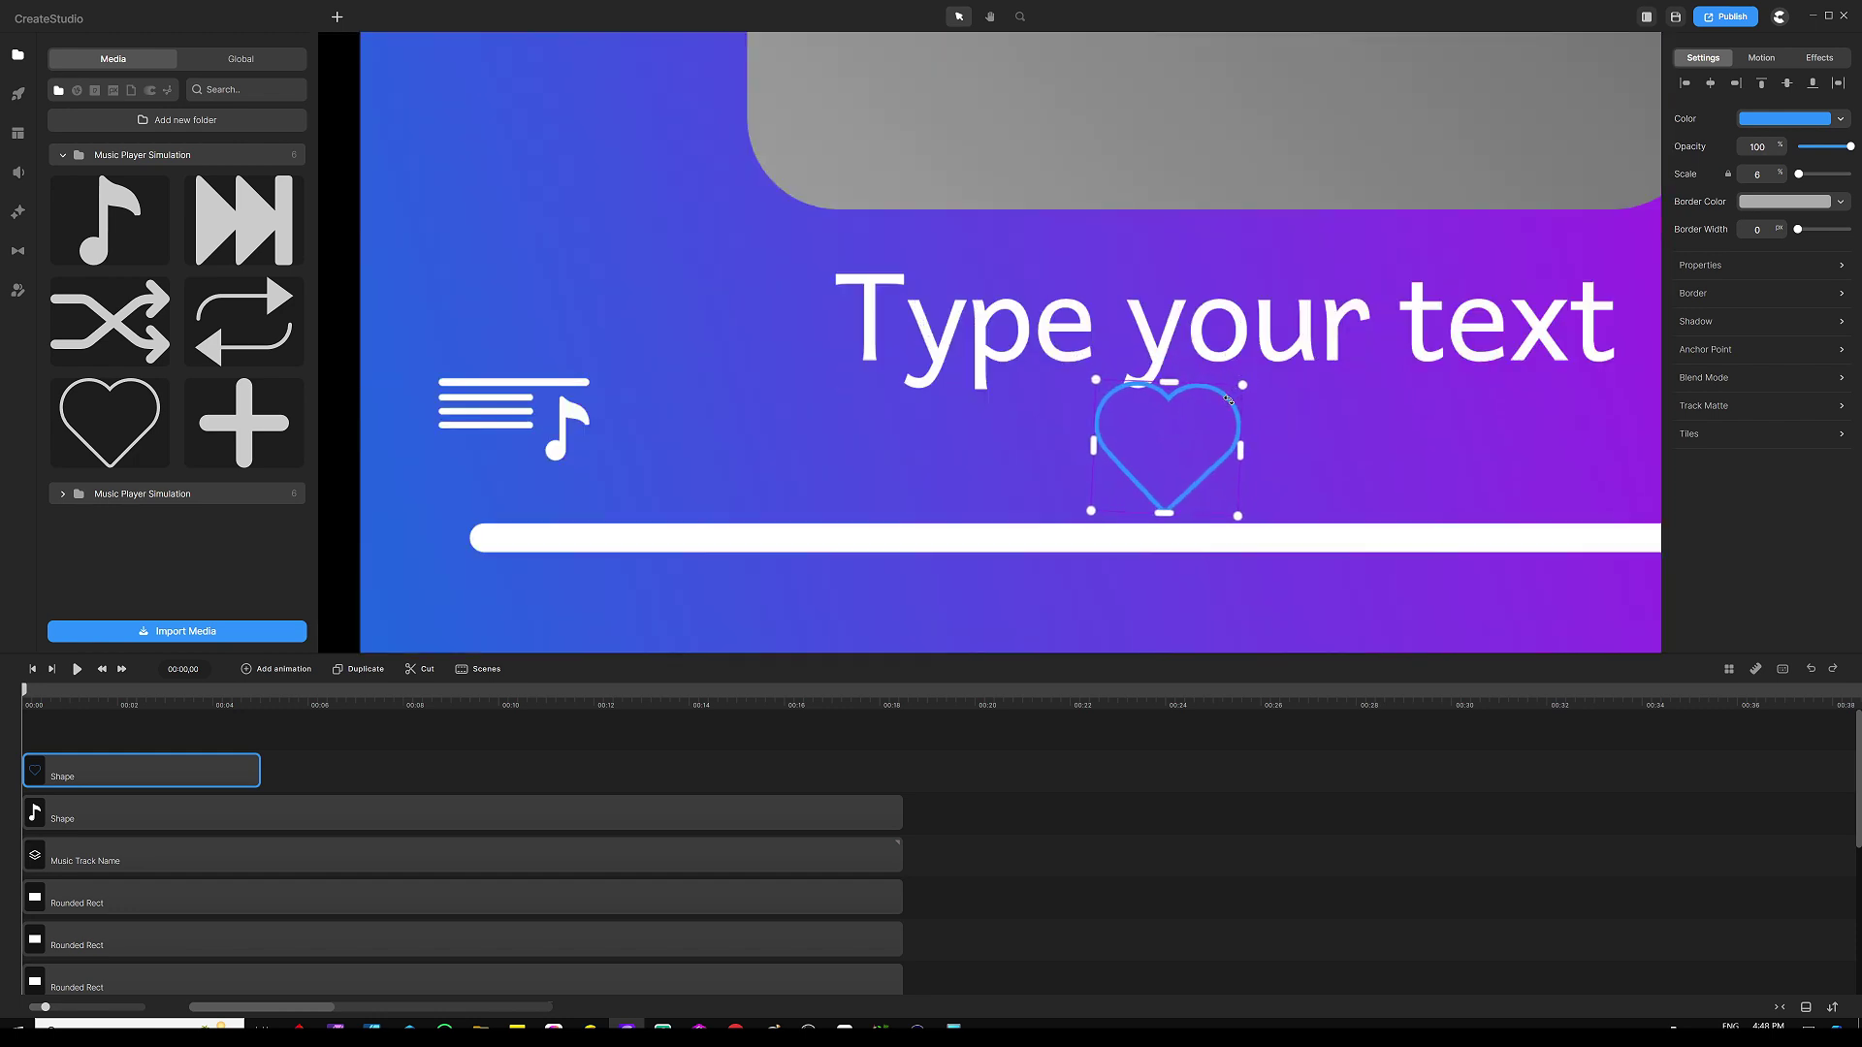
mouse_move(1242, 380)
mouse_down()
mouse_move(1231, 416)
mouse_move(1254, 413)
mouse_up()
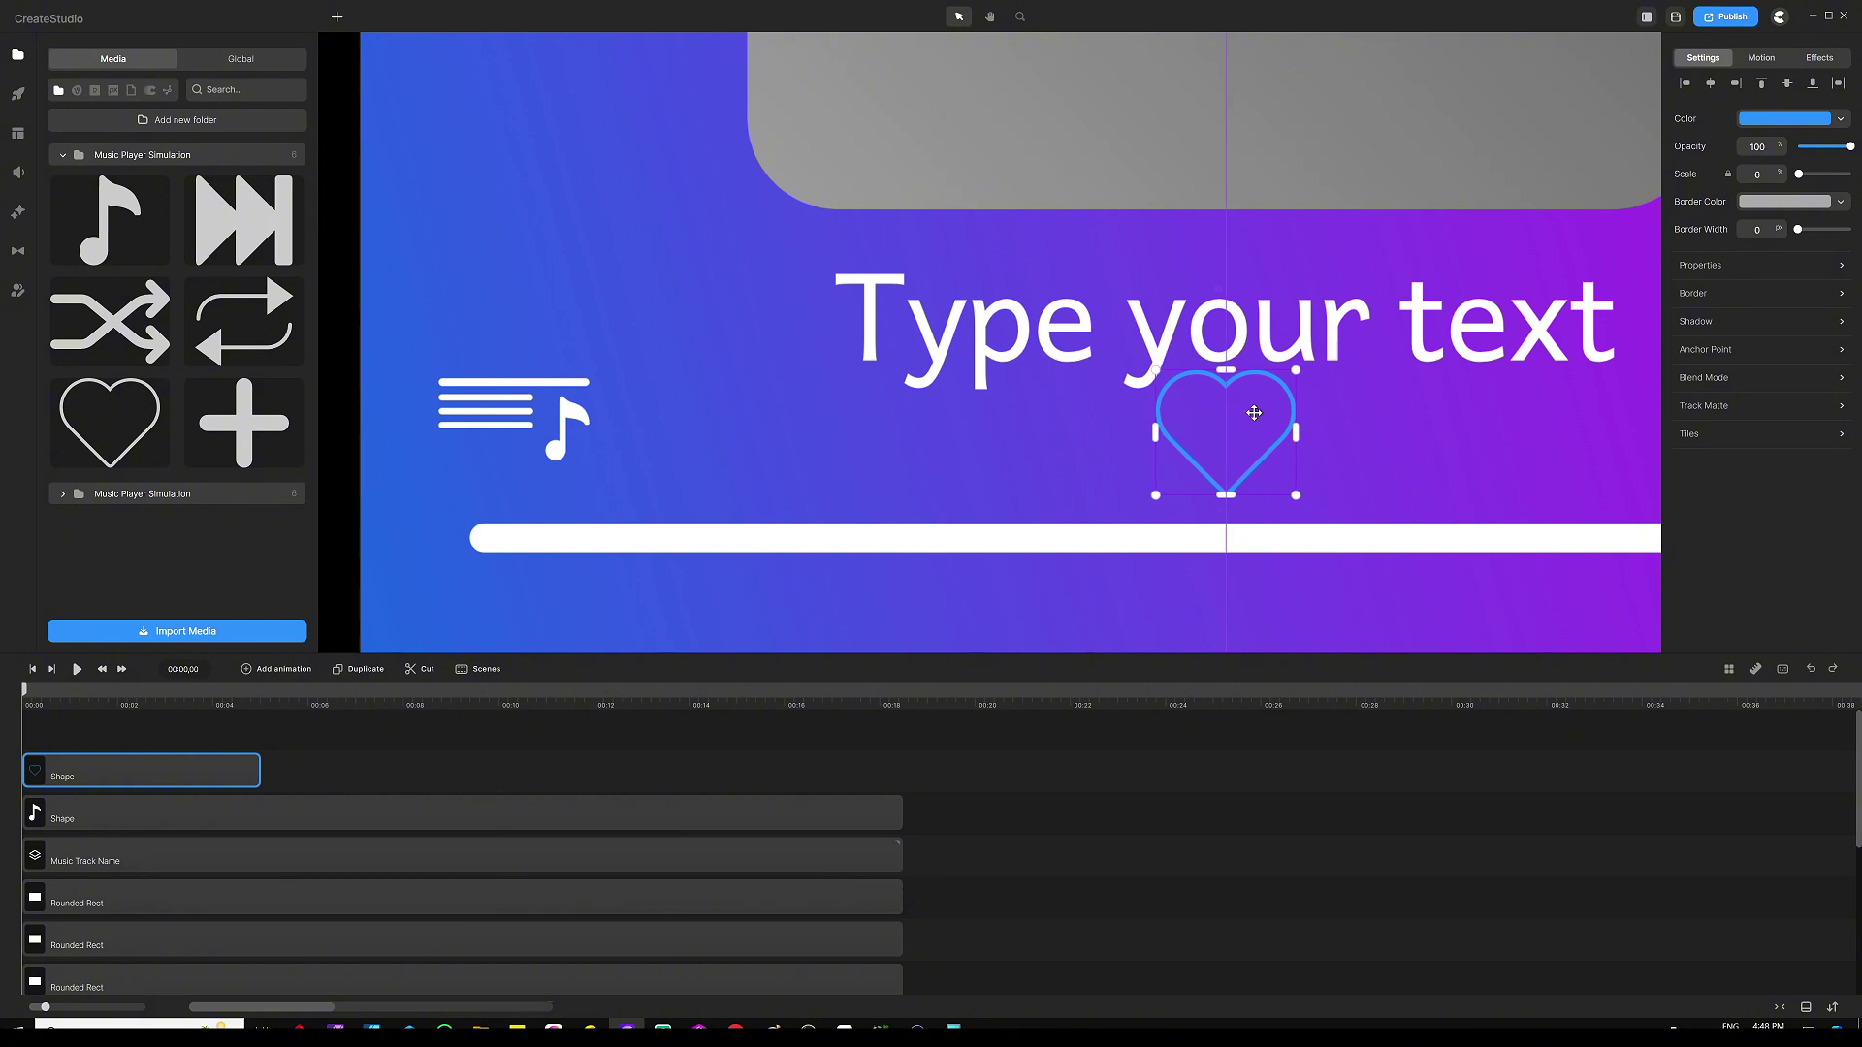
Step: Fill the heart icon with white and deselect all layers
click(1760, 117)
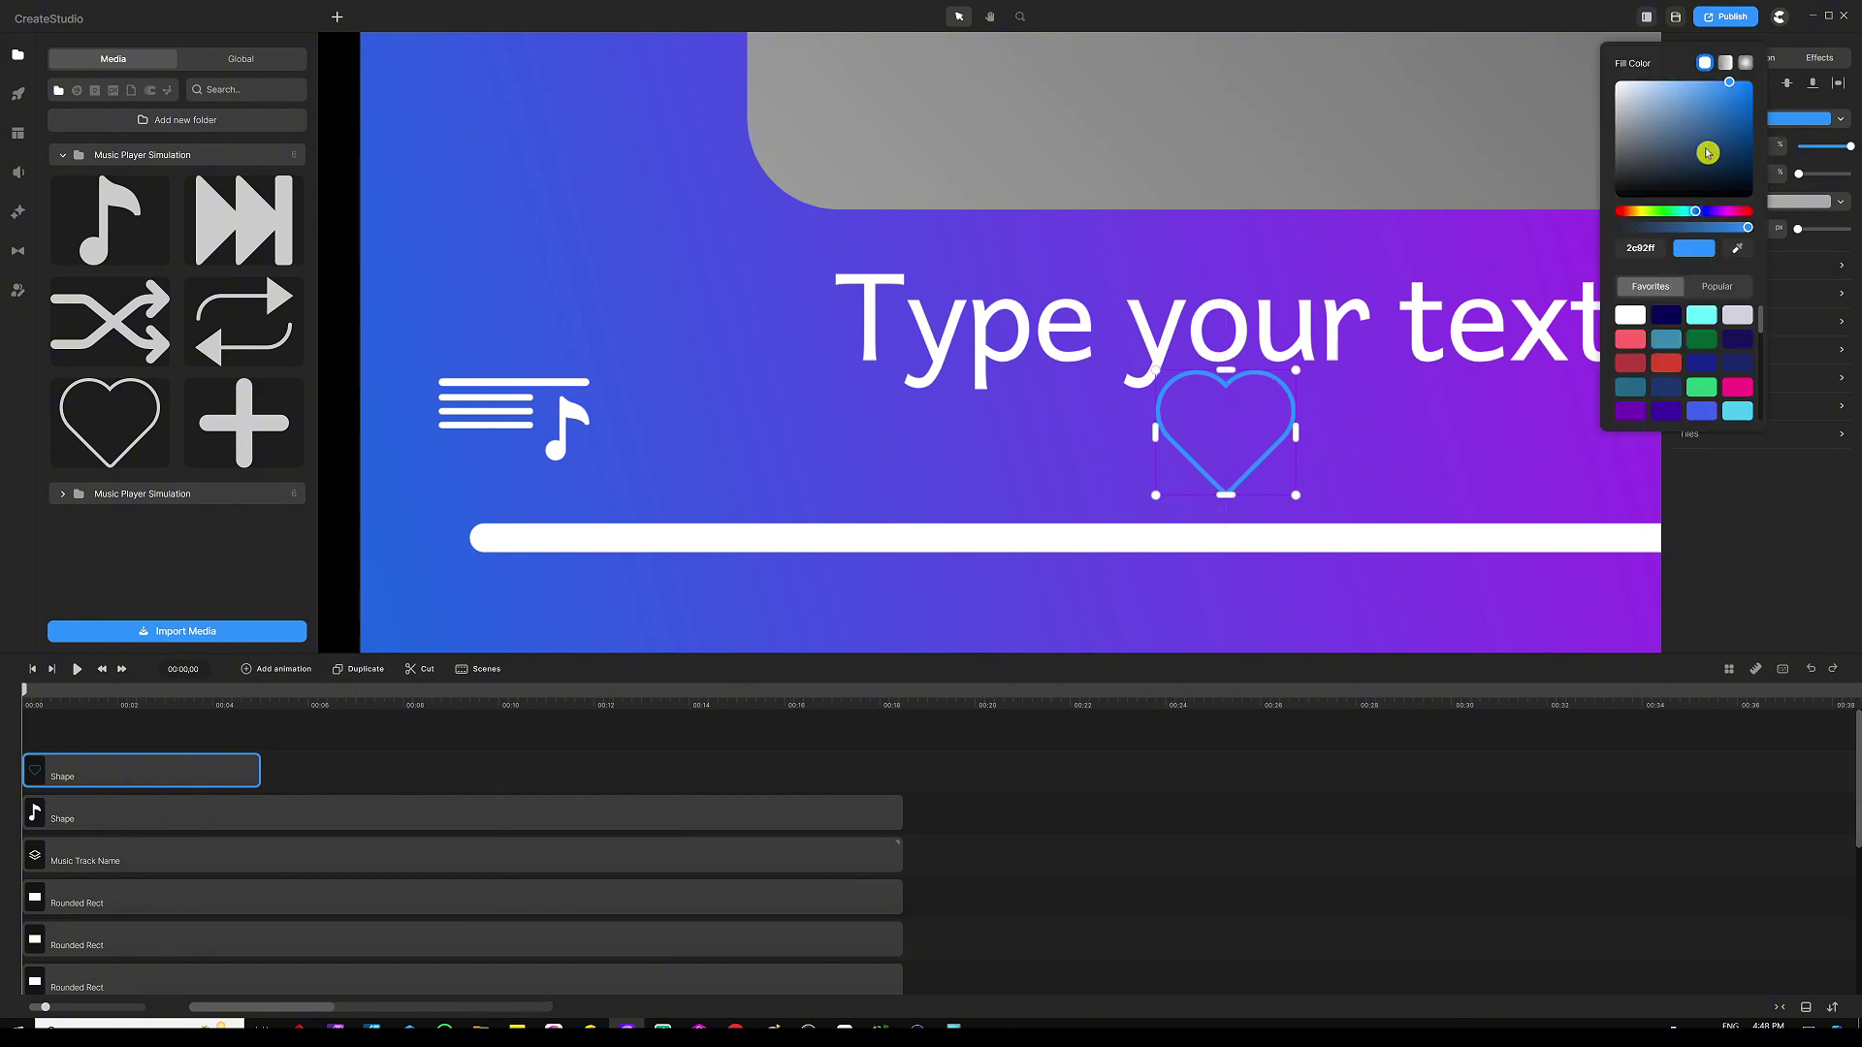
click(1699, 145)
click(1207, 363)
double_click(1212, 344)
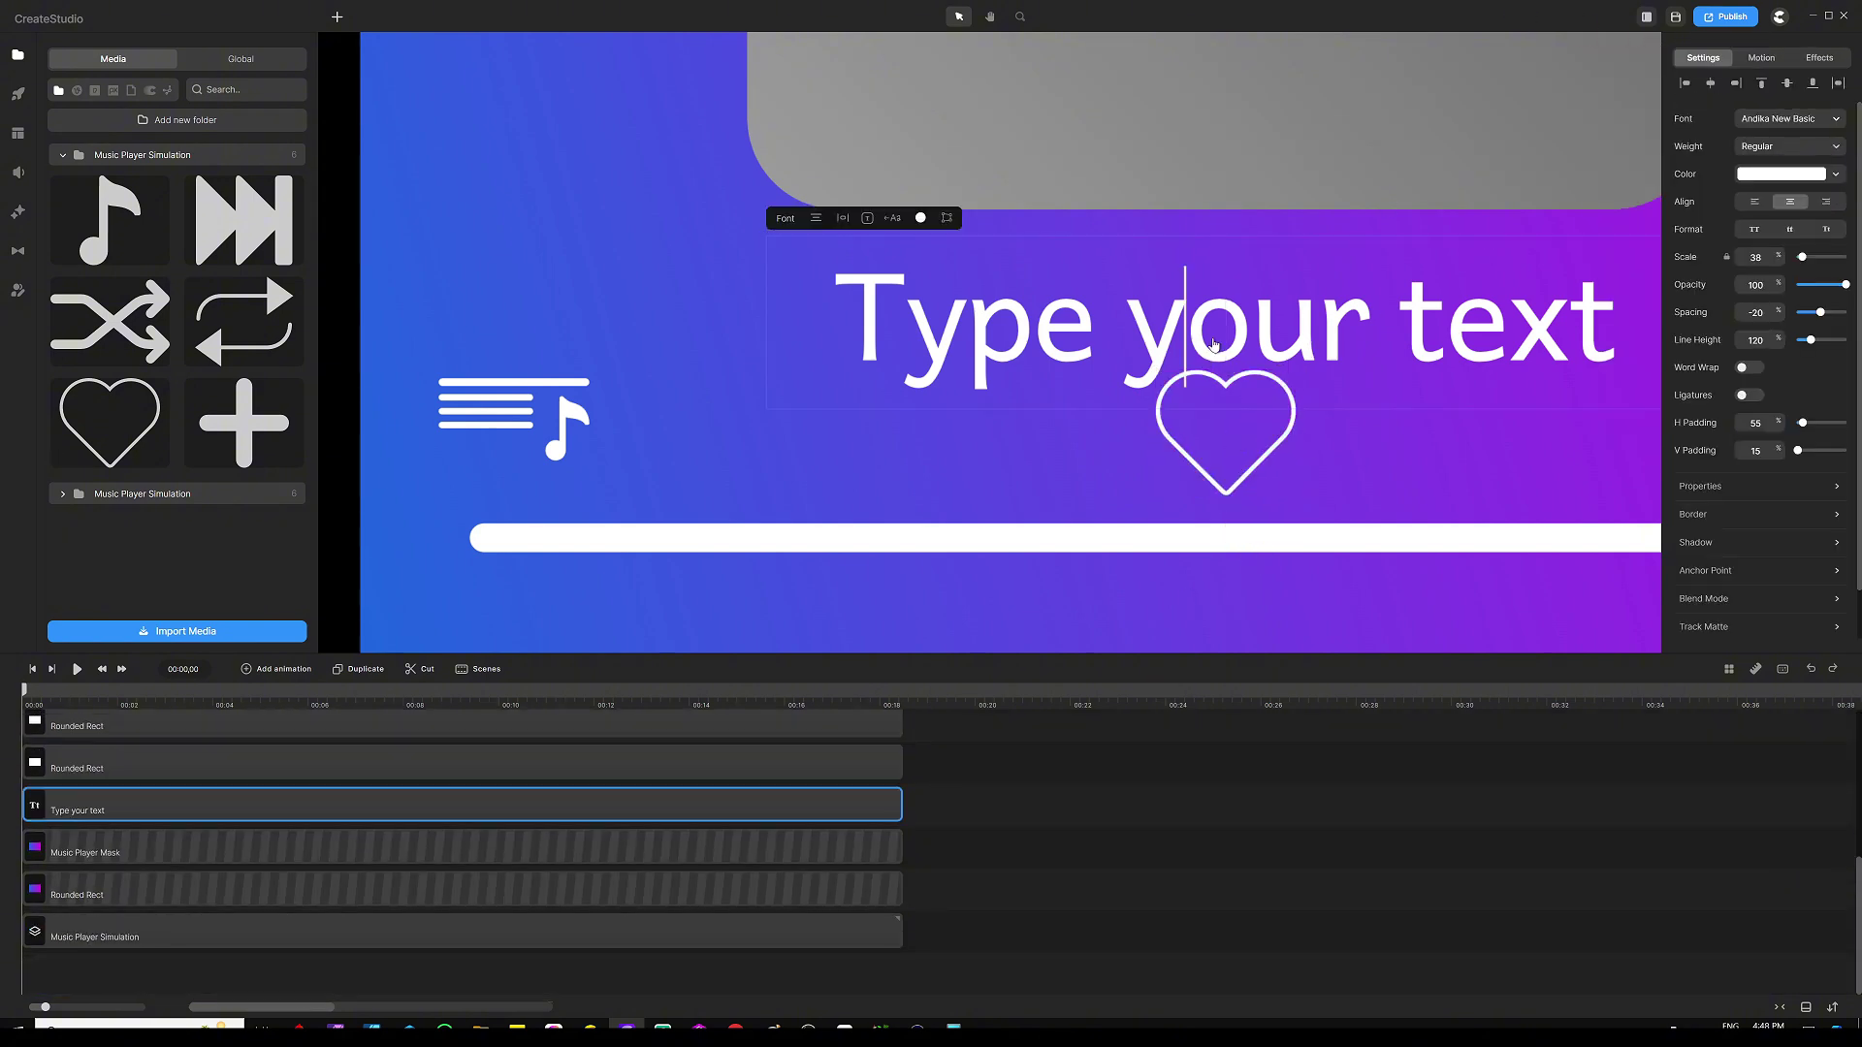
click(1121, 624)
scroll(1101, 374, down, 5)
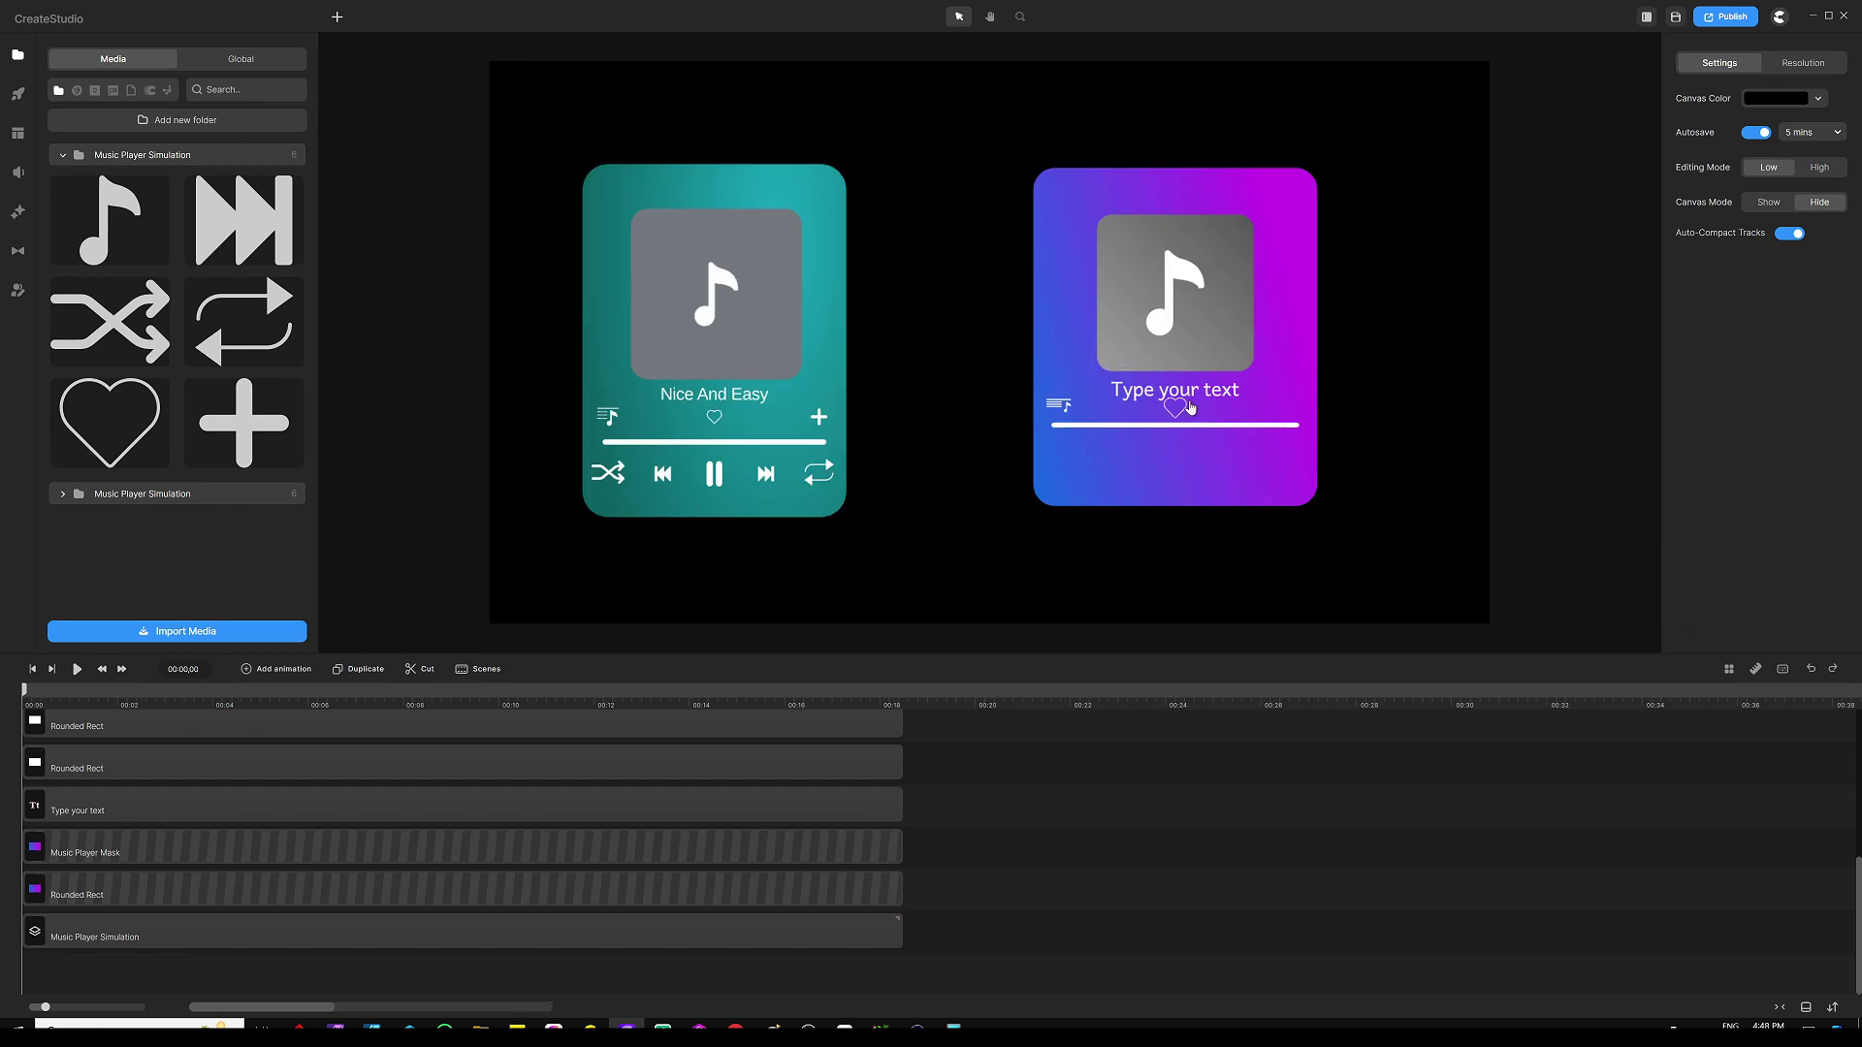
Step: Reduce the "Type your text" title to 26% scale and centre it directly beneath the cover square
scroll(1177, 397, up, 3)
click(1184, 390)
drag(1184, 389, 1176, 356)
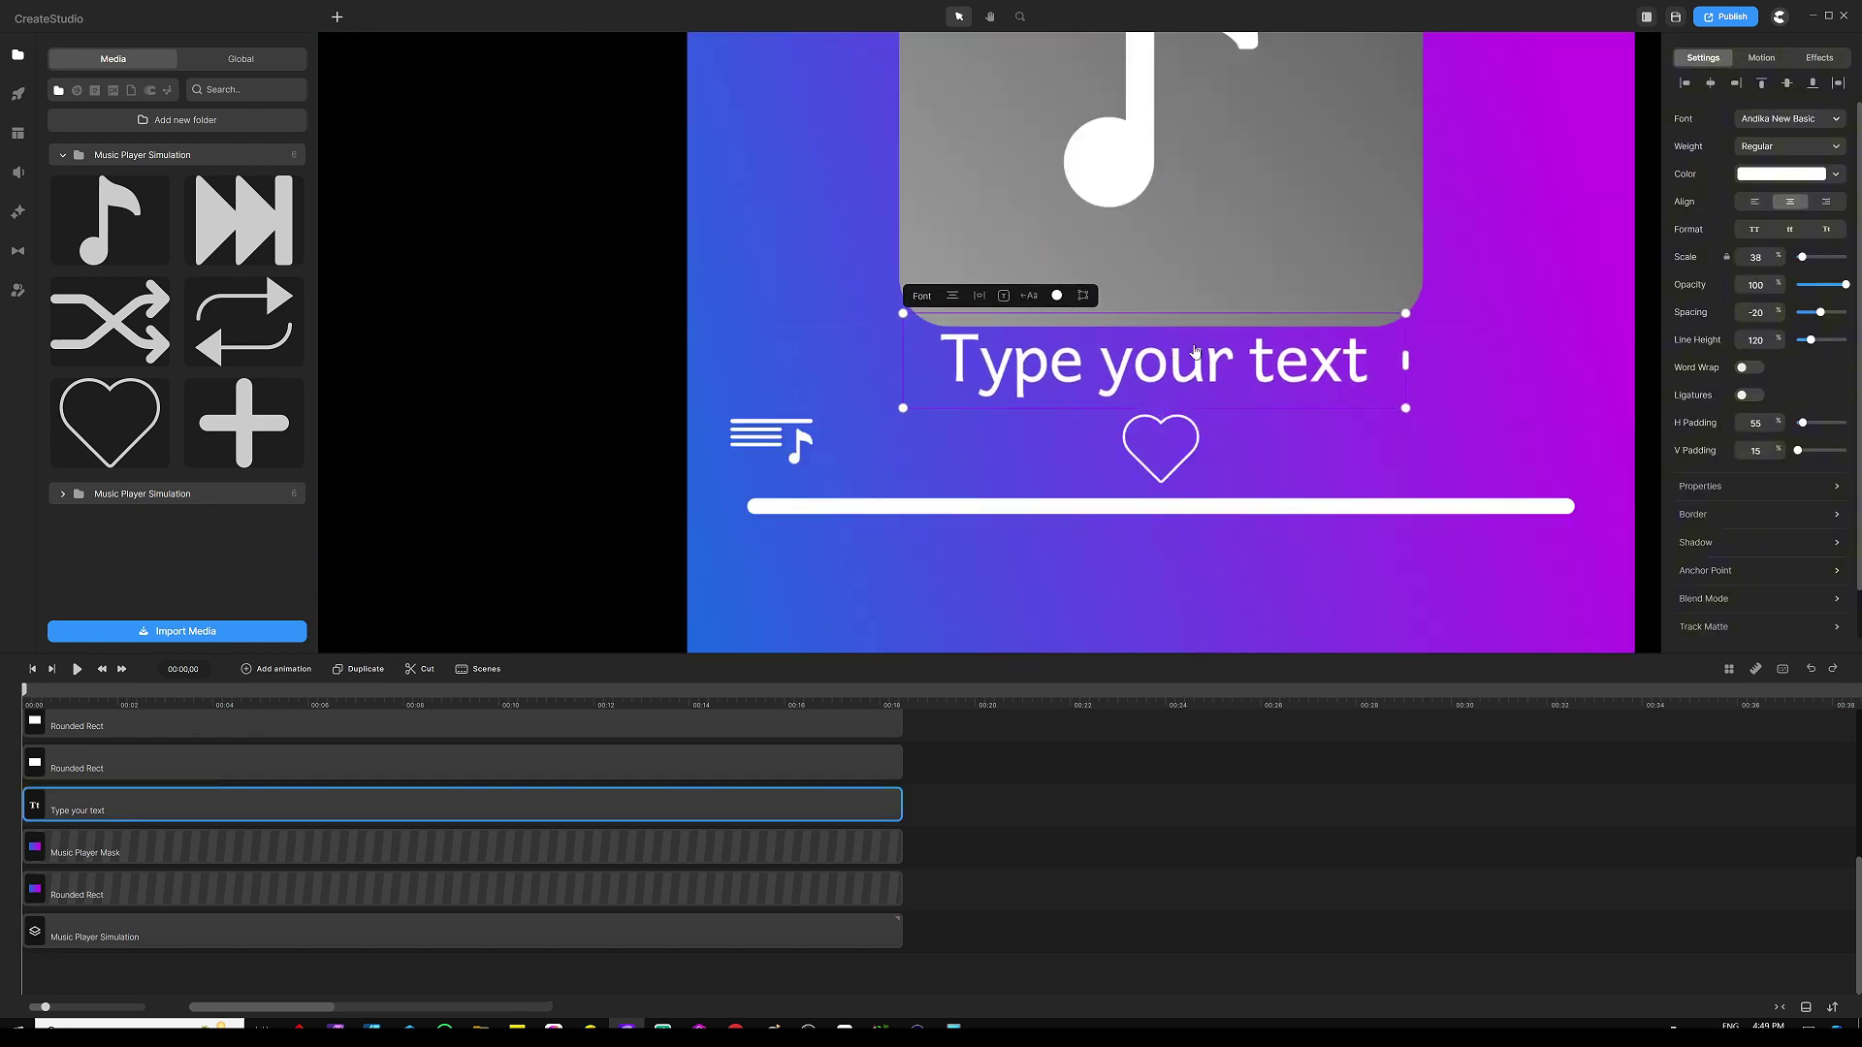
drag(1406, 312, 1248, 342)
drag(1070, 383, 1155, 361)
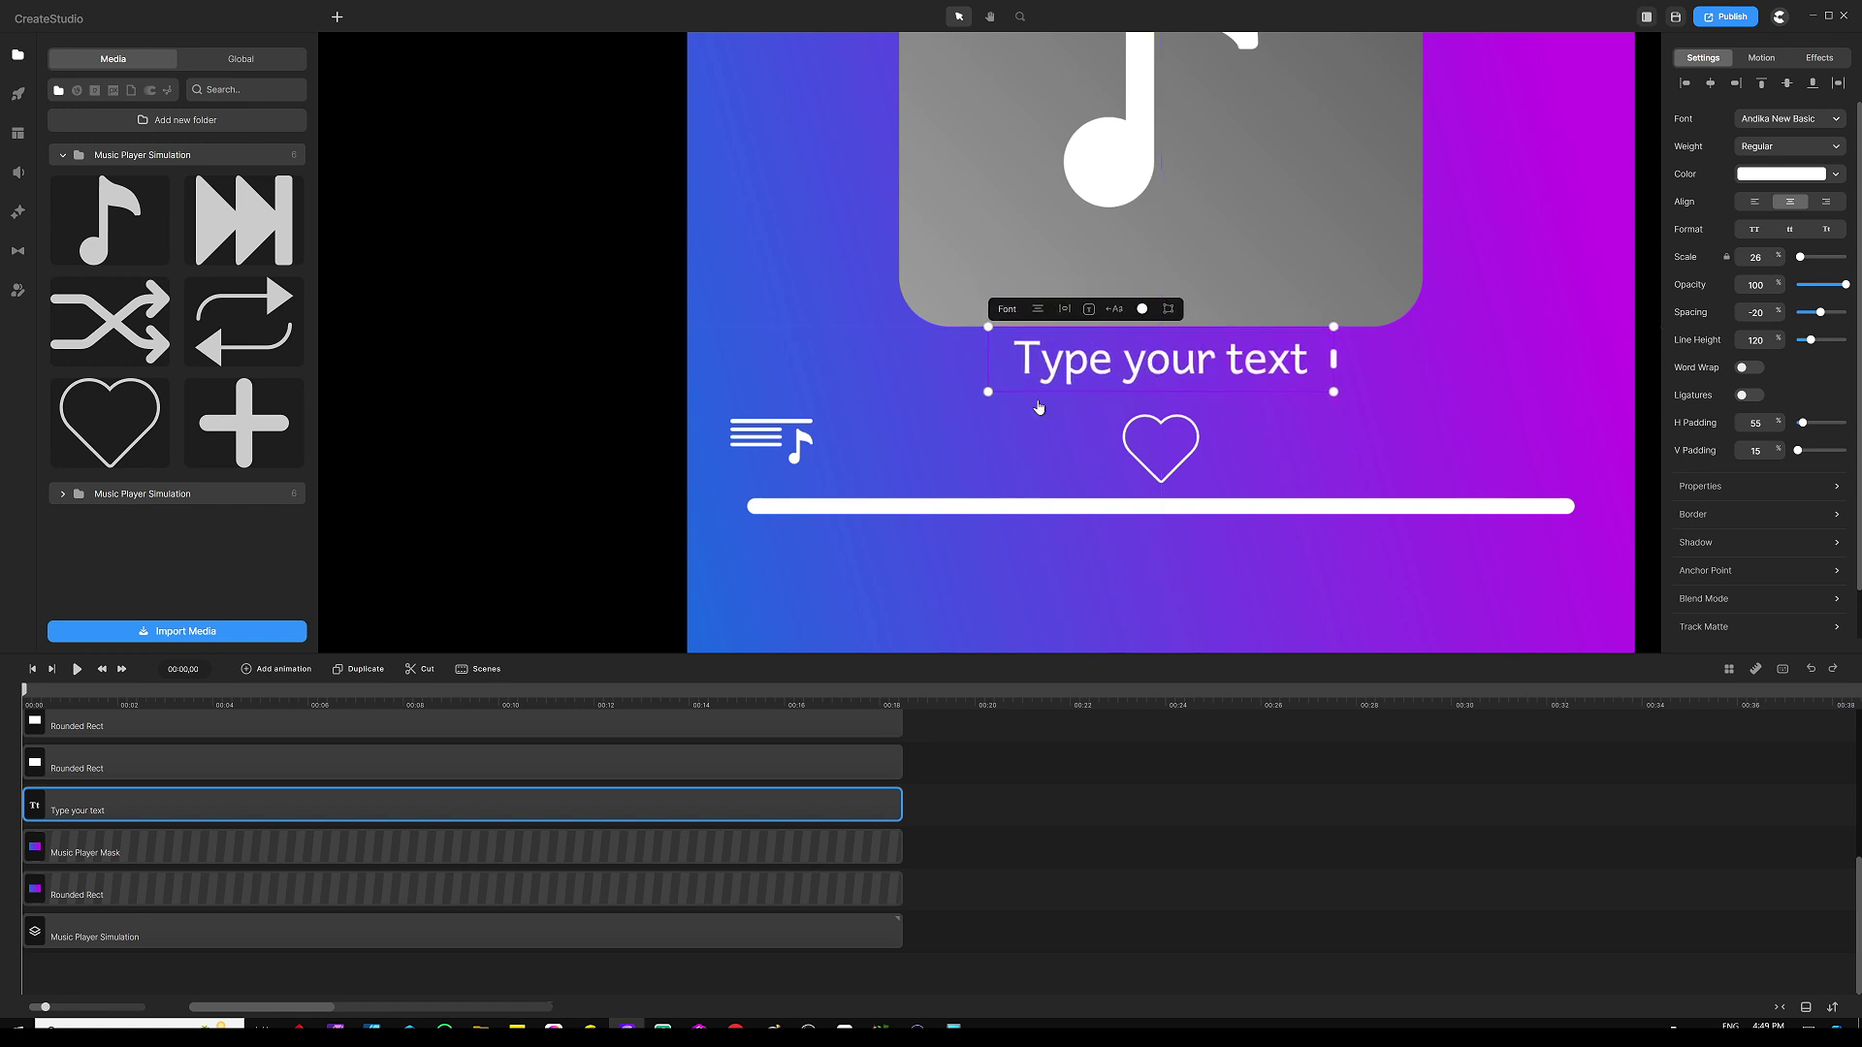
click(498, 374)
Step: Raise the heart icon slightly so it sits midway between the title and the progress bar
click(1168, 441)
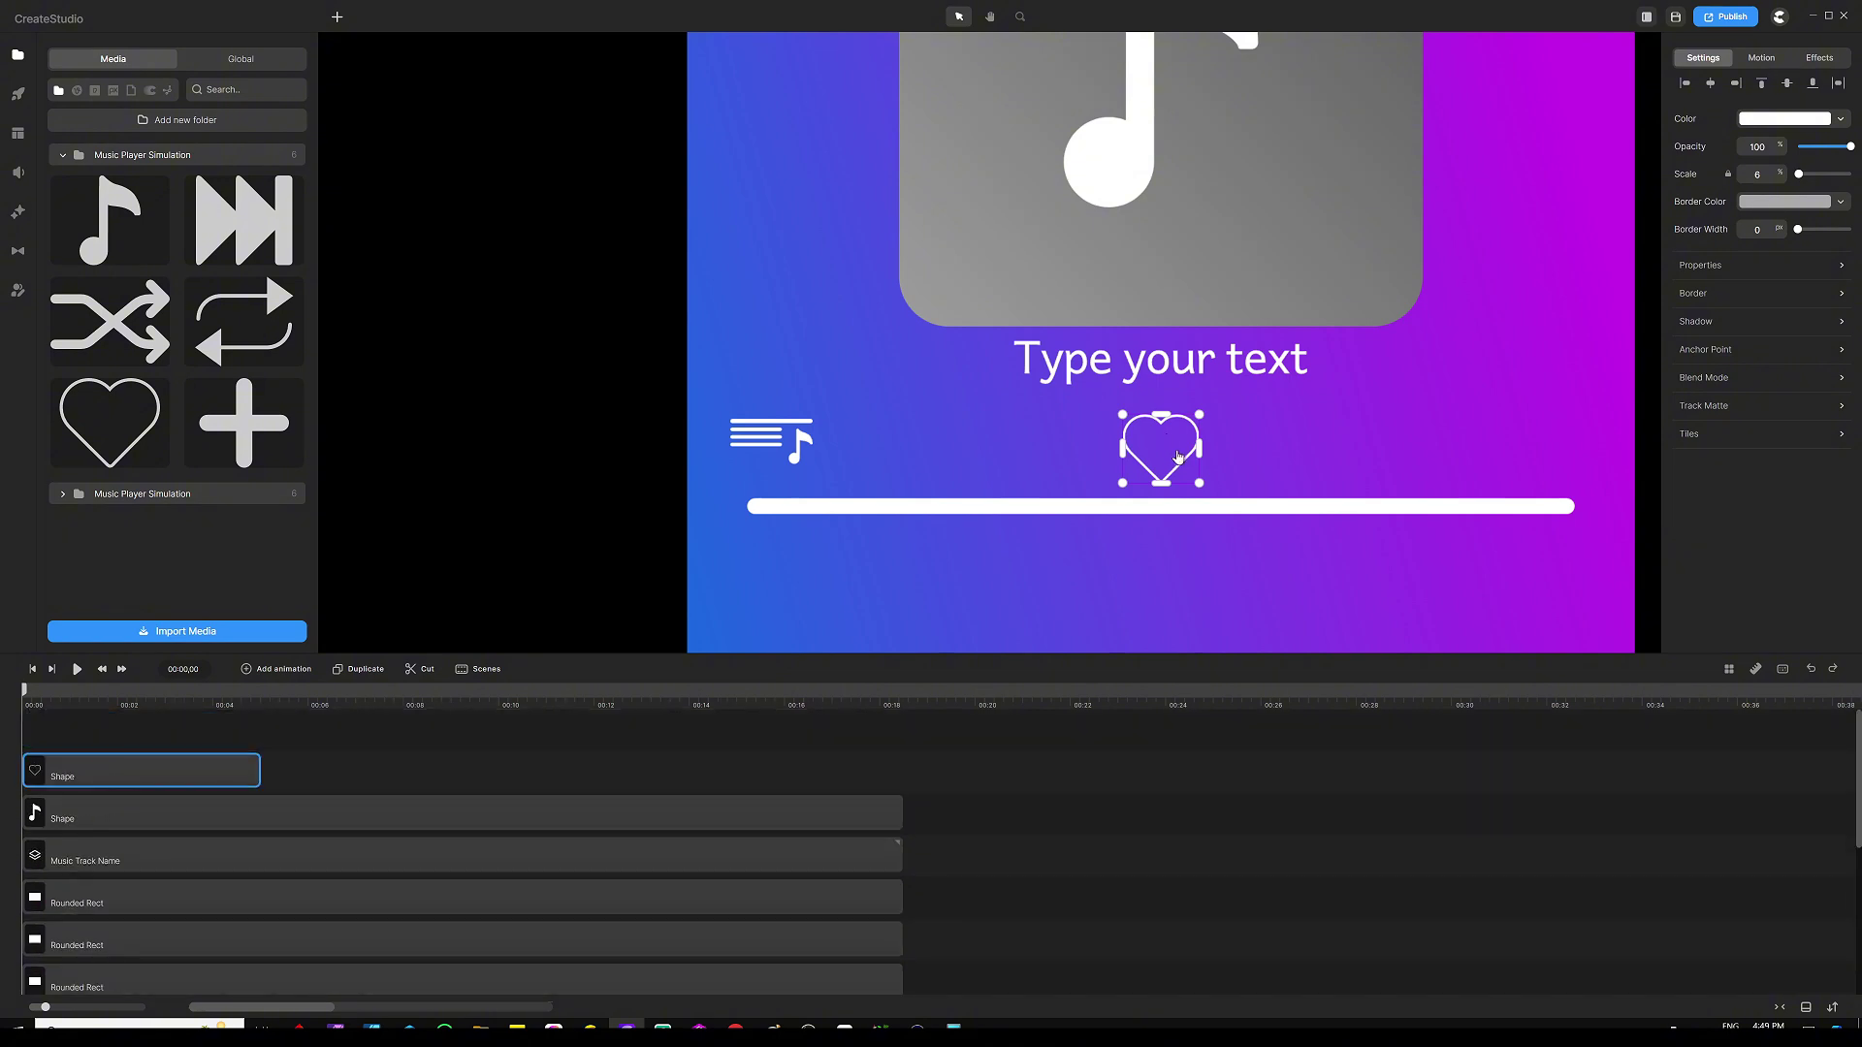
drag(1167, 441, 1176, 439)
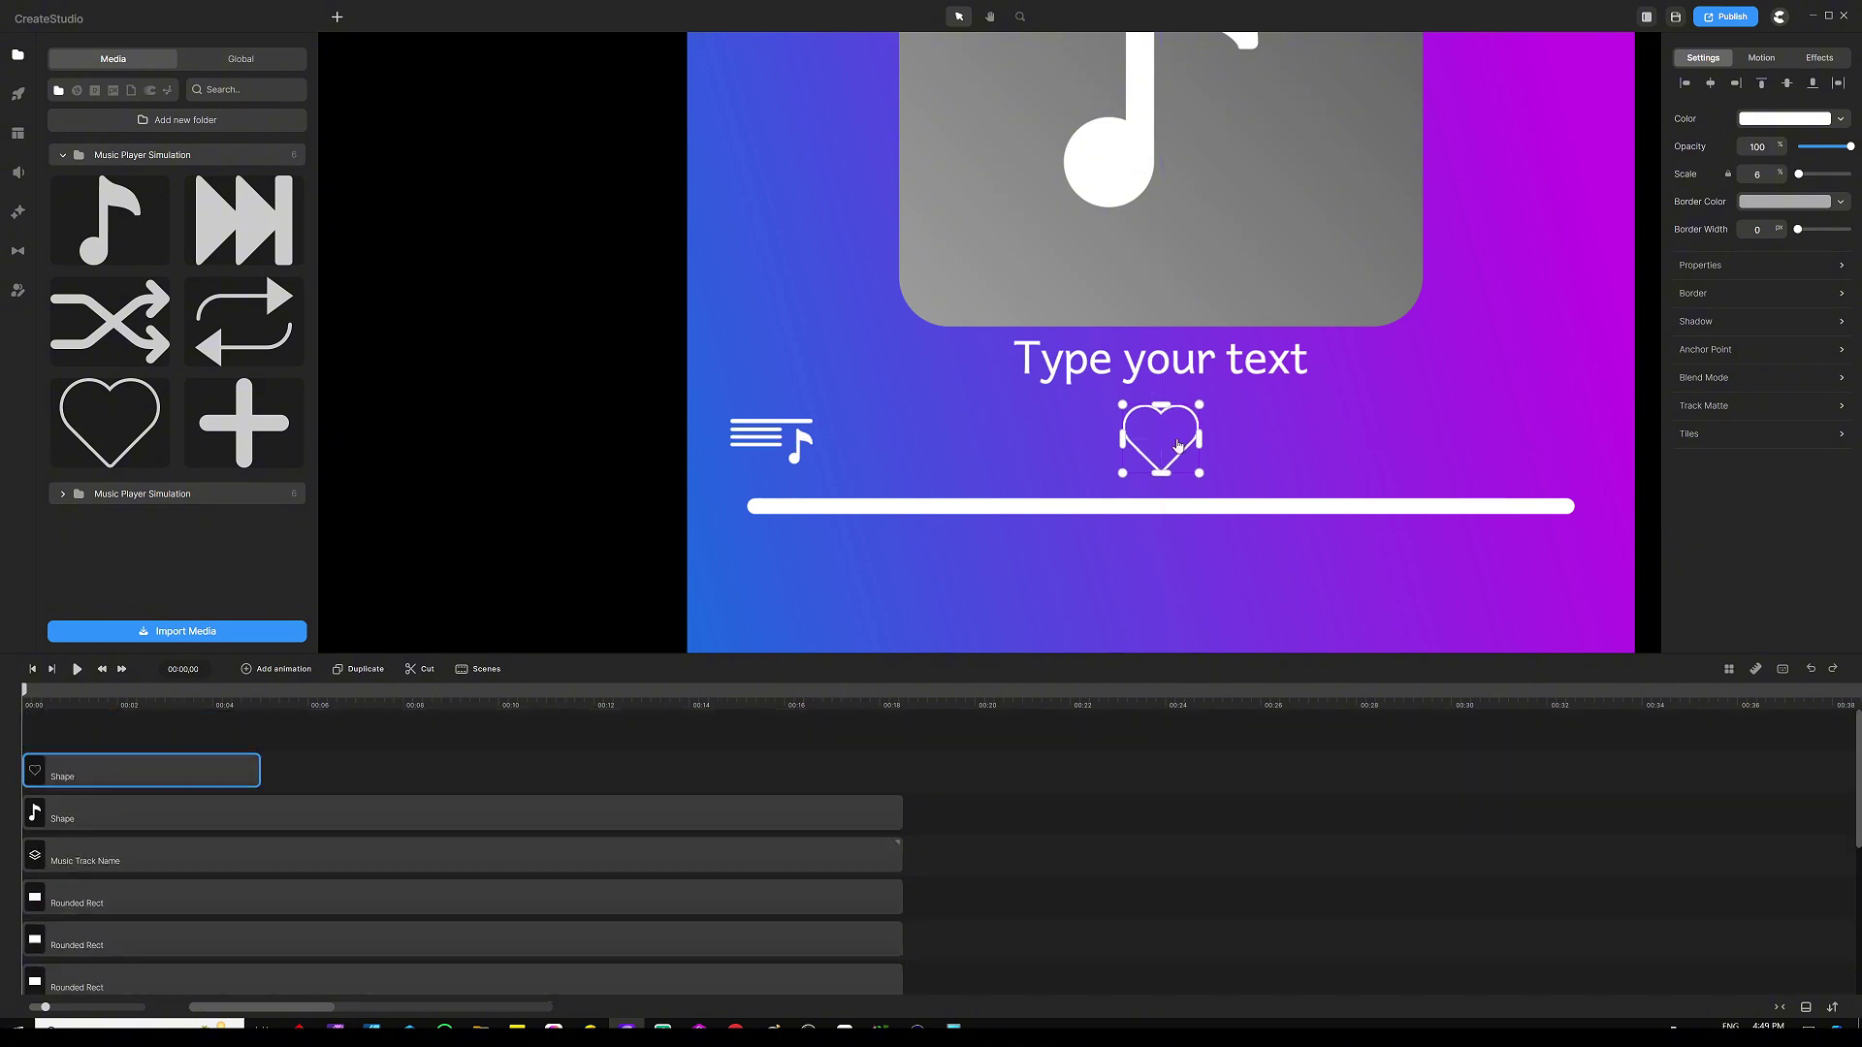
click(581, 423)
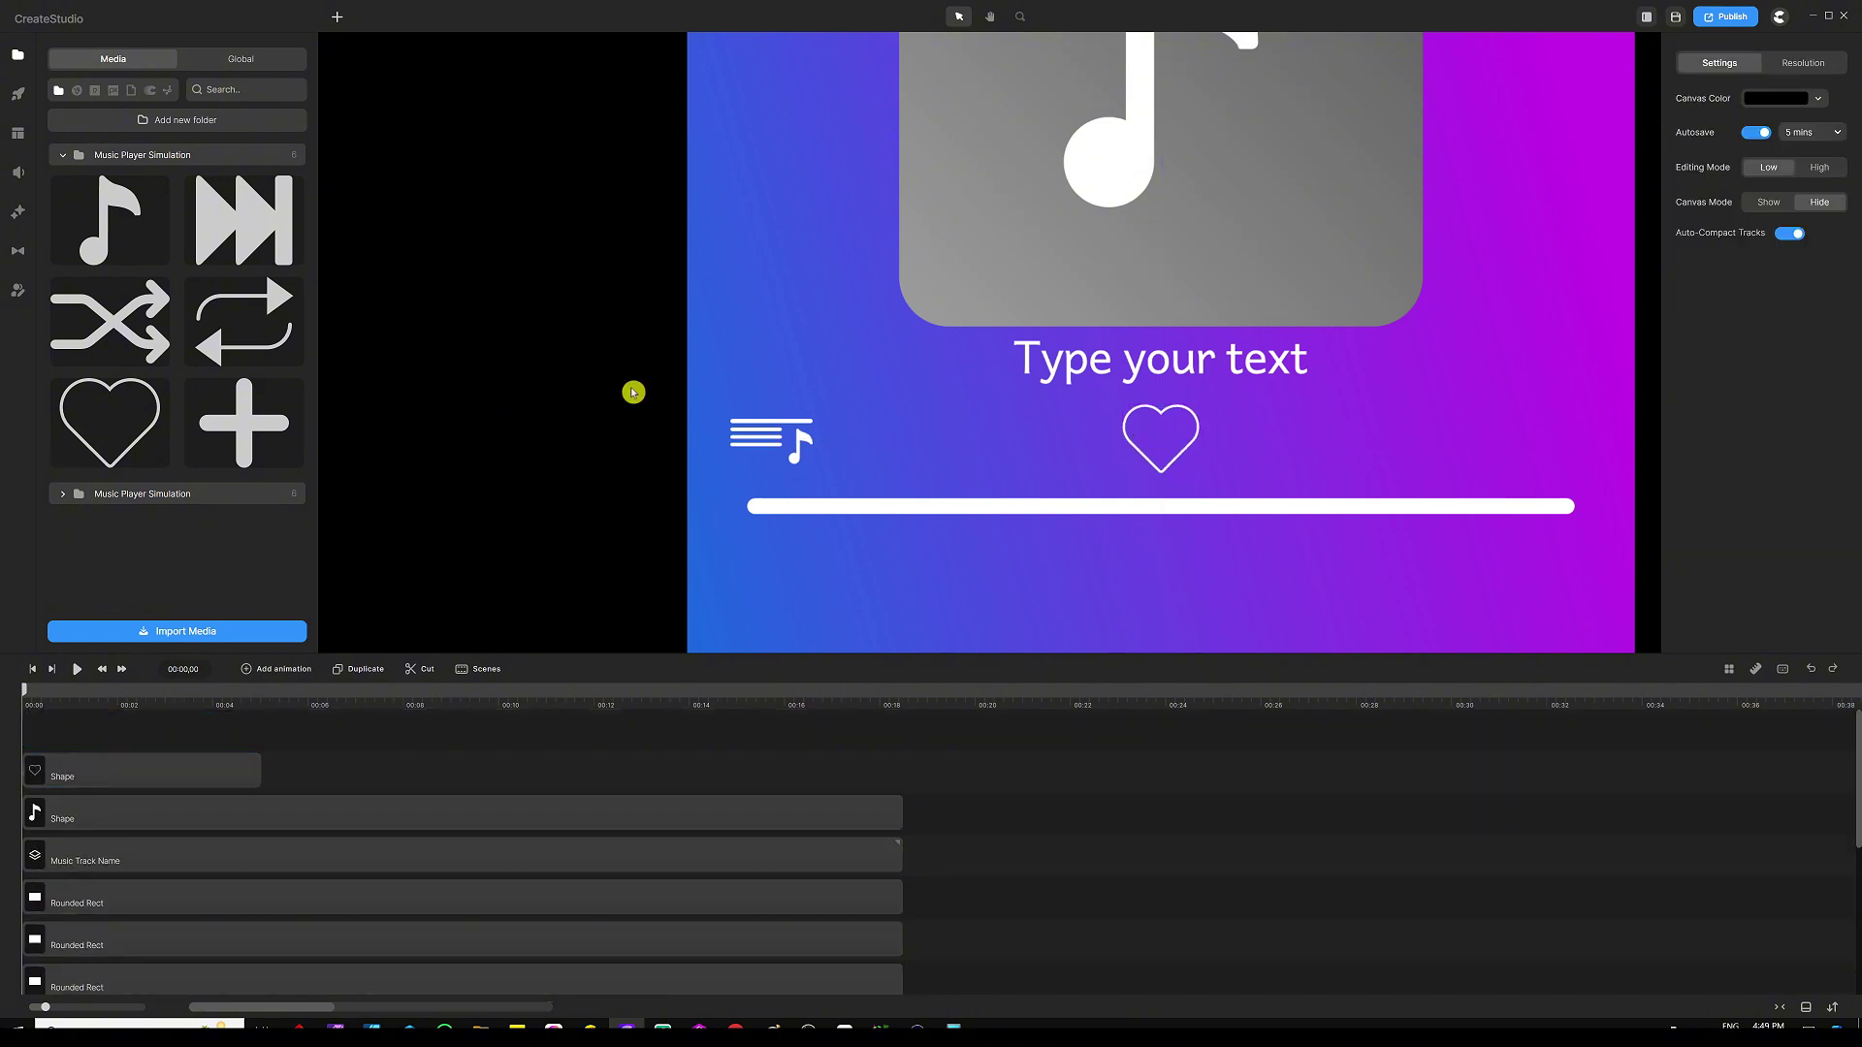
key(ctrl+0)
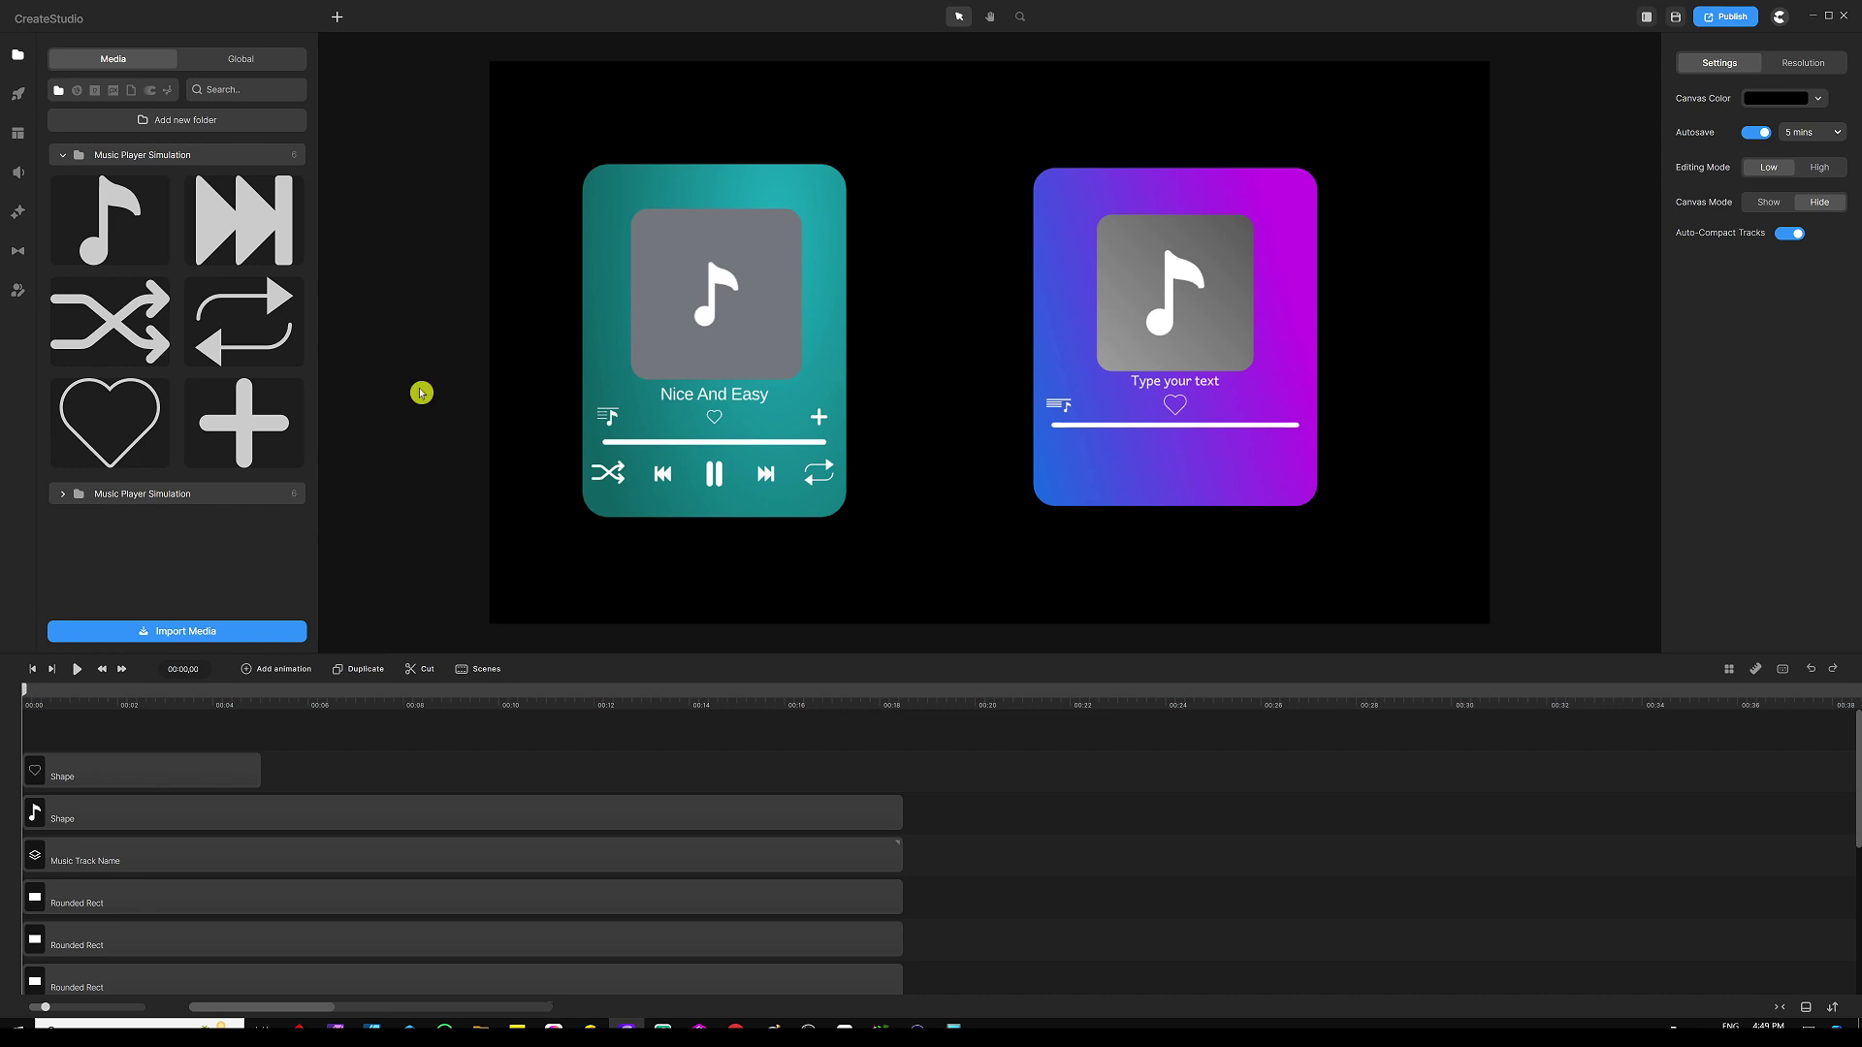
Step: Add the plus shape to the canvas and fill it with white
drag(272, 420, 1134, 403)
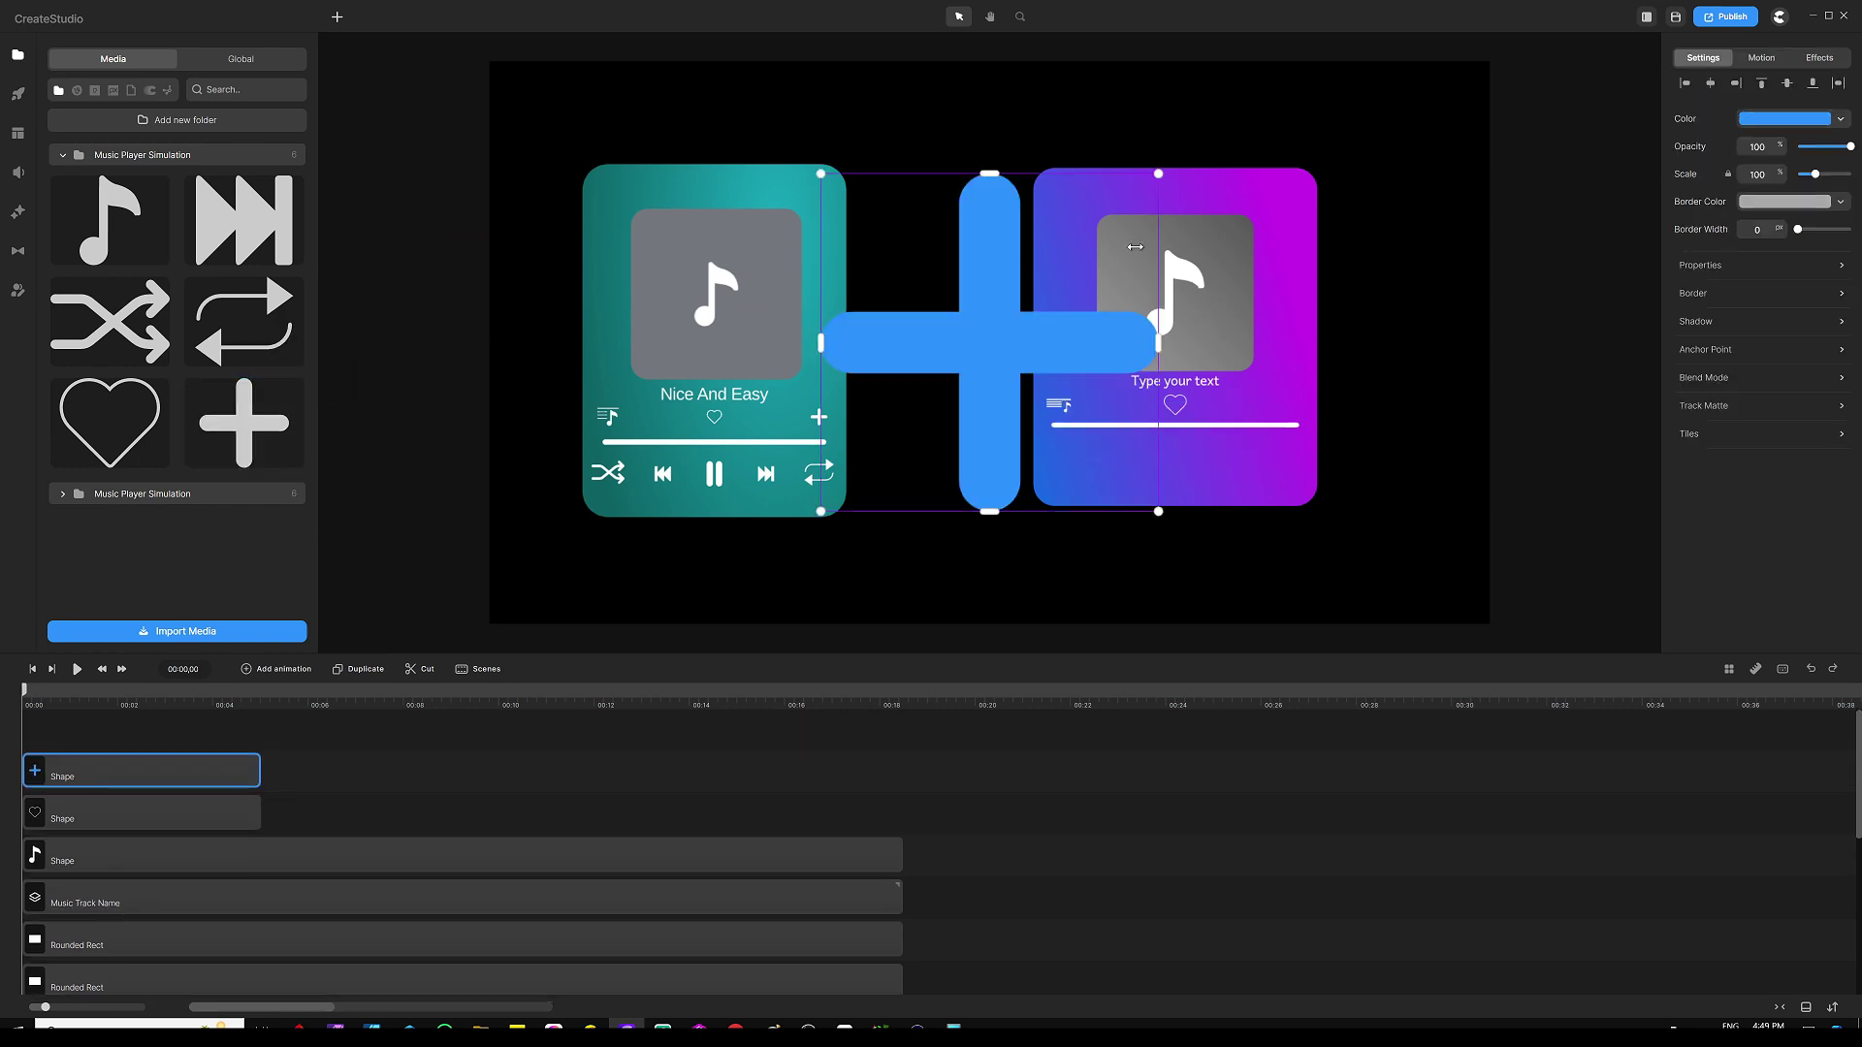
click(1784, 118)
drag(1695, 137, 1475, 9)
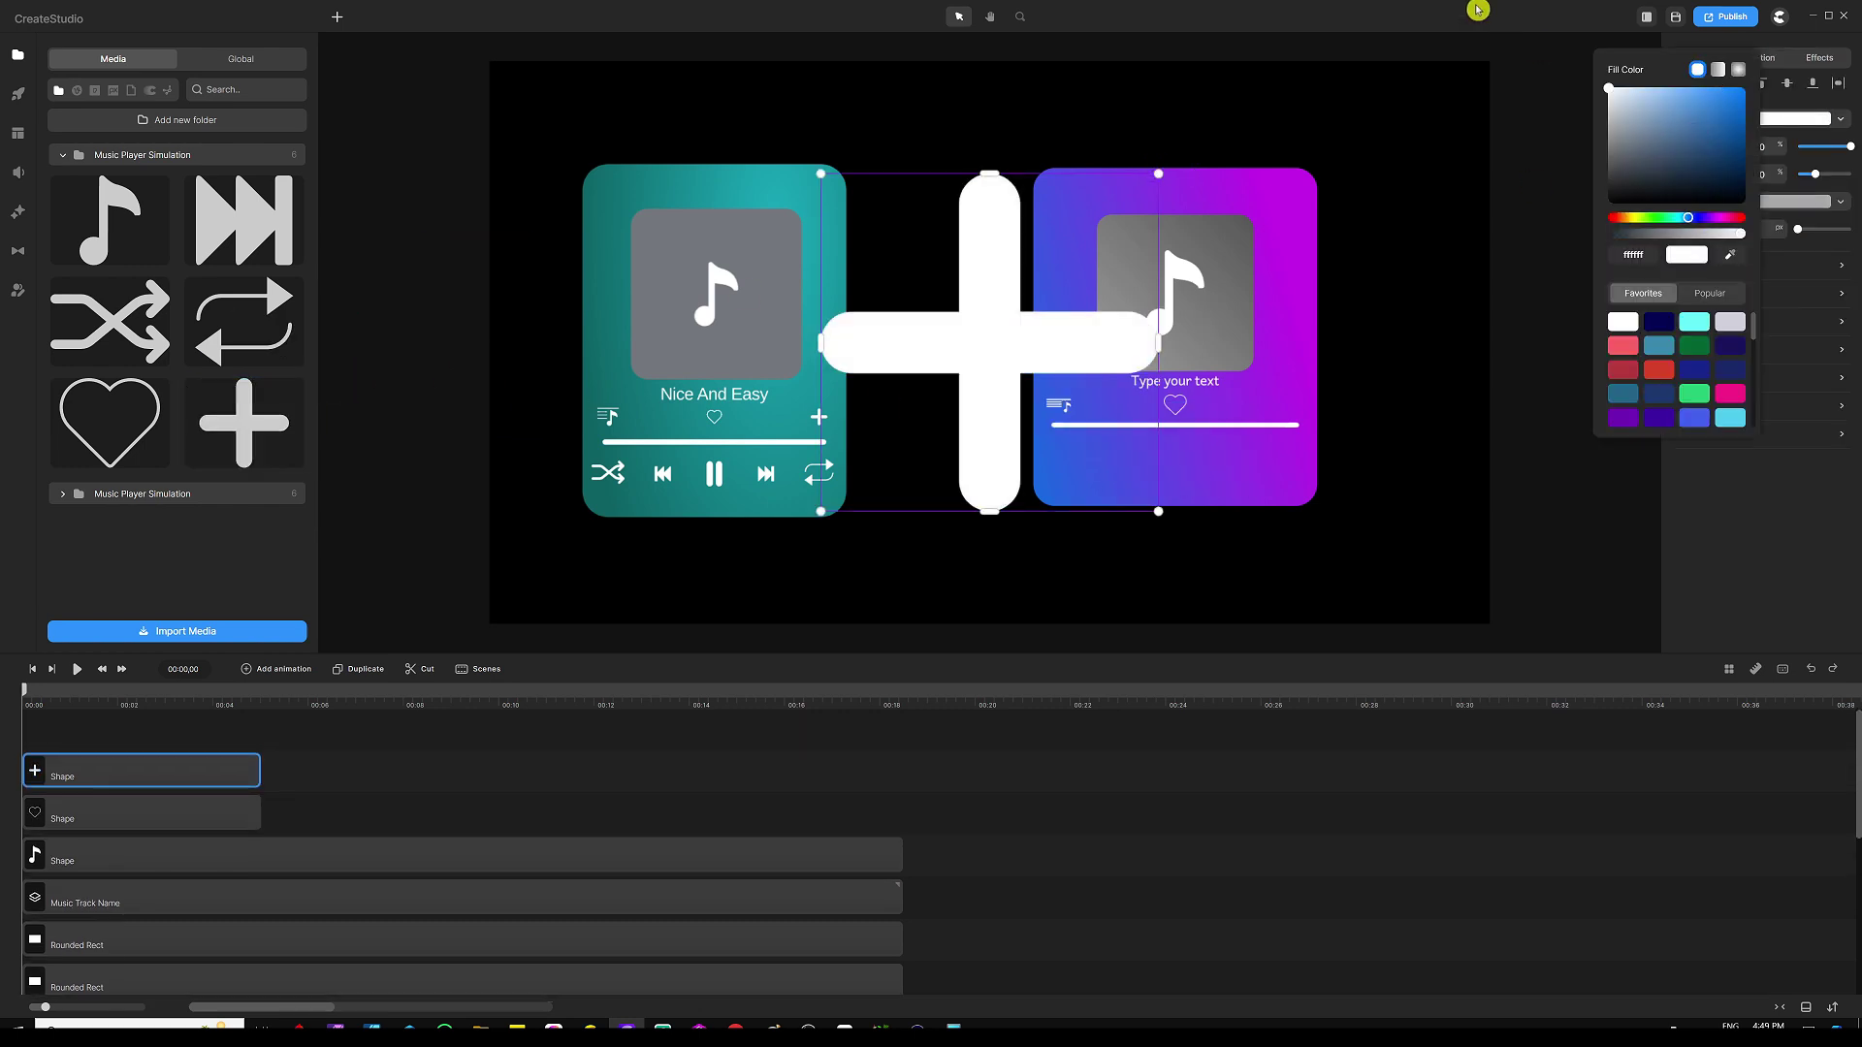
click(1249, 342)
click(1048, 243)
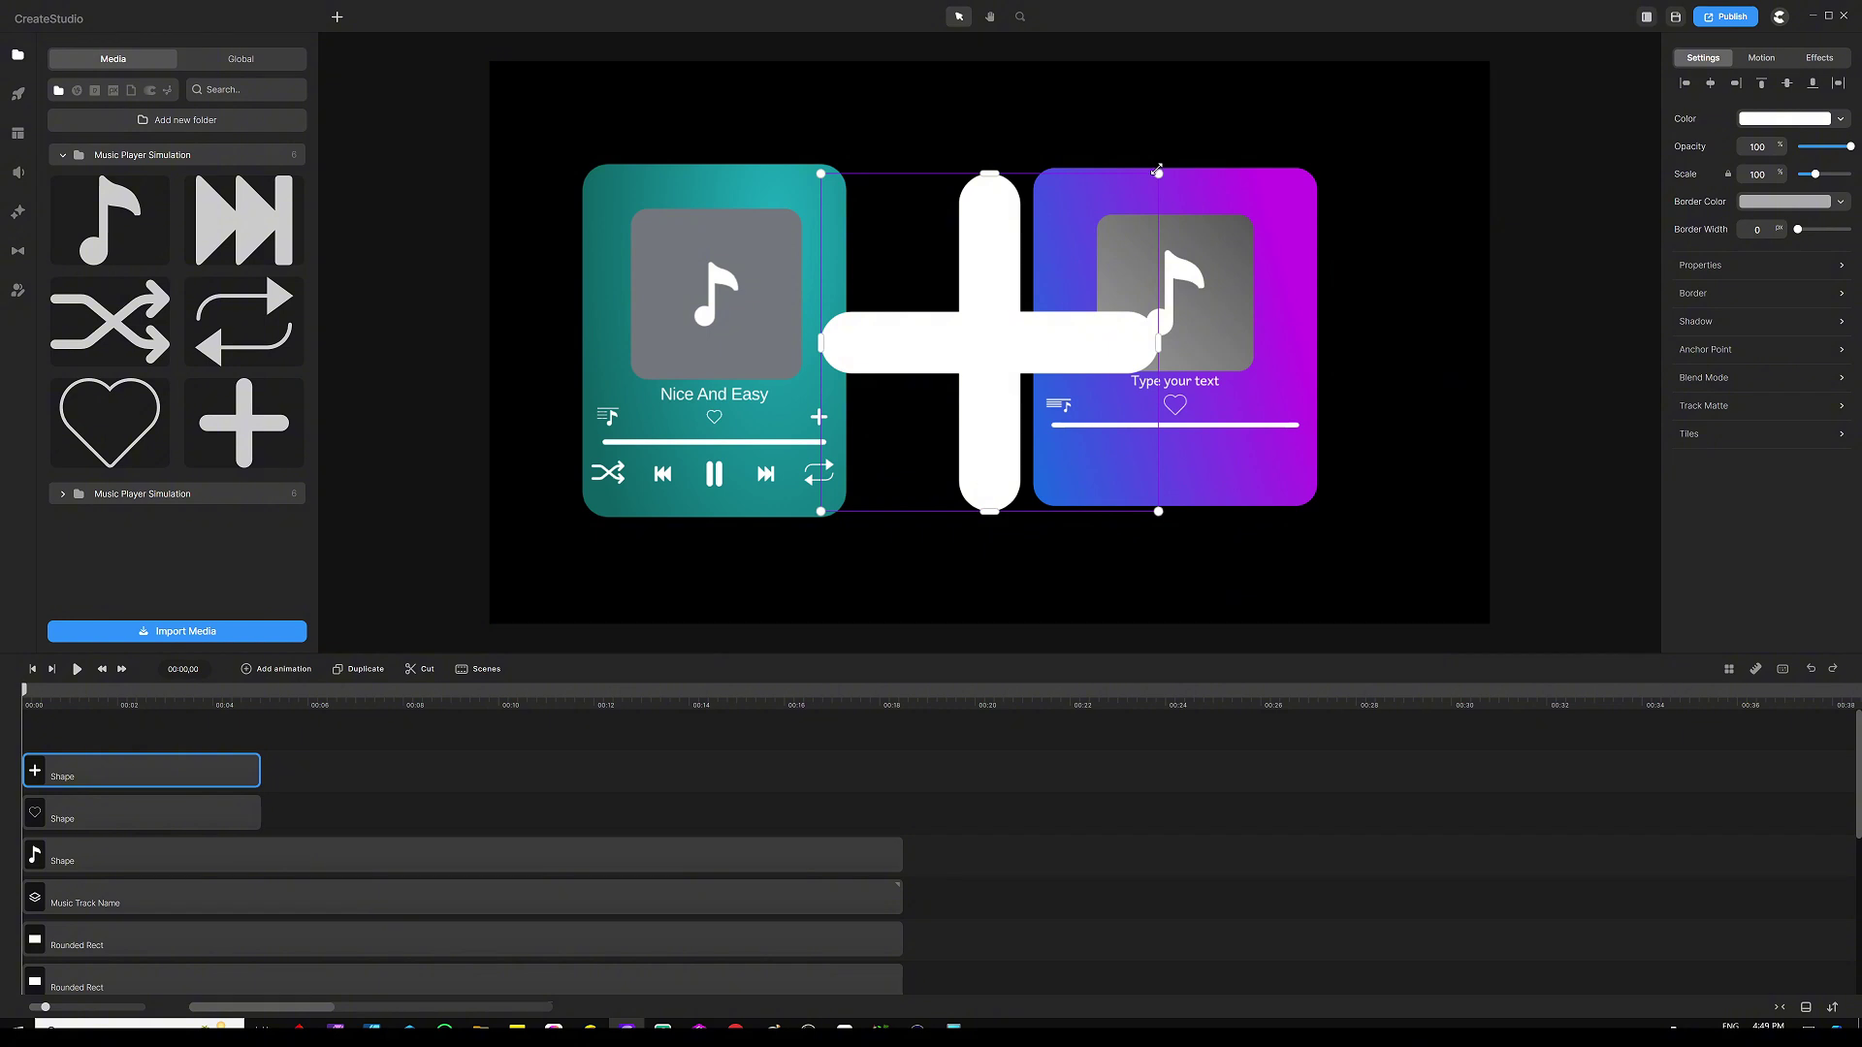
Step: Shrink the plus shape to 9% scale and place it above the right end of the progress bar
drag(1157, 170, 1292, 421)
scroll(1291, 399, up, 5)
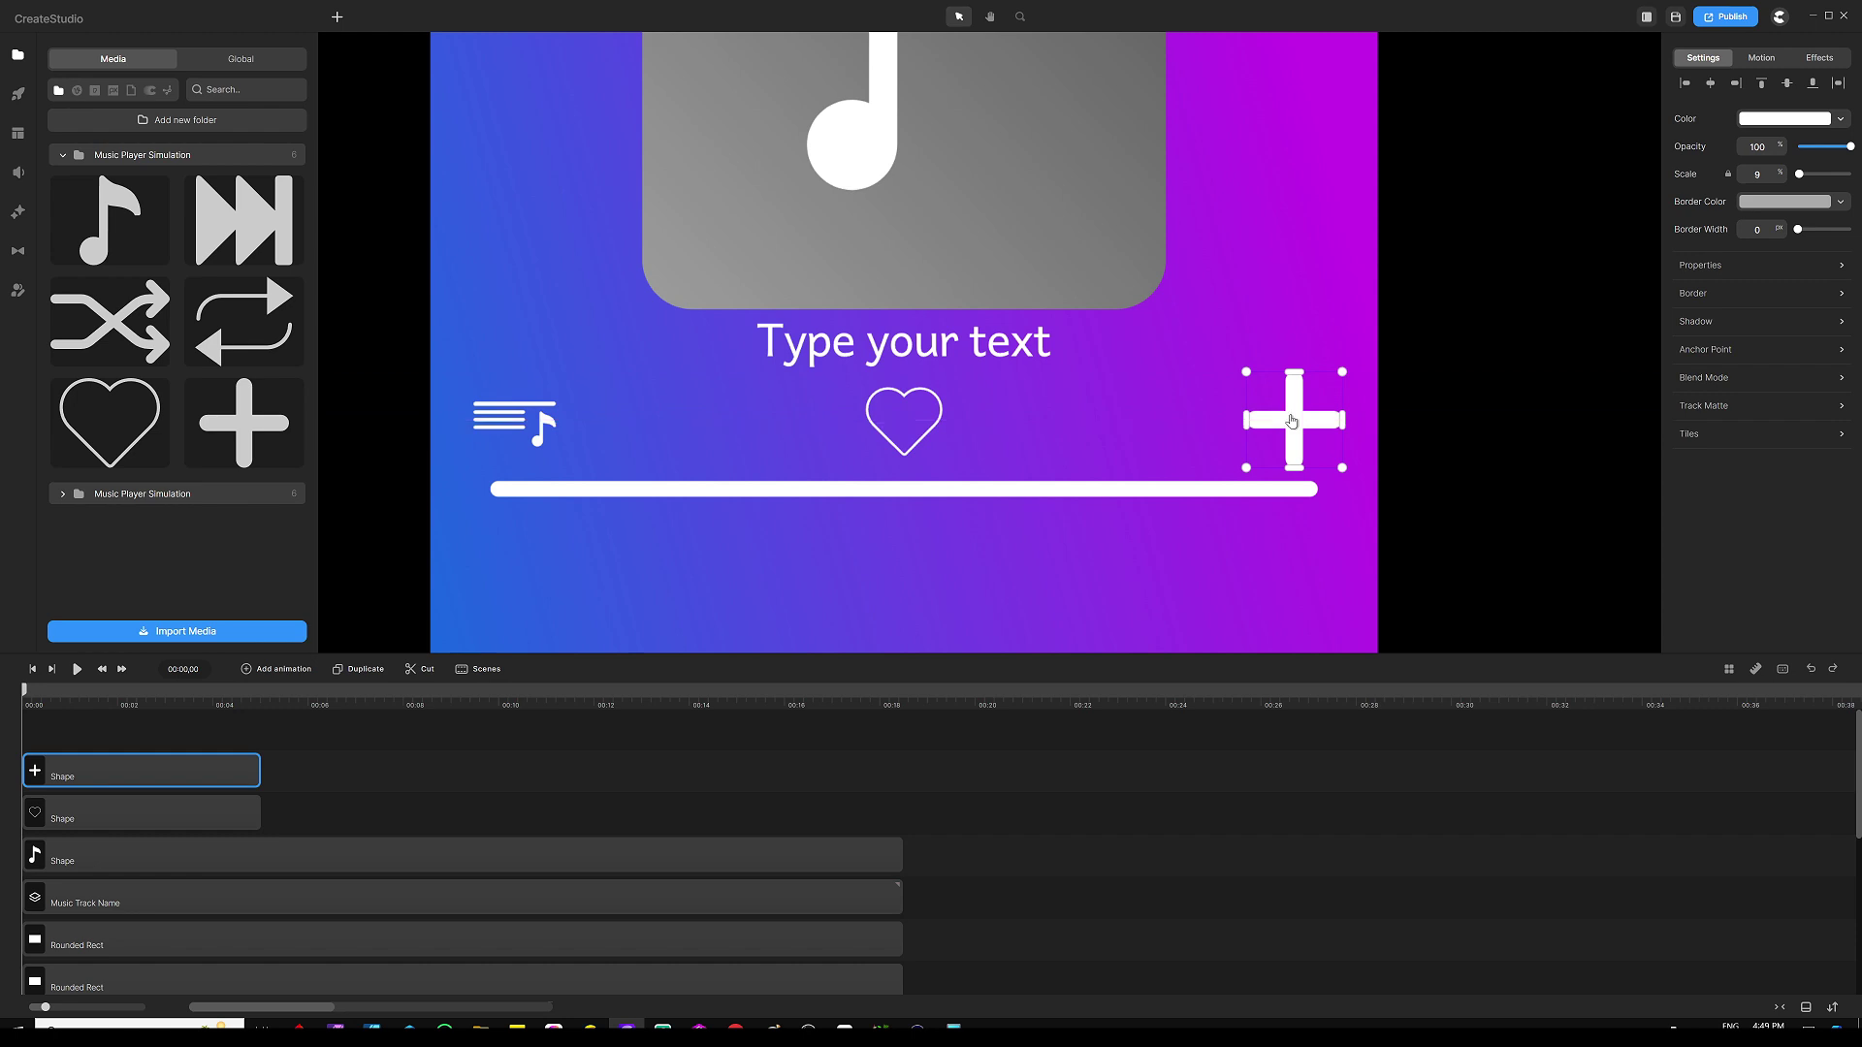
scroll(1292, 421, down, 5)
click(1051, 636)
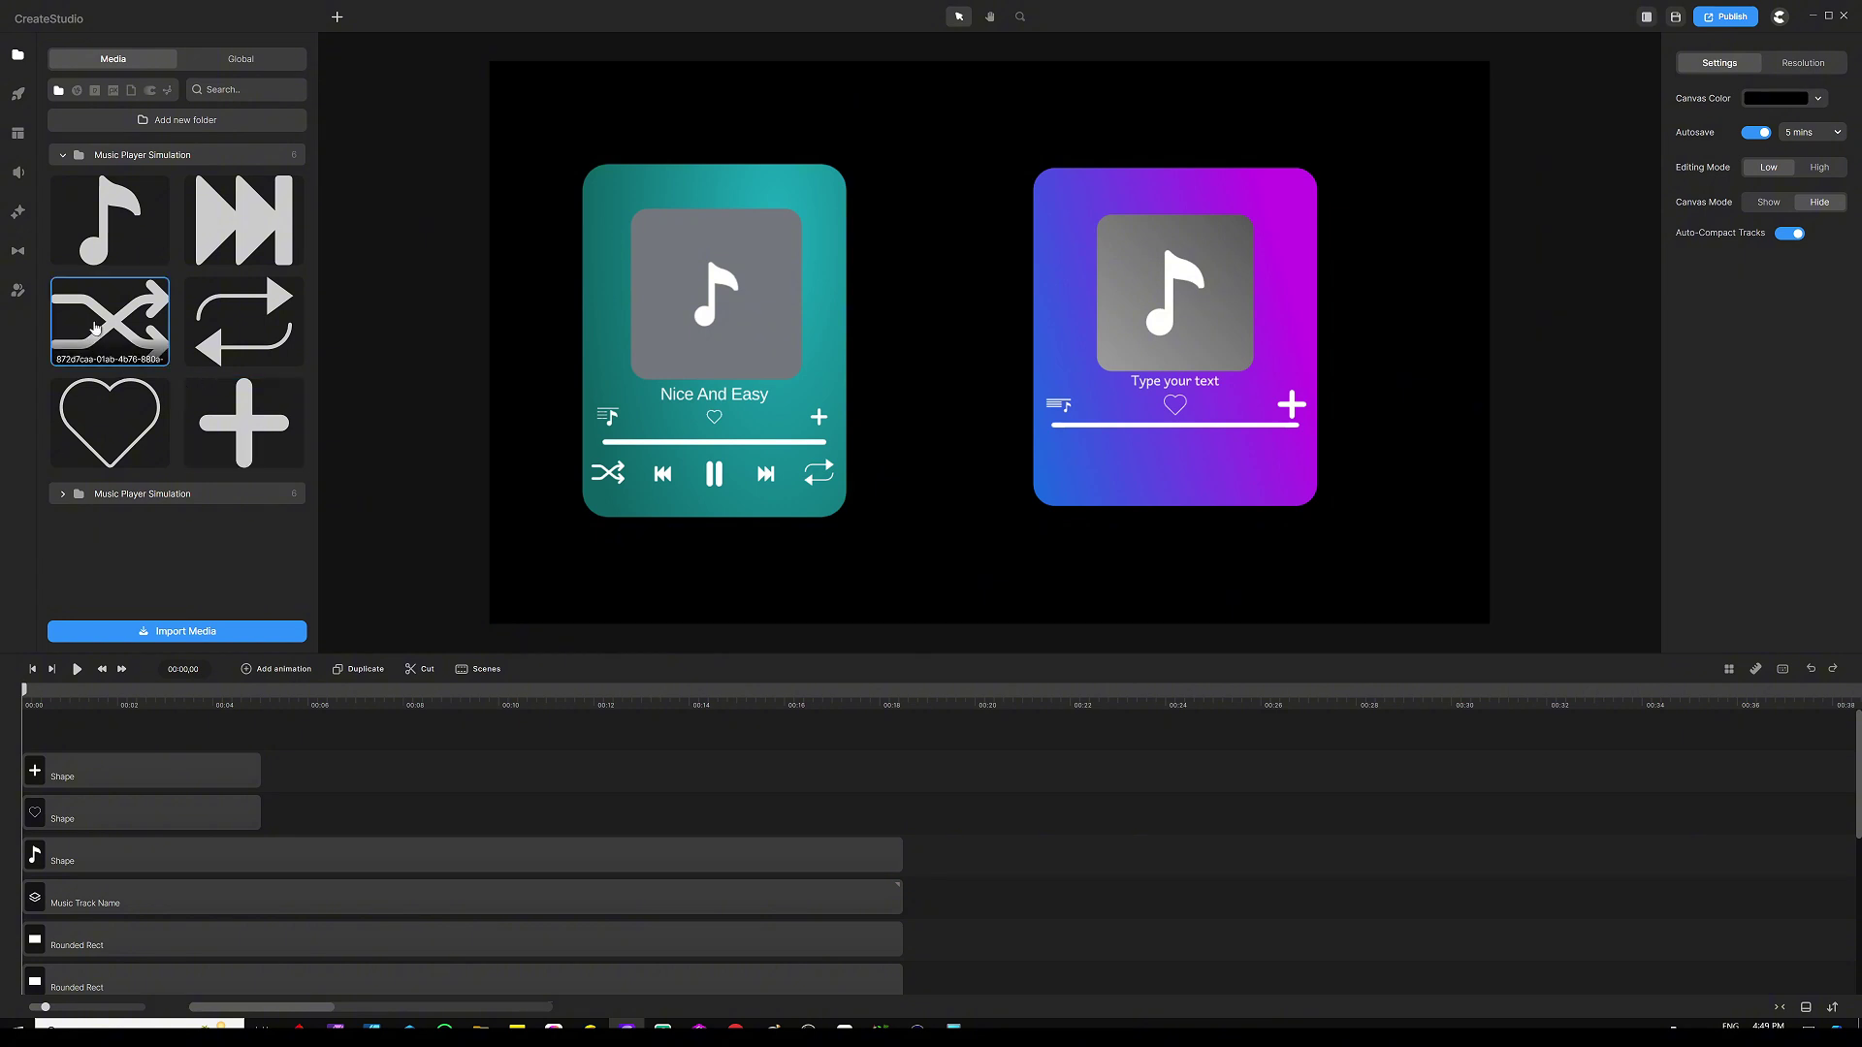
Step: Add the shuffle shape in white at 7% scale, placed below the left end of the progress bar
drag(110, 320, 801, 437)
click(1757, 126)
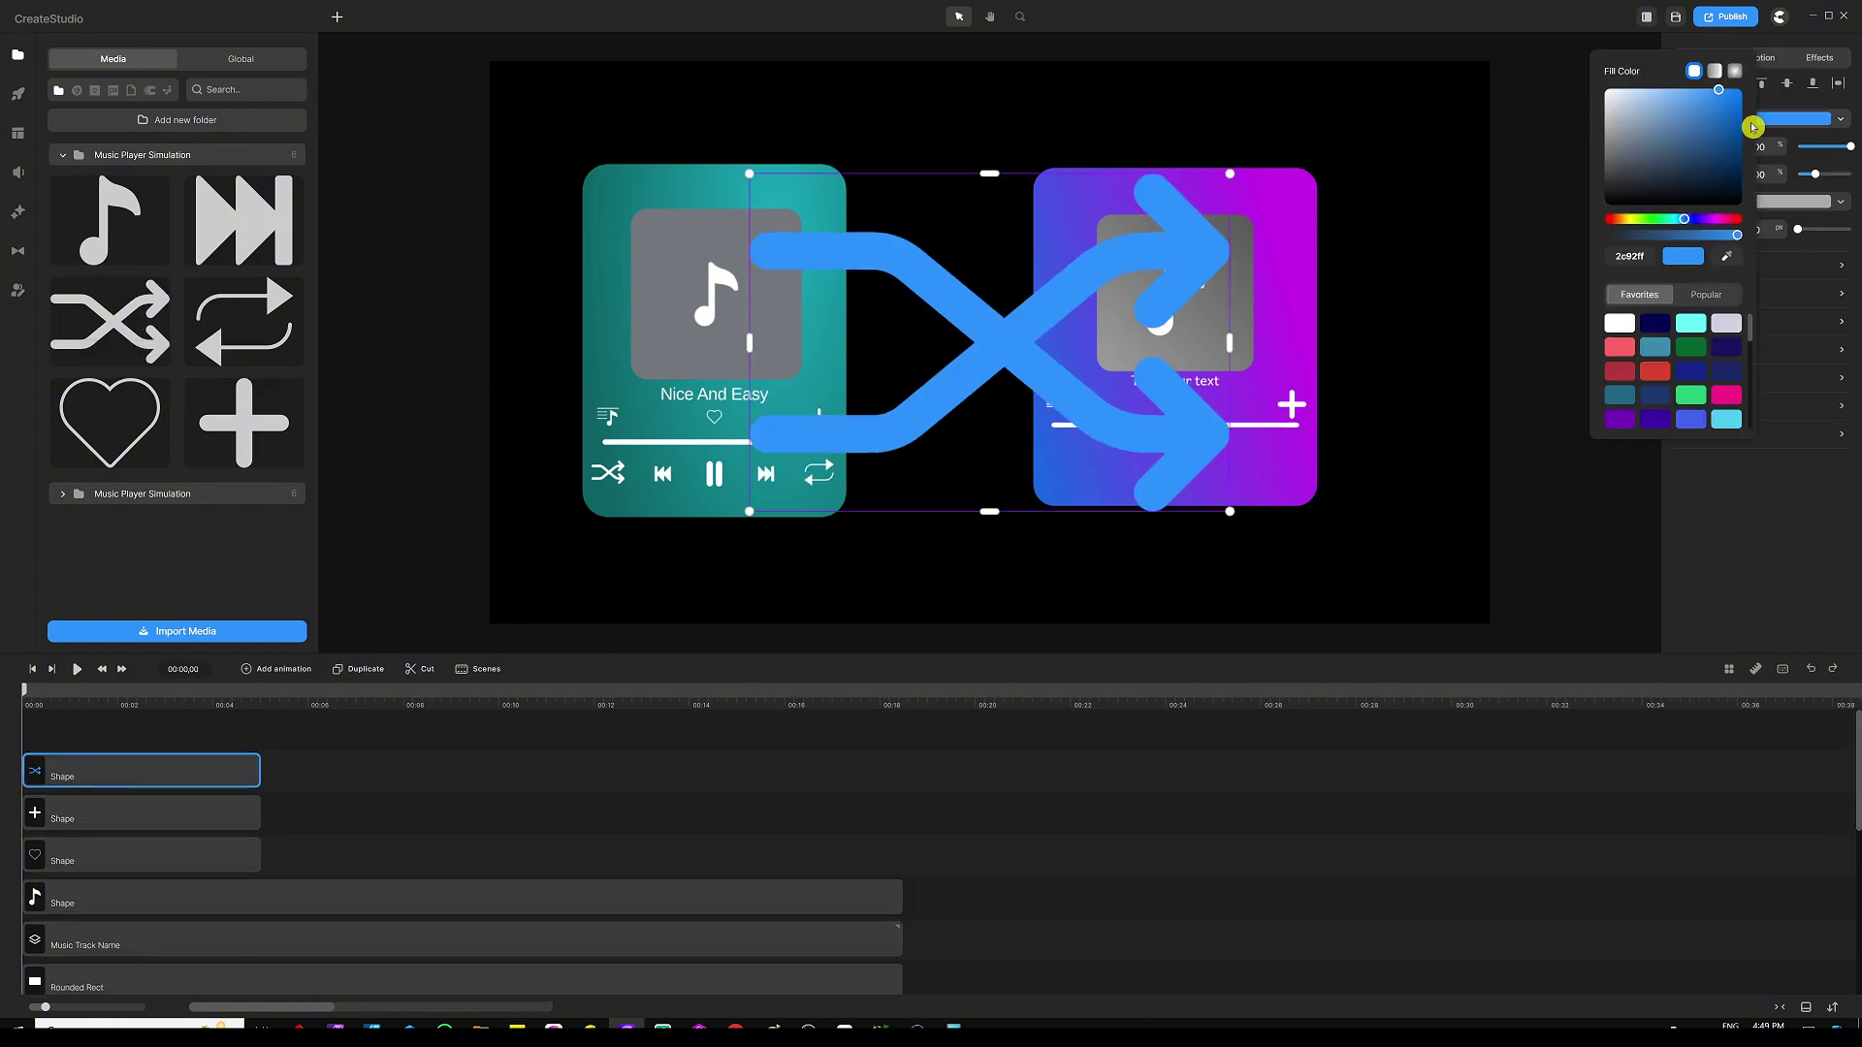
click(1498, 291)
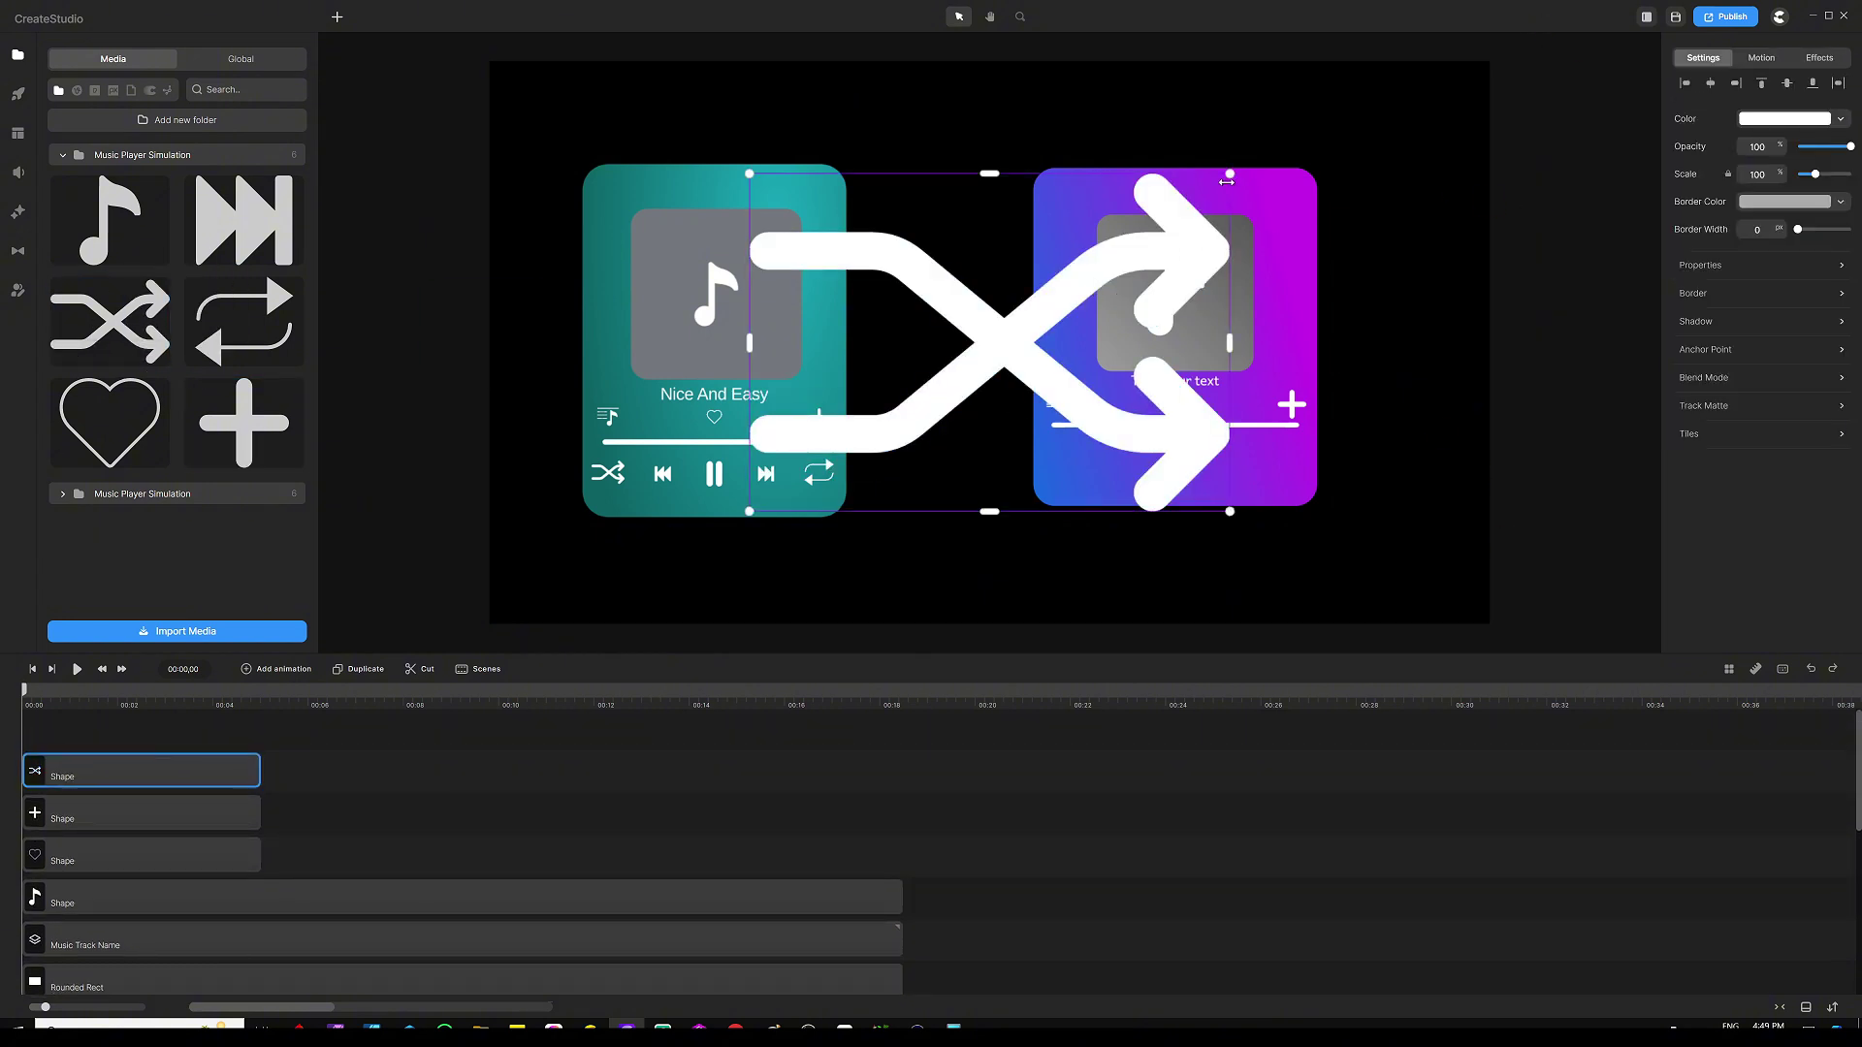
drag(1230, 175, 1063, 466)
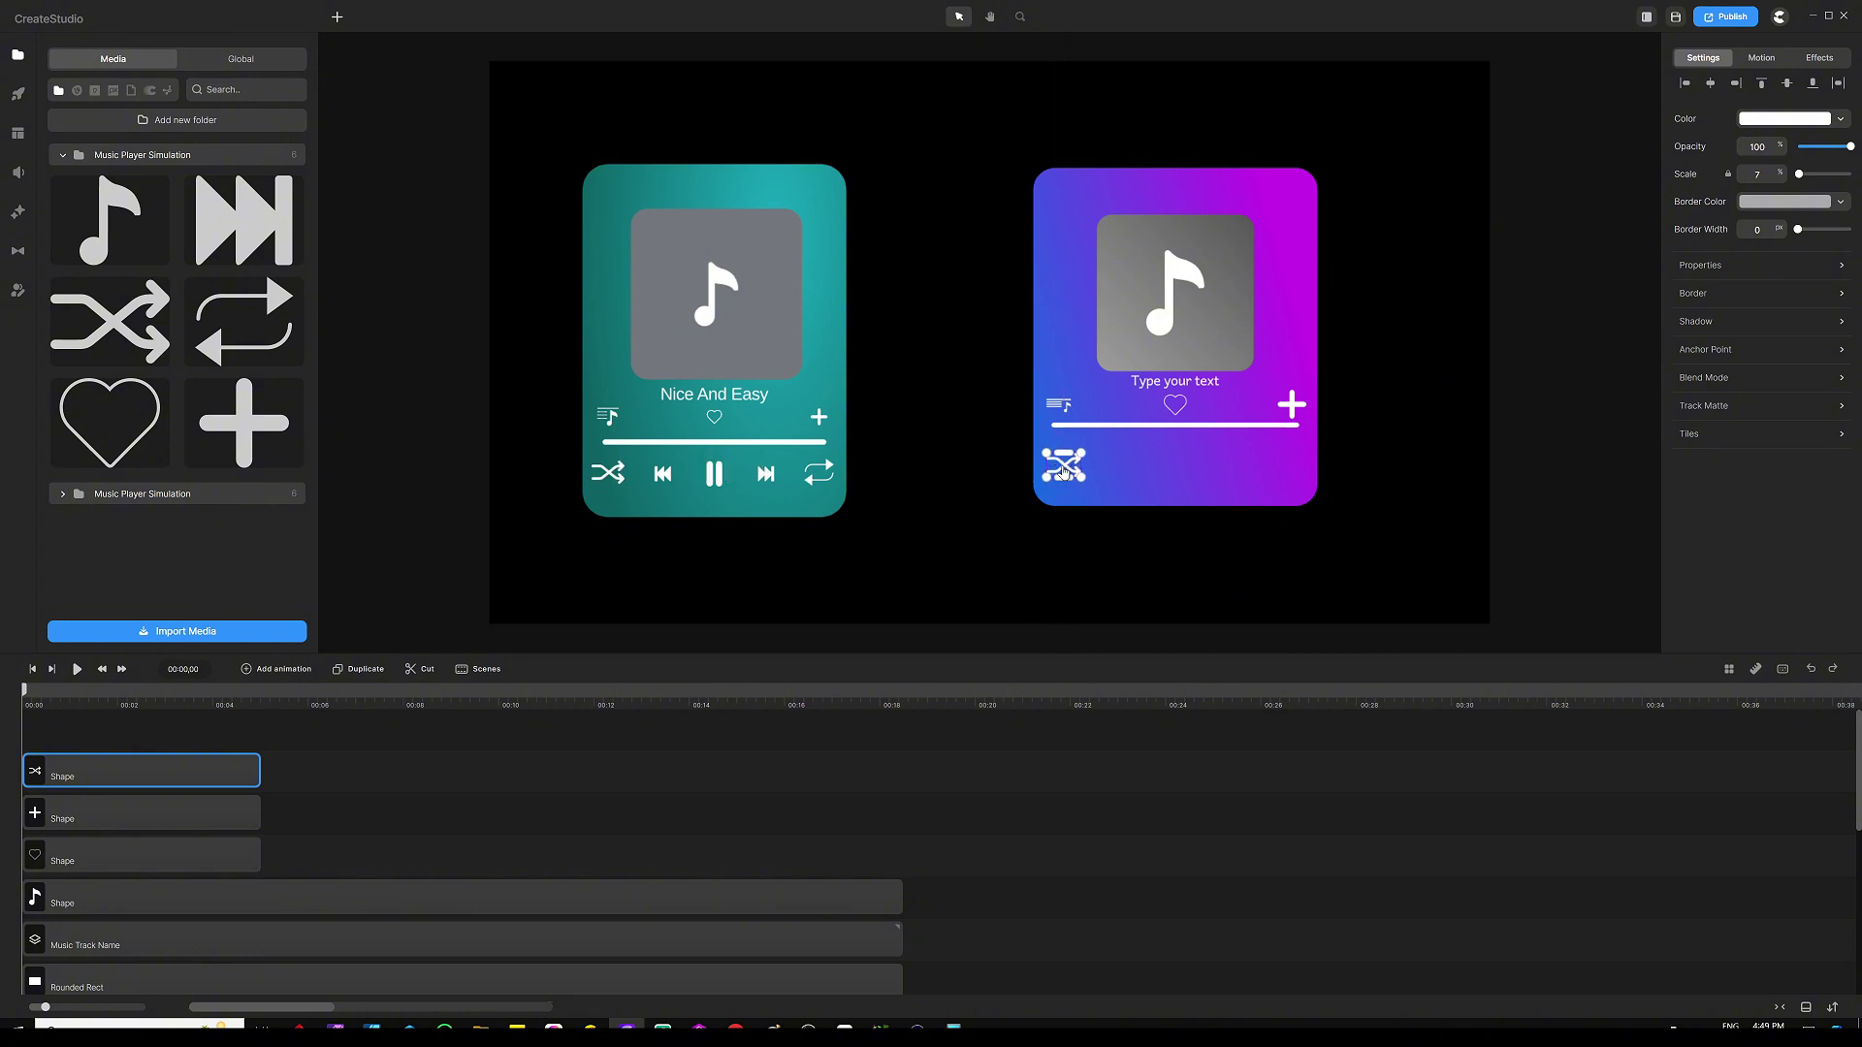
click(980, 550)
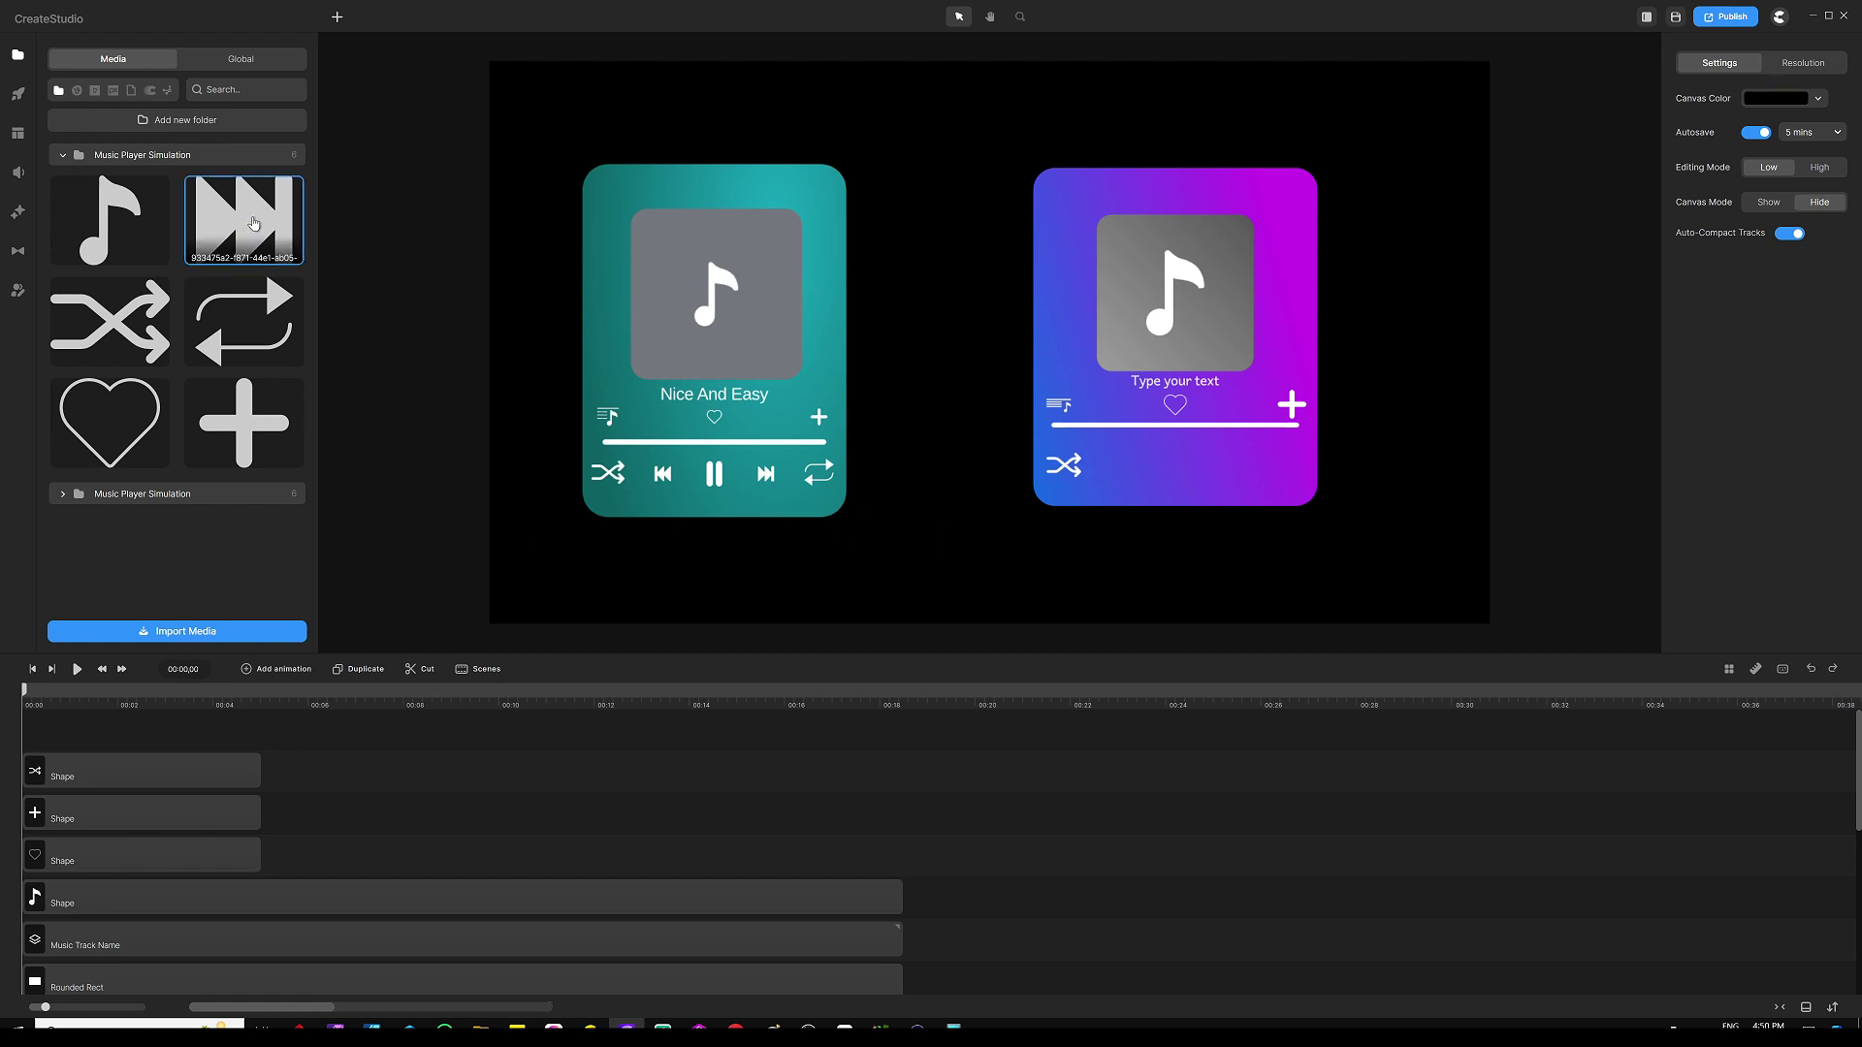
Step: Add the skip-forward shape in white at 10% scale and place it in the control row below the progress bar
drag(253, 224, 998, 326)
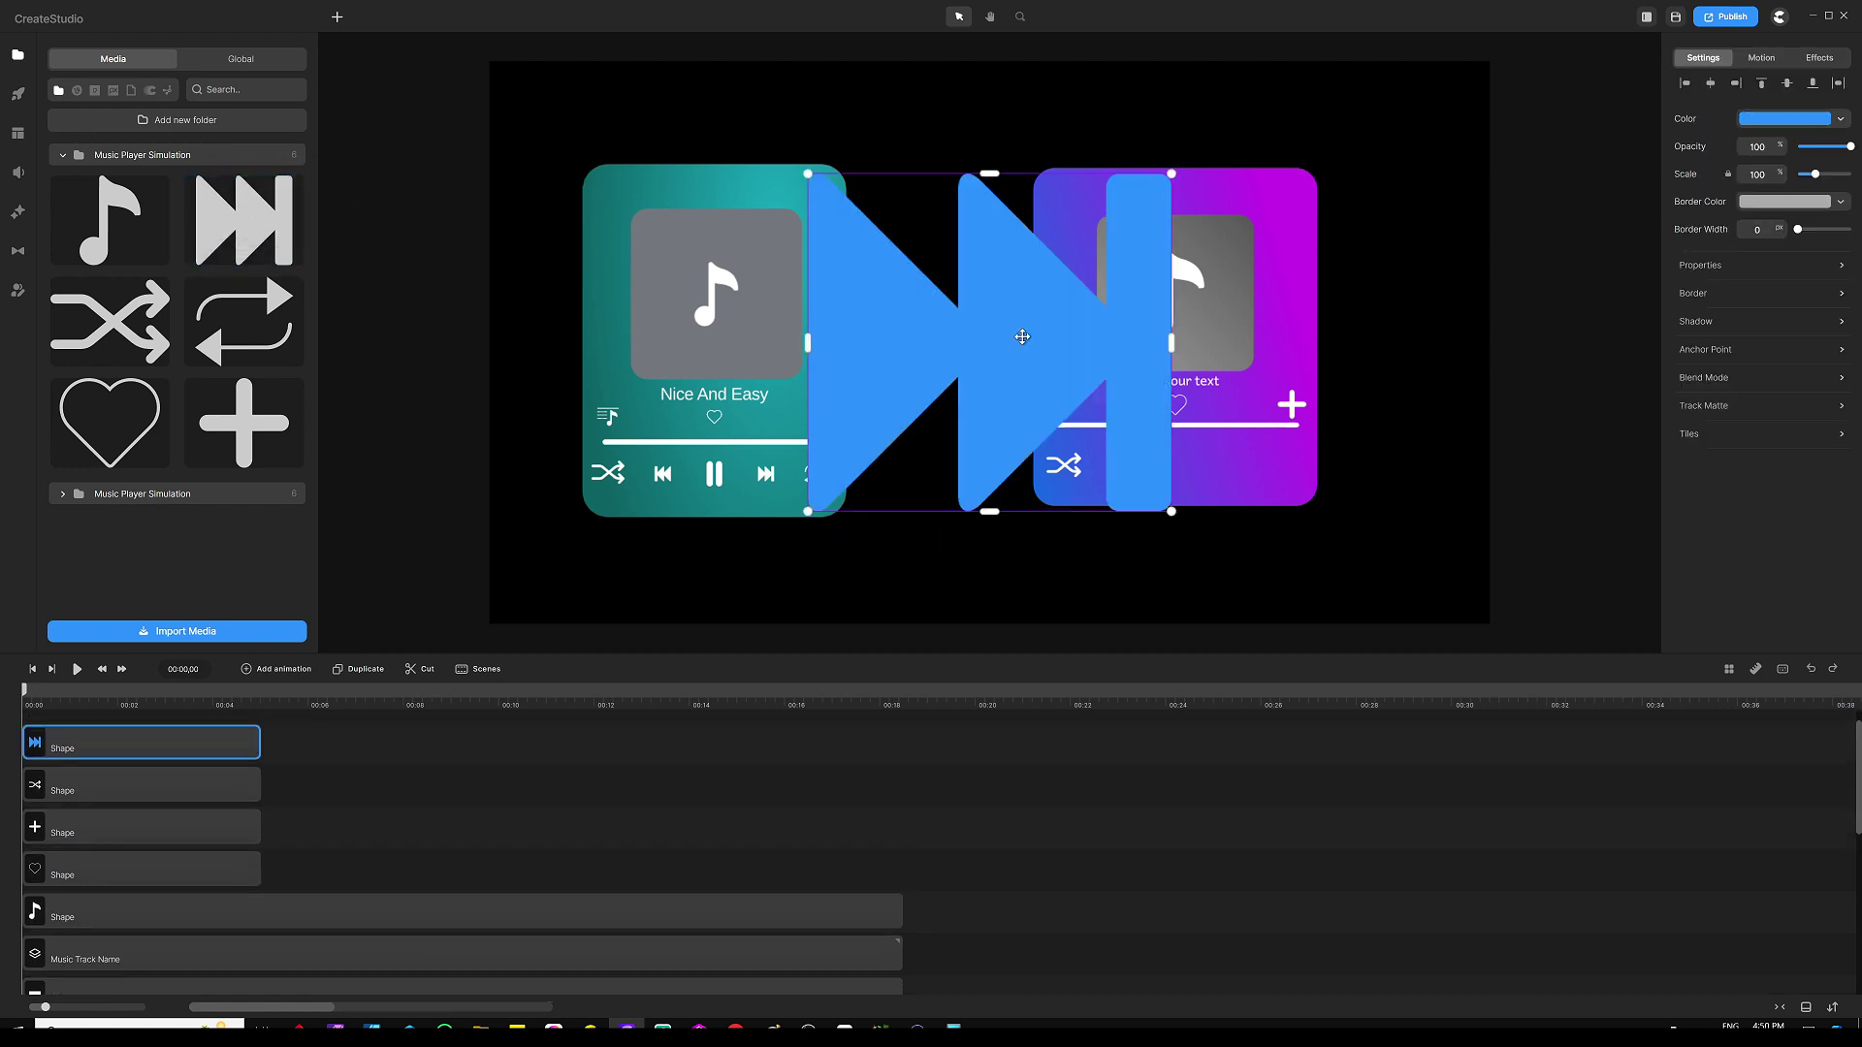
click(1759, 118)
click(1621, 317)
click(1023, 336)
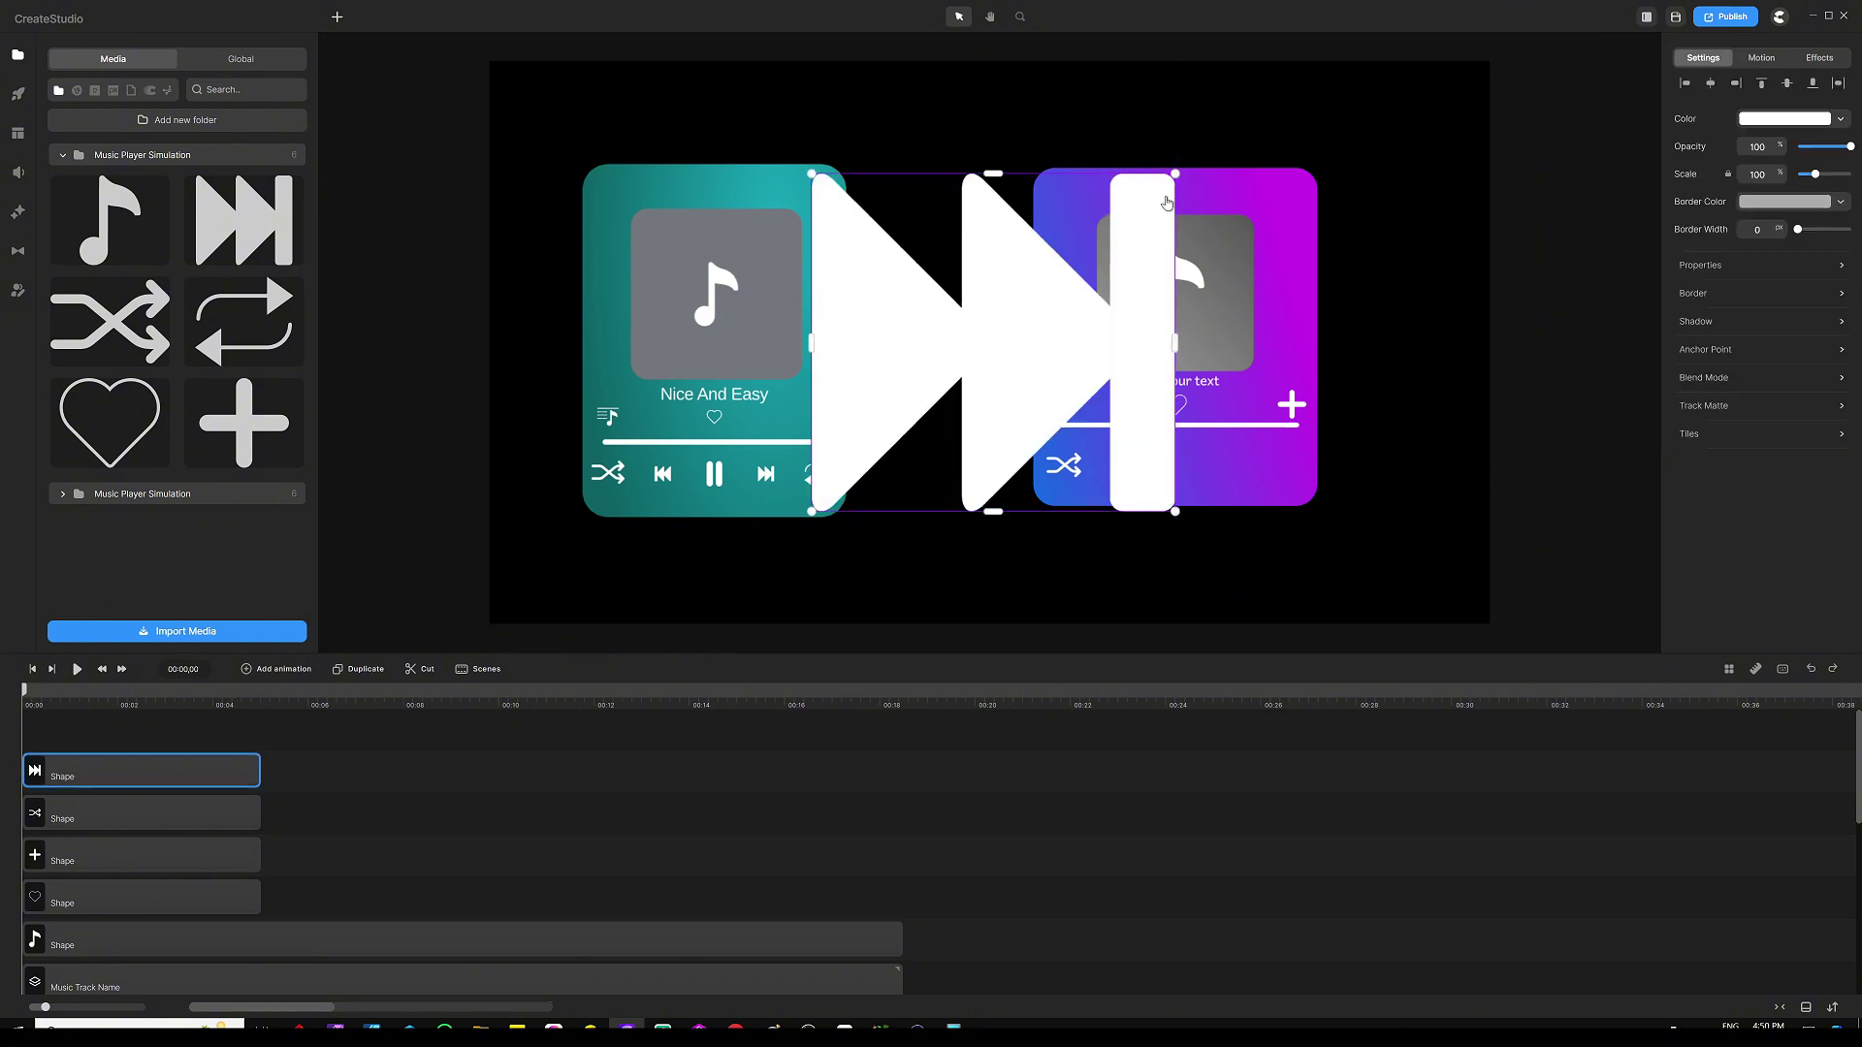
drag(1175, 166, 919, 453)
scroll(1208, 473, up, 3)
Step: Duplicate the skip-forward icon, place the copy beside the shuffle icon and flip it horizontally to make a skip-back icon
key(ctrl+d)
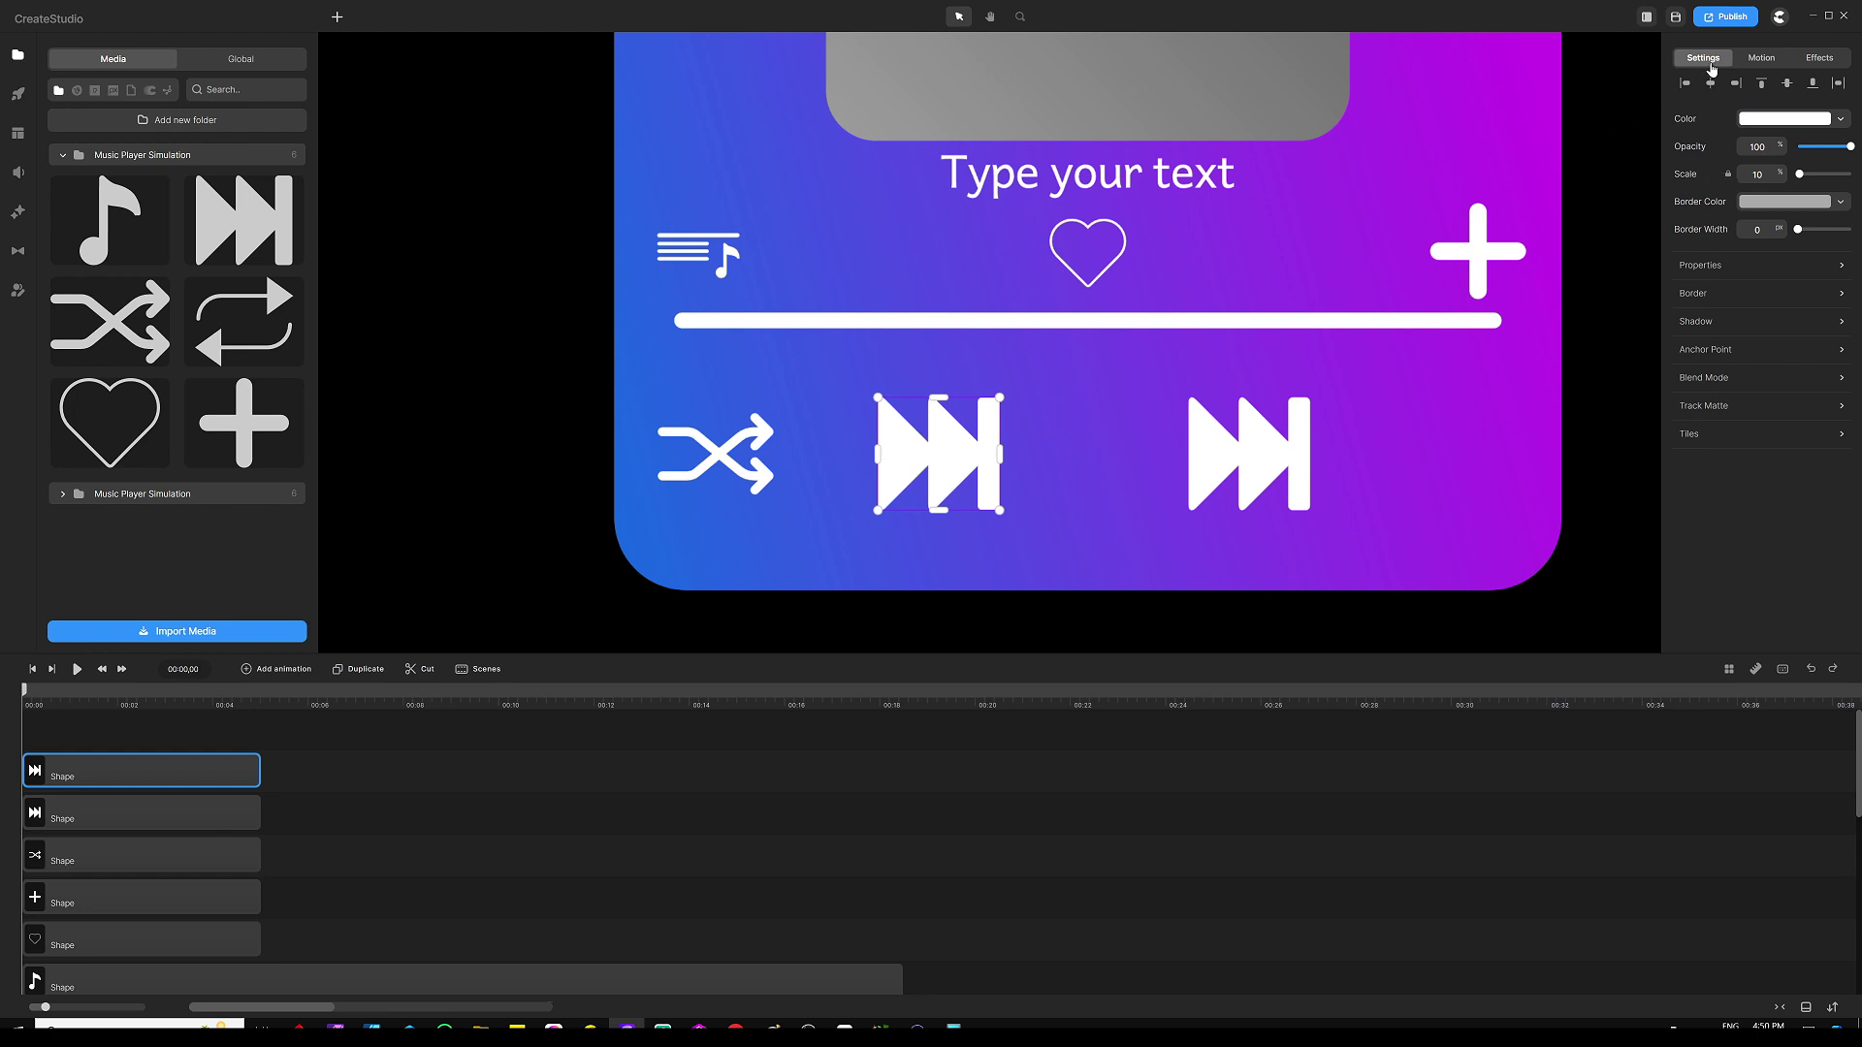
click(1701, 264)
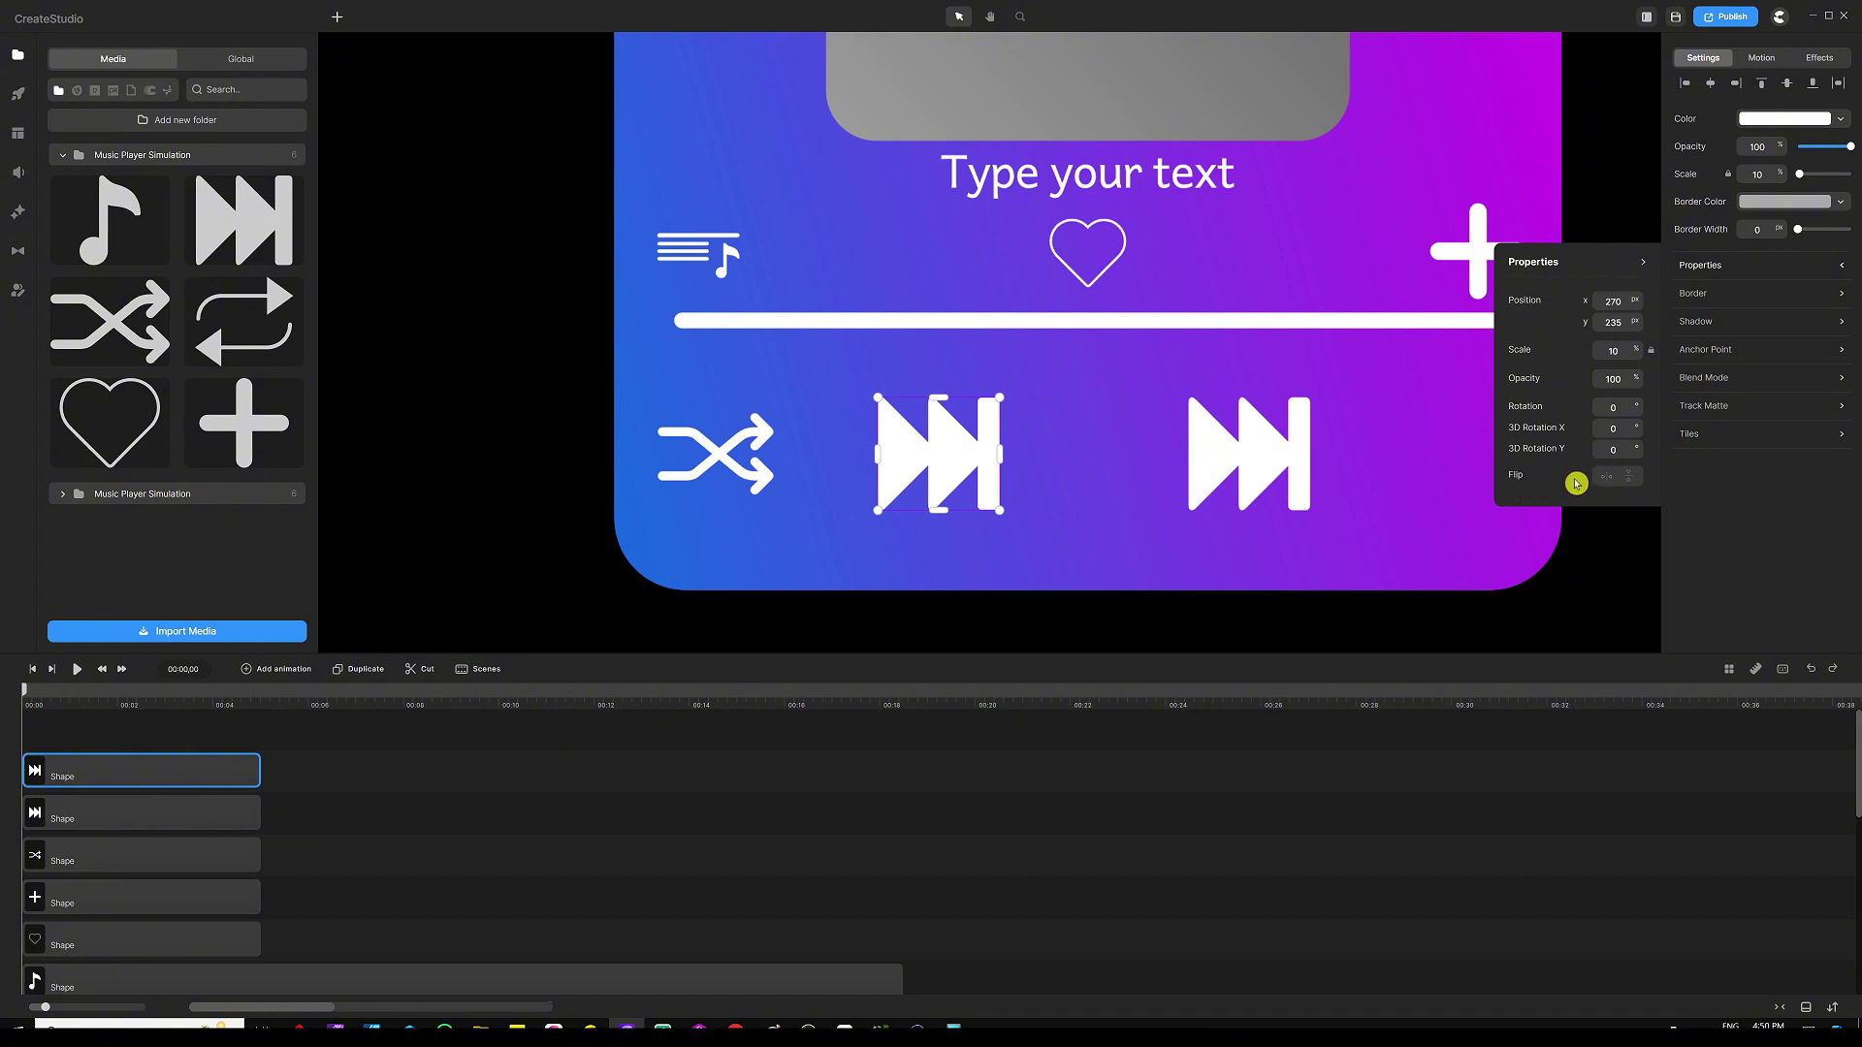
click(1607, 480)
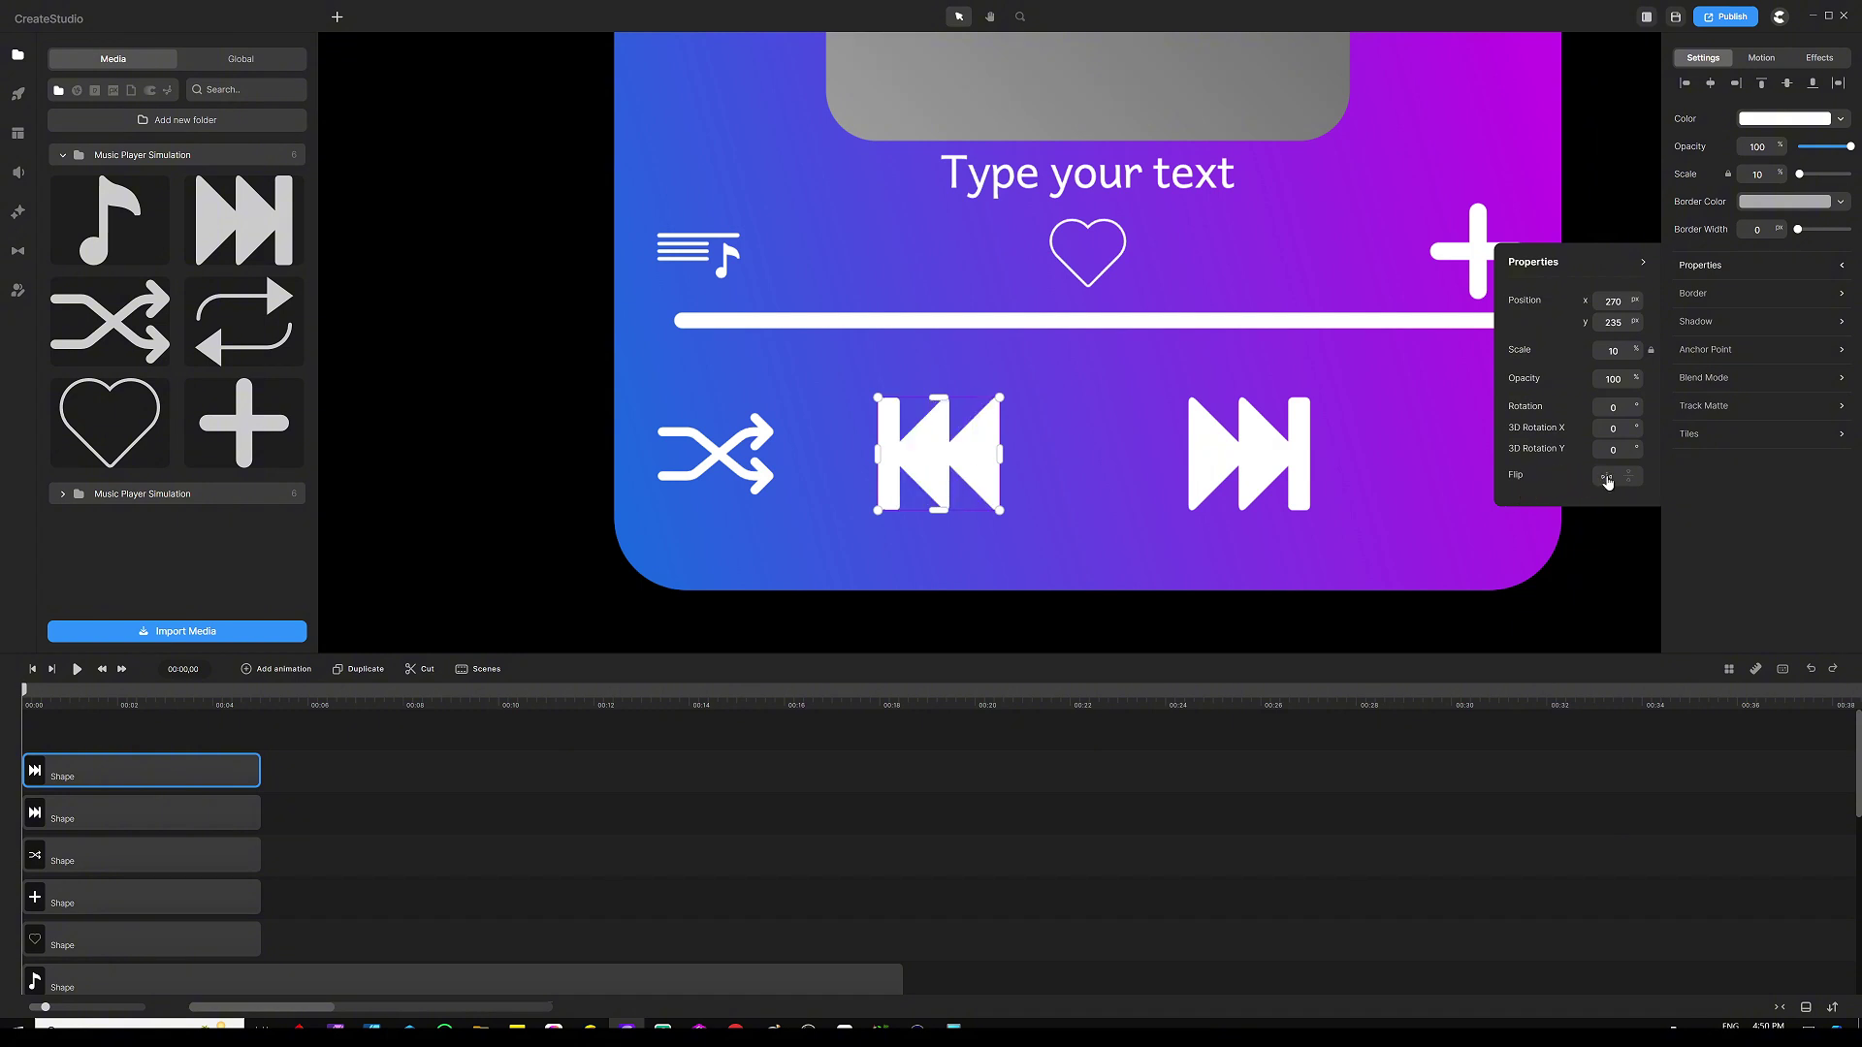
click(527, 404)
click(965, 442)
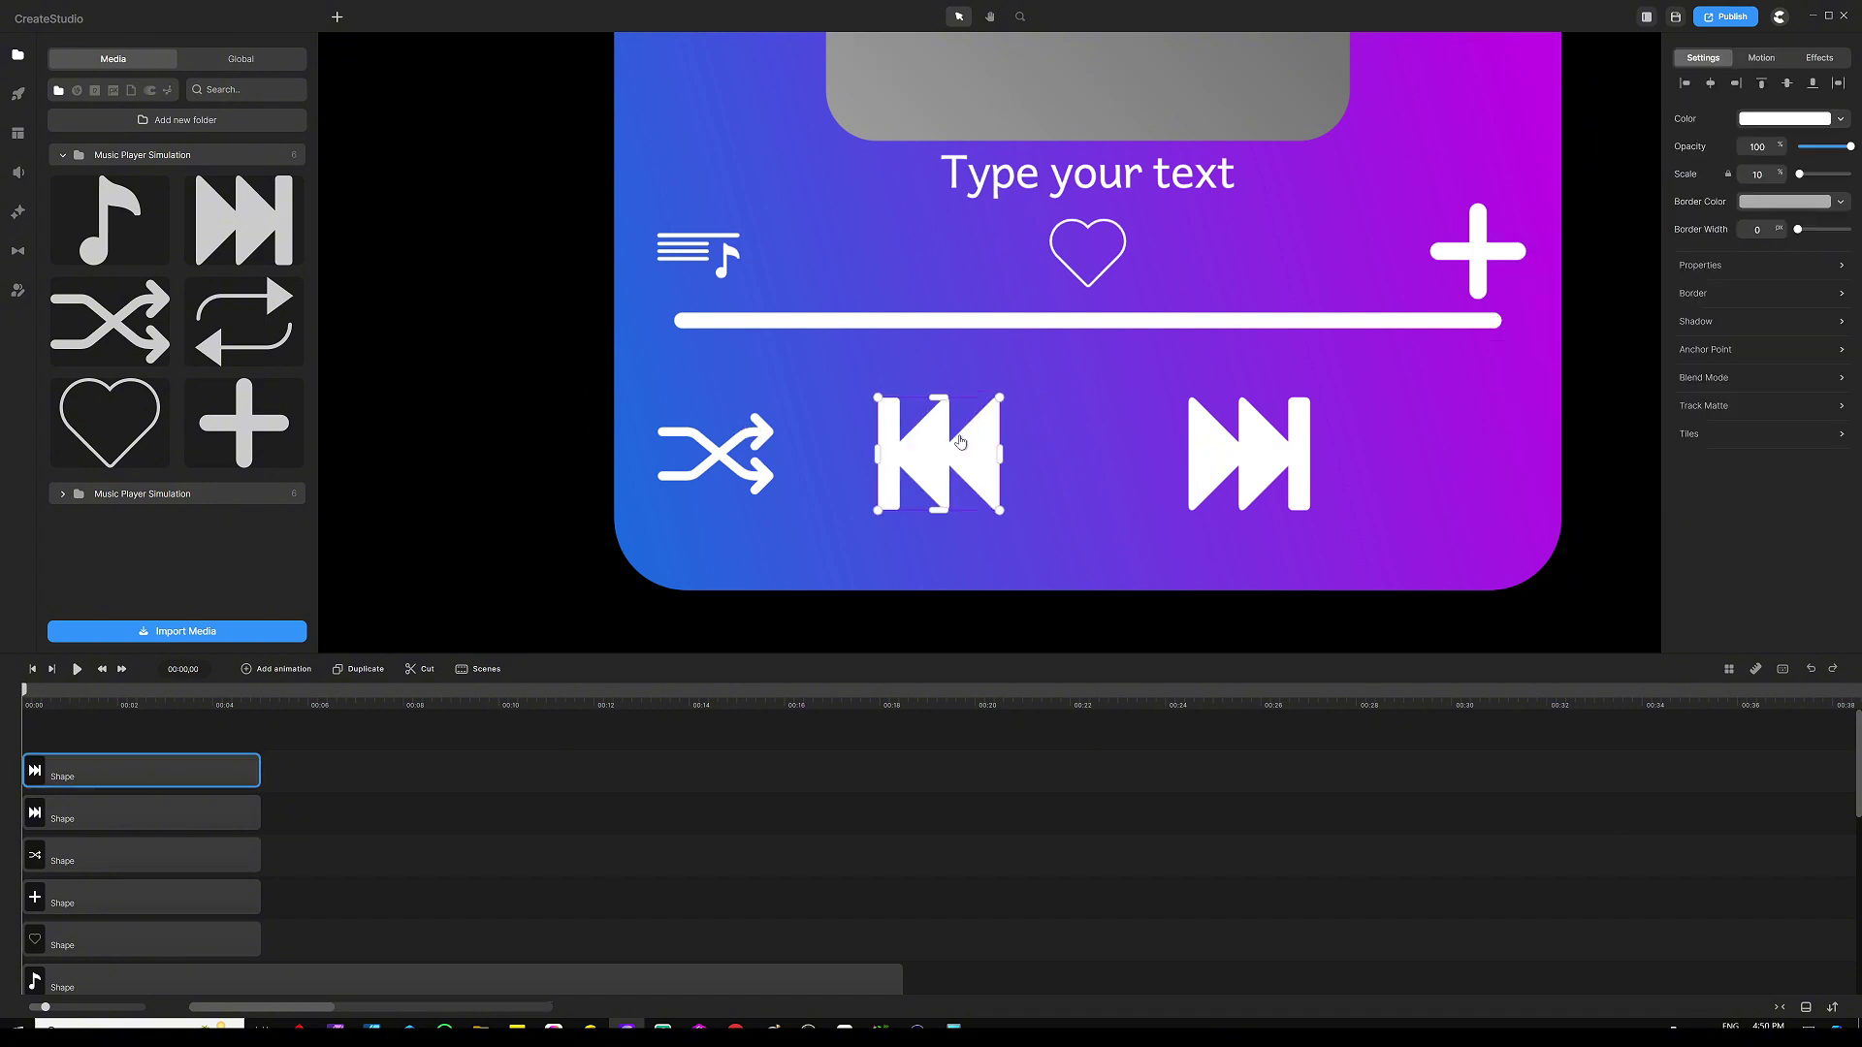
key(ctrl+0)
click(990, 465)
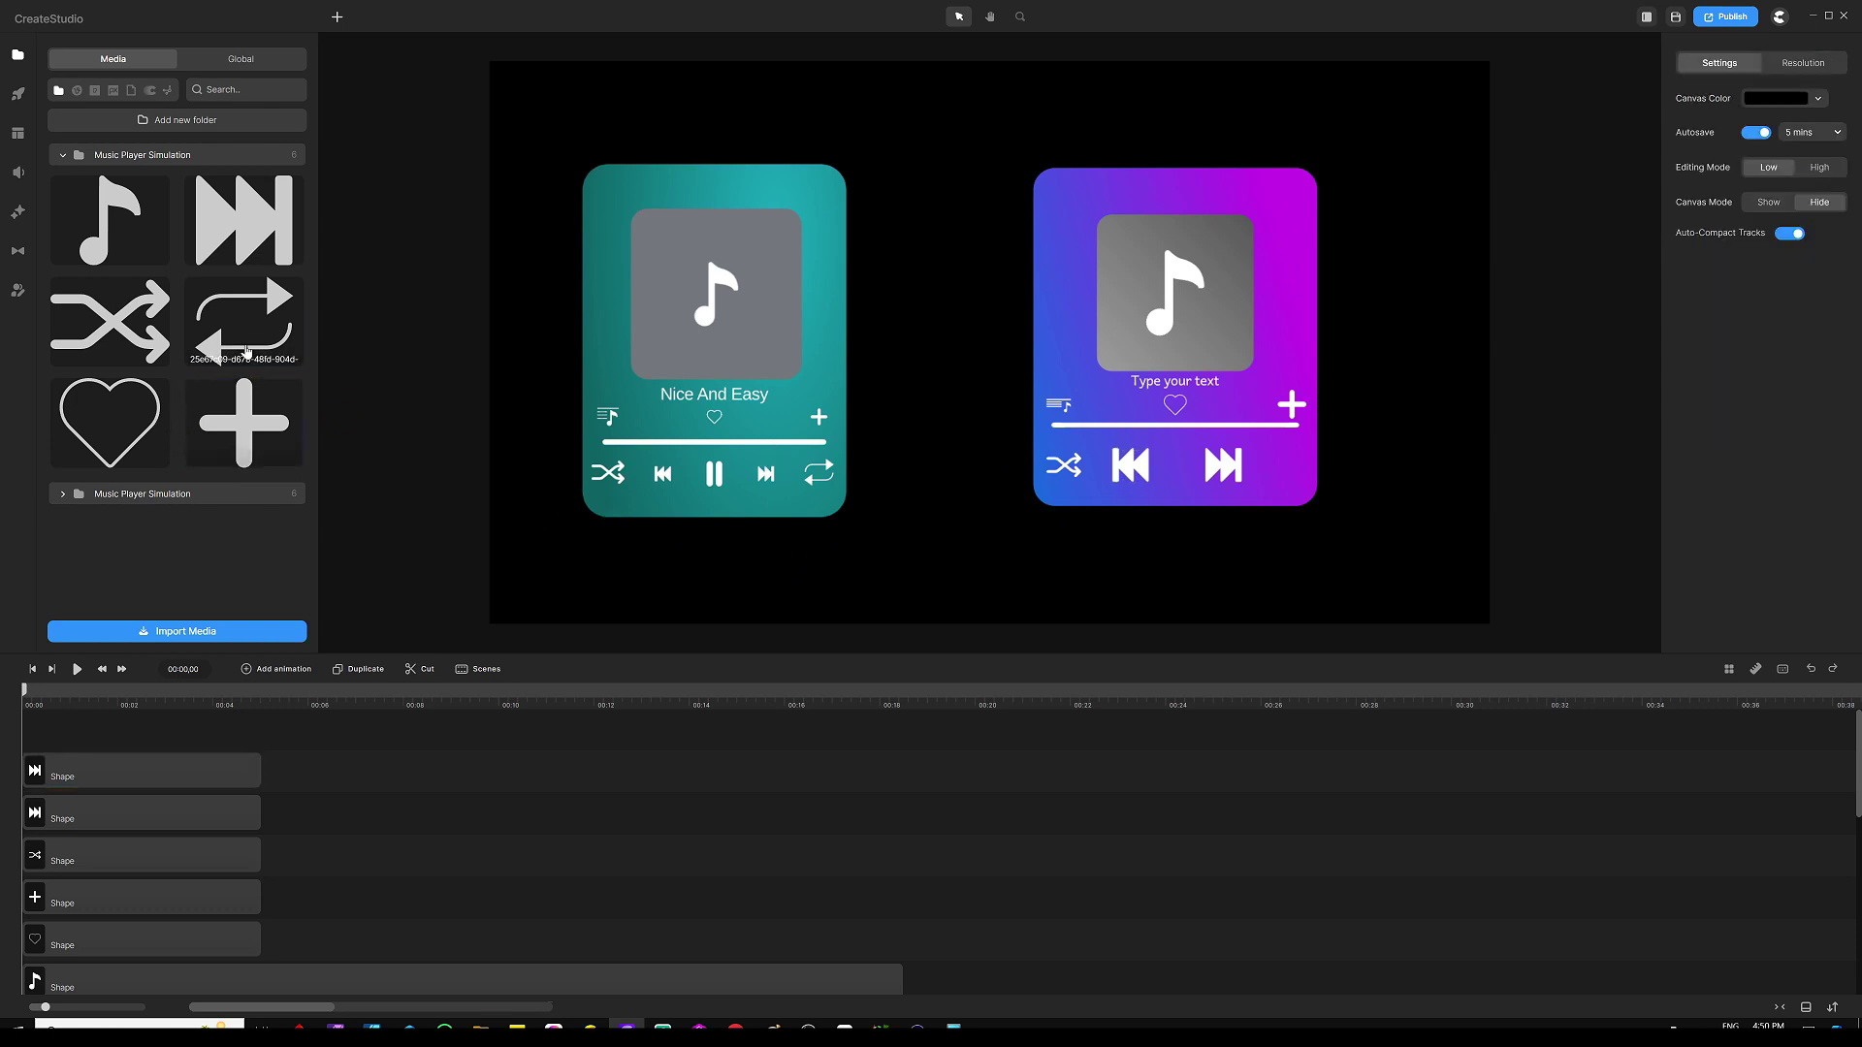
Step: Add the repeat shape in white at 9% scale, placed at the right end of the control row and aligned with the other icons
drag(242, 320, 977, 366)
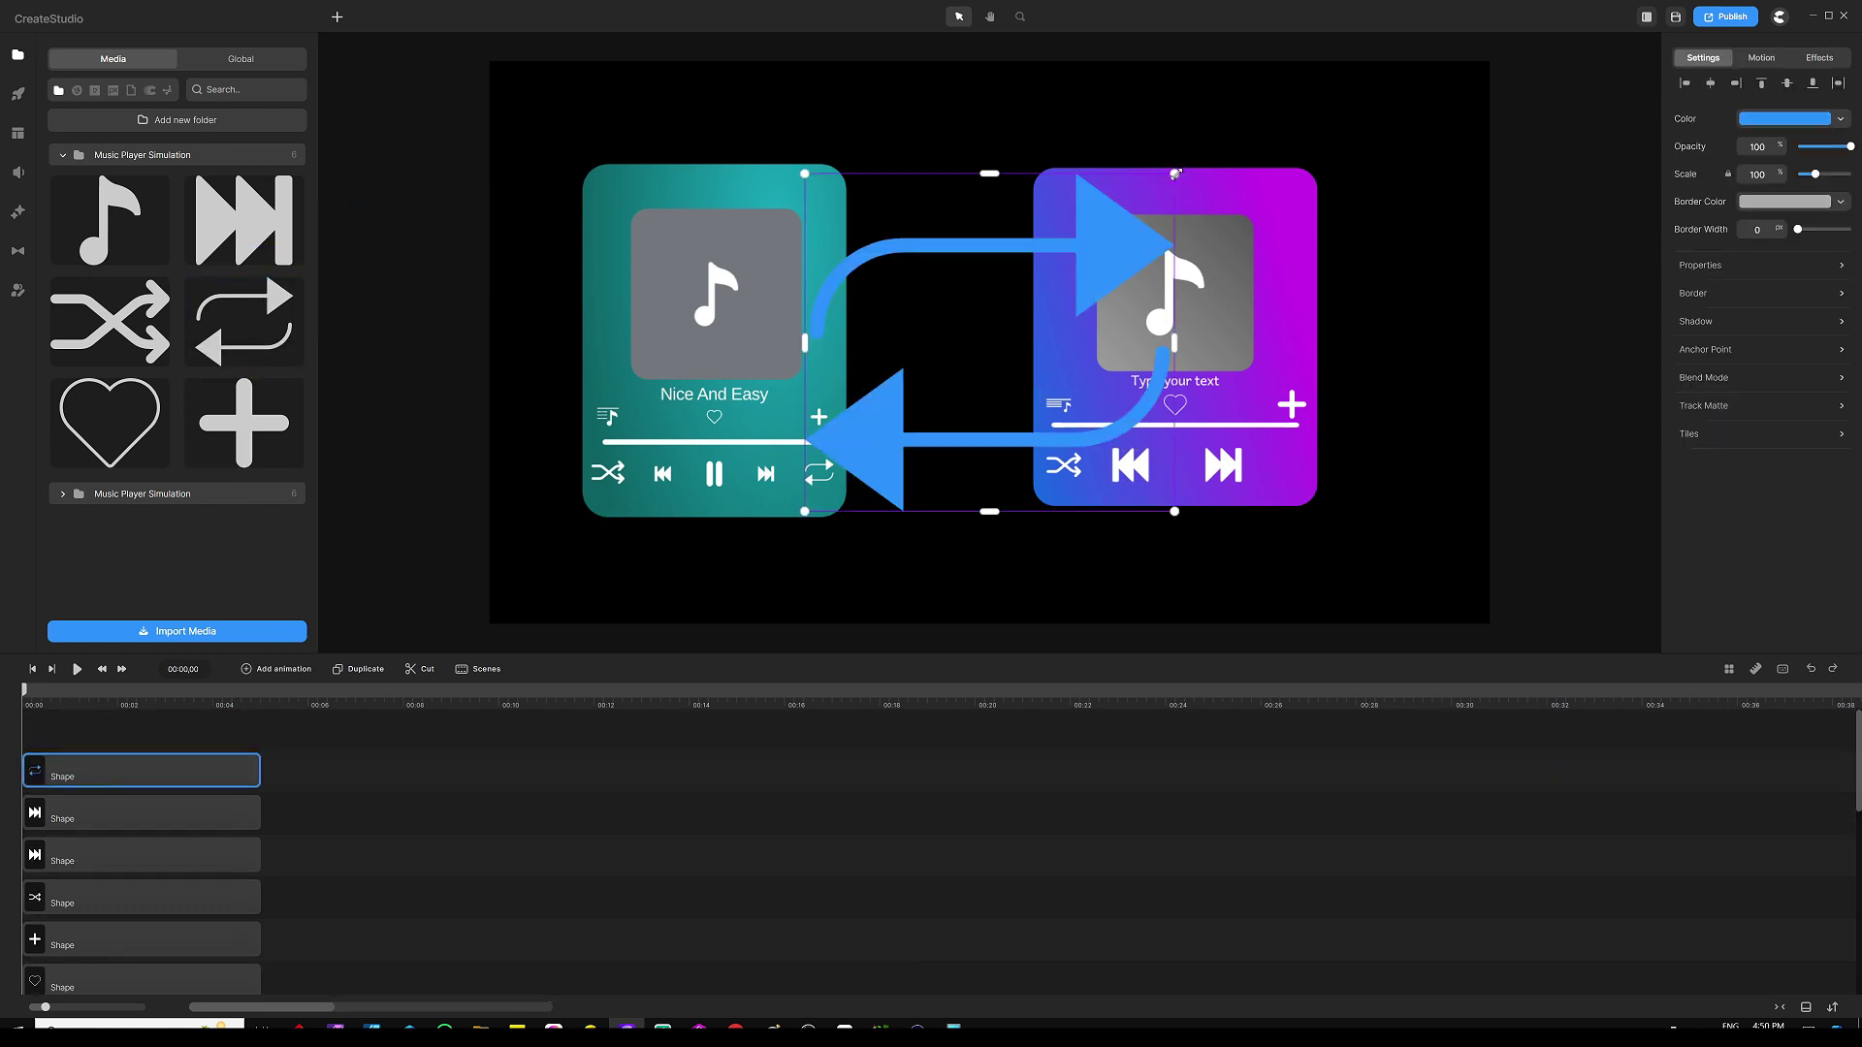
click(1763, 120)
drag(1626, 125, 1525, 29)
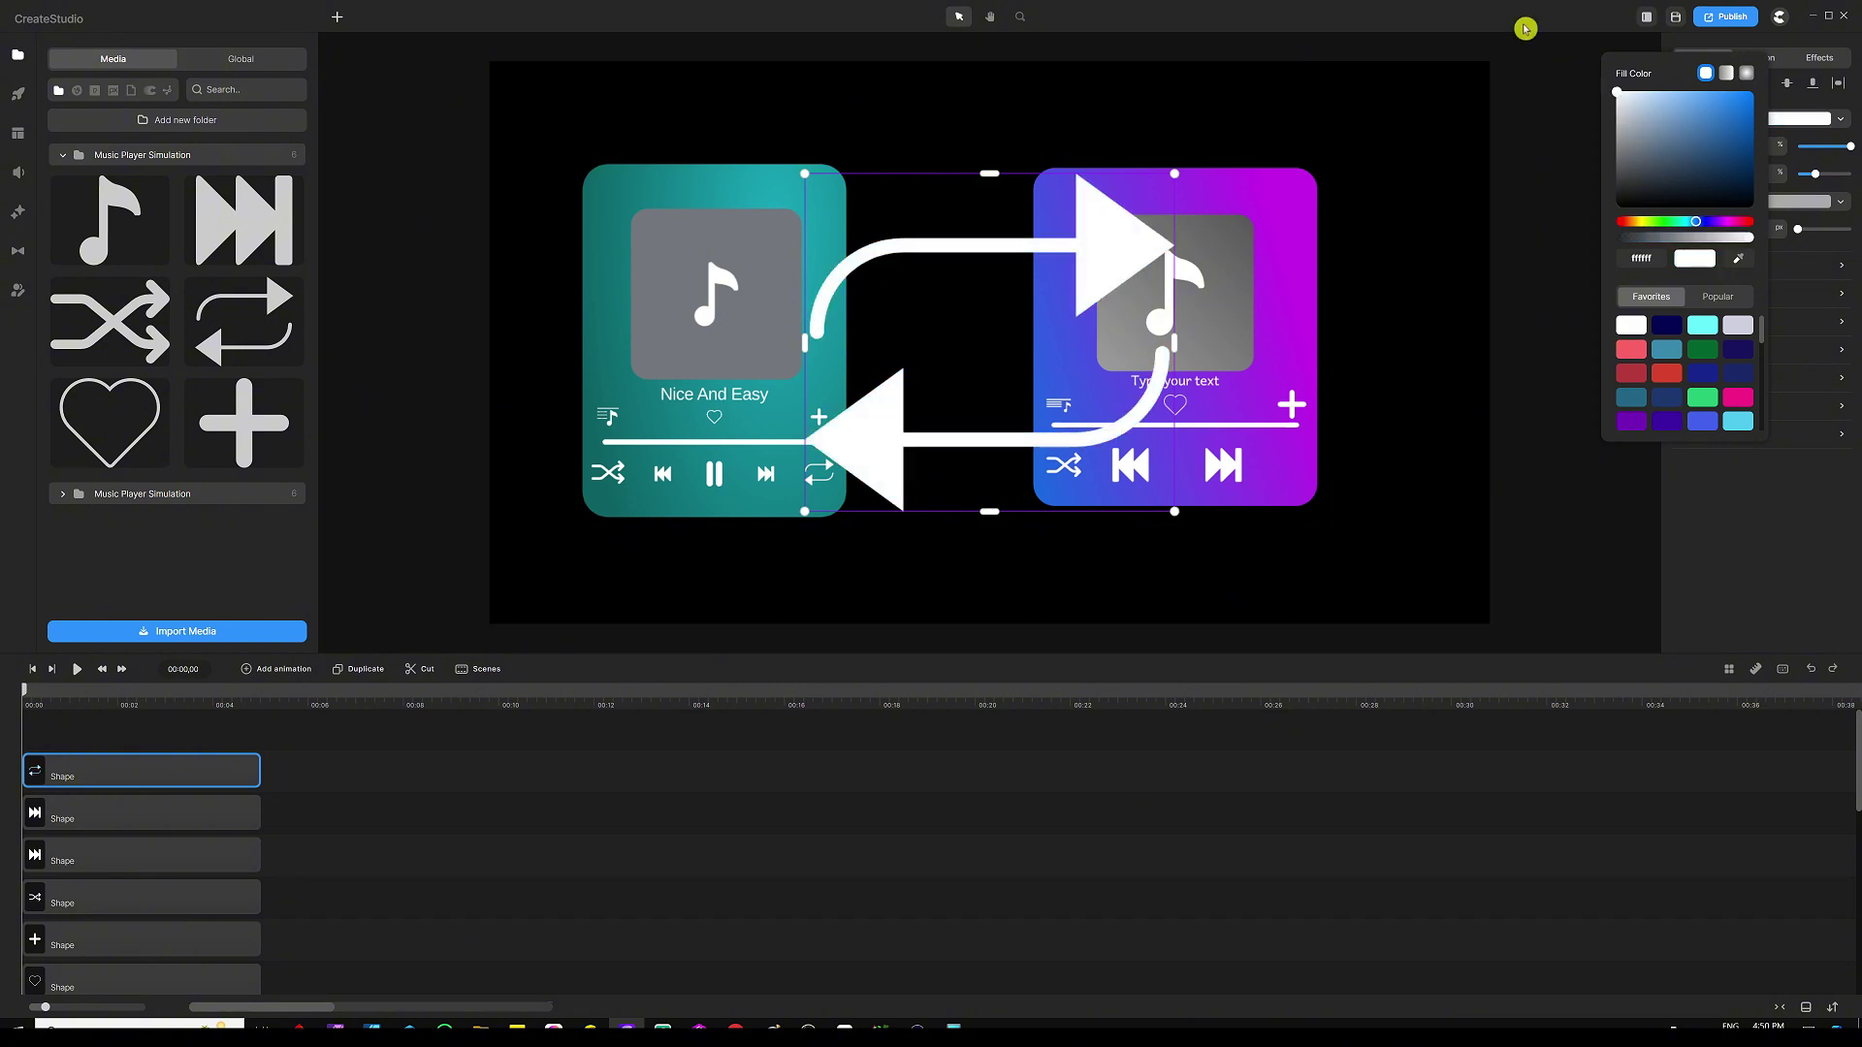
click(1580, 527)
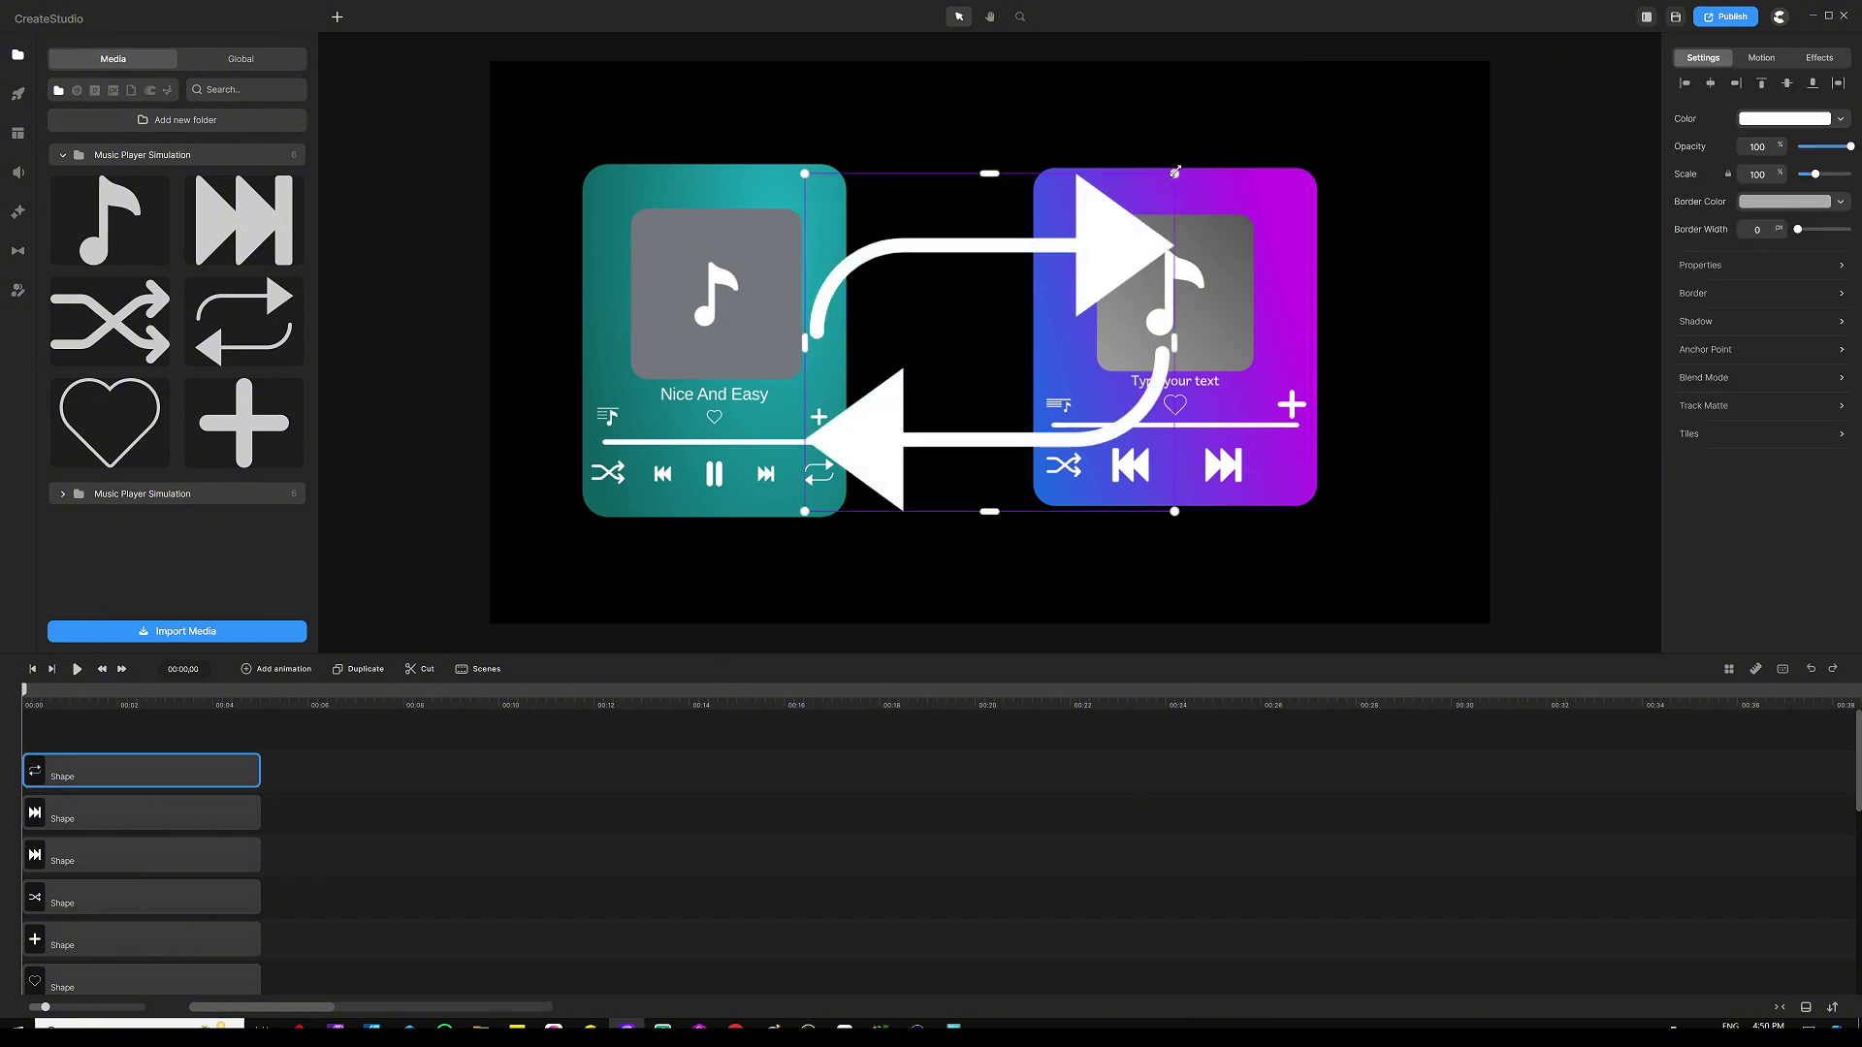
drag(1174, 172, 1281, 465)
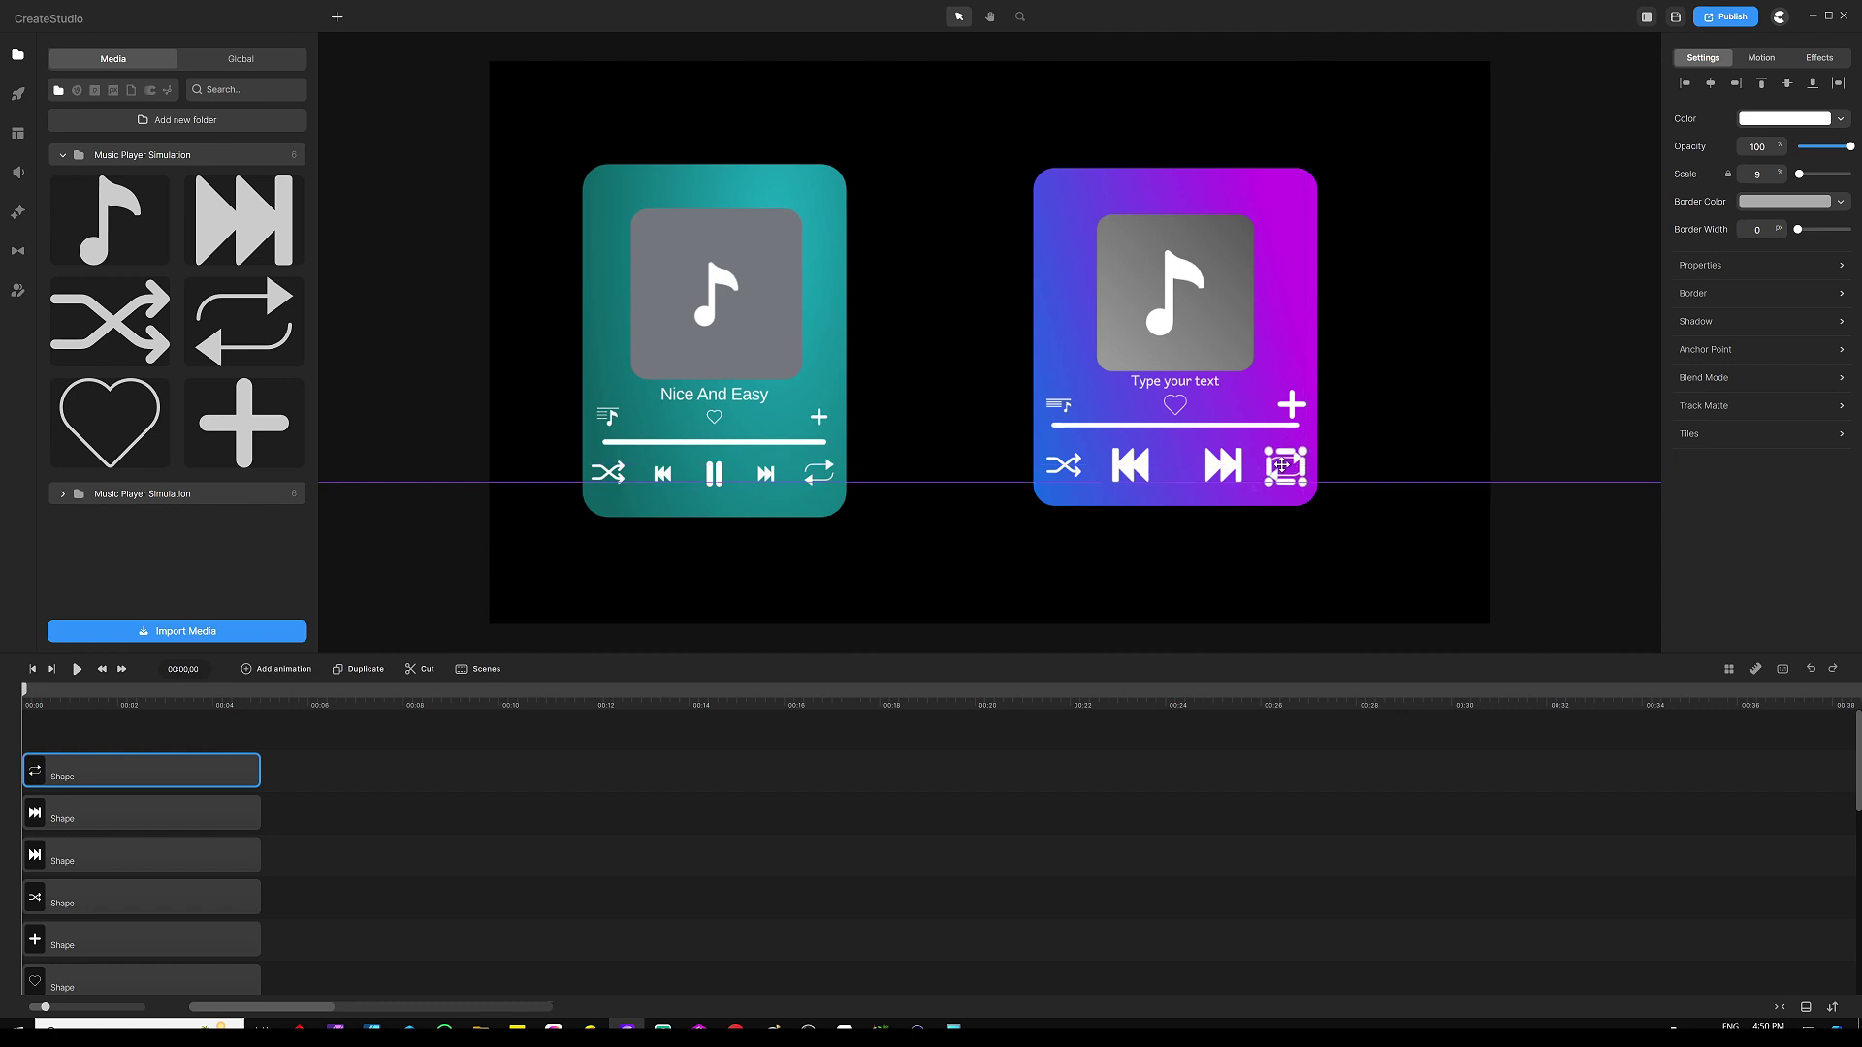
scroll(1281, 465, up, 5)
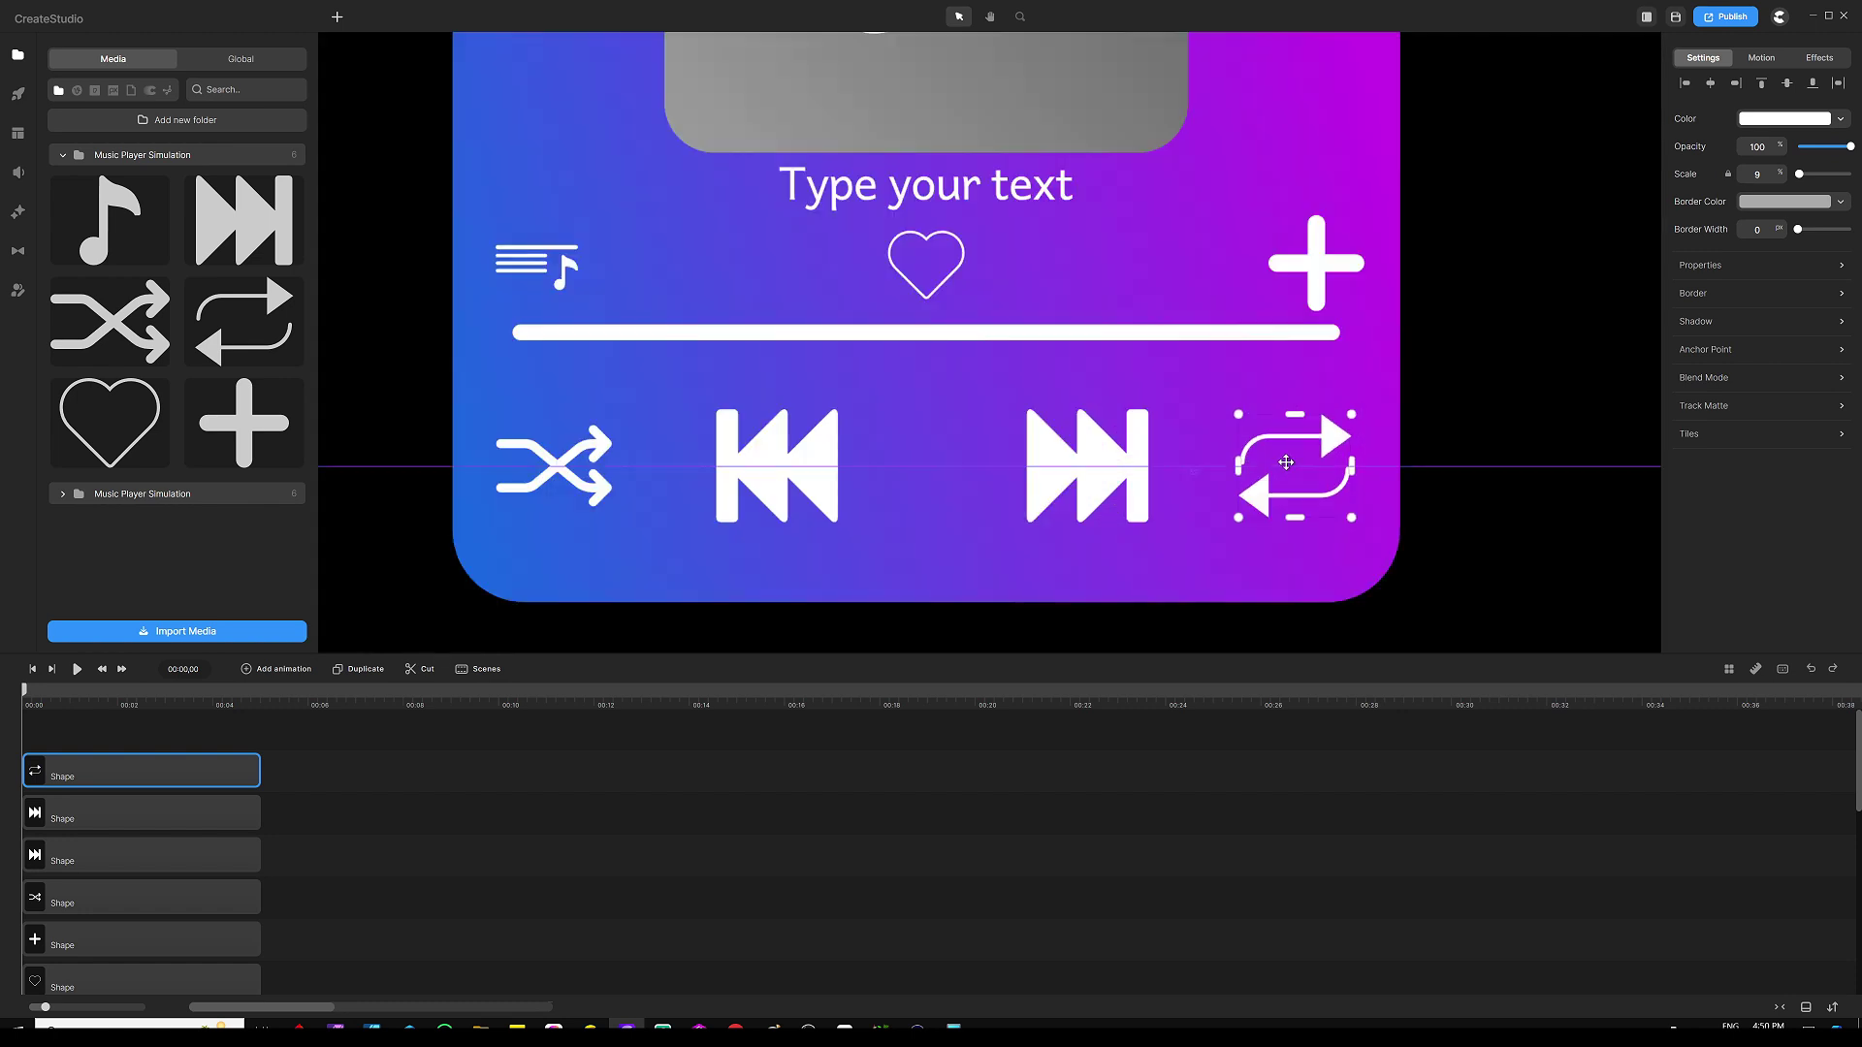
Step: Add a rounded rectangle with fully rounded ends, flatten it into a thin bar and rotate it upright
scroll(1286, 462, down, 5)
click(1024, 583)
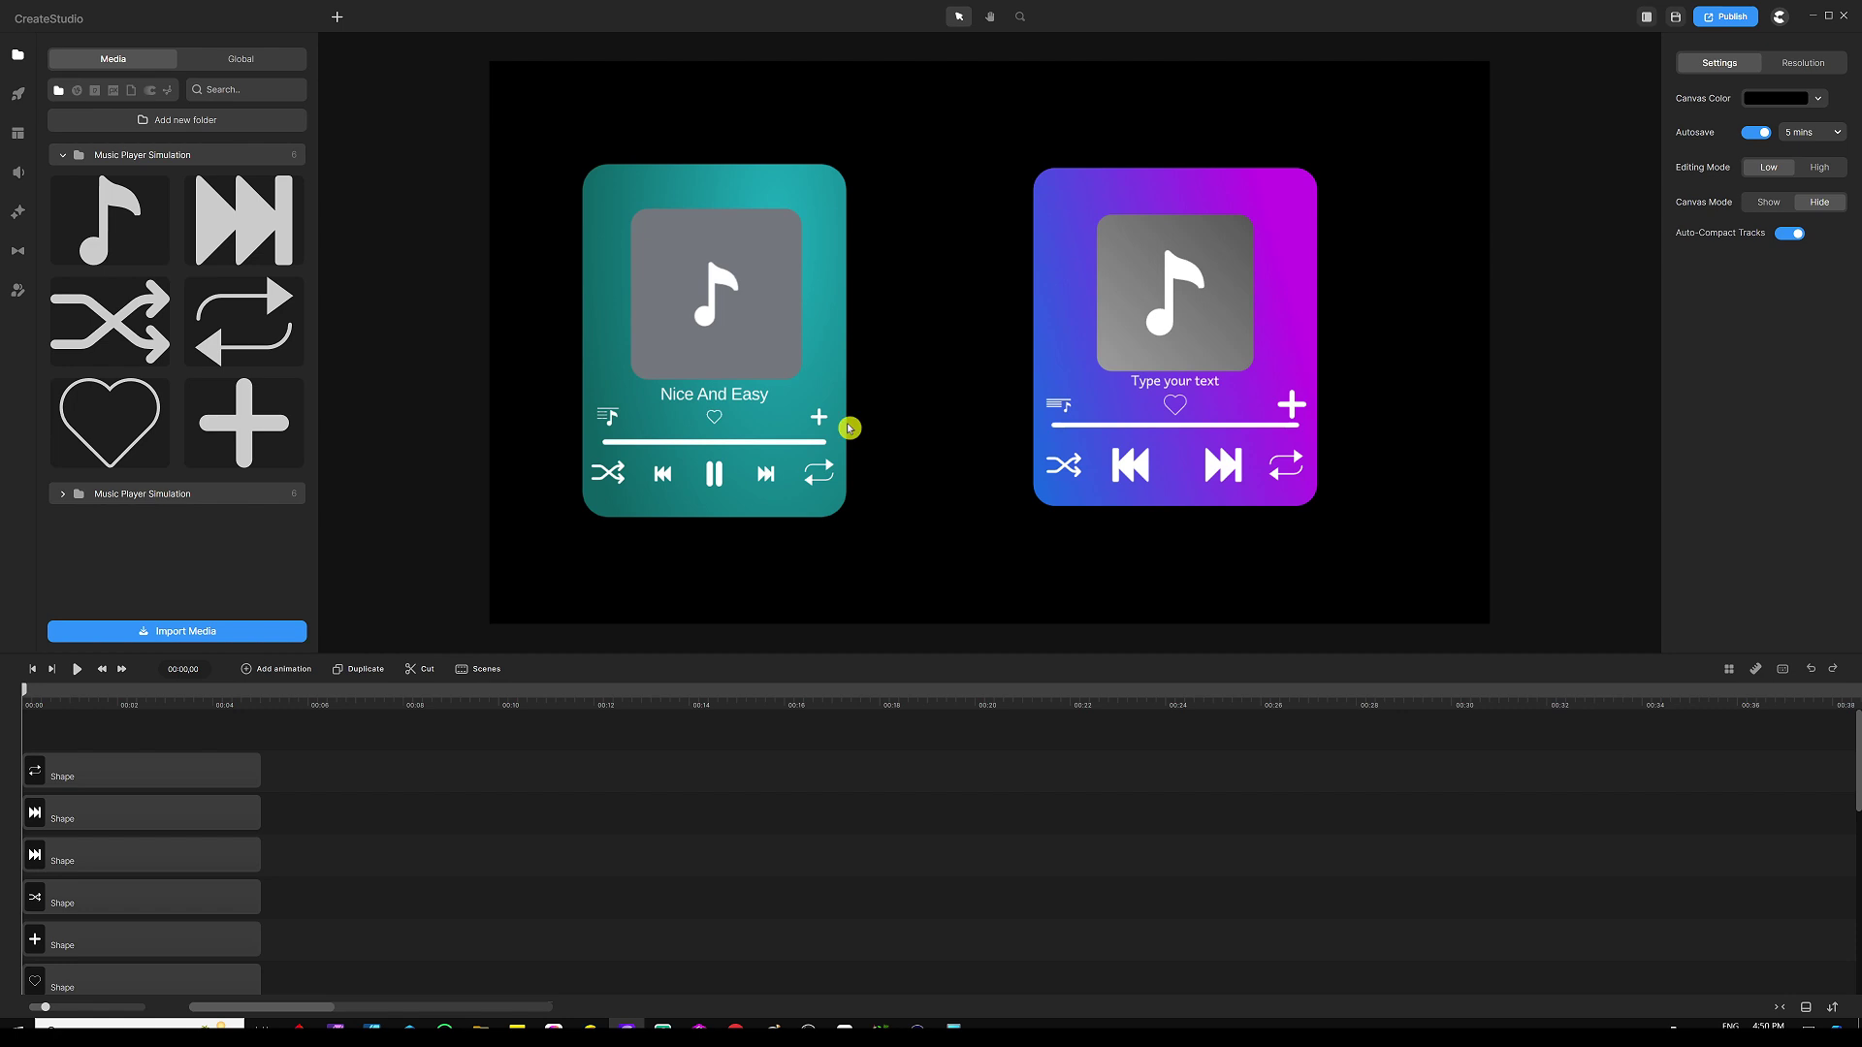
key(ctrl+v)
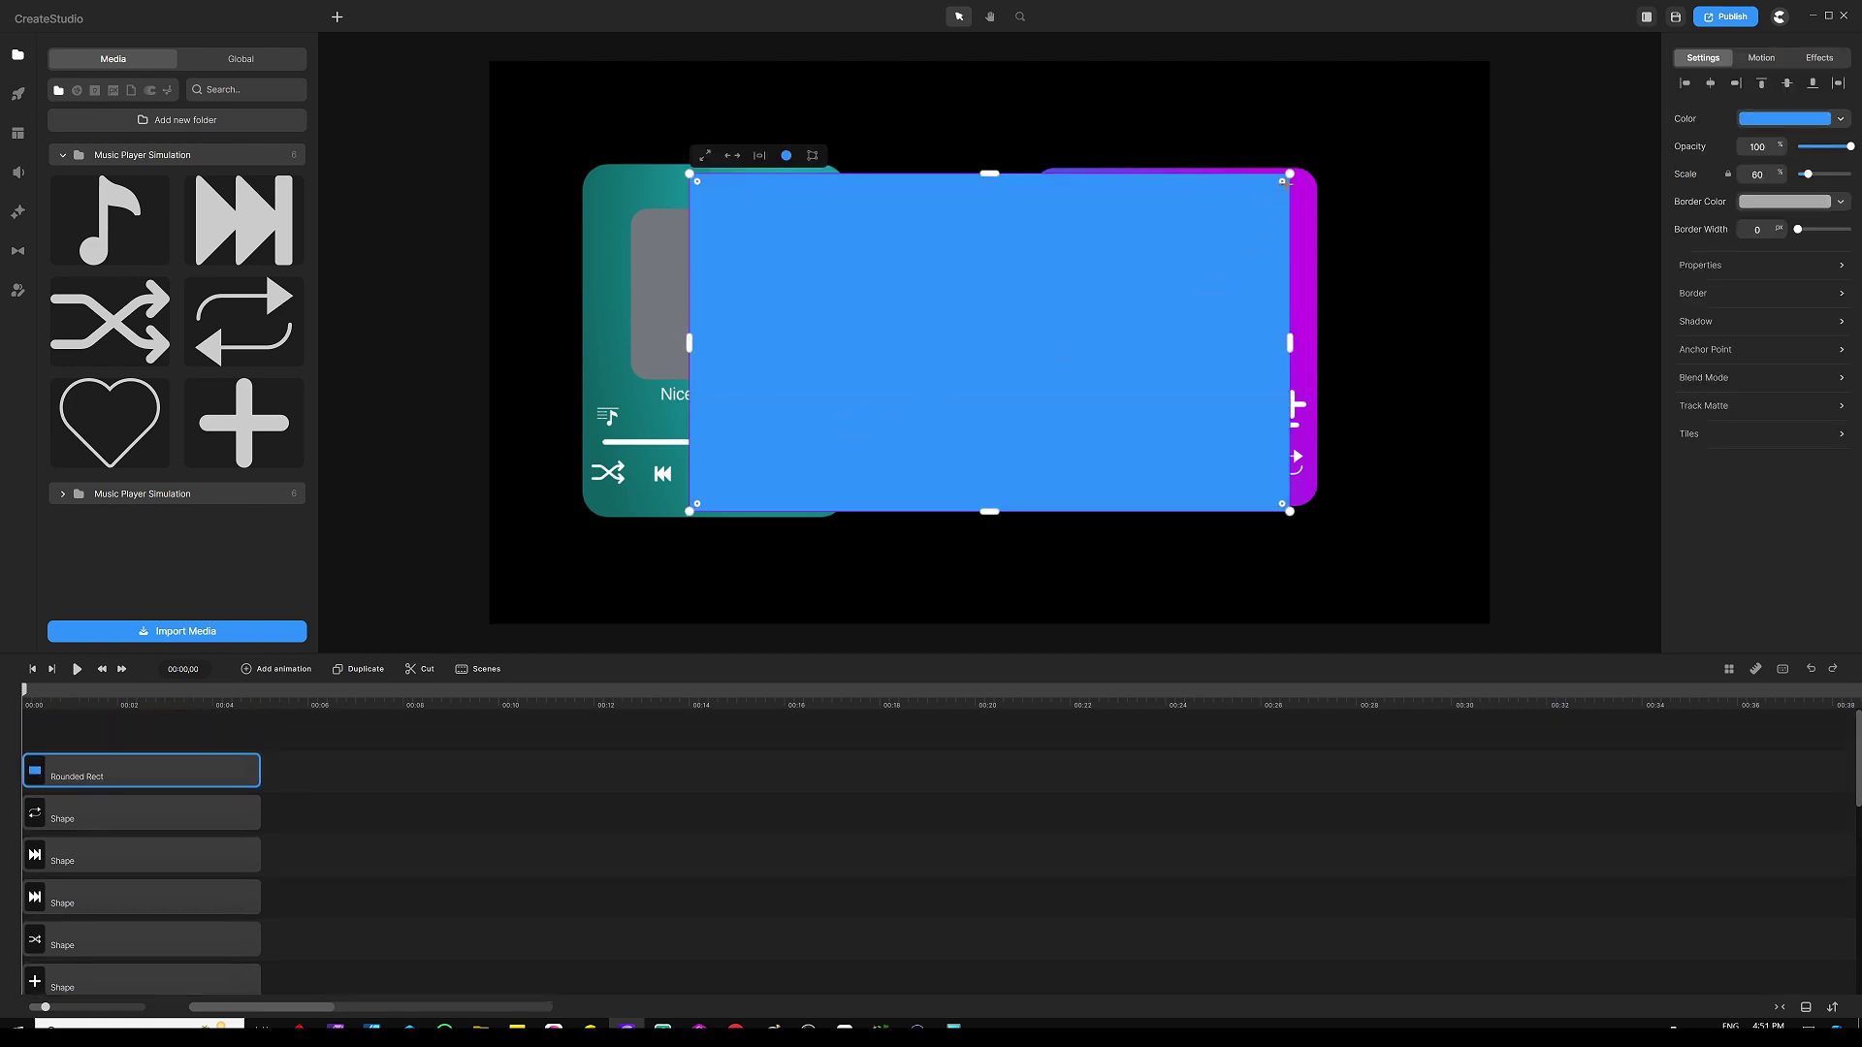
drag(1281, 181, 939, 353)
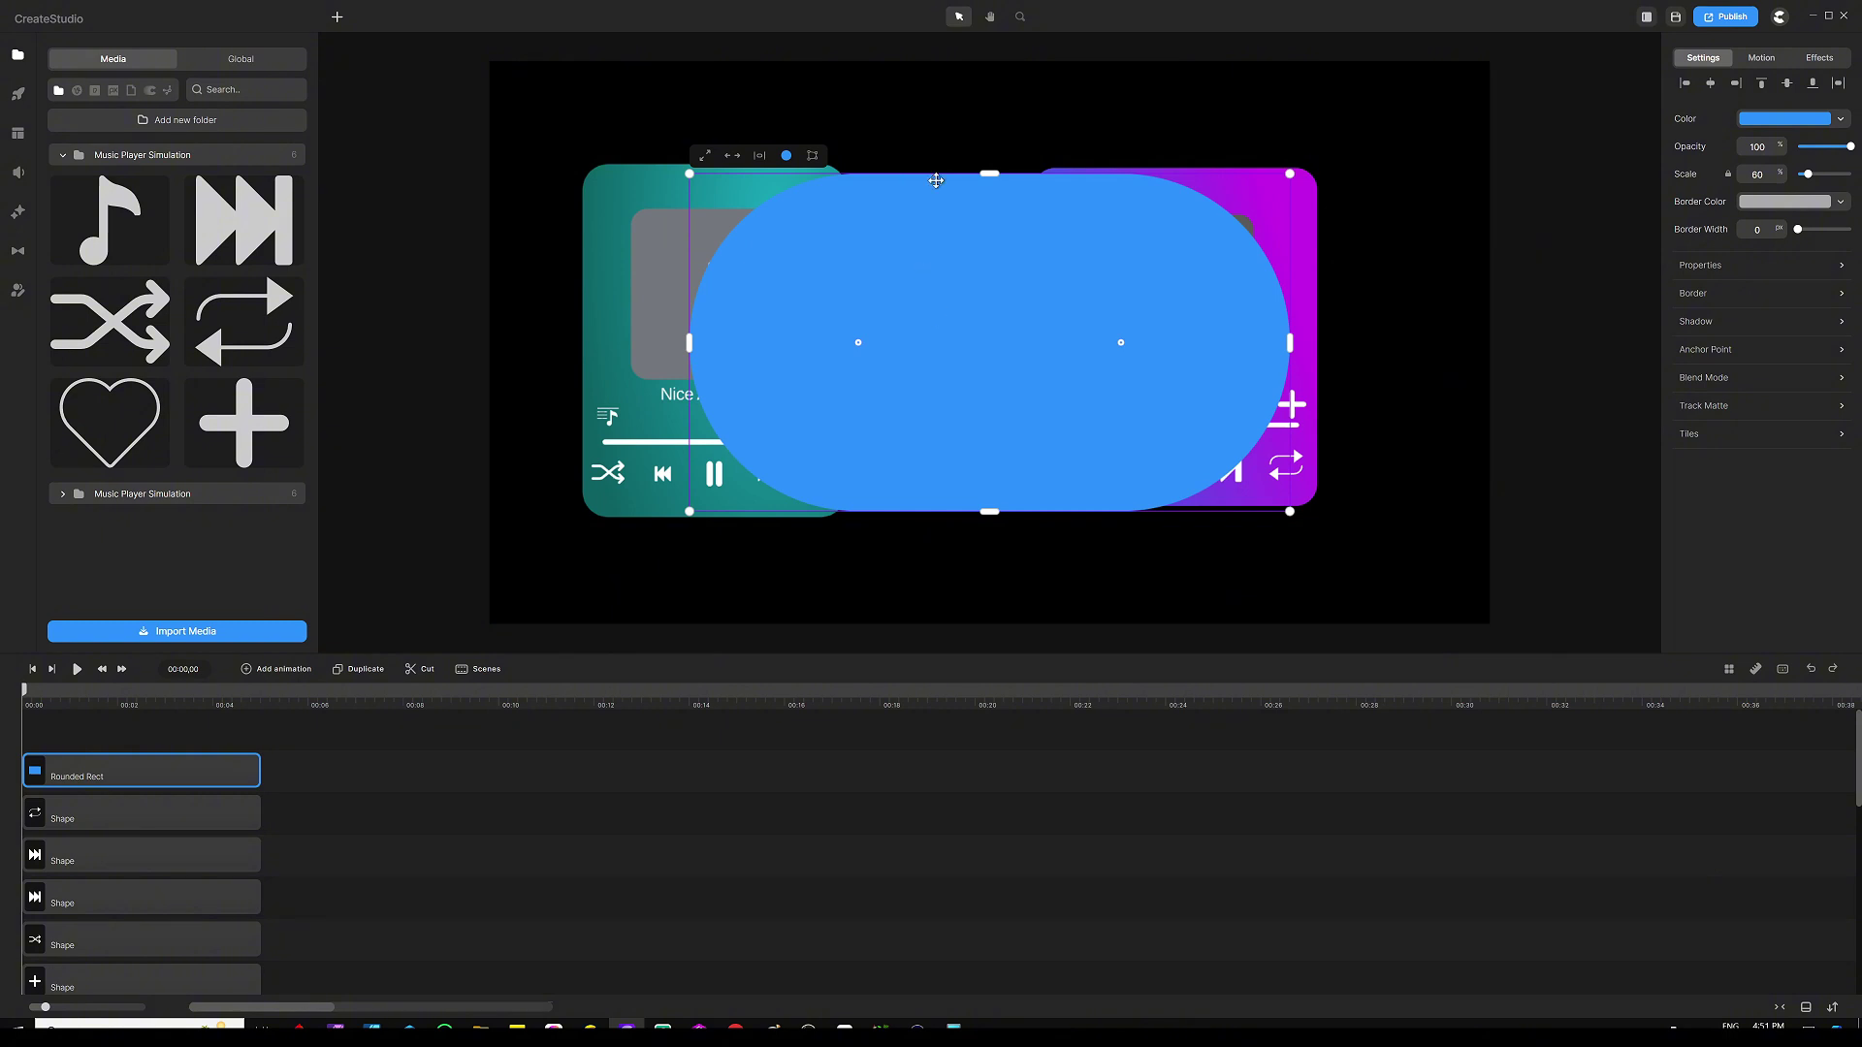
drag(991, 173, 974, 482)
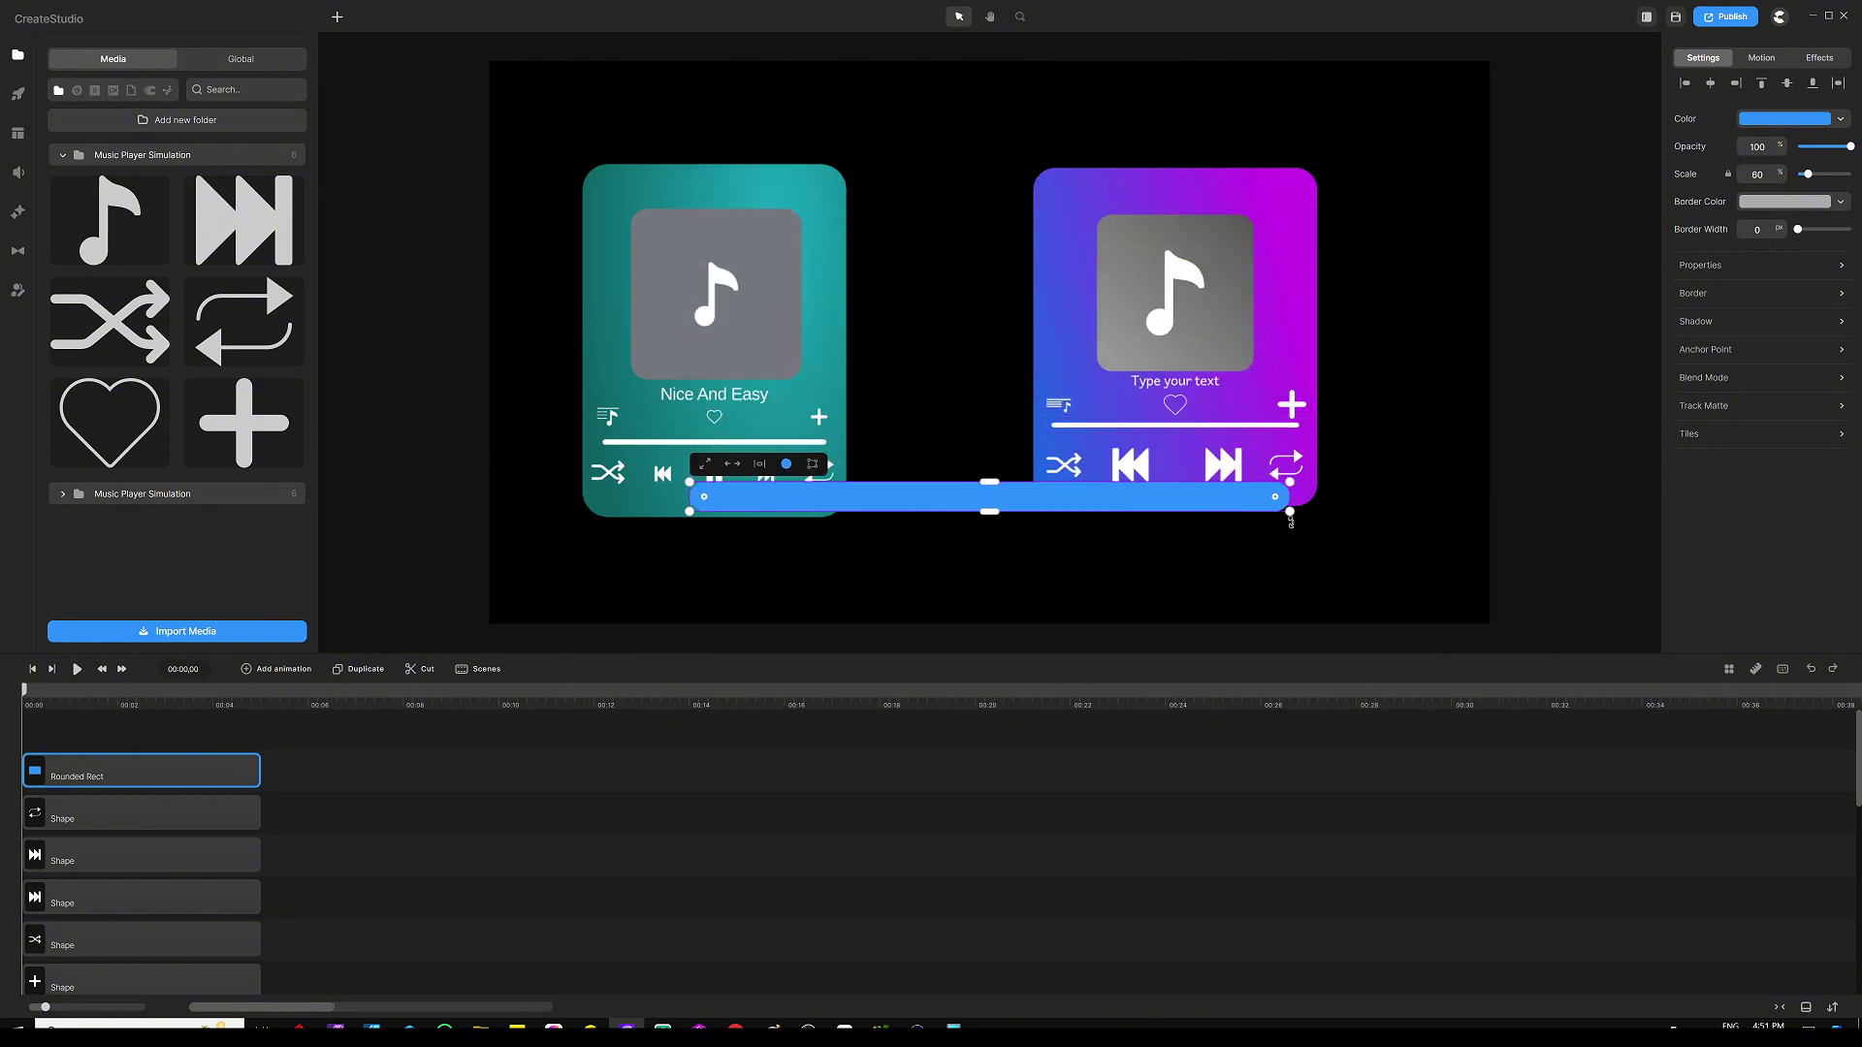
drag(1298, 521, 998, 221)
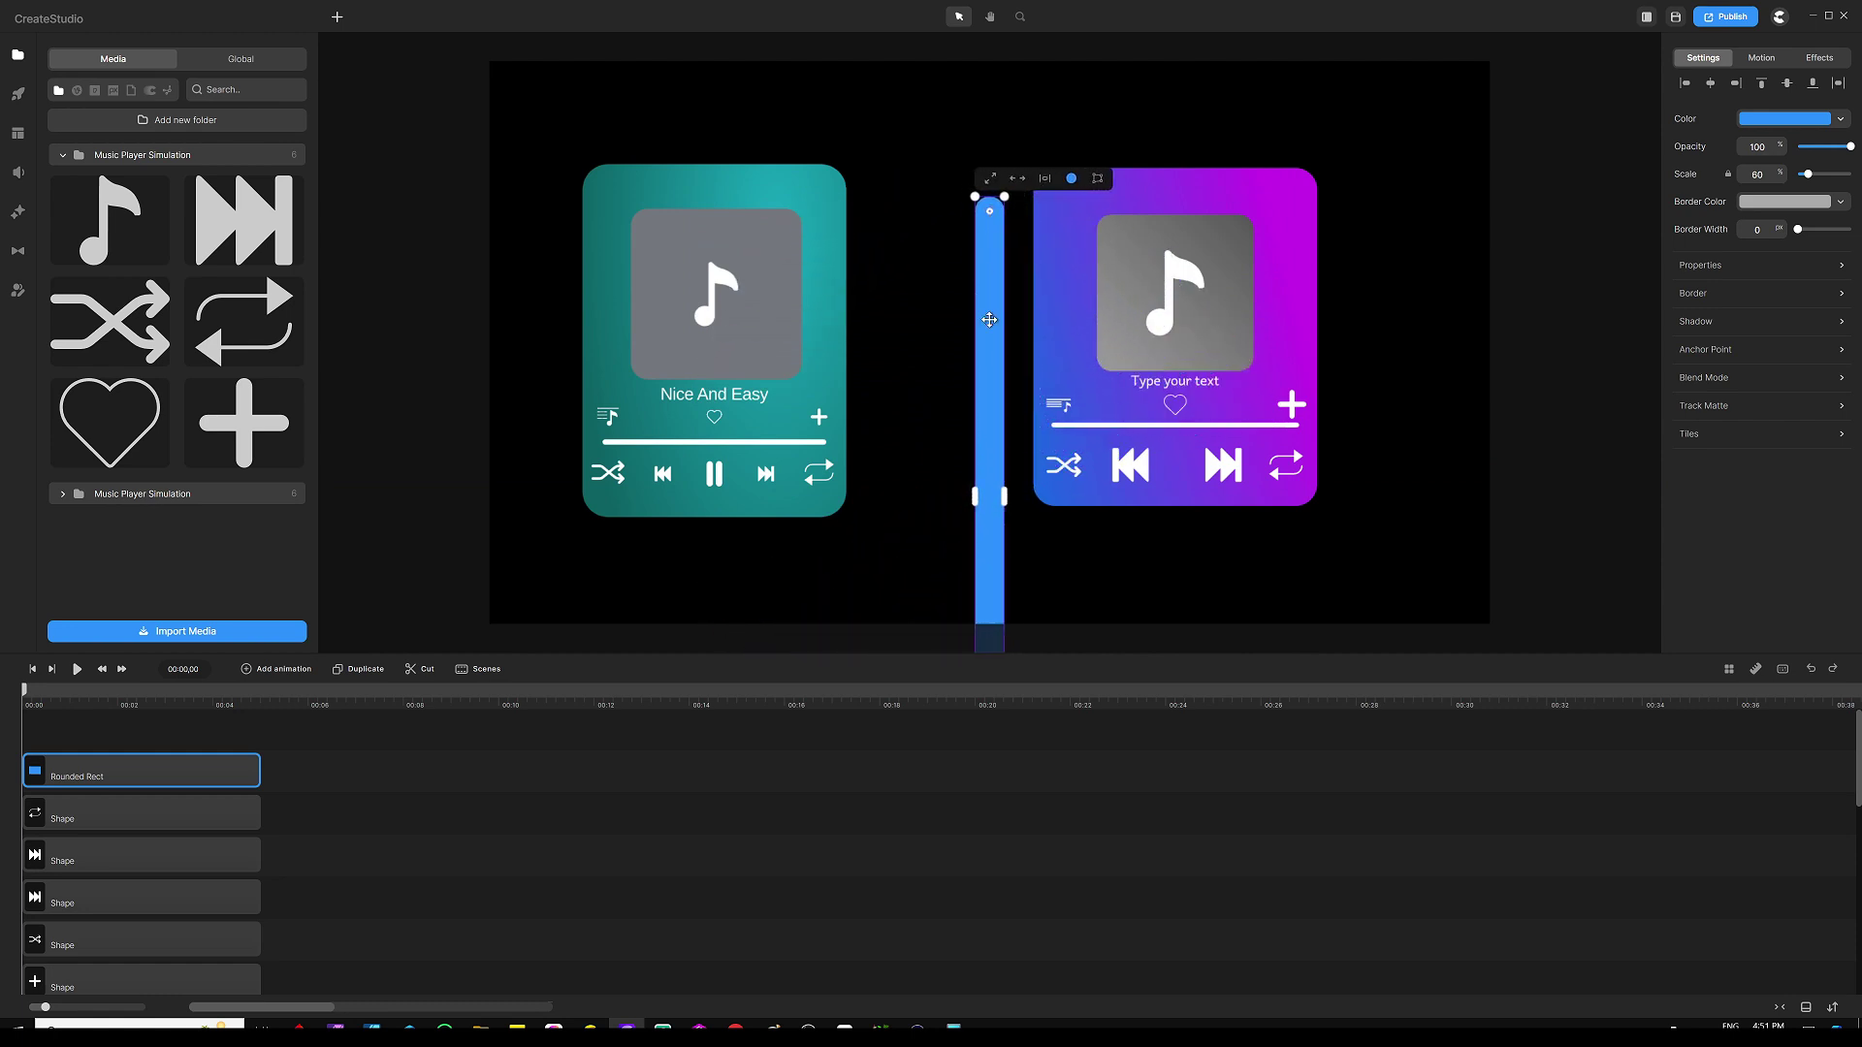
Step: Scale the upright bar down to 21% and move it onto the purple card between the two skip icons
drag(990, 320, 980, 135)
scroll(978, 347, down, 3)
scroll(984, 494, up, 5)
scroll(1048, 399, down, 5)
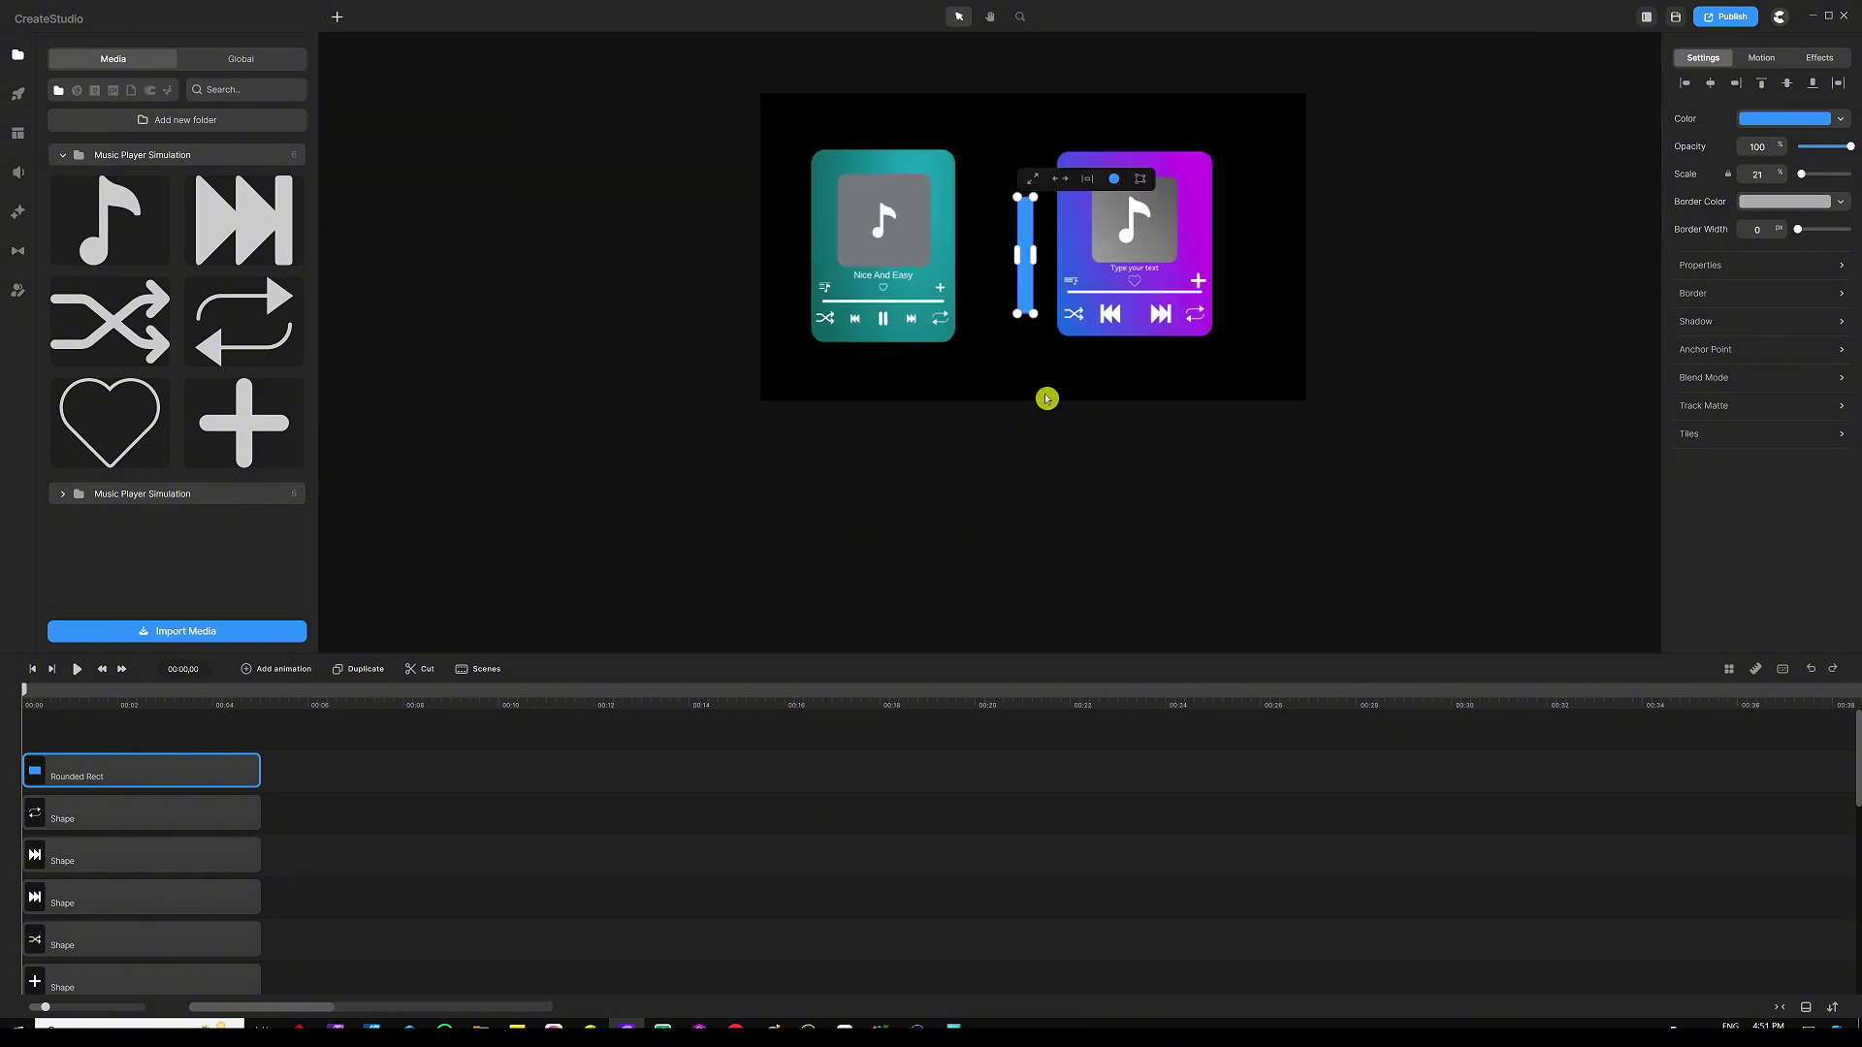
scroll(1035, 245, up, 3)
drag(1035, 245, 1230, 223)
scroll(1229, 223, up, 3)
scroll(1225, 173, down, 3)
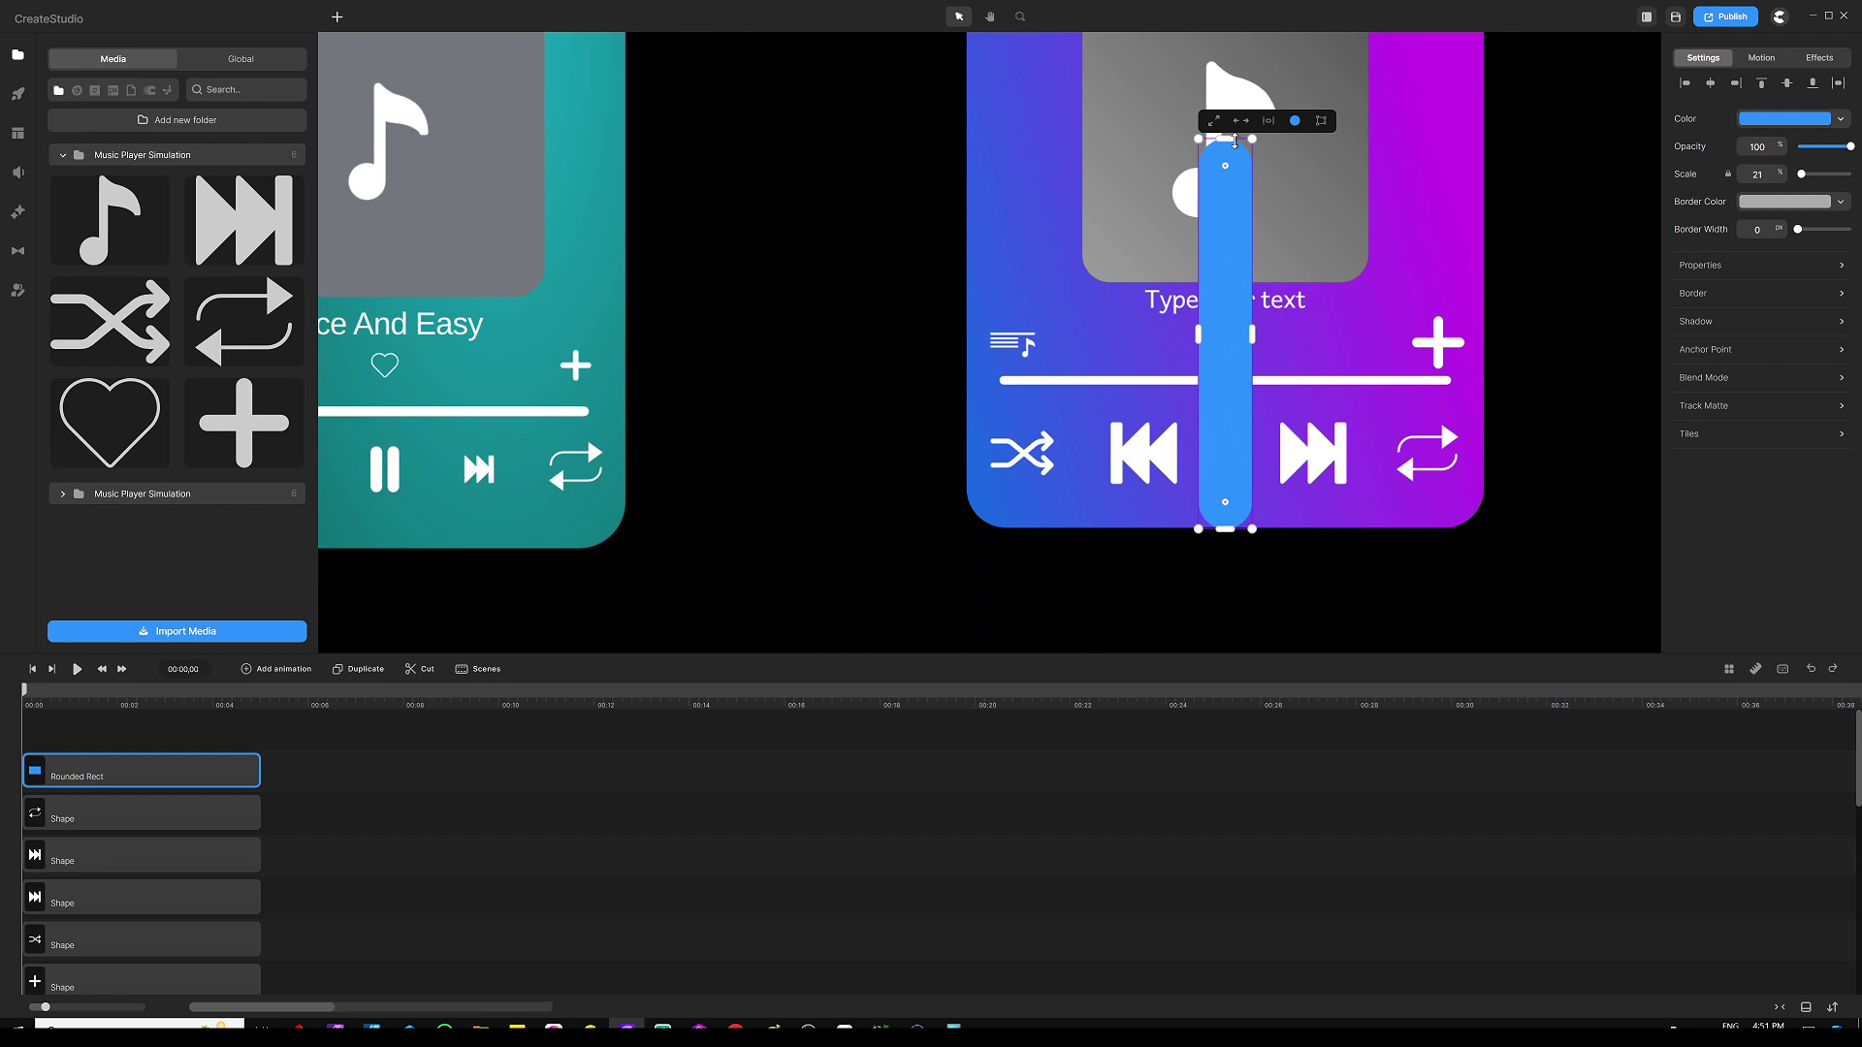
Step: Shrink the bar to 4% scale and position it in the control row between the skip icons
drag(1233, 139, 1202, 393)
scroll(1224, 450, up, 5)
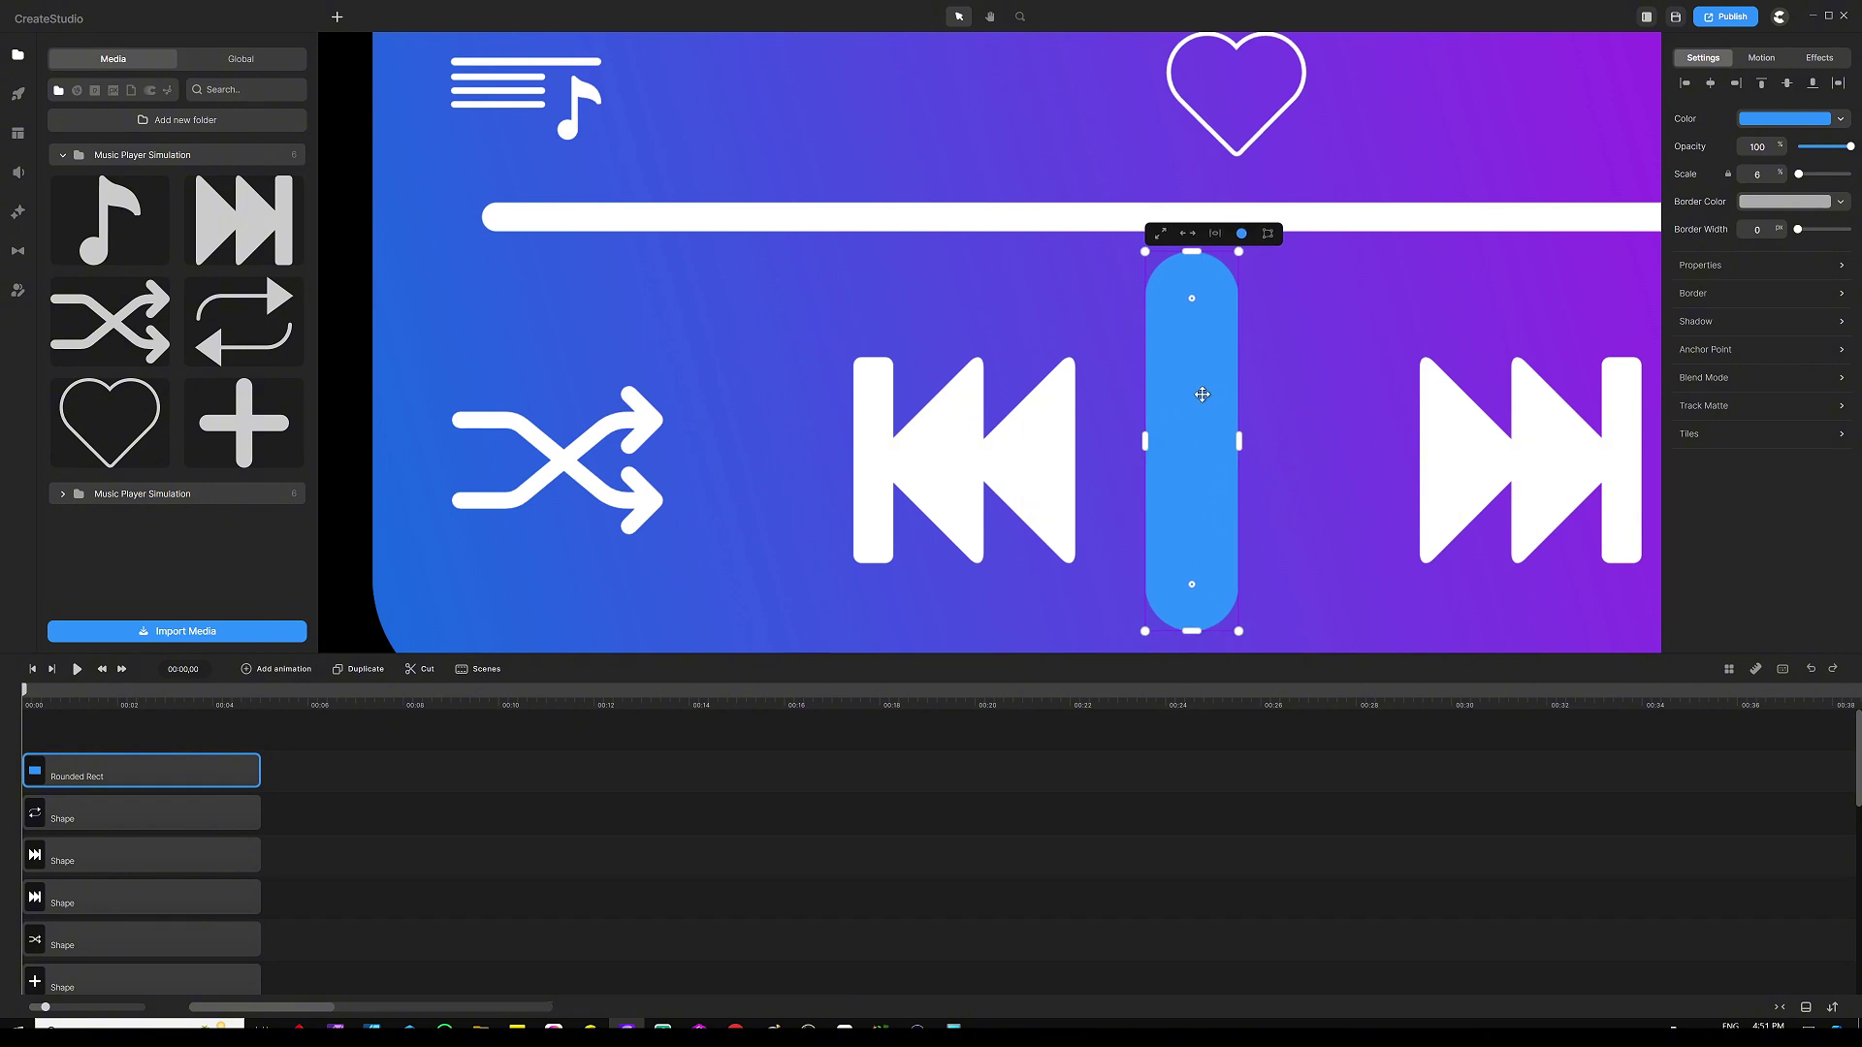
drag(1239, 251, 1201, 358)
mouse_move(1185, 466)
mouse_down()
mouse_move(1191, 414)
mouse_move(1212, 419)
mouse_move(1212, 469)
mouse_move(1205, 449)
mouse_up()
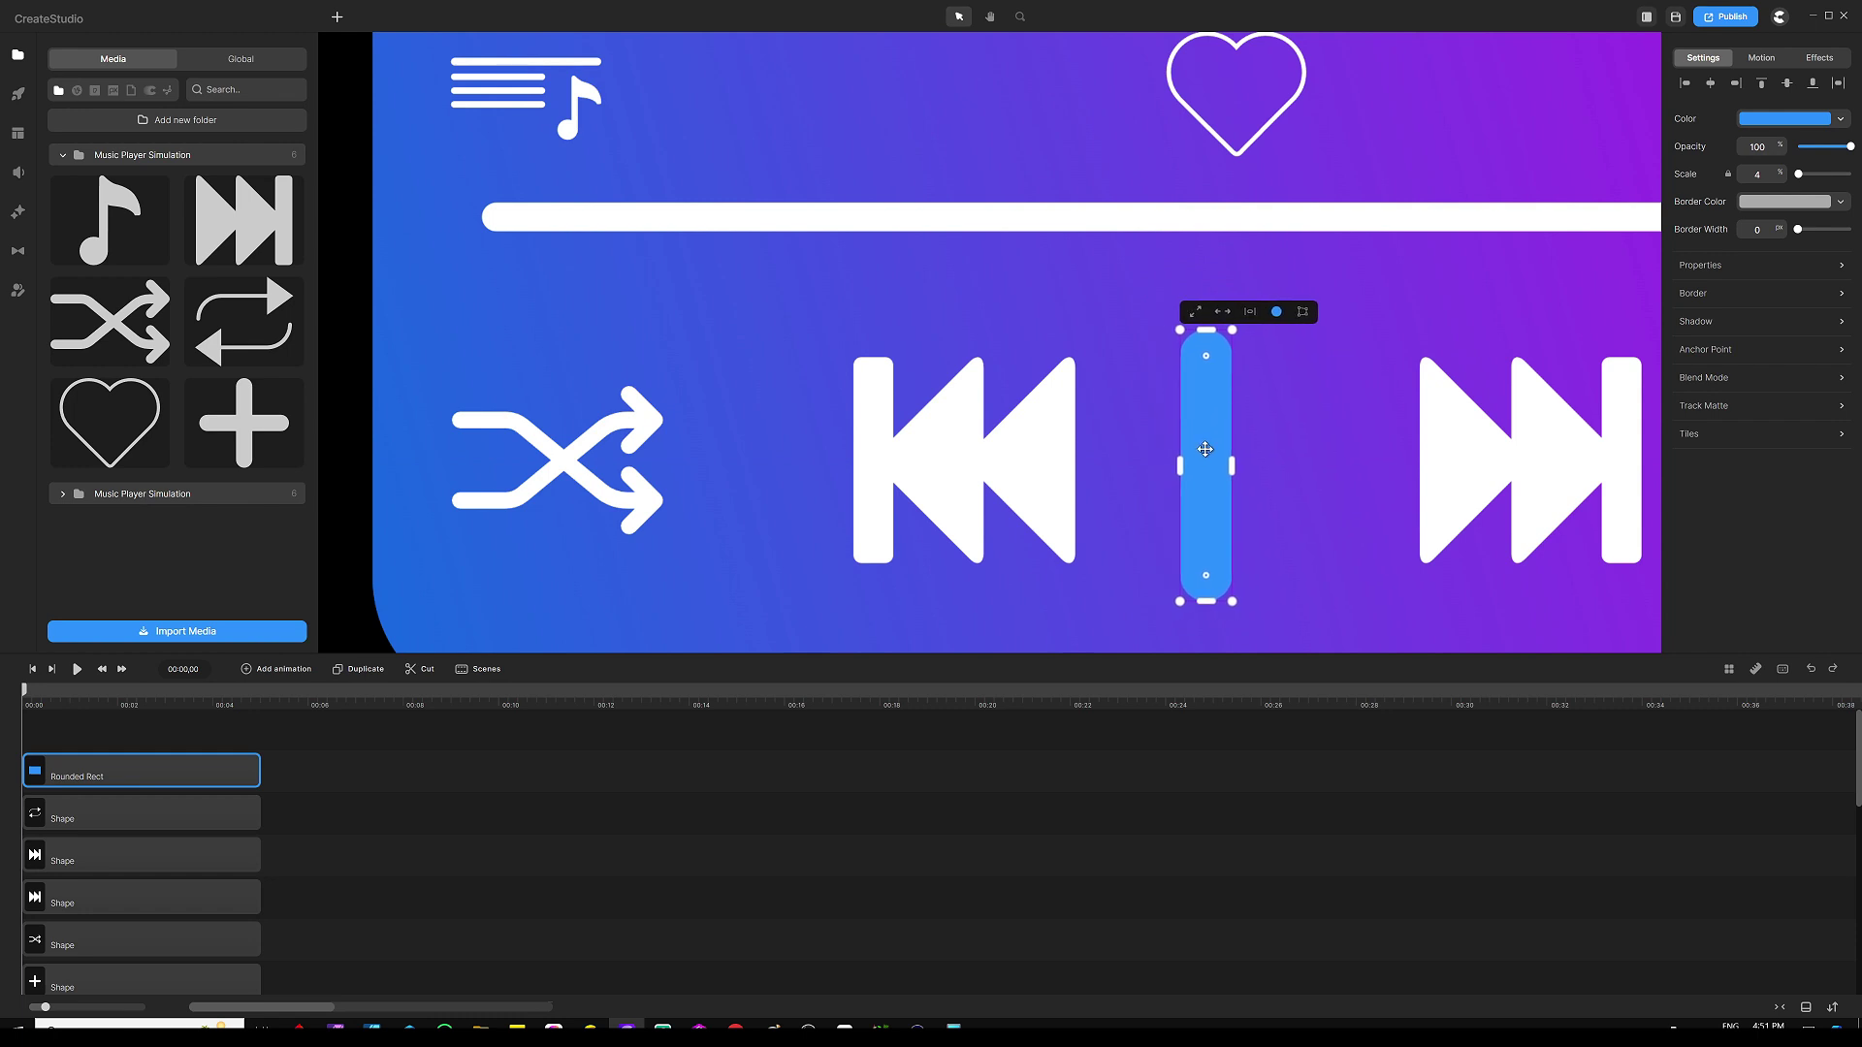
Step: Recolor the bar between the skip icons to white
click(1274, 309)
drag(1251, 305, 1055, 195)
click(1155, 846)
click(1209, 427)
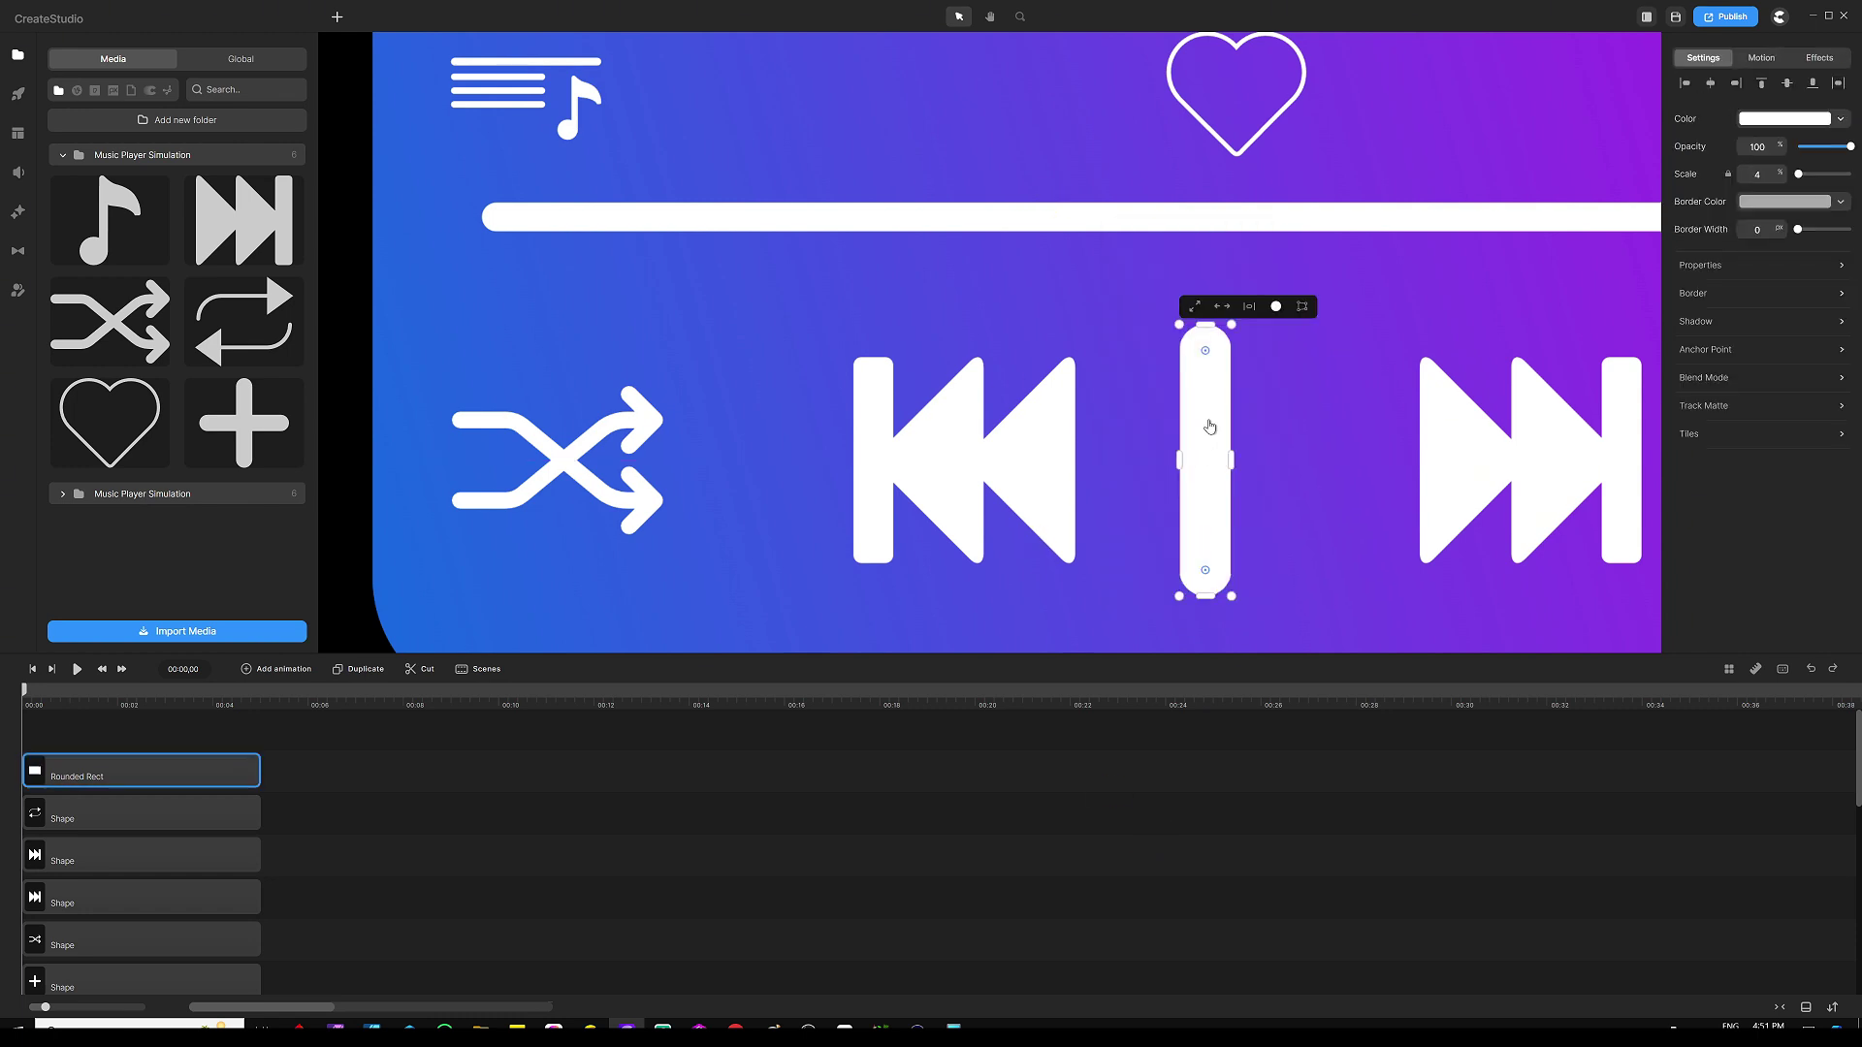
Step: Duplicate the white bar and shift the copy sideways to form a pause icon
key(ctrl+d)
key(Right)
key(Right)
key(Right)
key(Right)
key(Right)
key(Right)
key(Right)
key(Right)
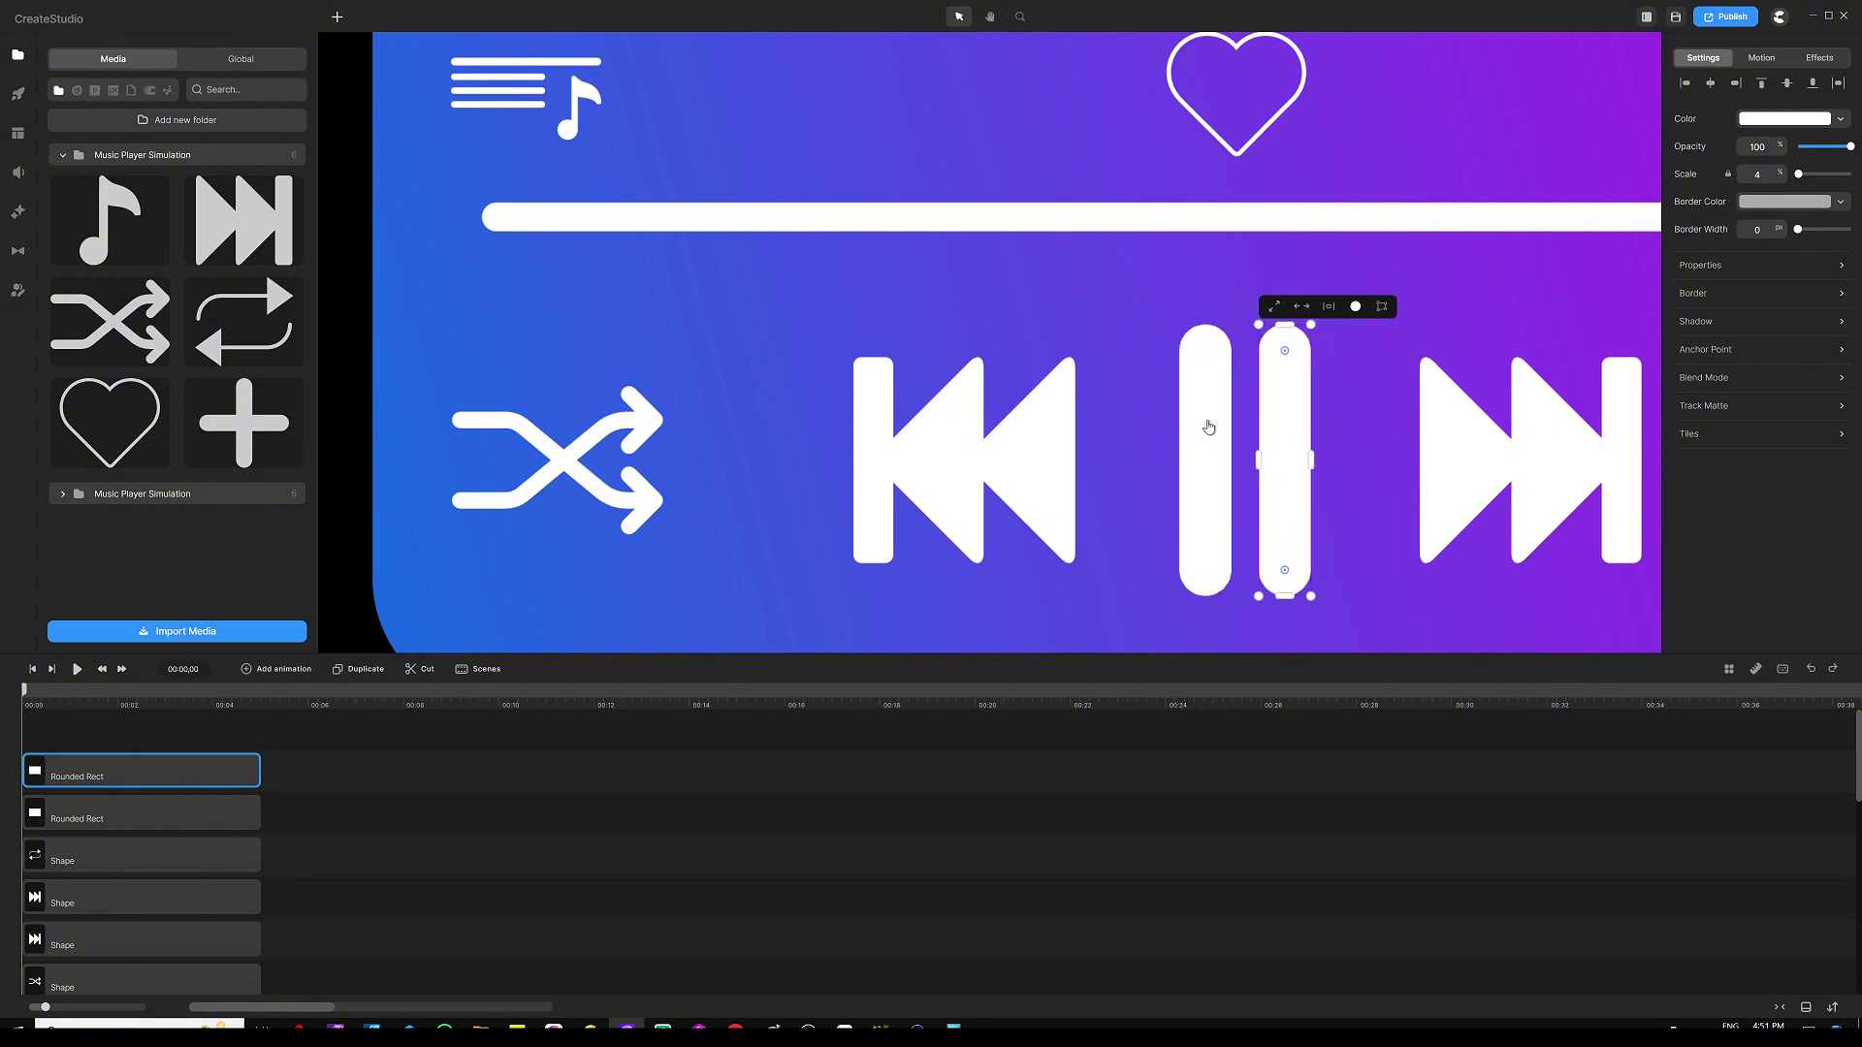
Step: Space the skip-back and skip-forward icons evenly around the pause bars and save the project
click(927, 793)
drag(980, 458, 917, 457)
scroll(884, 453, down, 3)
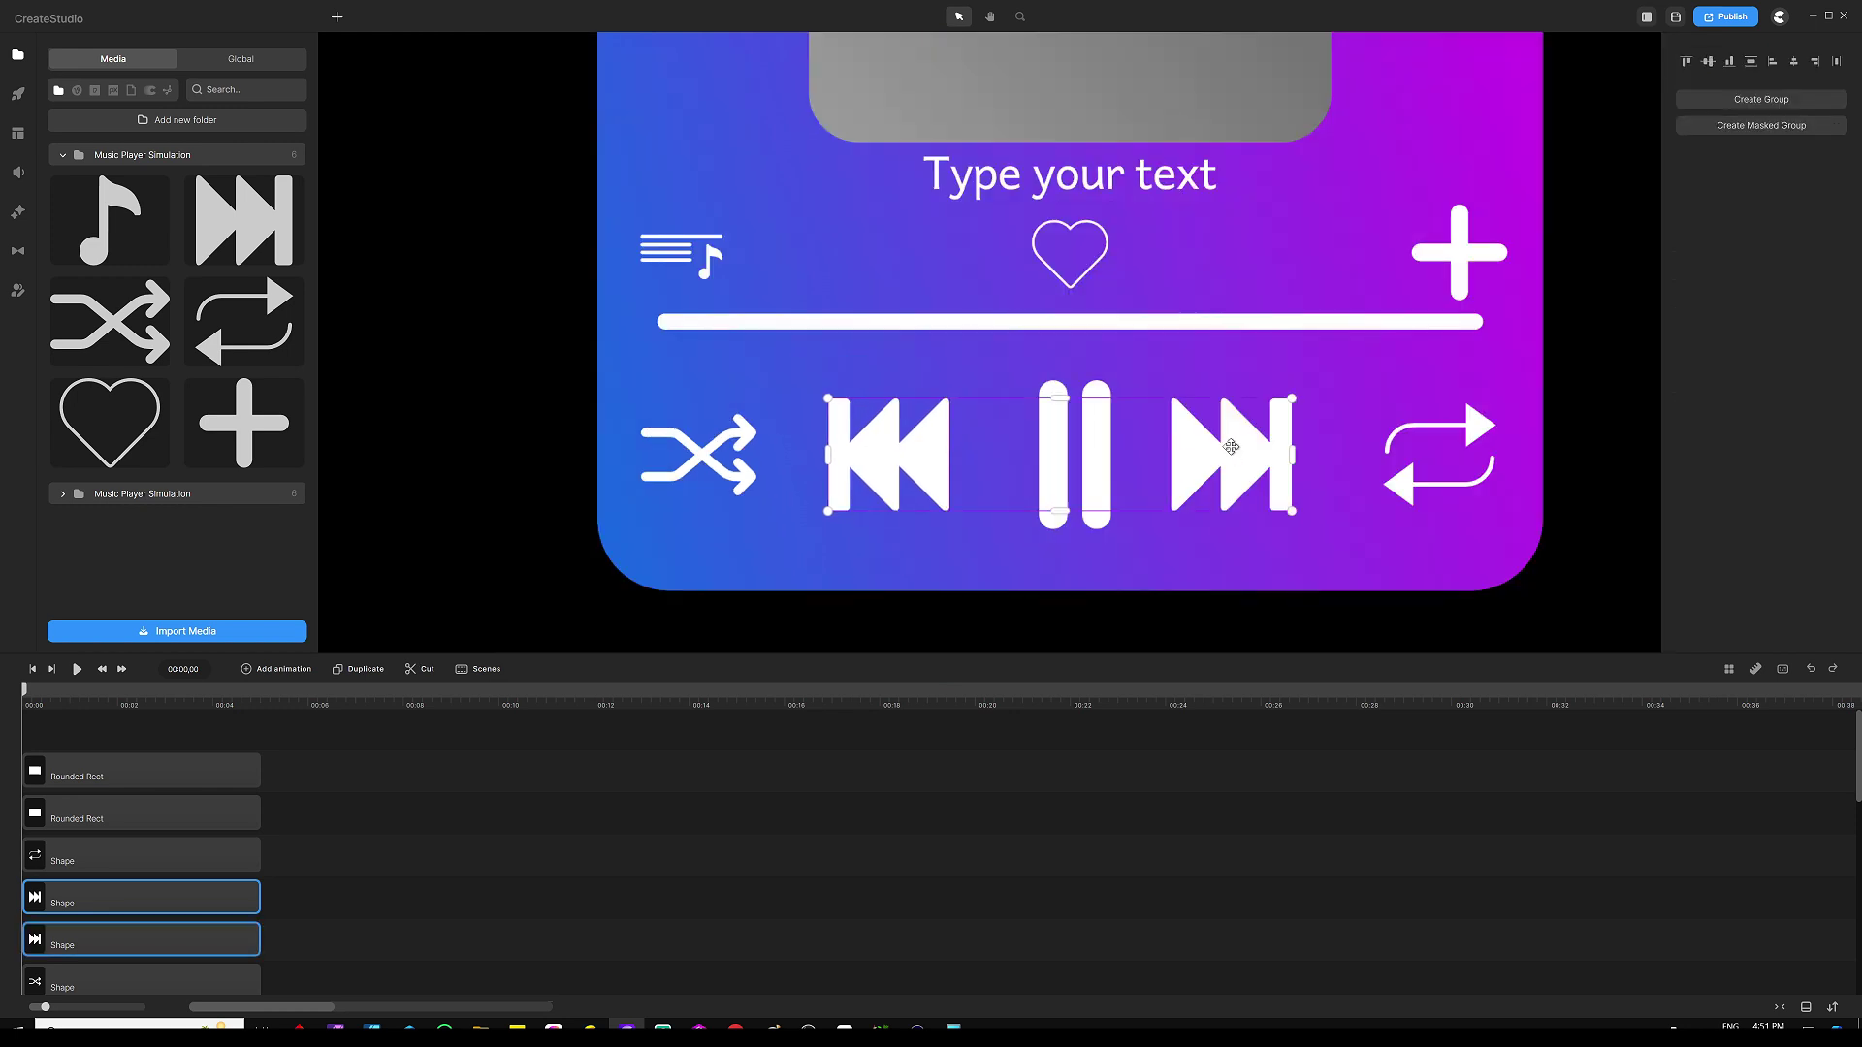
drag(1235, 453, 1260, 444)
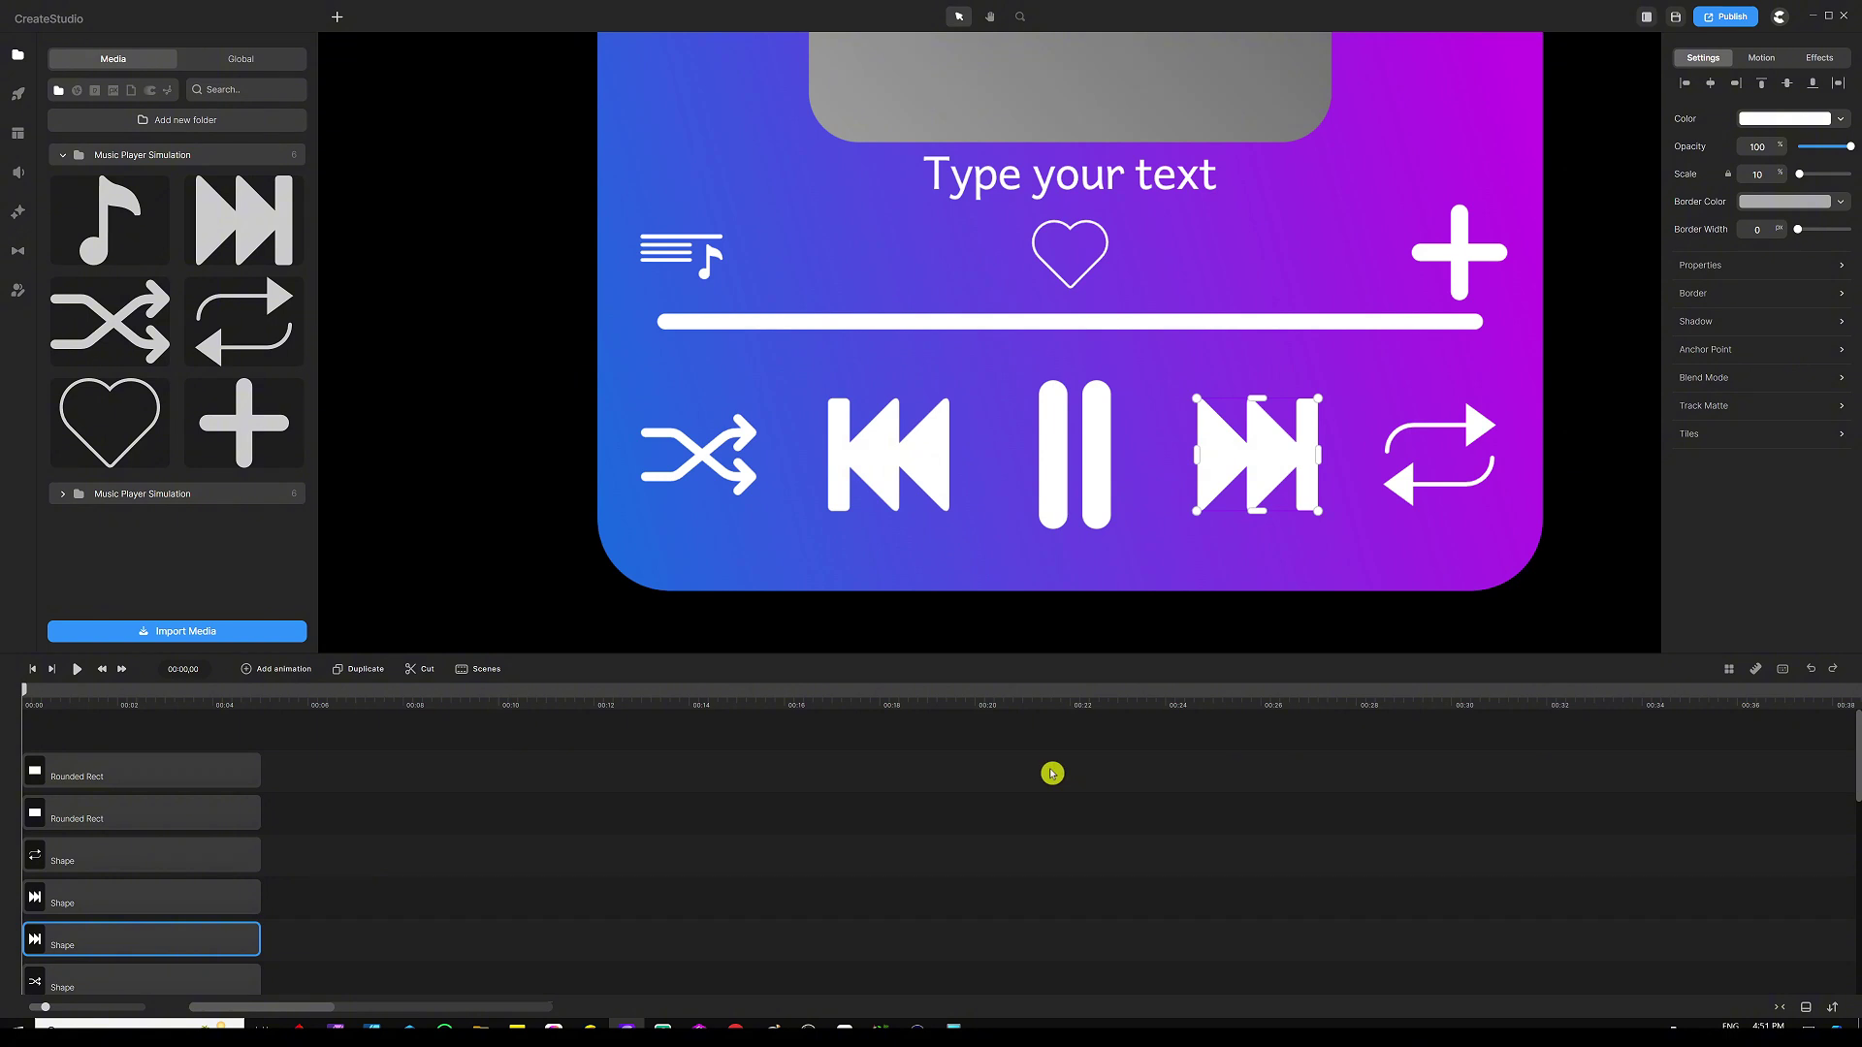
key(shift+0)
click(999, 787)
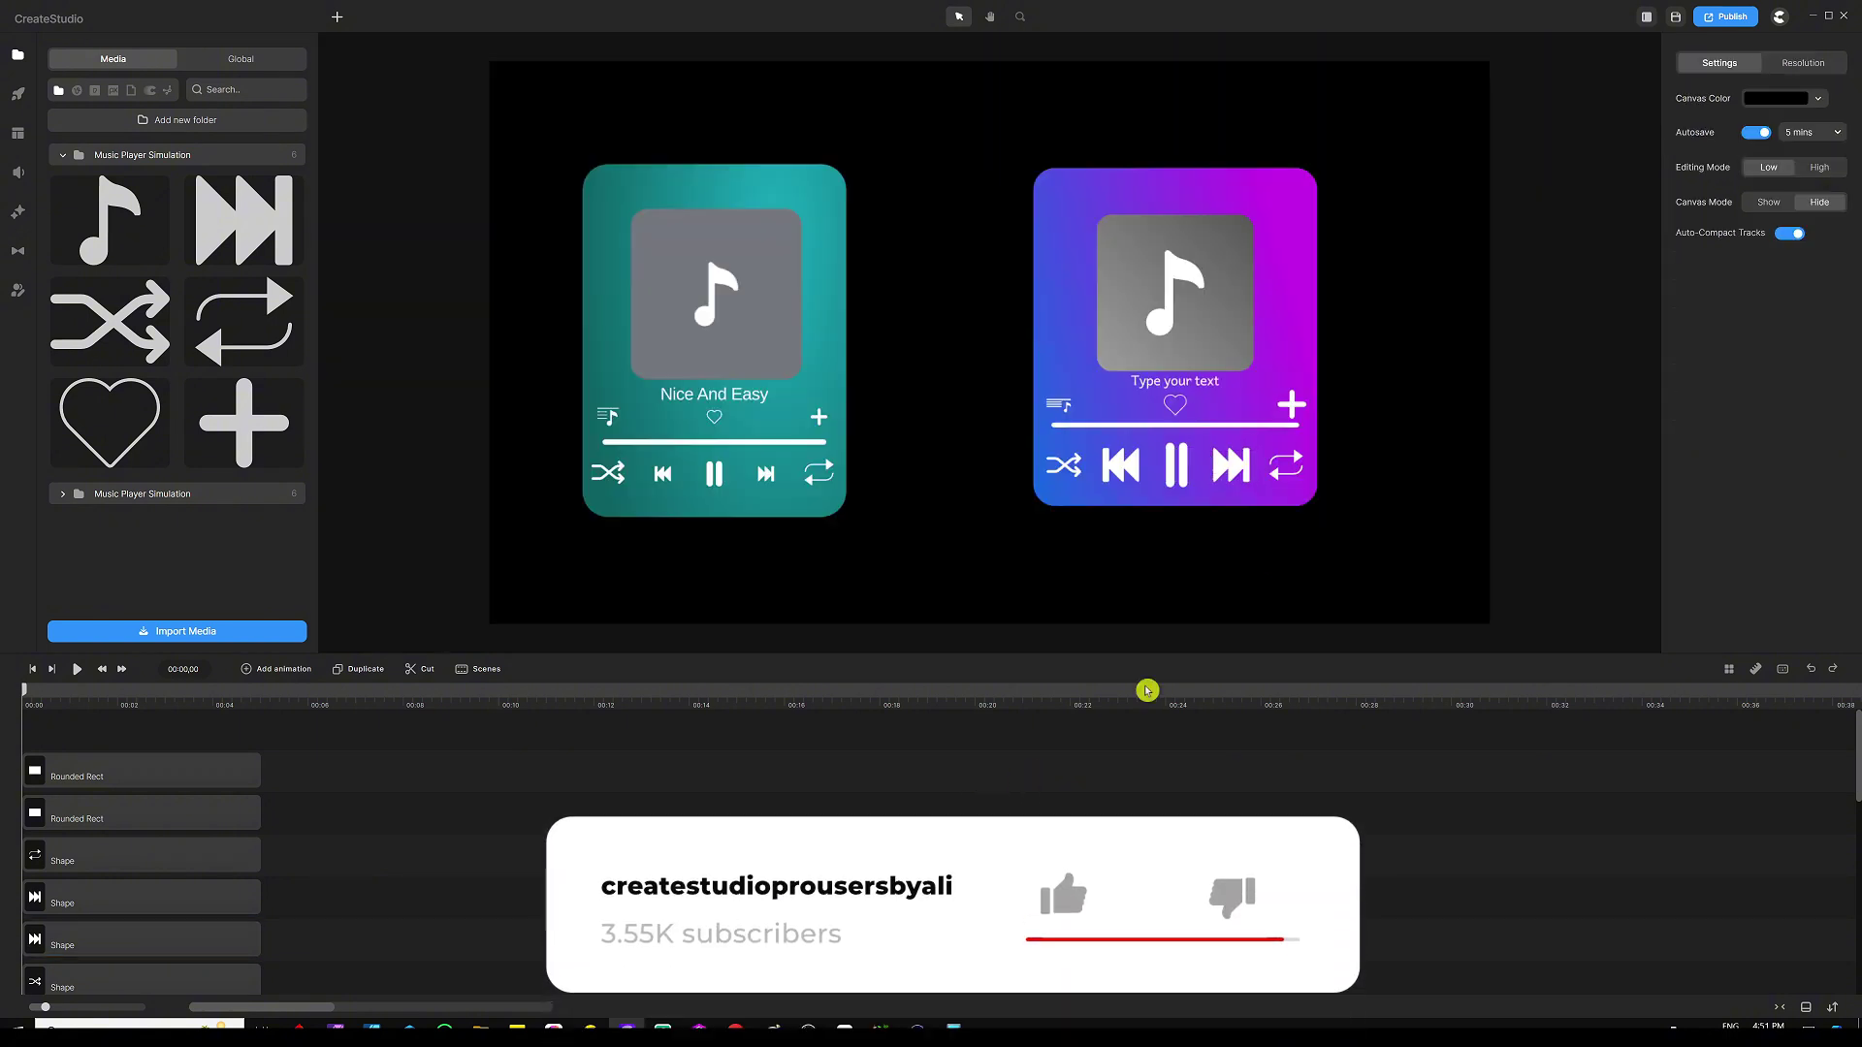
key(ctrl+s)
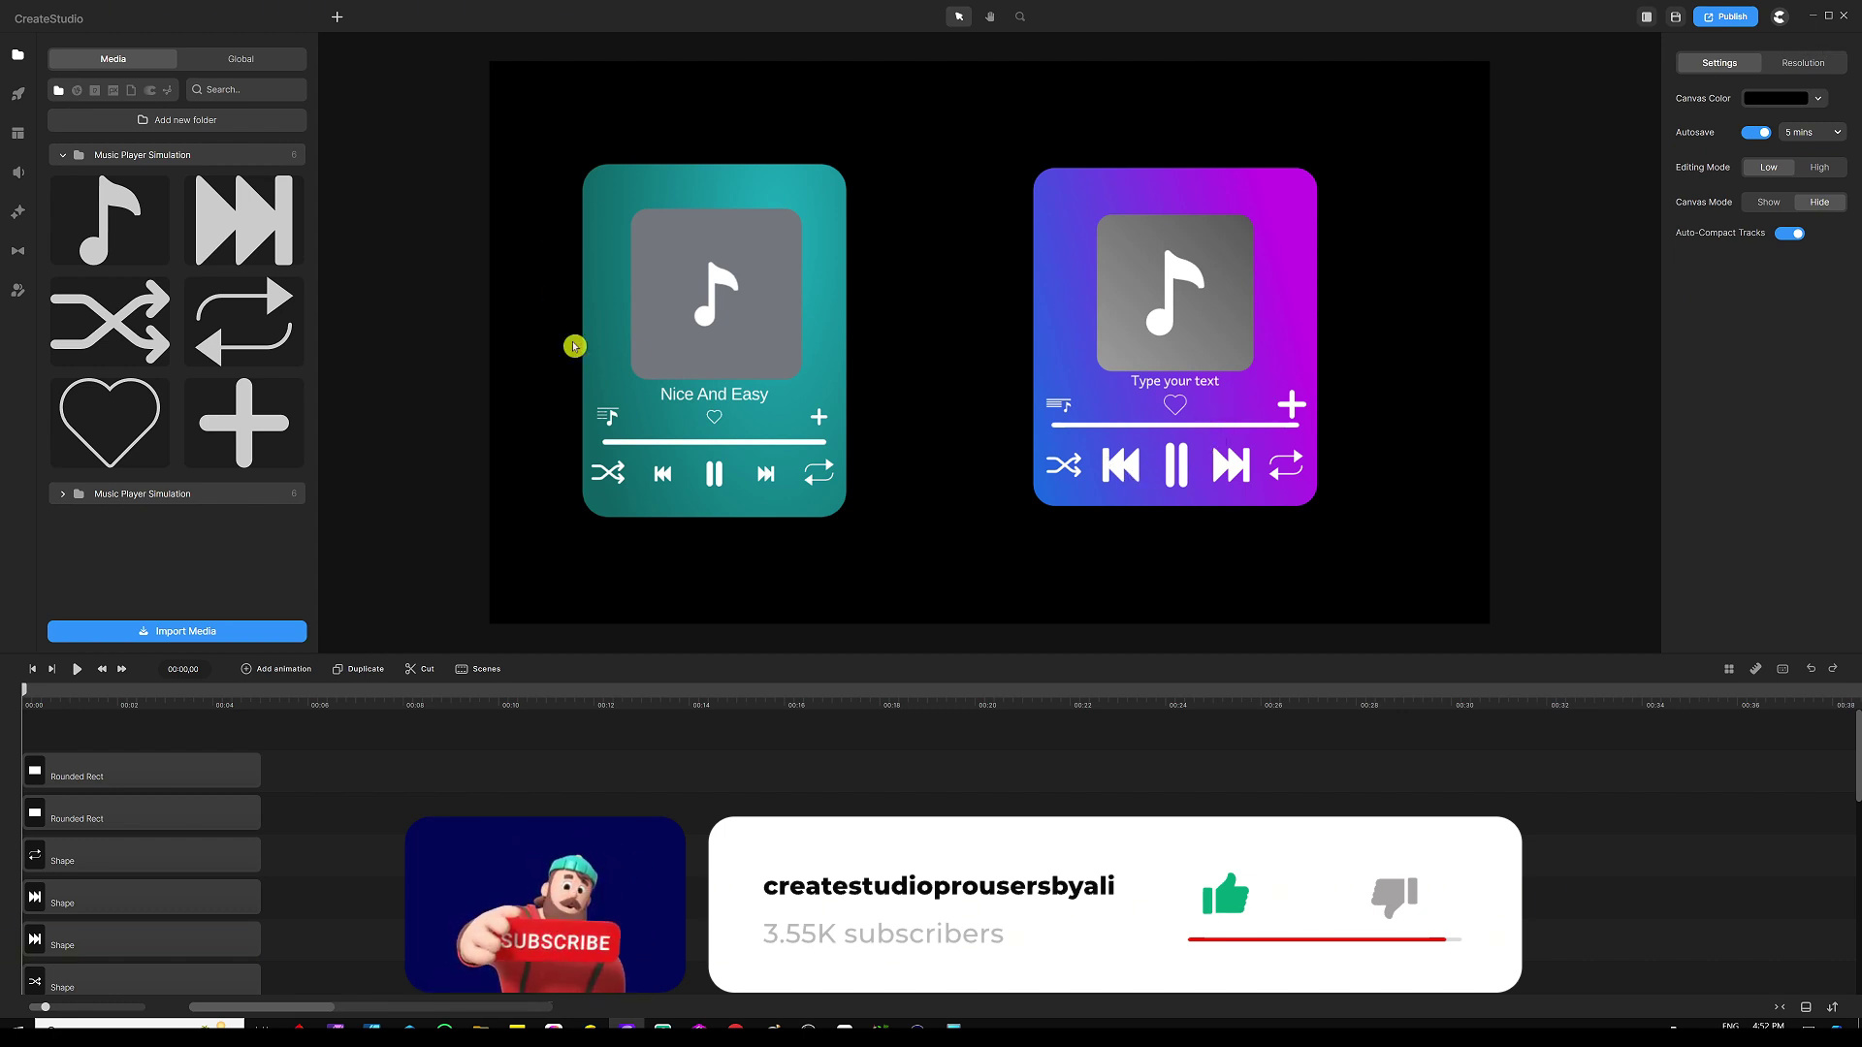
Step: Move the cover image group slightly up on the purple card, away from the song title
click(1171, 279)
drag(1170, 279, 1174, 269)
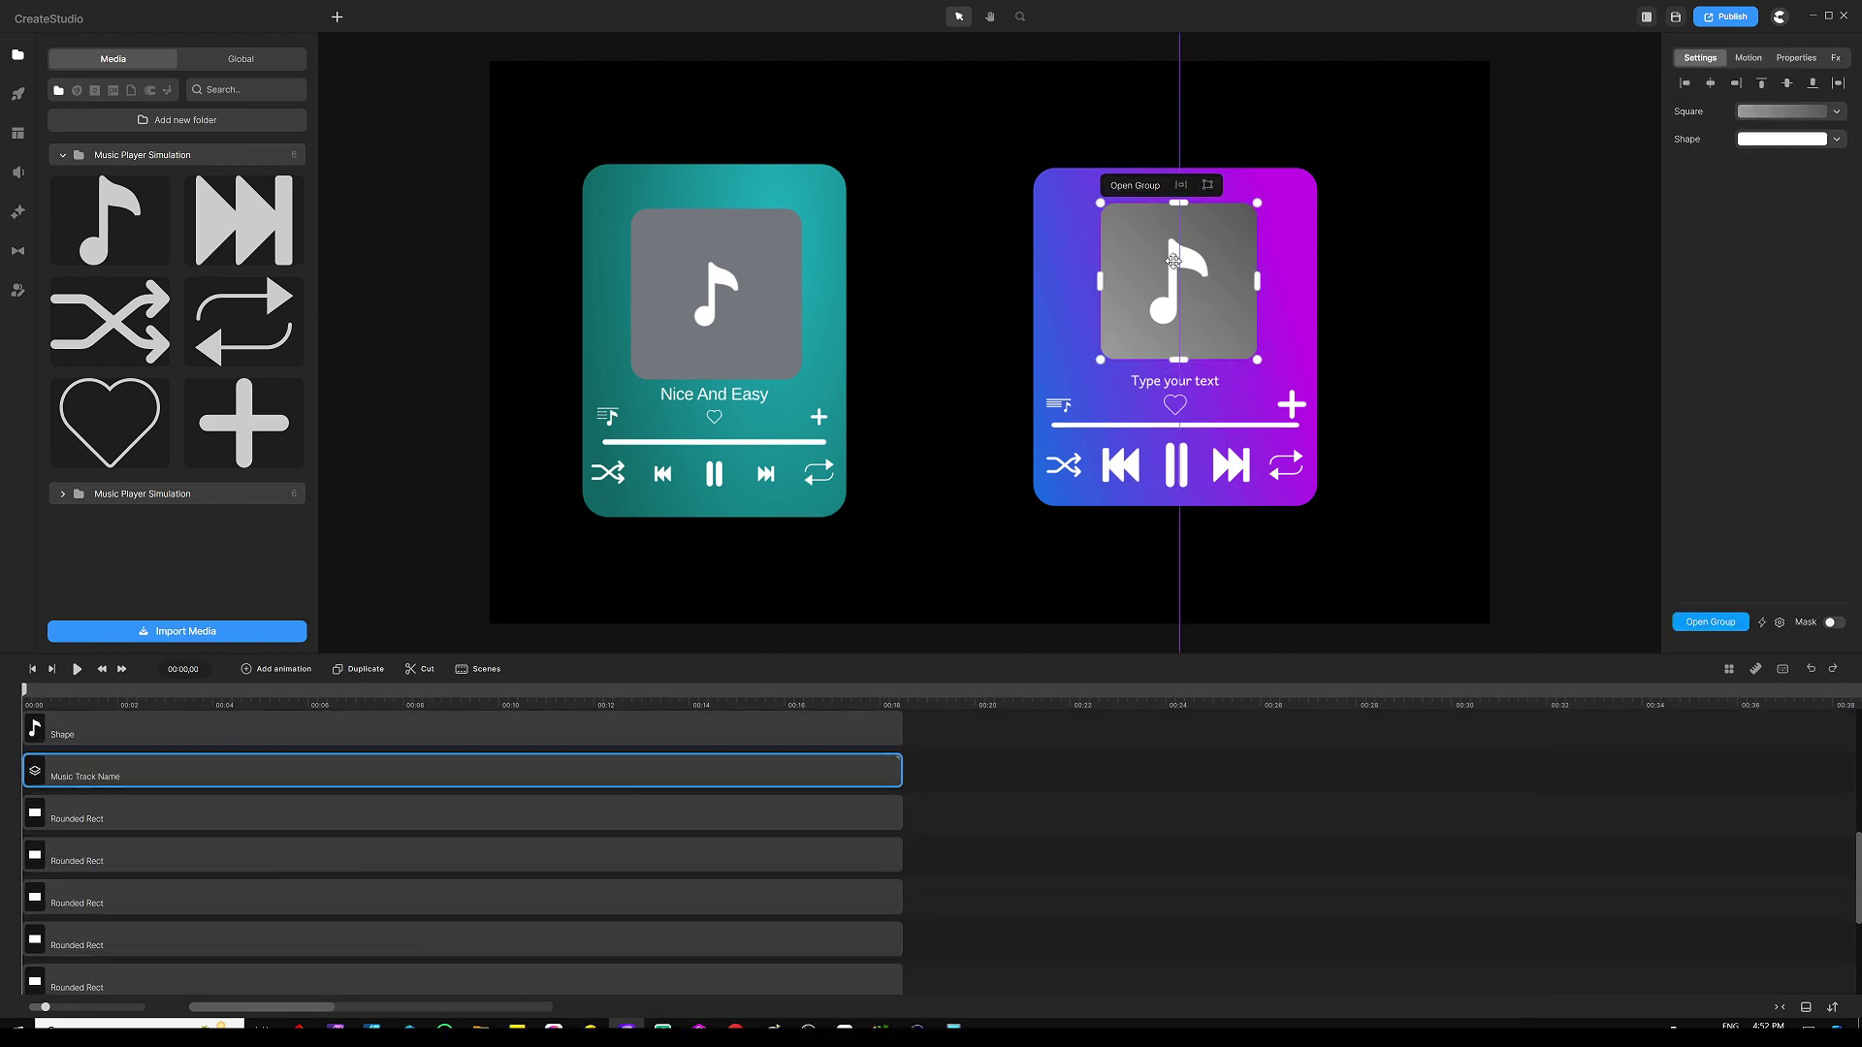
click(947, 345)
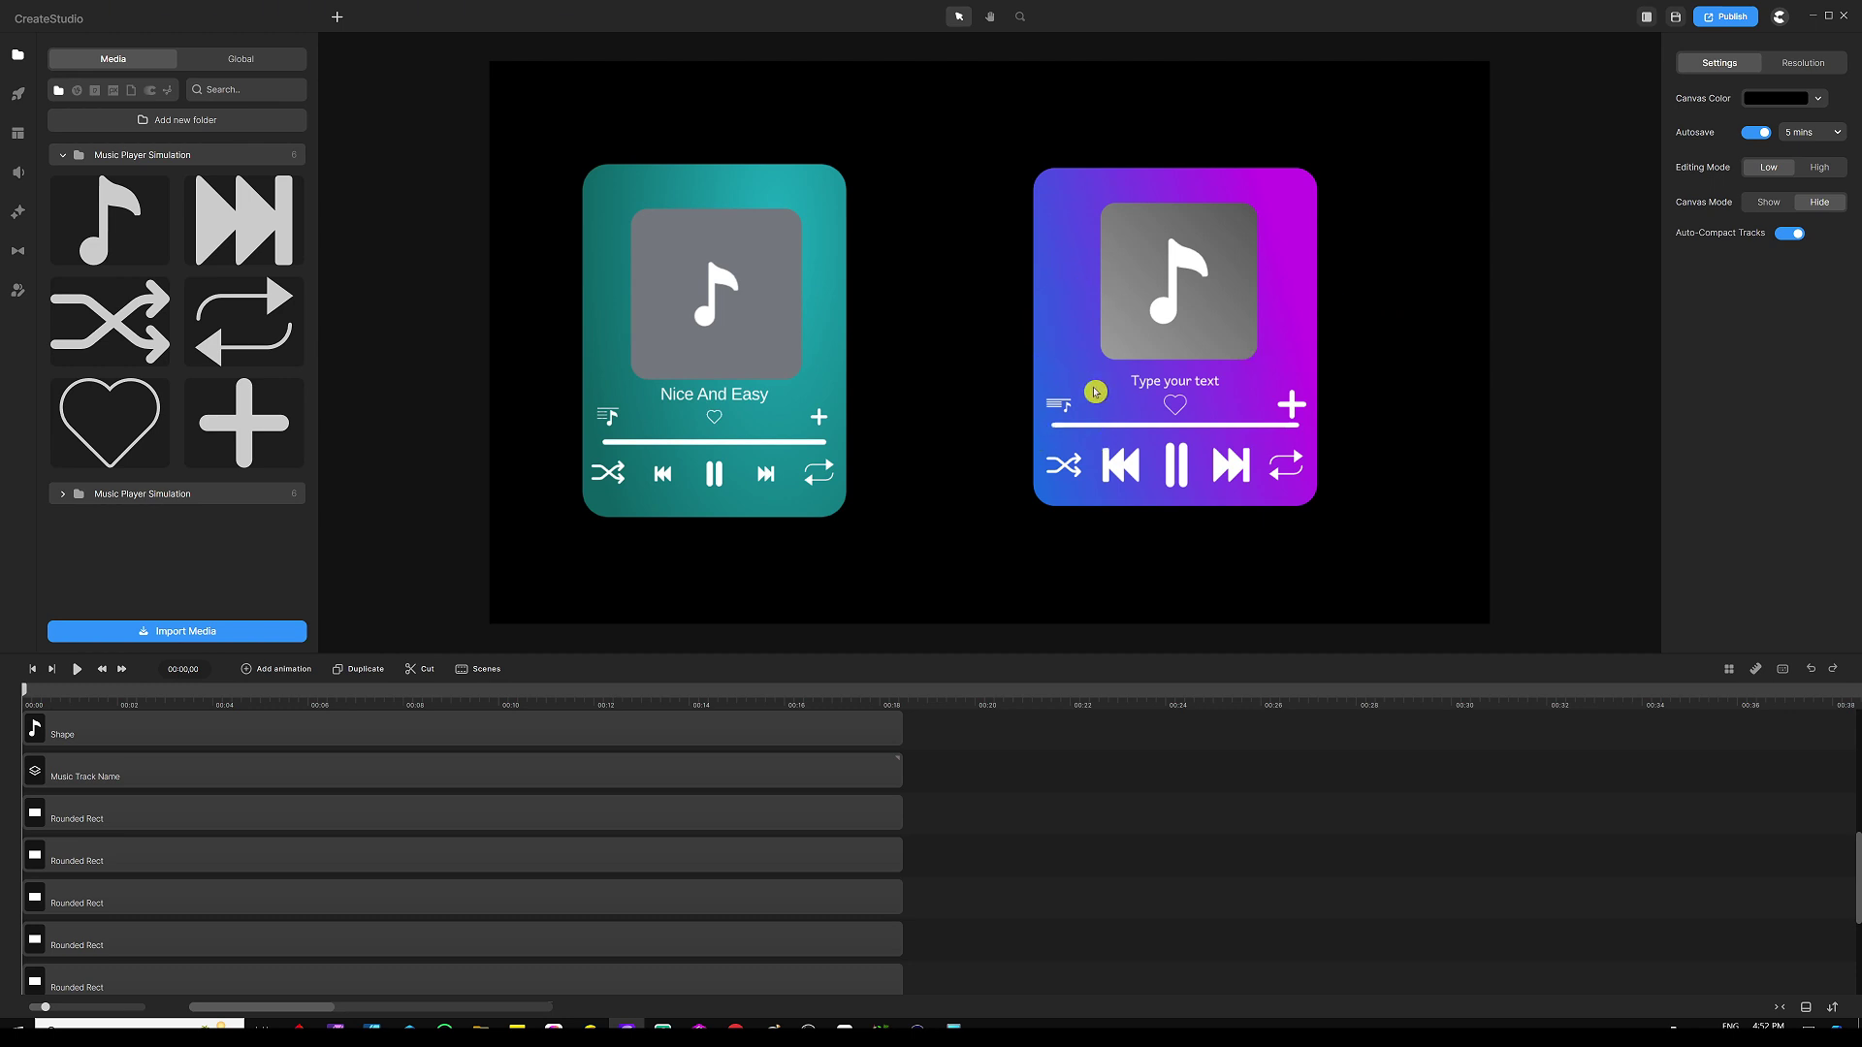
Step: Reduce the plus icon to 7% scale and keep it above the right end of the progress bar
scroll(1283, 411, up, 3)
click(1283, 411)
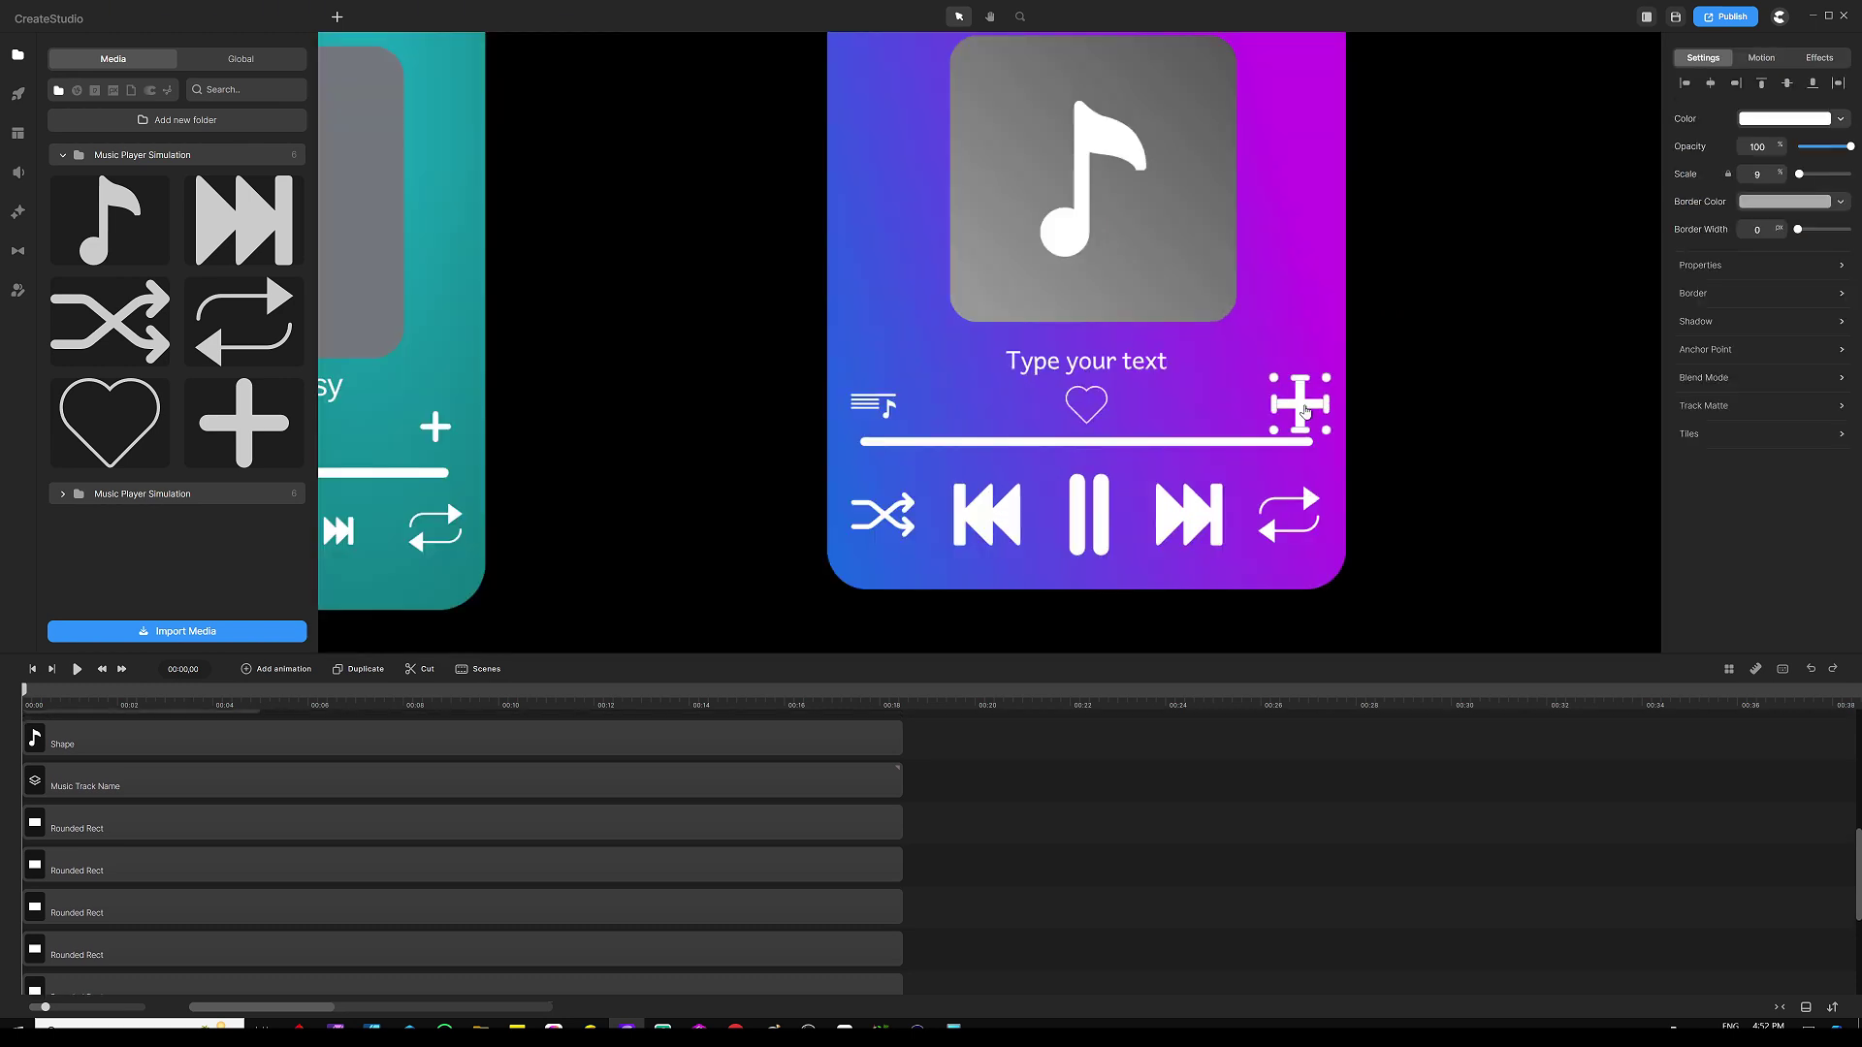
drag(1276, 432, 1303, 401)
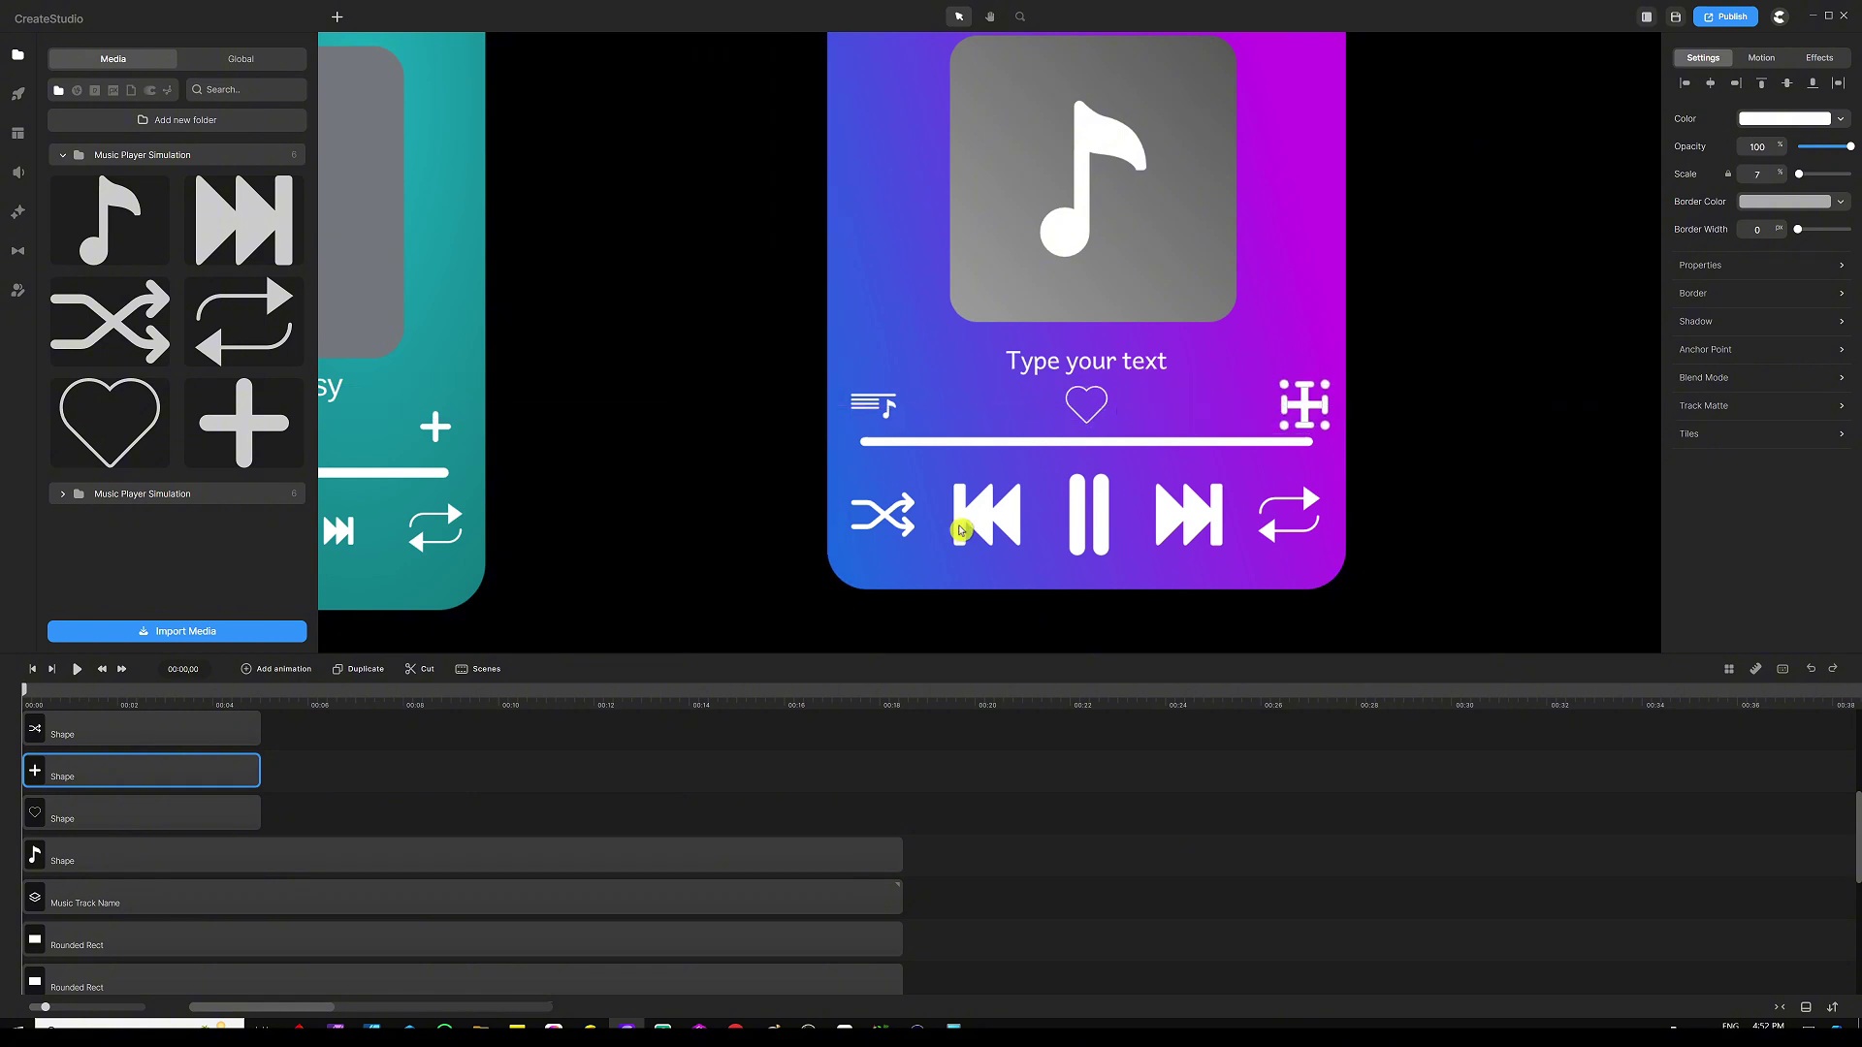
click(912, 747)
Step: Delete the teal sample player group from the canvas
key(ctrl+0)
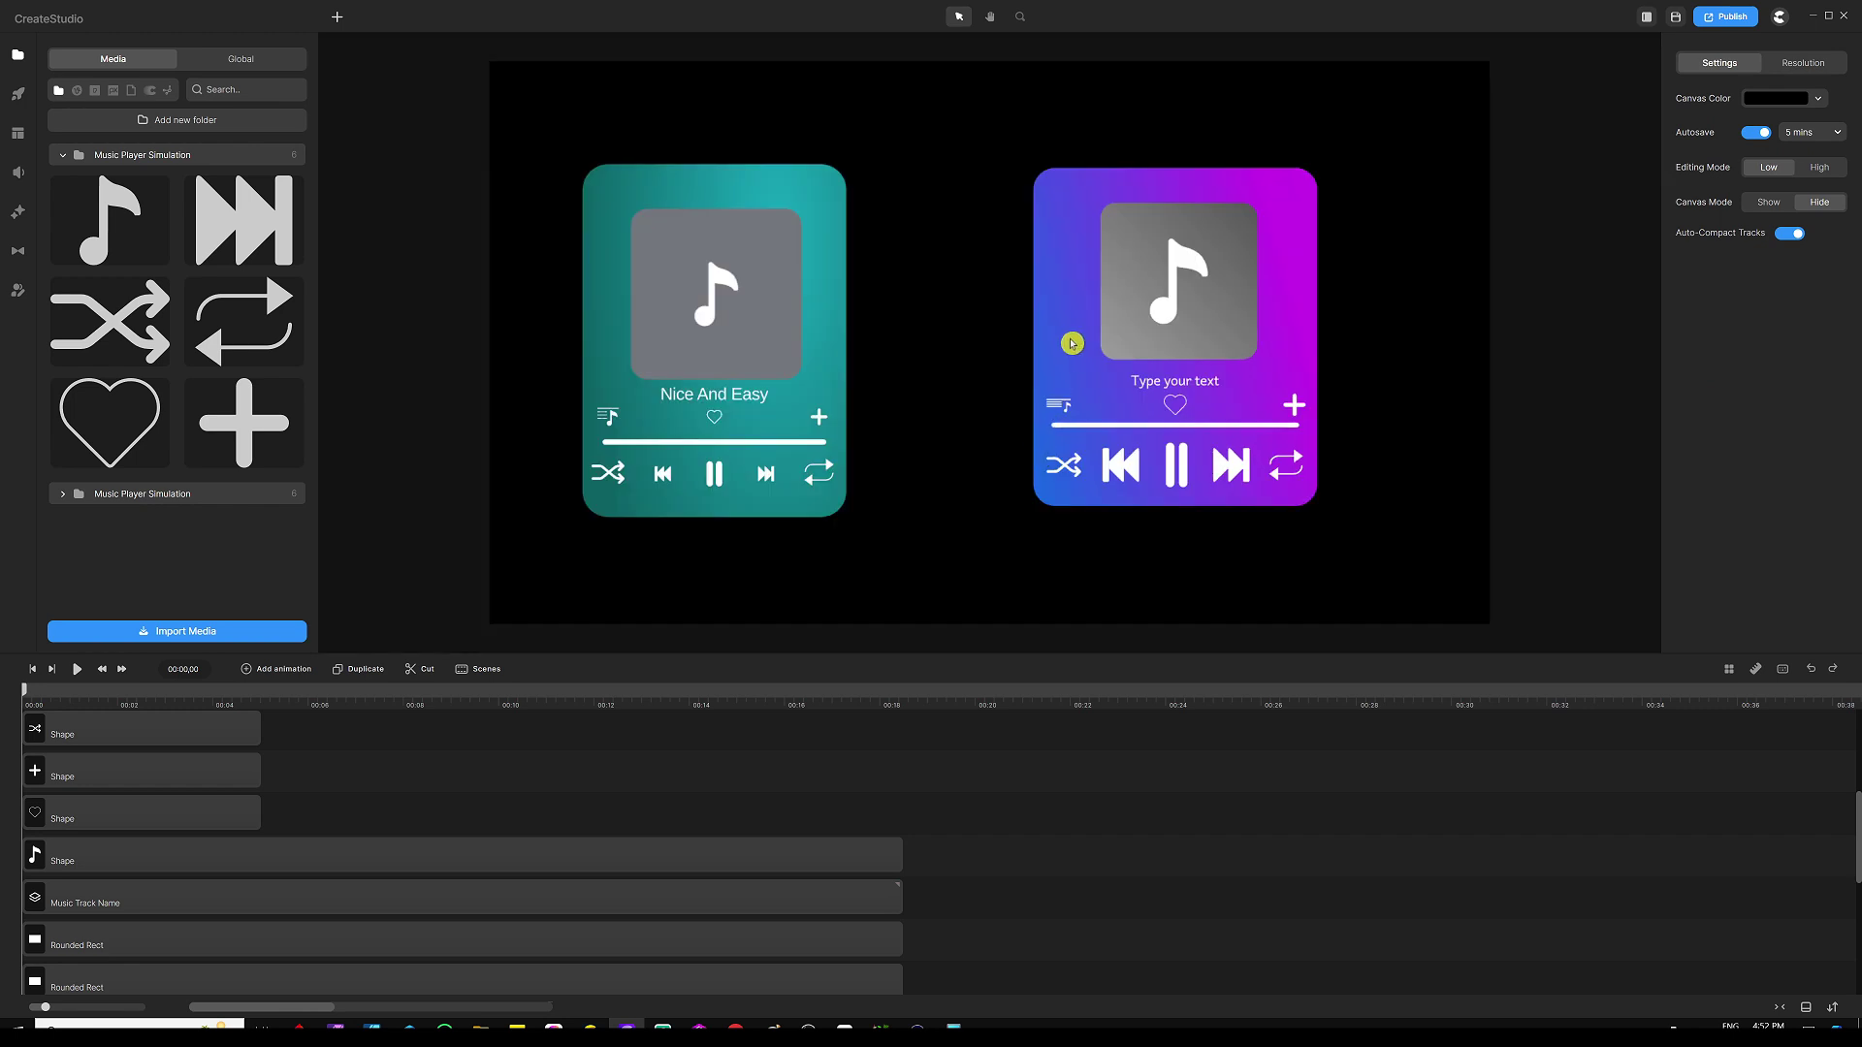
click(697, 305)
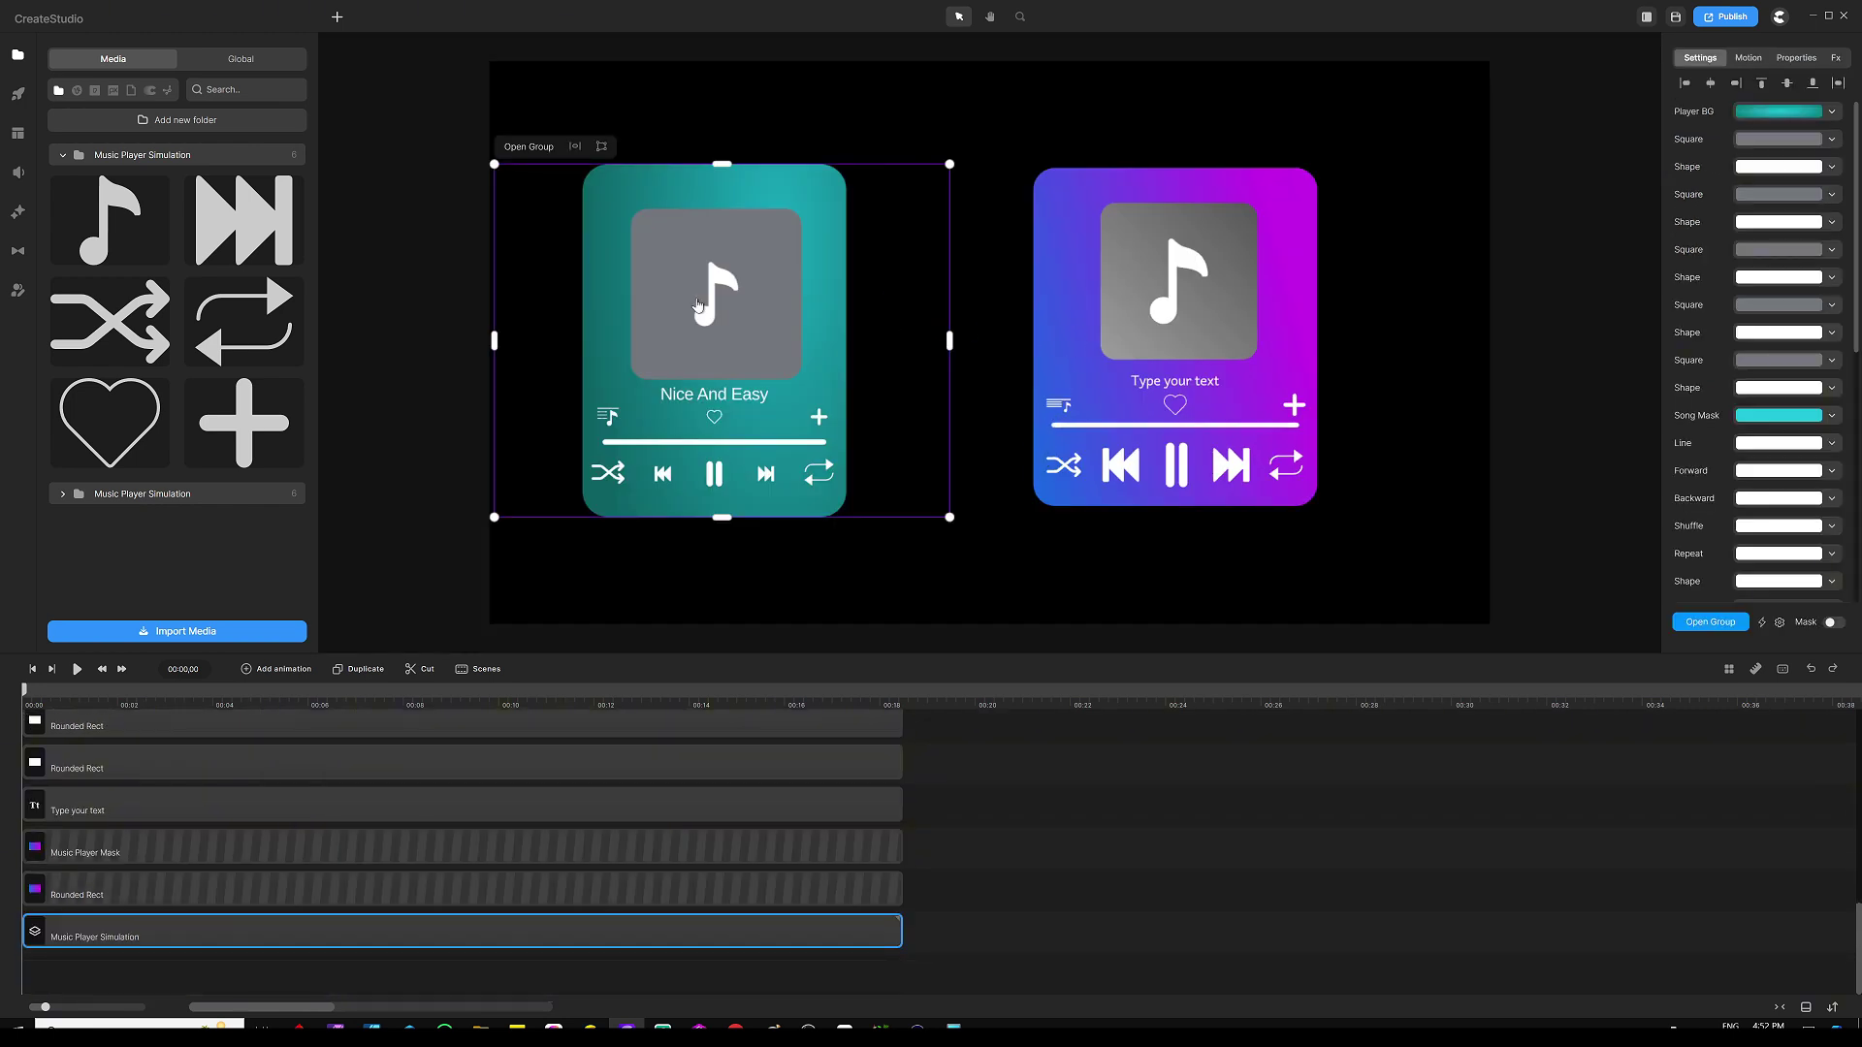
key(Delete)
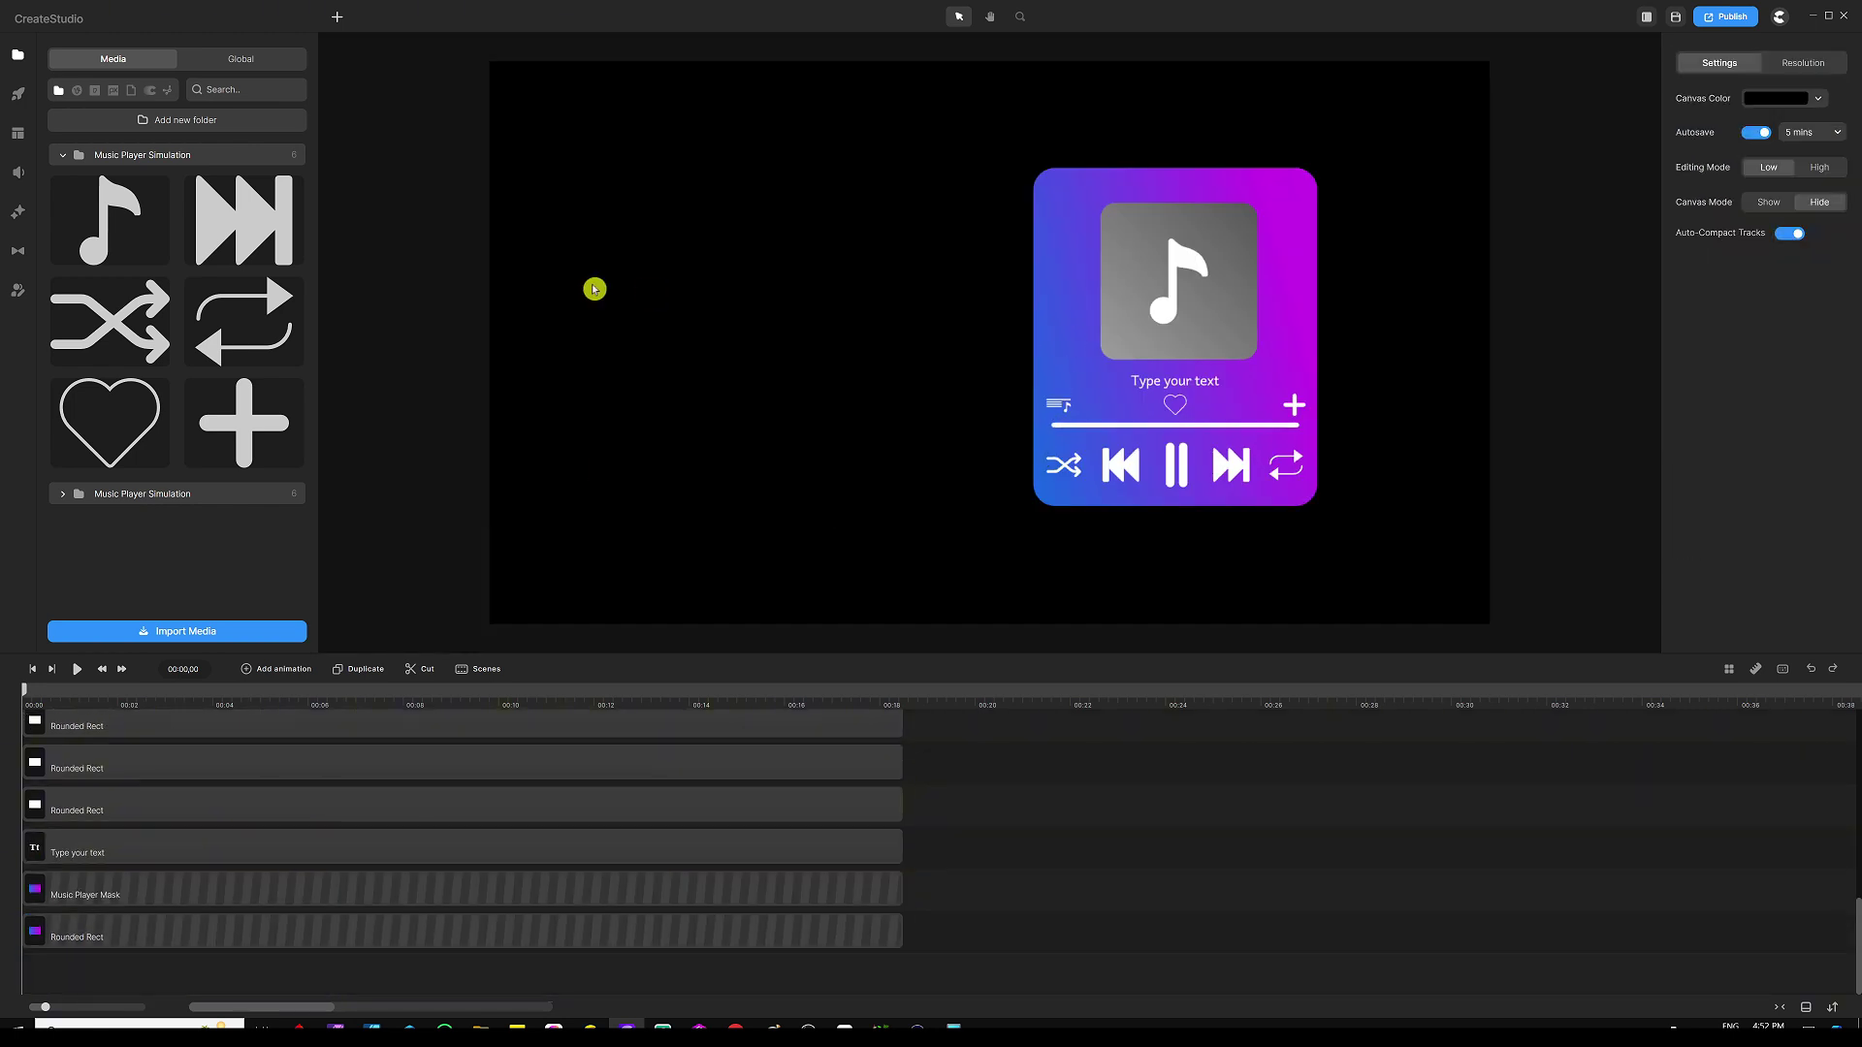
Step: Extend the short icon and pause-bar layers on the timeline to match the length of the other layers
scroll(722, 805, up, 10)
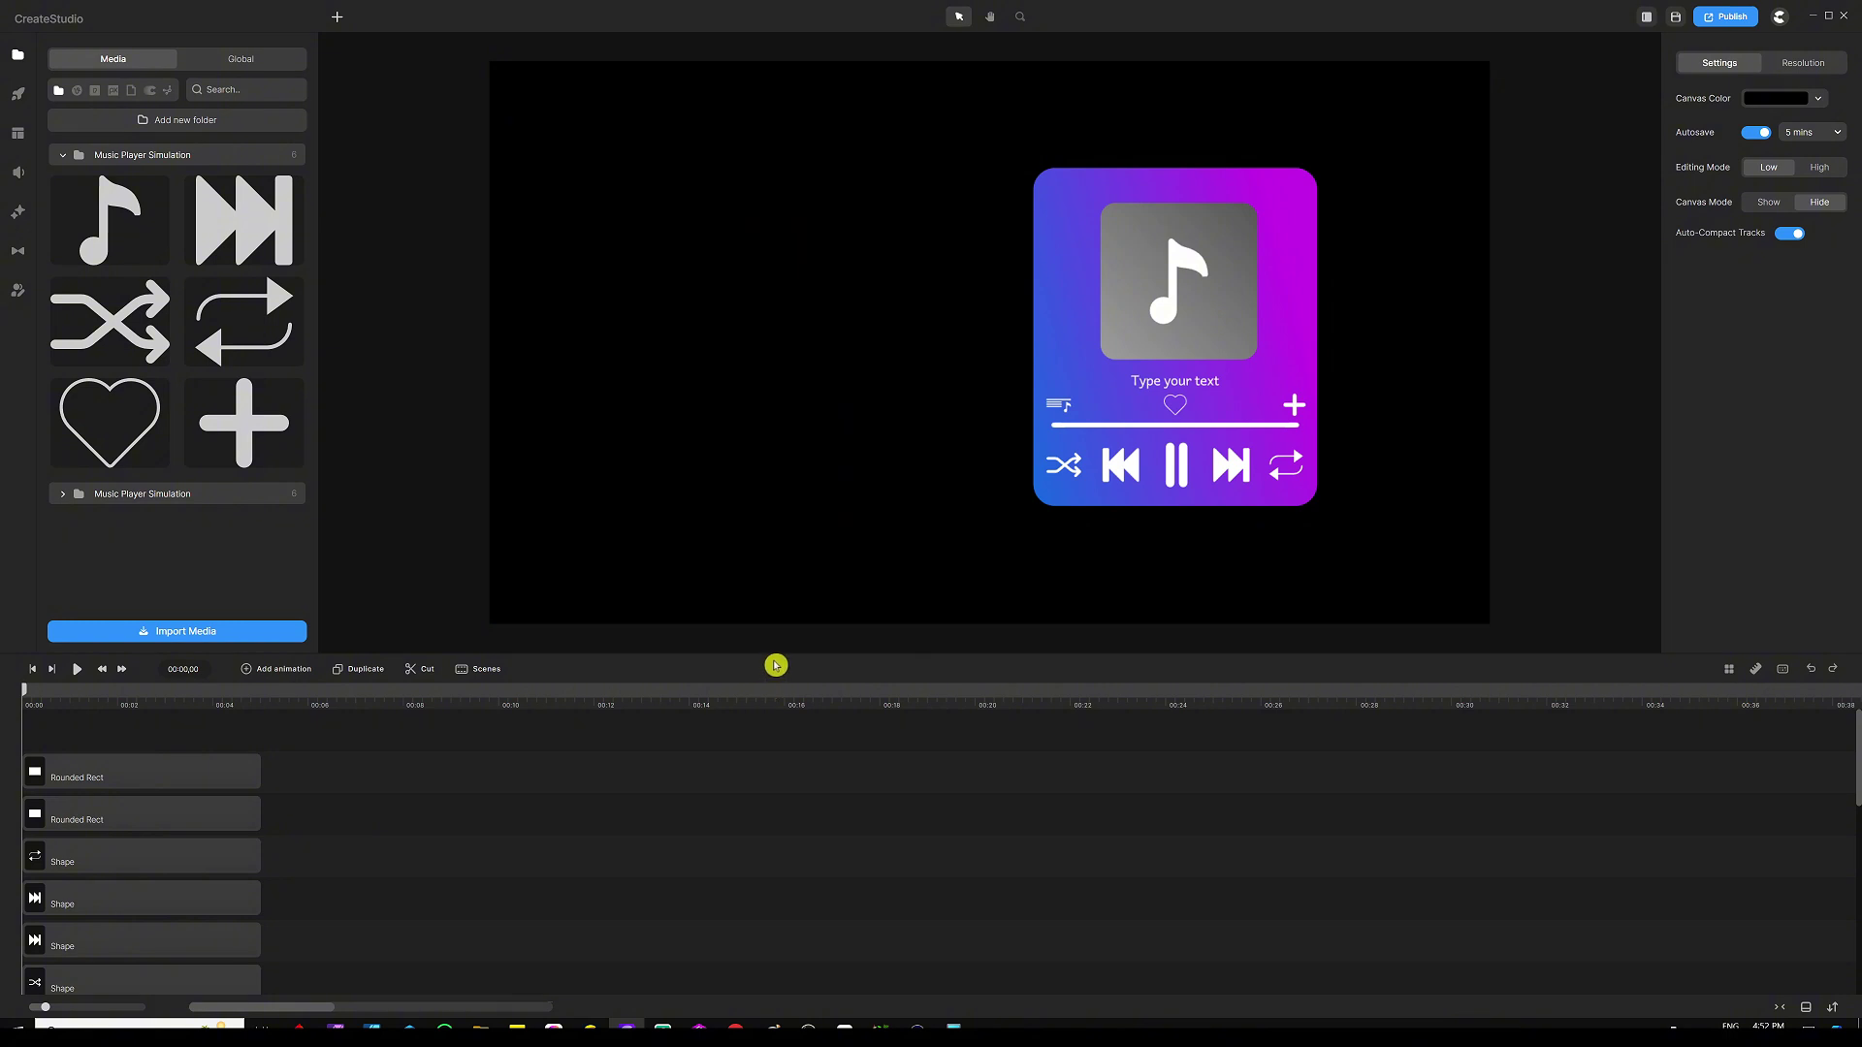
drag(772, 657, 789, 386)
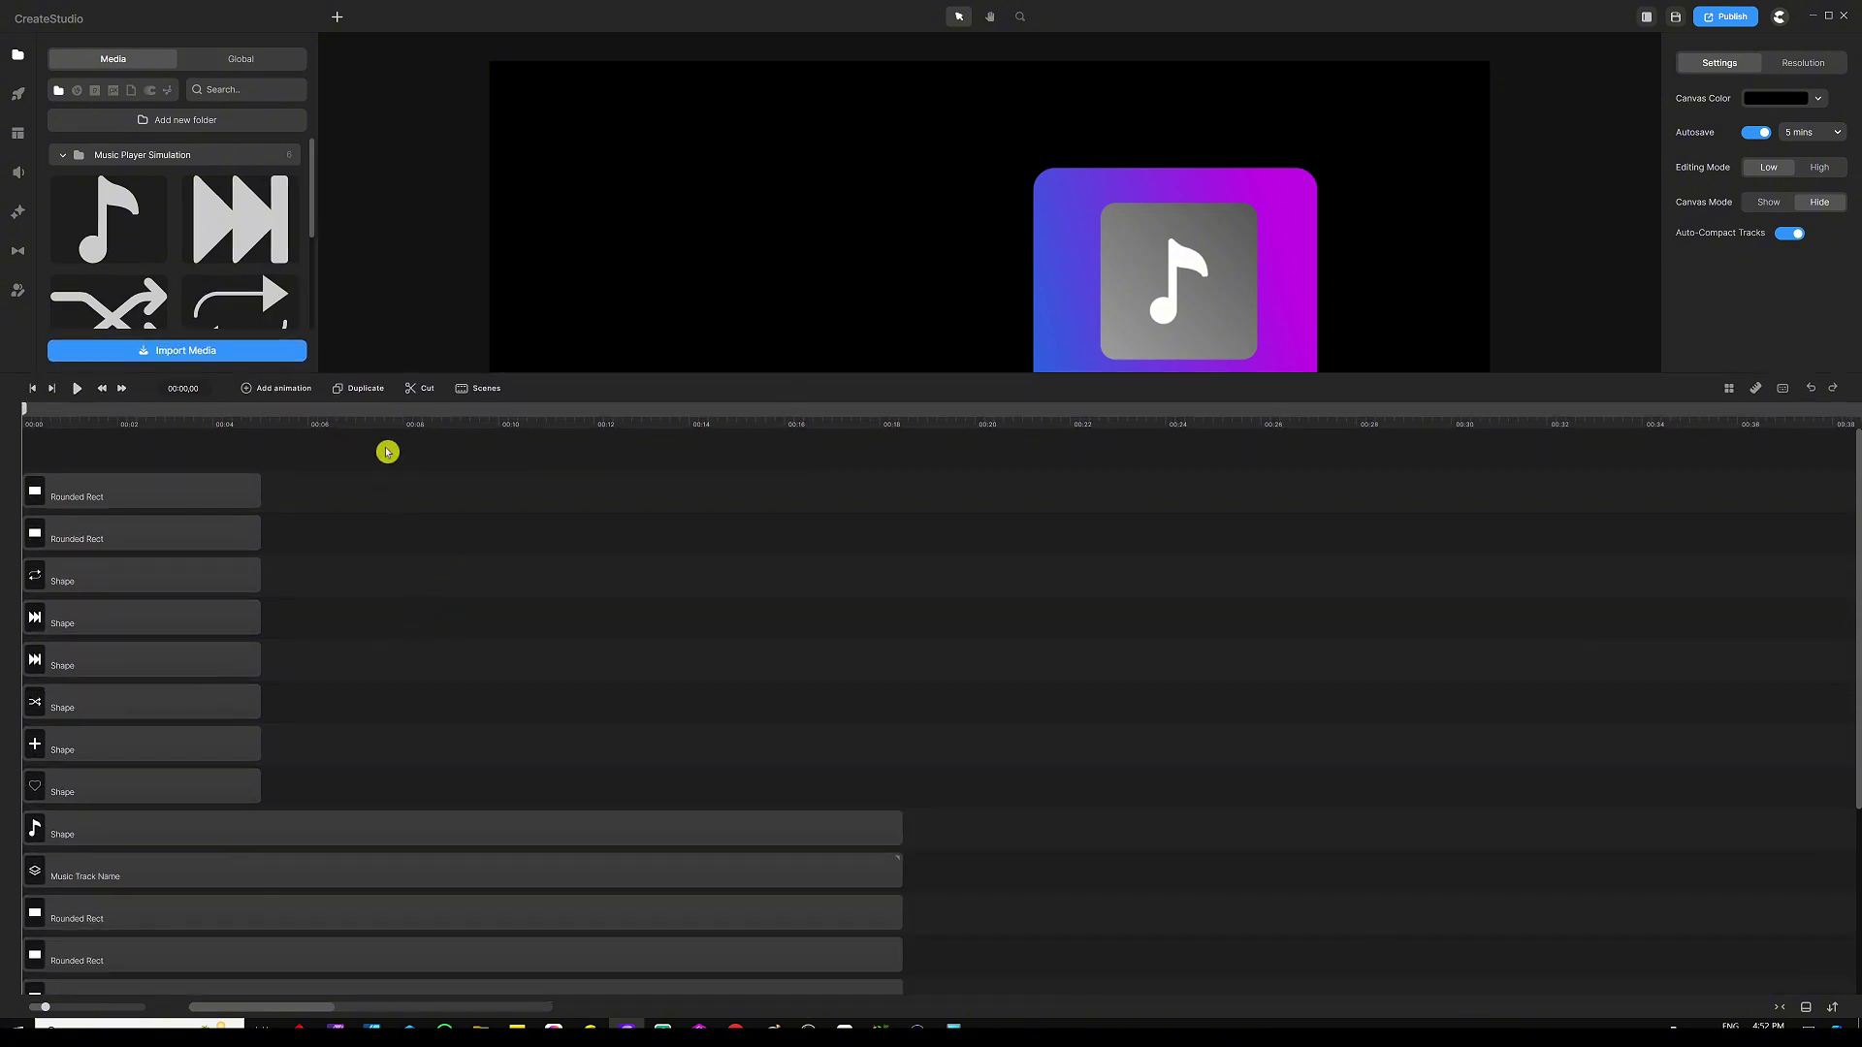
drag(384, 445, 902, 769)
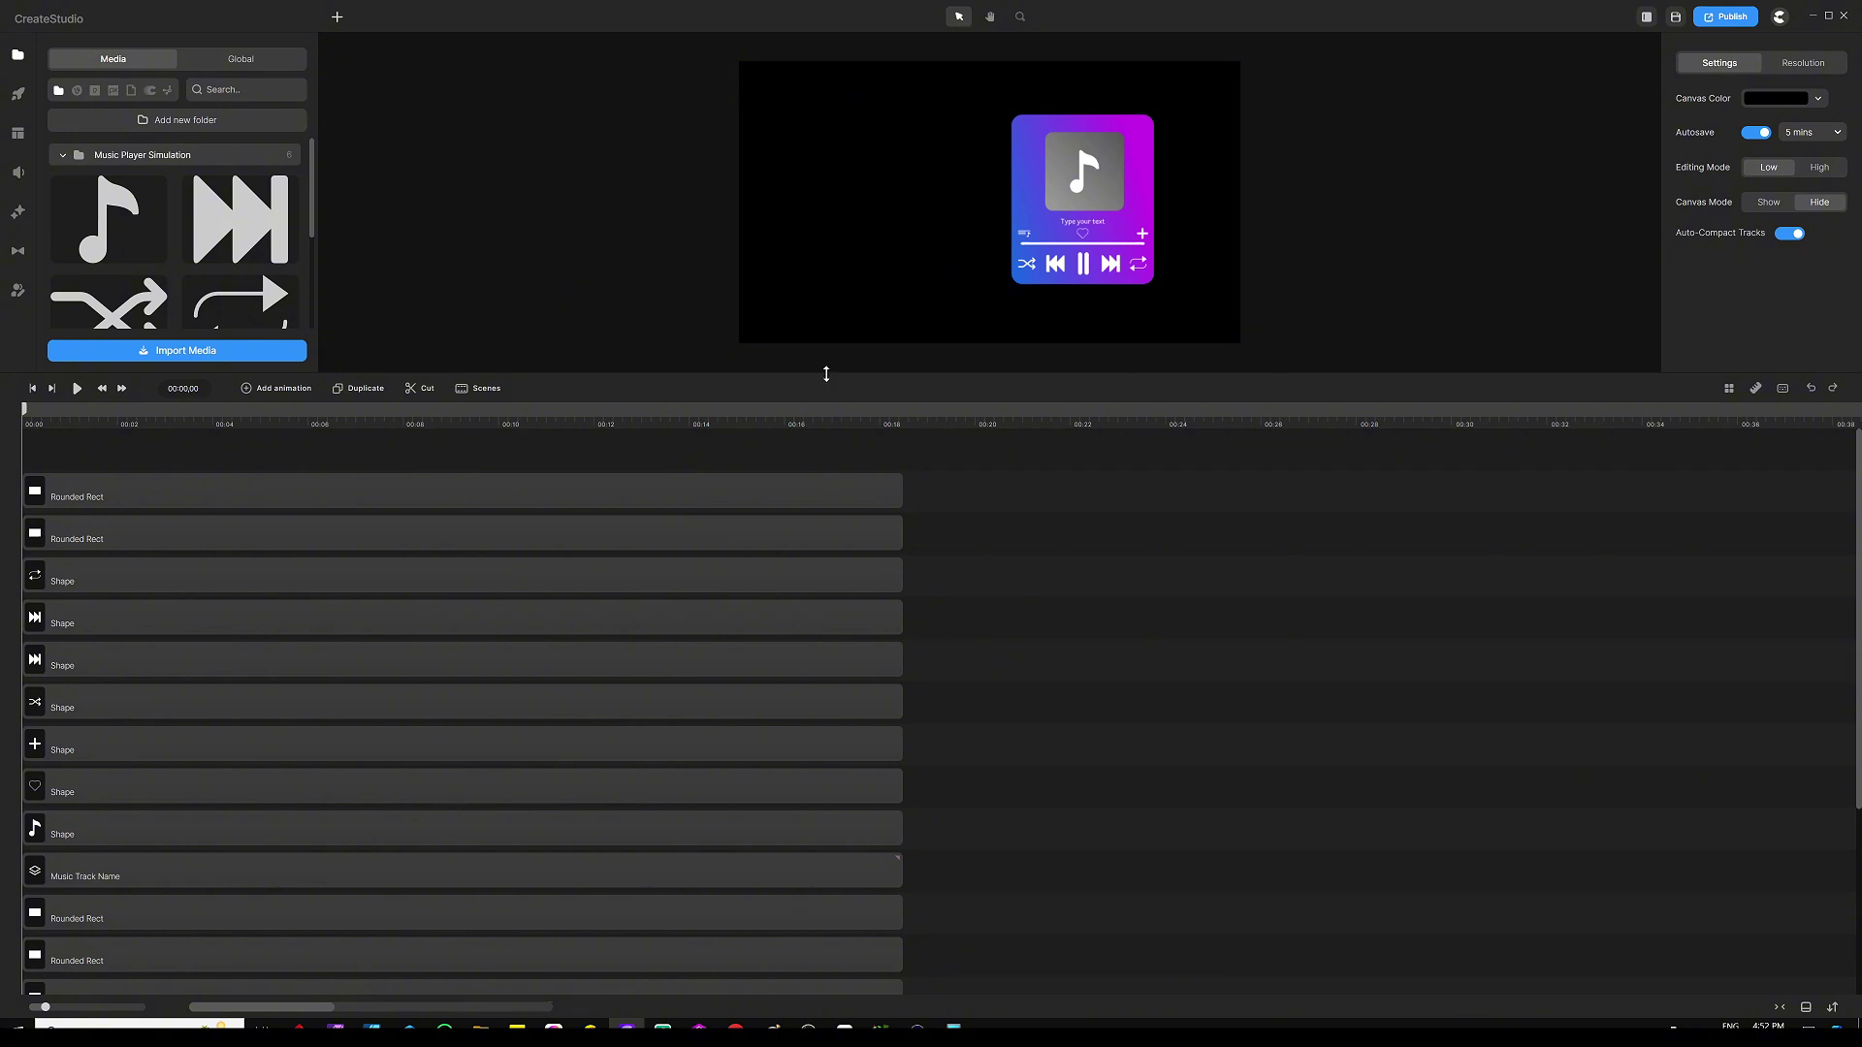
drag(826, 374, 790, 780)
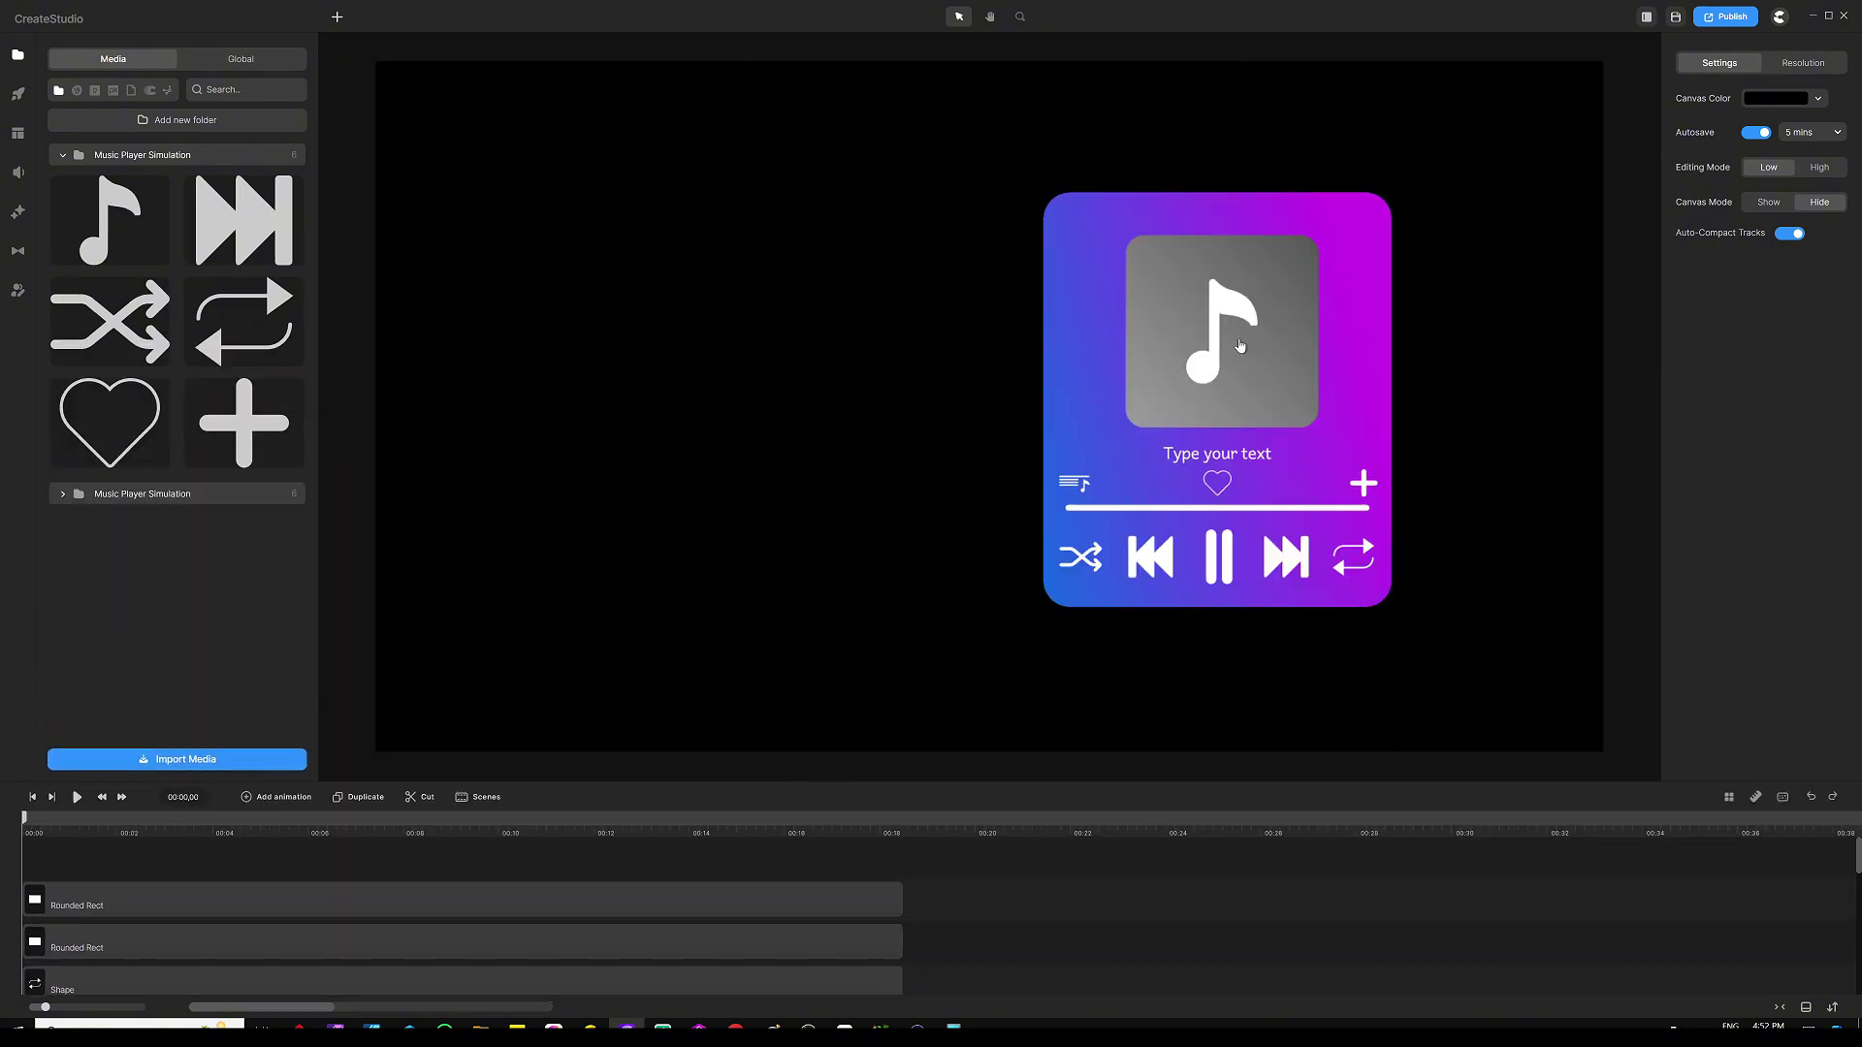
Step: Unlock the Music Player Mask layer and the Rounded Rect background layer below it
drag(1488, 191, 951, 657)
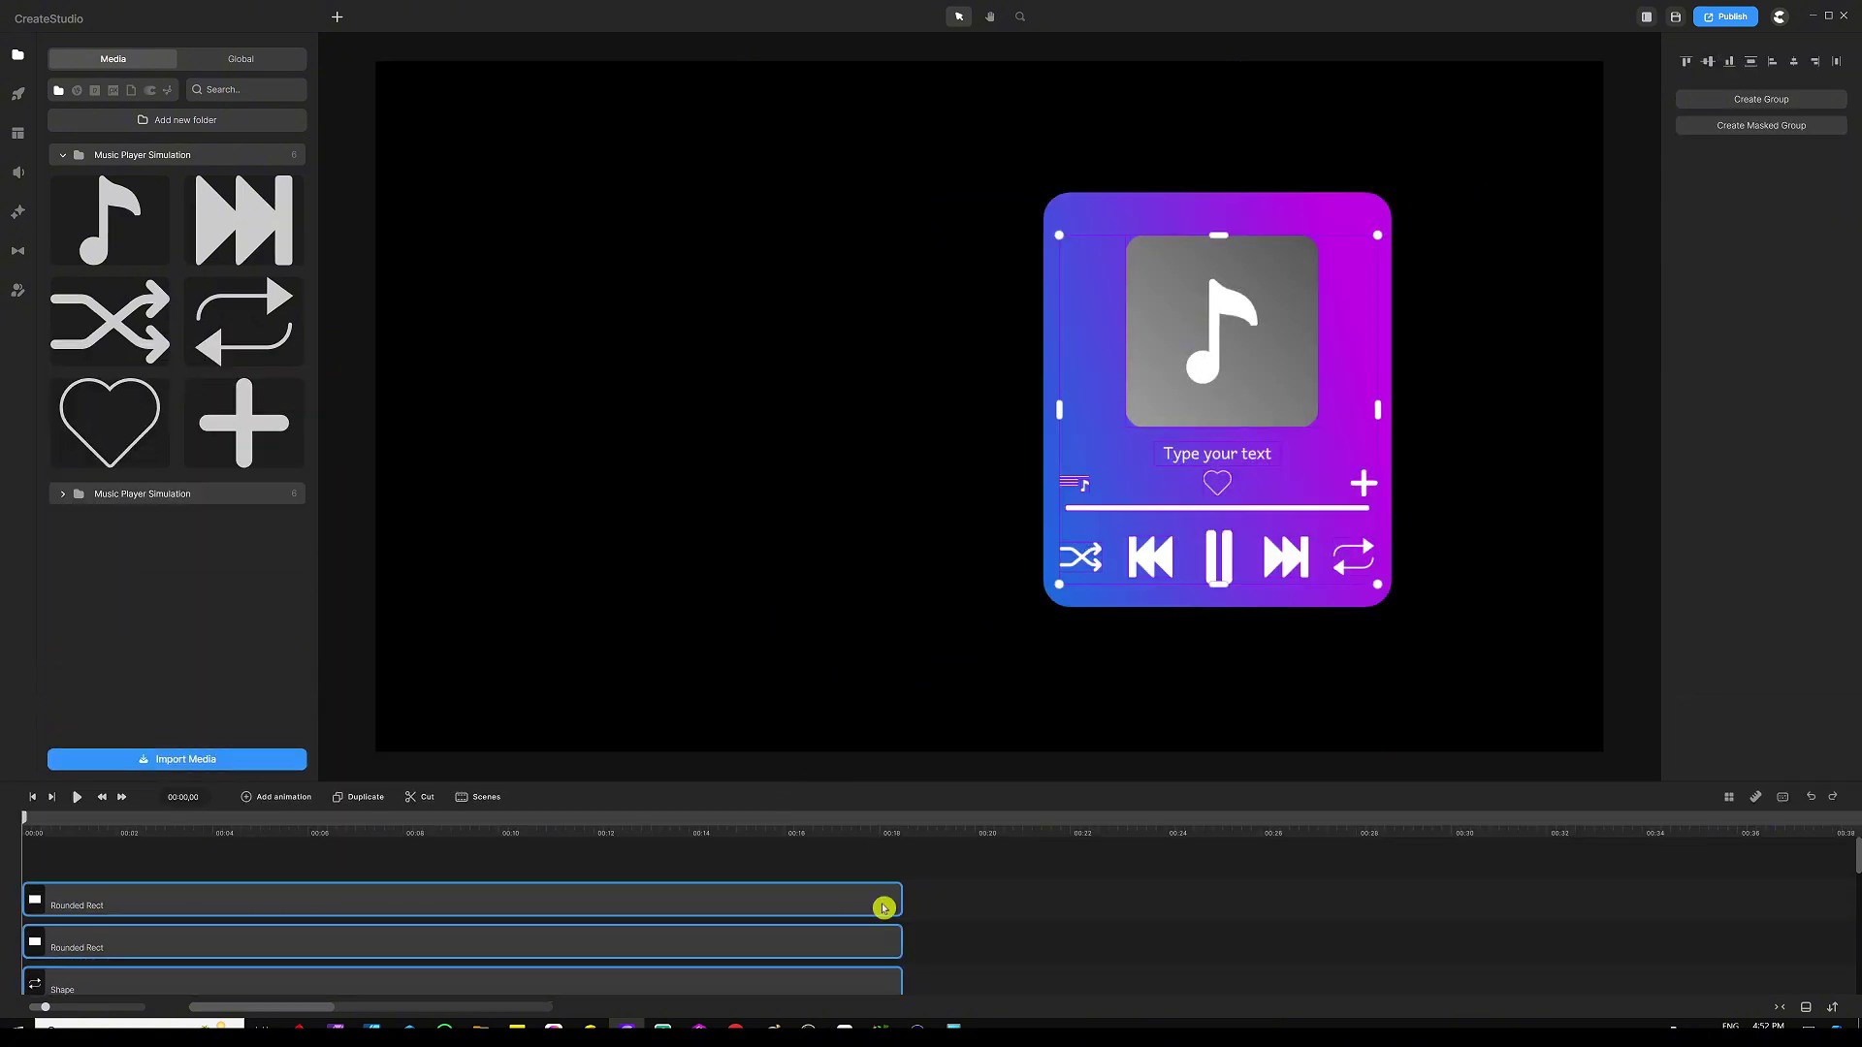
scroll(965, 854, down, 3)
drag(963, 782, 933, 377)
click(952, 653)
scroll(964, 665, down, 1)
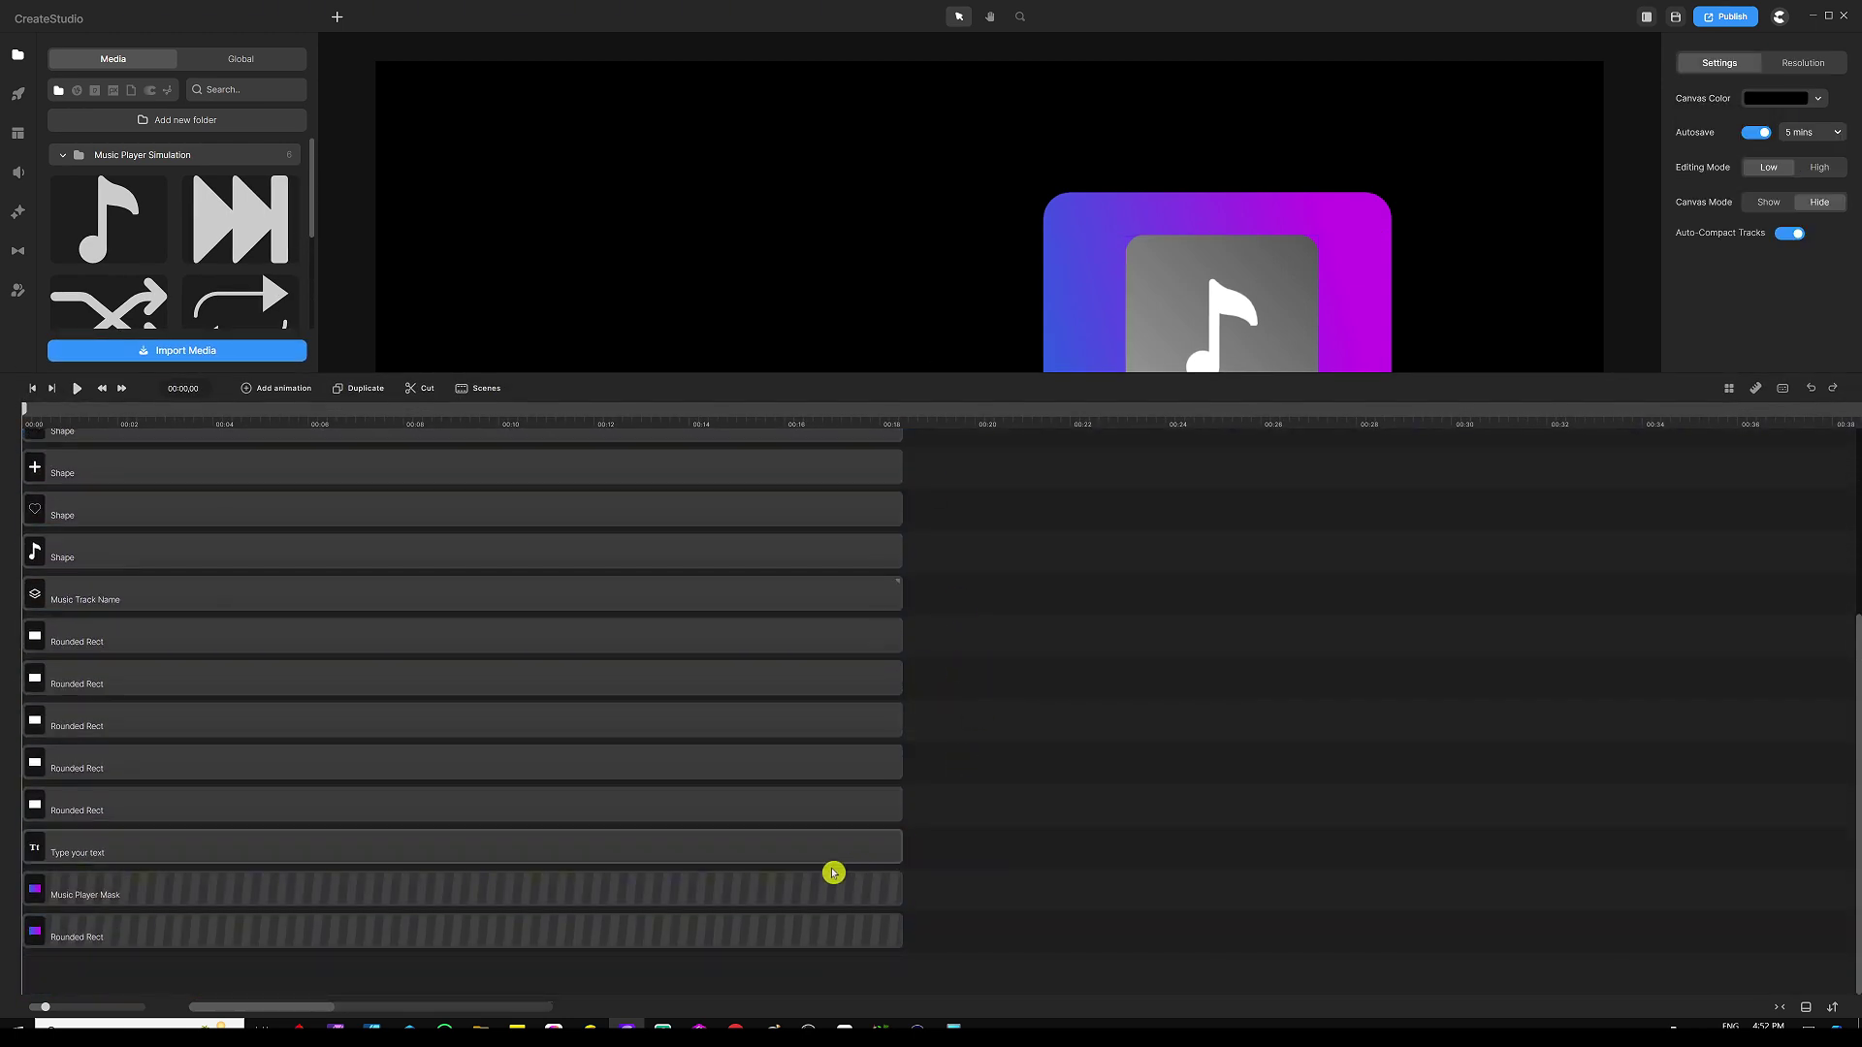
right_click(789, 892)
click(824, 847)
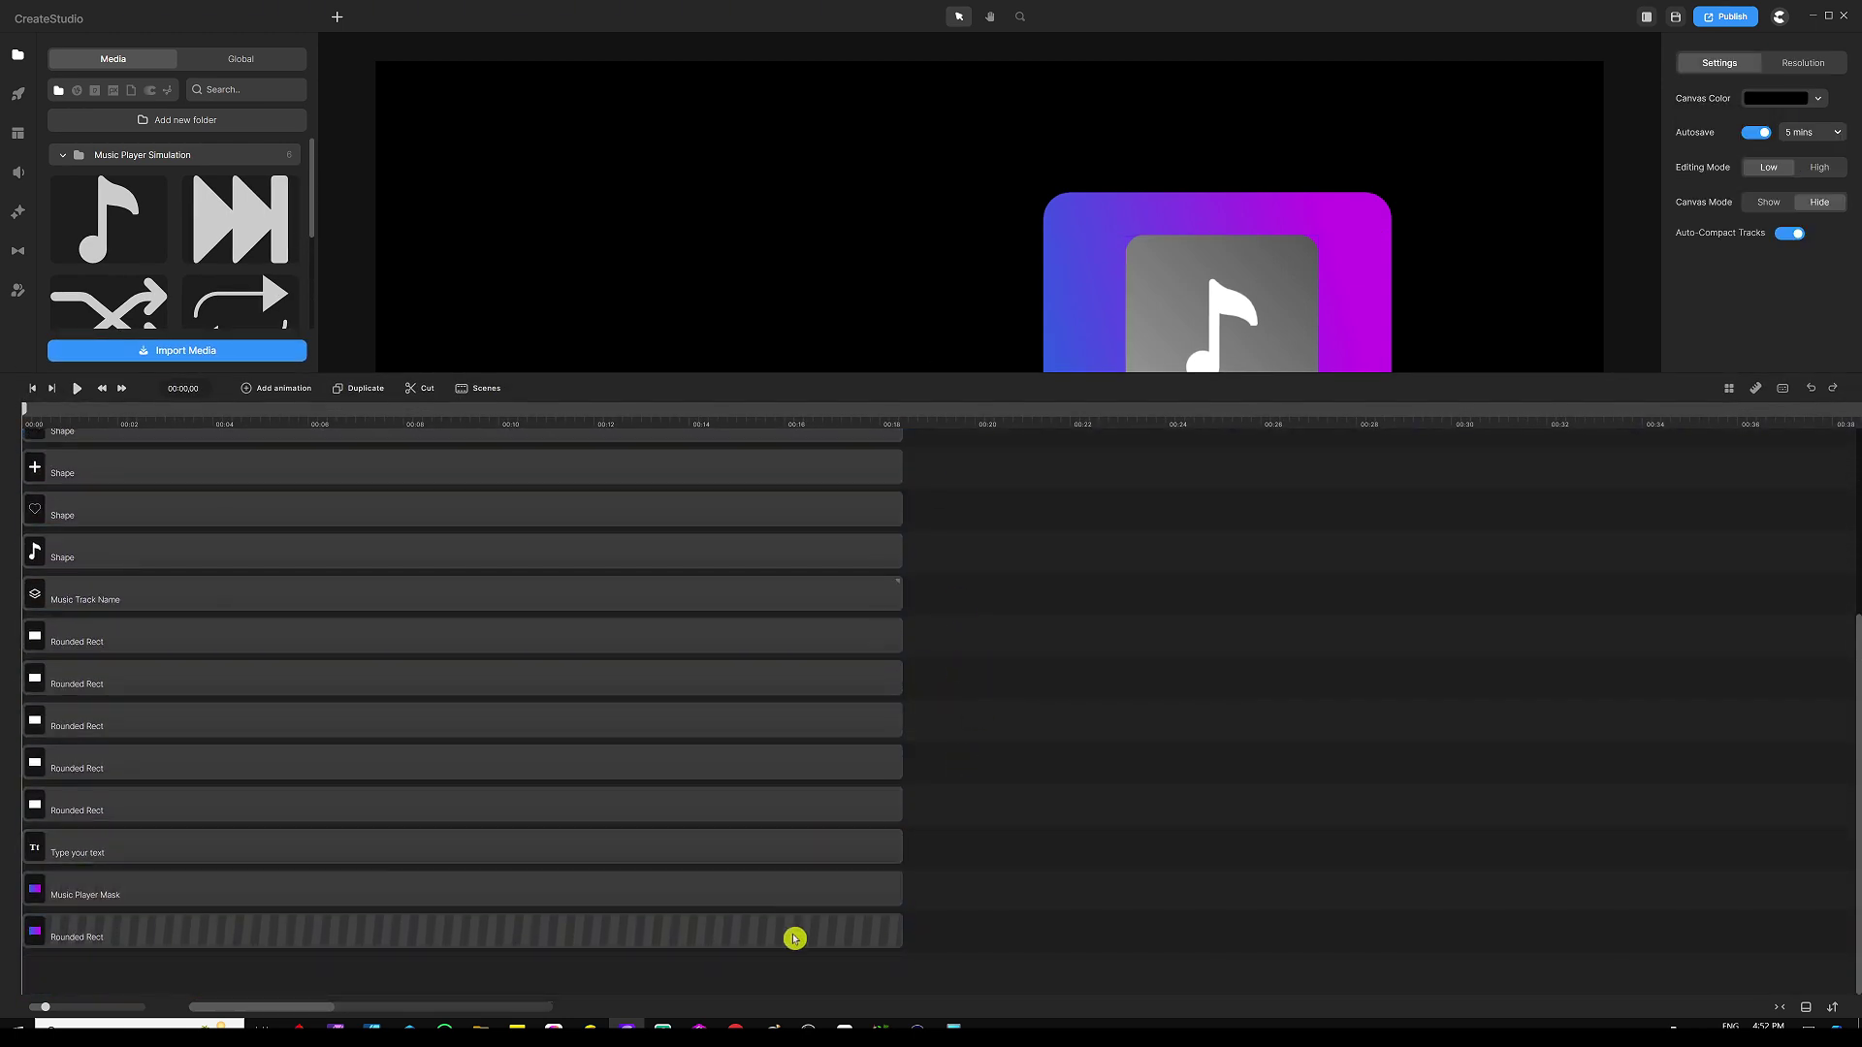
right_click(795, 939)
click(820, 886)
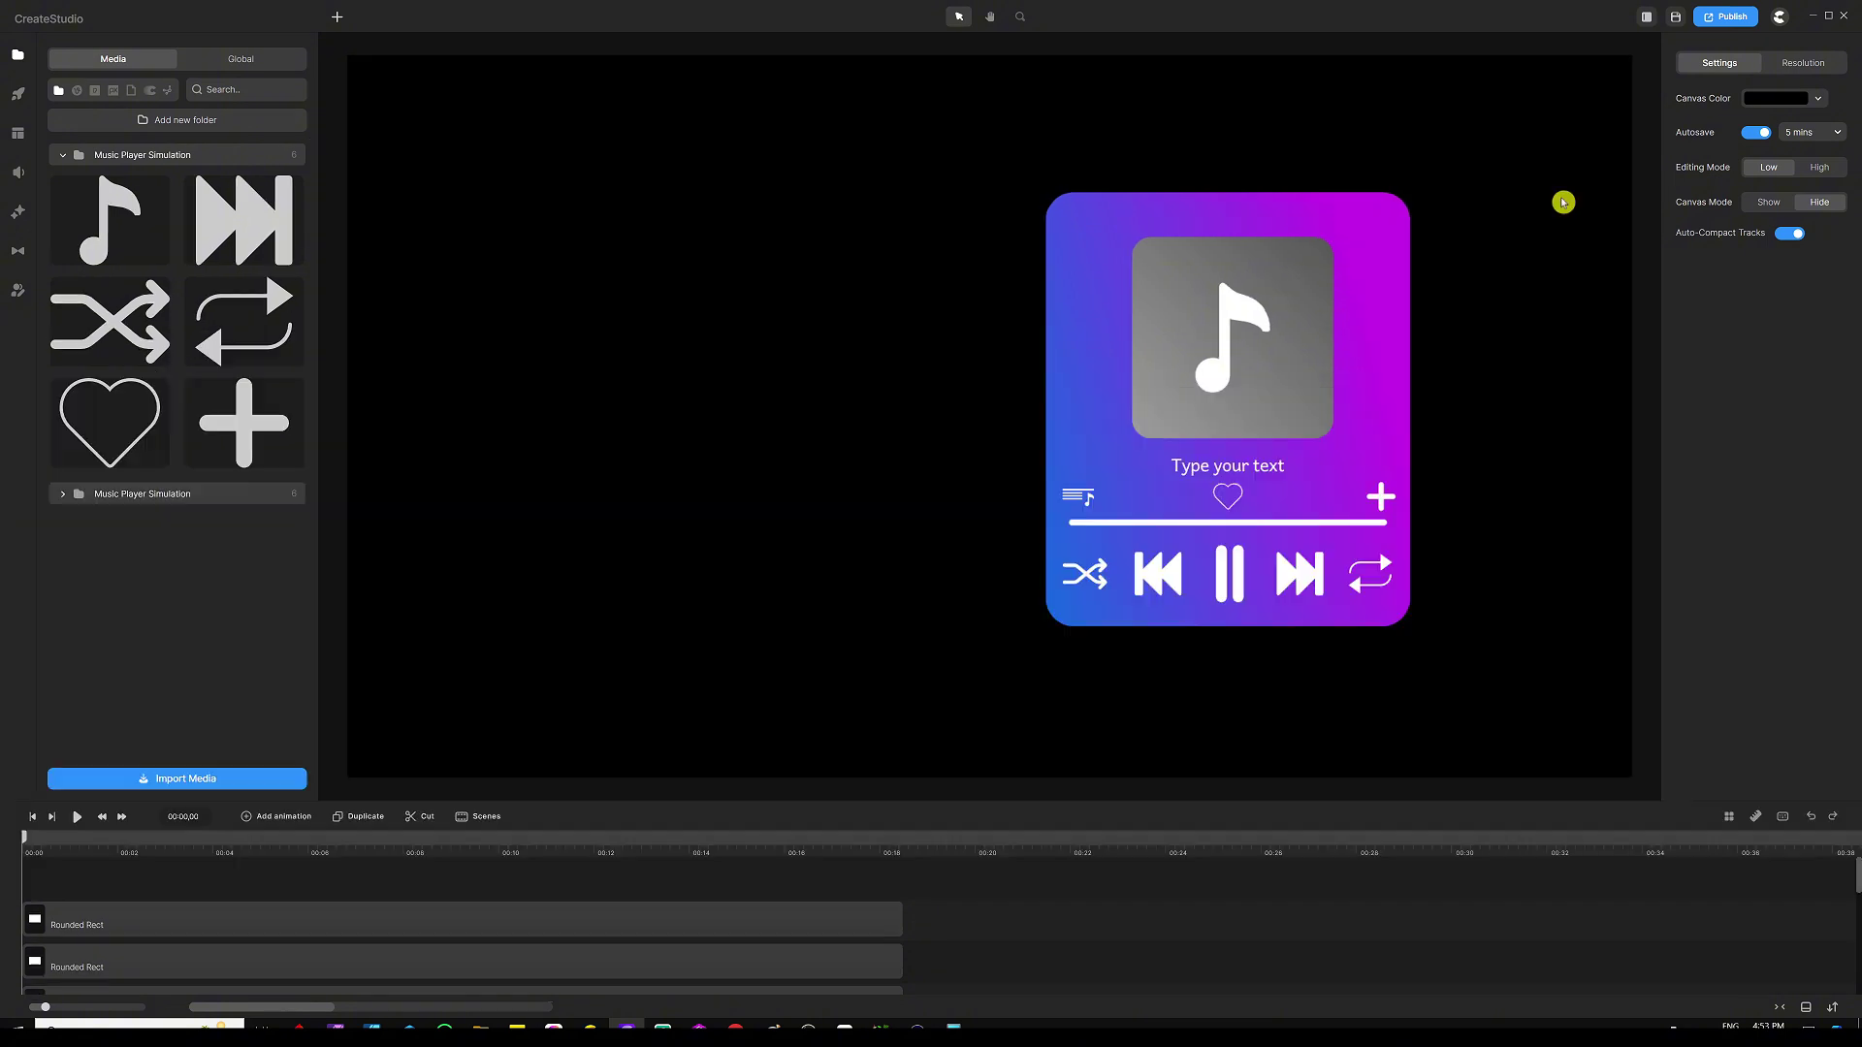
Step: Select all elements of the music player card and move them together to the center of the canvas
drag(1563, 202, 890, 673)
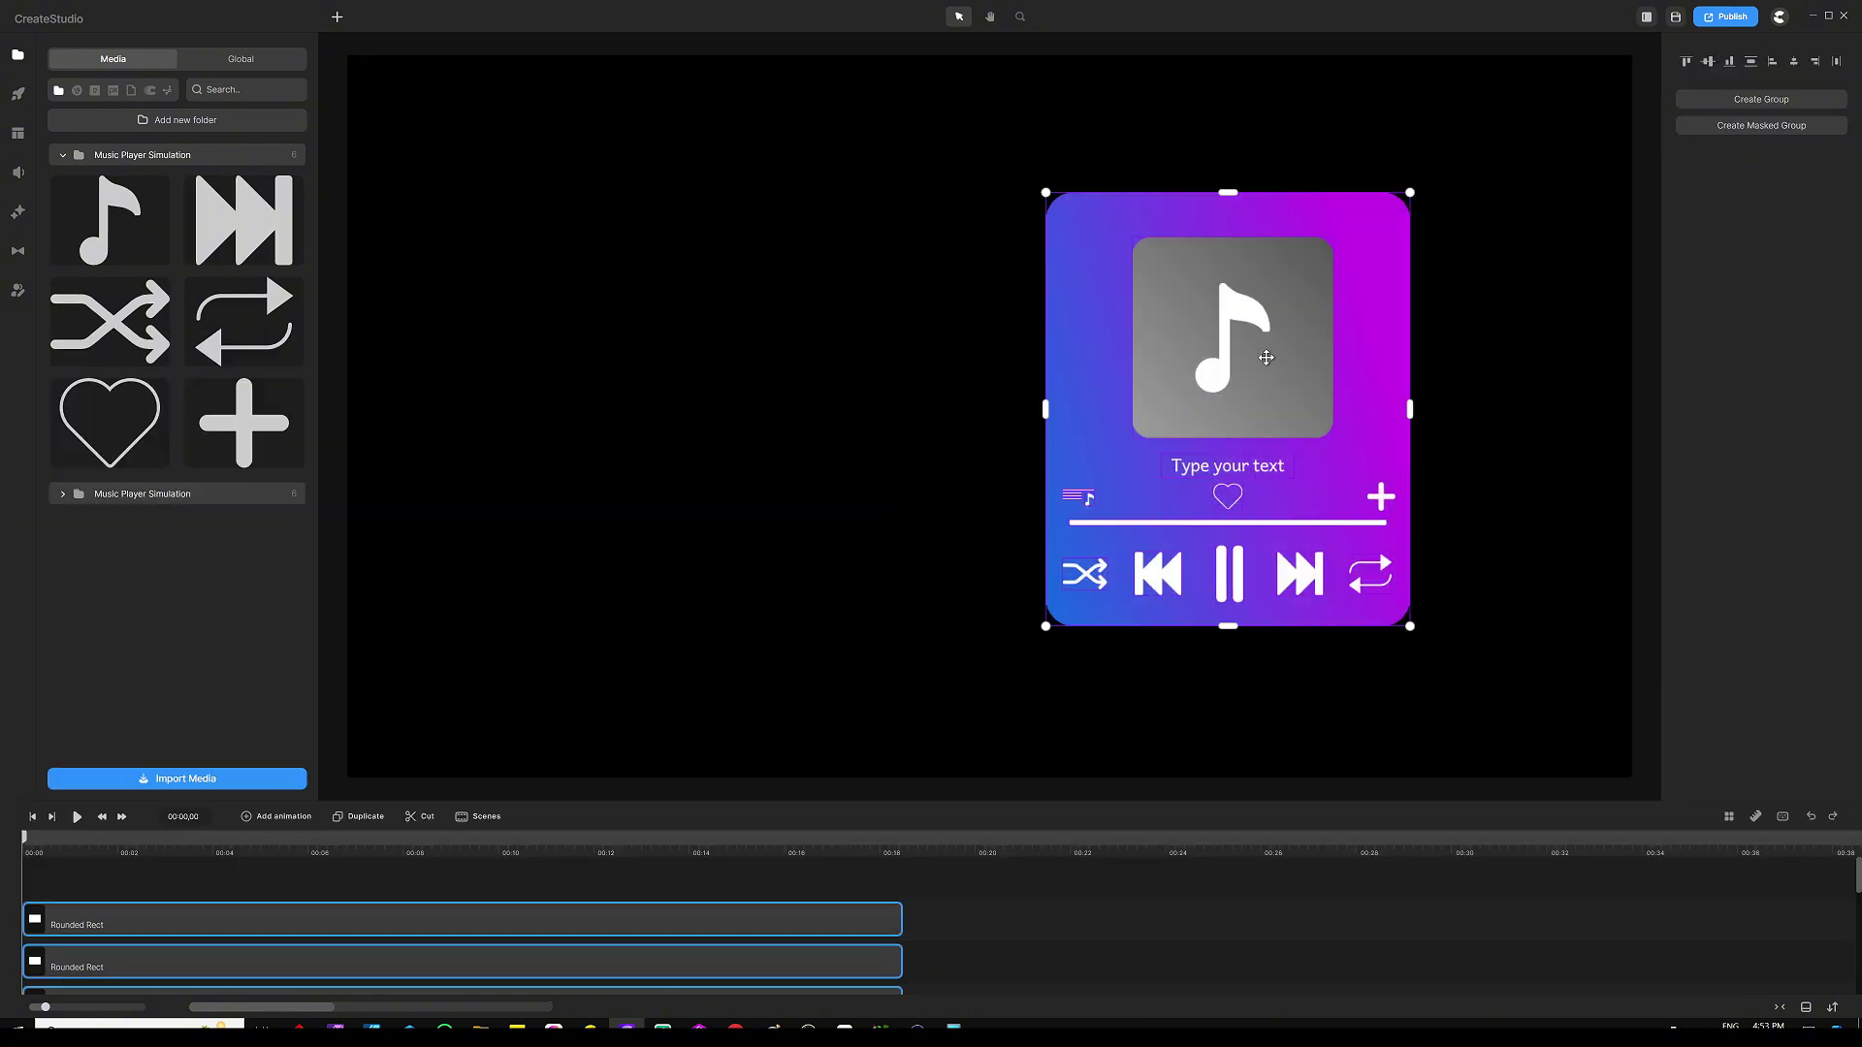
drag(1266, 358, 1026, 360)
click(1351, 358)
click(1004, 334)
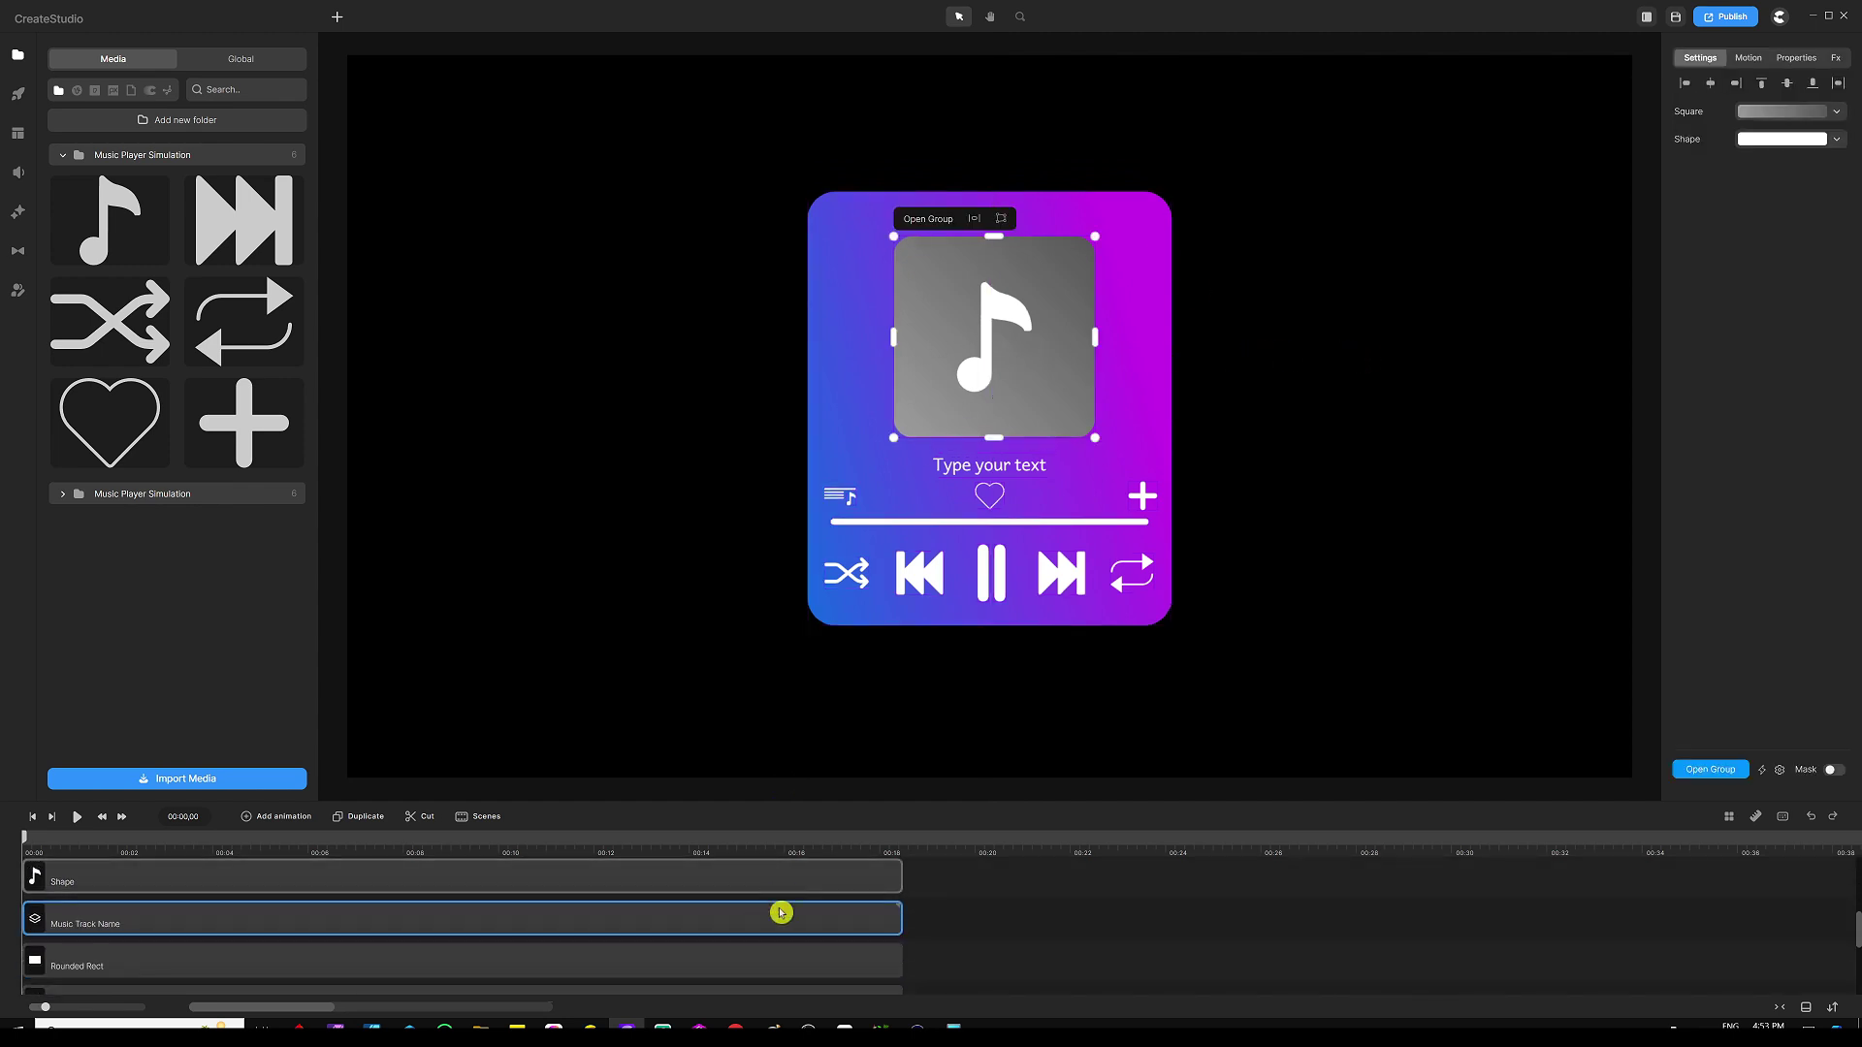
scroll(747, 960, down, 5)
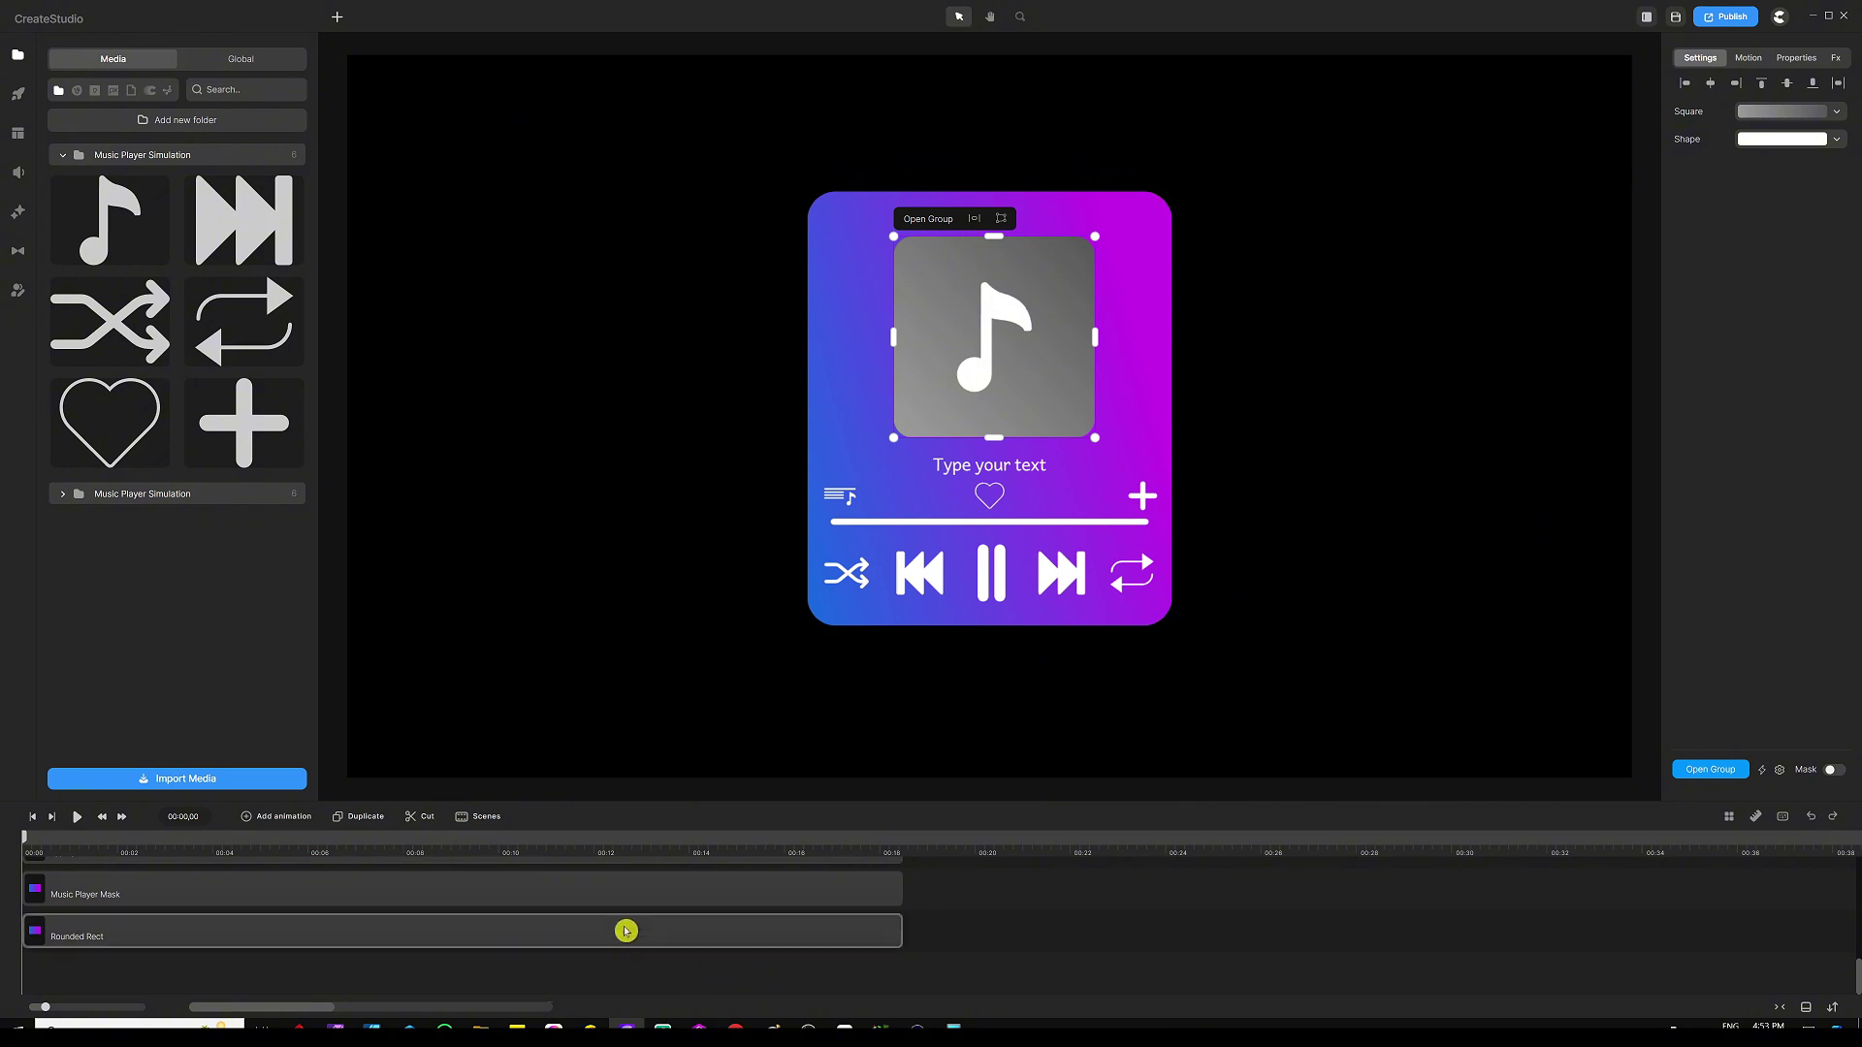
click(653, 902)
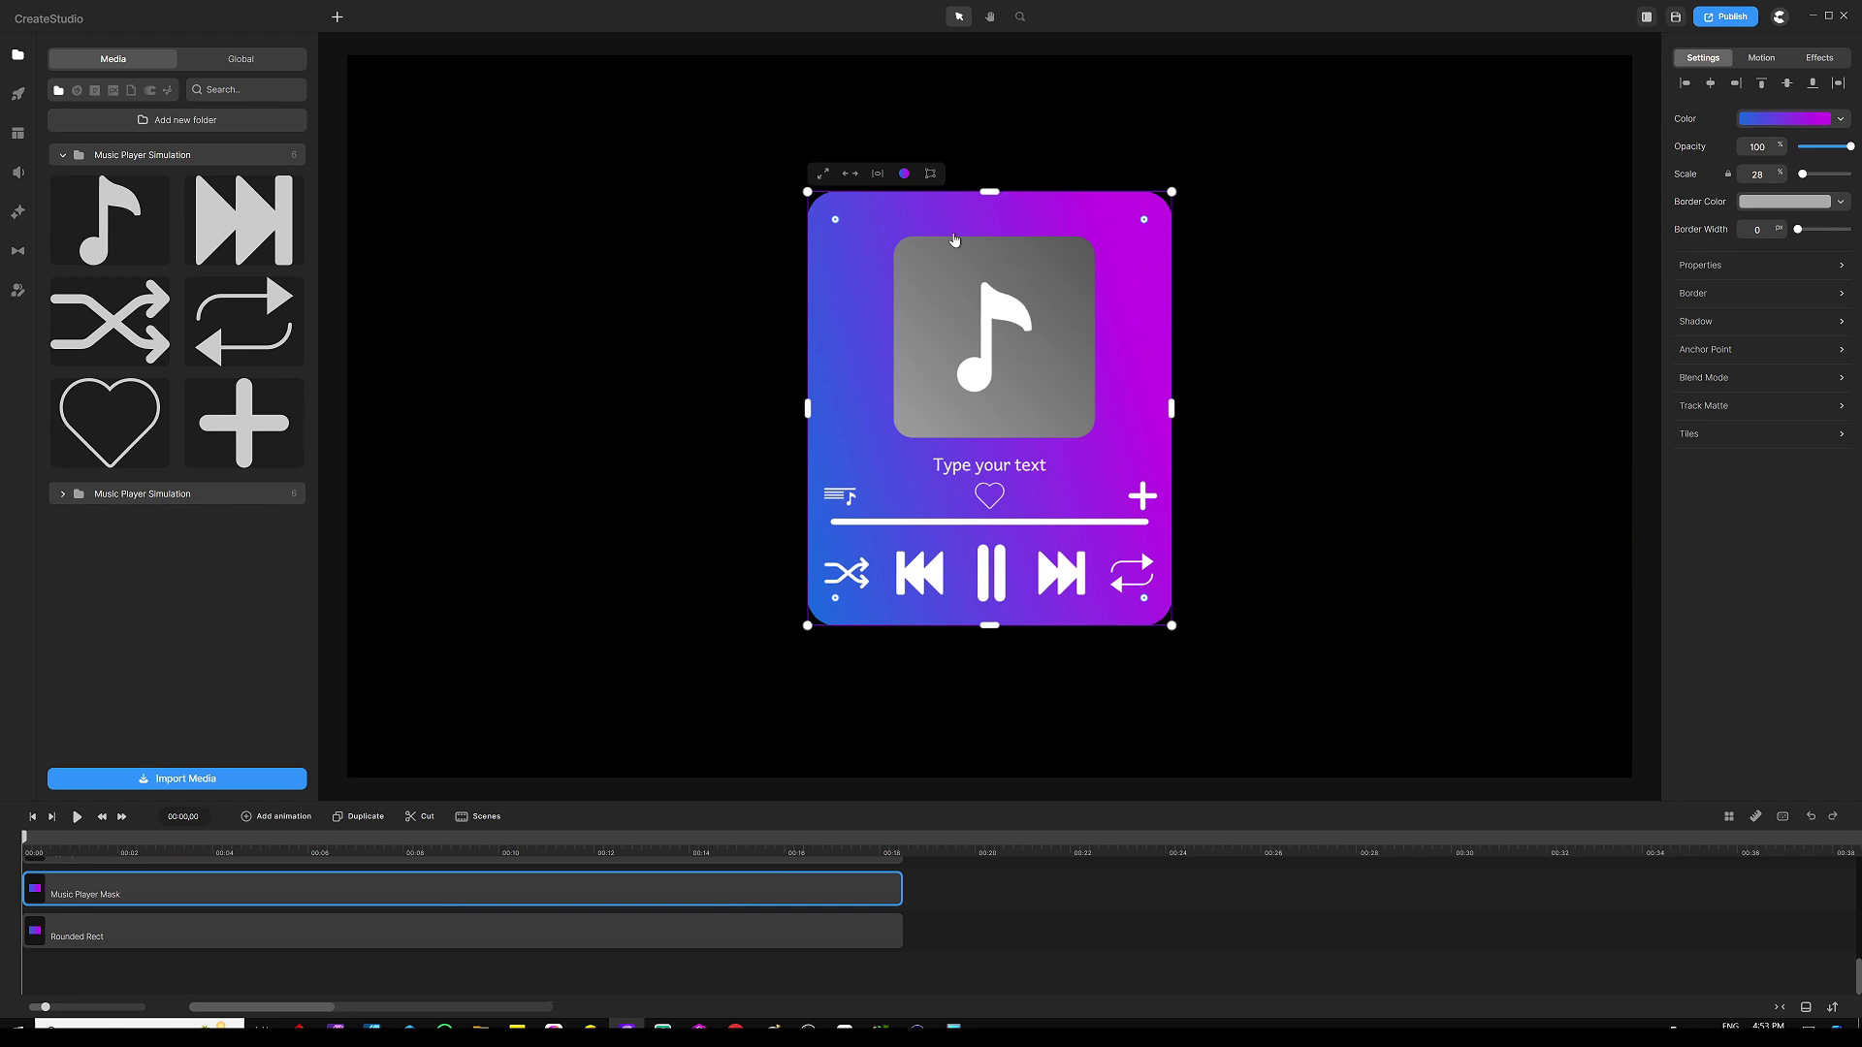
click(1317, 396)
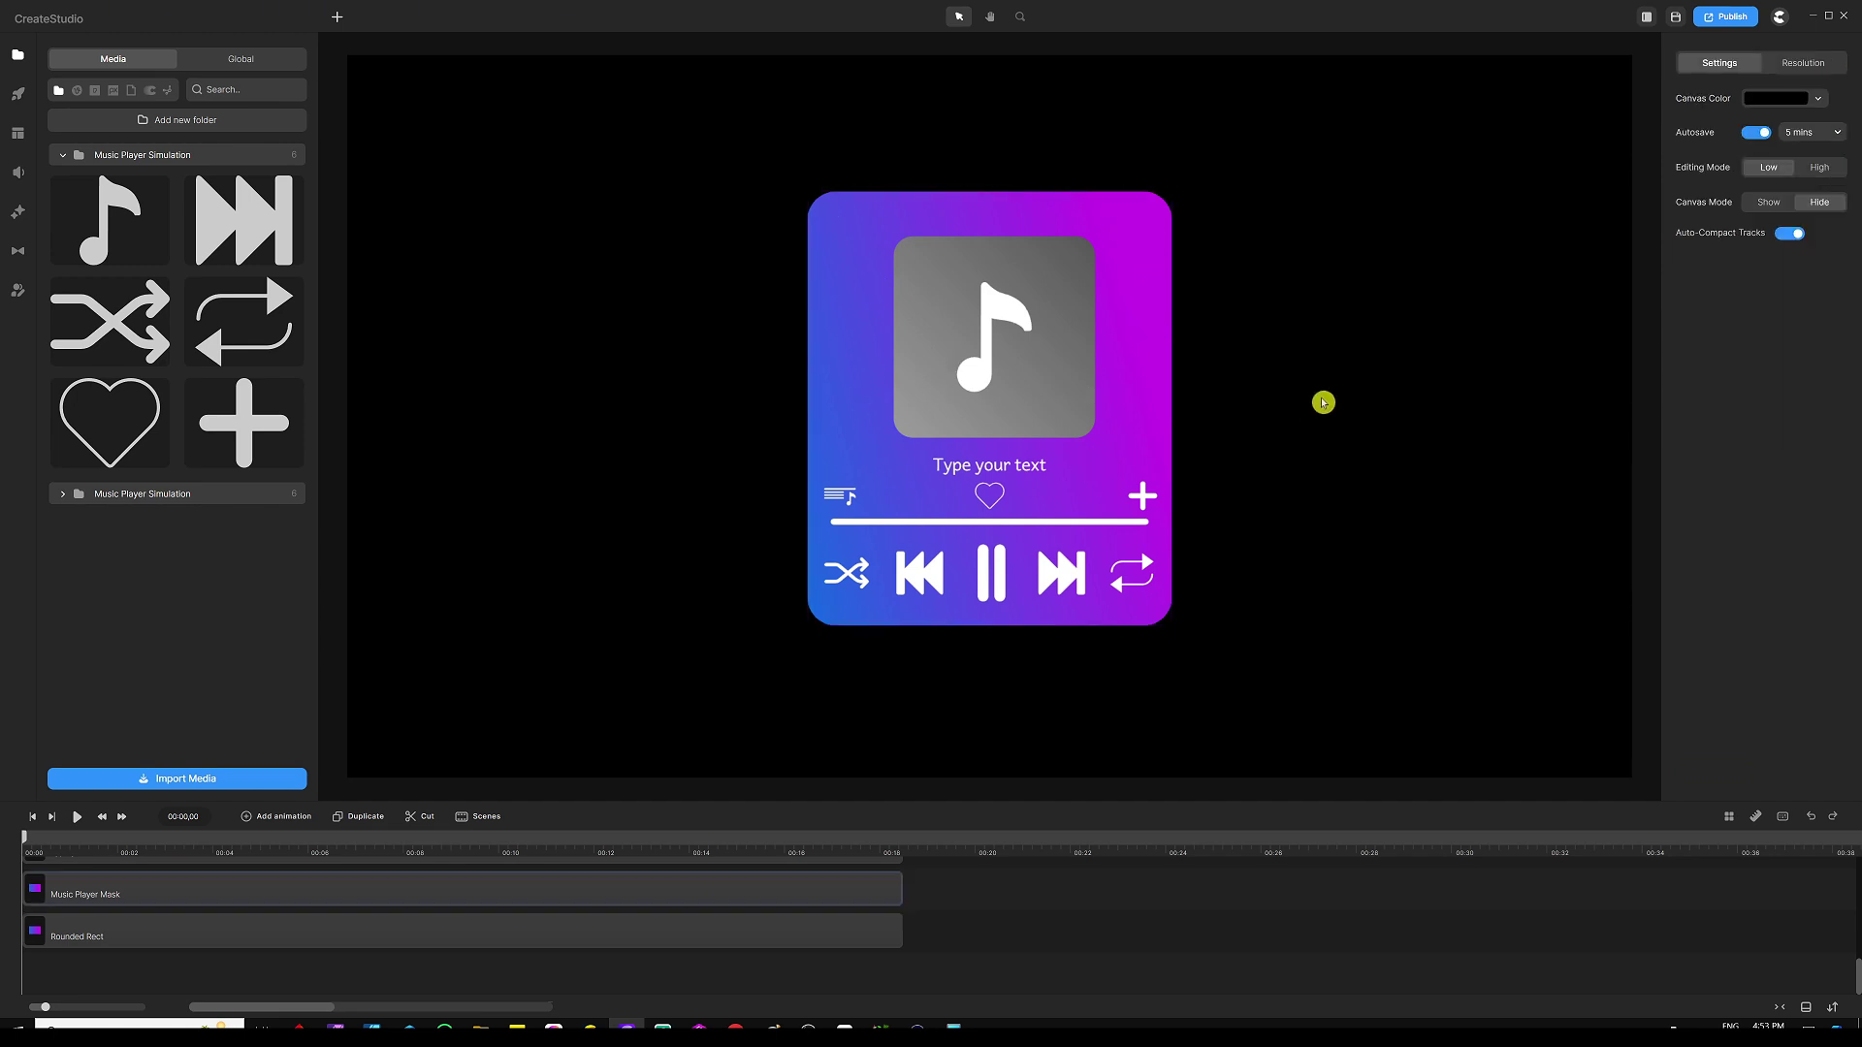
Step: Duplicate the song cover group and place the copy in the empty area right of the player card, level with the original
click(977, 305)
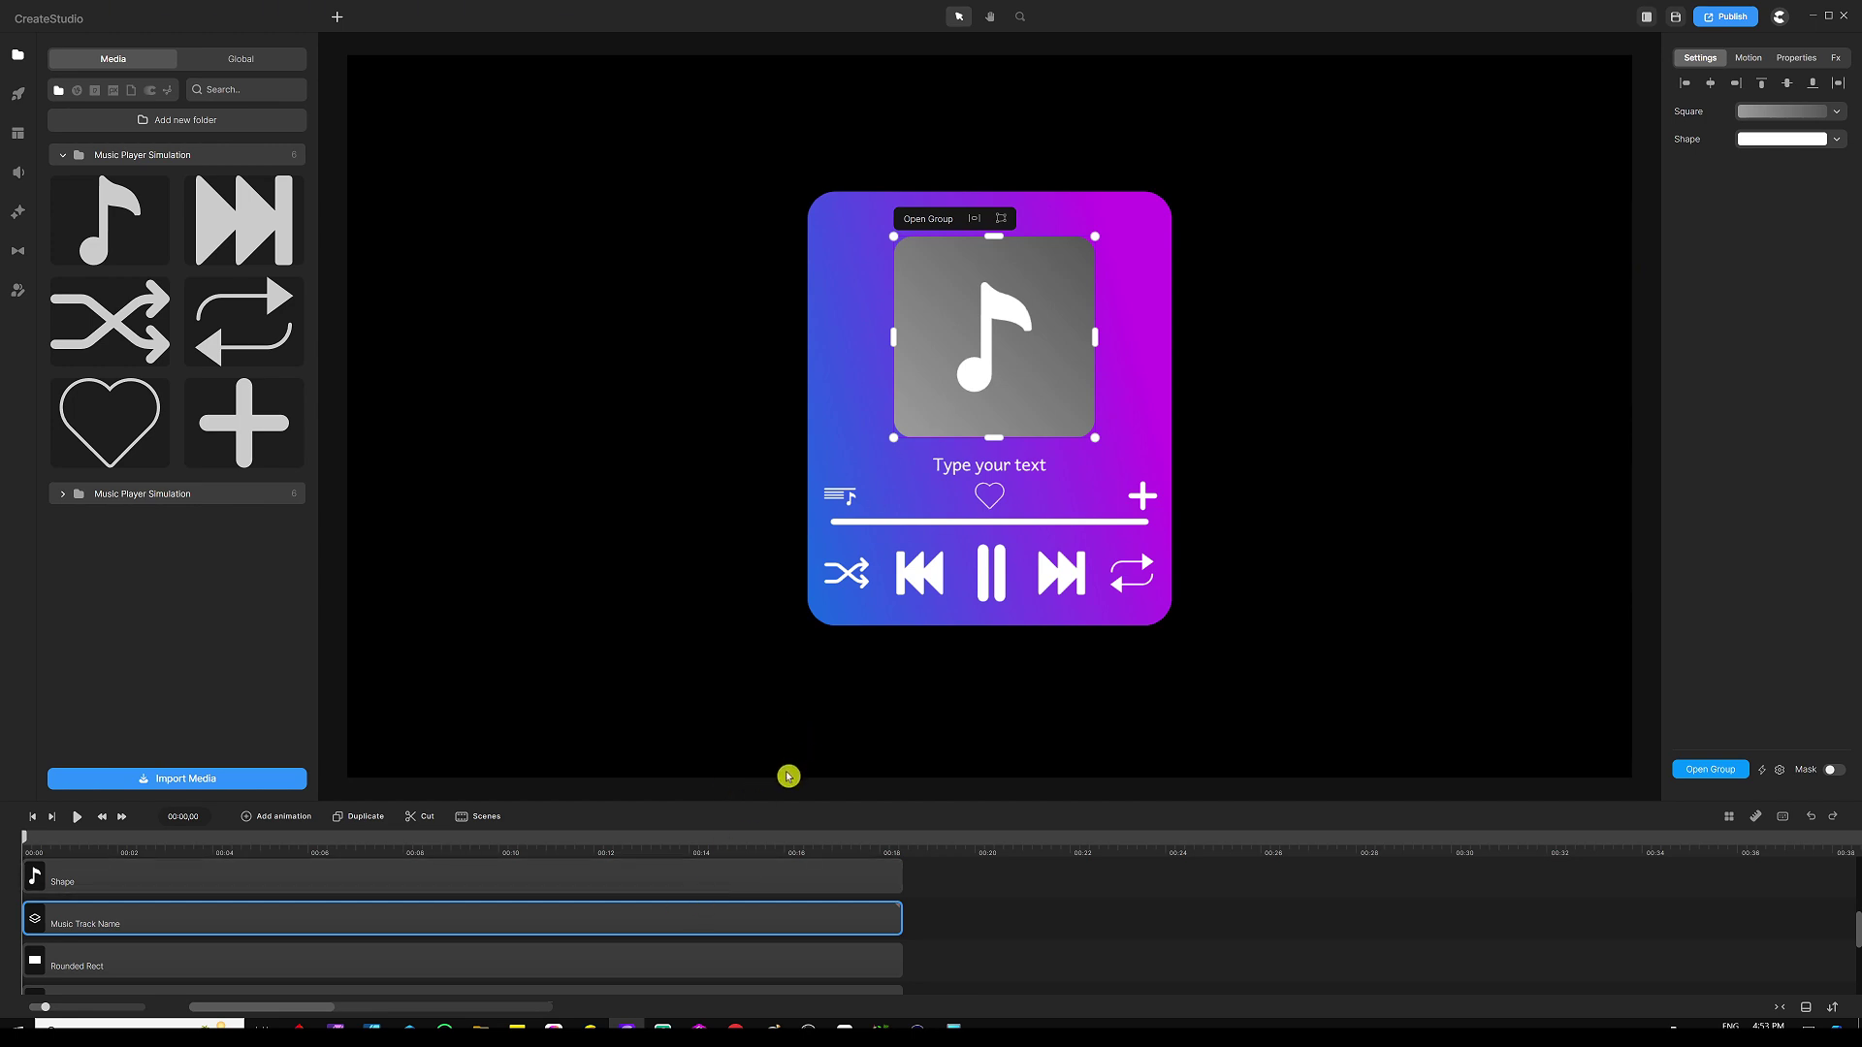
key(ctrl+d)
drag(982, 342, 1316, 341)
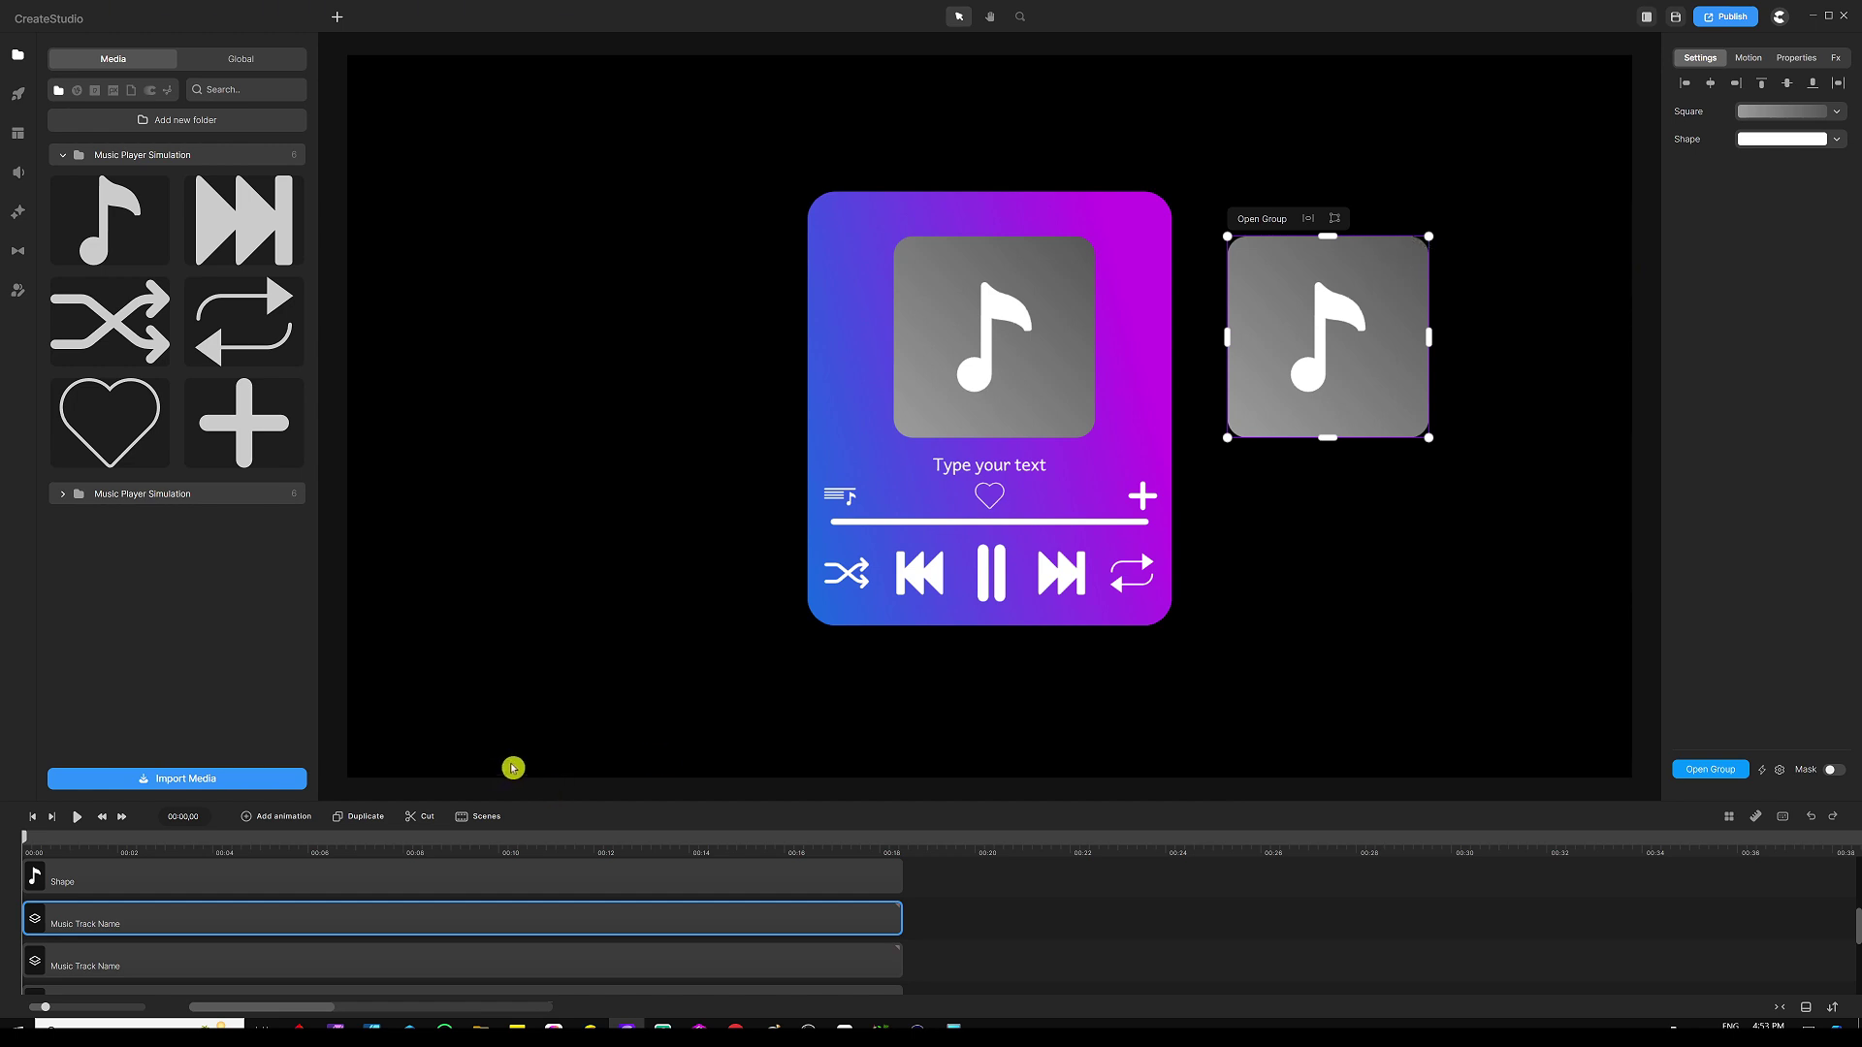
Step: Enlarge the timeline area and add Position and Scale animation to the song cover inside the card
click(1004, 306)
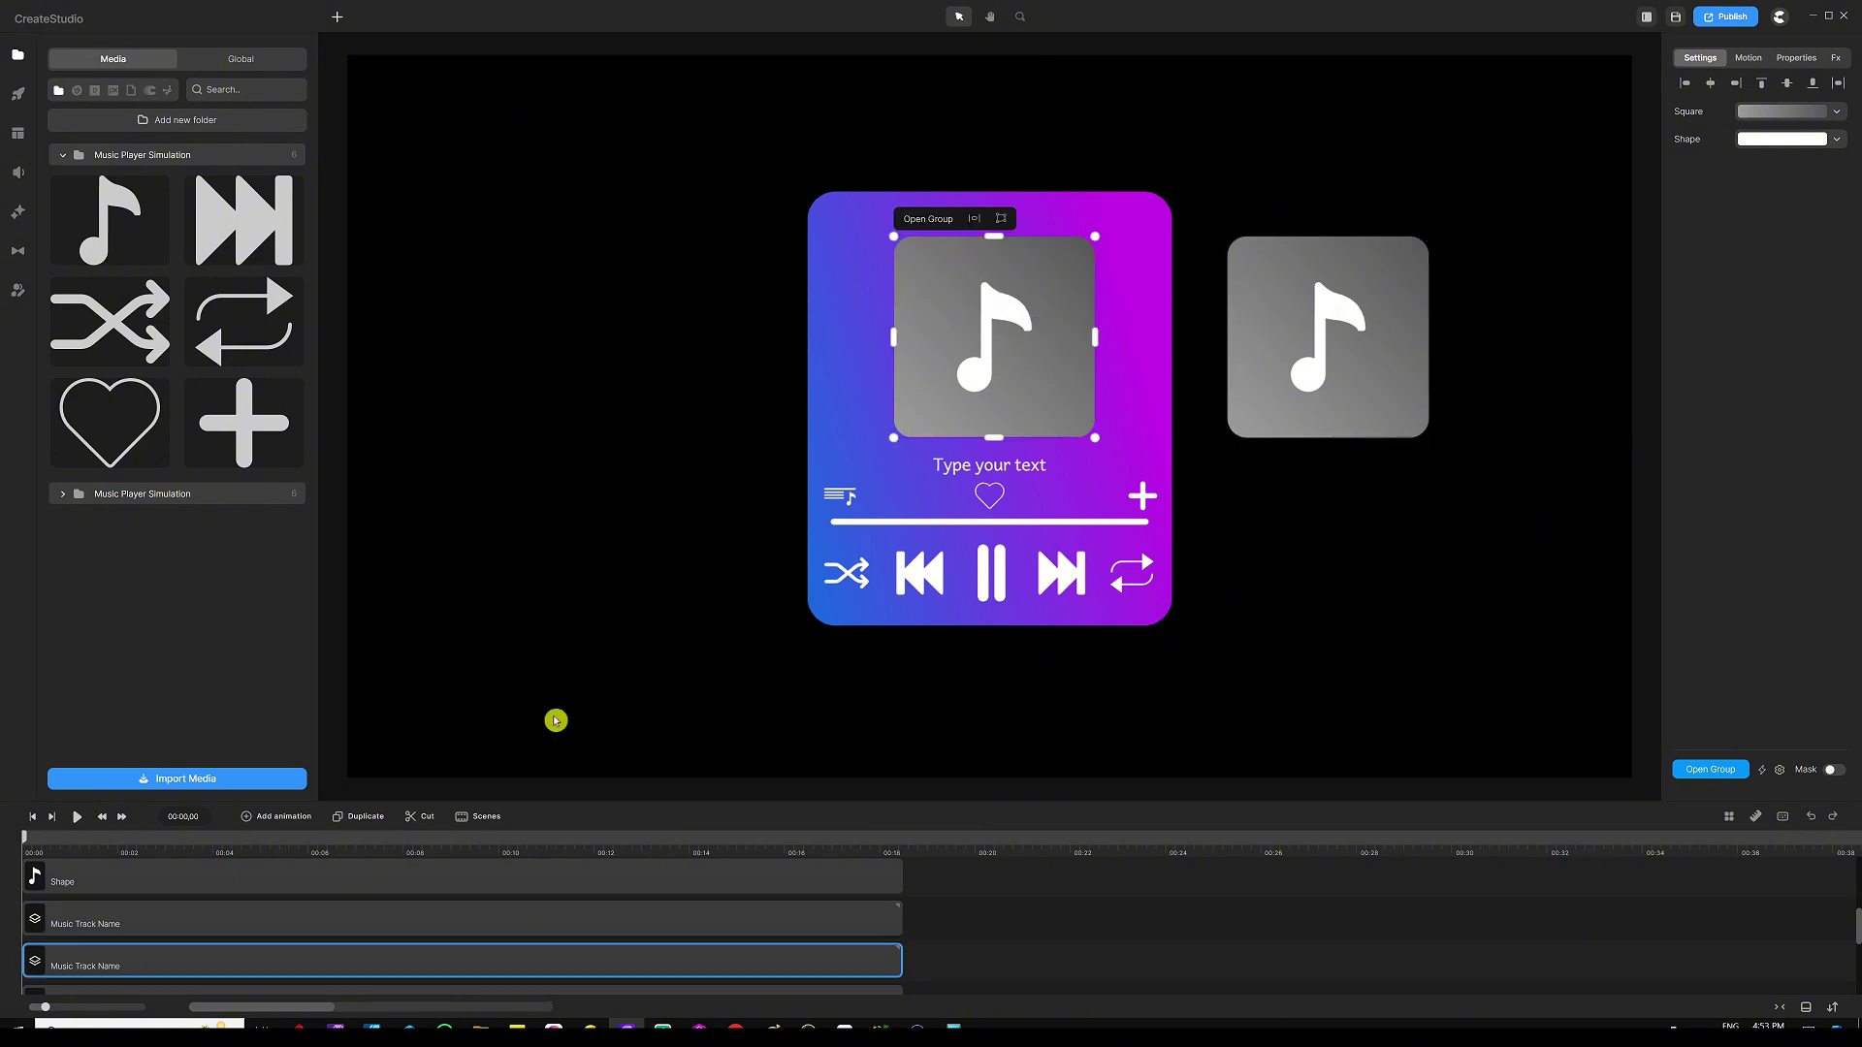
drag(587, 805, 591, 705)
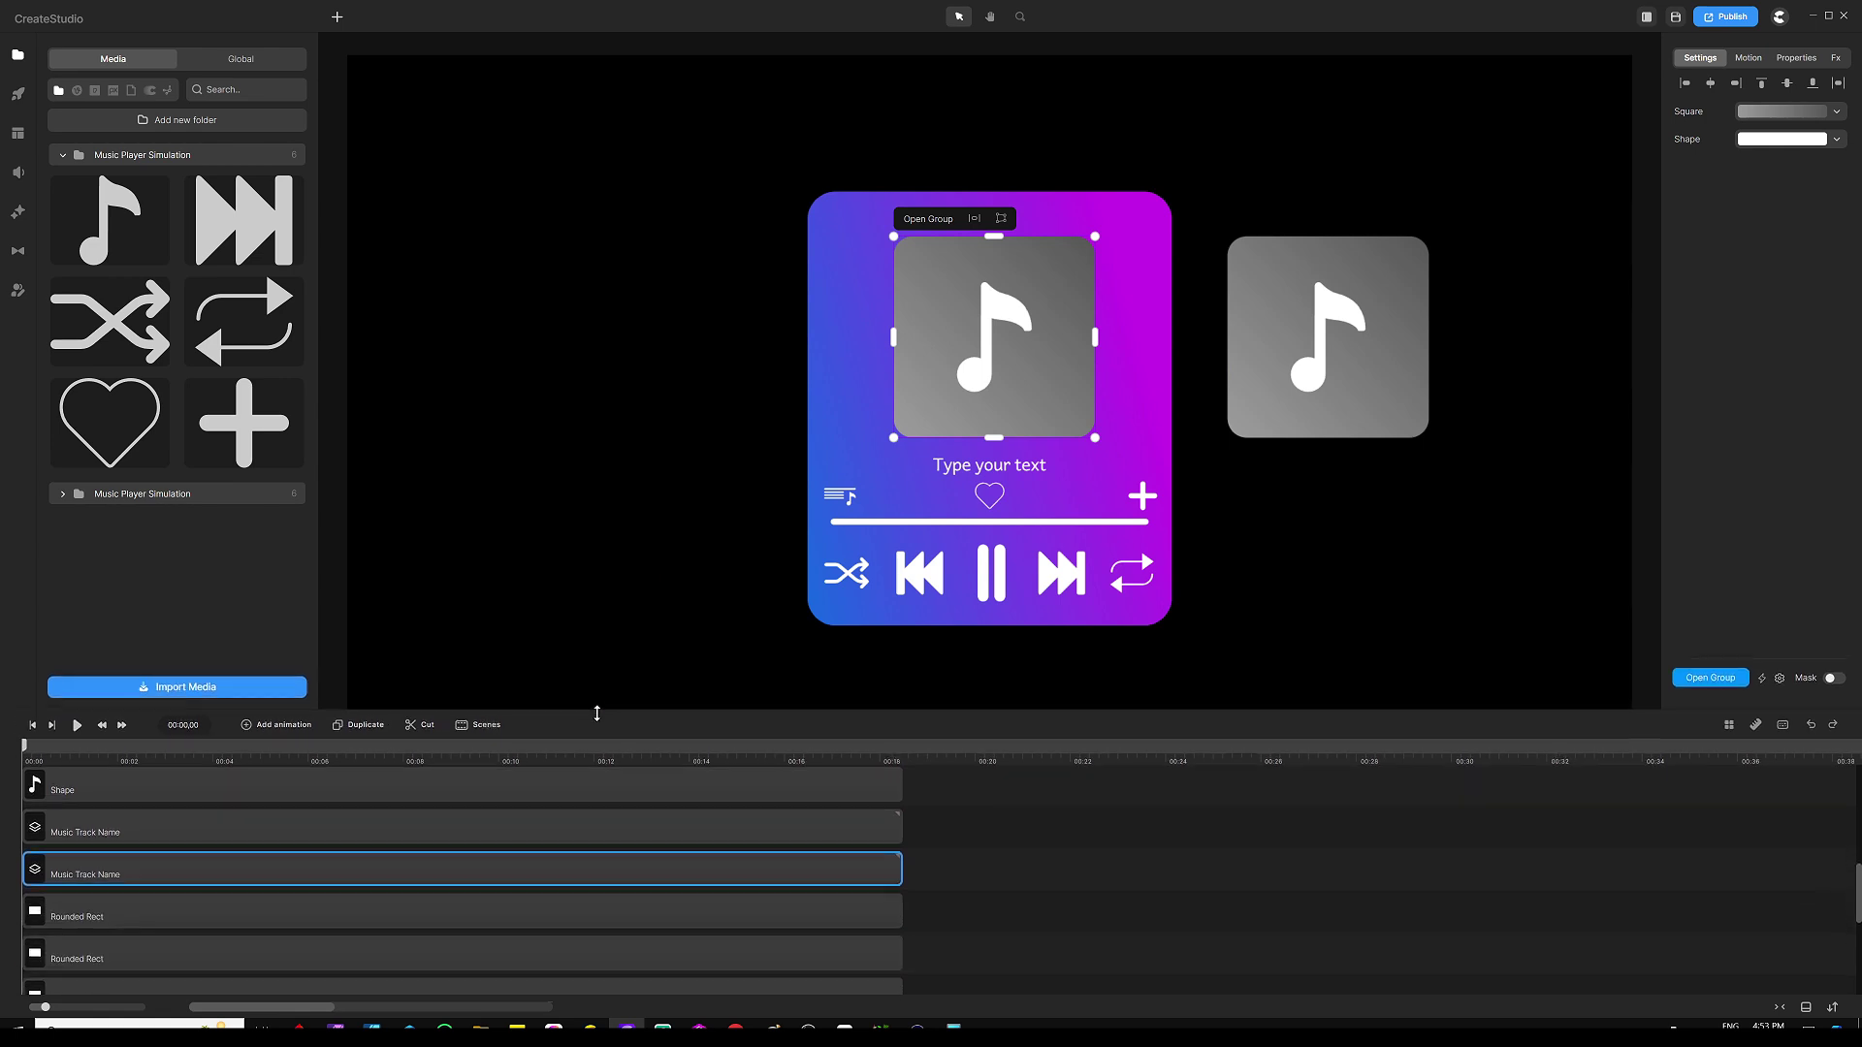
click(289, 713)
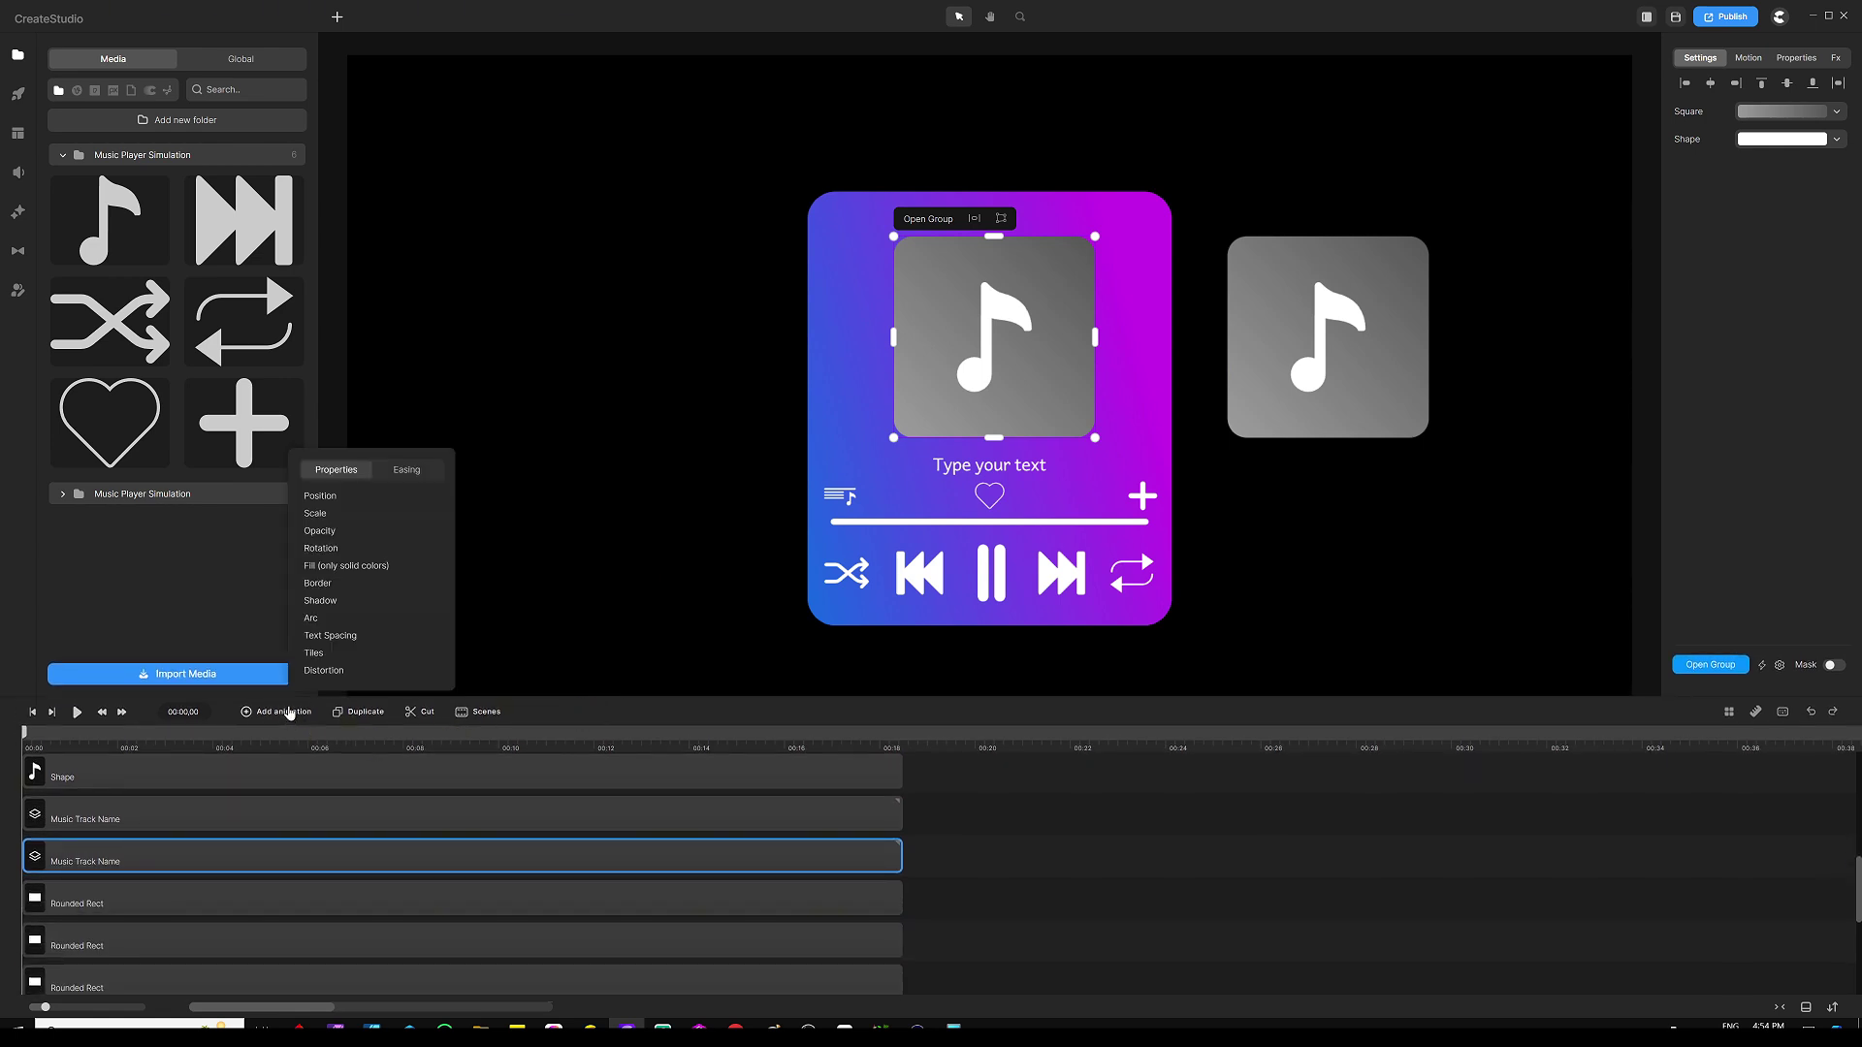
click(355, 497)
click(773, 558)
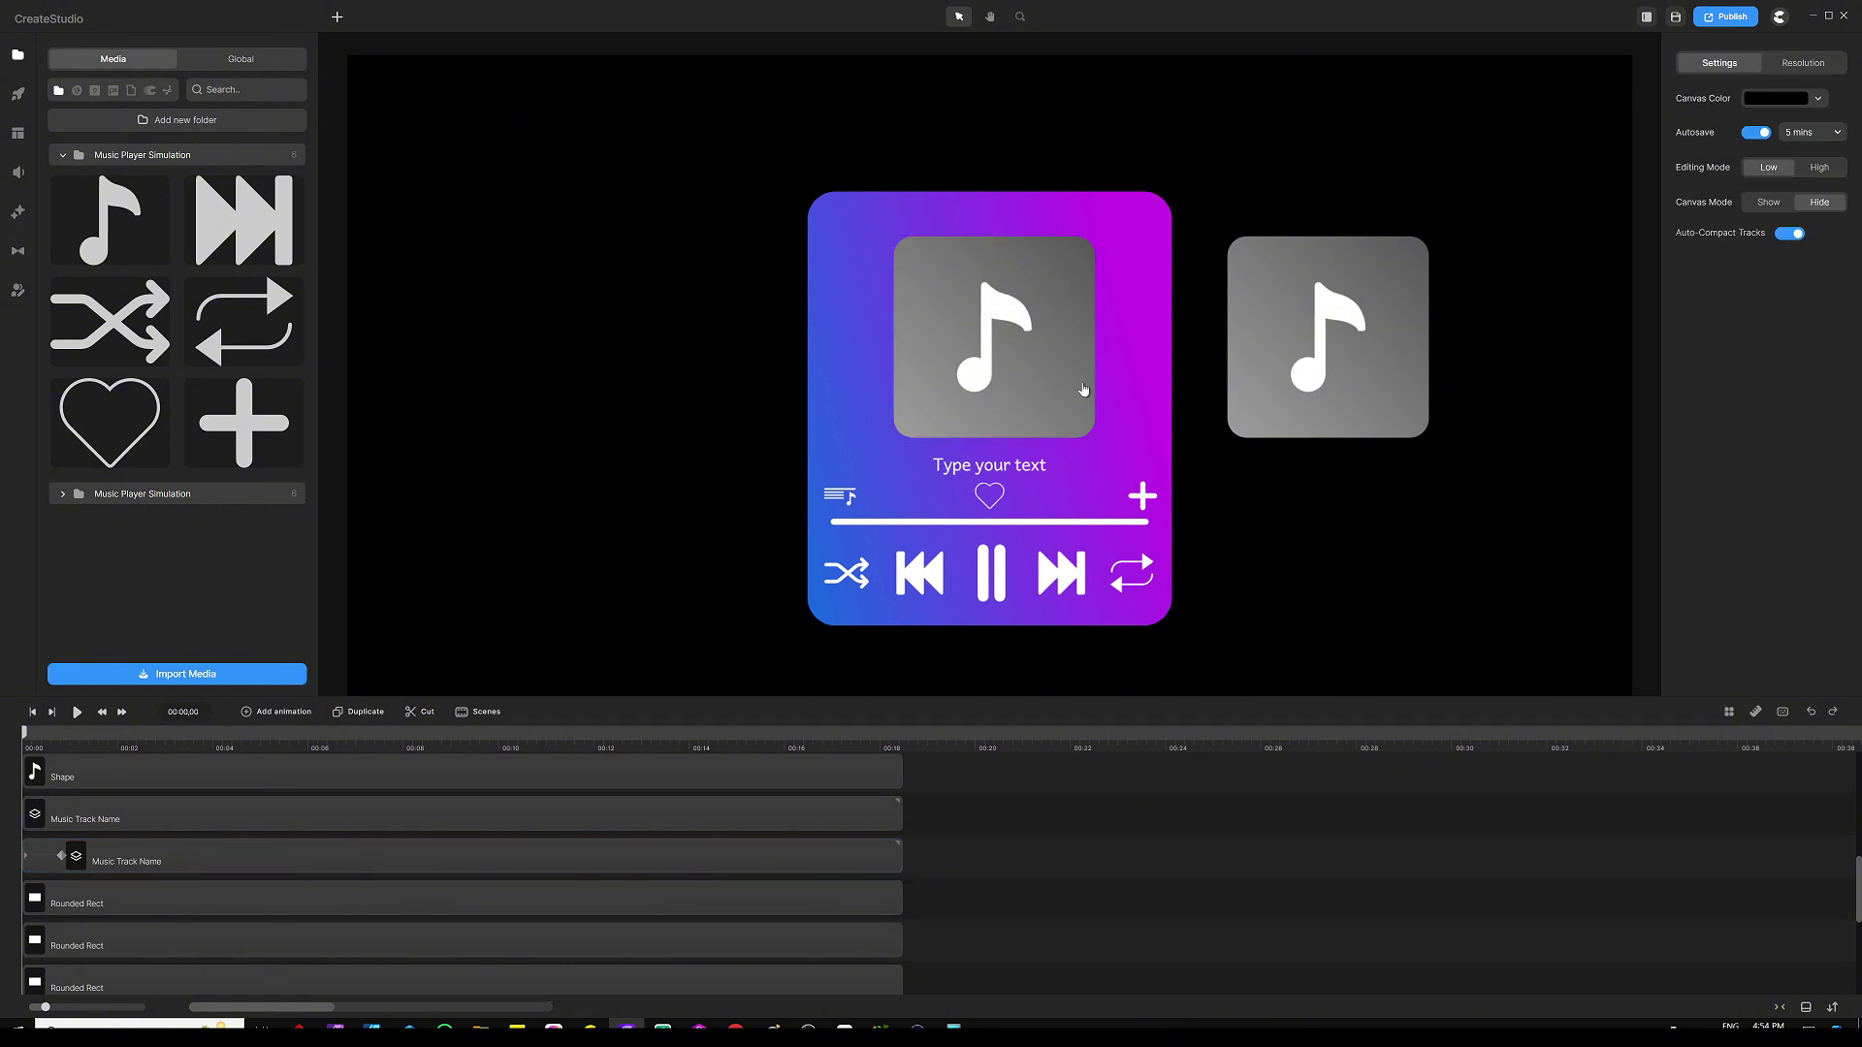
Step: Move the original song cover left of the card and shrink it at the start of its animation
click(986, 323)
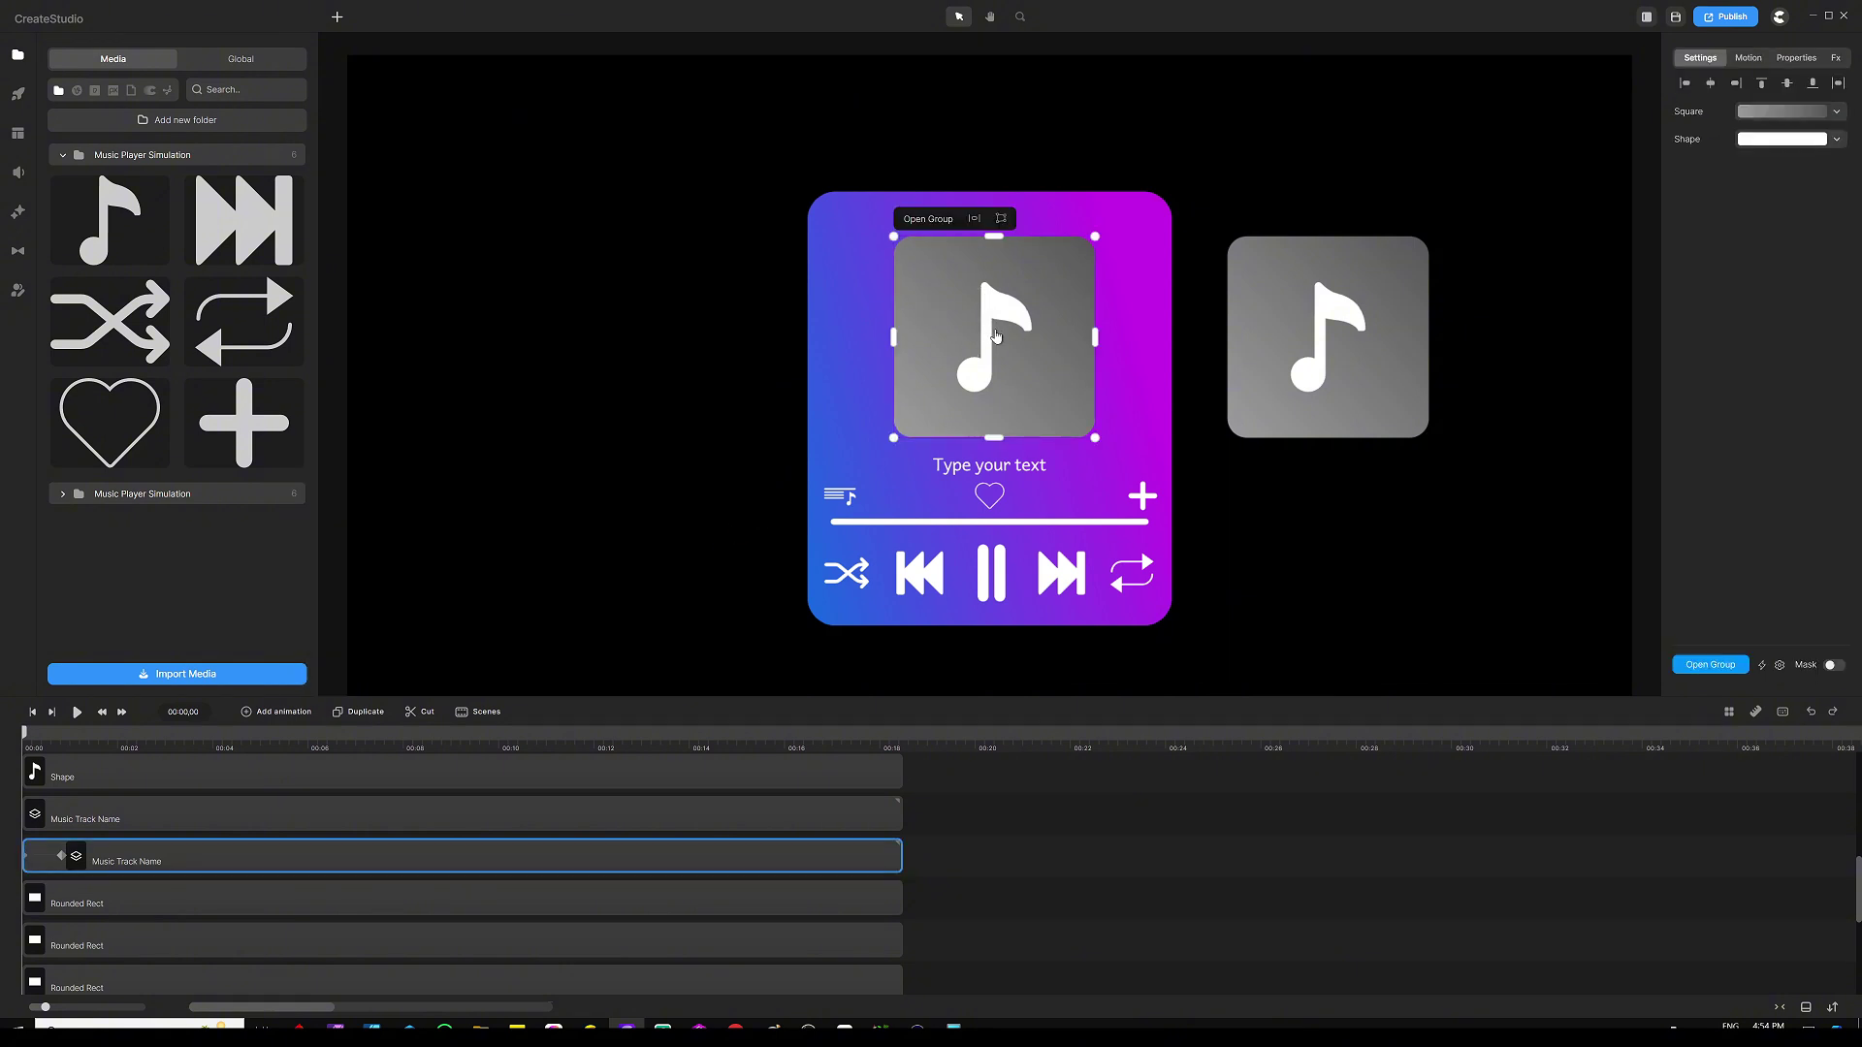
drag(995, 336, 633, 340)
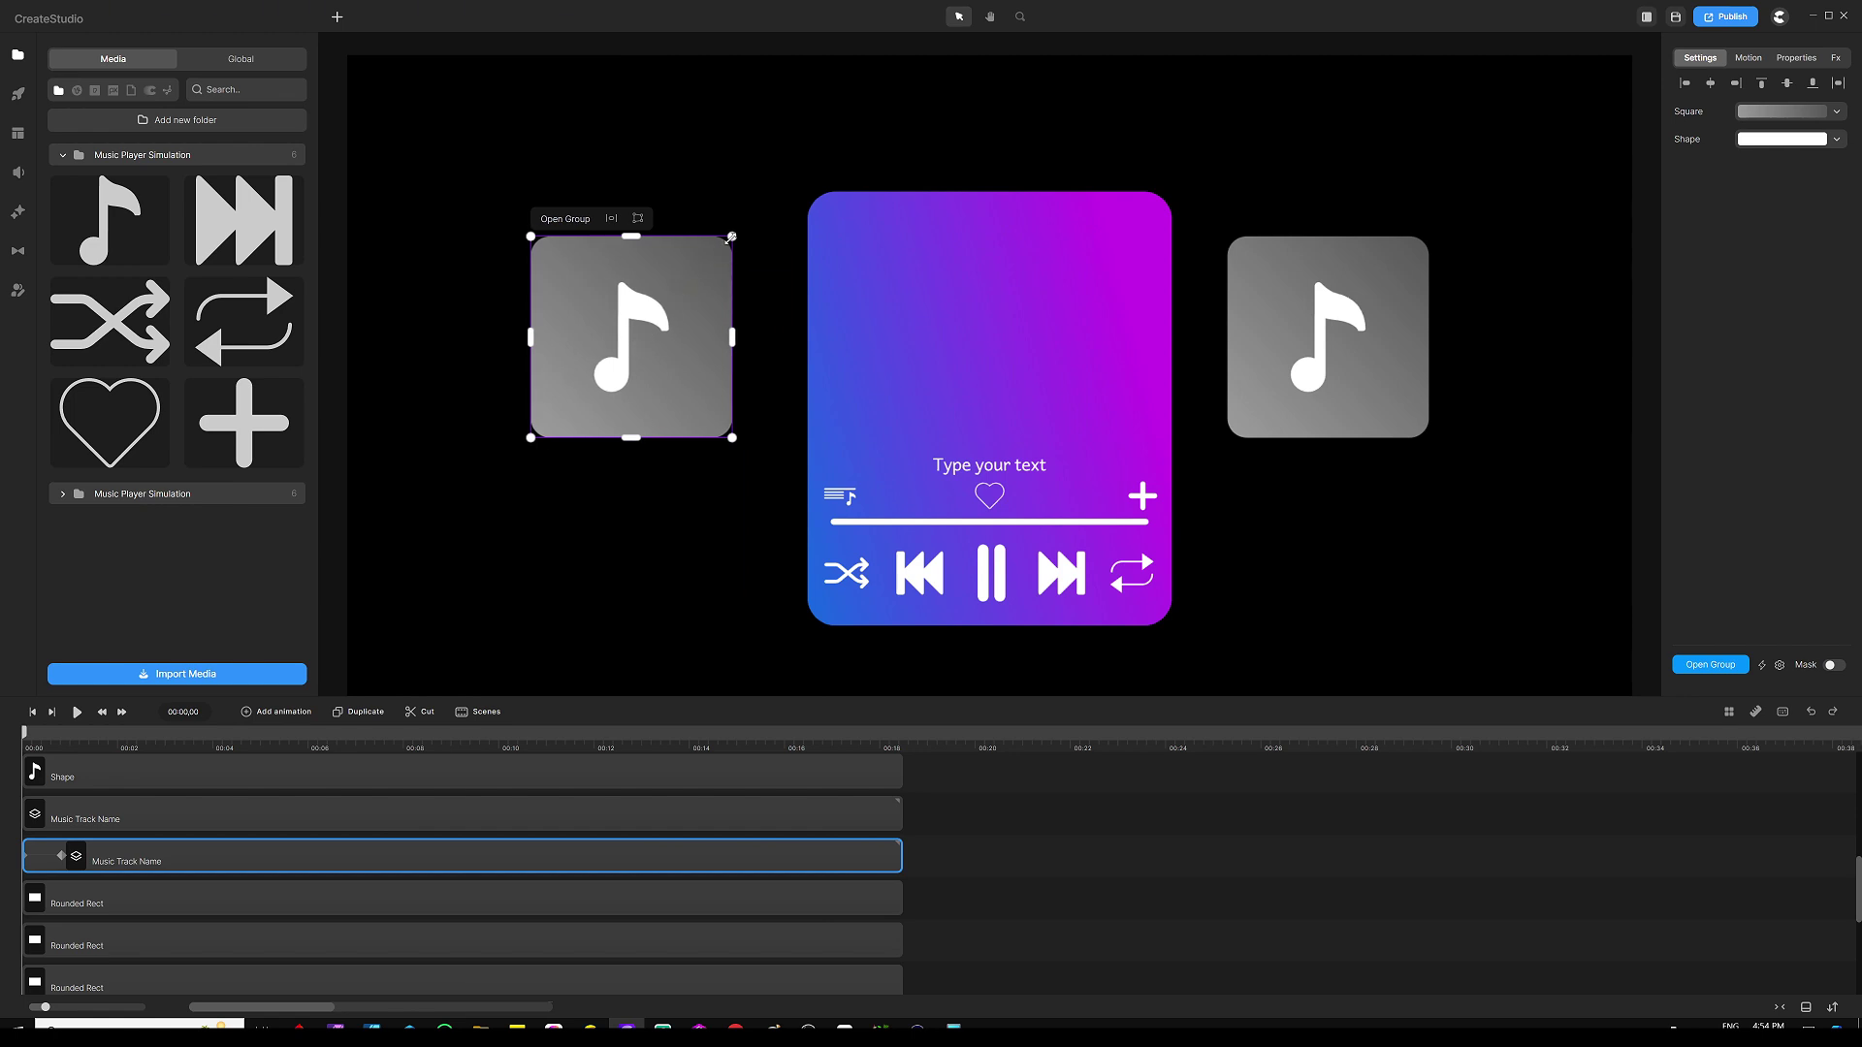
drag(731, 237, 723, 339)
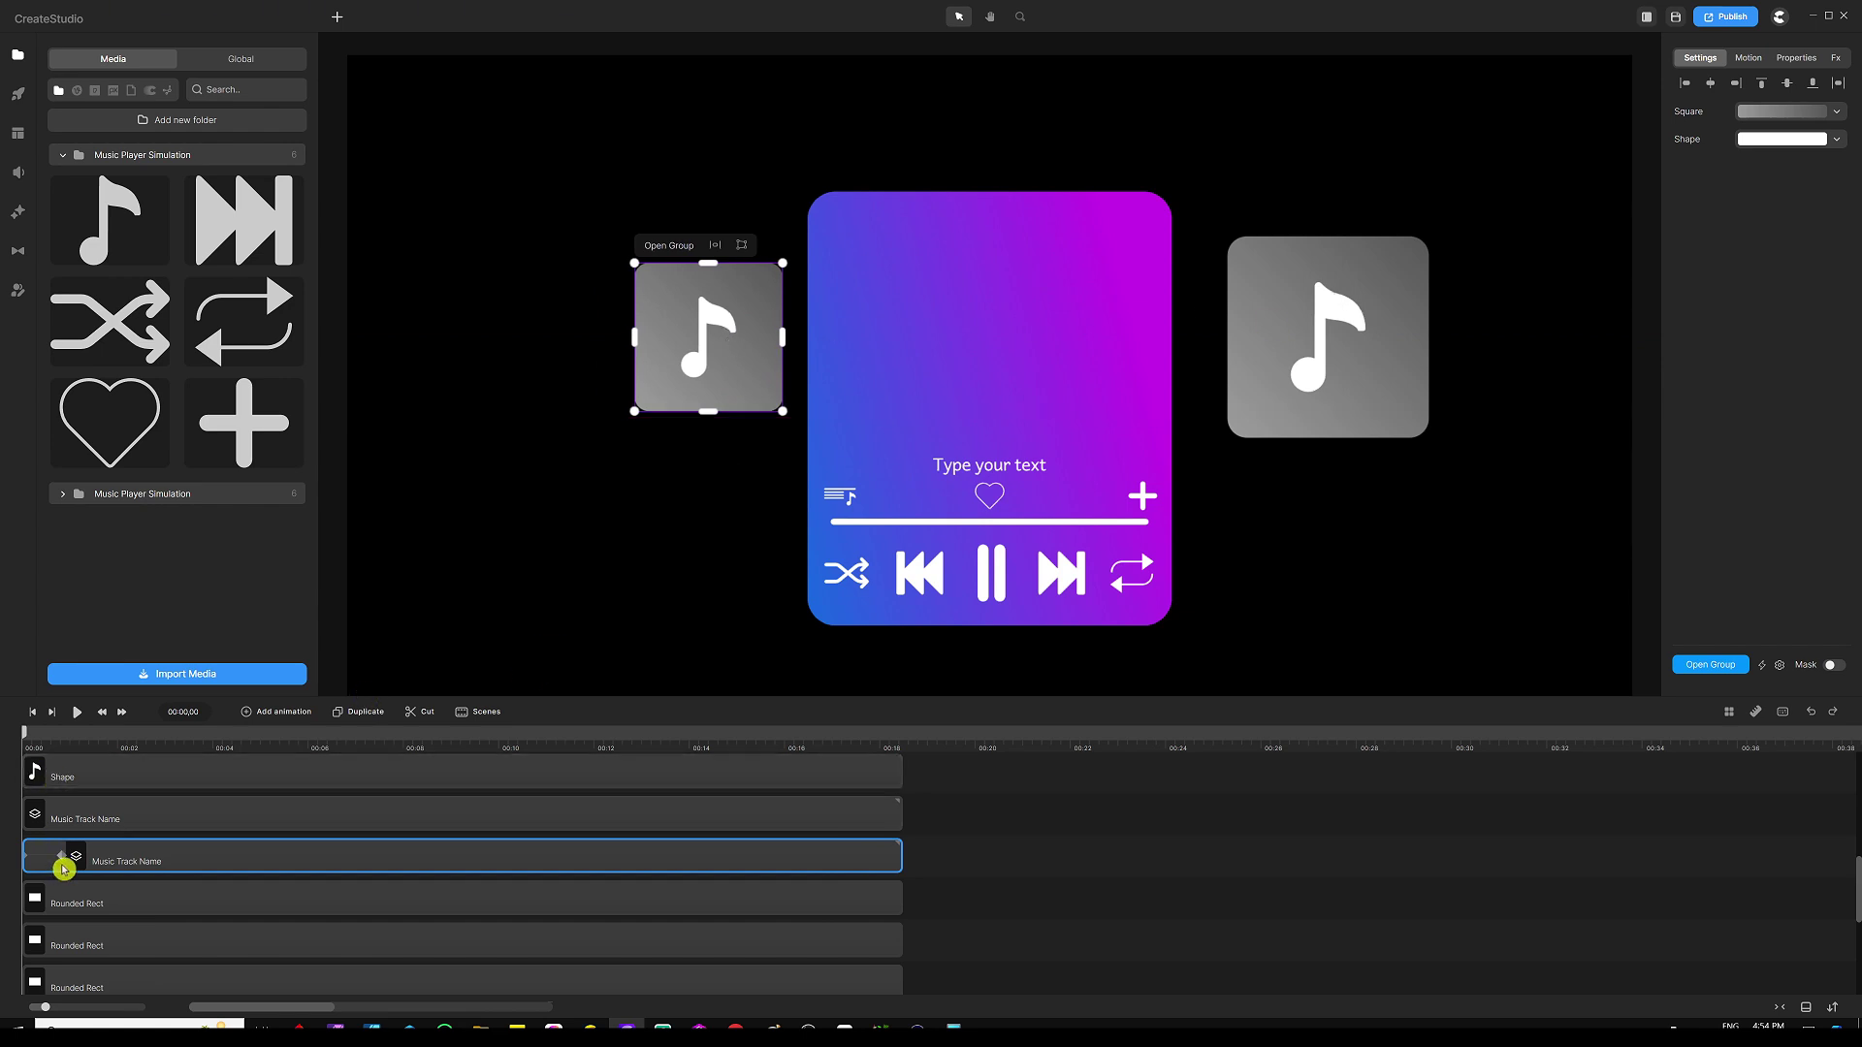
Step: At the first keyframe, set at 00:00,04, place the original cover back inside the card above the text at its large size
click(62, 857)
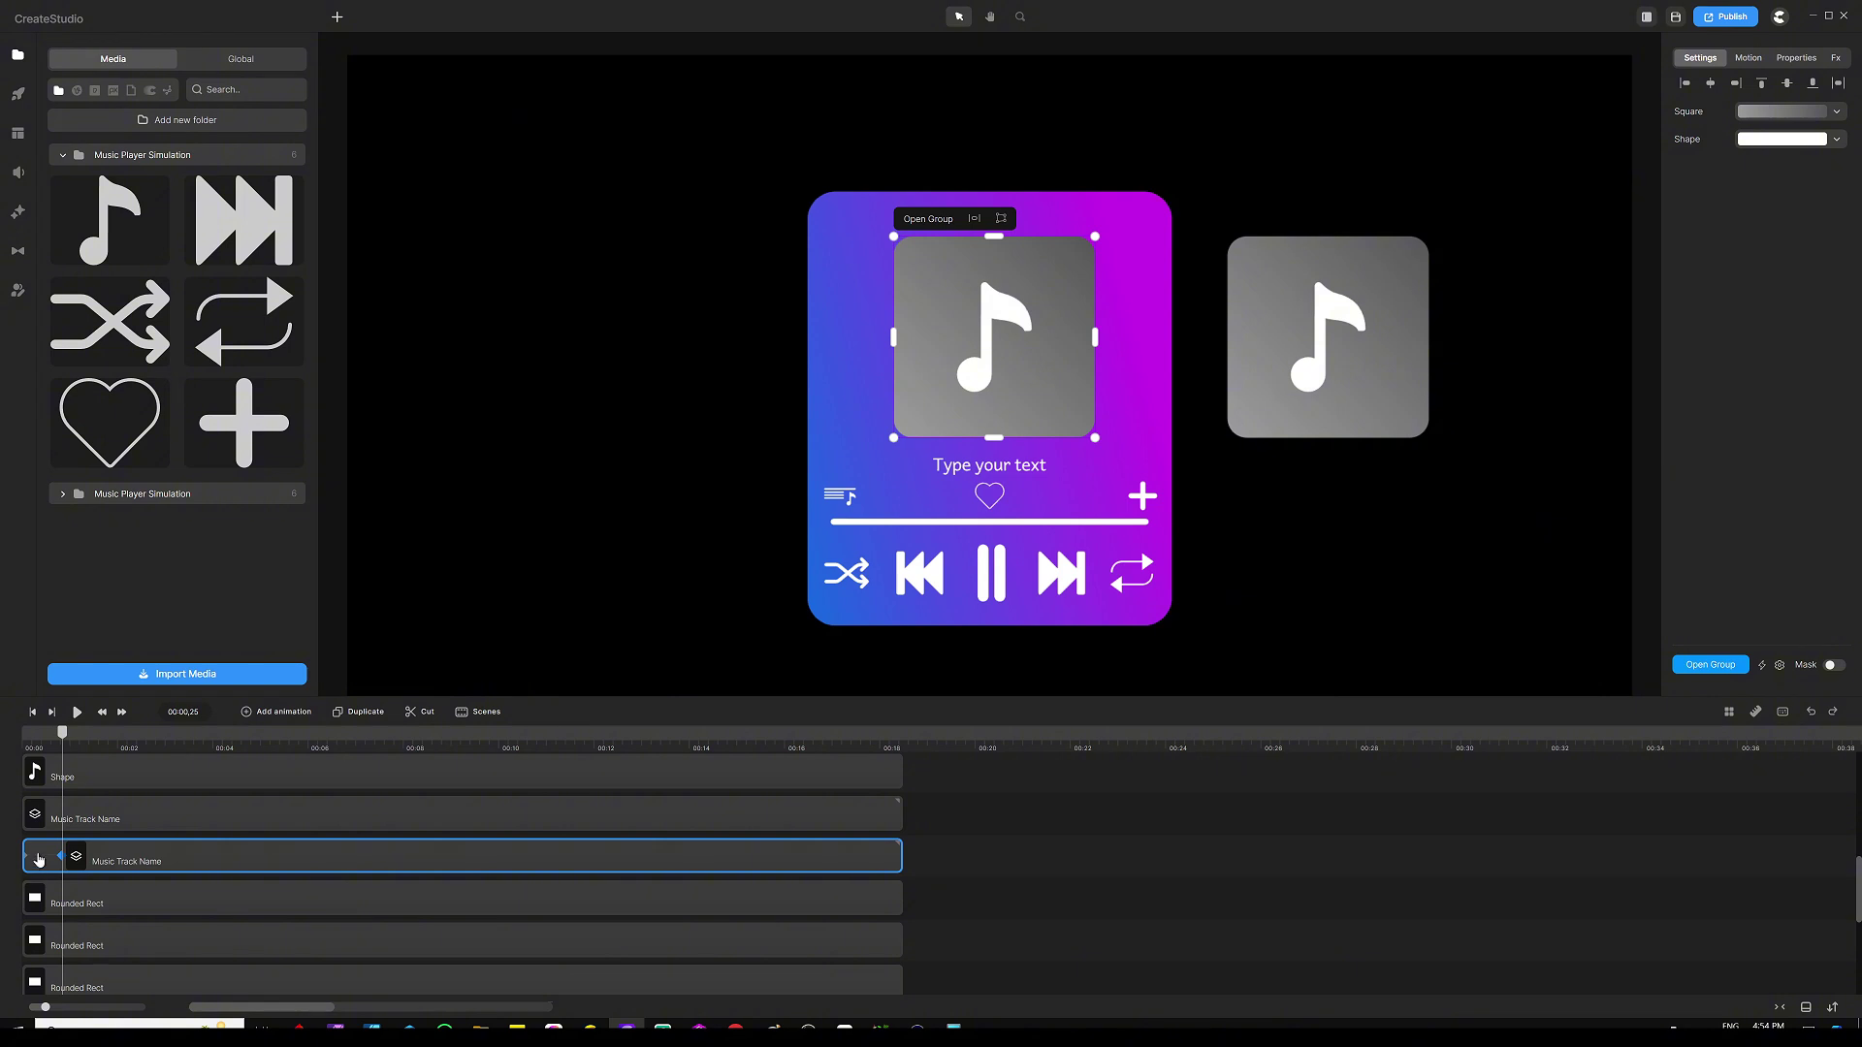
click(39, 859)
click(32, 856)
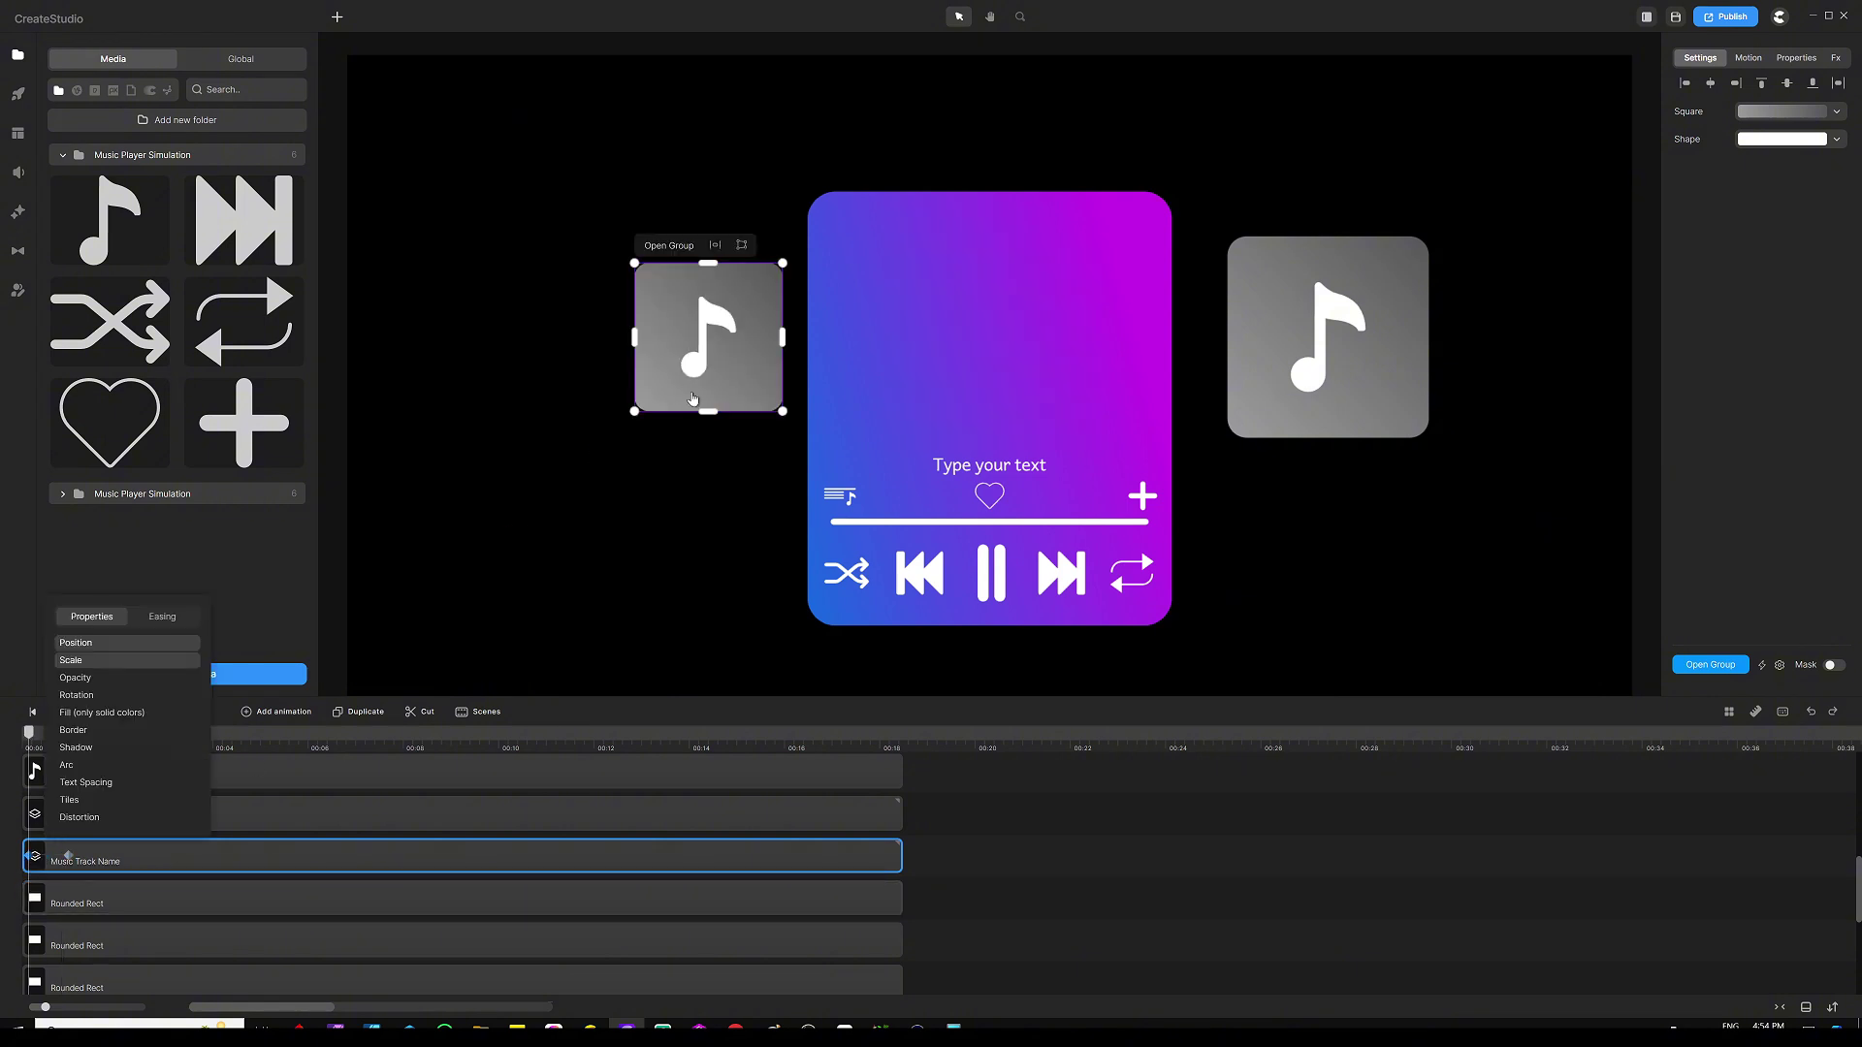
drag(738, 285, 997, 324)
drag(915, 416, 889, 449)
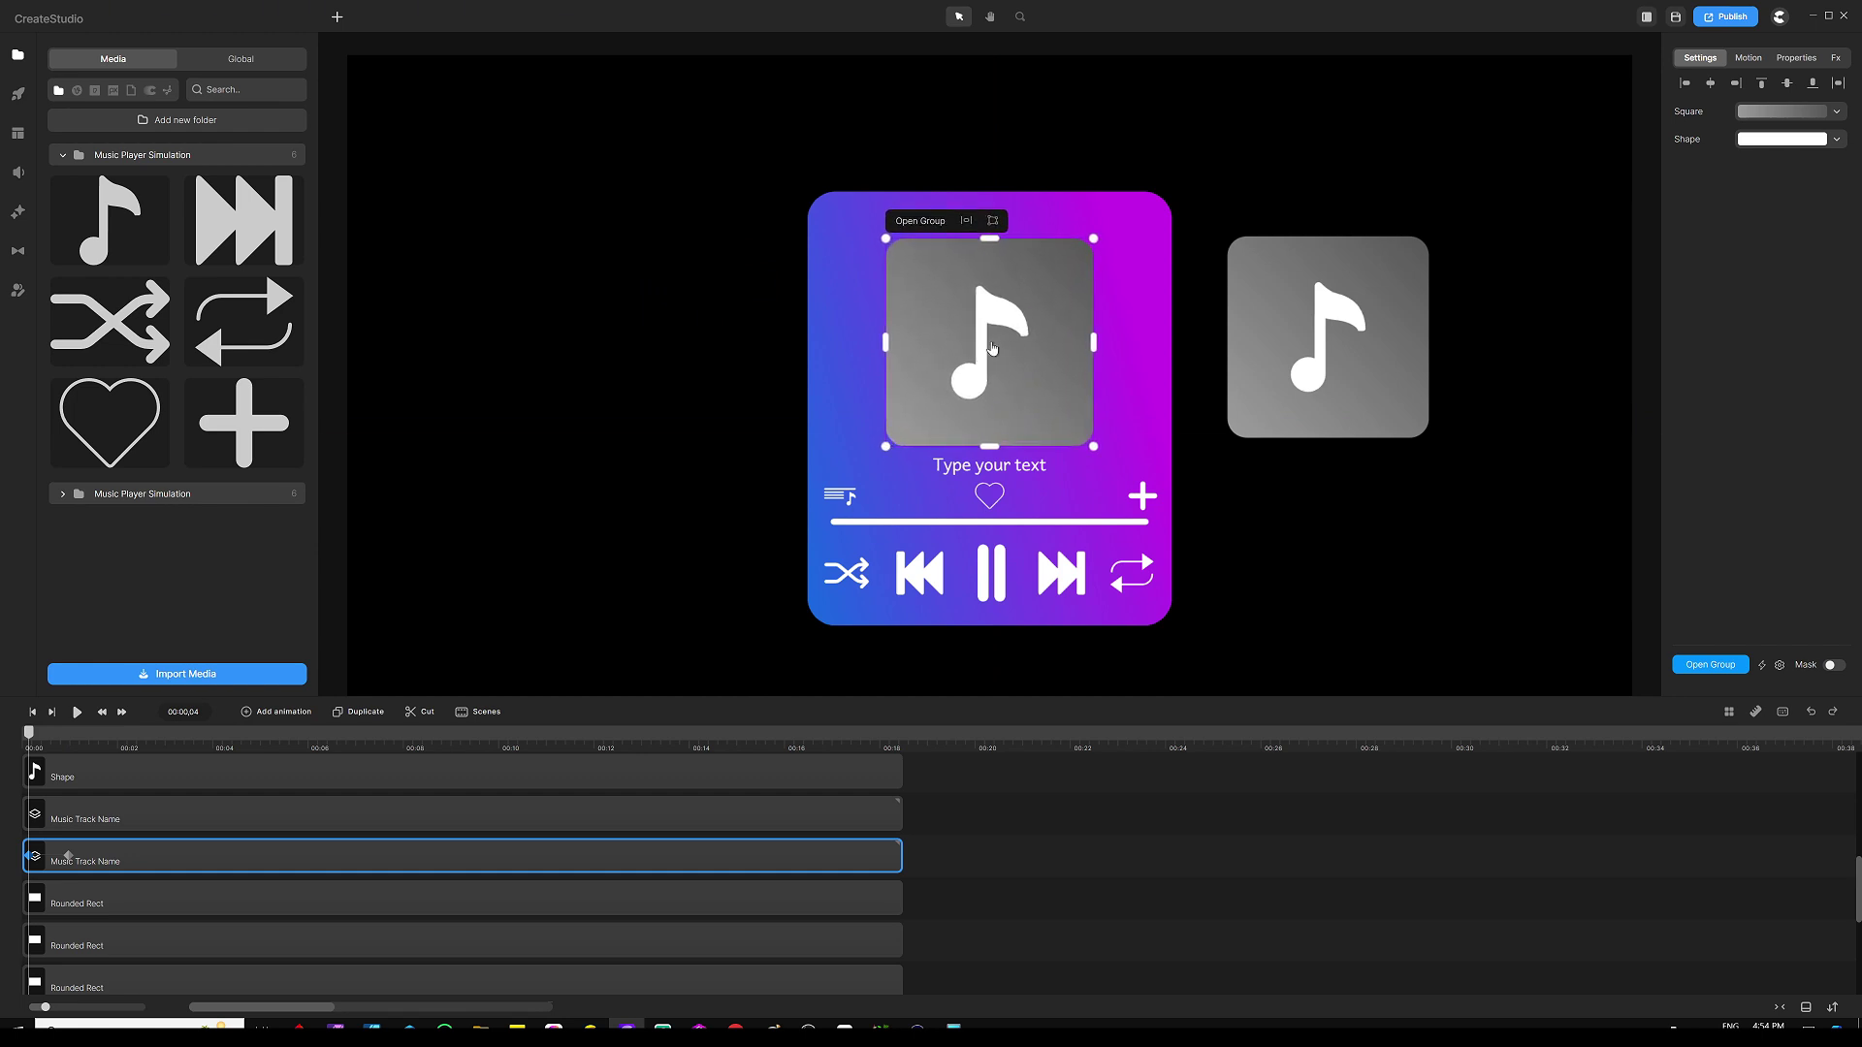
drag(992, 348, 993, 338)
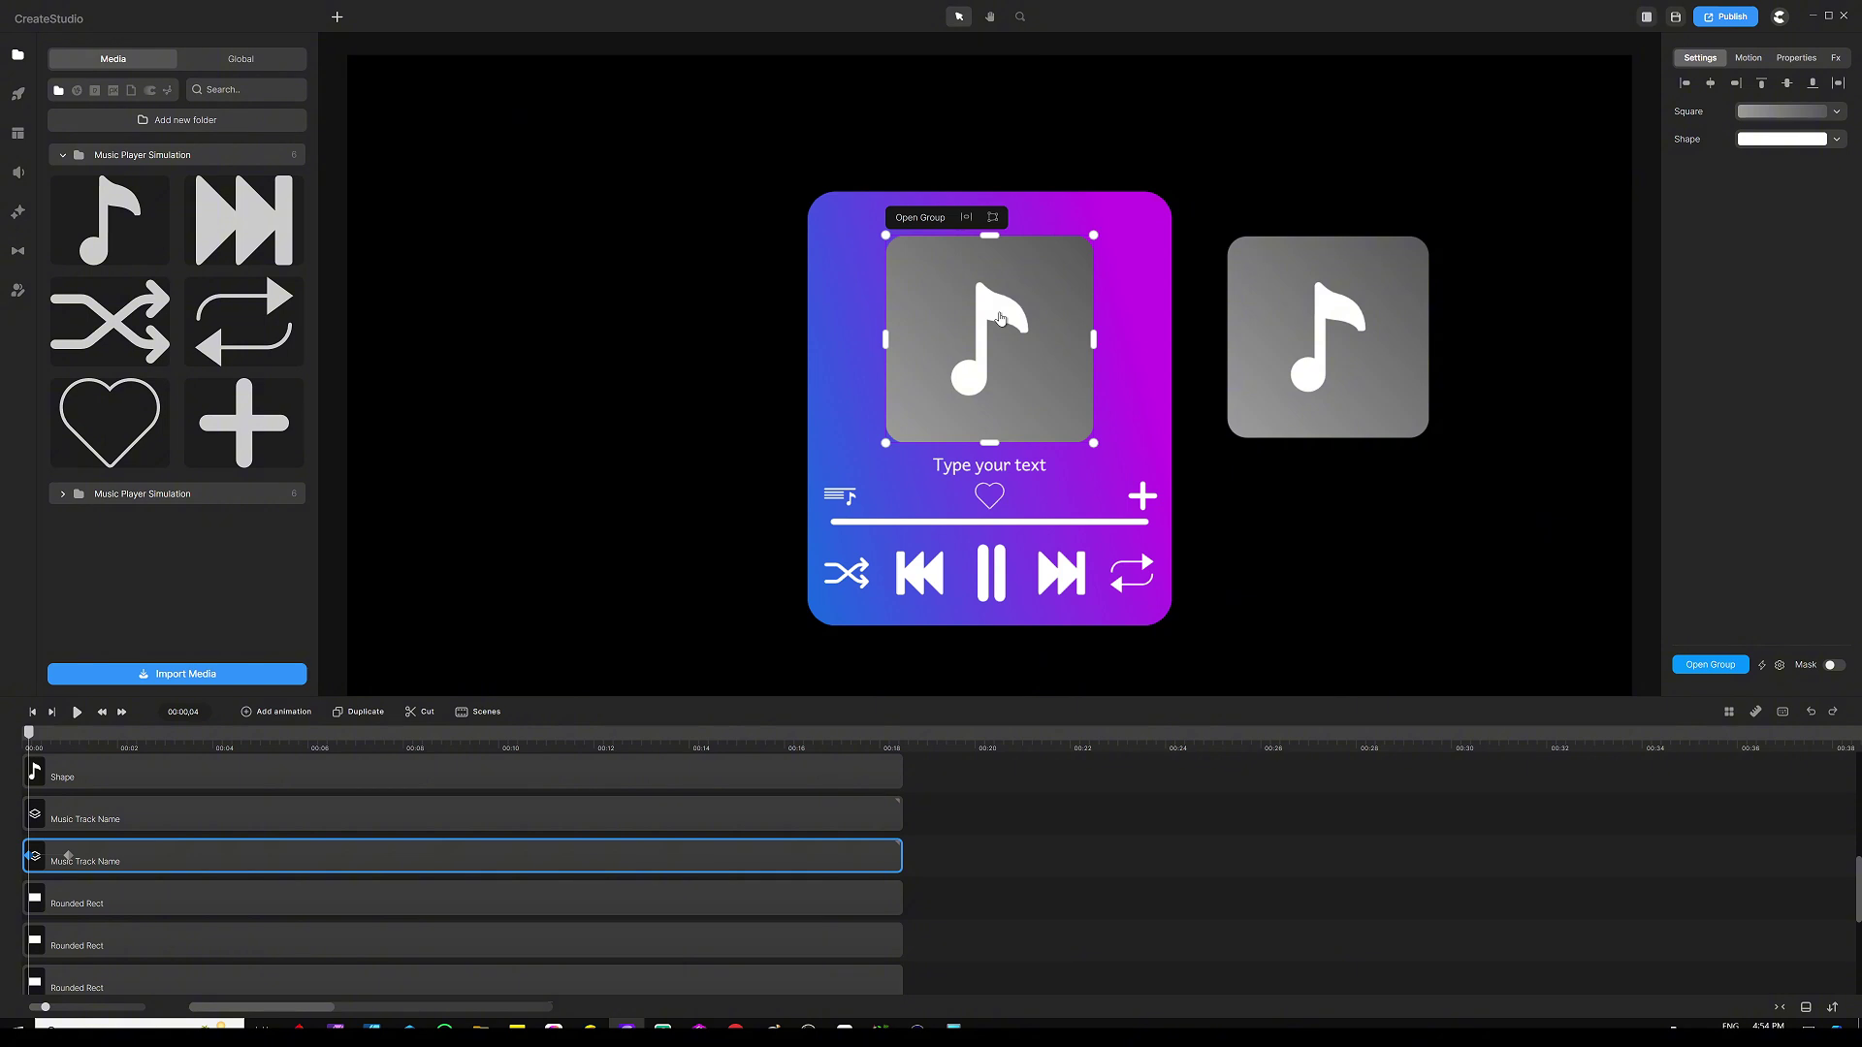
Step: At the 00:00,29 keyframe, move the original cover just outside the card's left edge and shrink it
click(68, 857)
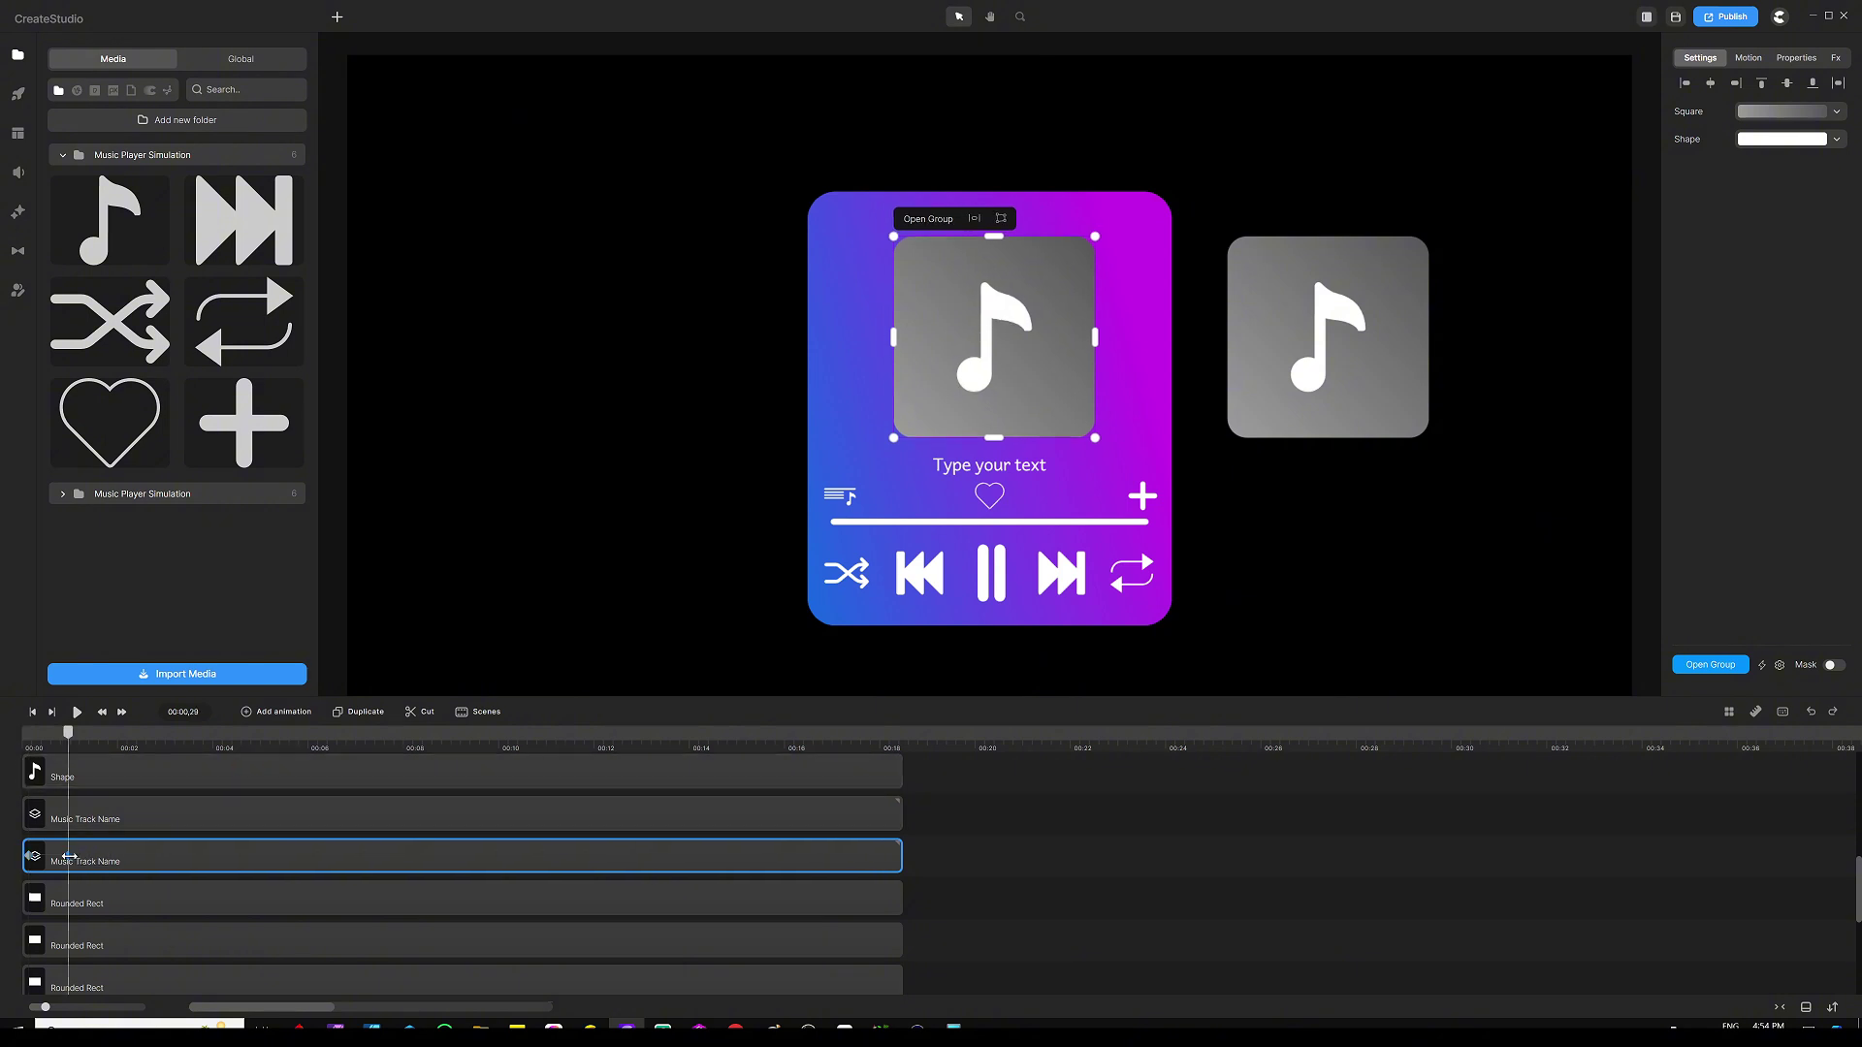
drag(965, 341, 678, 332)
drag(778, 440, 733, 404)
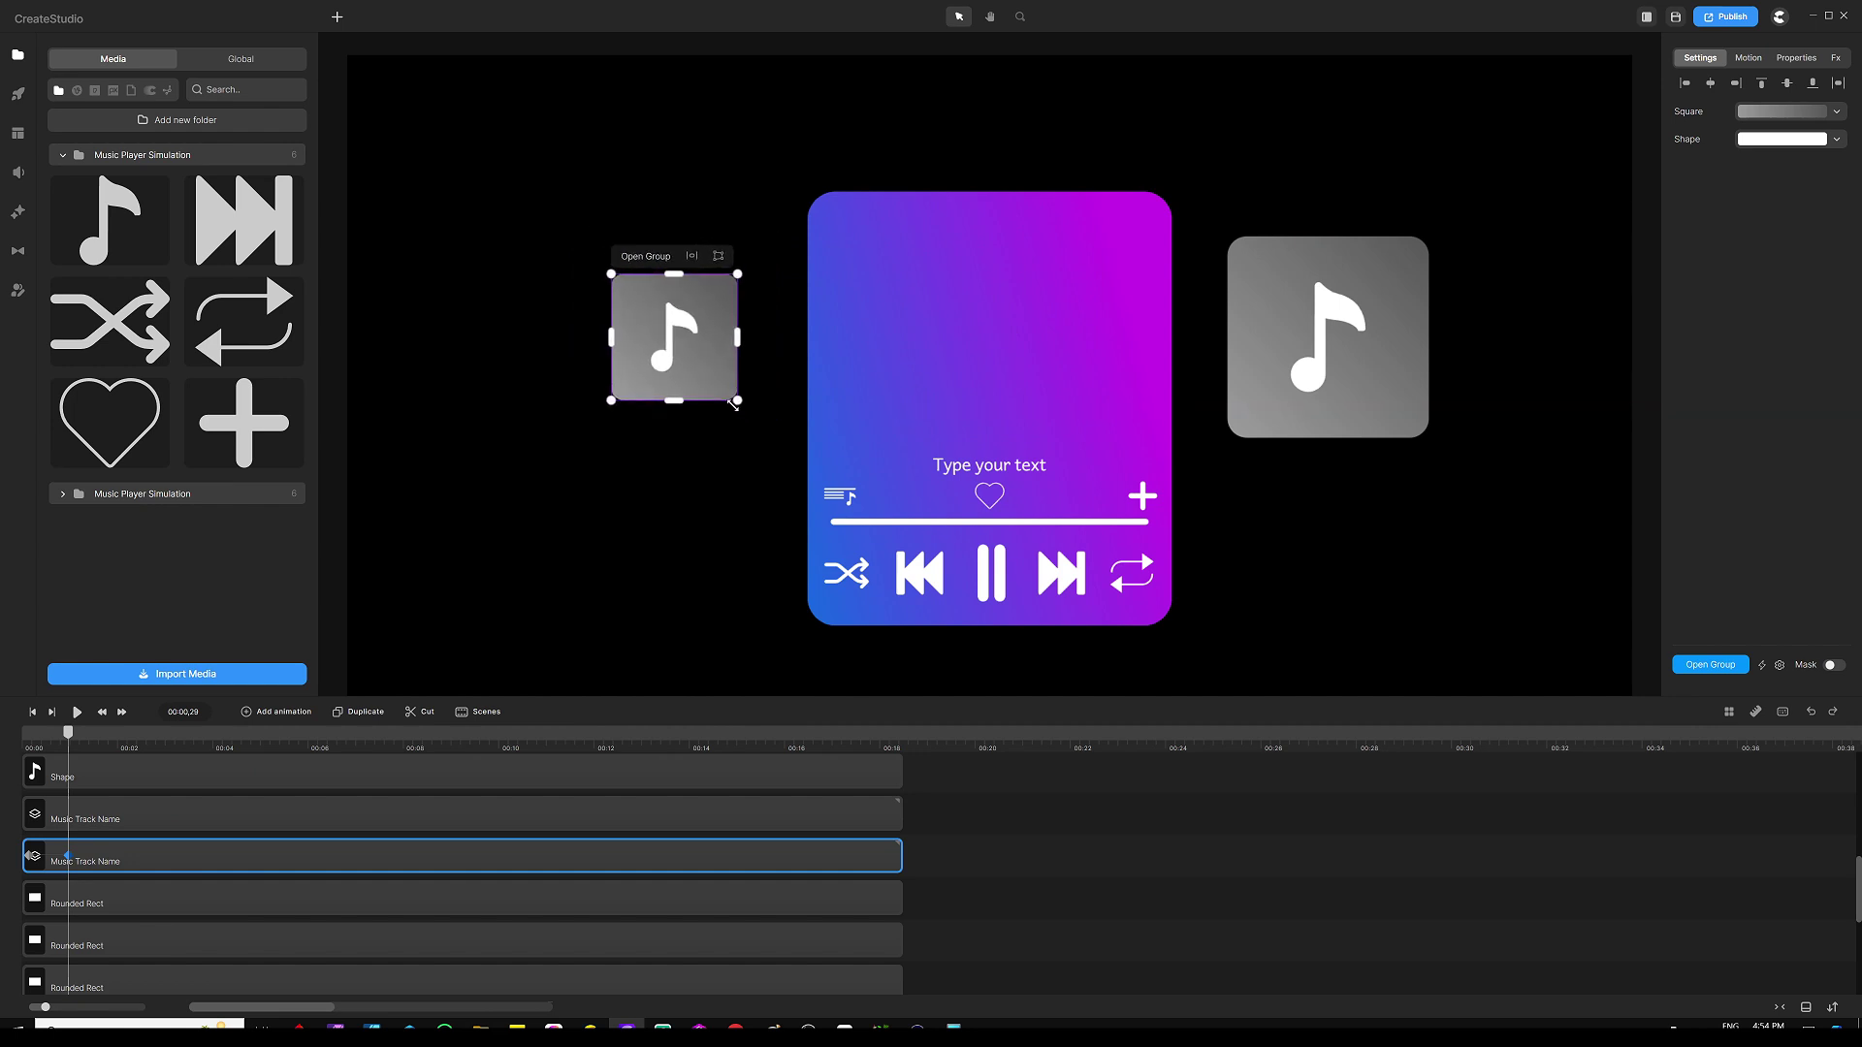
drag(662, 351, 715, 343)
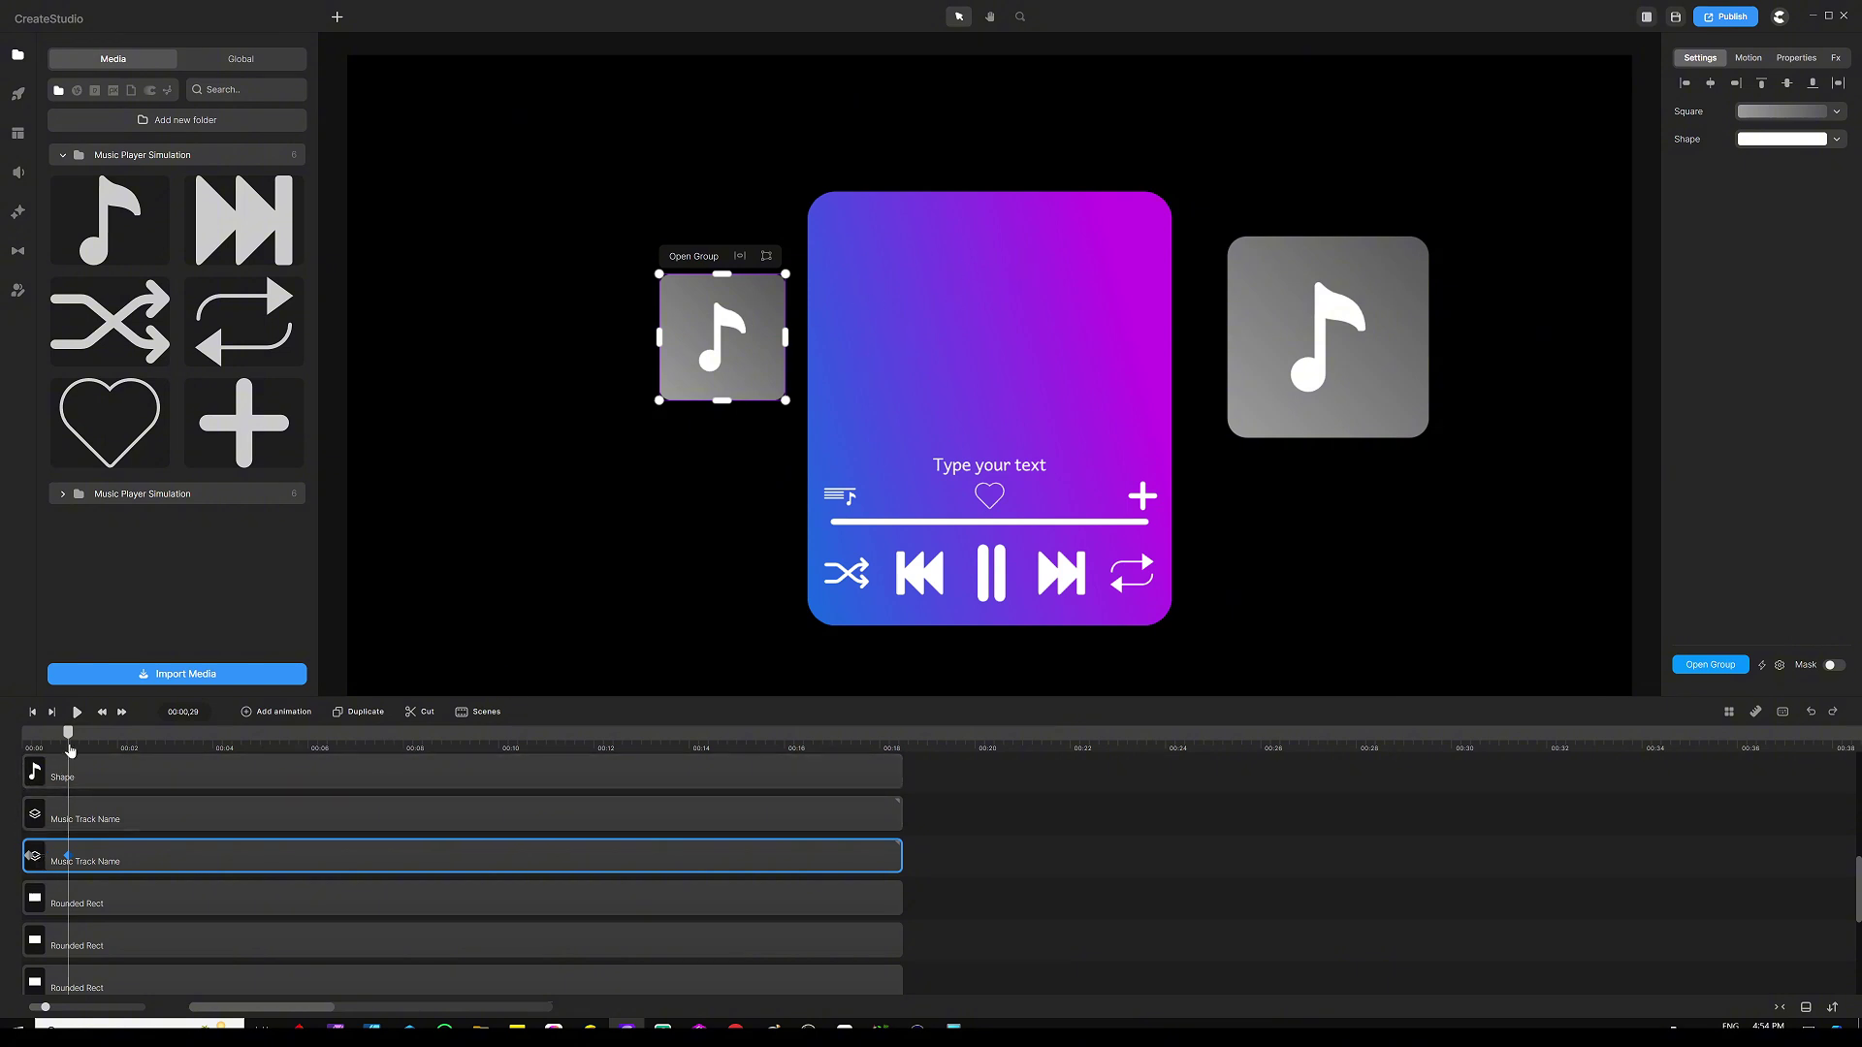
drag(71, 739, 32, 743)
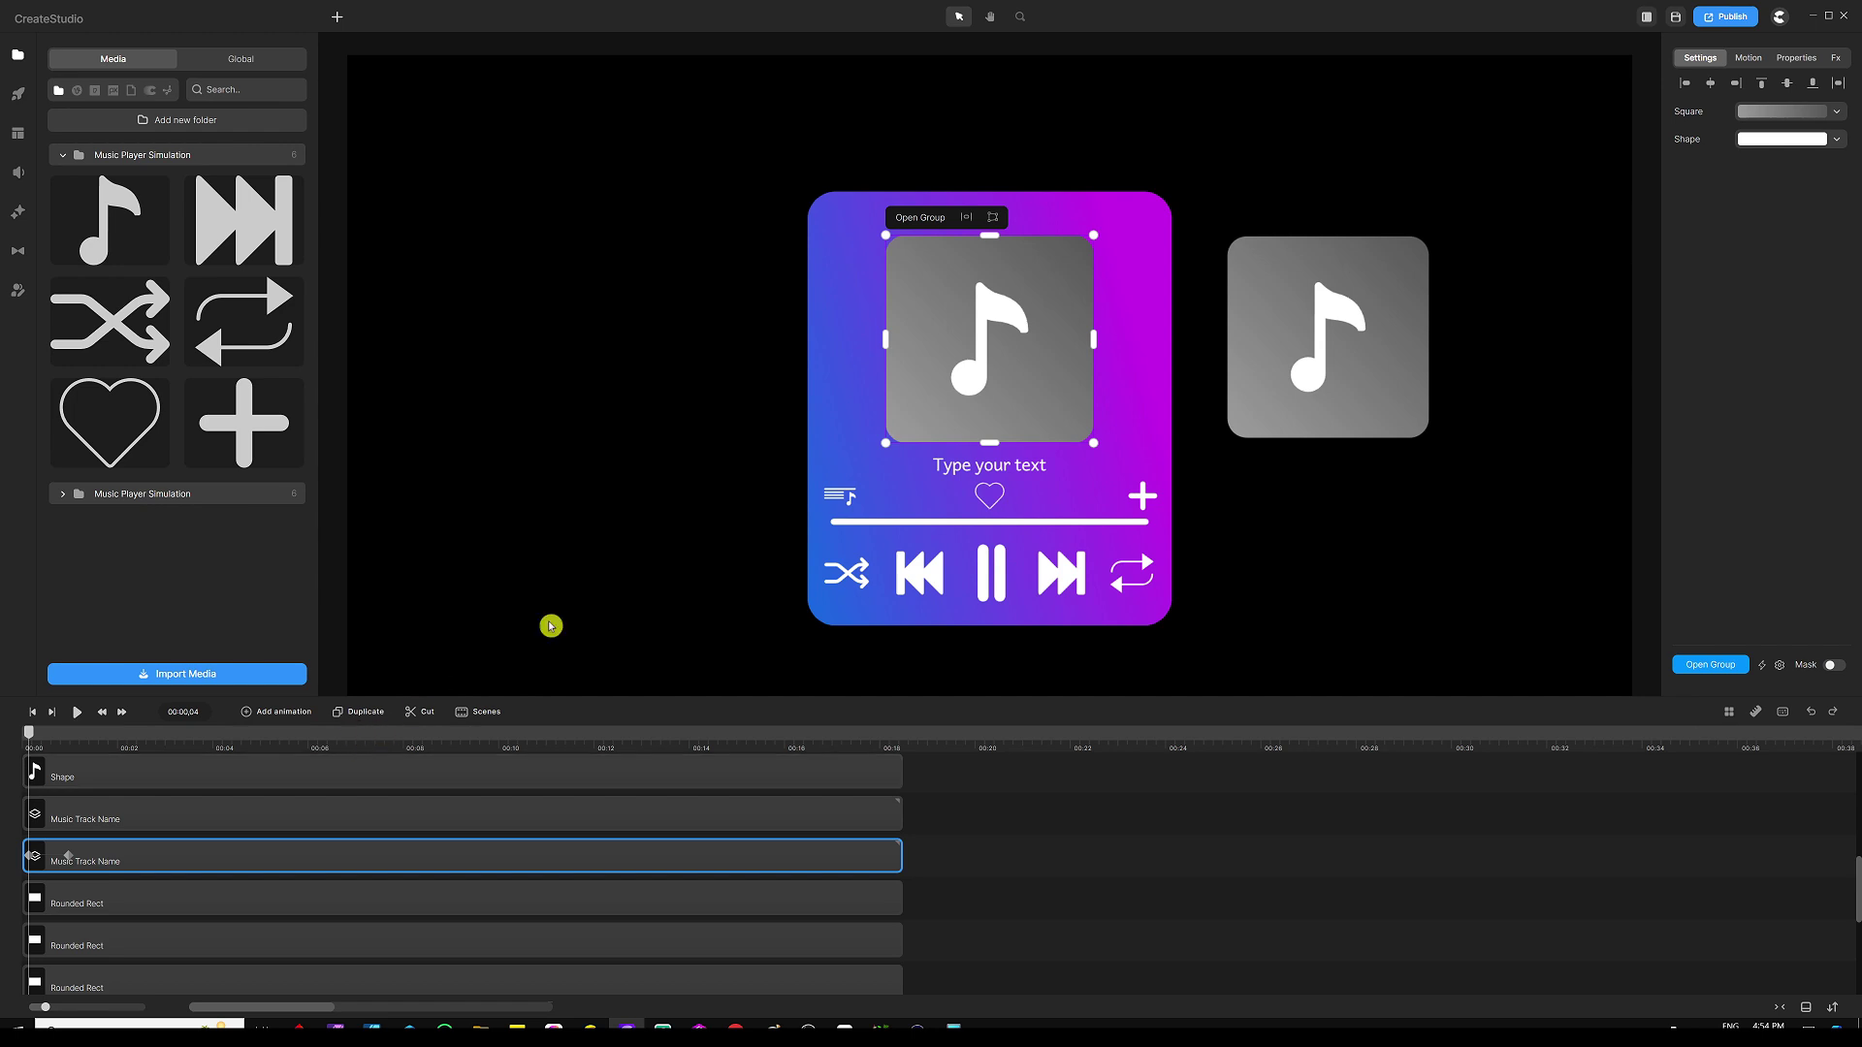
Step: Add Position and Scale animation starting at 00:00,04 to the duplicate cover right of the card
click(1322, 295)
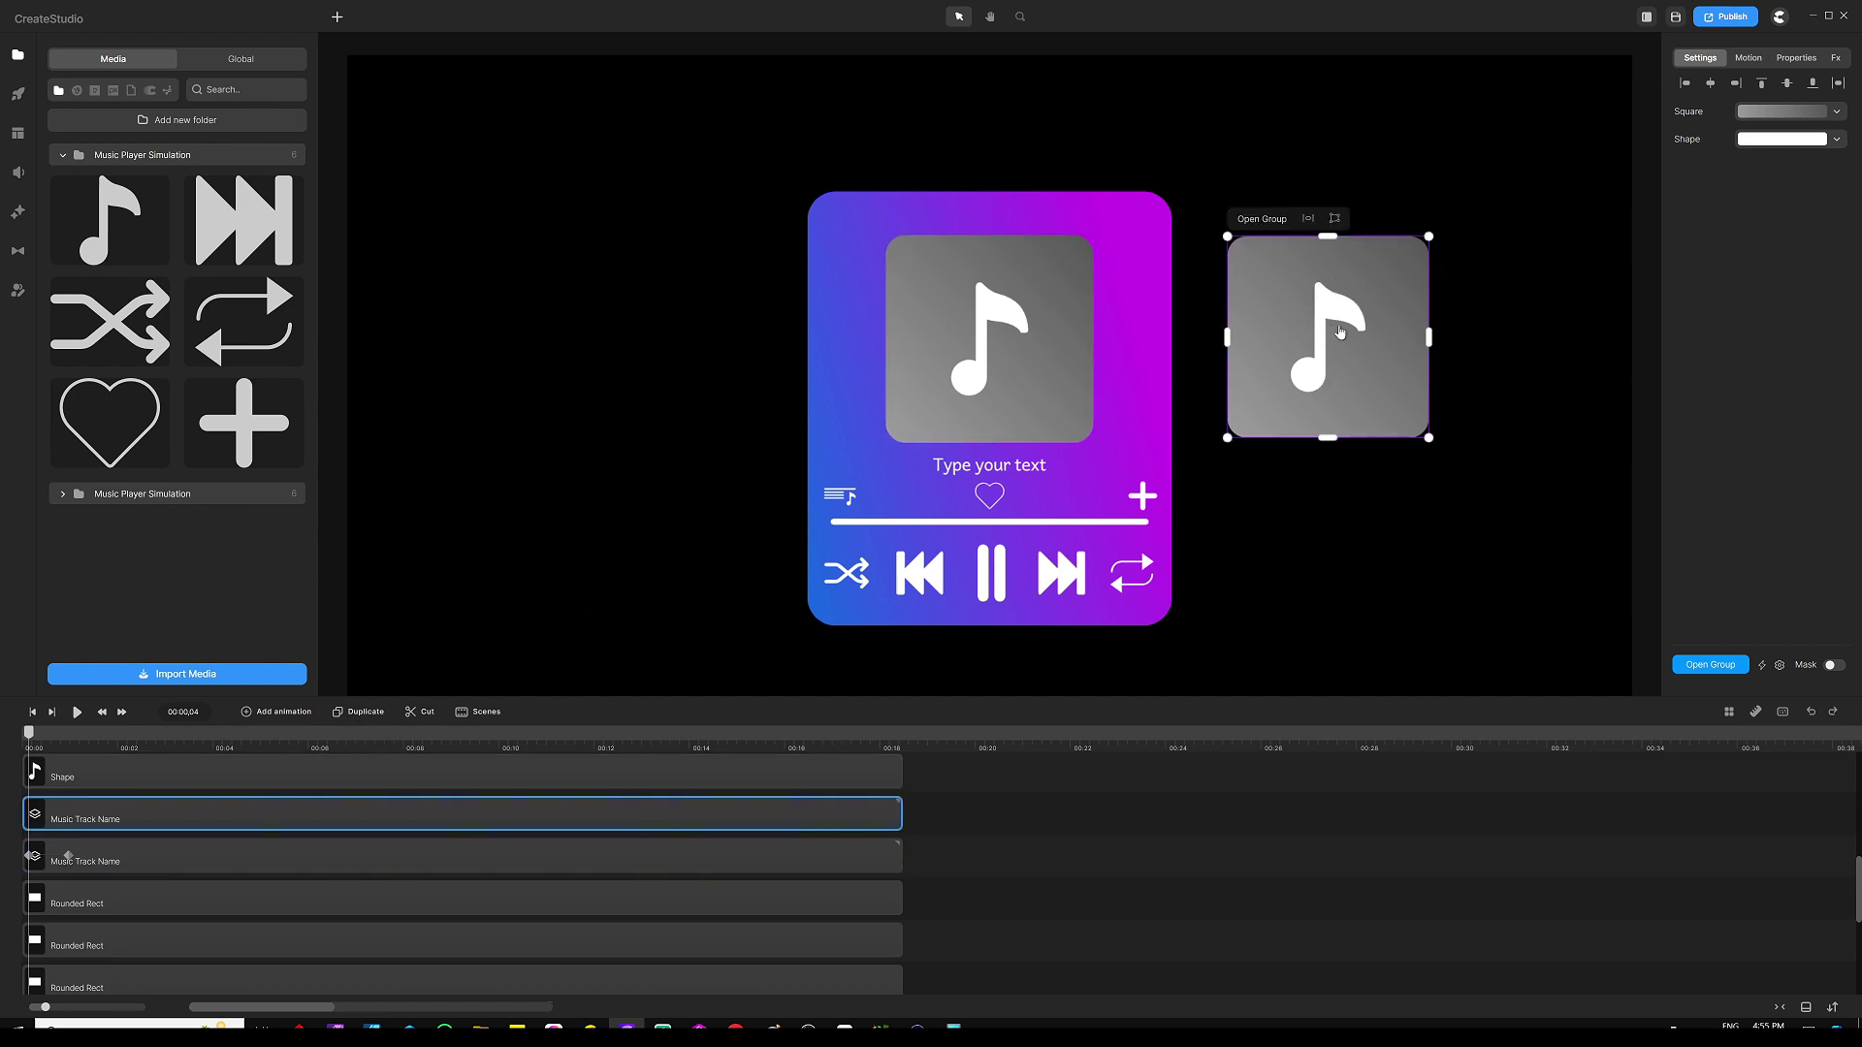
click(274, 714)
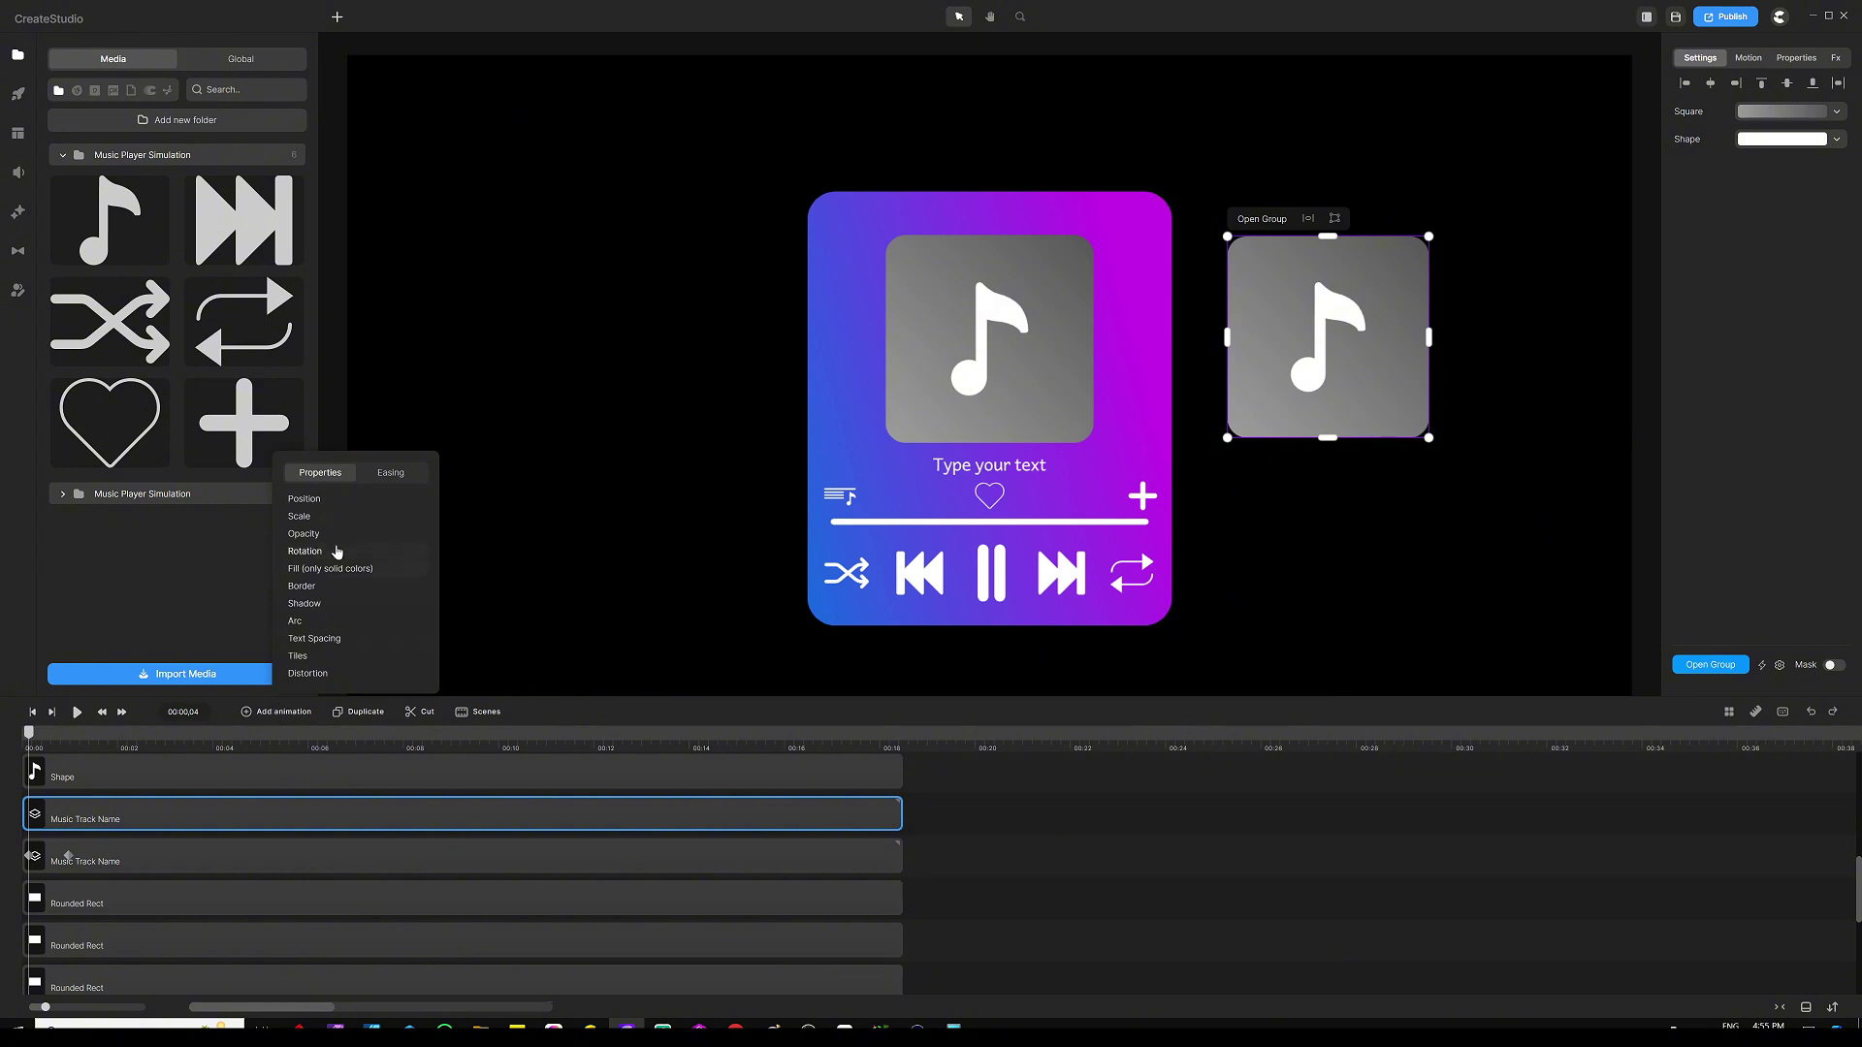
click(335, 517)
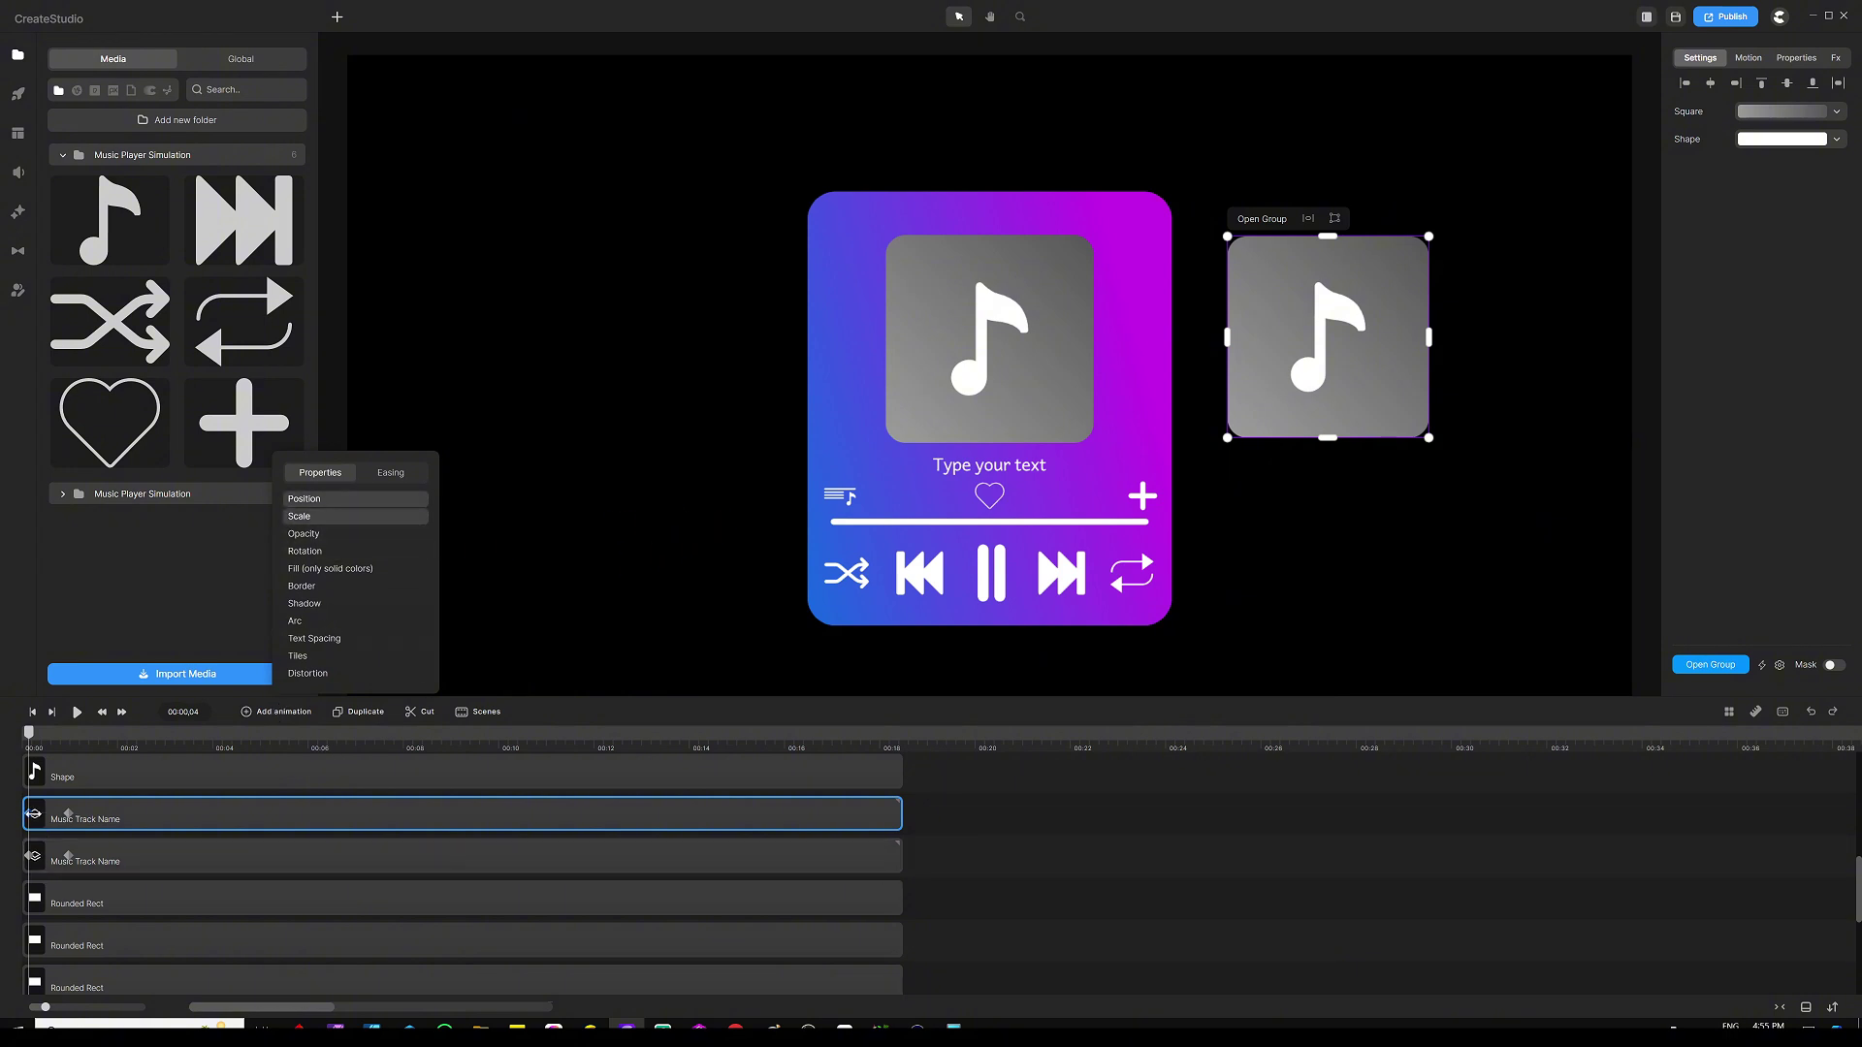
click(65, 816)
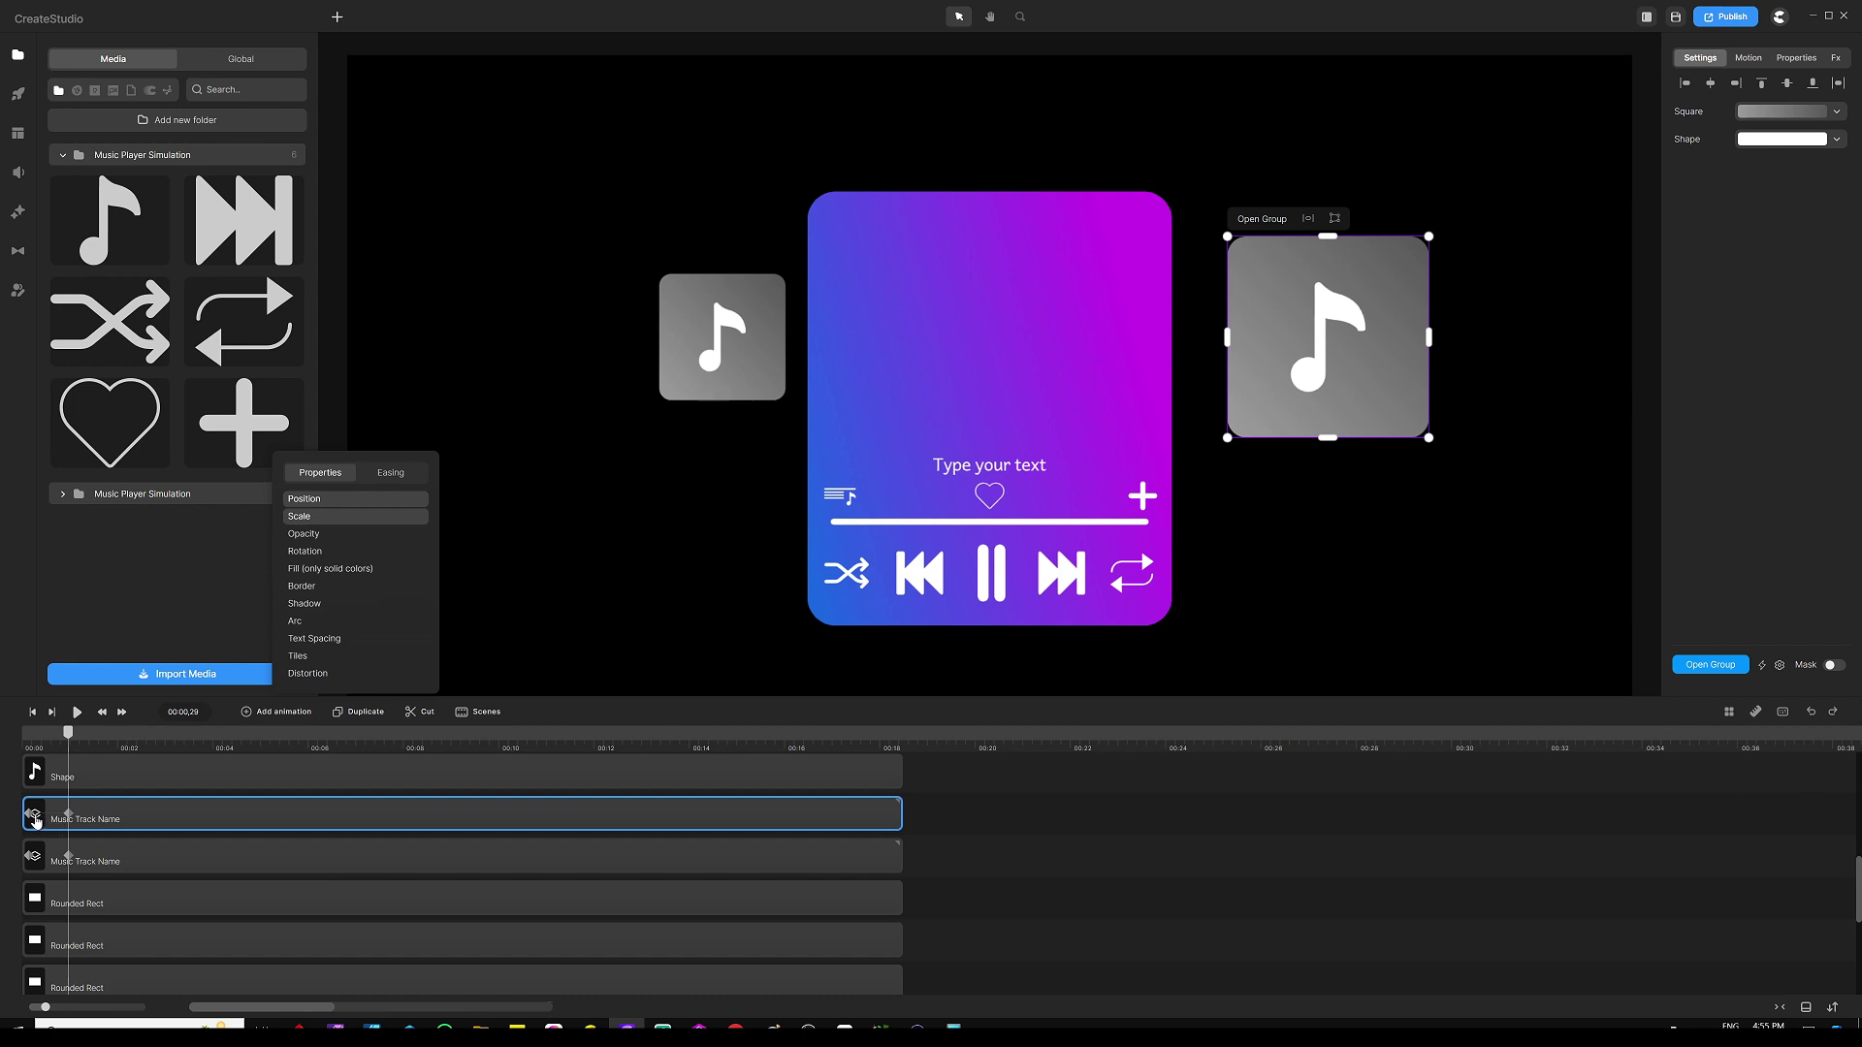
Step: At its first keyframe, shrink the duplicate cover to the small side-cover size and place it near the card's right edge
click(32, 812)
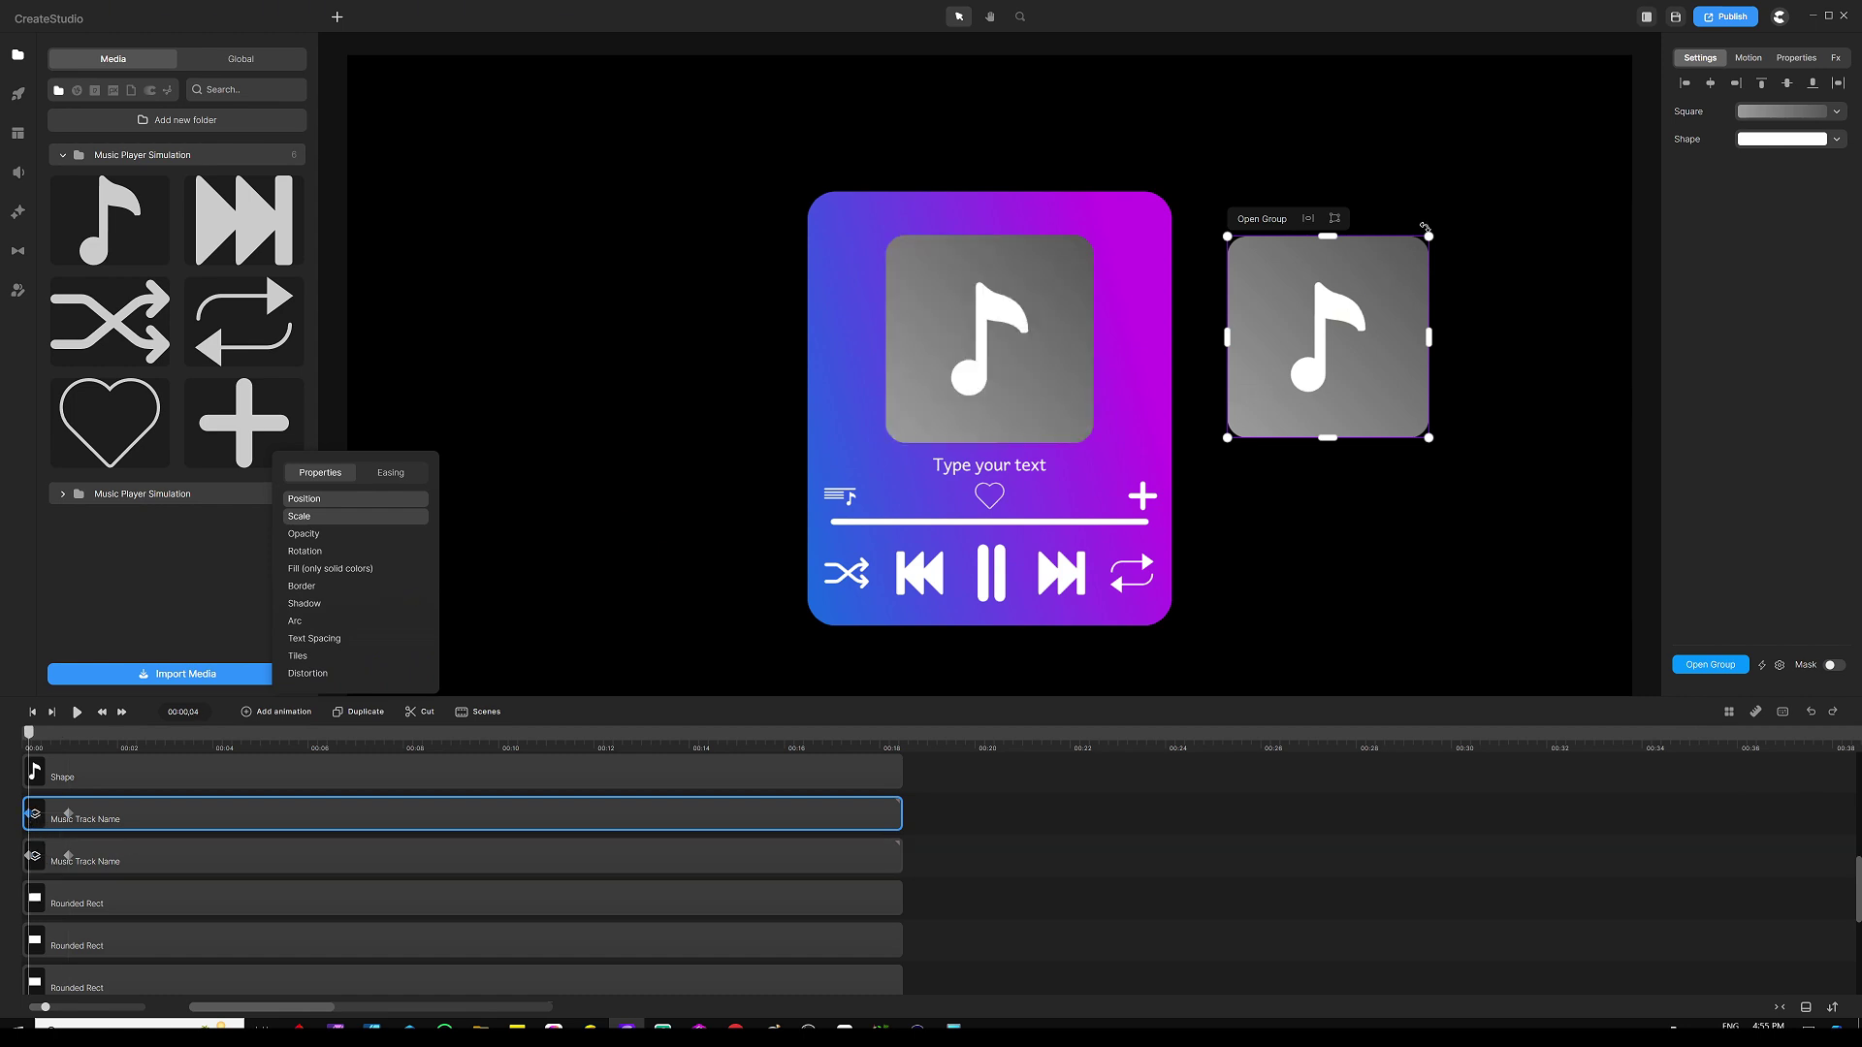
drag(1433, 233, 1391, 274)
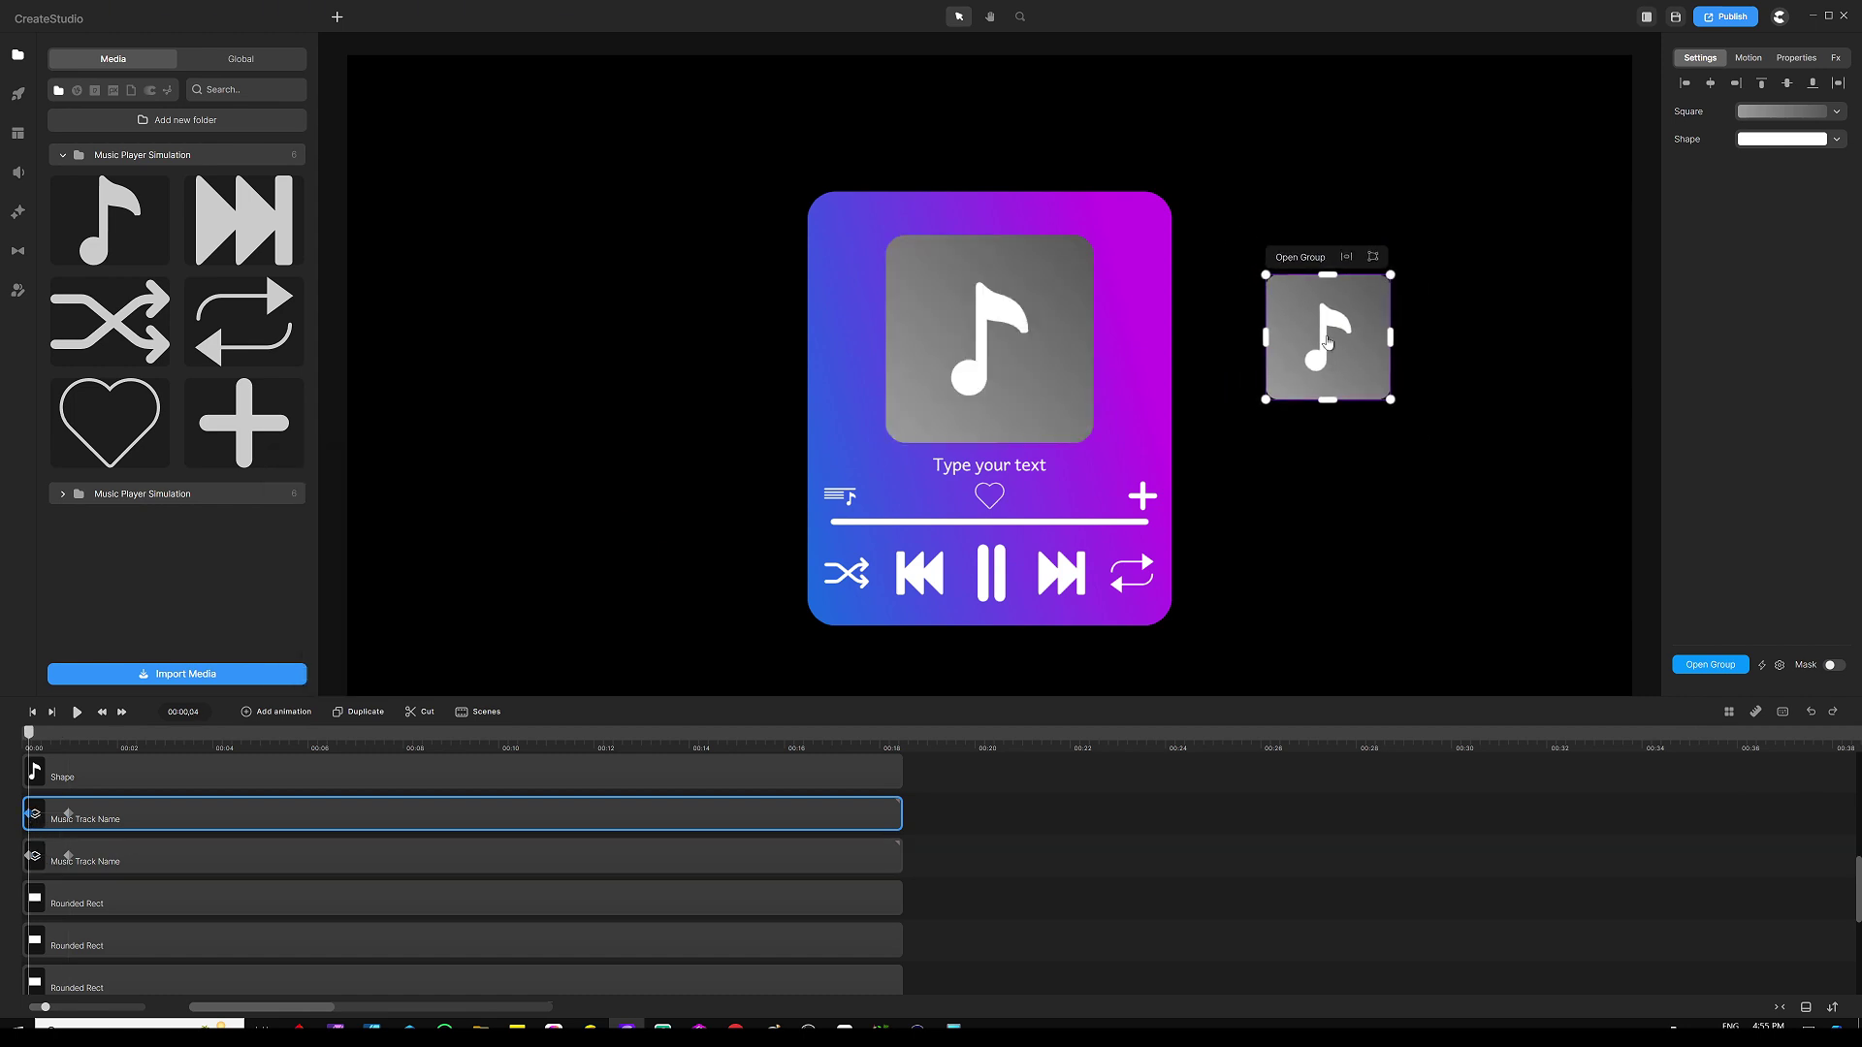
drag(1342, 334, 1264, 324)
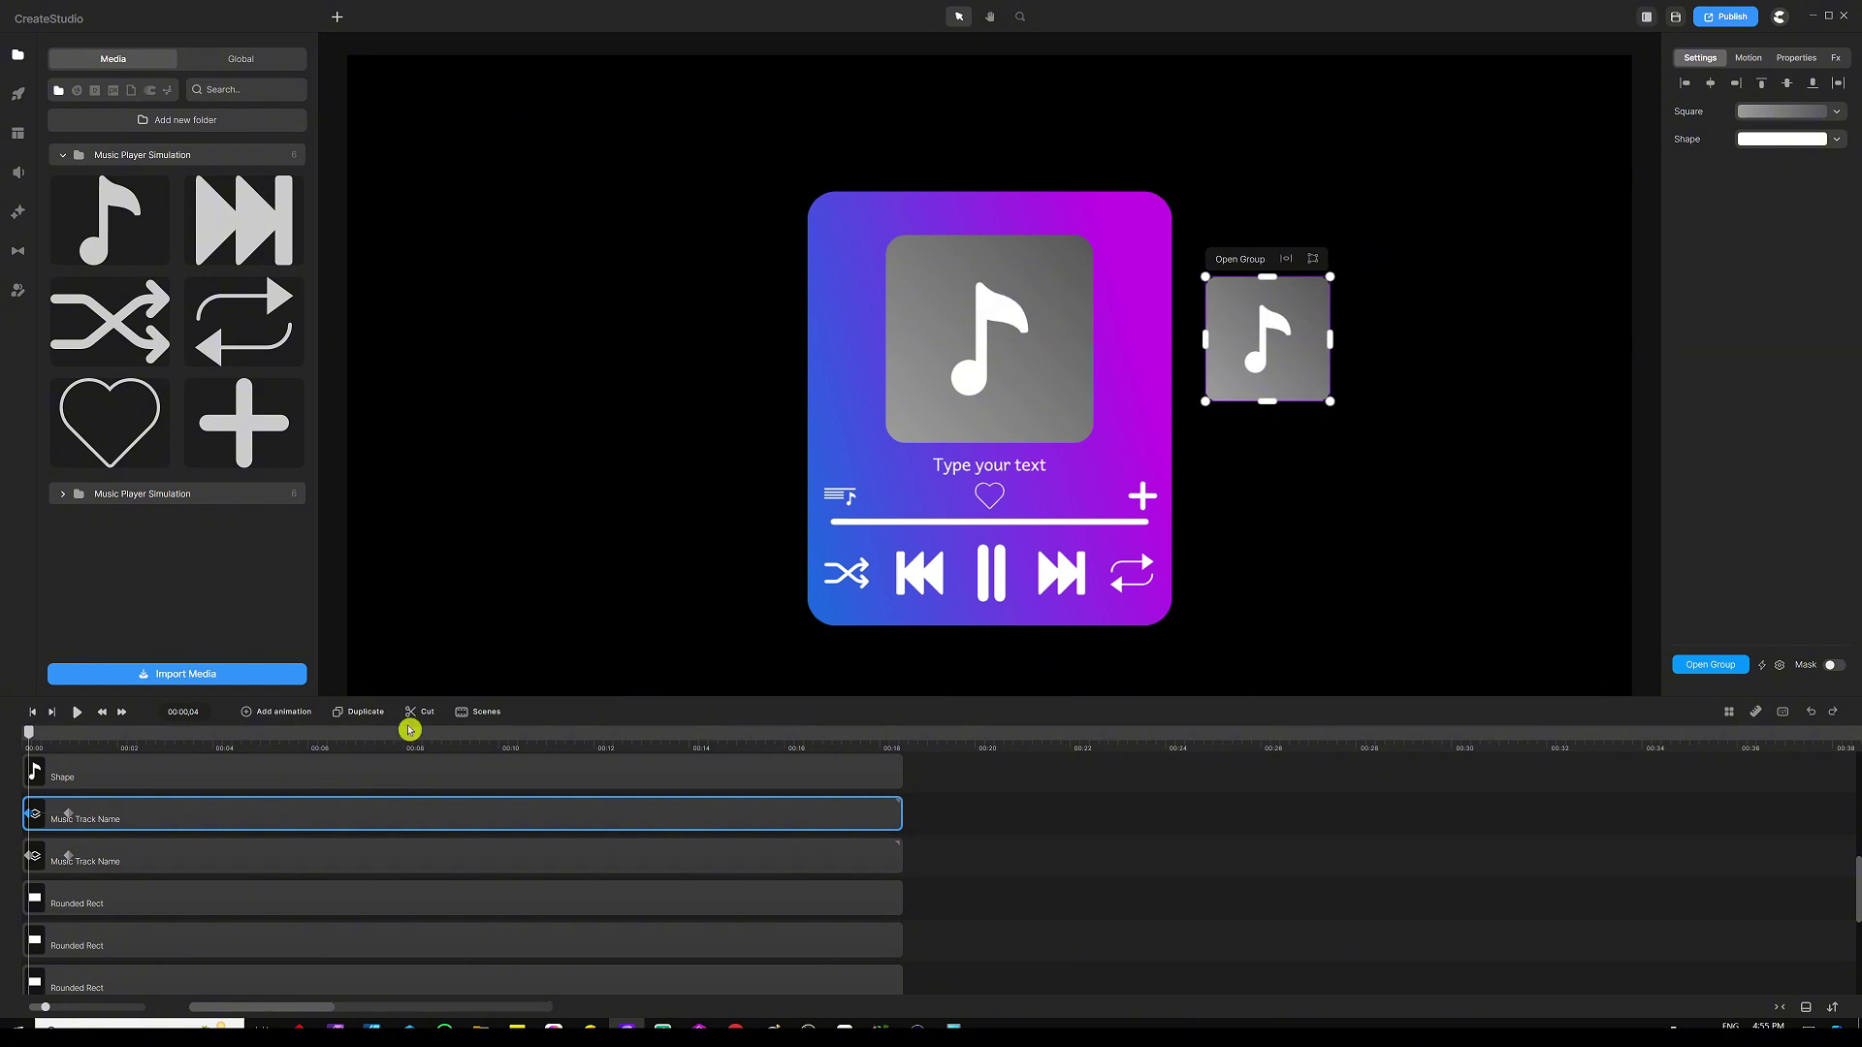
Step: At the 00:00,29 keyframe, move the duplicate cover into the card's cover area, and play back the transition from the start
click(68, 814)
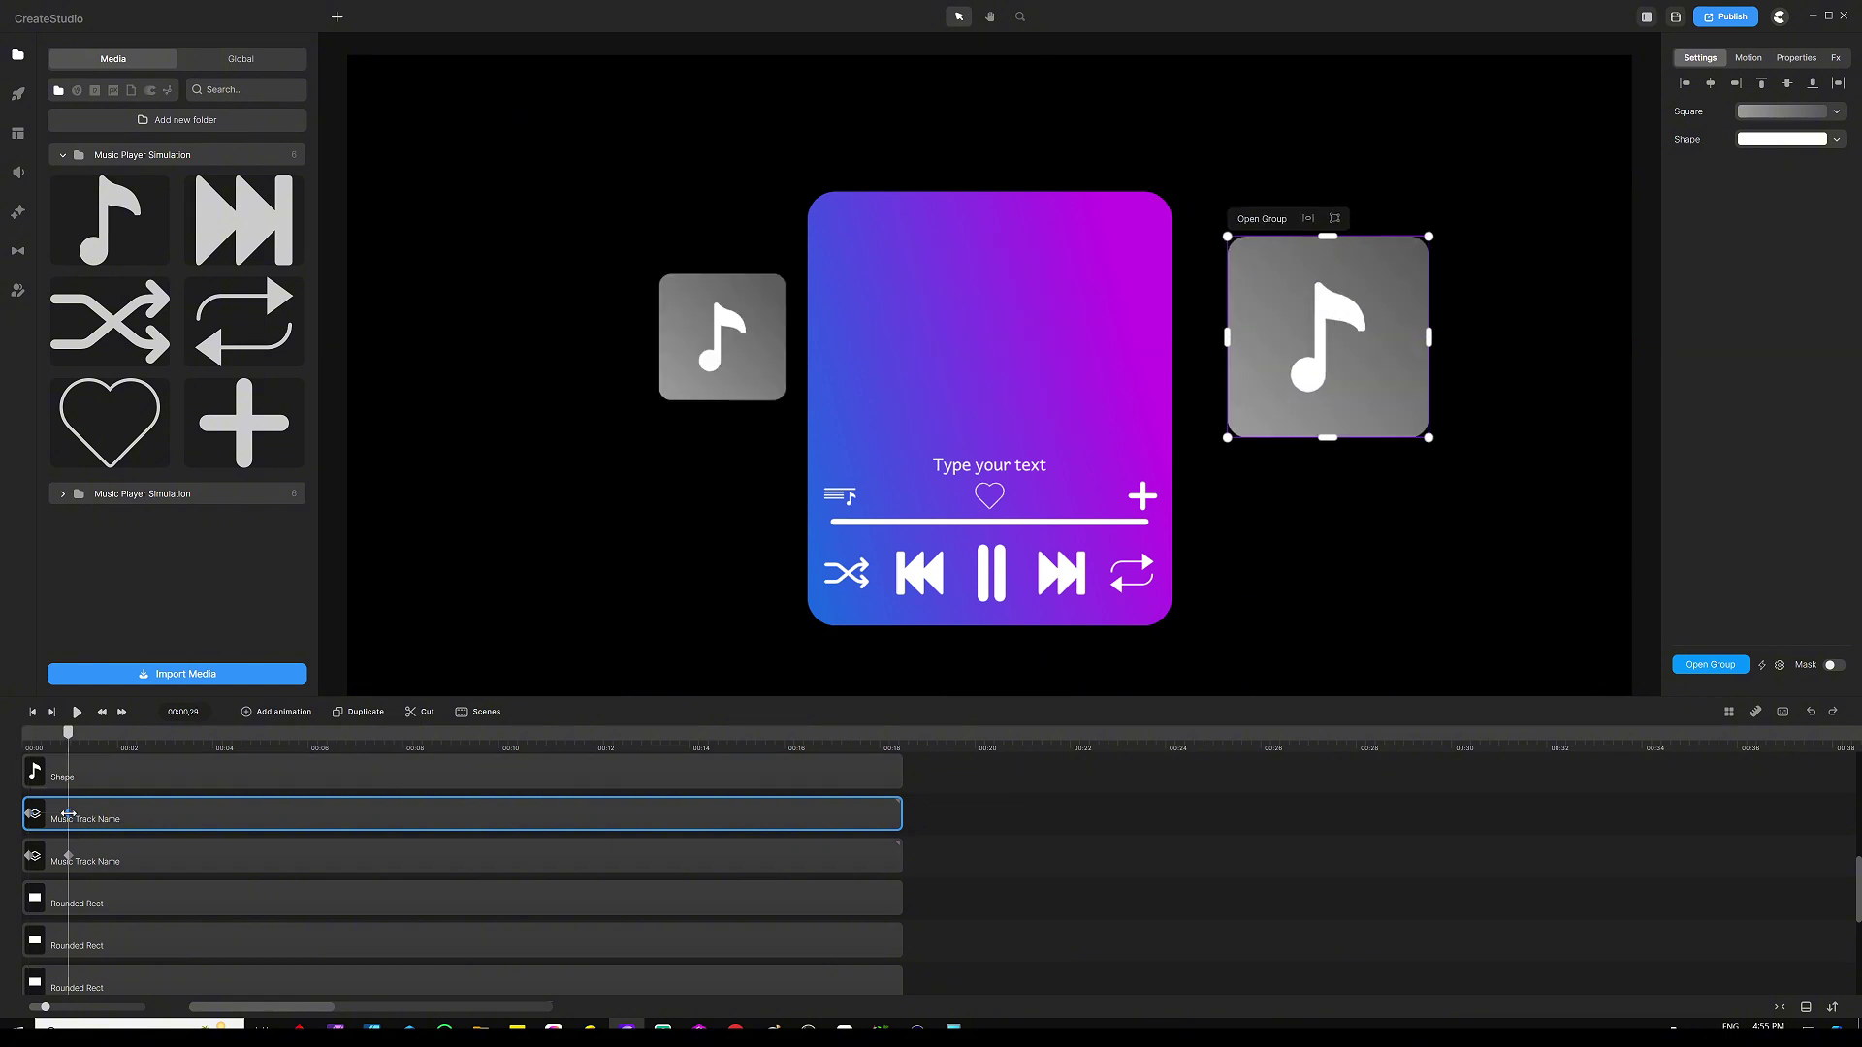
drag(1374, 320, 1029, 328)
drag(68, 732, 4, 747)
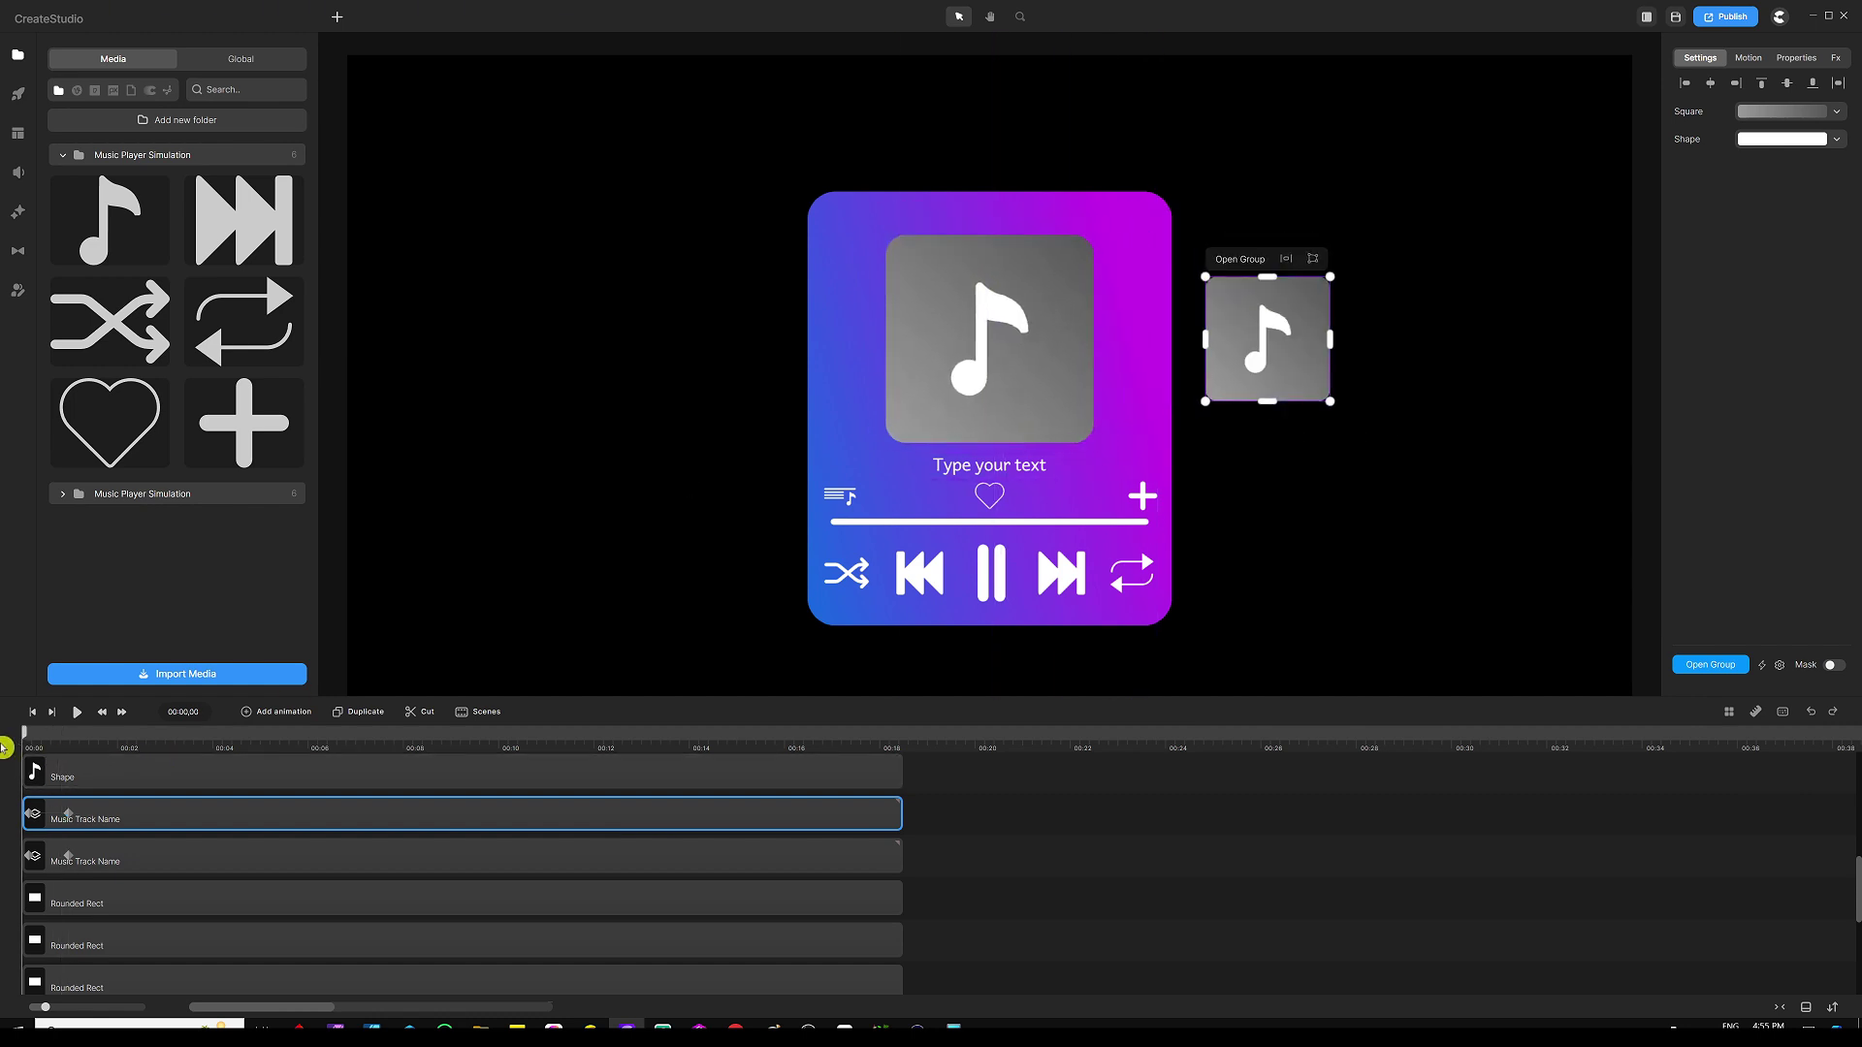
click(78, 712)
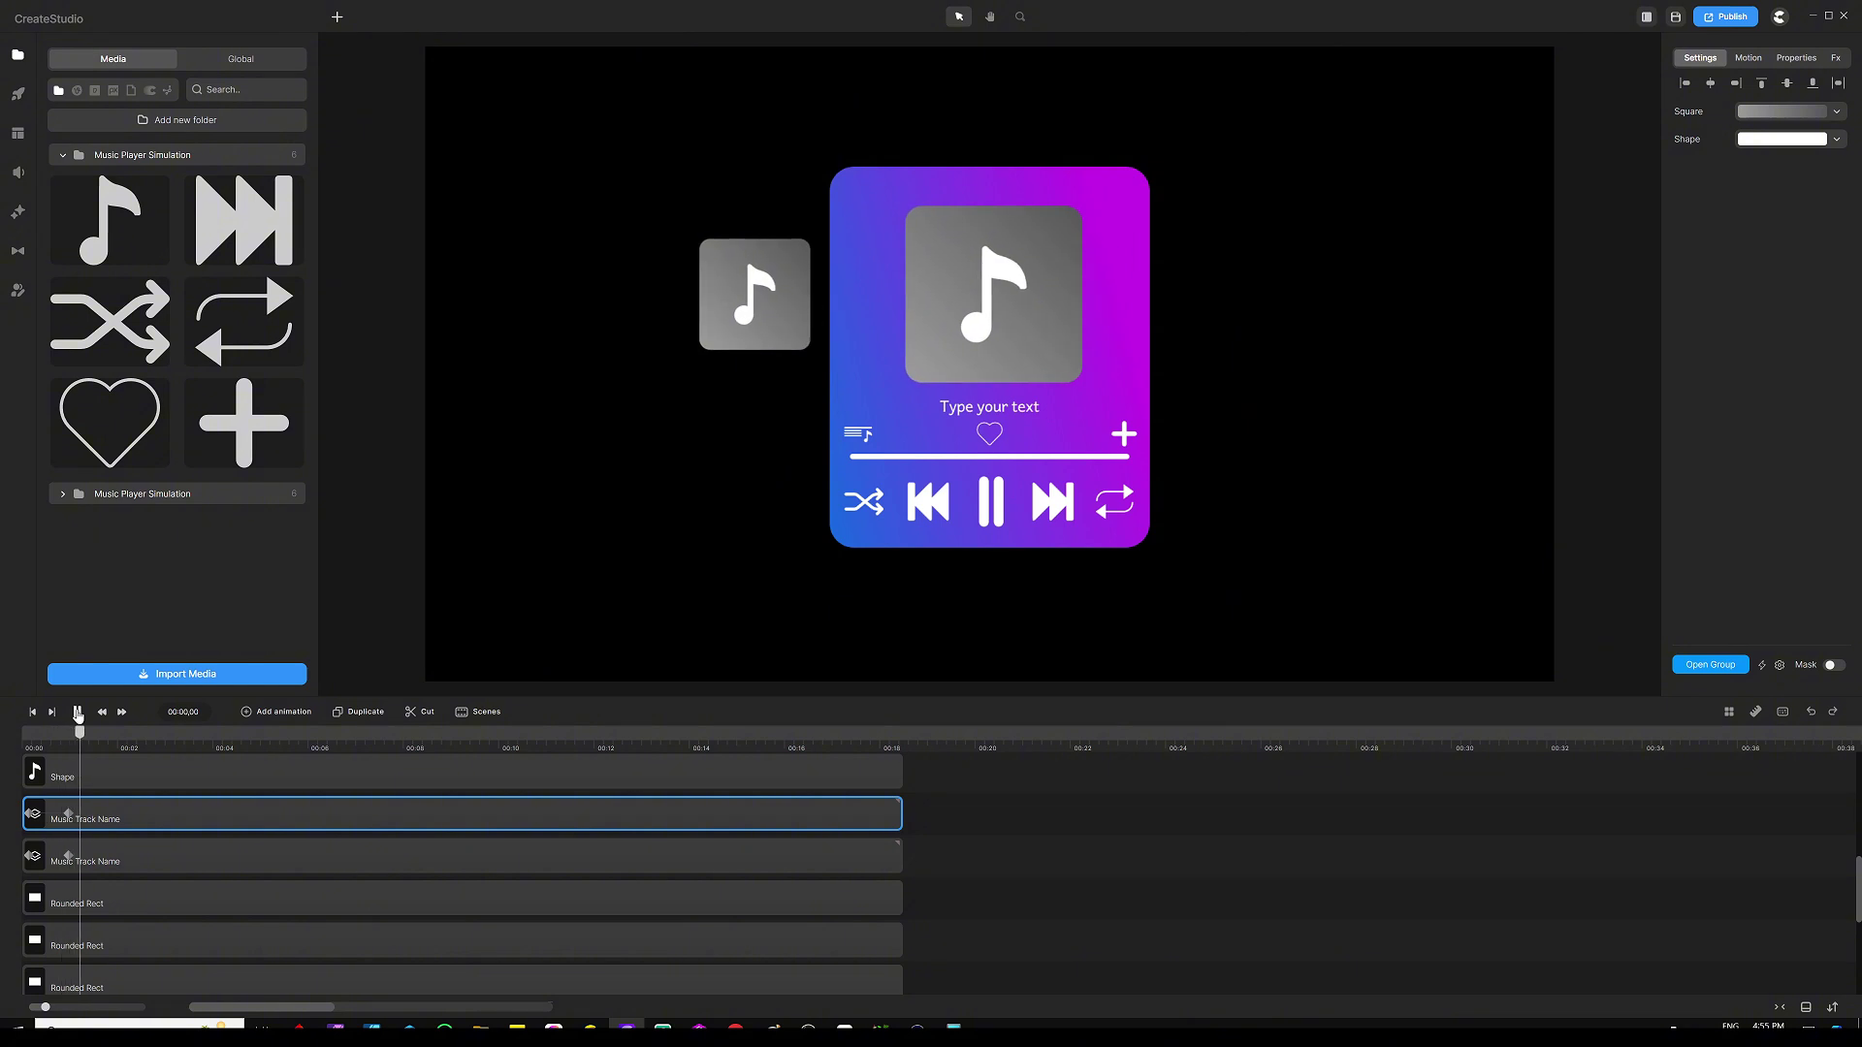
click(78, 712)
click(85, 737)
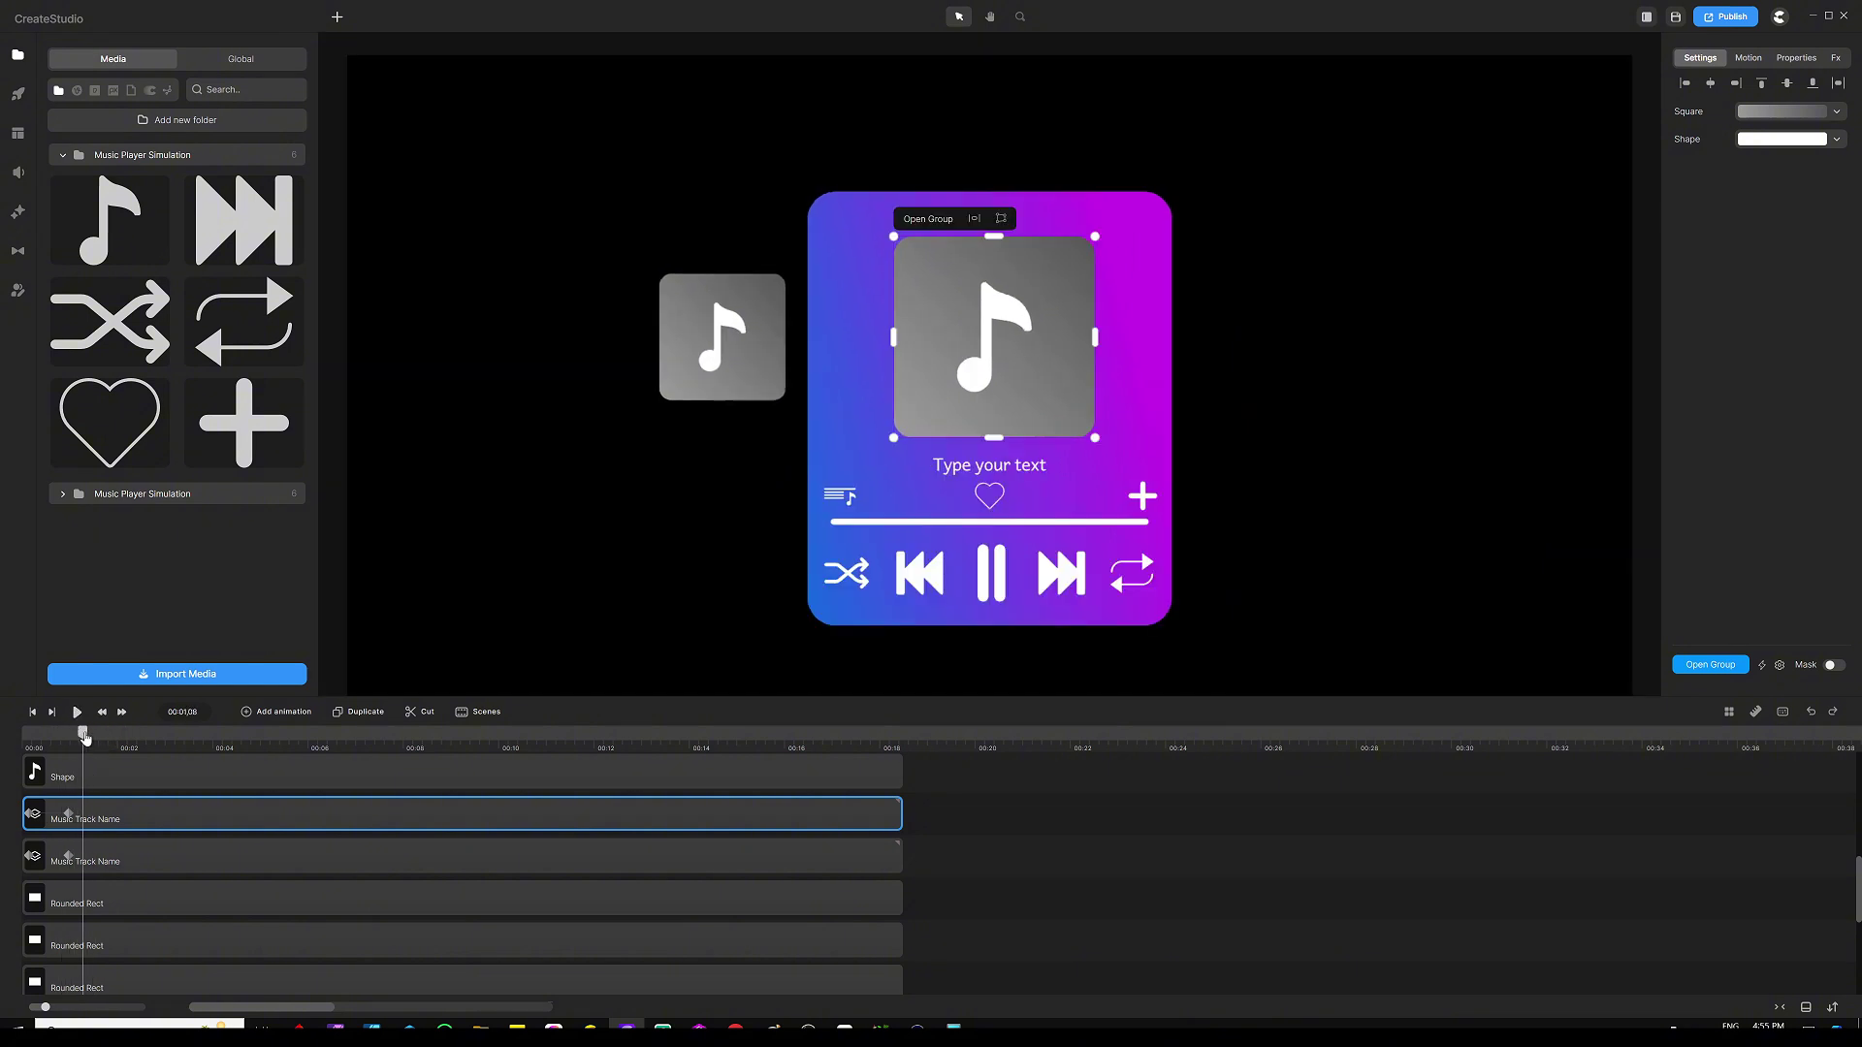
Step: Add a second Position and Scale animation to the duplicate cover, starting at 00:02,06
drag(84, 737, 108, 735)
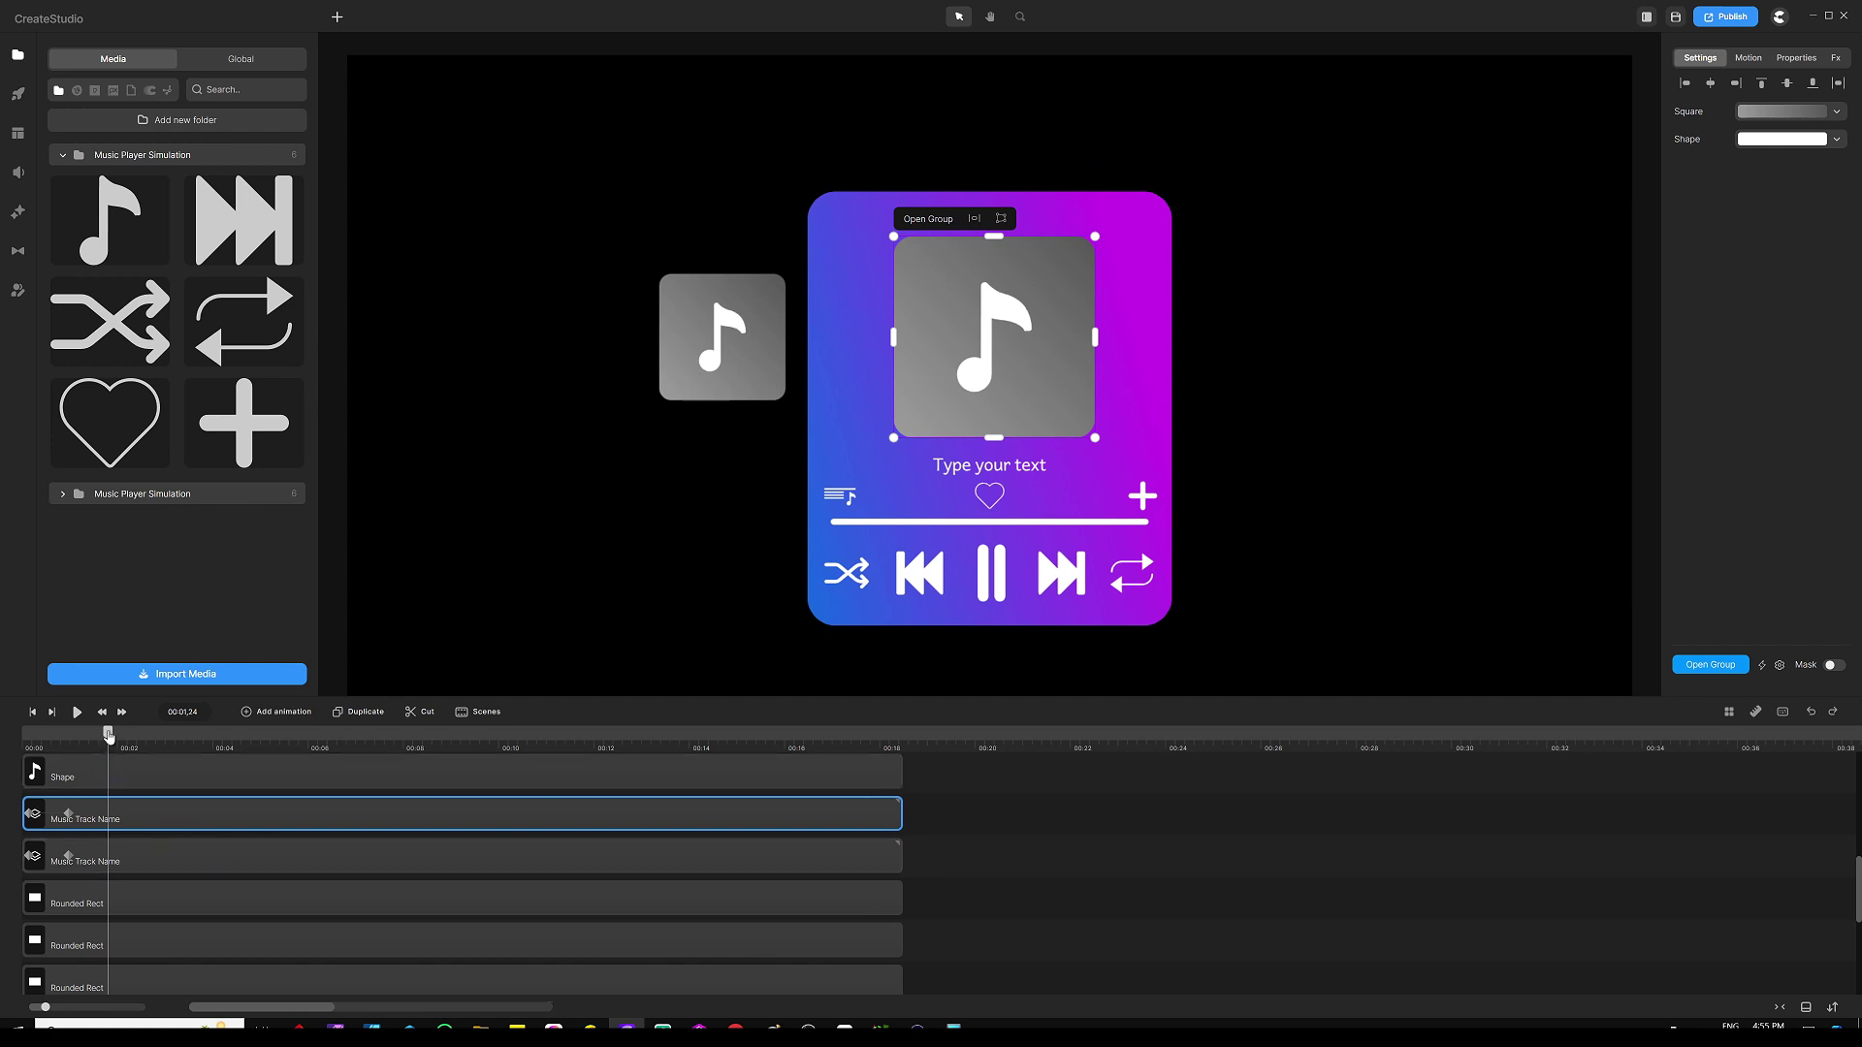
drag(107, 735, 126, 735)
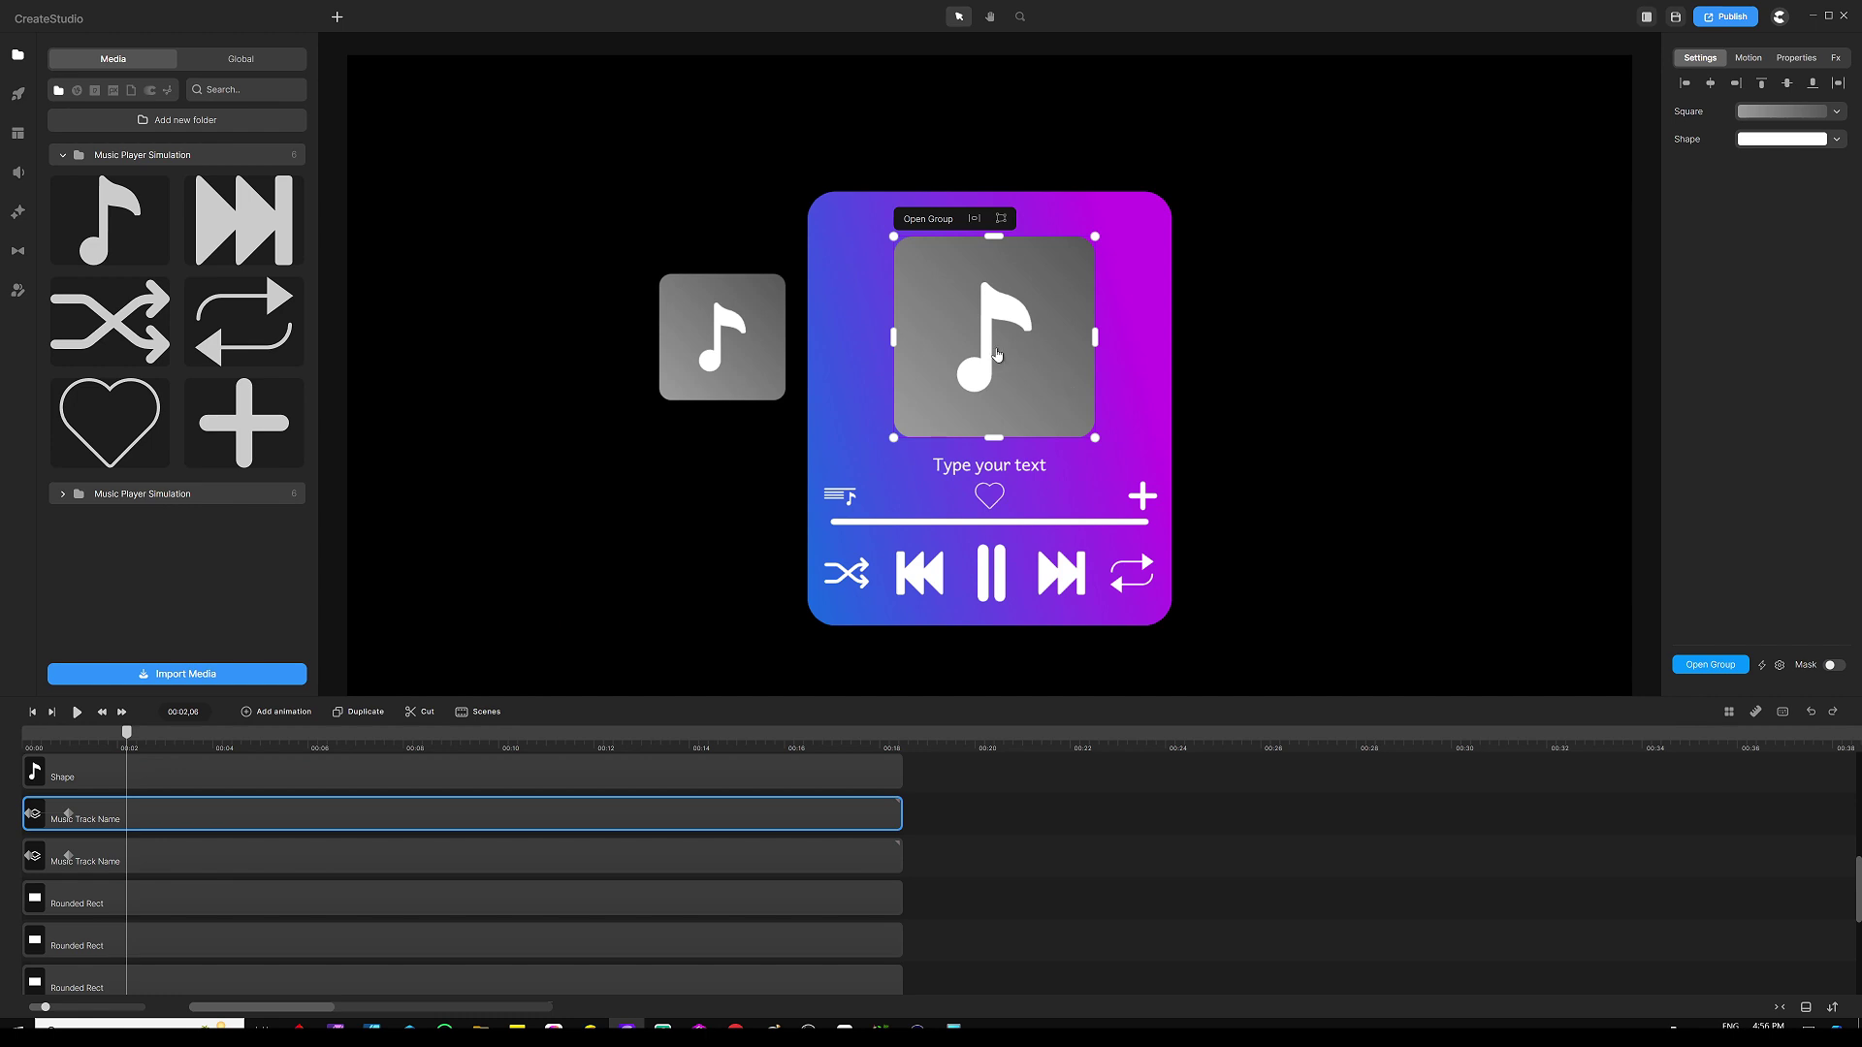
click(282, 714)
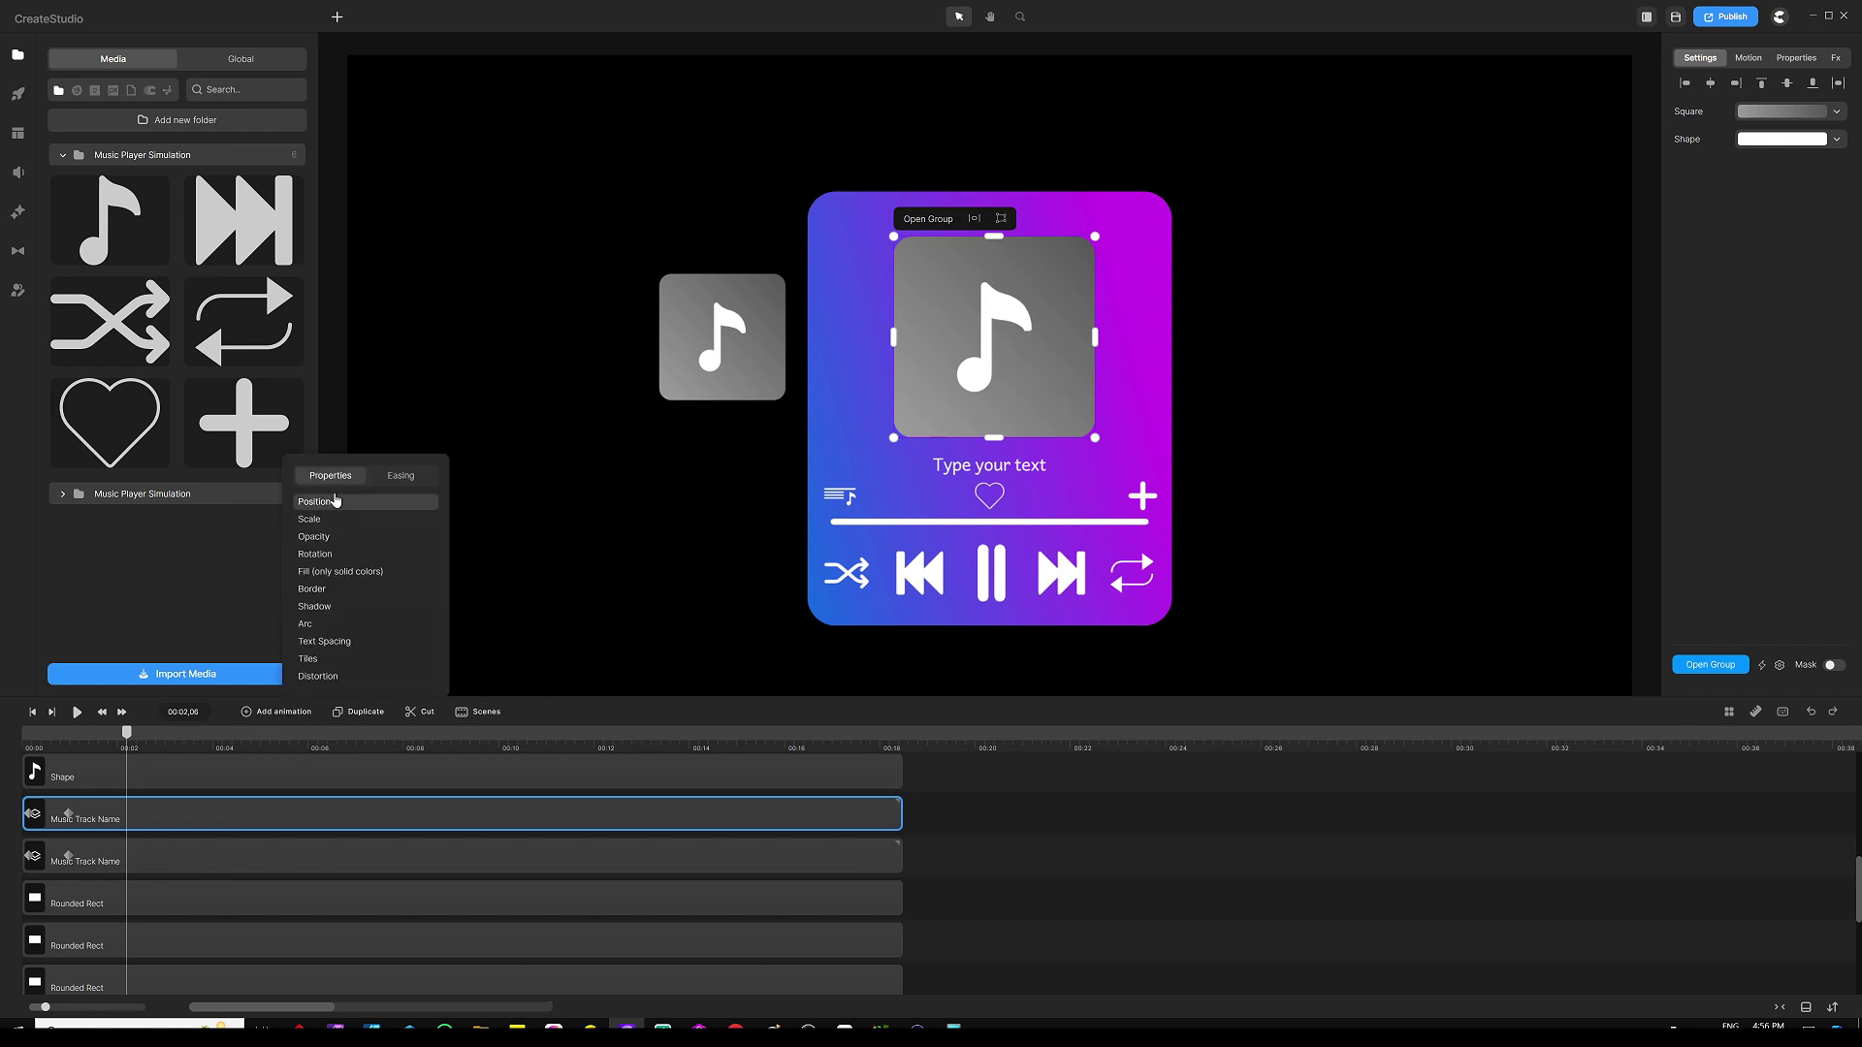
click(335, 501)
click(351, 521)
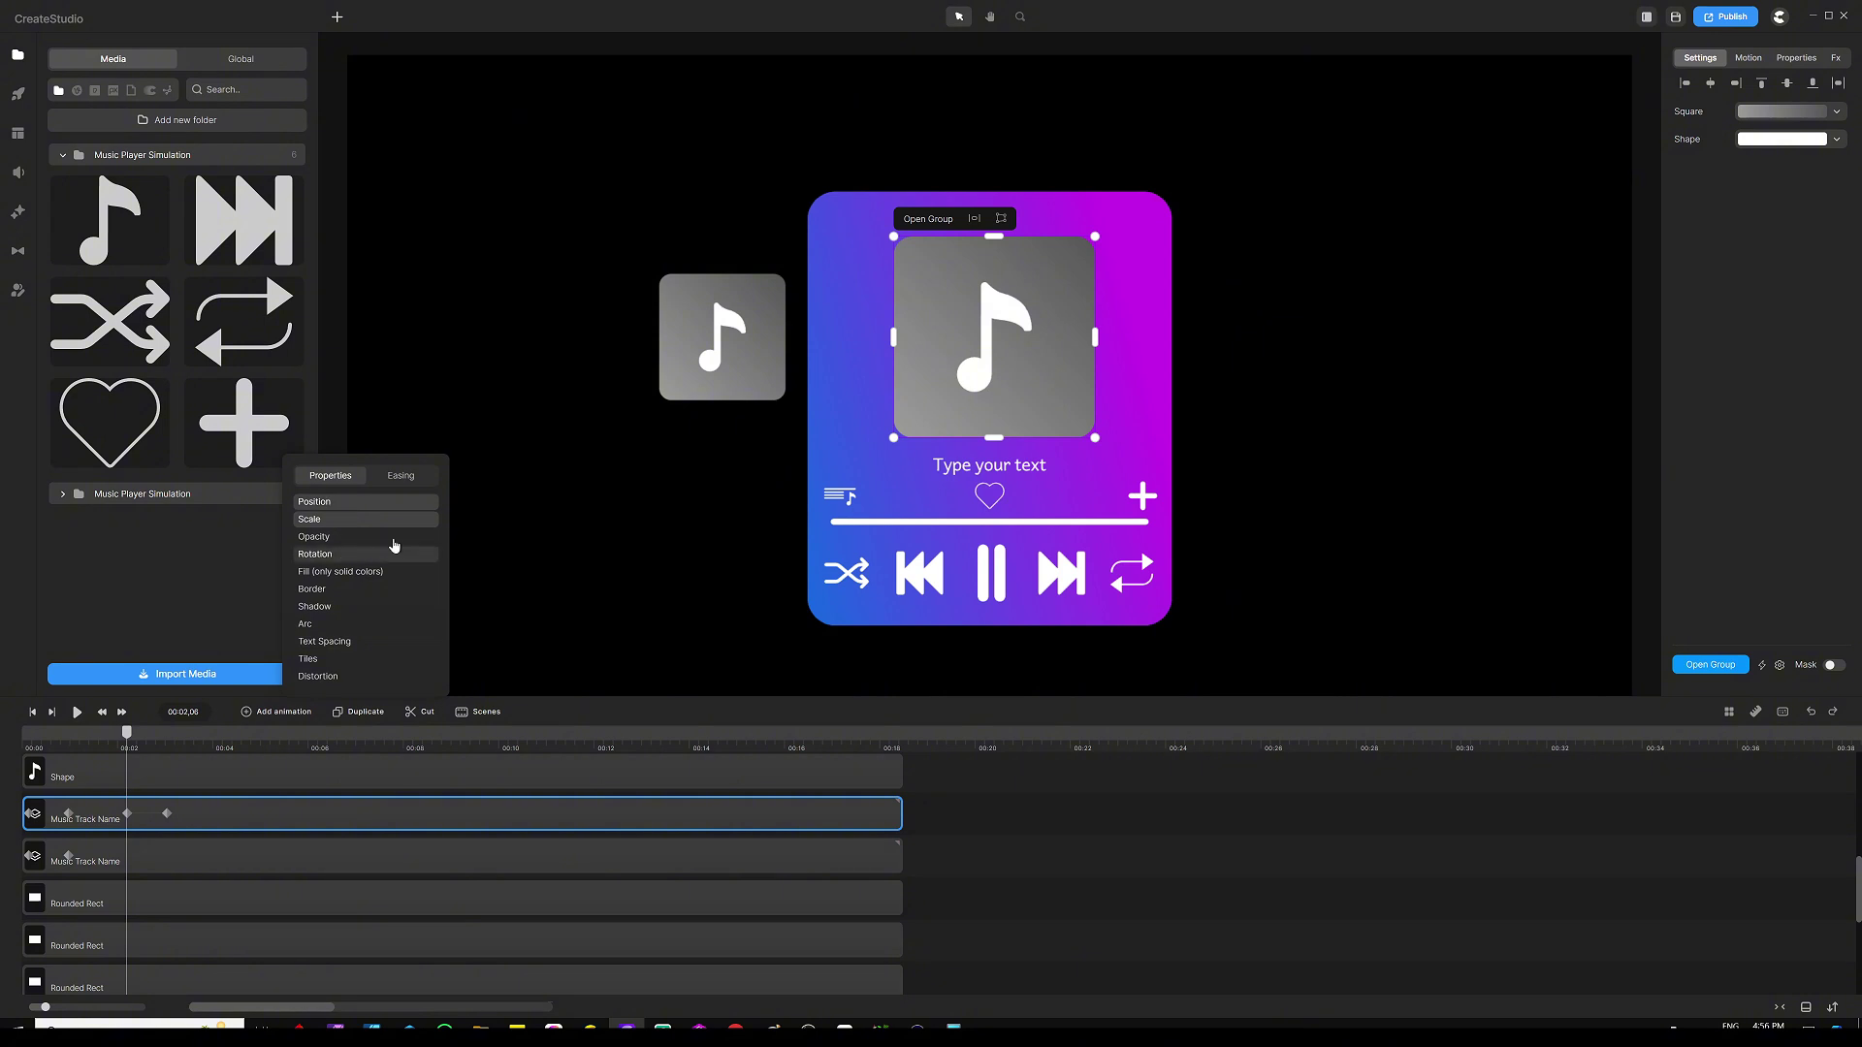
click(960, 855)
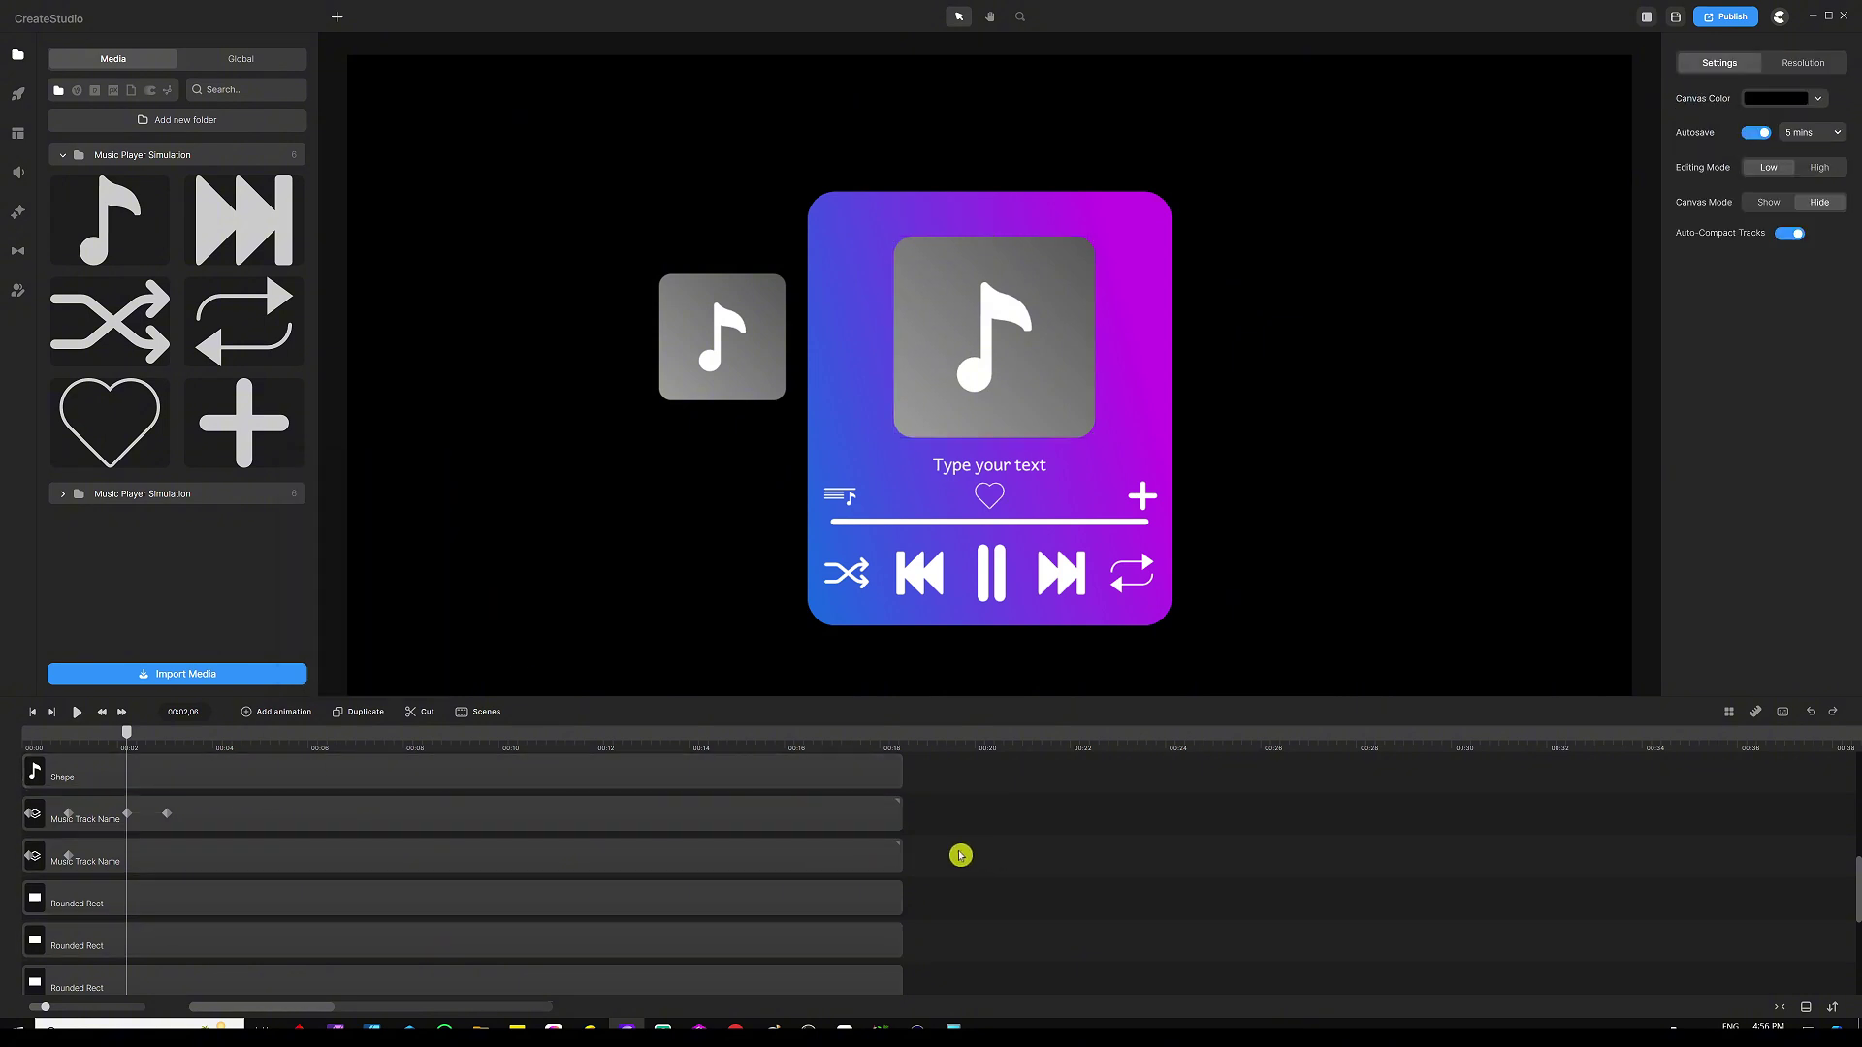
Step: At the 00:03,01 keyframe, move the duplicate cover left of the card at the small side-cover size, and play back the animation
click(207, 824)
click(165, 815)
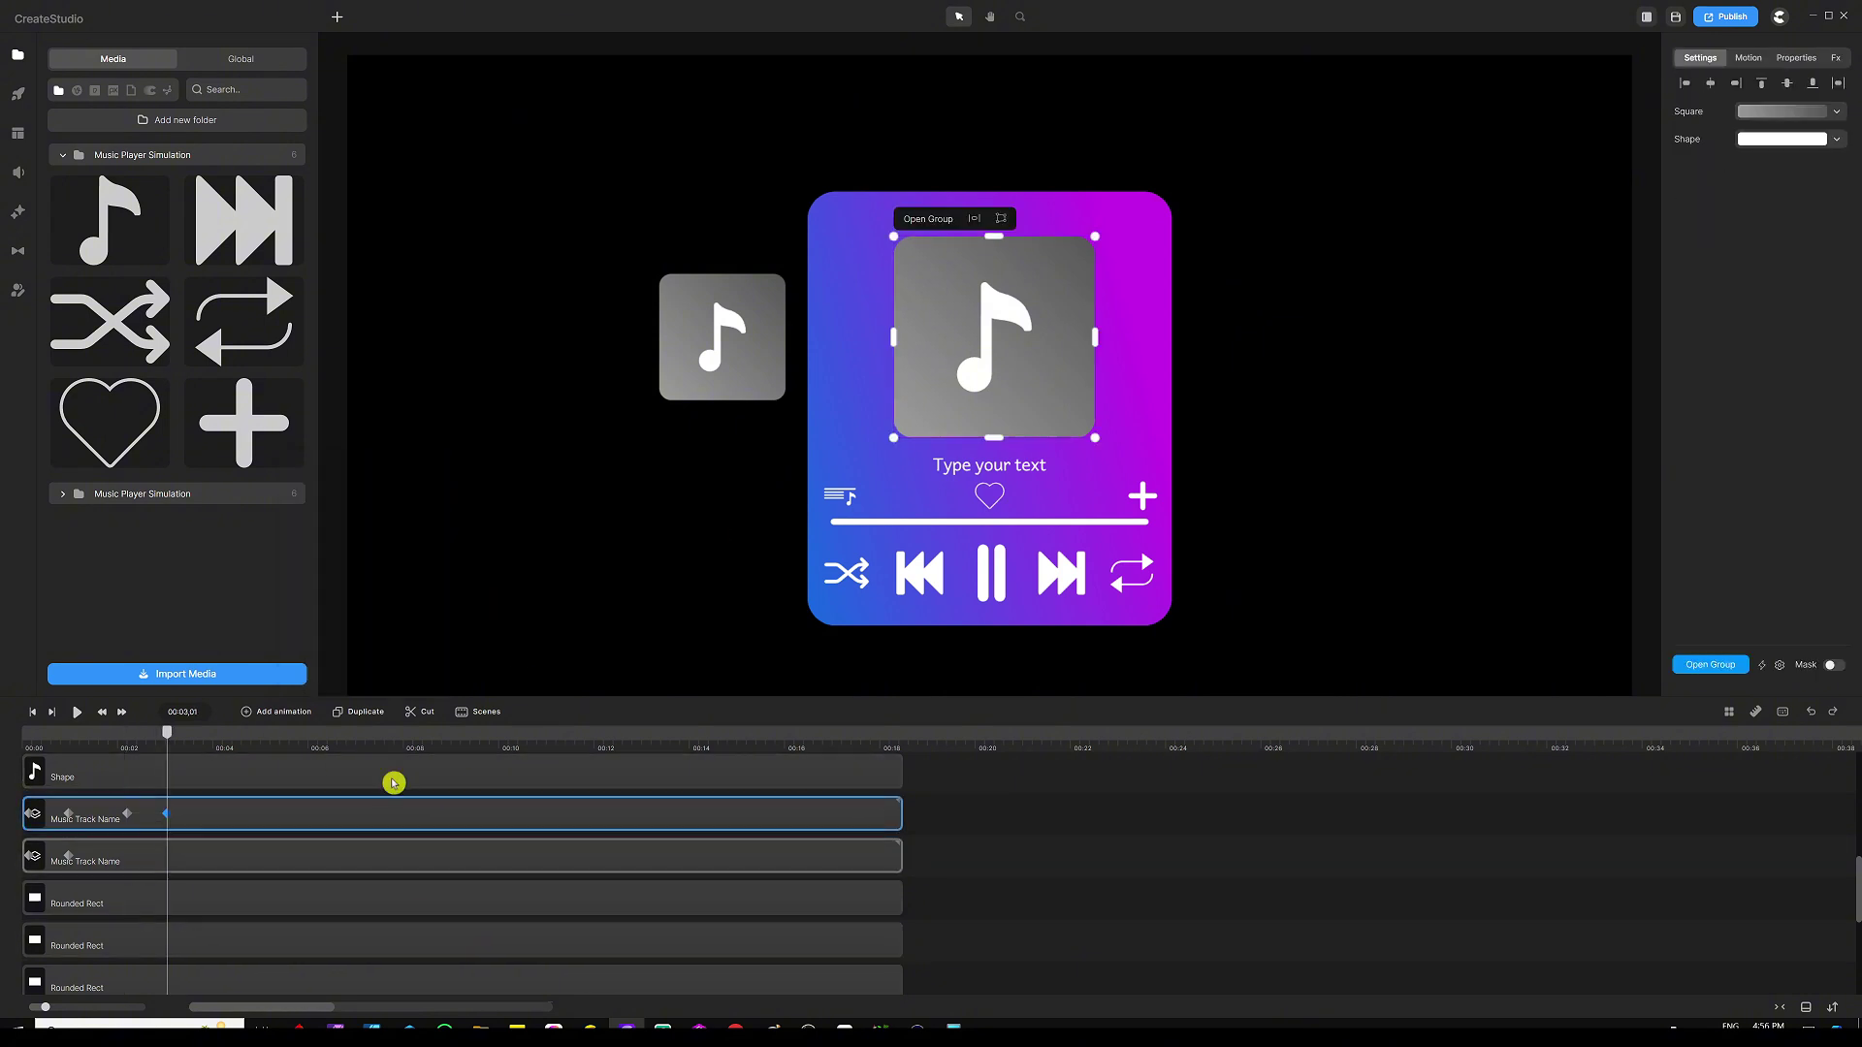
drag(1014, 347, 744, 311)
drag(822, 223, 780, 279)
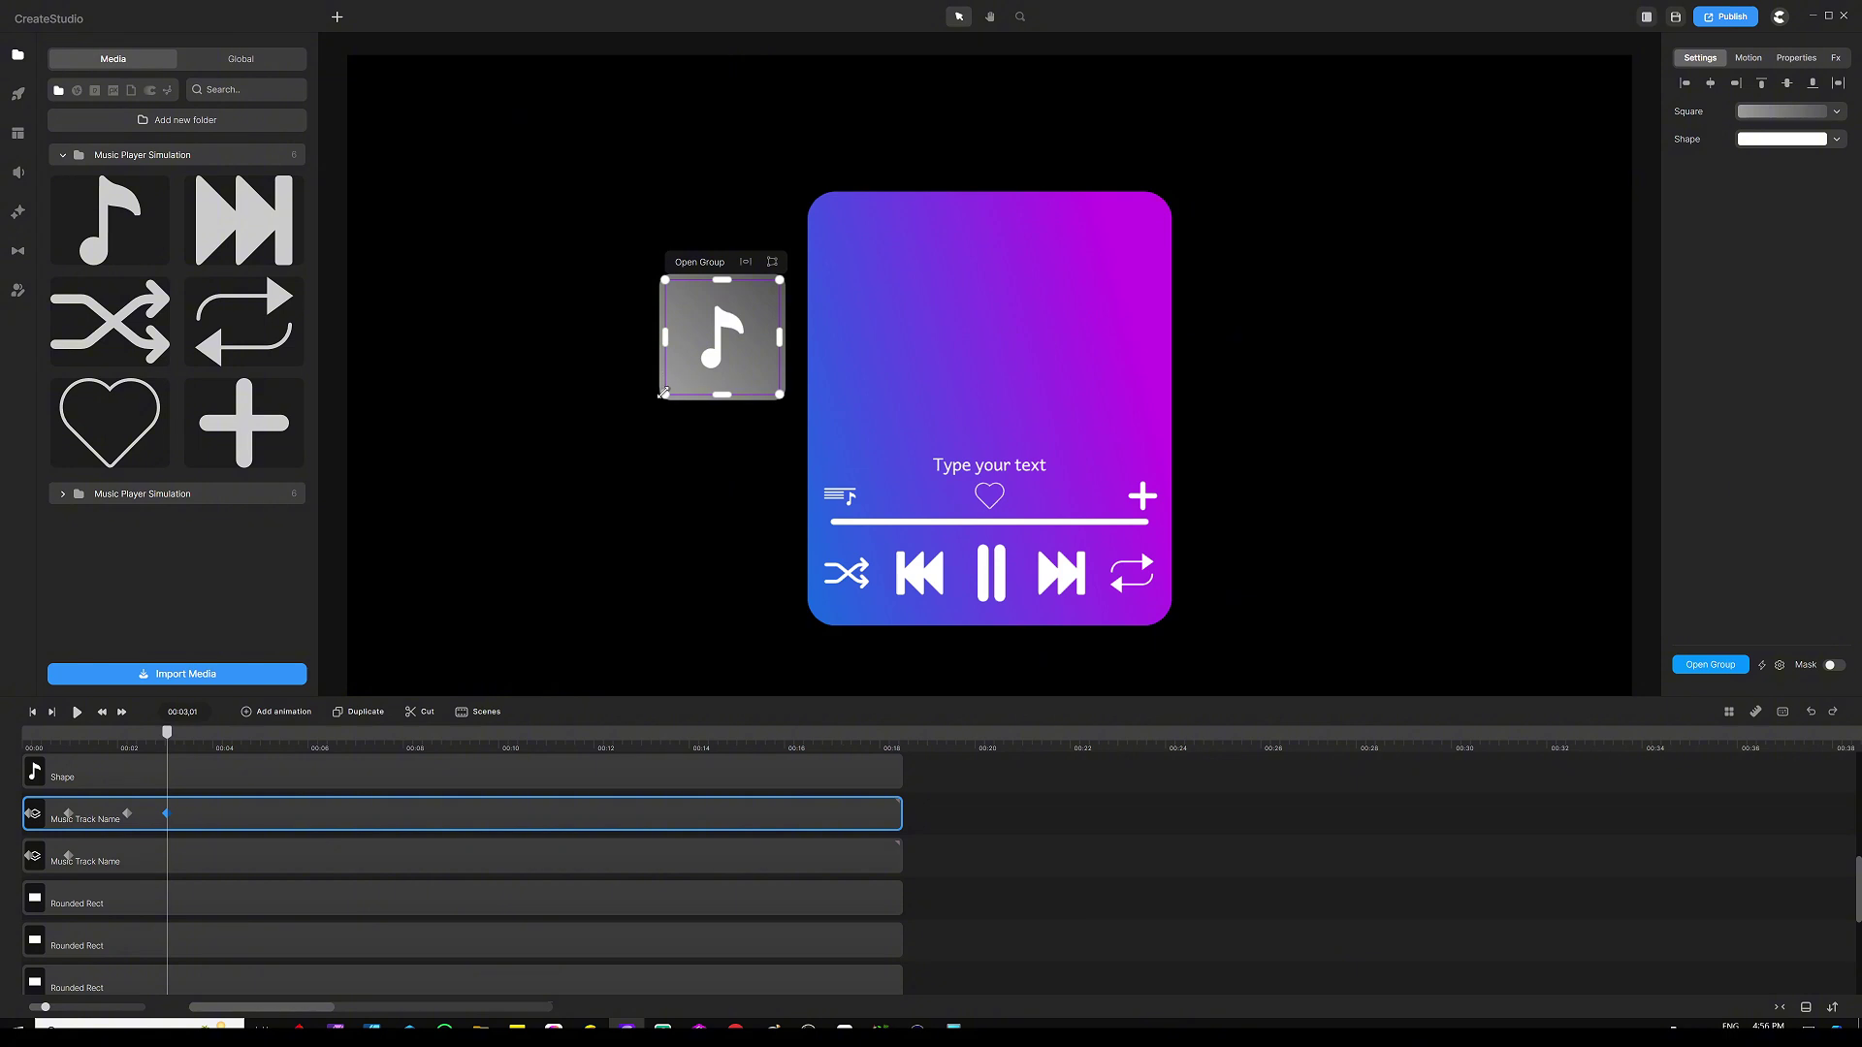
drag(663, 394, 659, 400)
drag(166, 734, 58, 734)
click(77, 714)
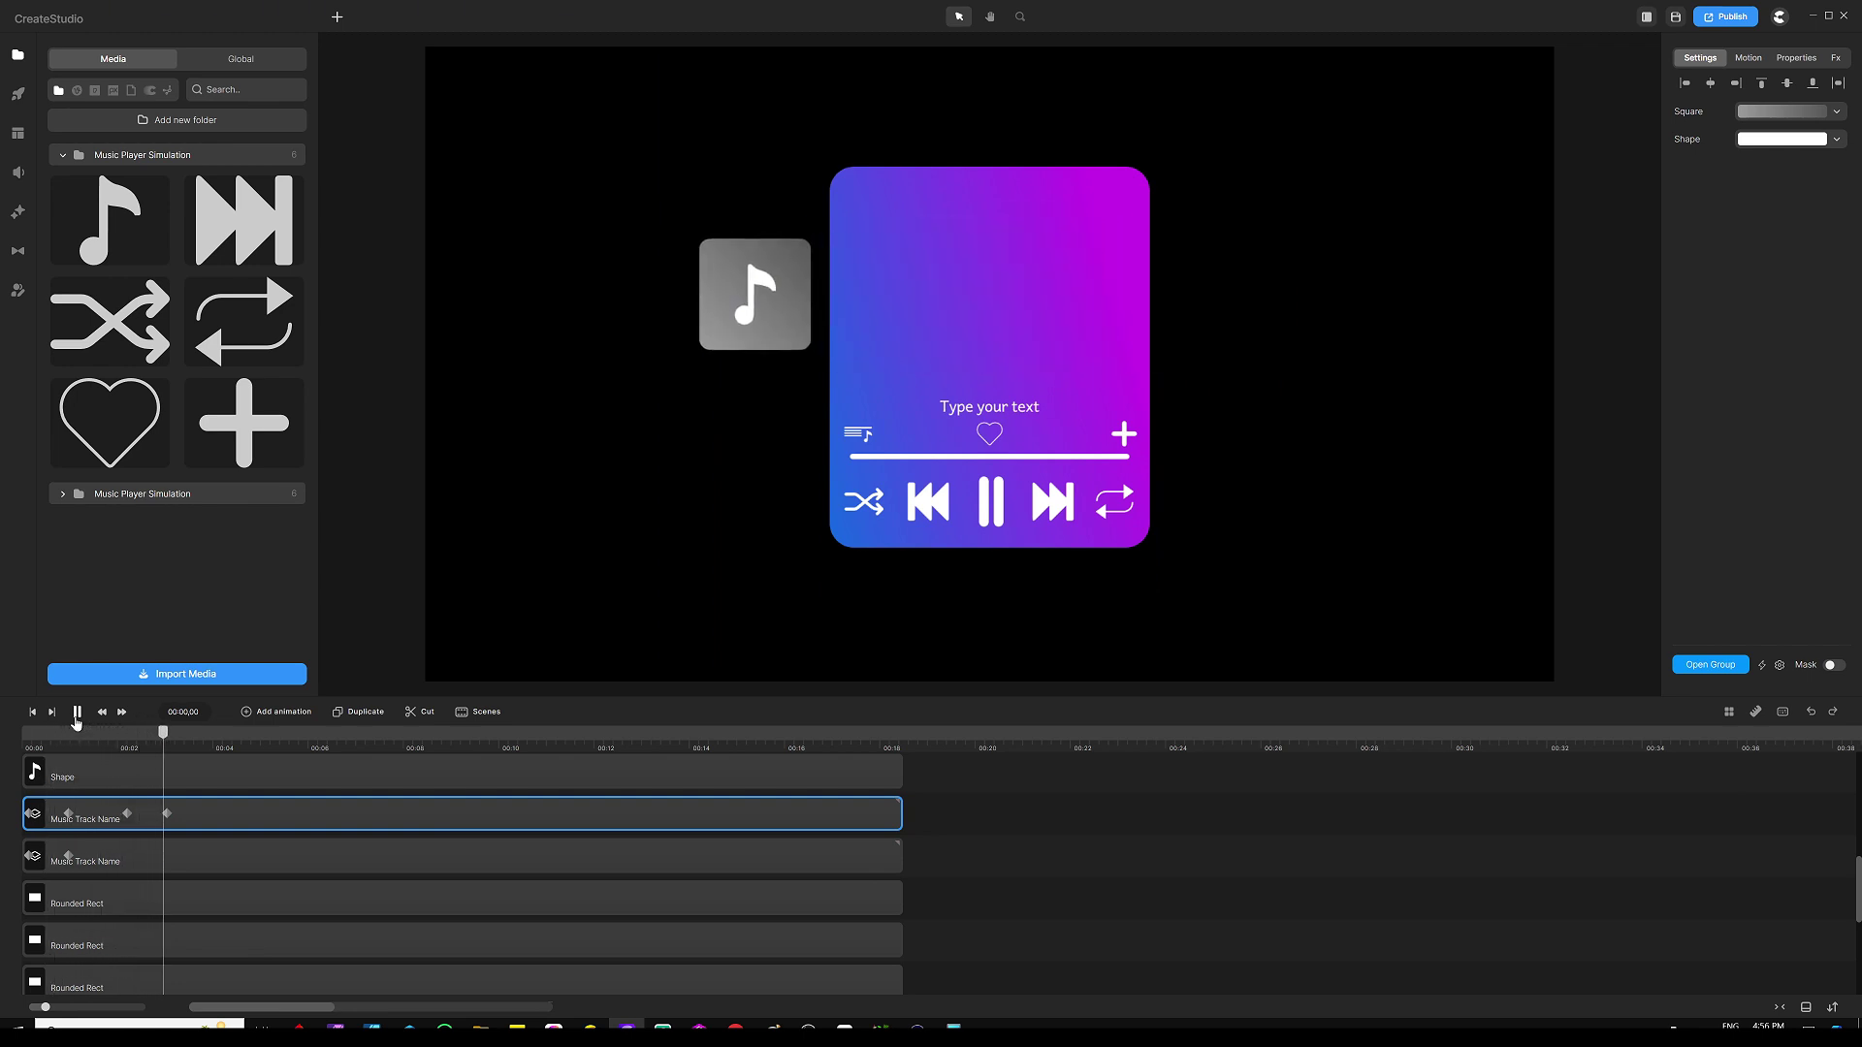
click(77, 714)
drag(195, 730, 24, 754)
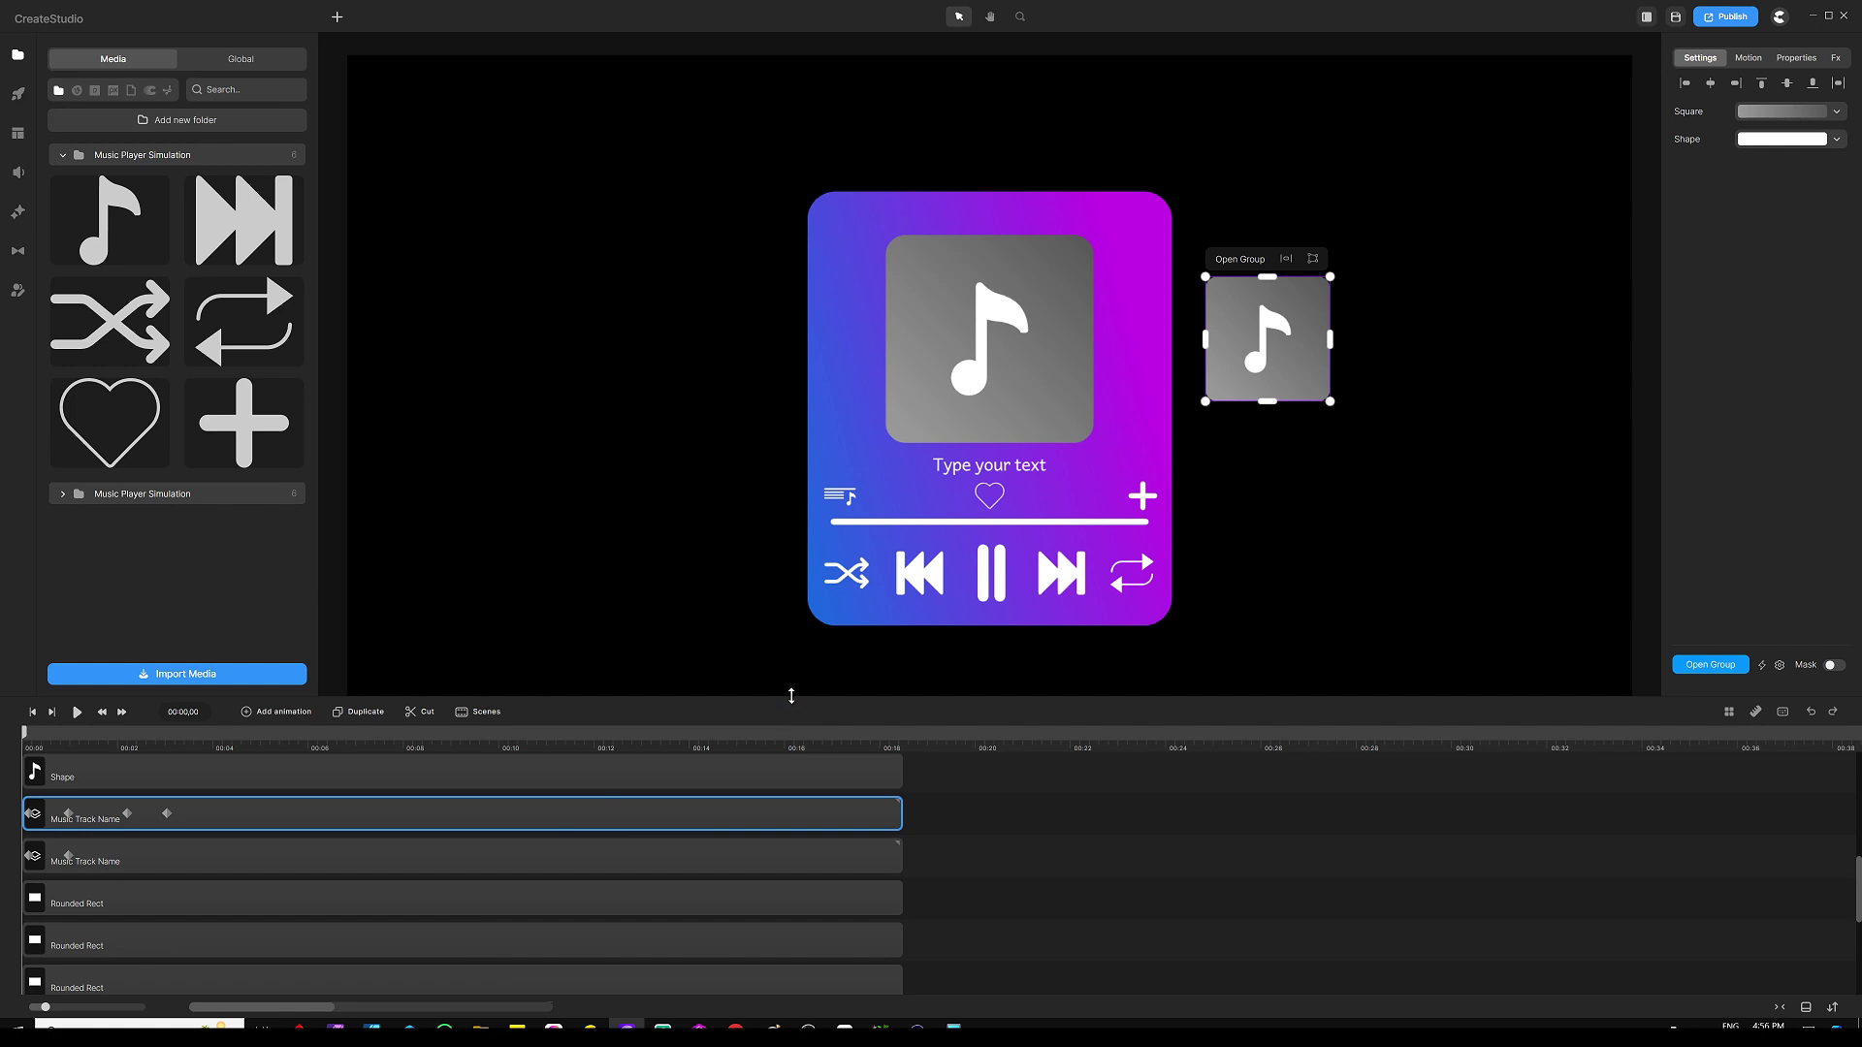
Step: Duplicate the cover that has both Position and Scale animations, keeping its keyframes
drag(790, 696, 786, 606)
scroll(727, 715, up, 3)
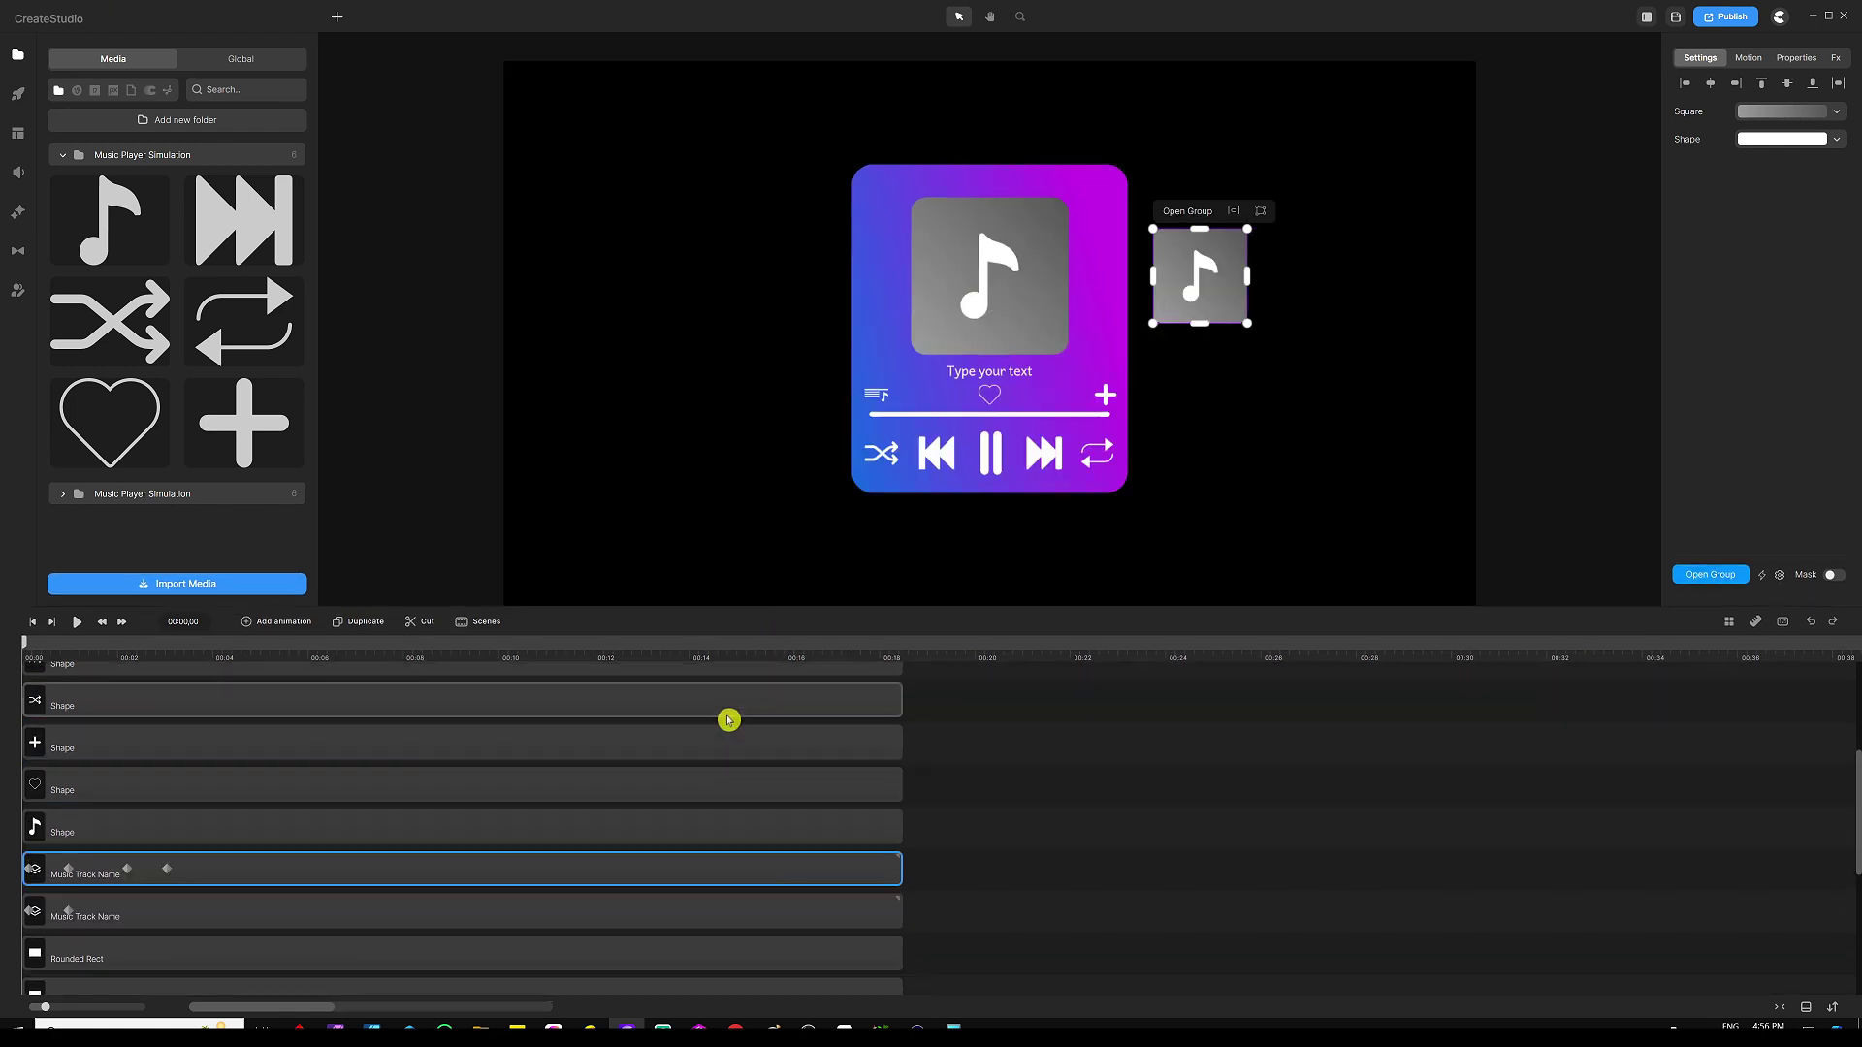
click(914, 843)
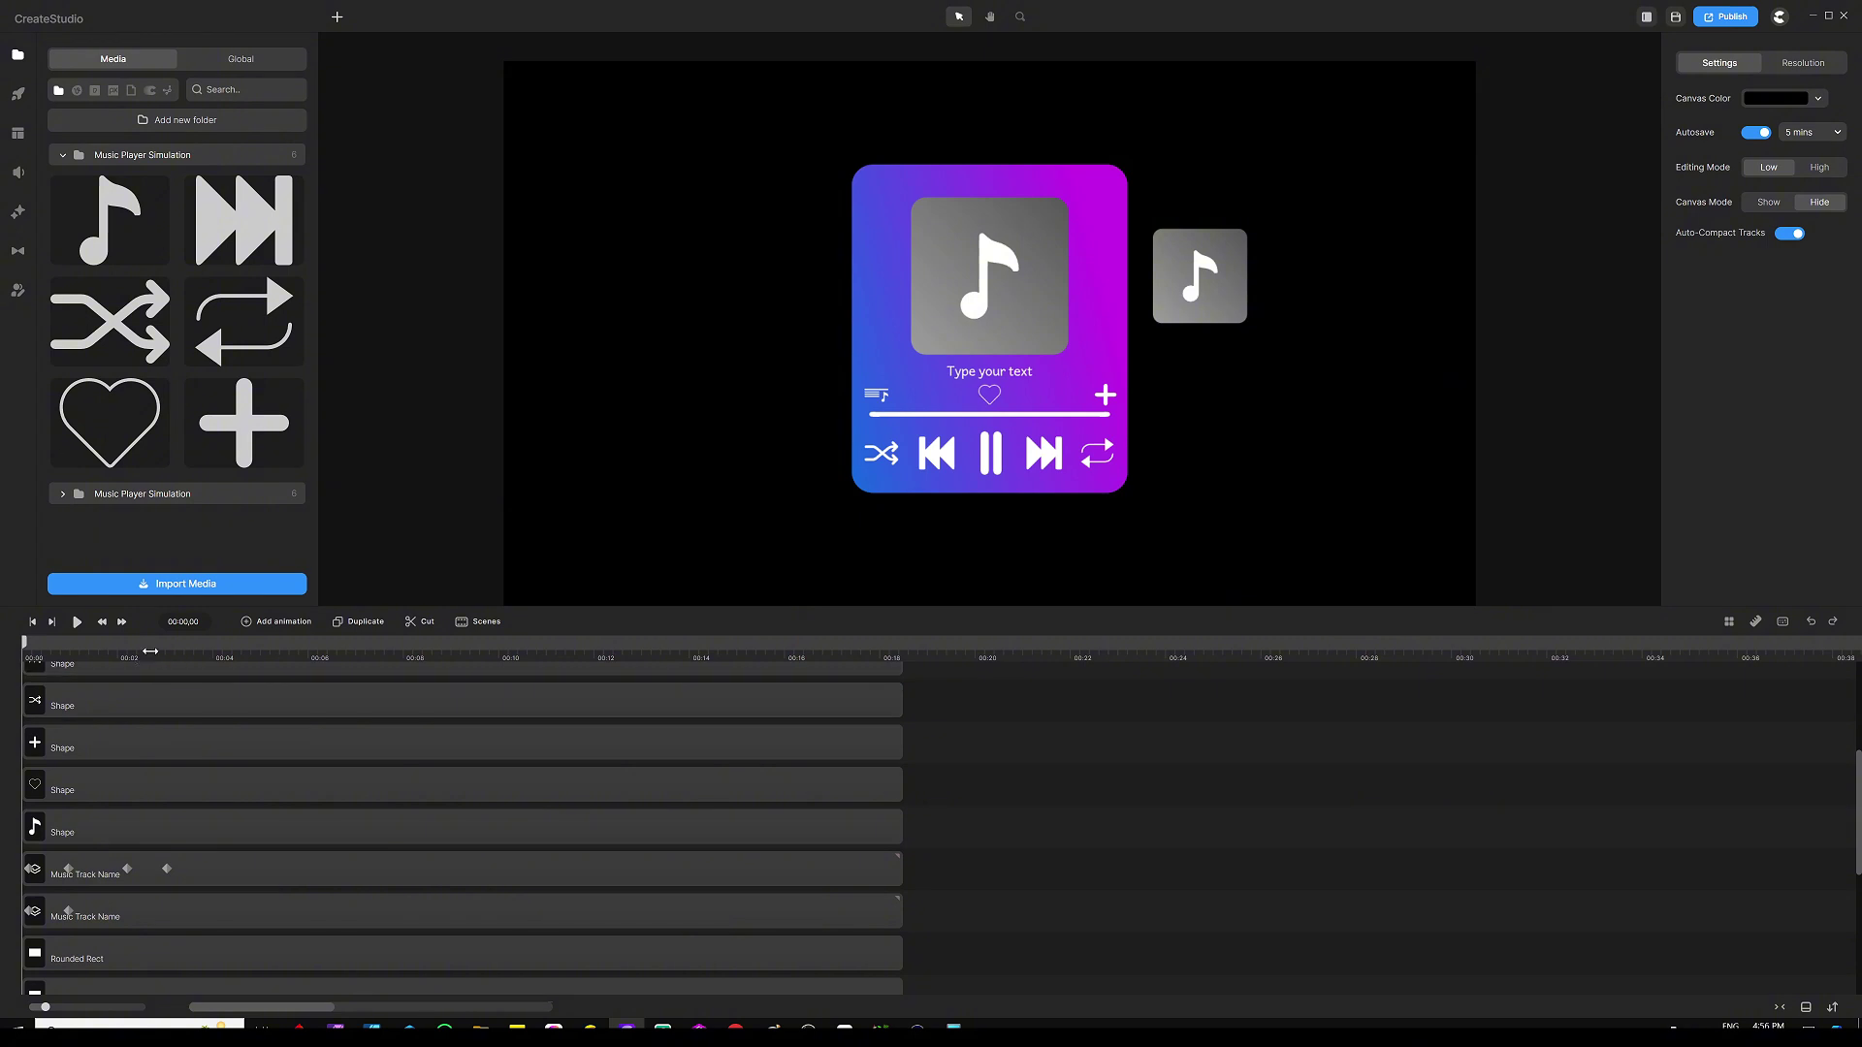
drag(157, 643, 129, 656)
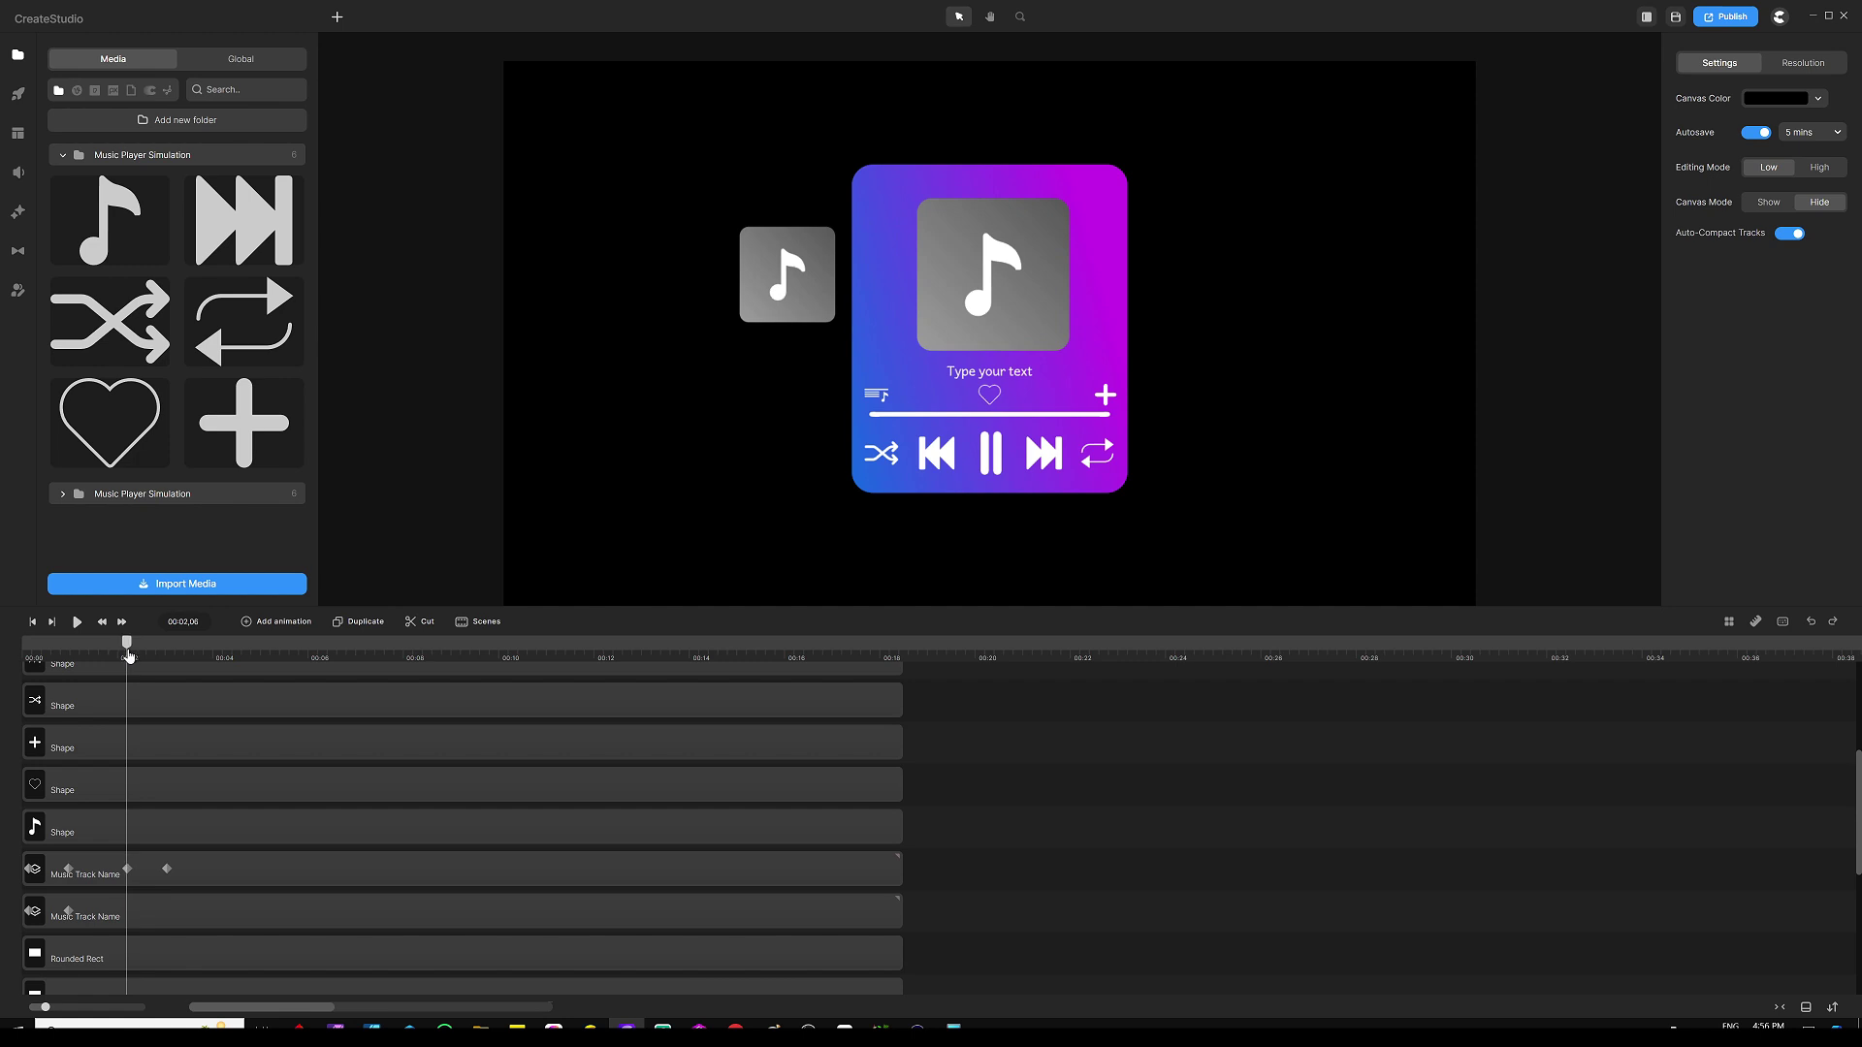
click(995, 279)
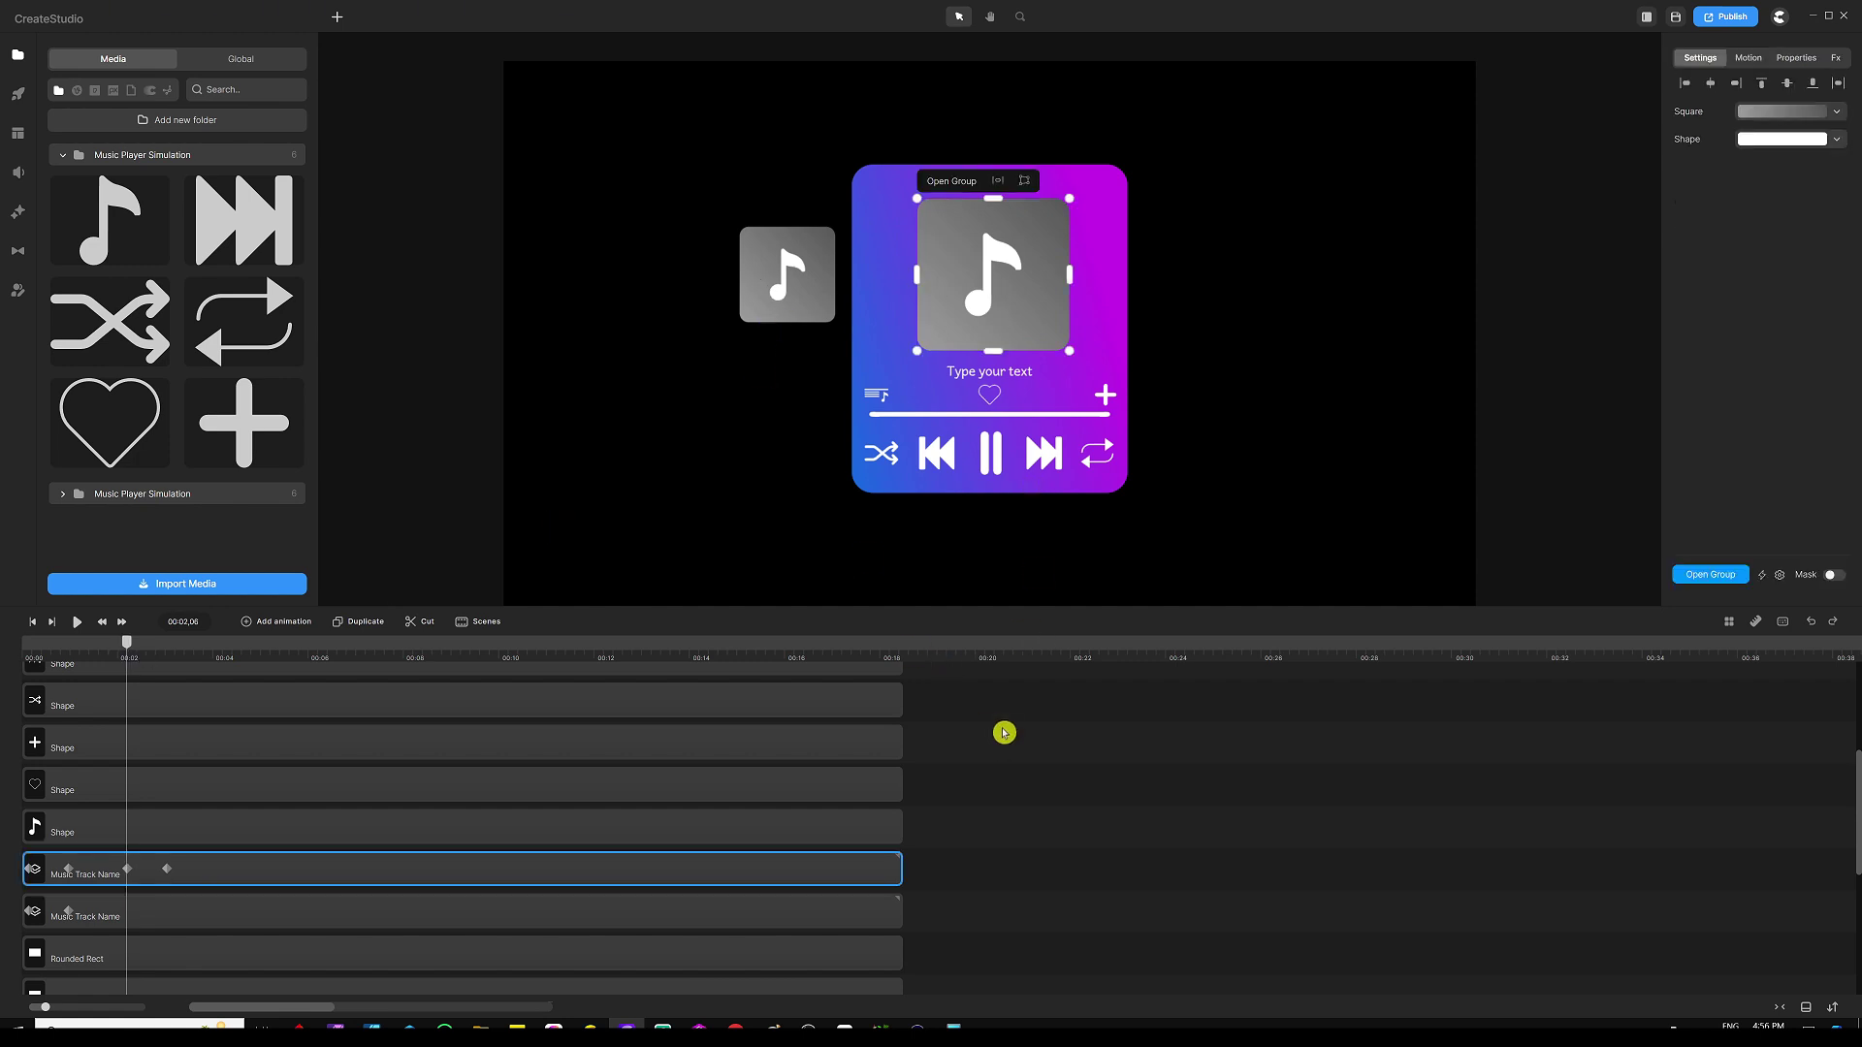
key(ctrl+s)
Step: Shift the new copy's track to start just after 00:02, lining up its first keyframe with the previous cover's 00:02,06 keyframe
drag(137, 647, 73, 659)
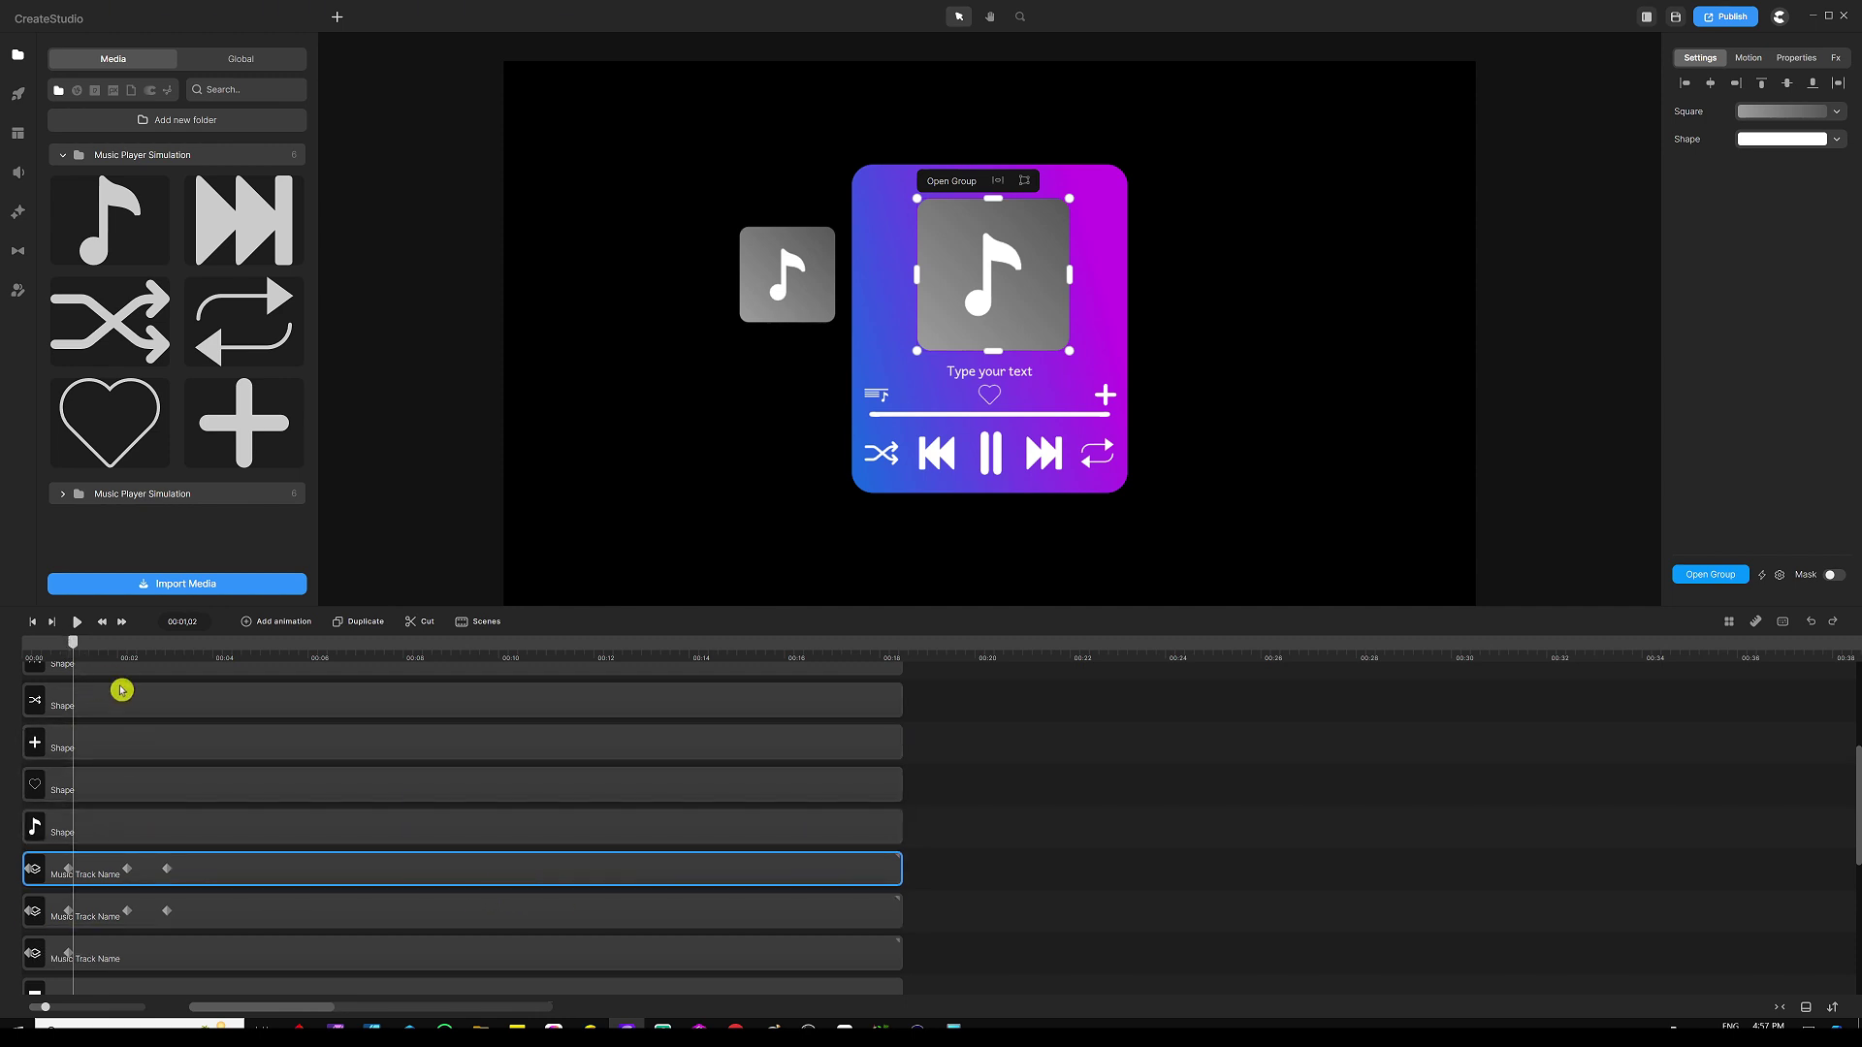
drag(242, 869, 382, 869)
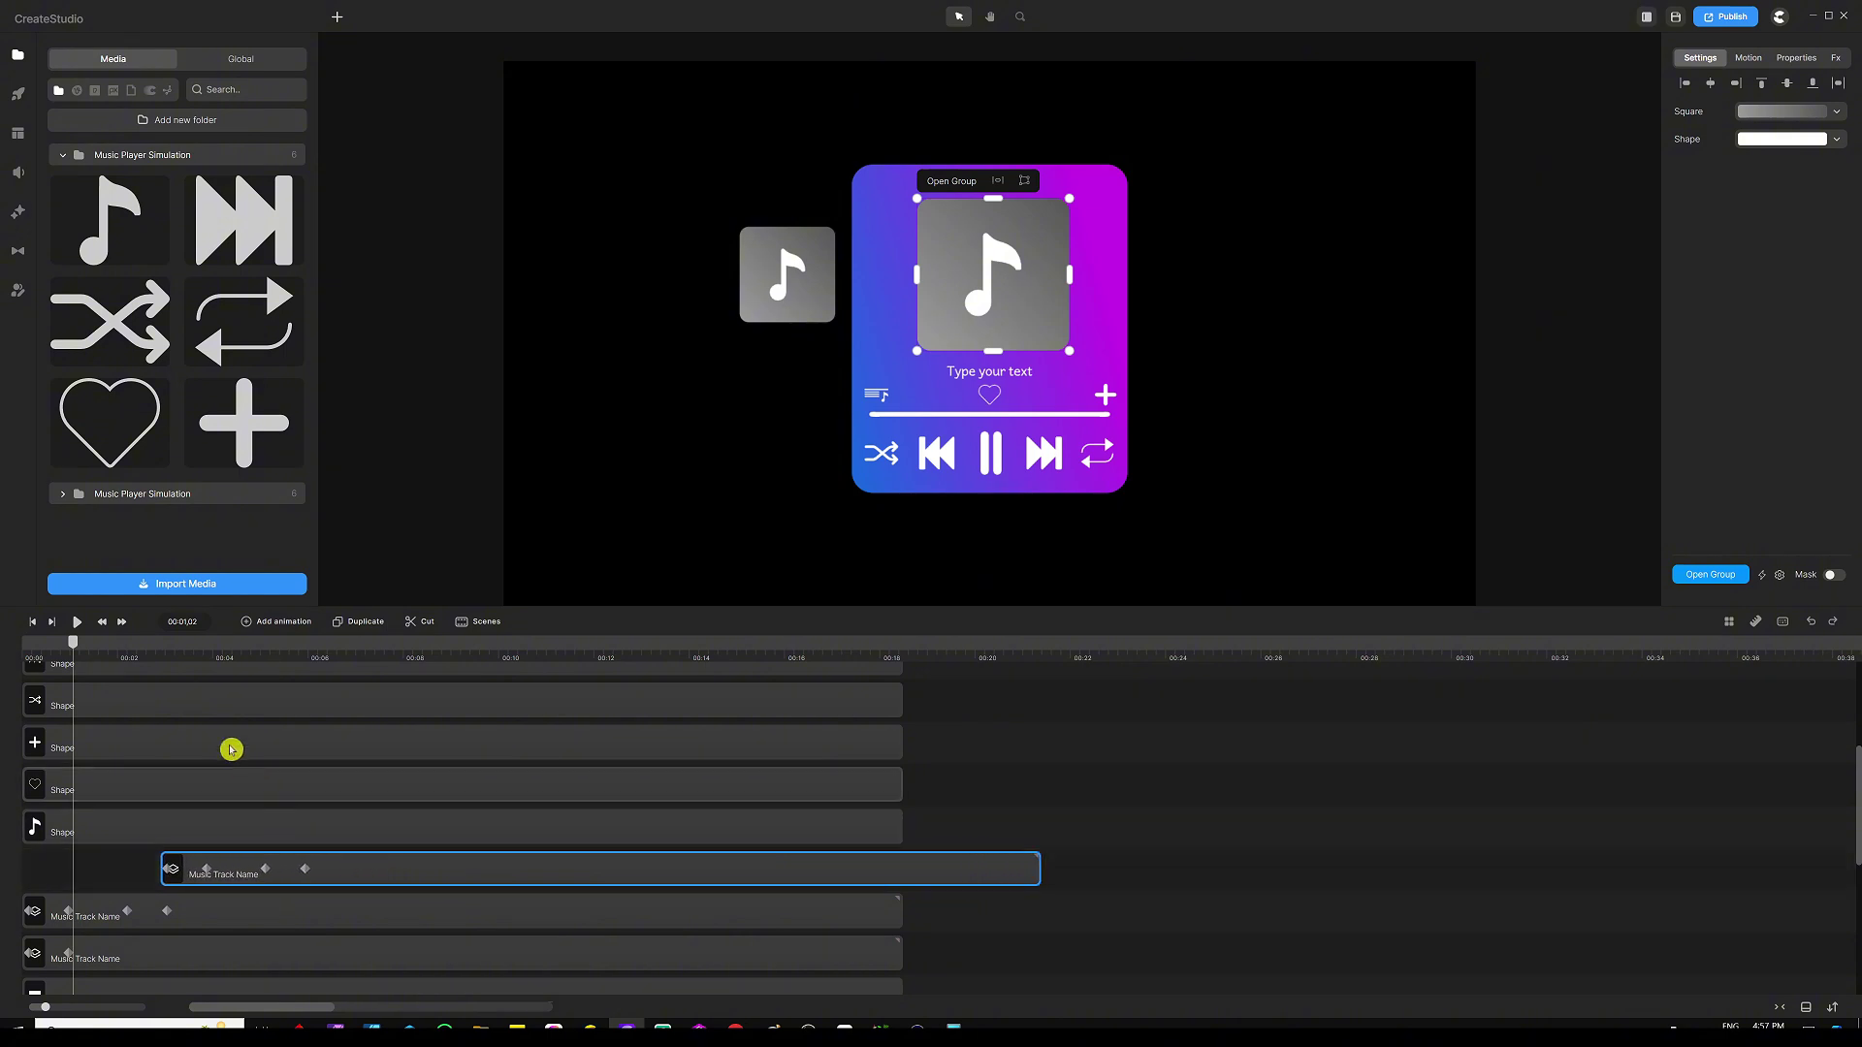
drag(174, 648, 126, 653)
drag(475, 846, 433, 879)
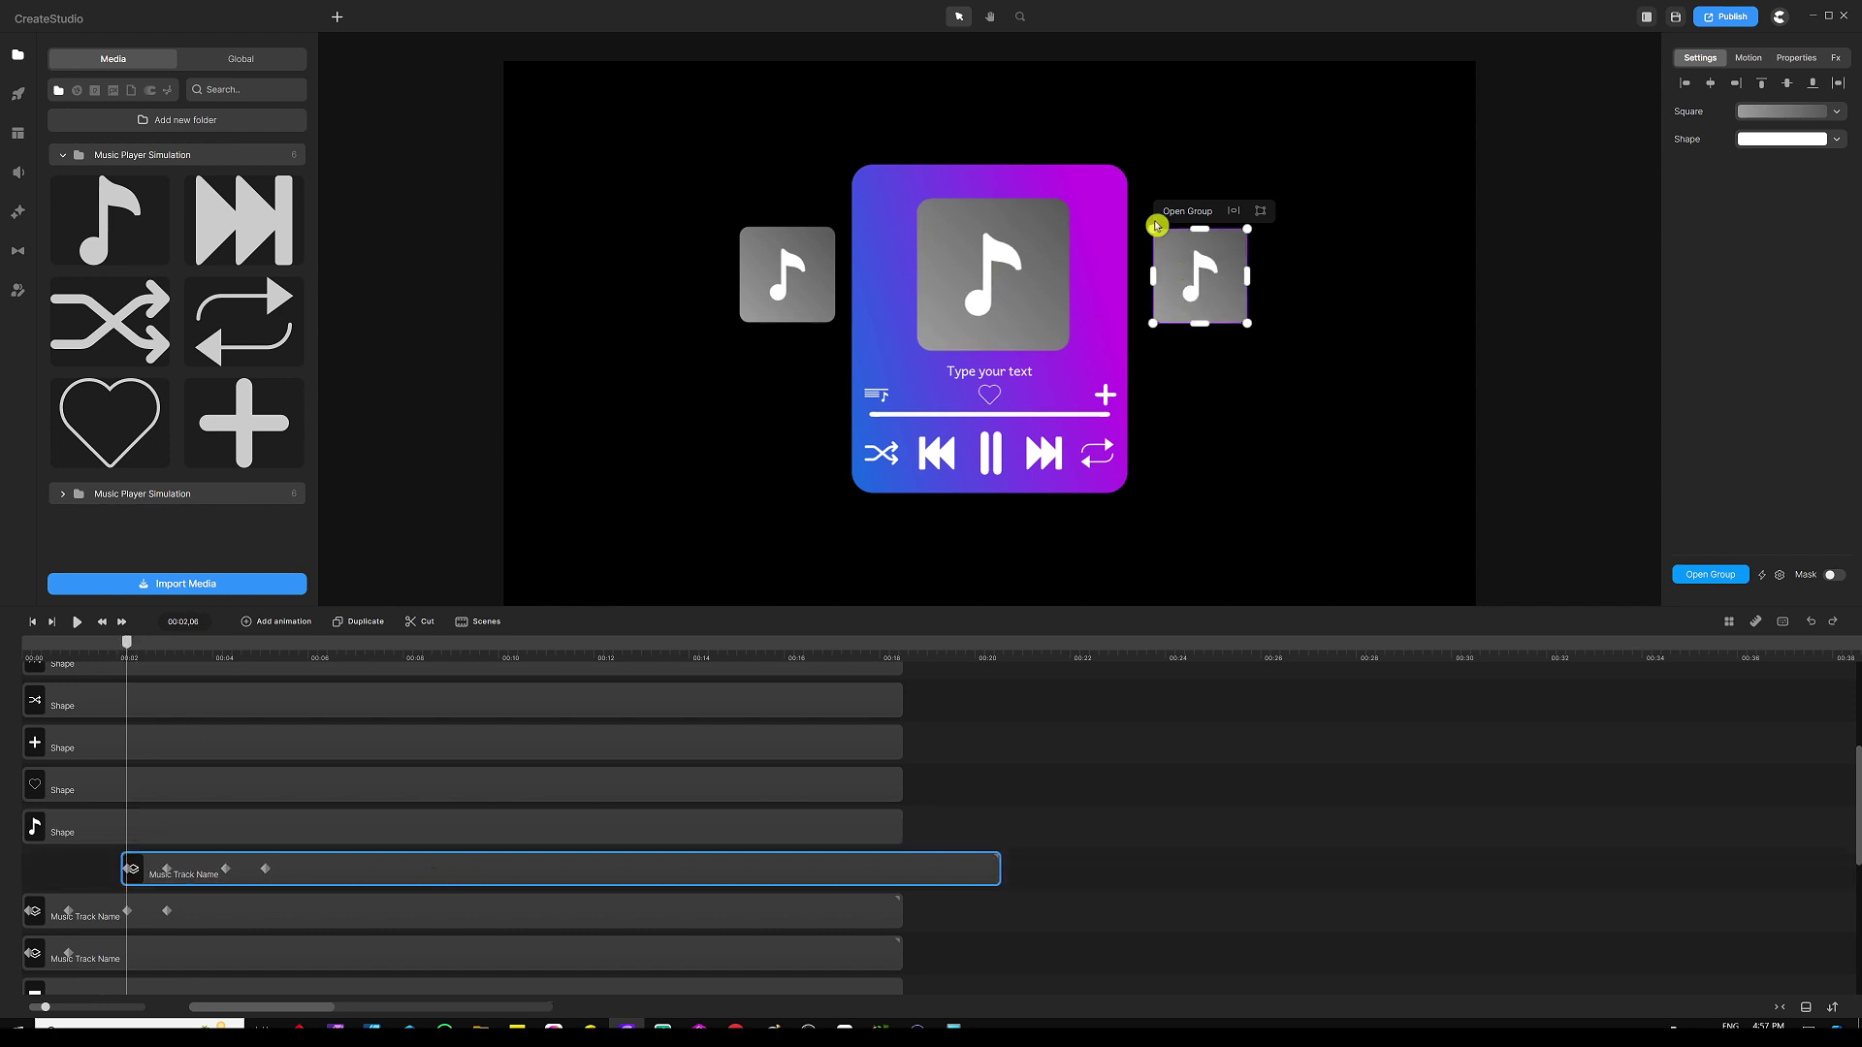
click(58, 865)
Step: Duplicate the shifted cover once more and start the new copy's track just after 00:04, lining up its first keyframe with 00:04,08
drag(138, 653, 226, 664)
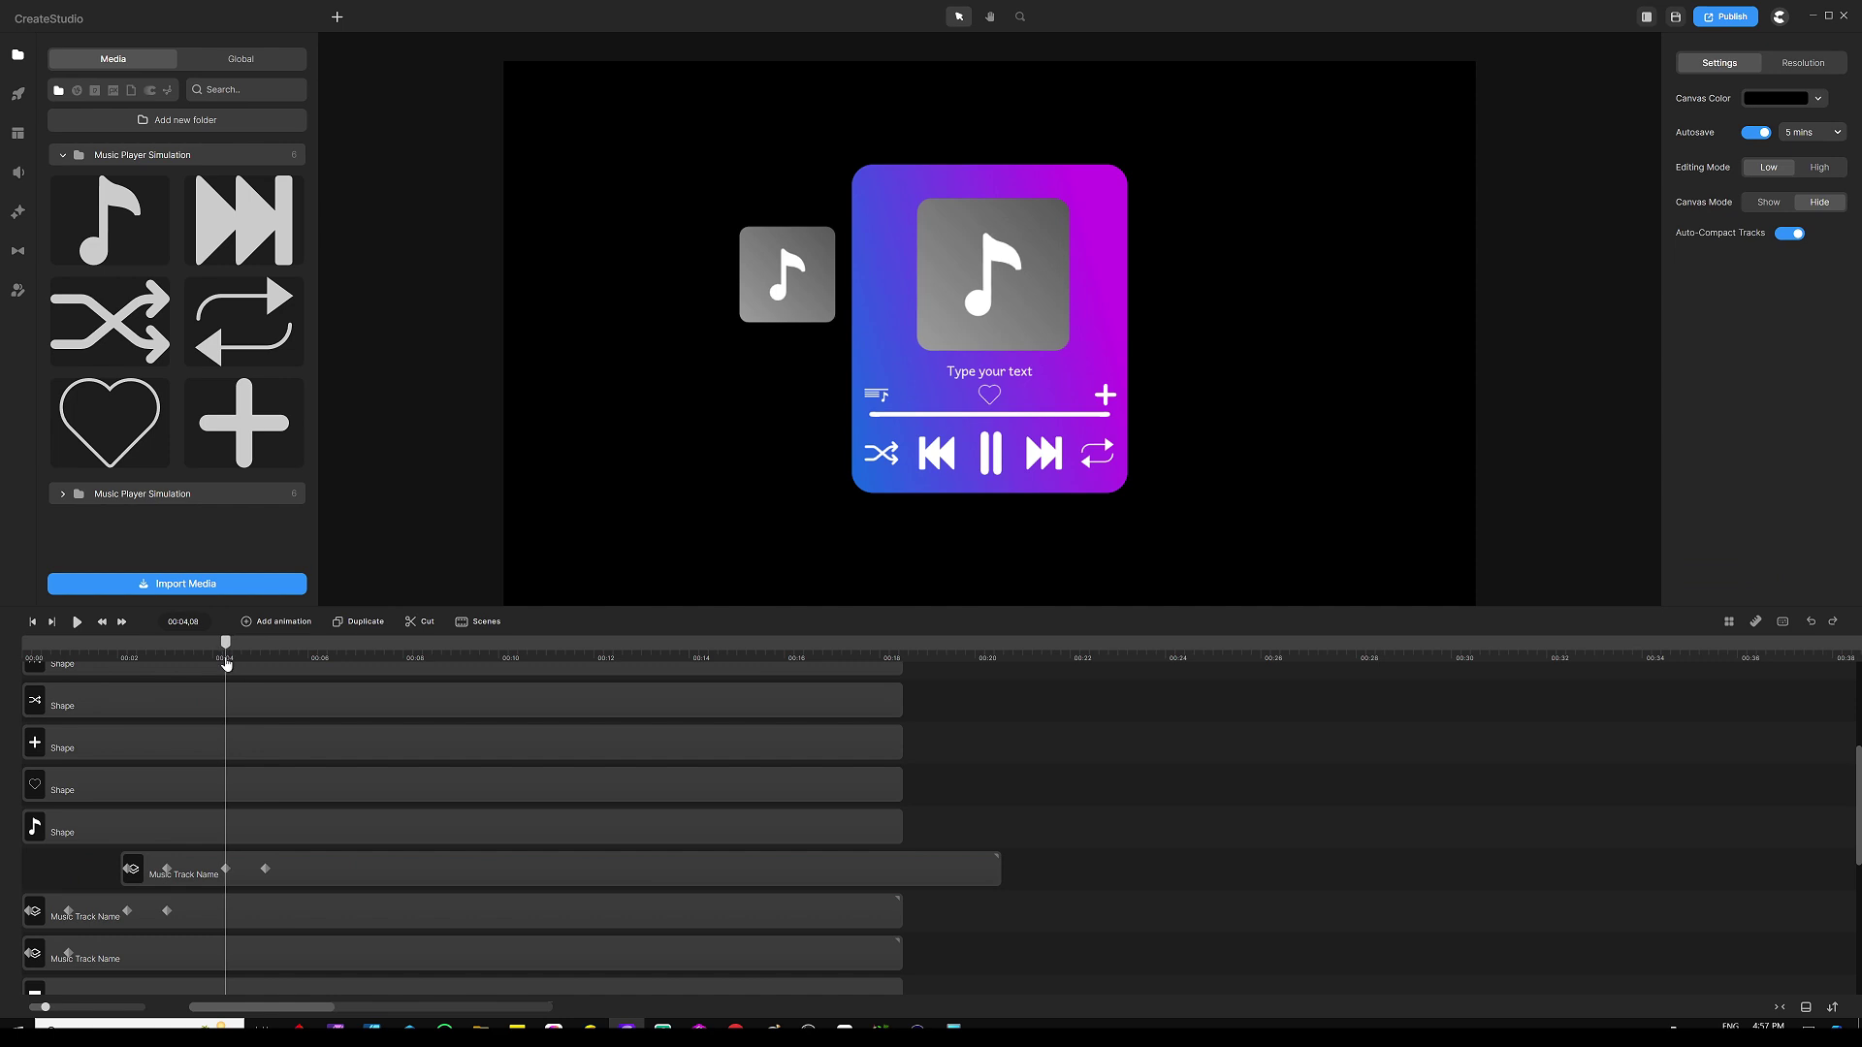
click(229, 881)
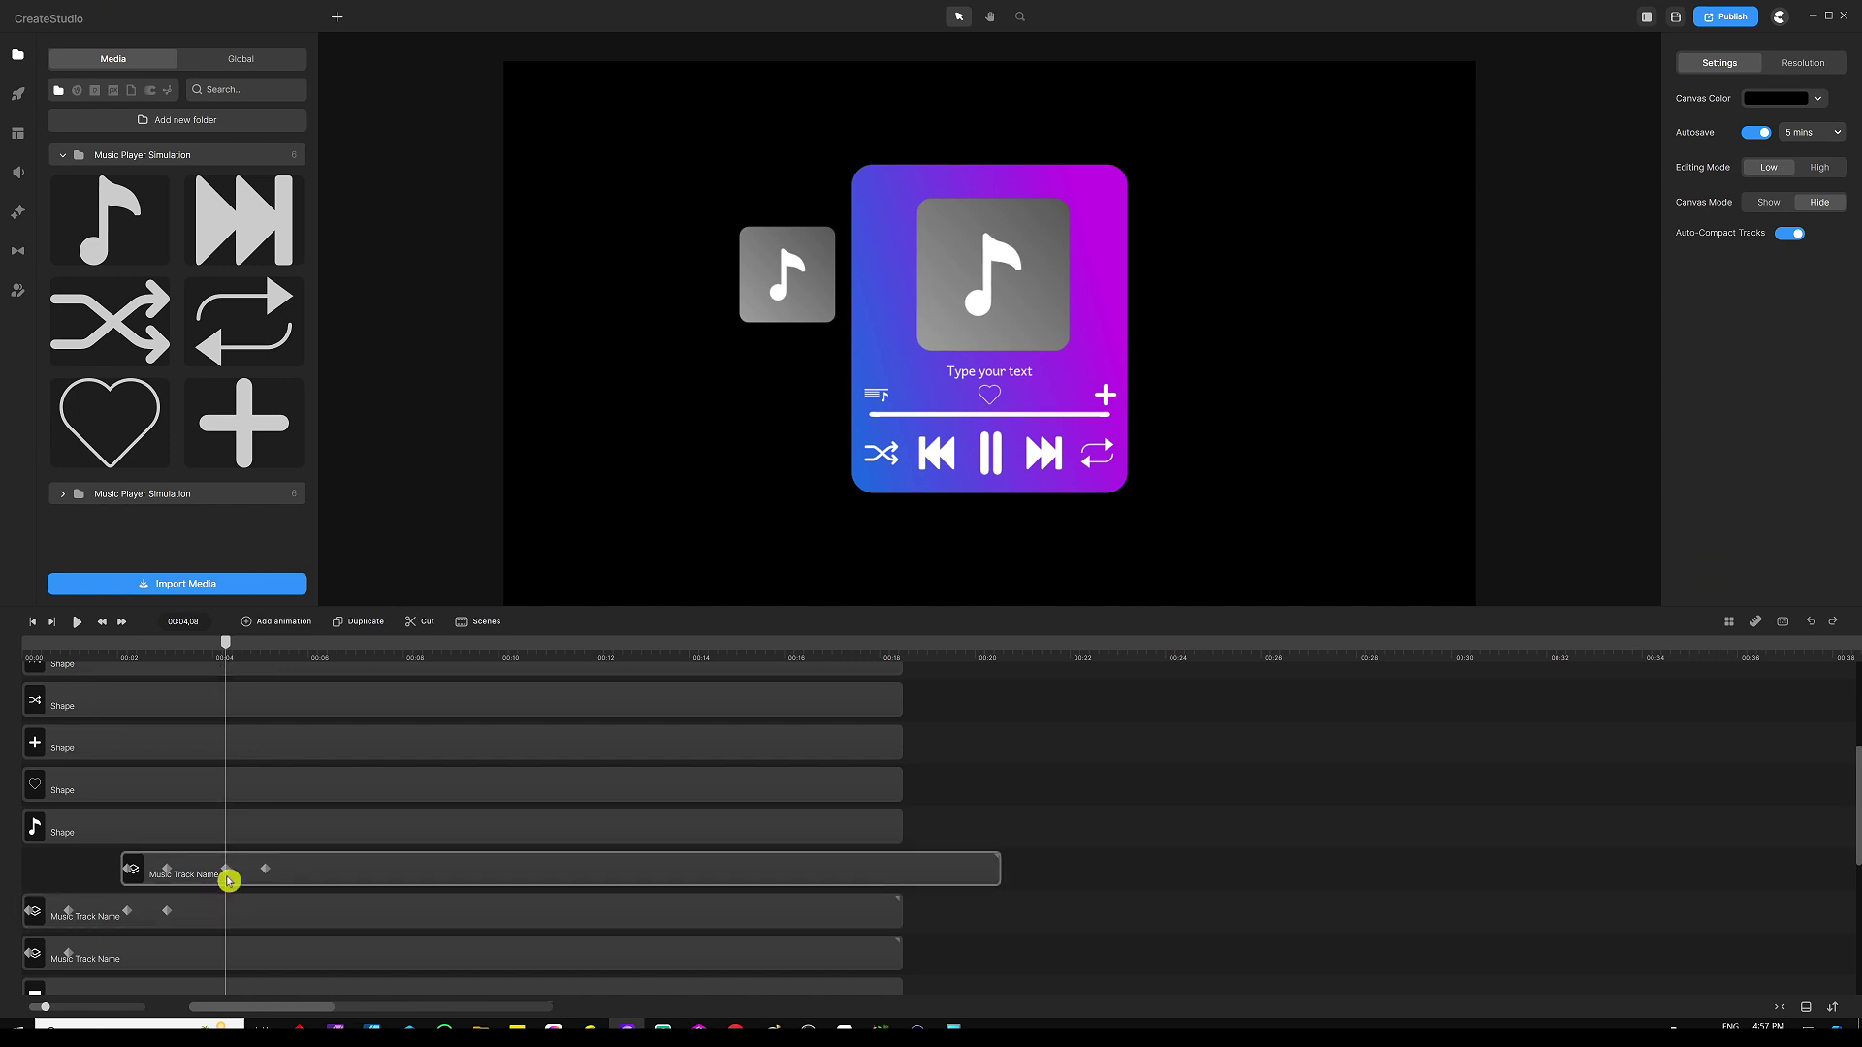
click(395, 902)
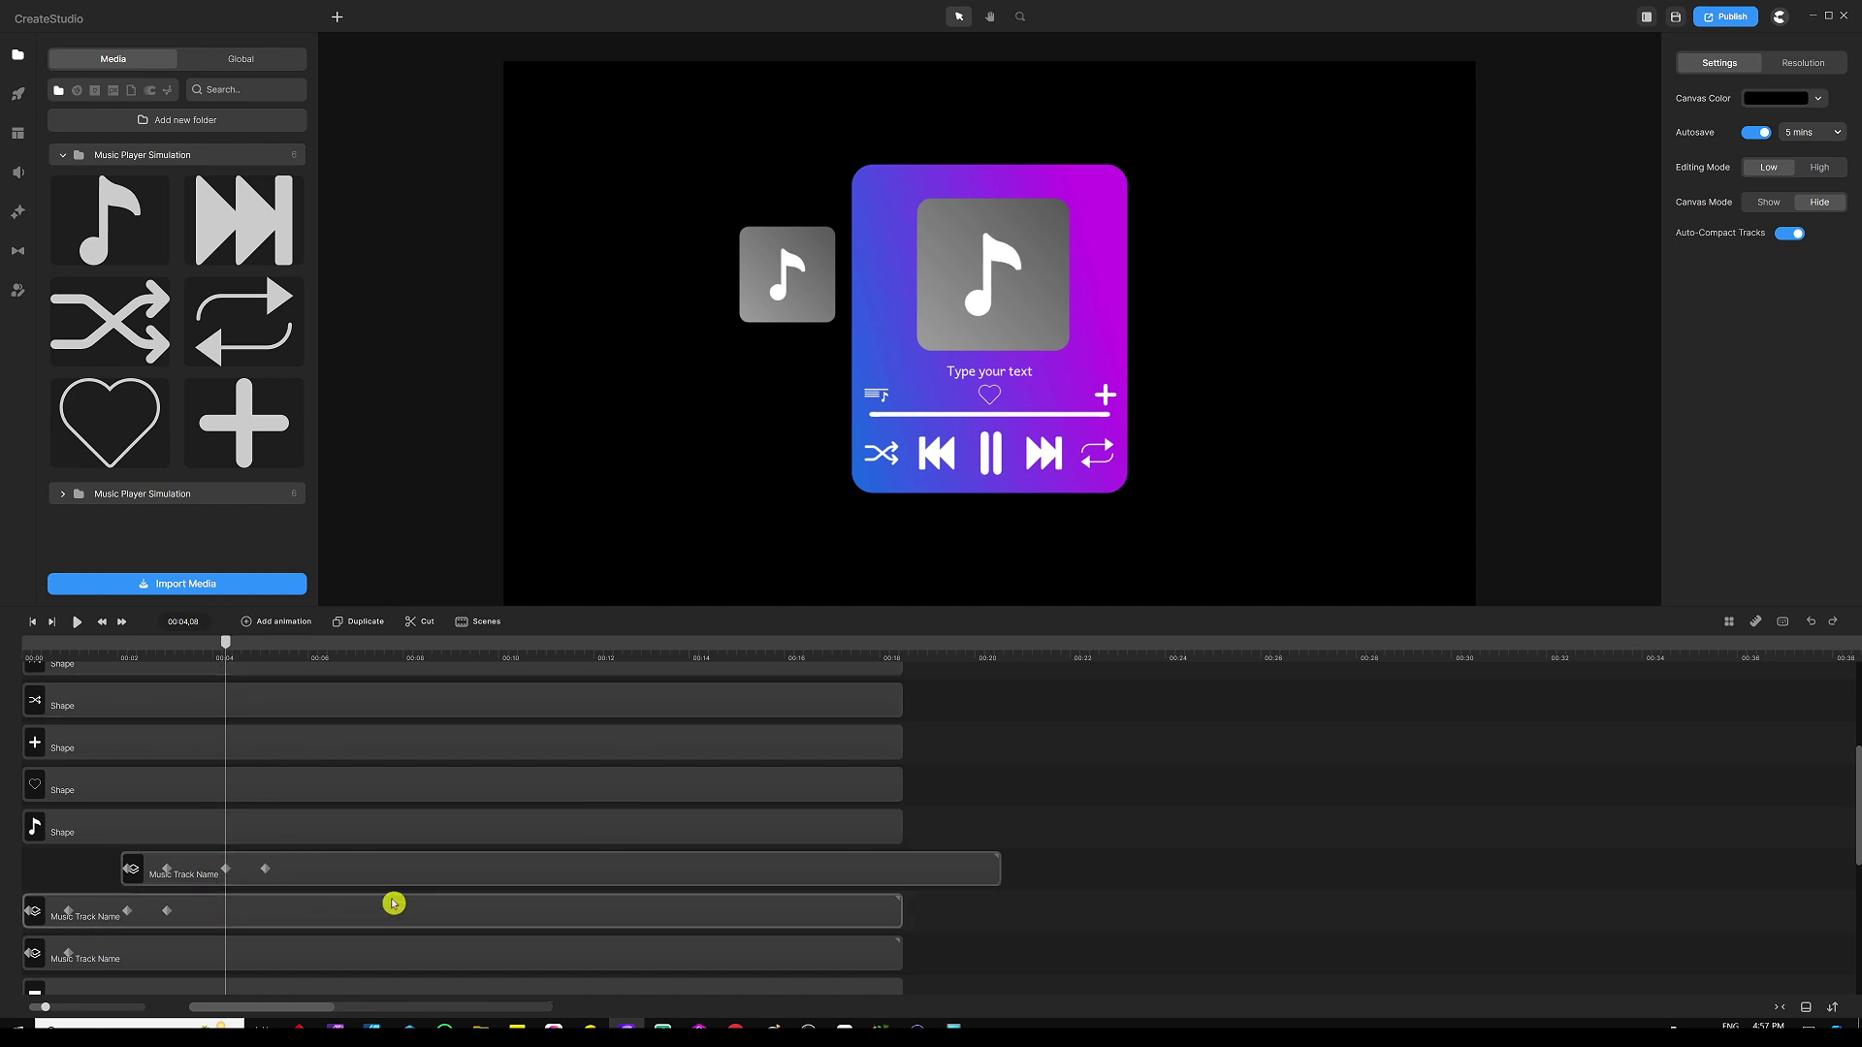
click(317, 881)
click(335, 875)
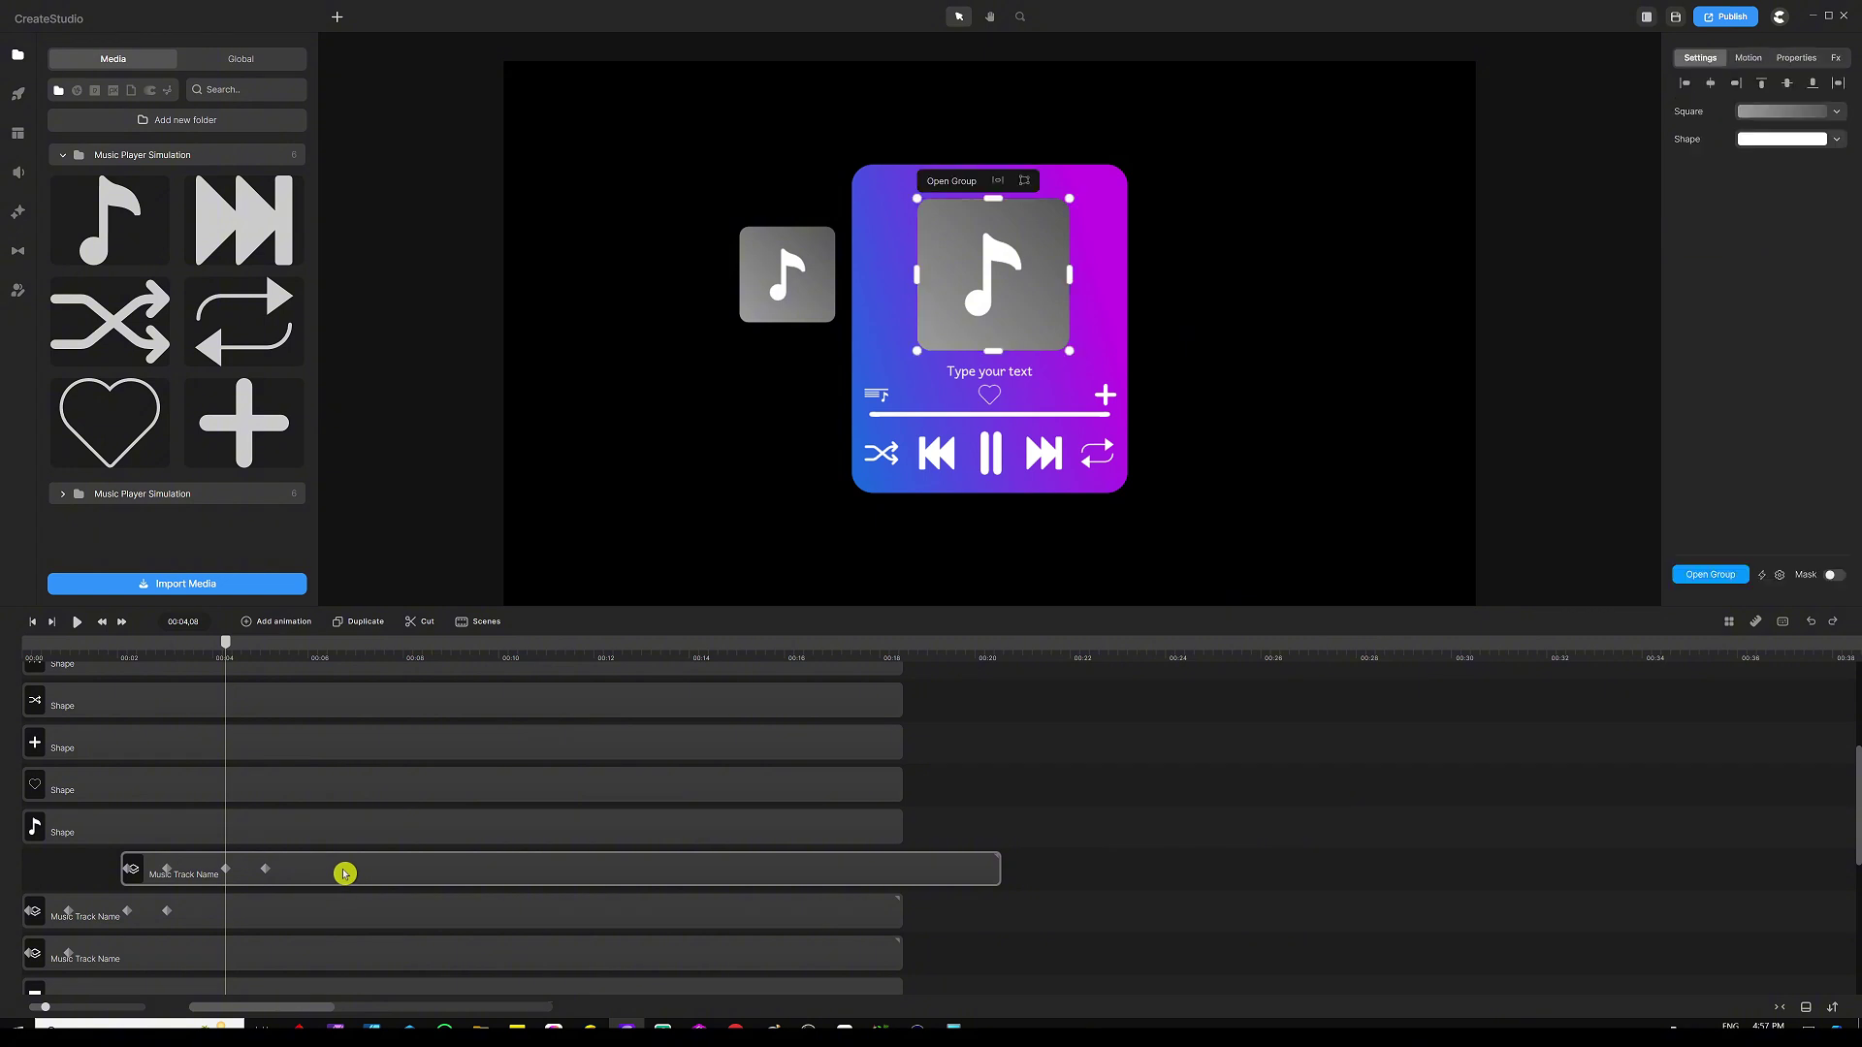
key(ctrl+d)
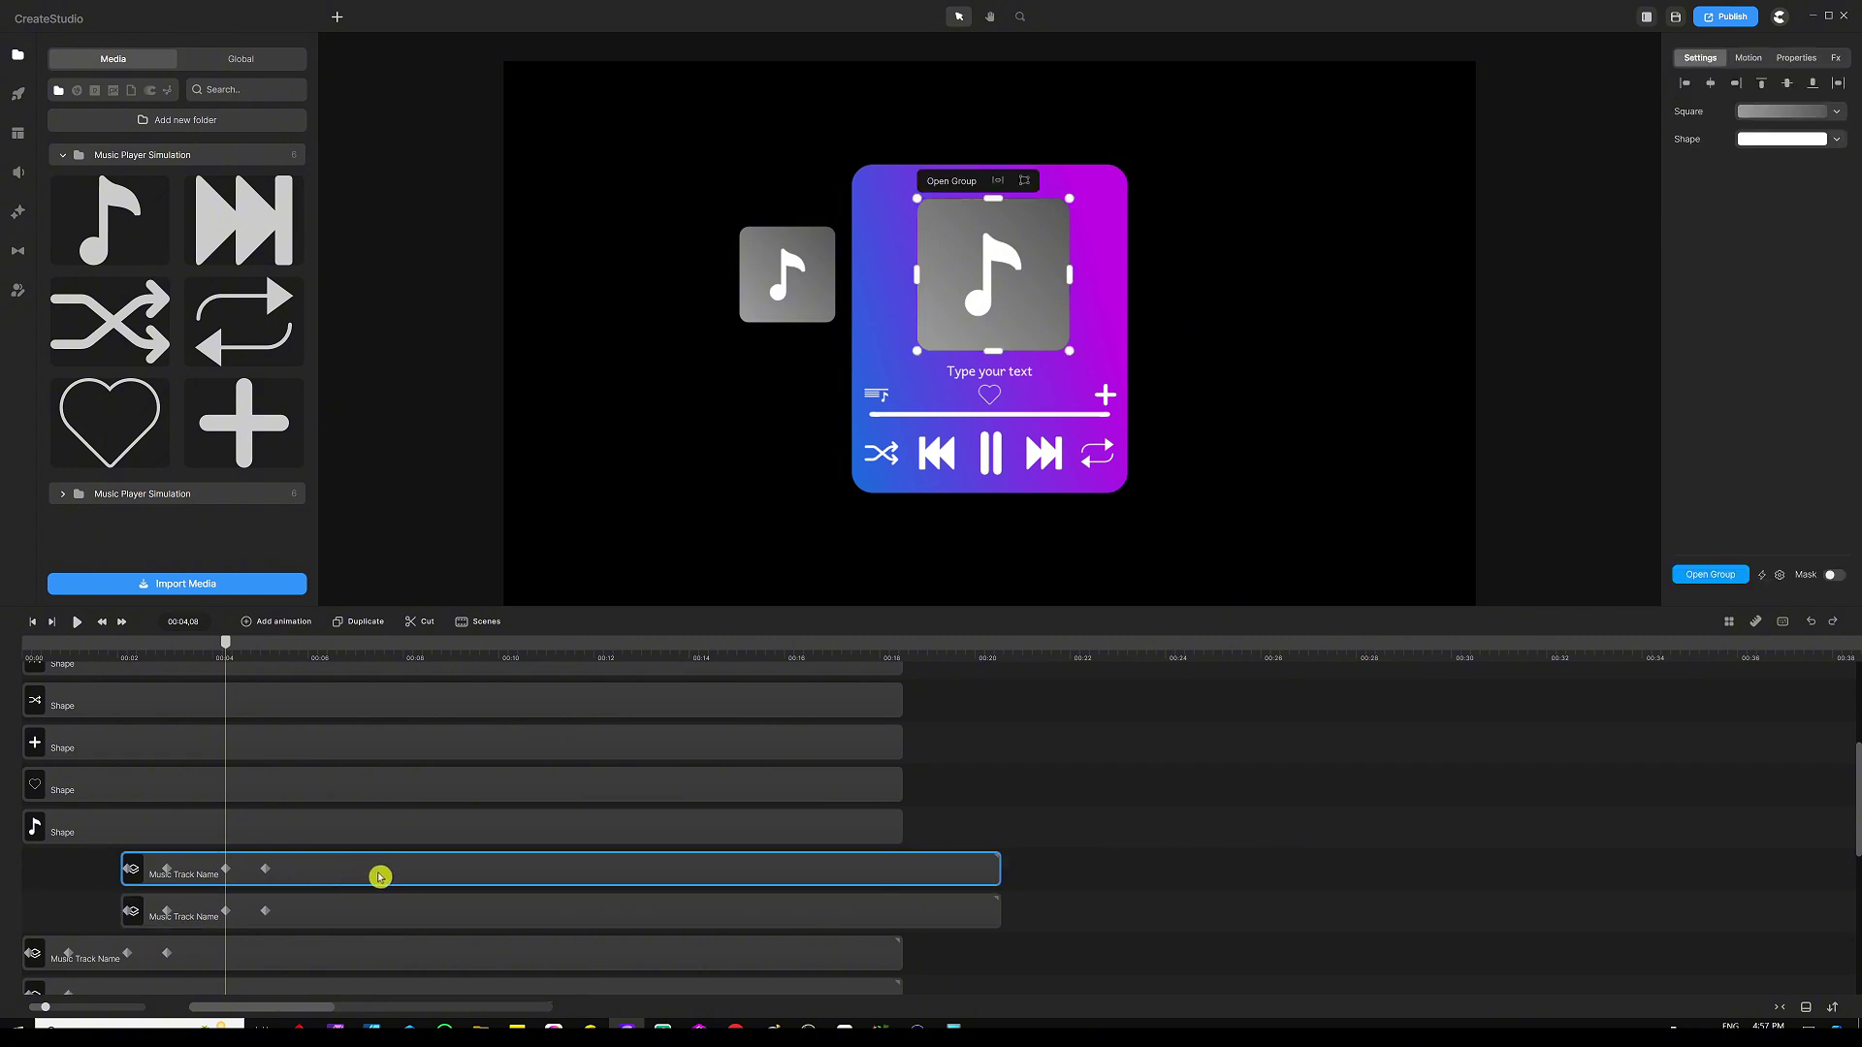
drag(364, 874, 464, 870)
Step: Play back the cover sequence from the start to check the successive transitions
drag(225, 642, 10, 646)
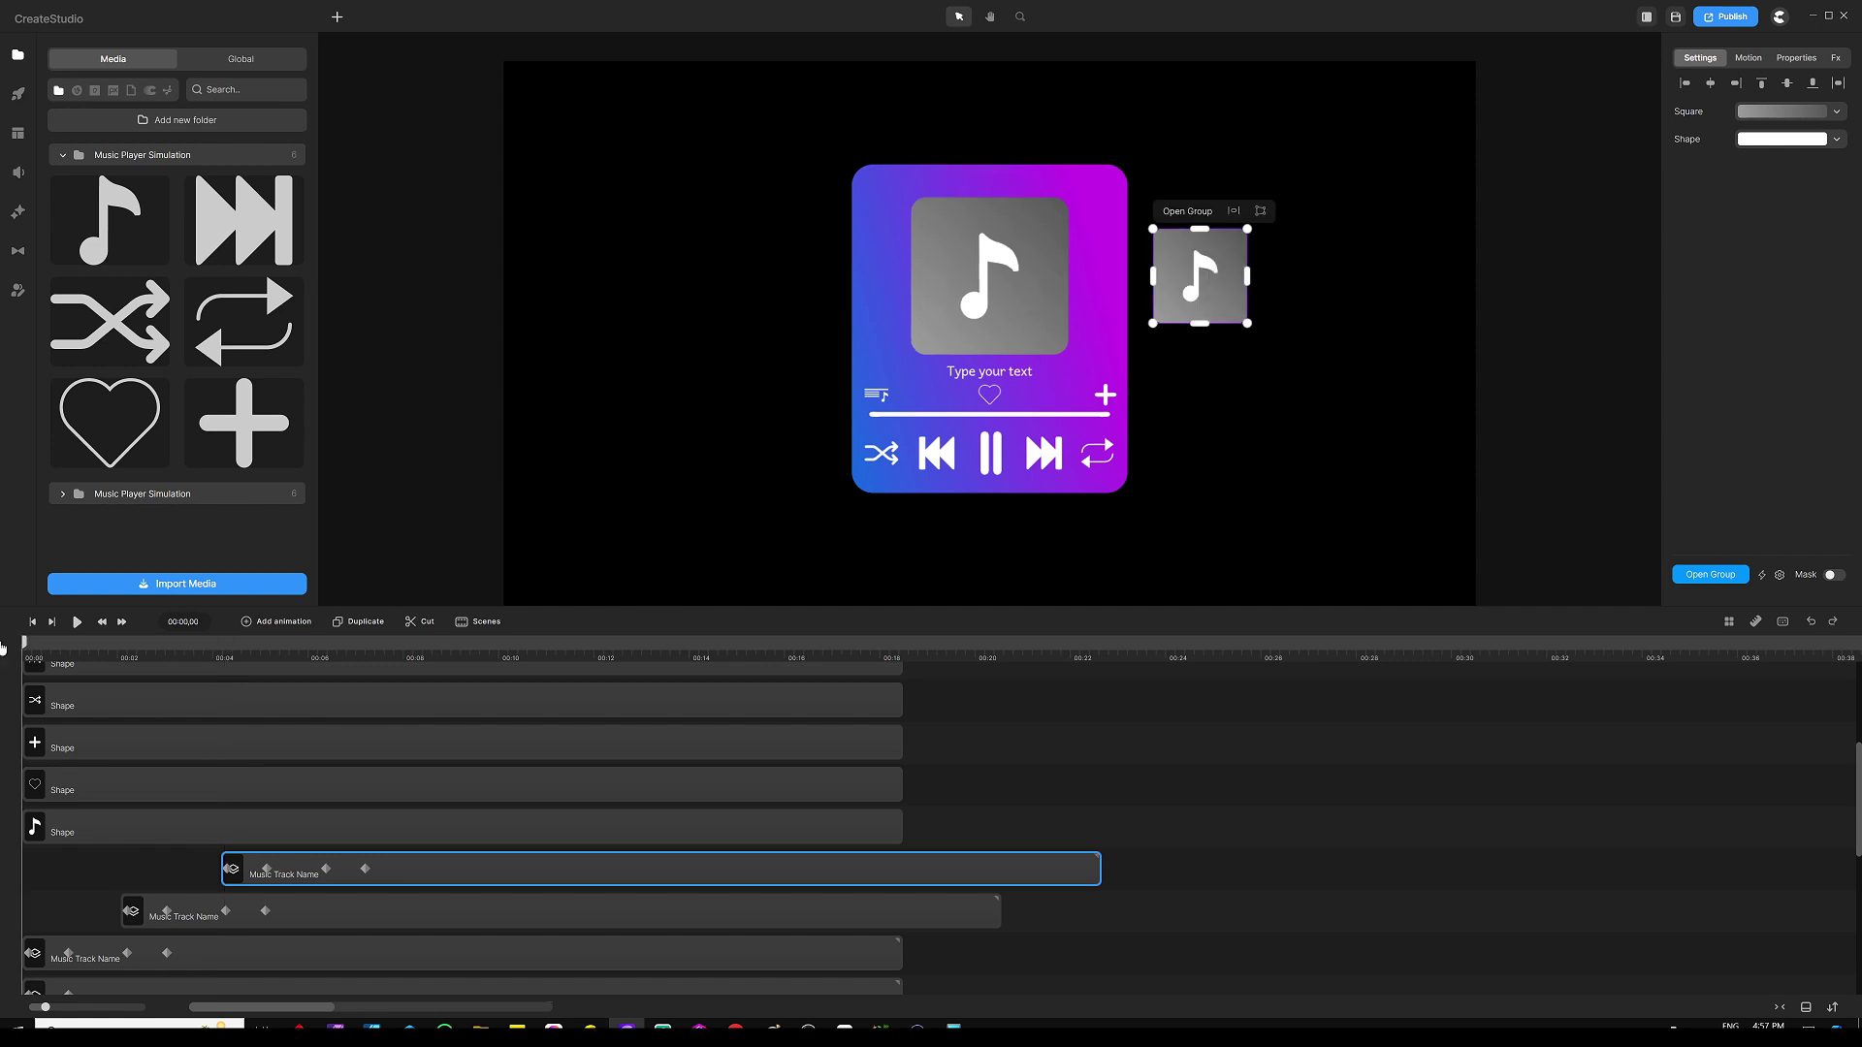
click(76, 868)
click(78, 622)
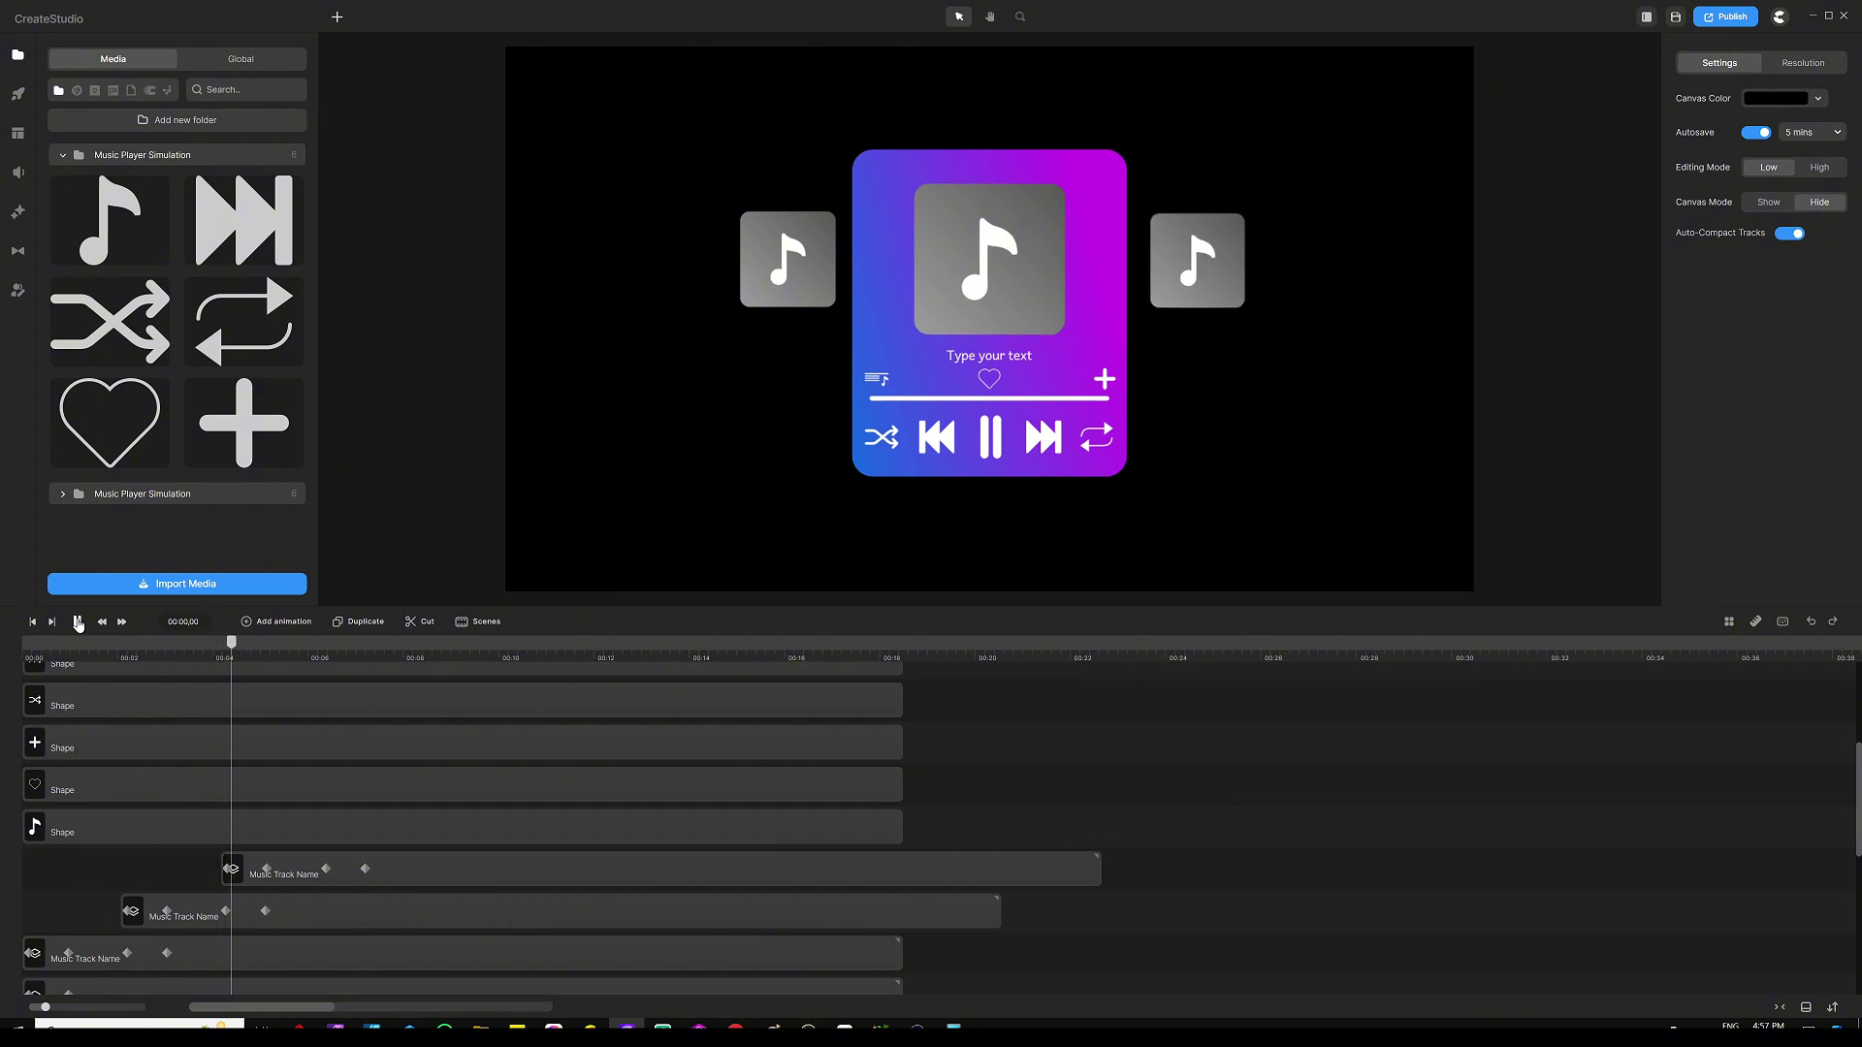
click(1188, 740)
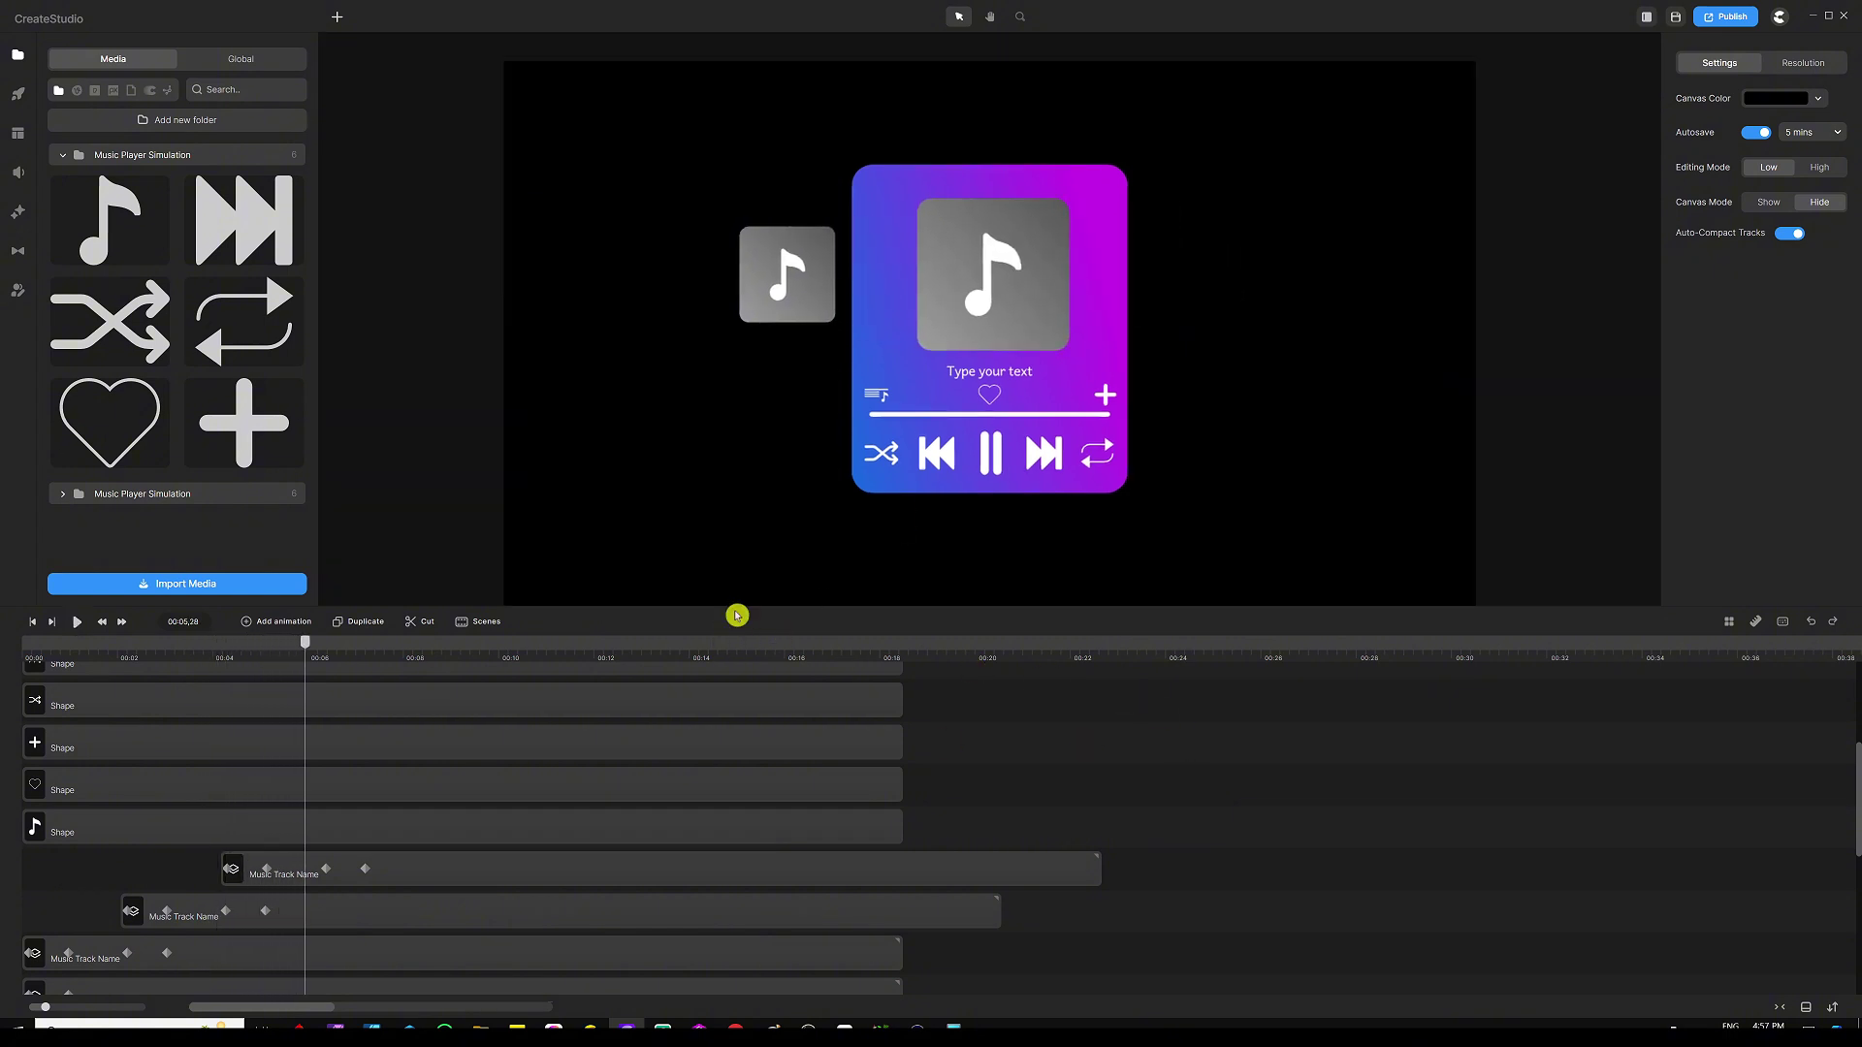
Step: Trim the ends of the two shifted cover tracks to match the end of the other tracks
drag(734, 609, 751, 471)
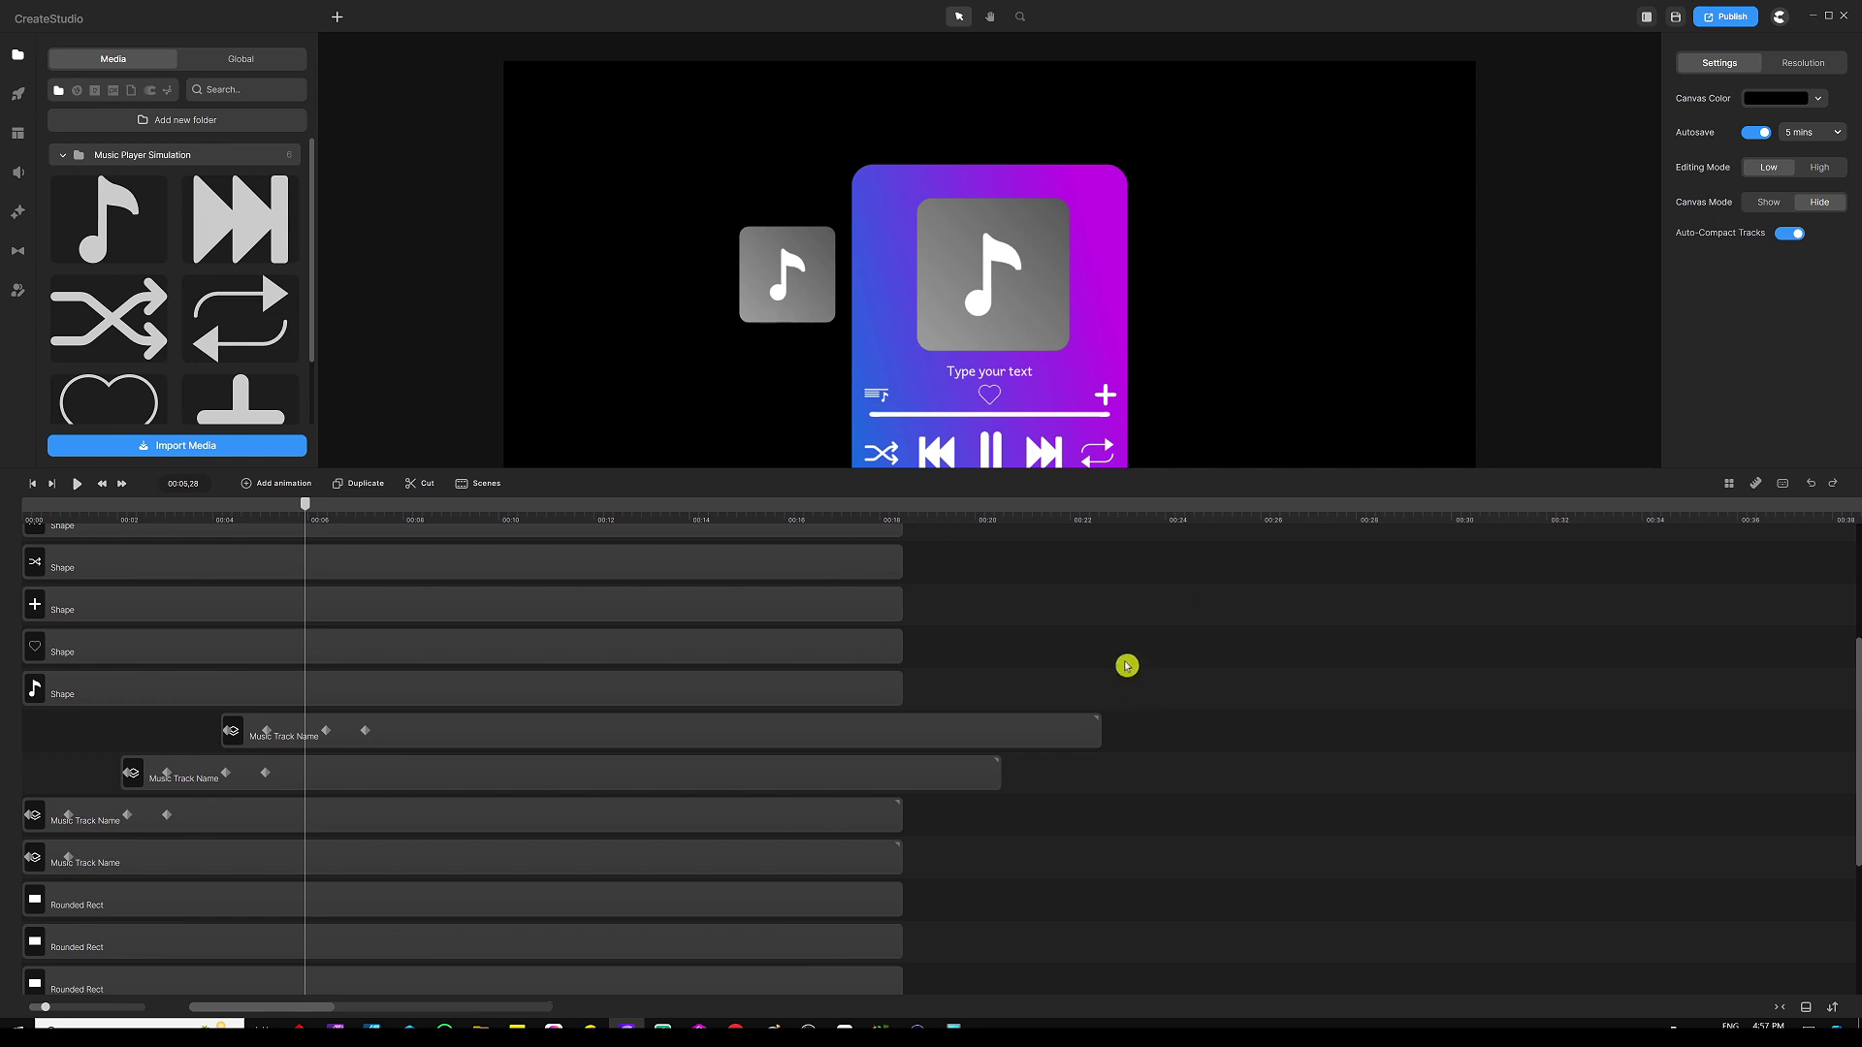
drag(999, 691, 902, 775)
drag(1061, 733, 573, 848)
click(960, 729)
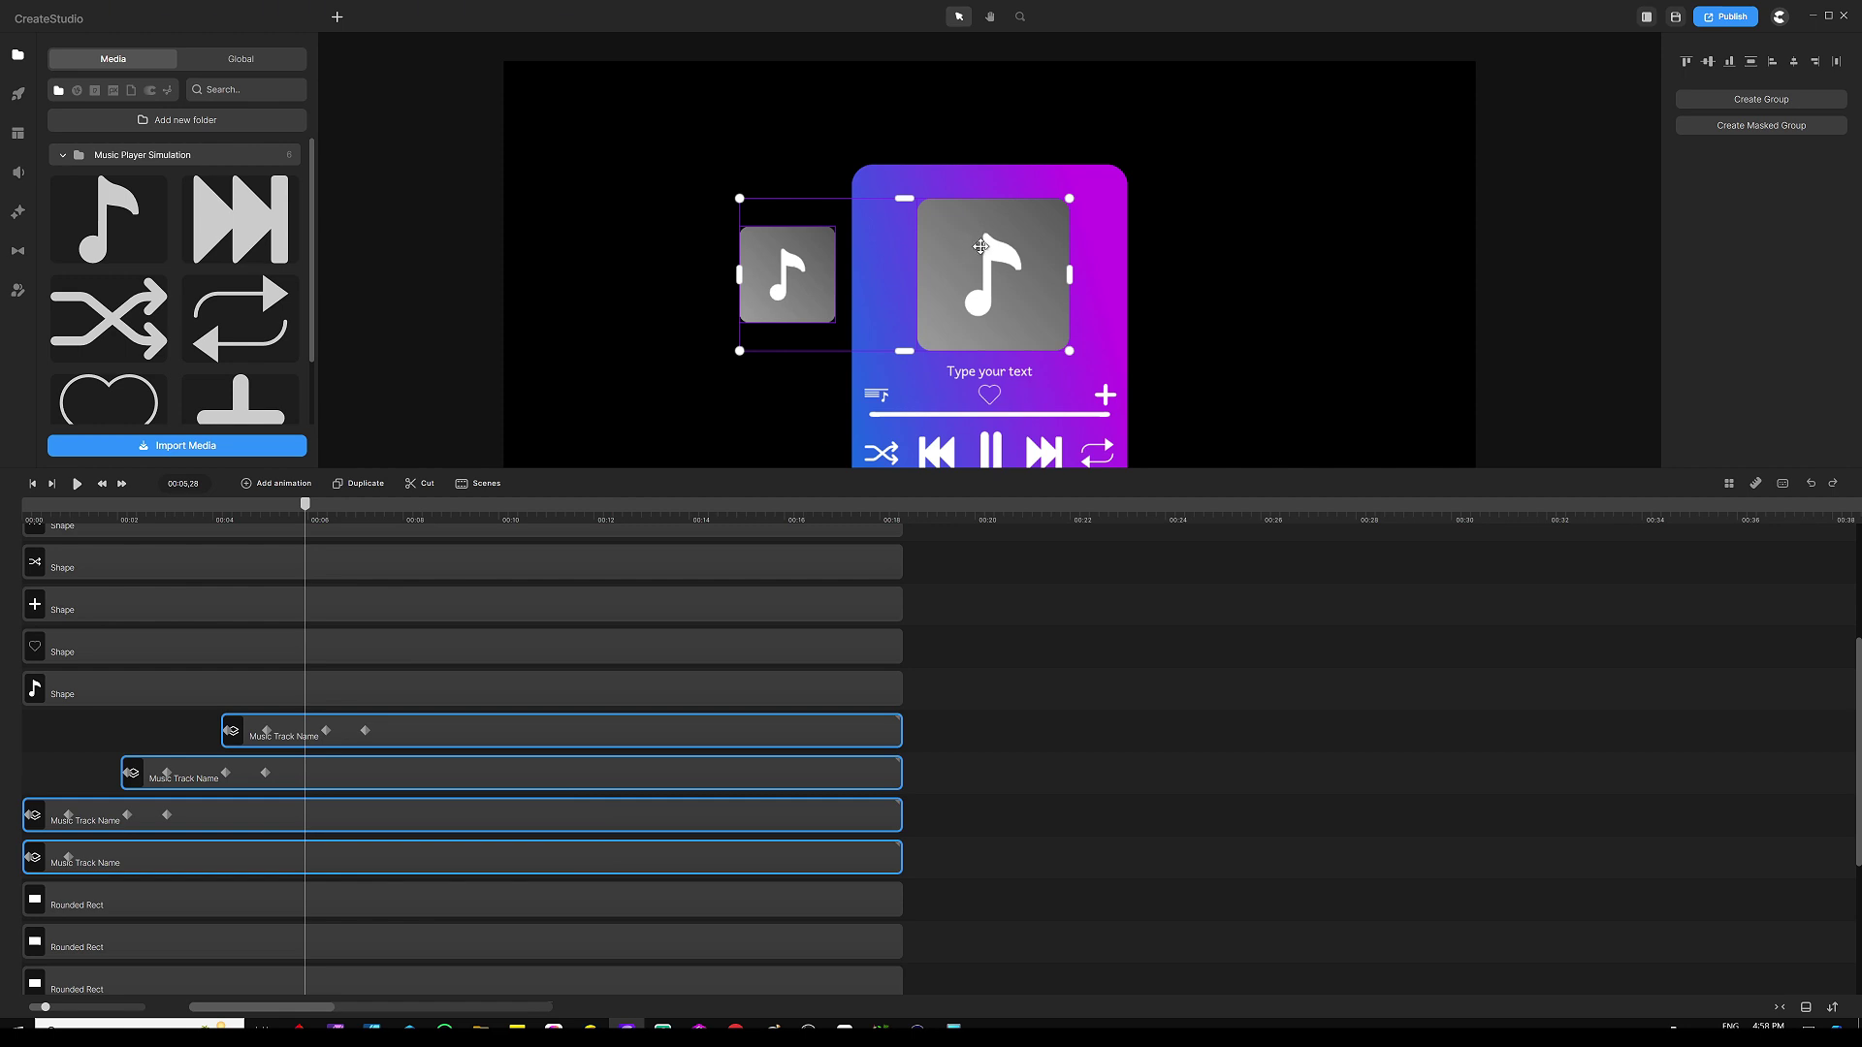
Step: Group the four cover tracks and rename the group Music Track Name
right_click(655, 863)
click(678, 801)
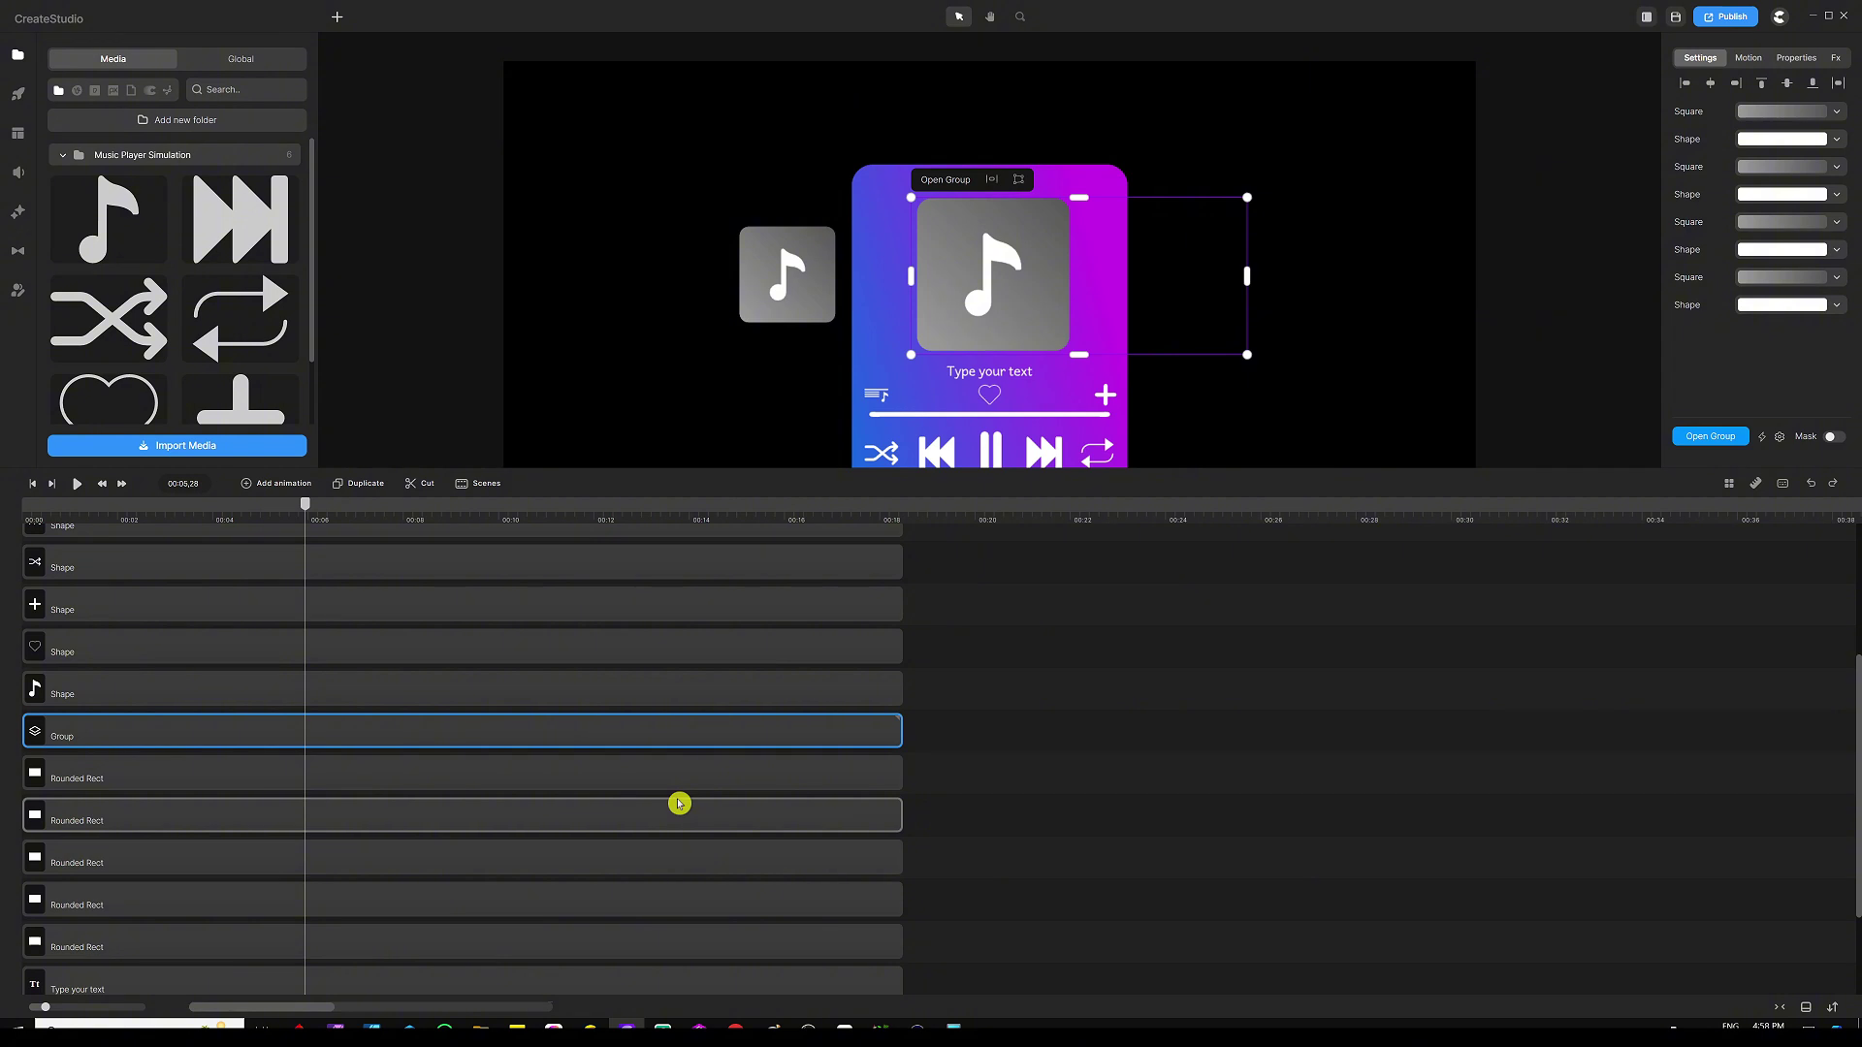
click(1005, 773)
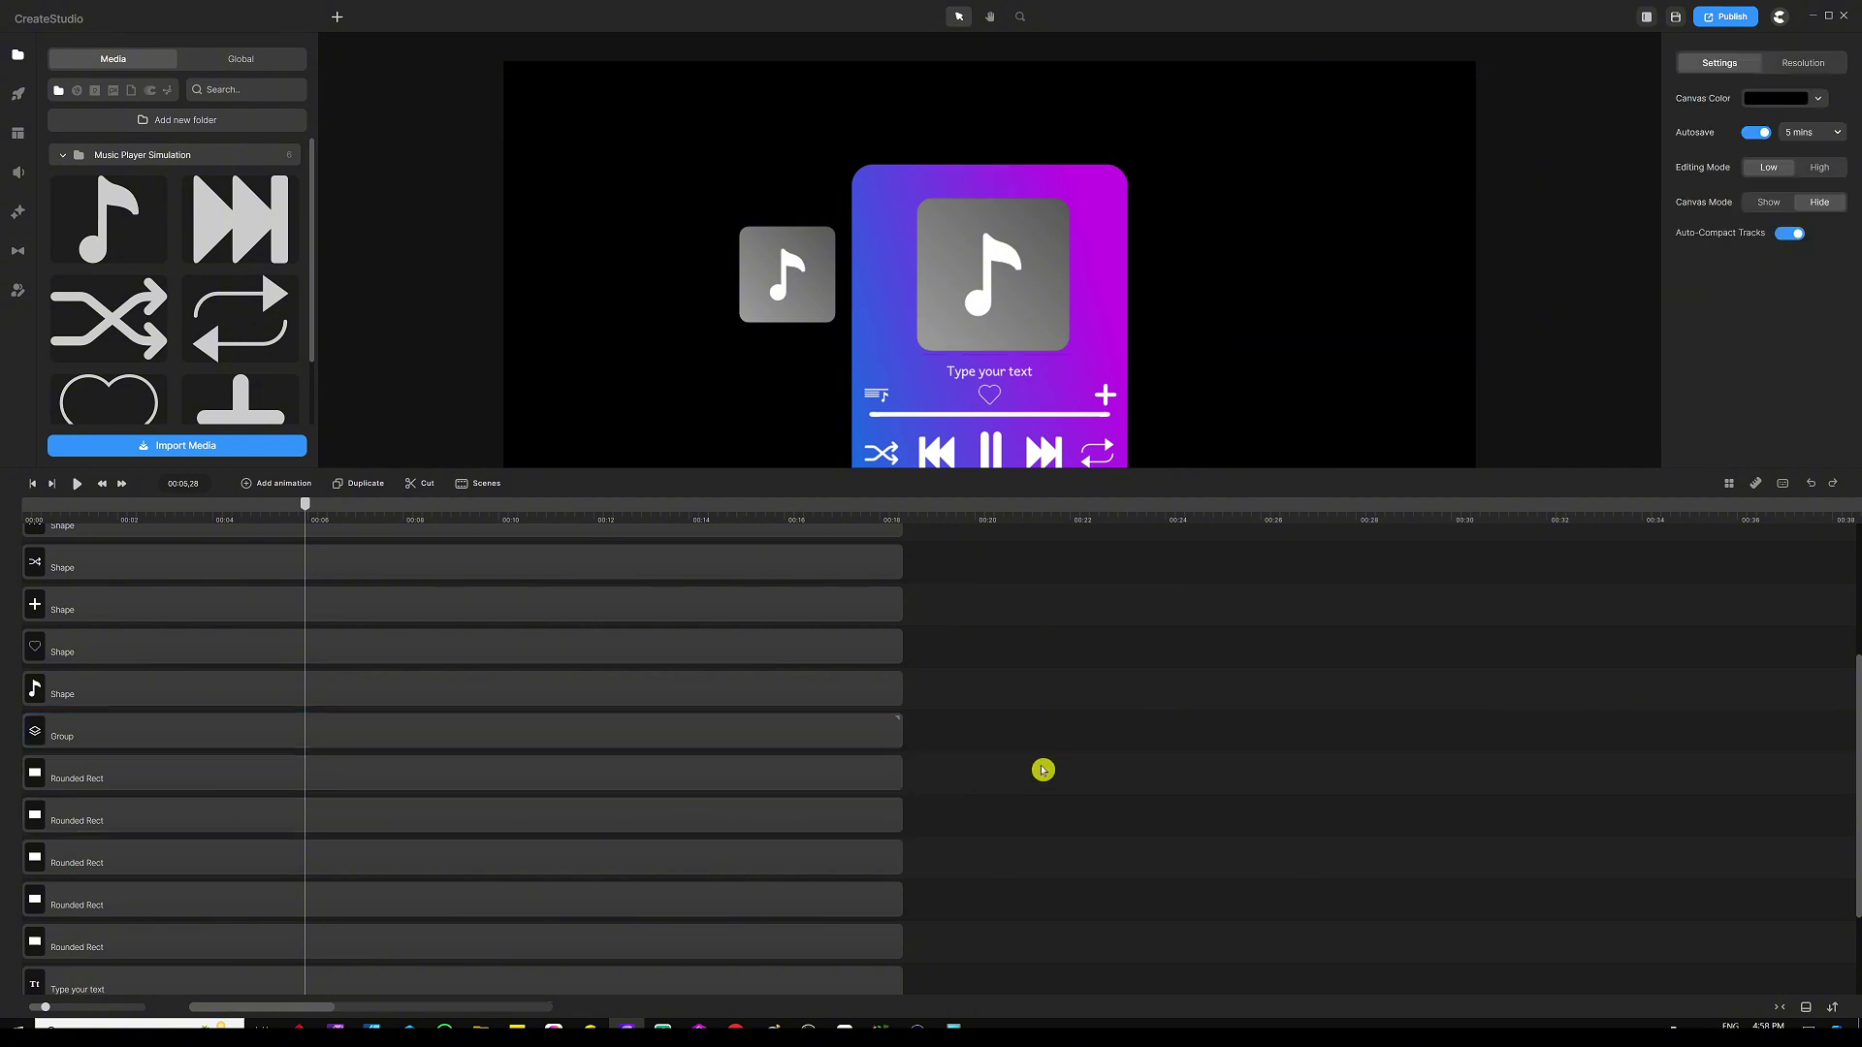
right_click(744, 731)
click(796, 507)
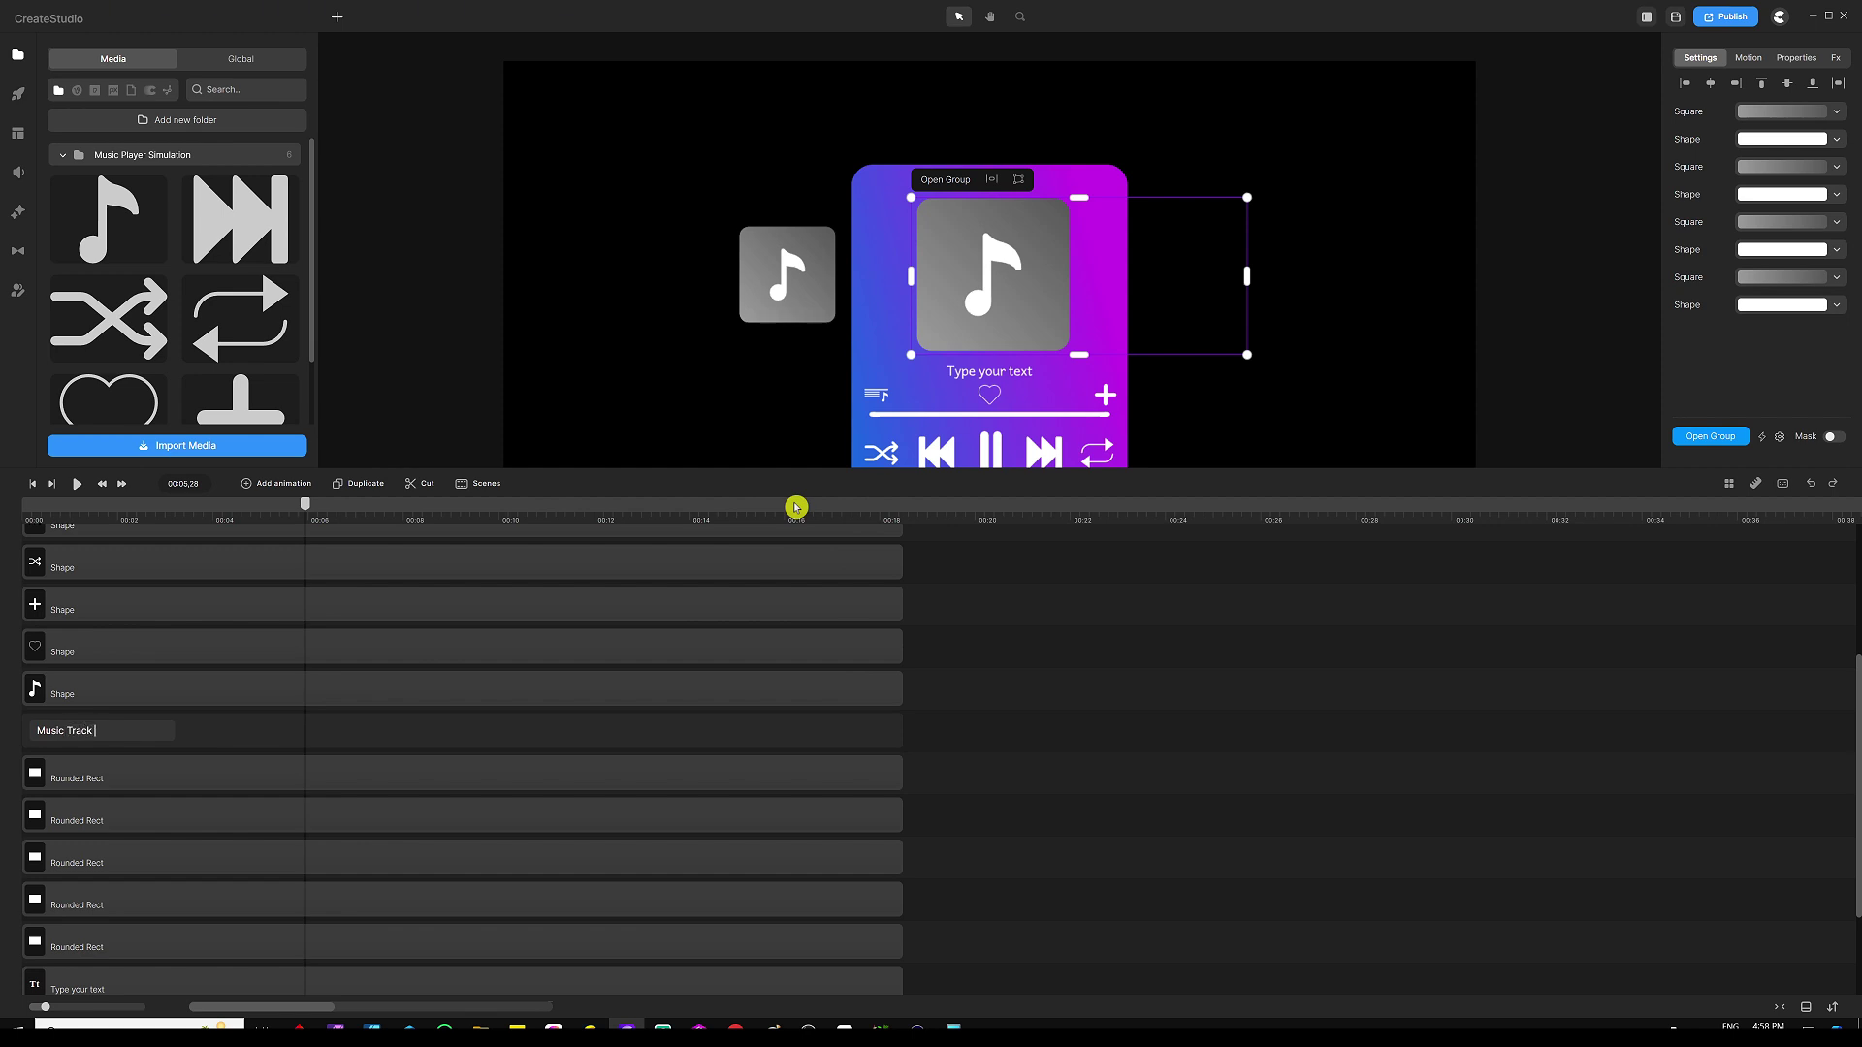
key(Return)
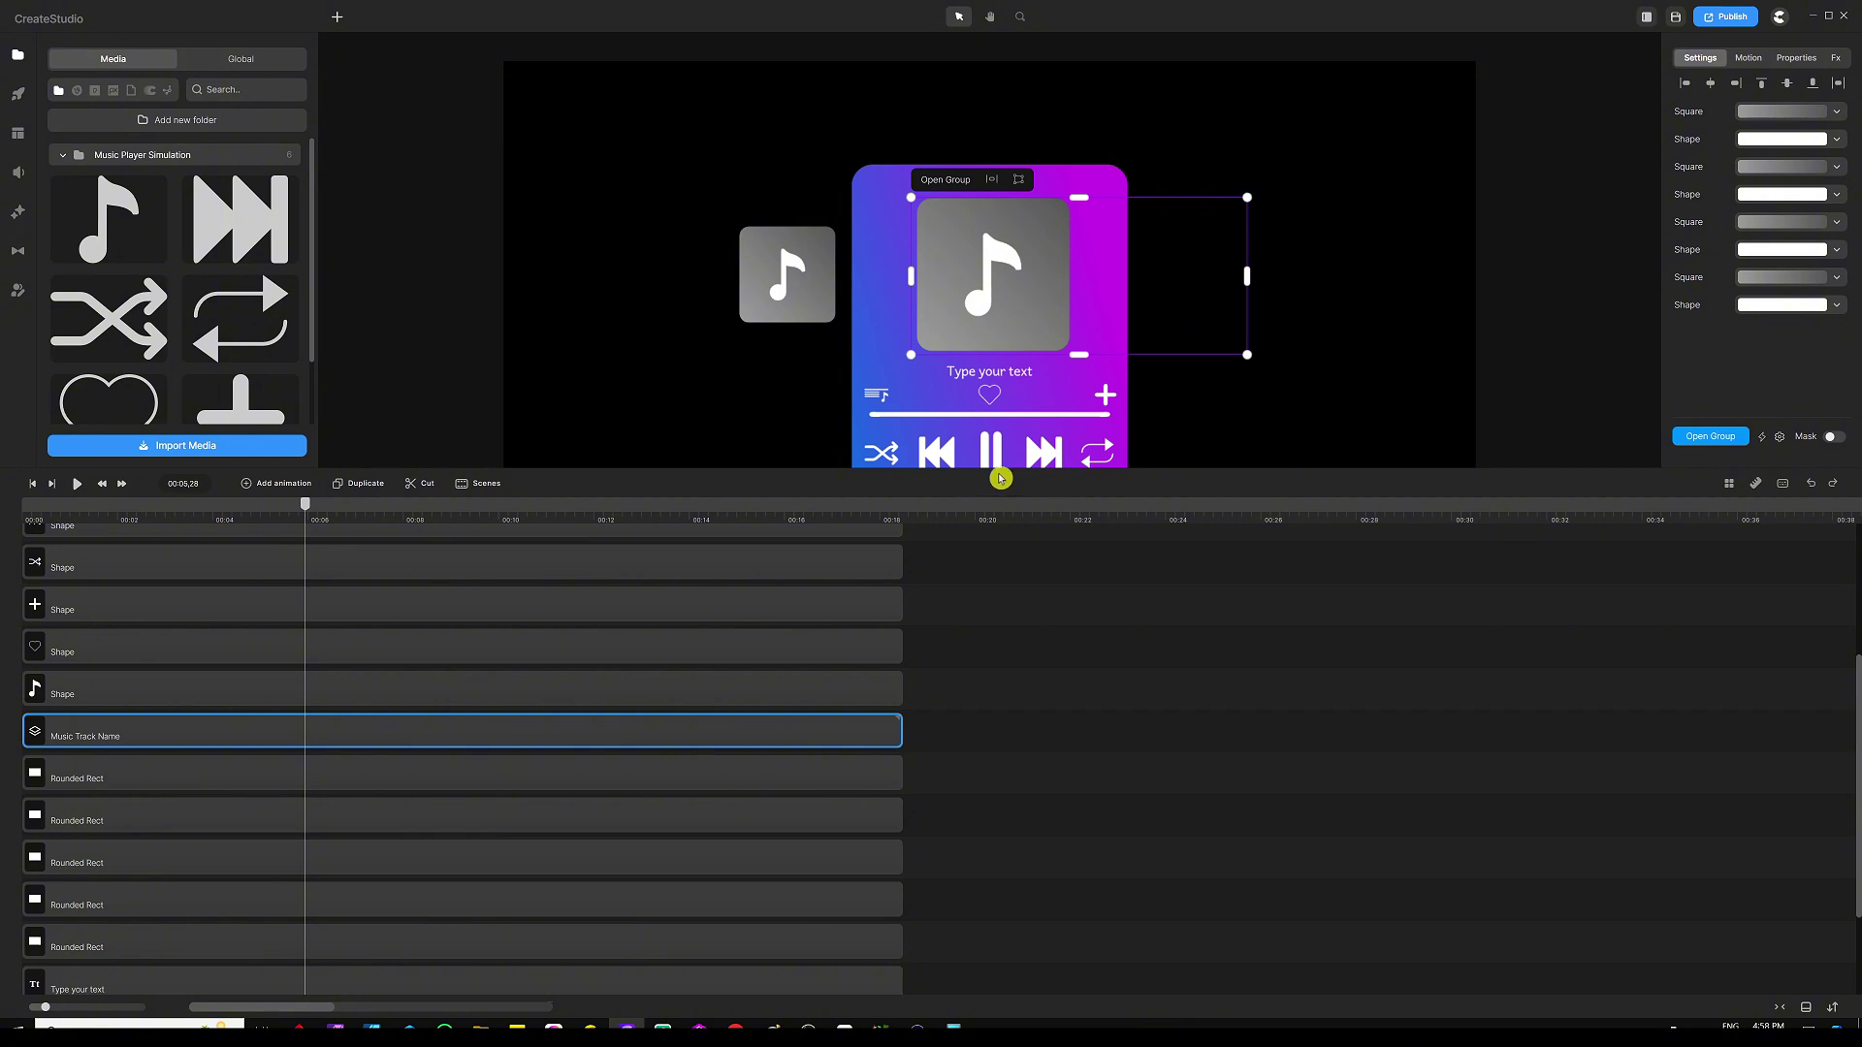
Step: Apply a Track Matte to the cover group, with the Music Player shape as its mask and Alpha as its type
drag(999, 479, 995, 636)
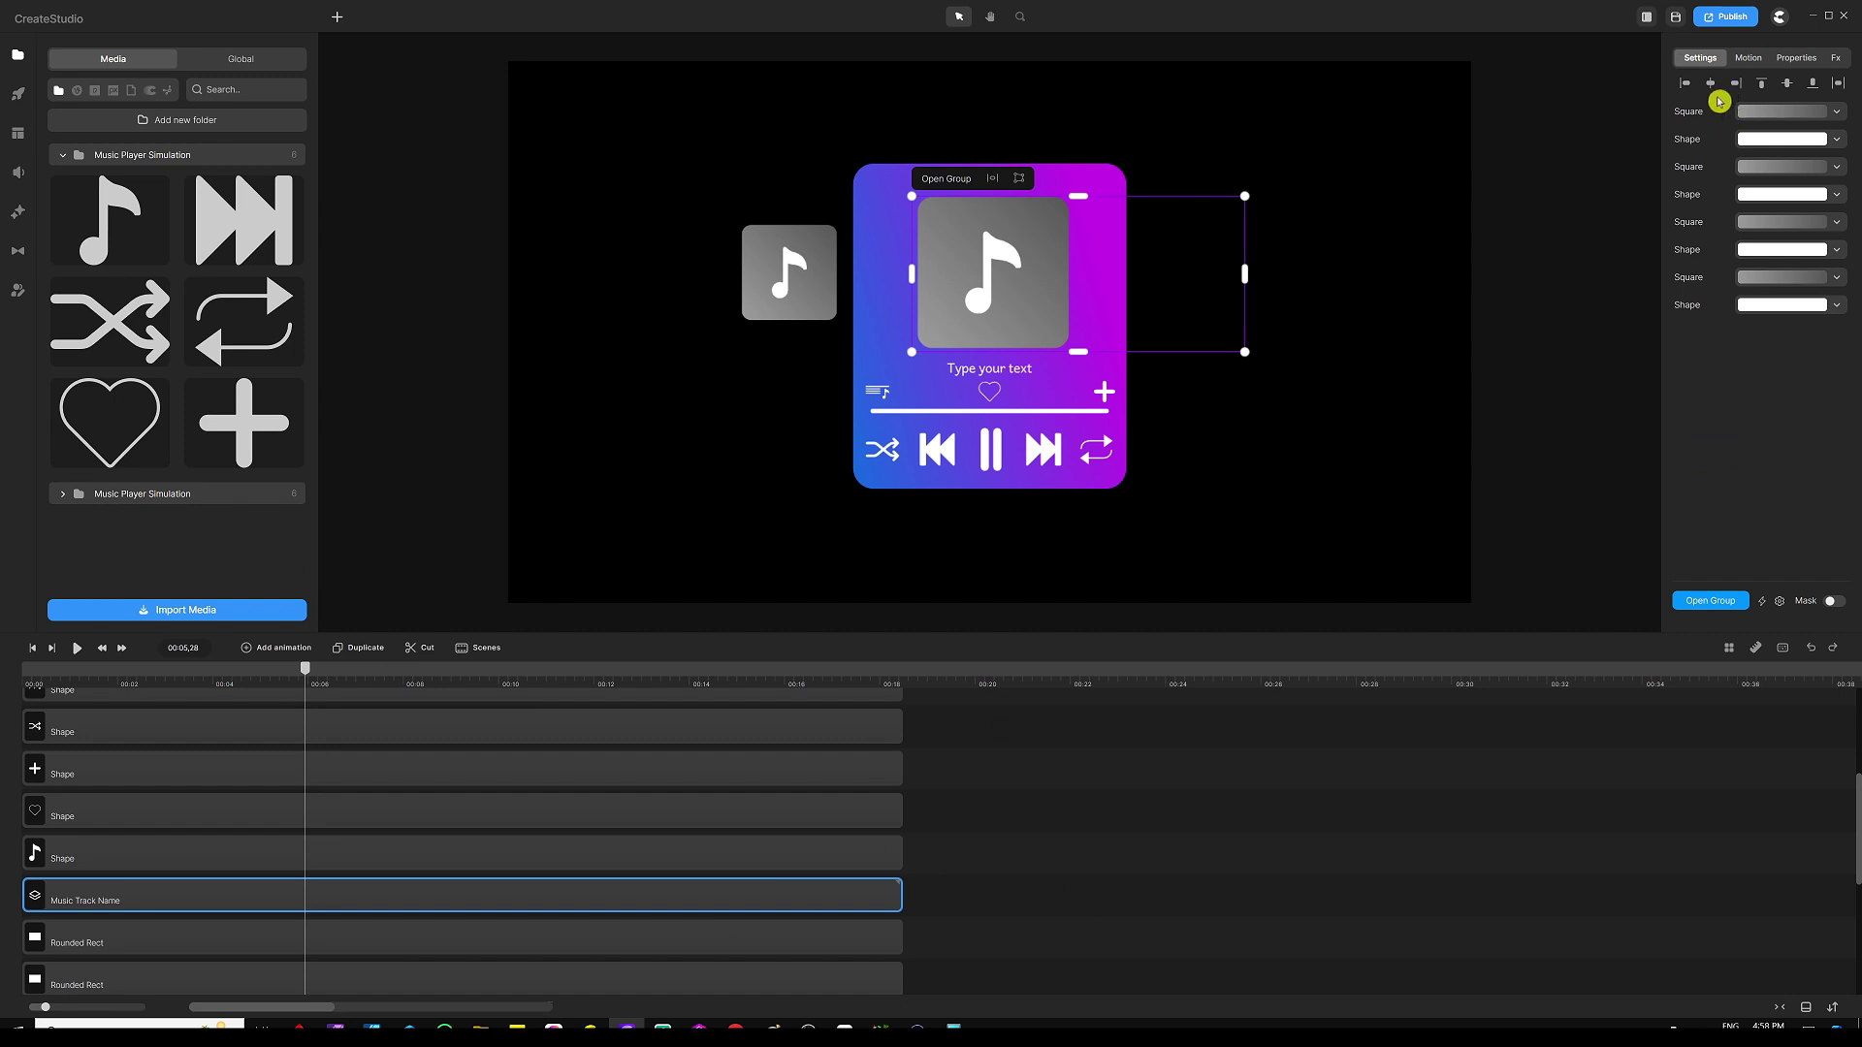
click(1800, 60)
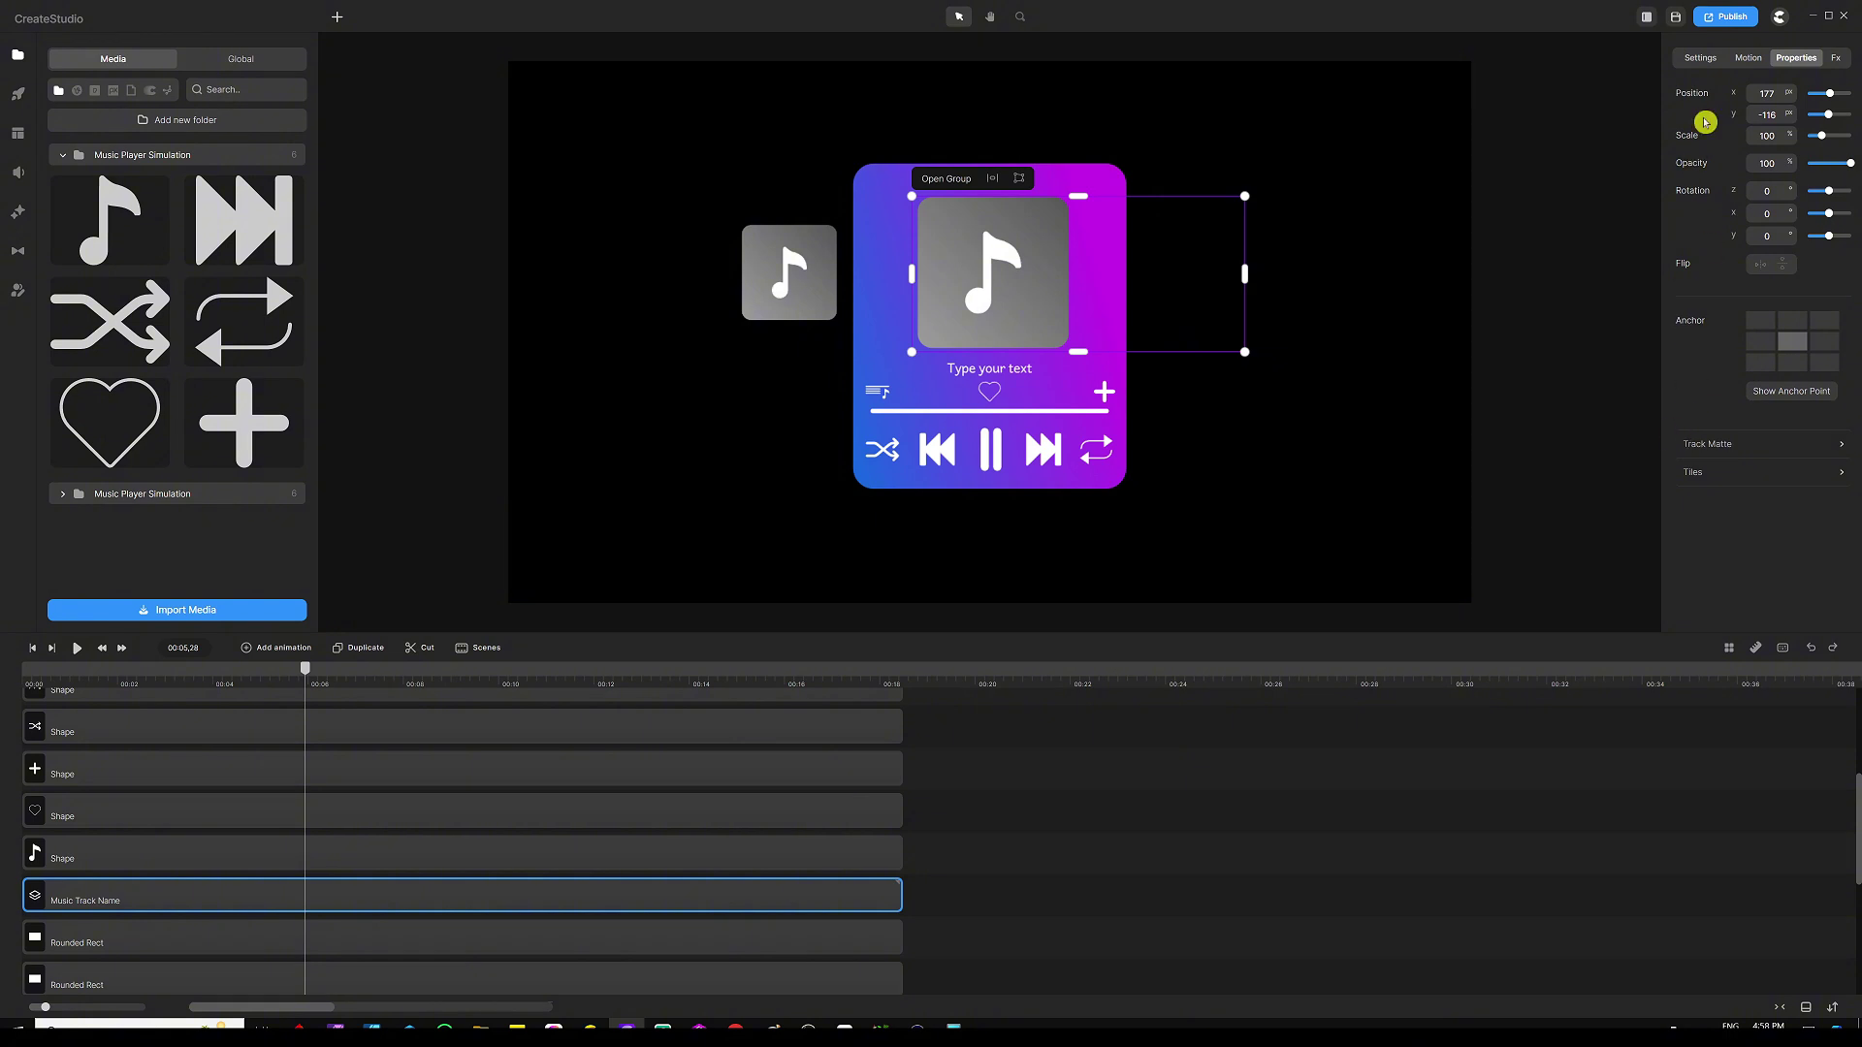
click(1711, 445)
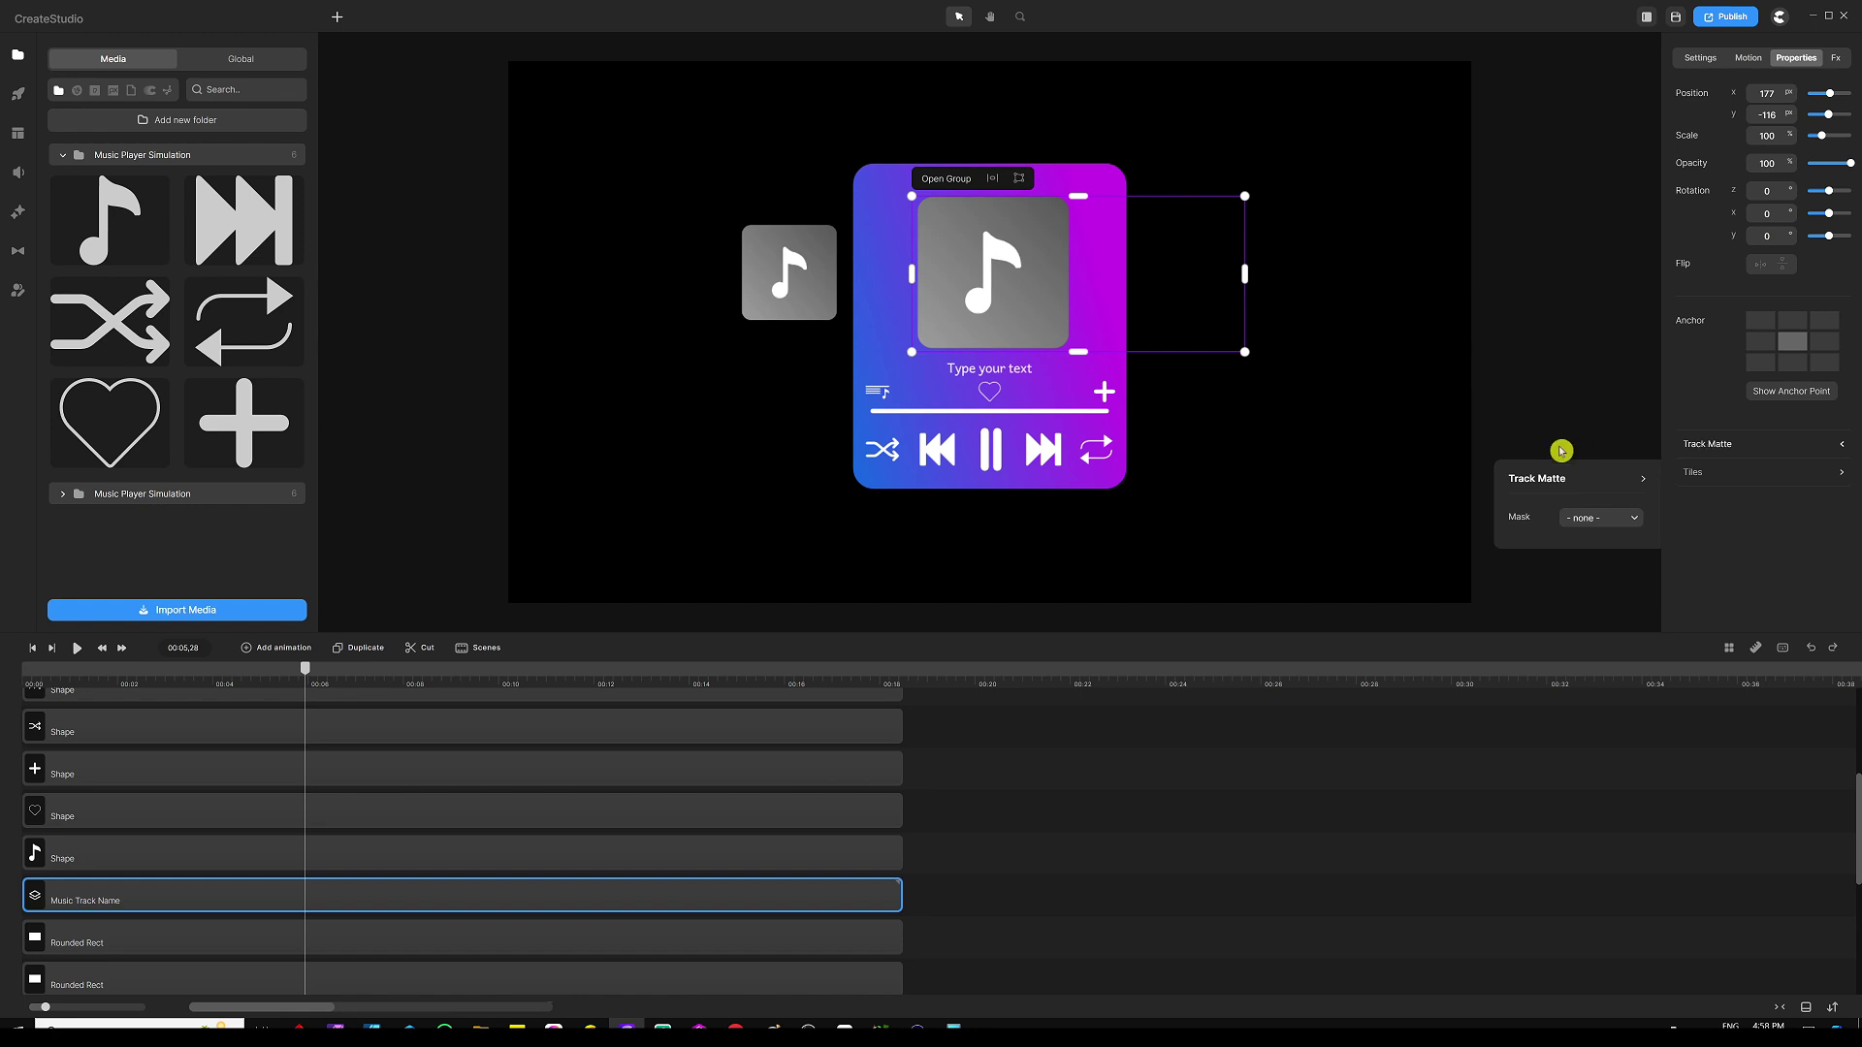
click(1627, 519)
scroll(1617, 567, down, 5)
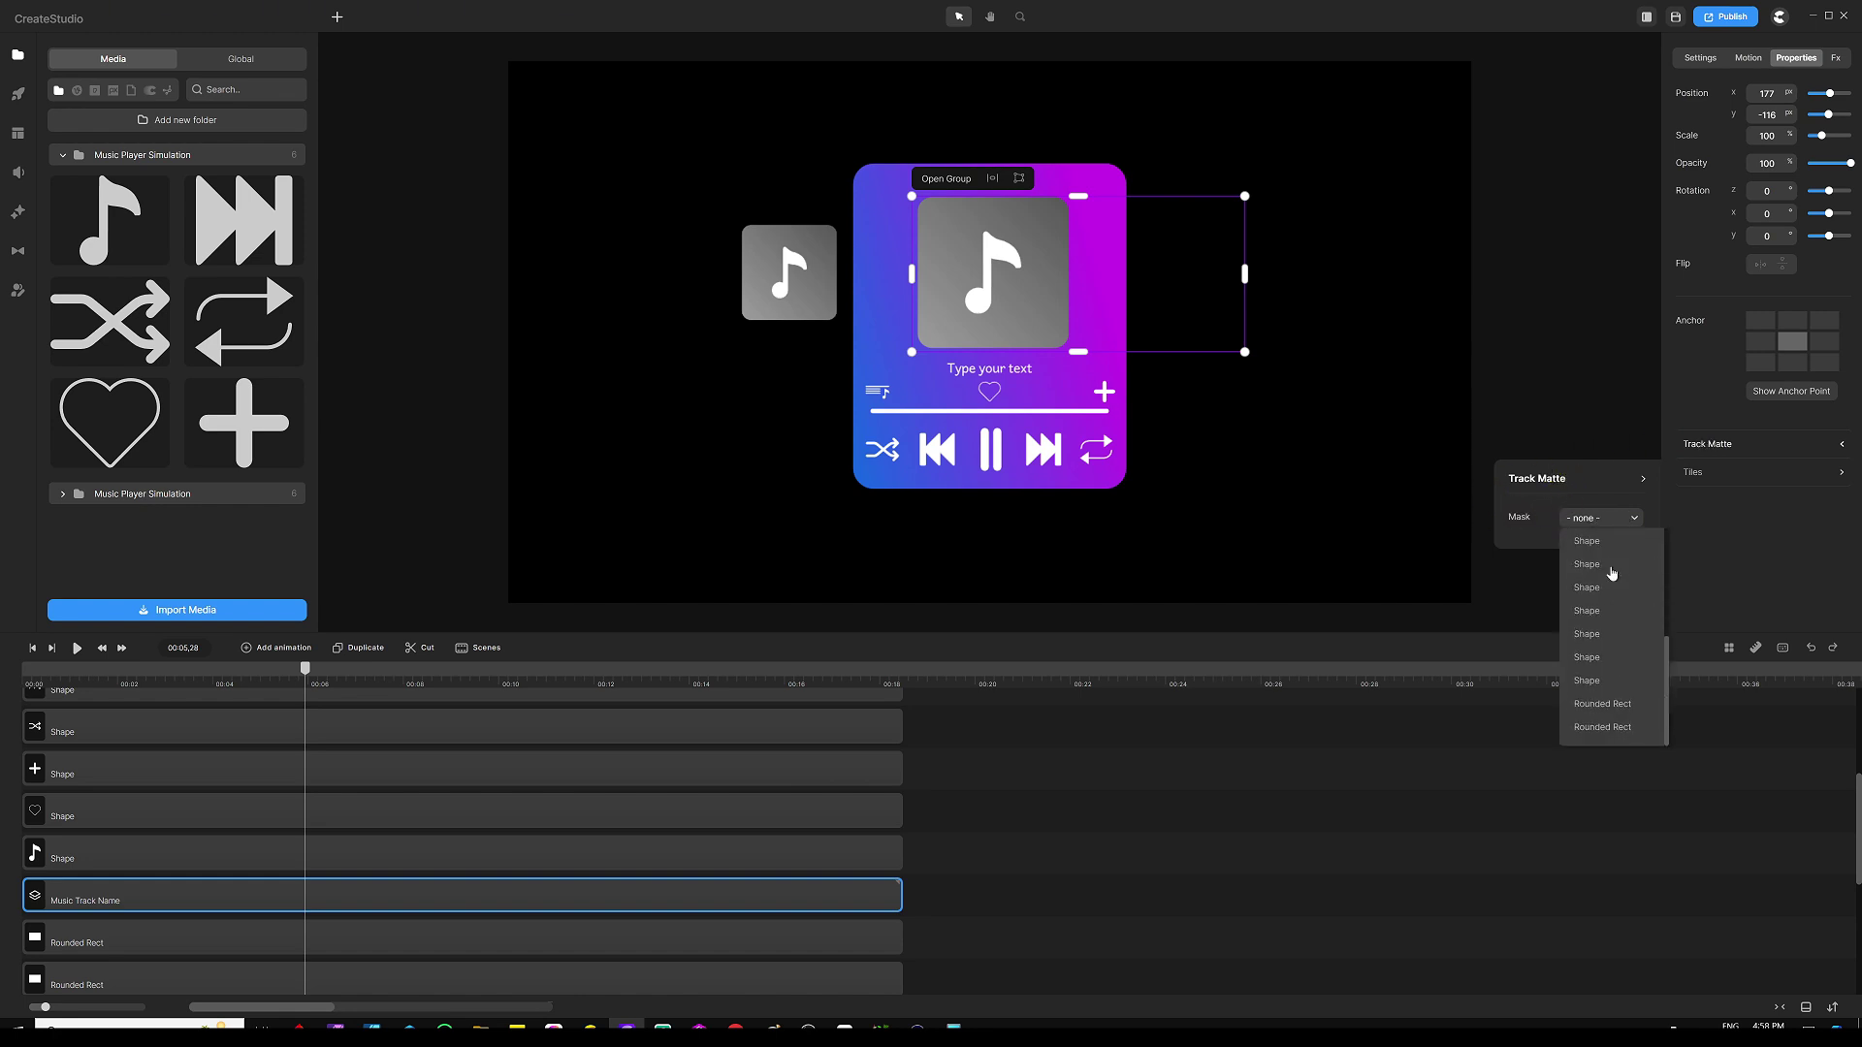
click(1665, 682)
drag(1670, 682, 1679, 582)
click(1626, 573)
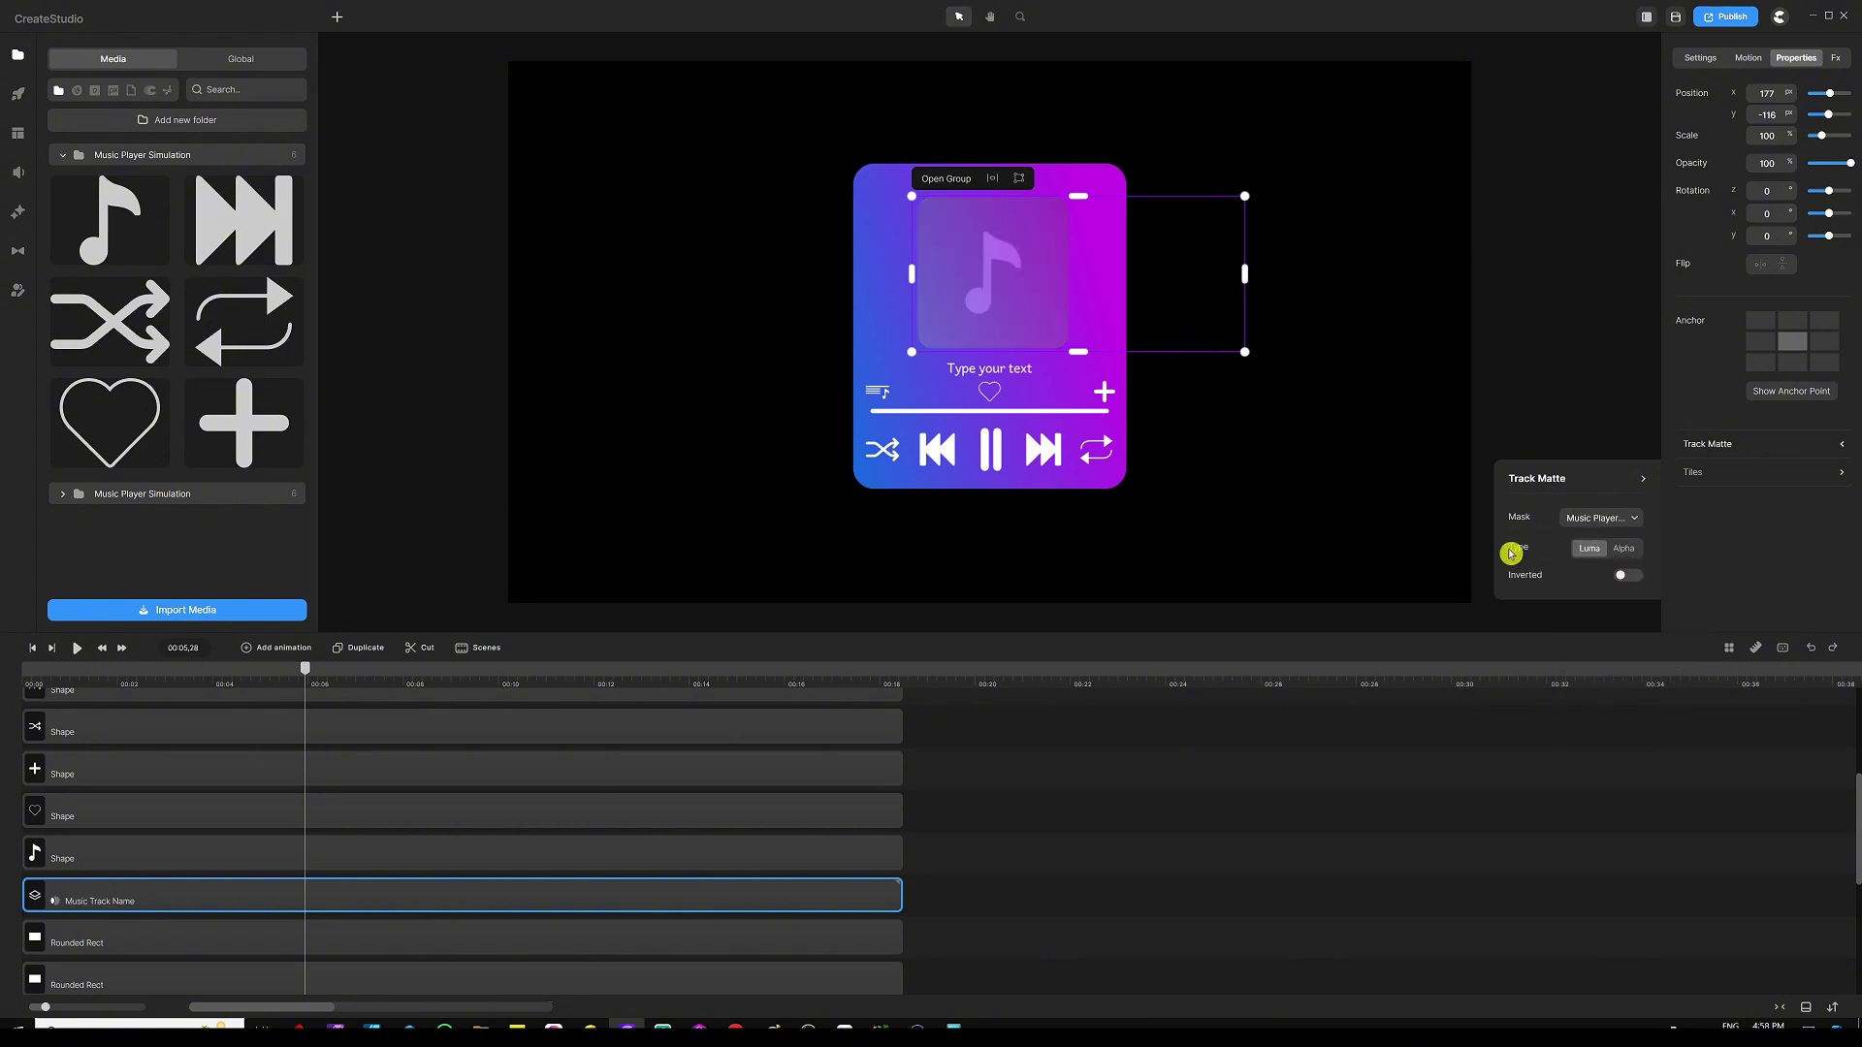
click(1623, 548)
click(1130, 769)
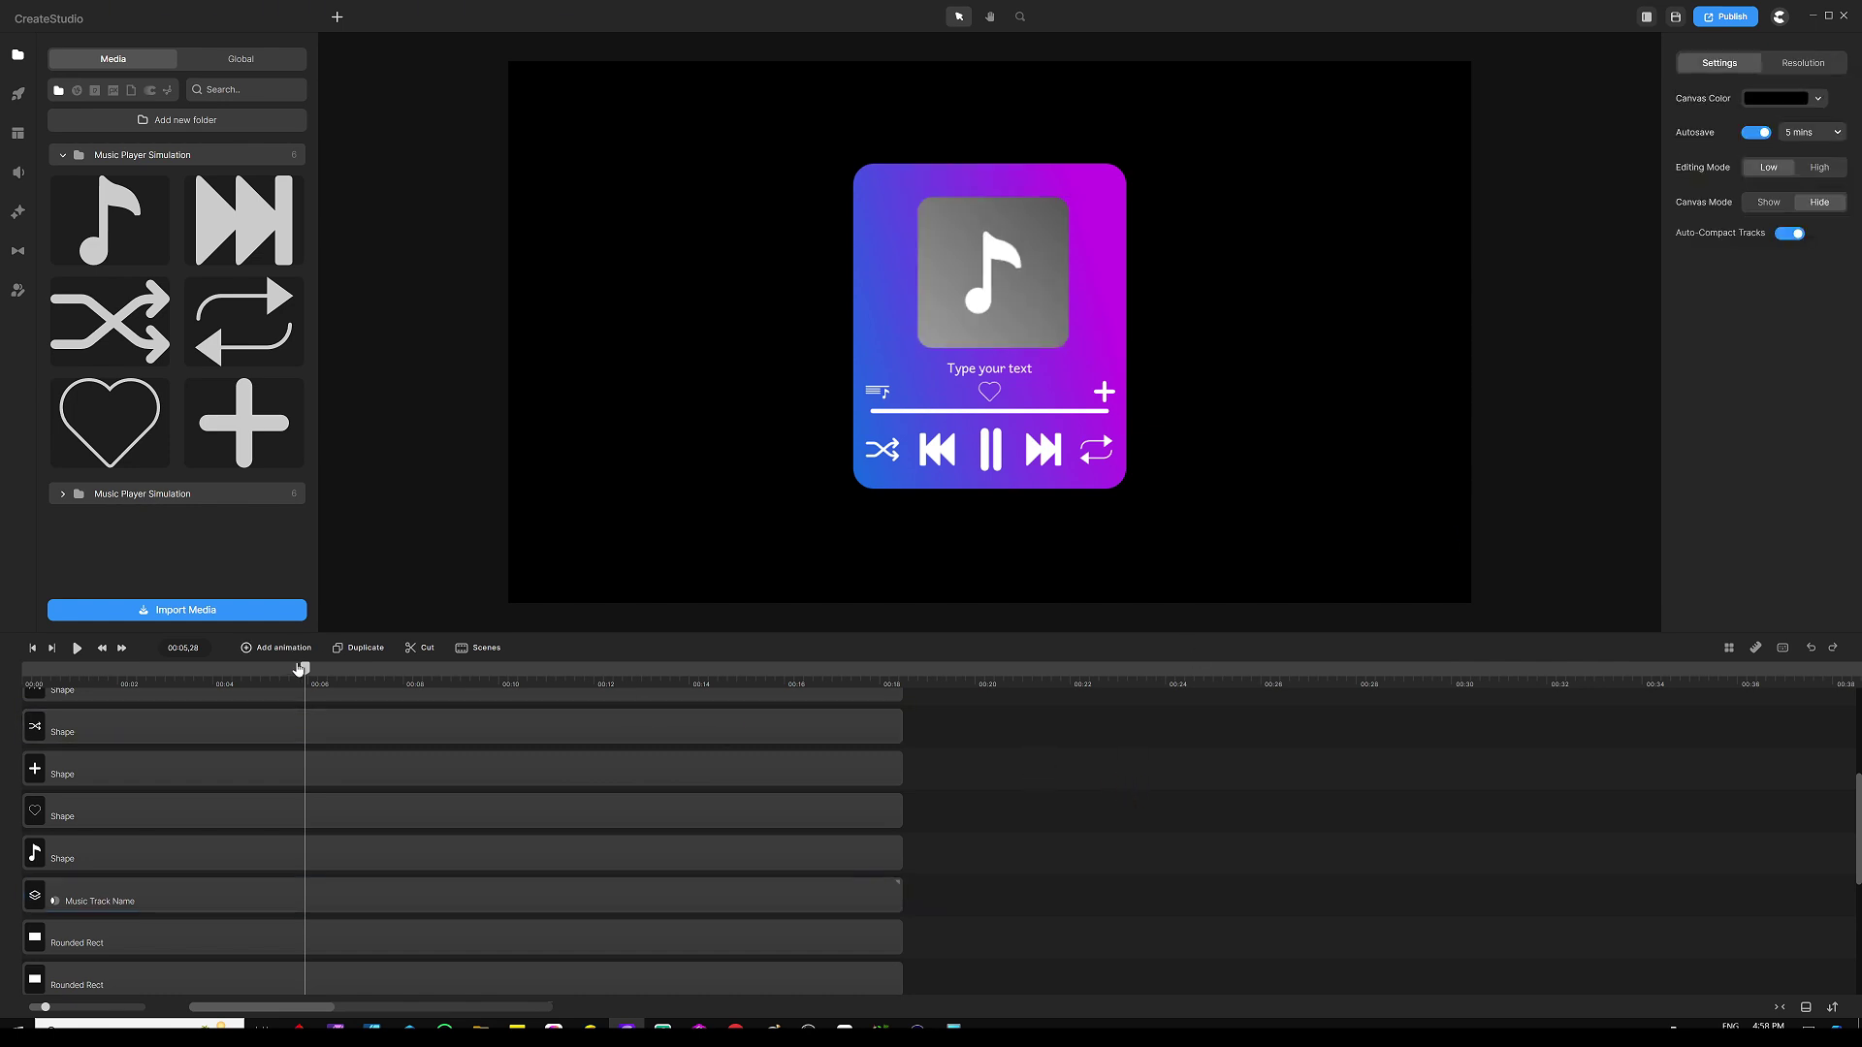
Step: Play back the masked covers from the start and examine the group's clipping during the first transition at 00:00,15
drag(306, 669, 225, 671)
click(67, 769)
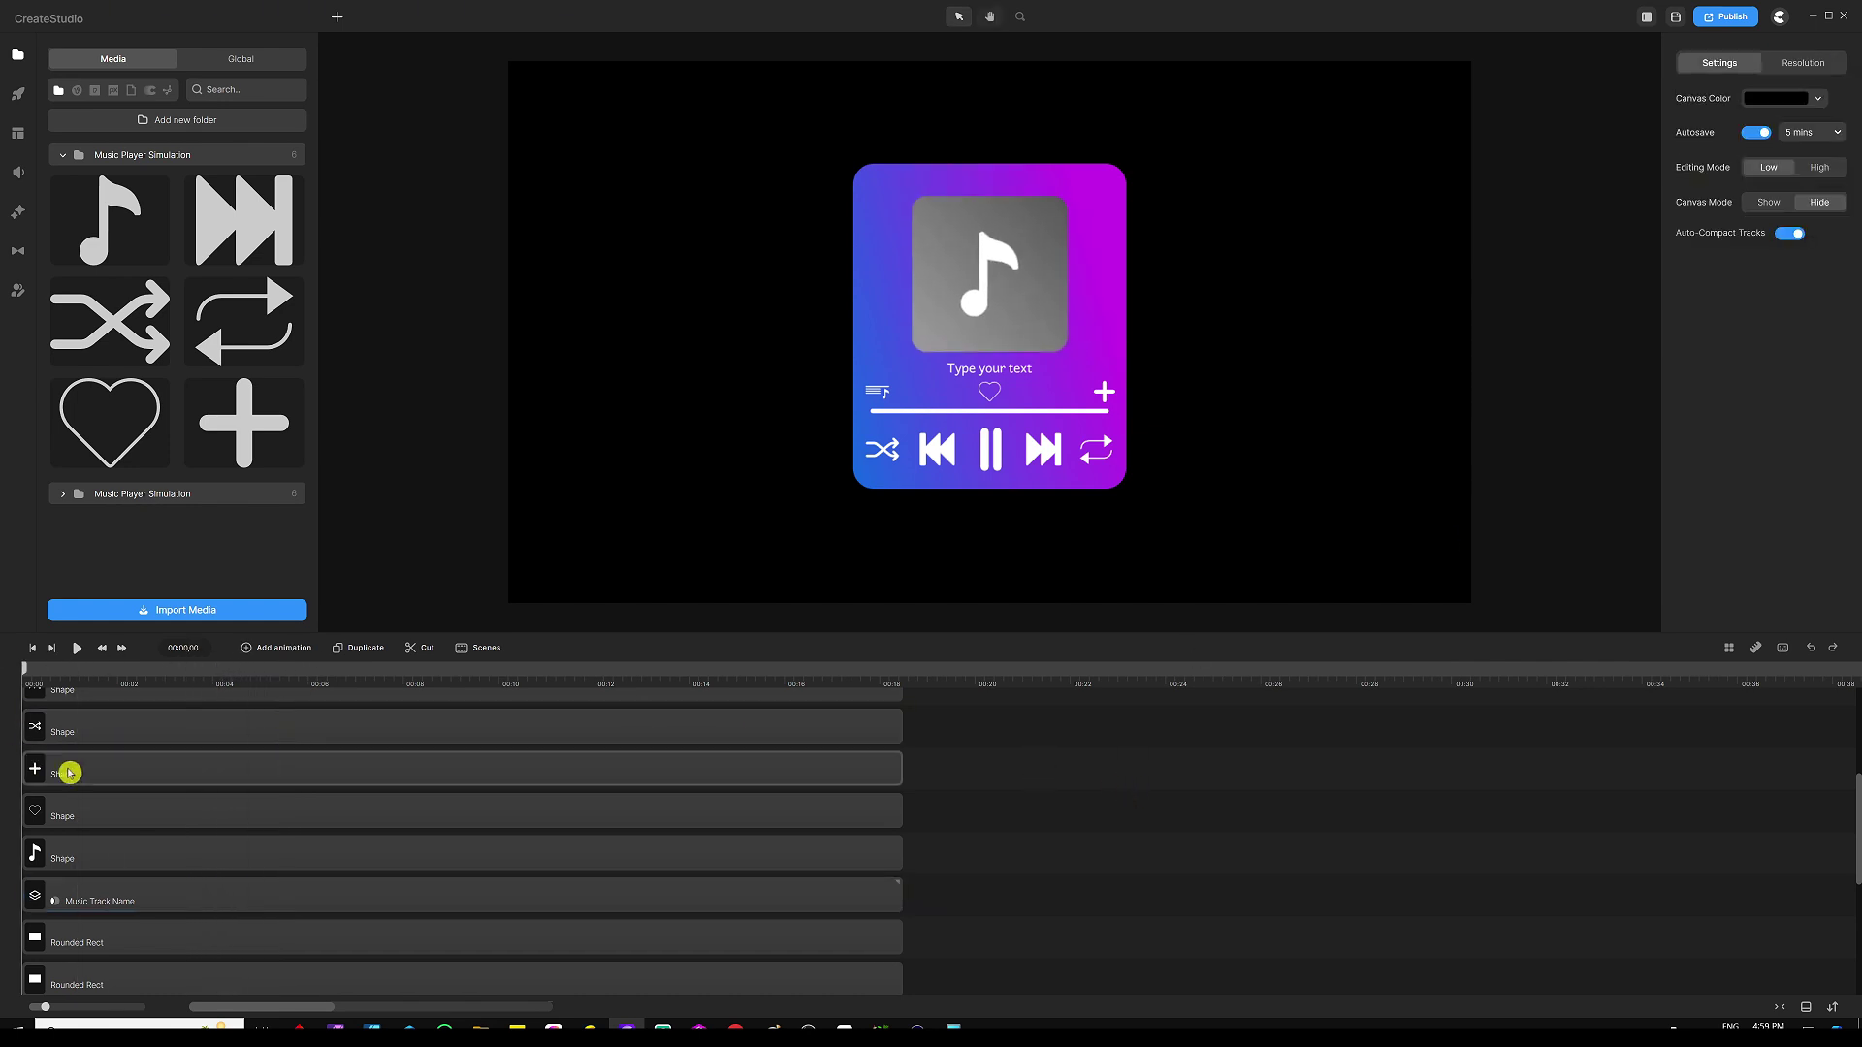
key(space)
key(space)
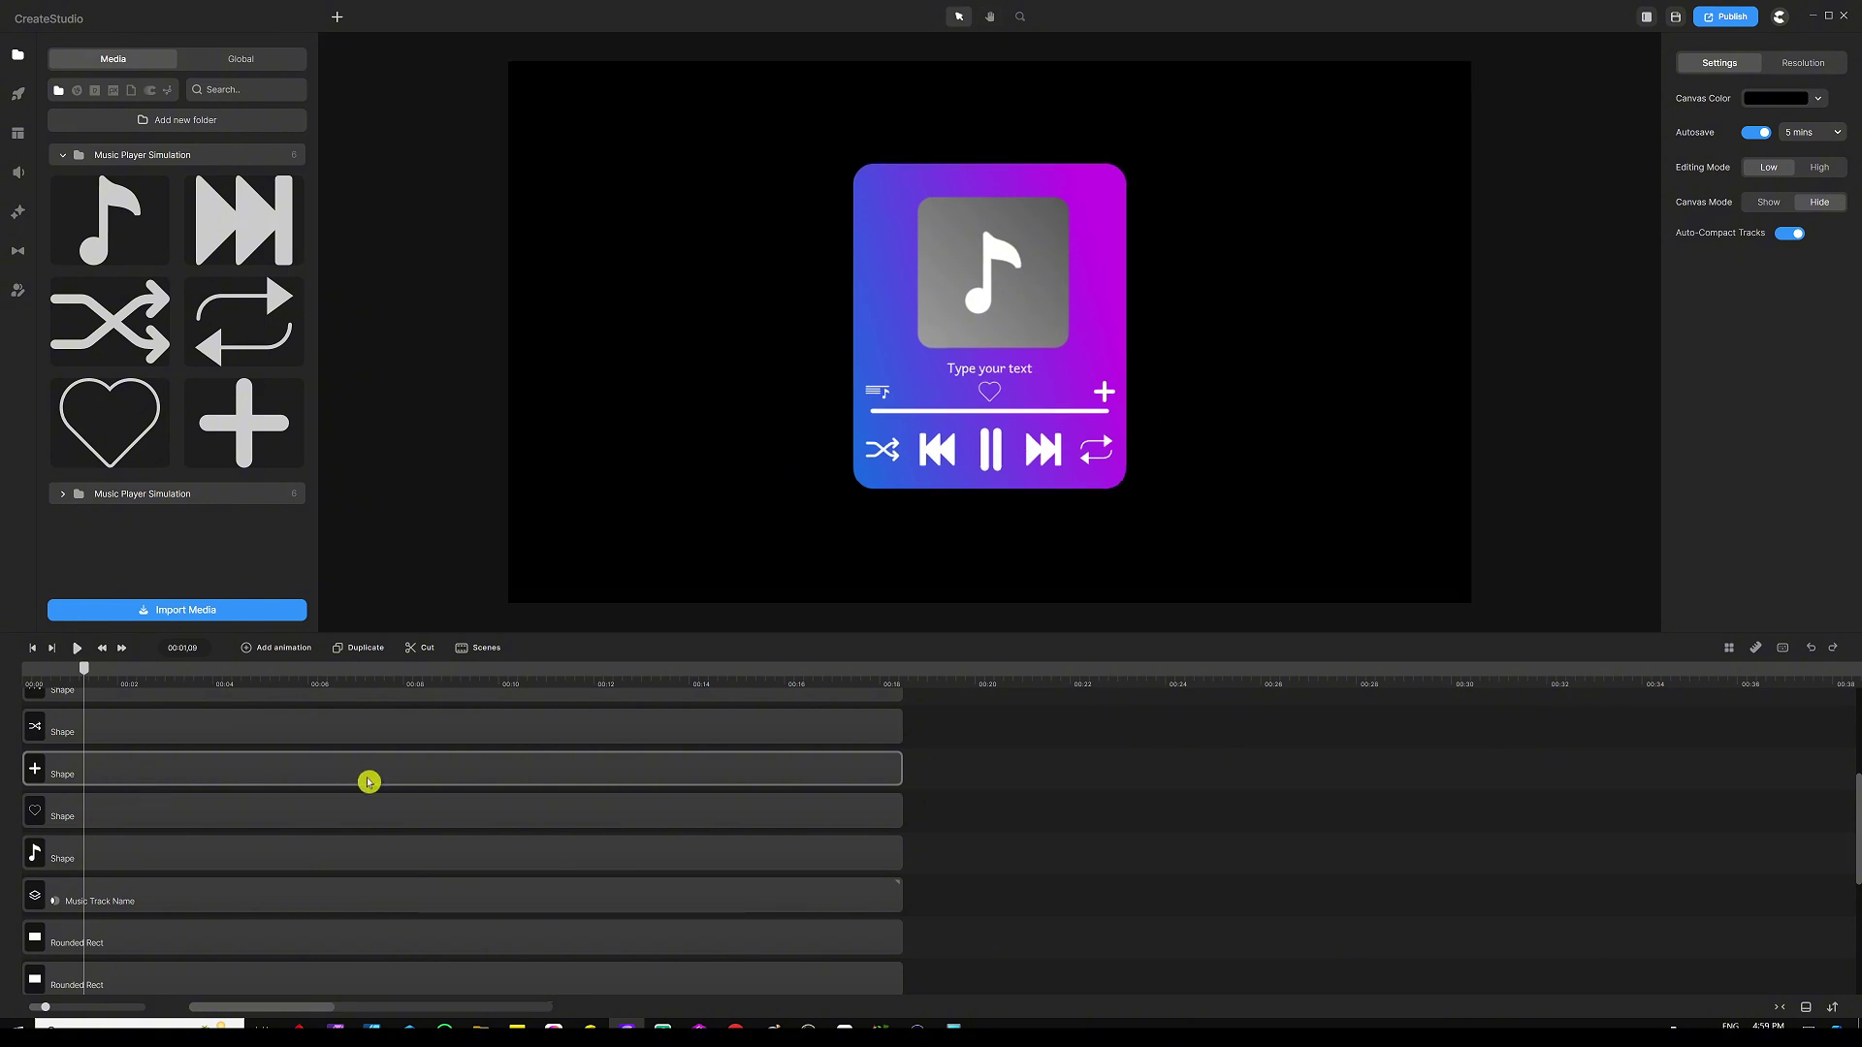
click(996, 264)
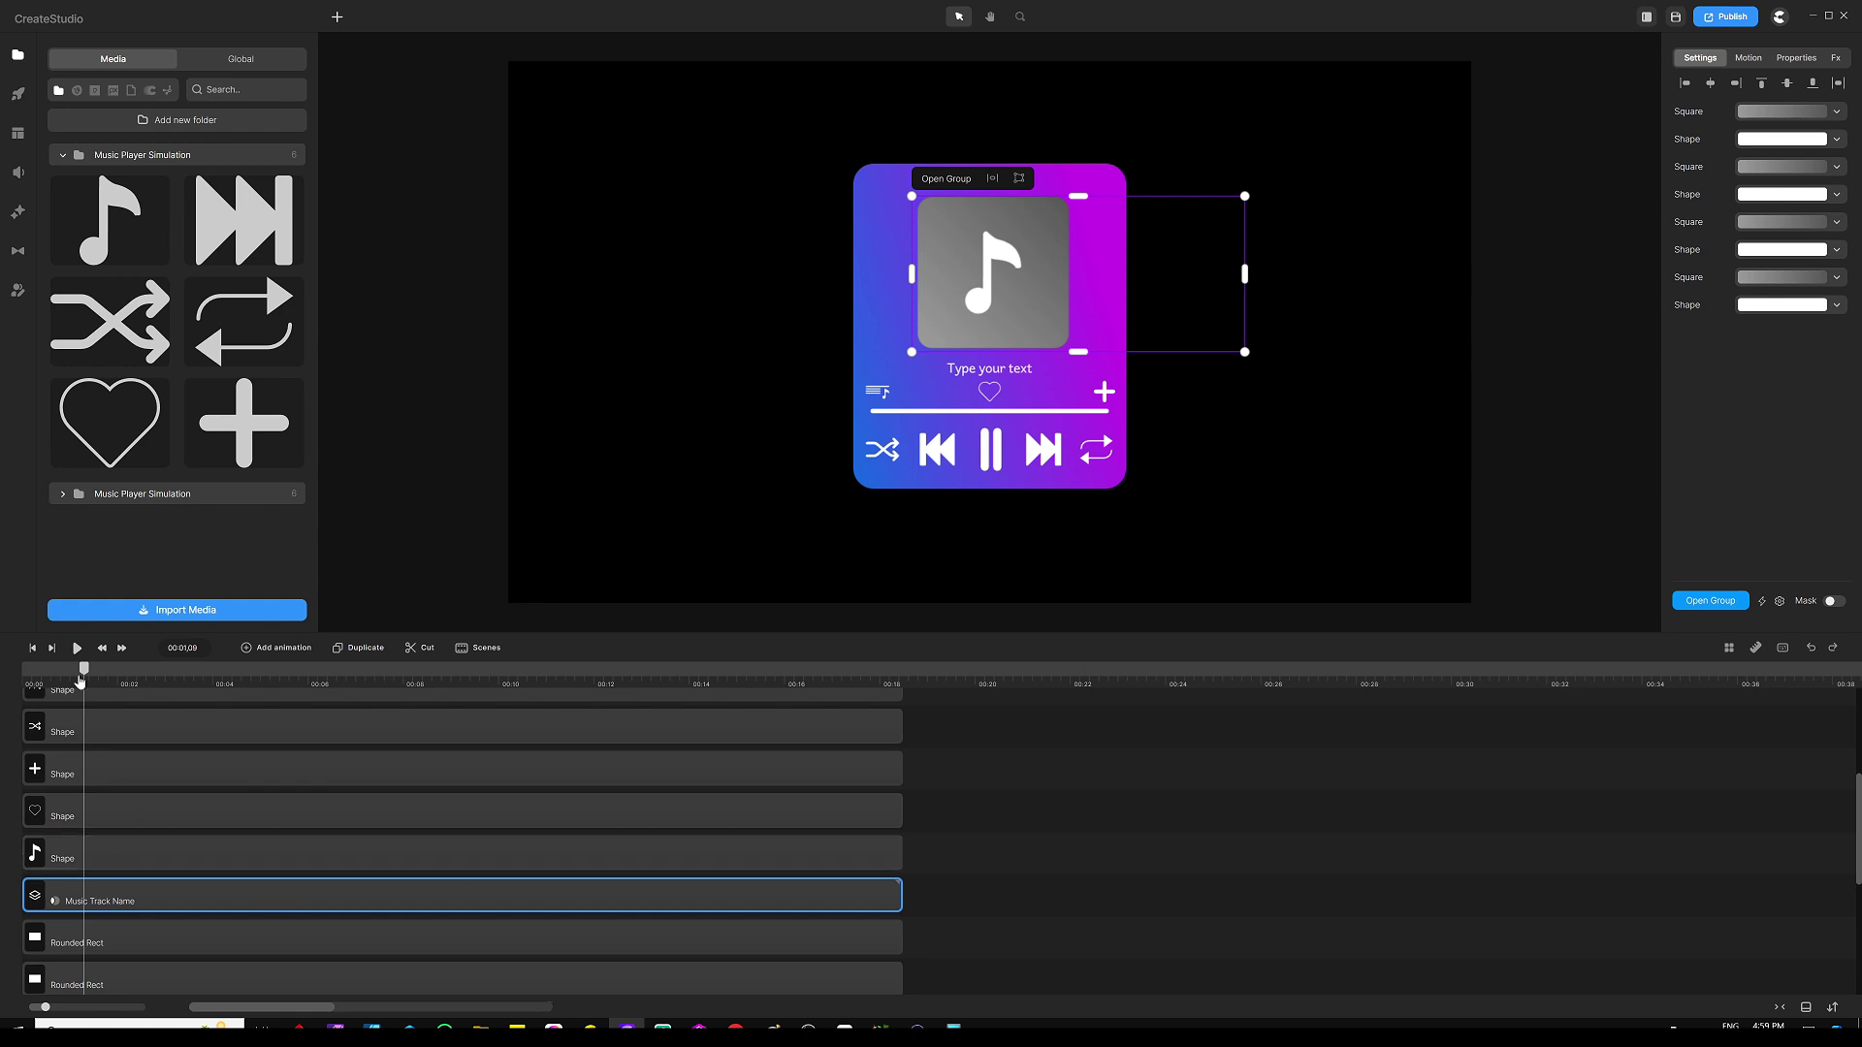
drag(87, 671, 52, 686)
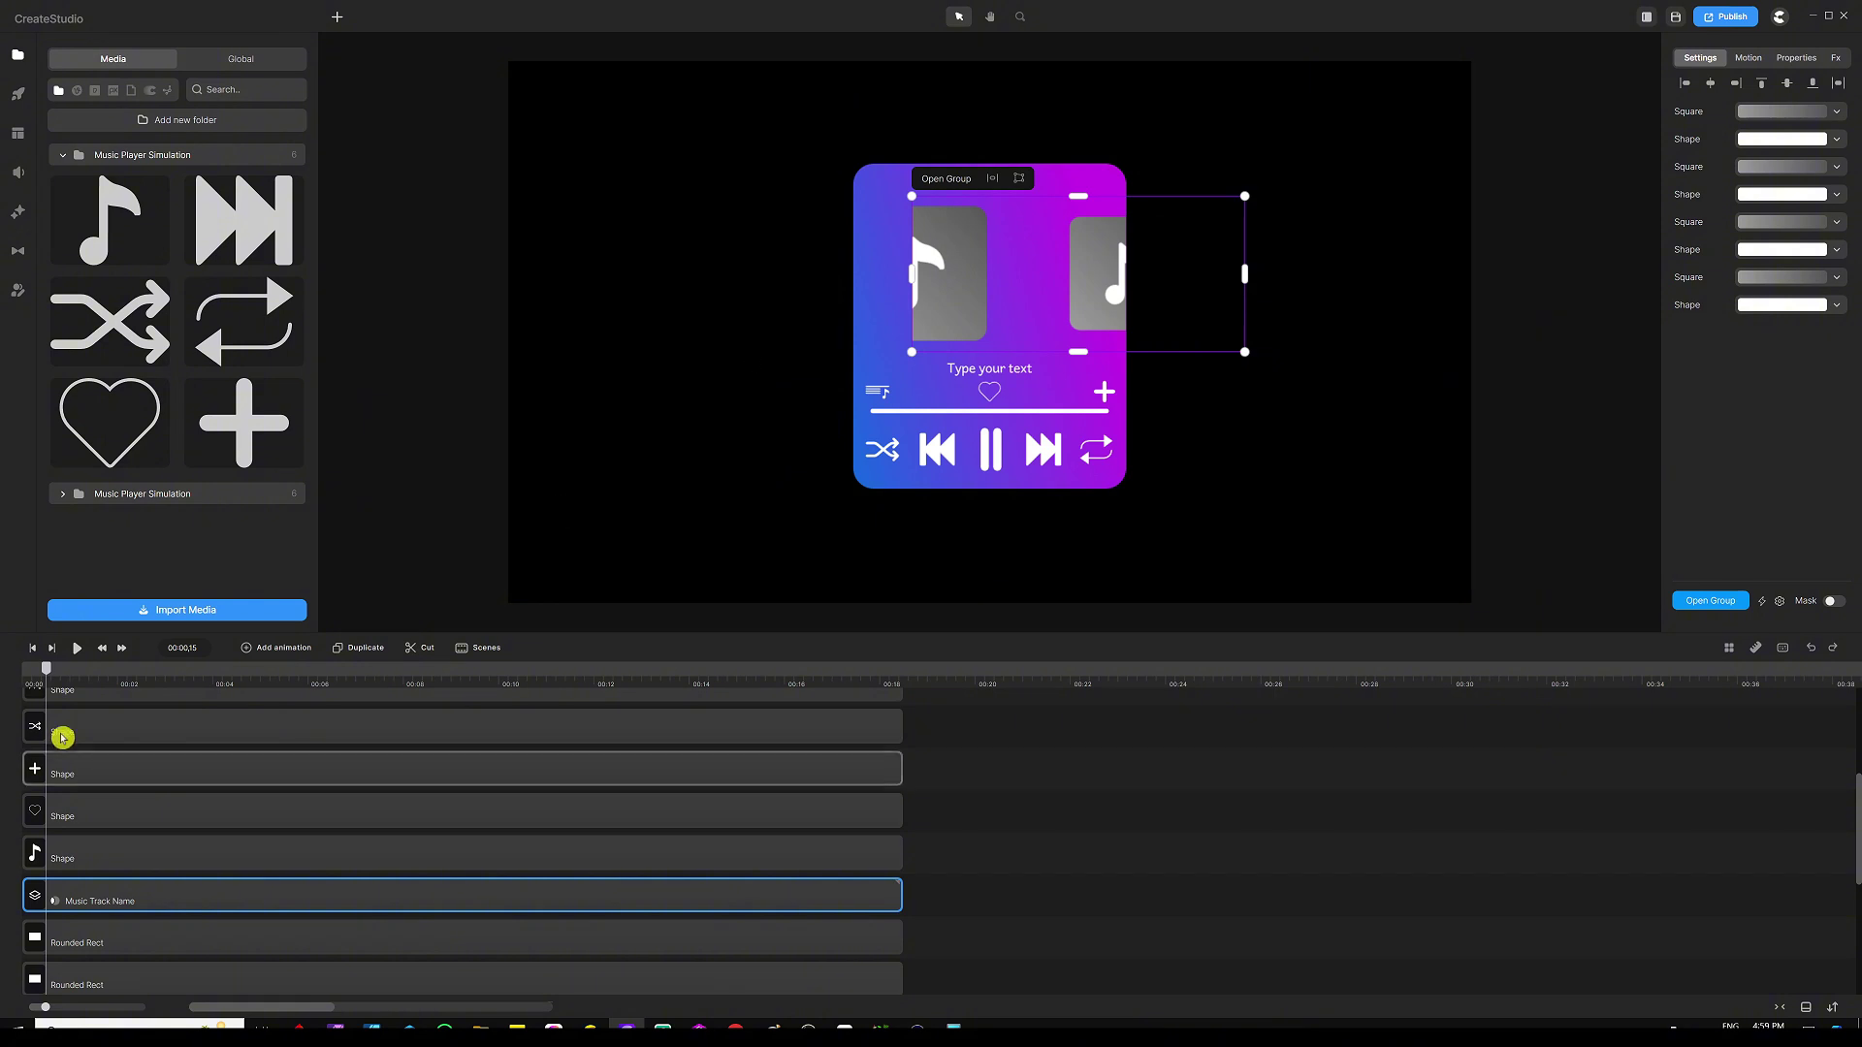
Step: Extend the Music Track Name group's left boundary to enclose the outgoing small cover at 00:00,28, and return to the main timeline
click(21, 685)
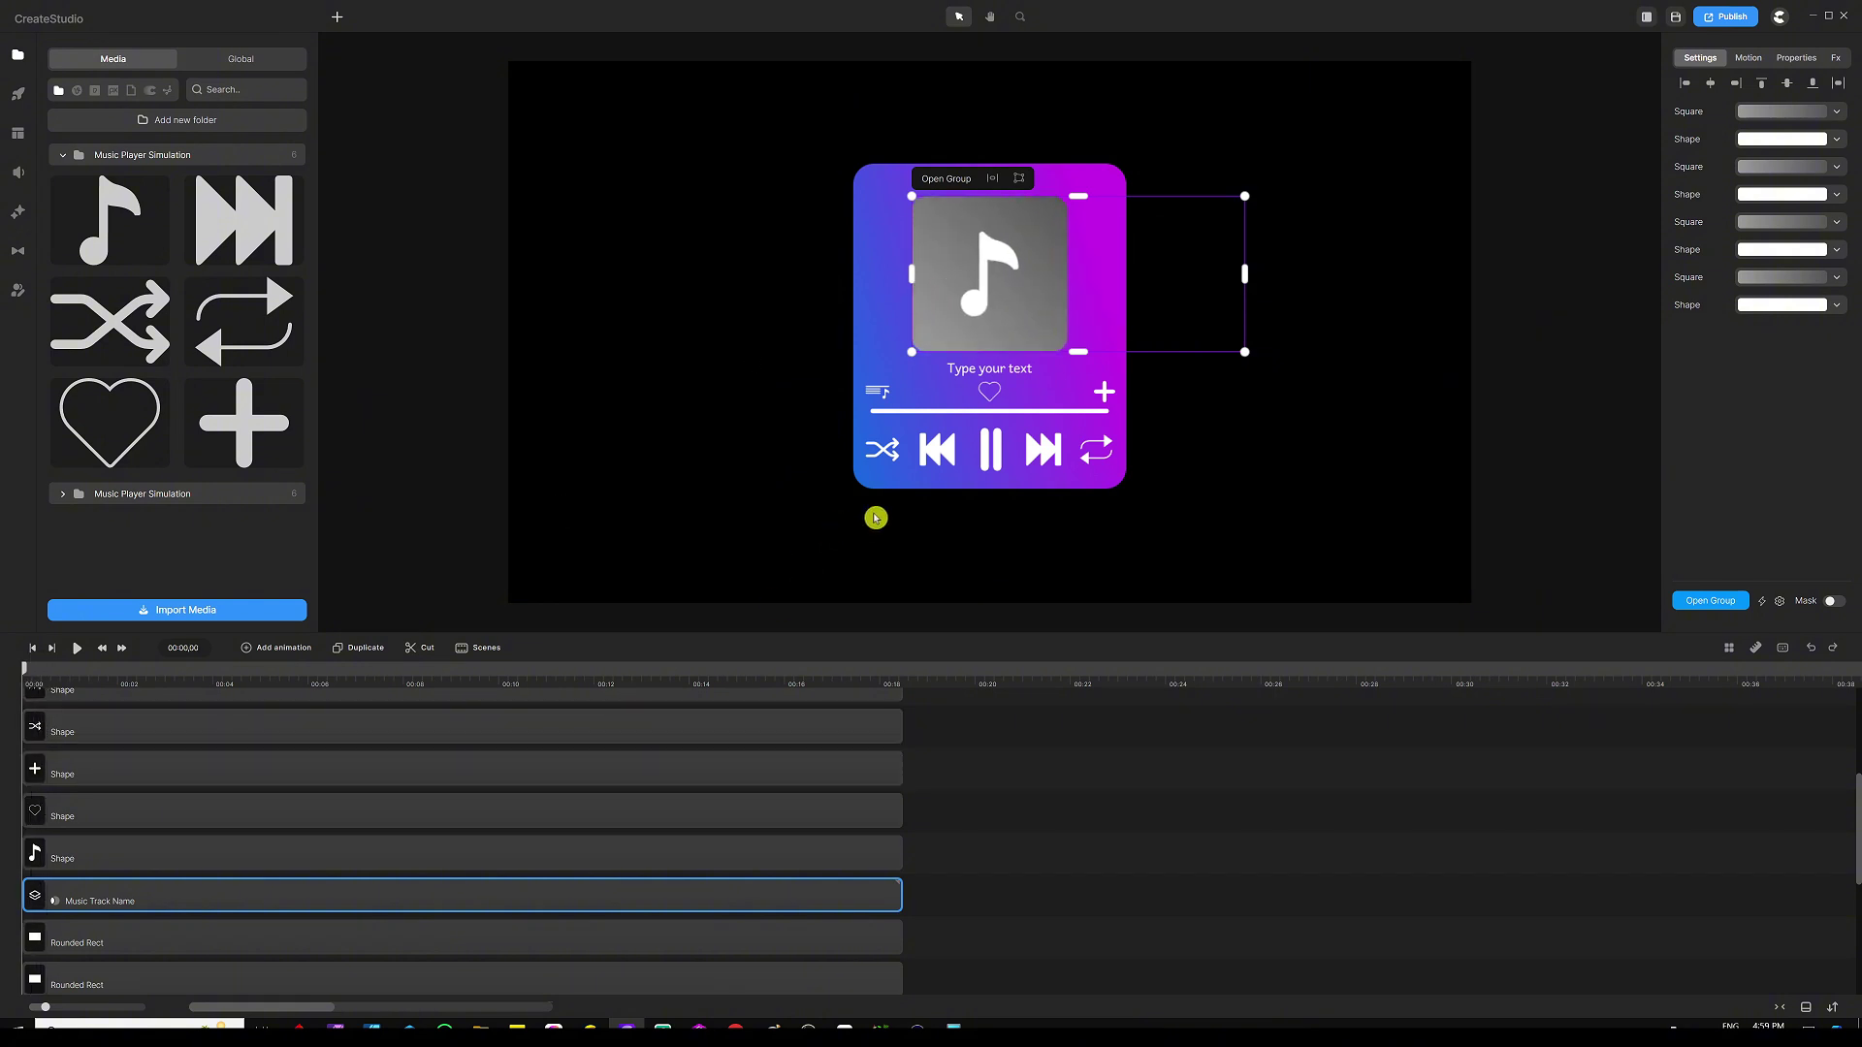
click(948, 180)
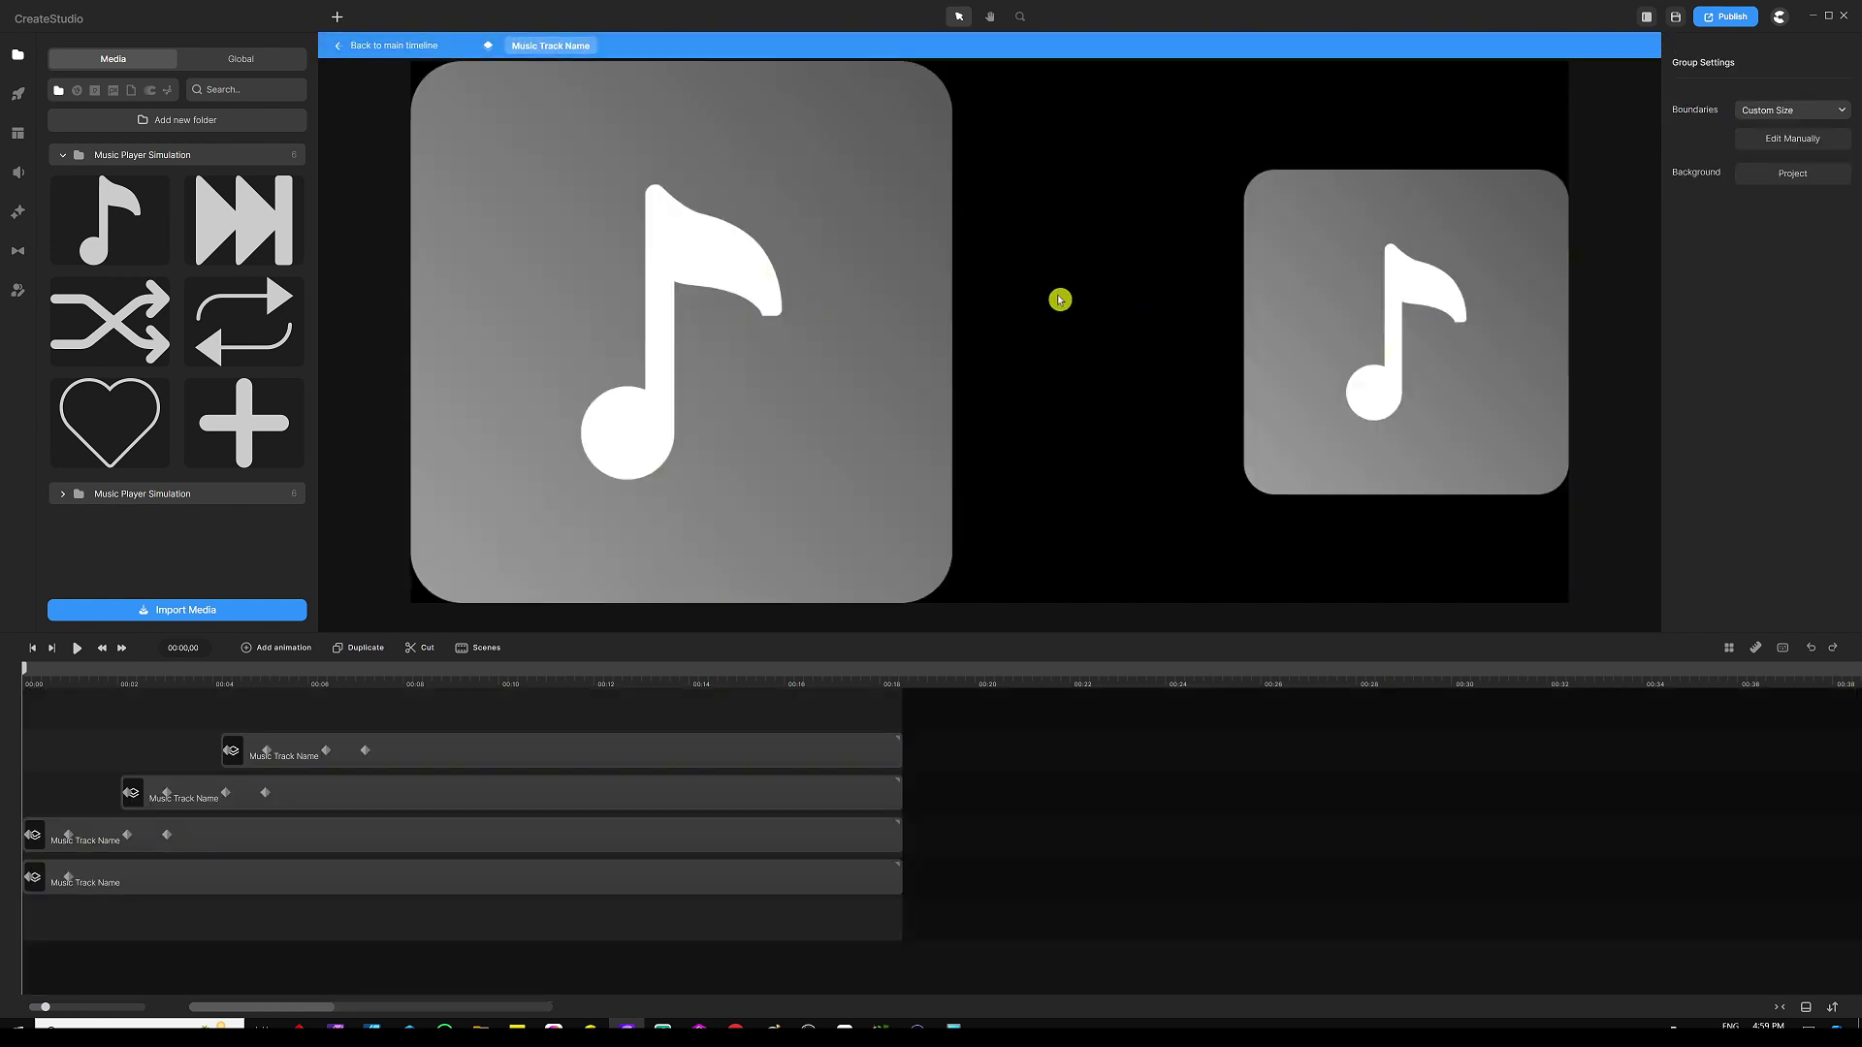
scroll(1029, 300, down, 3)
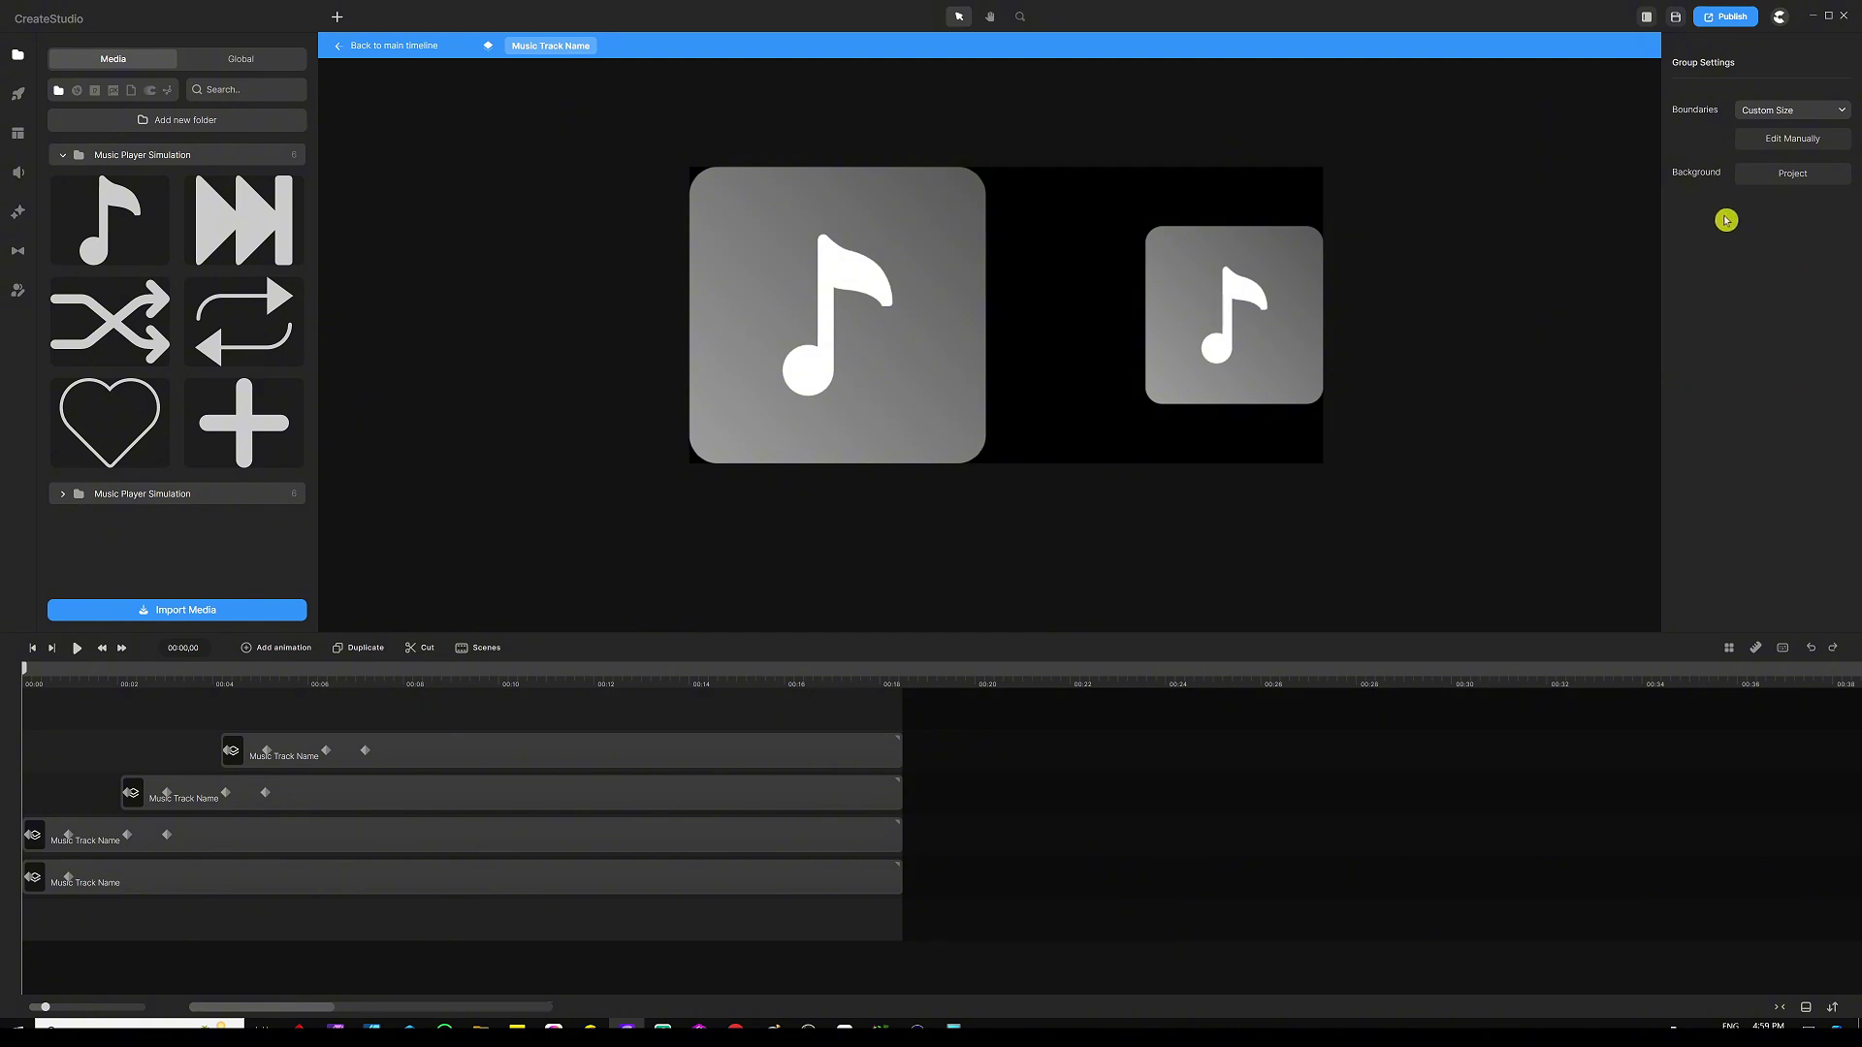
click(1792, 138)
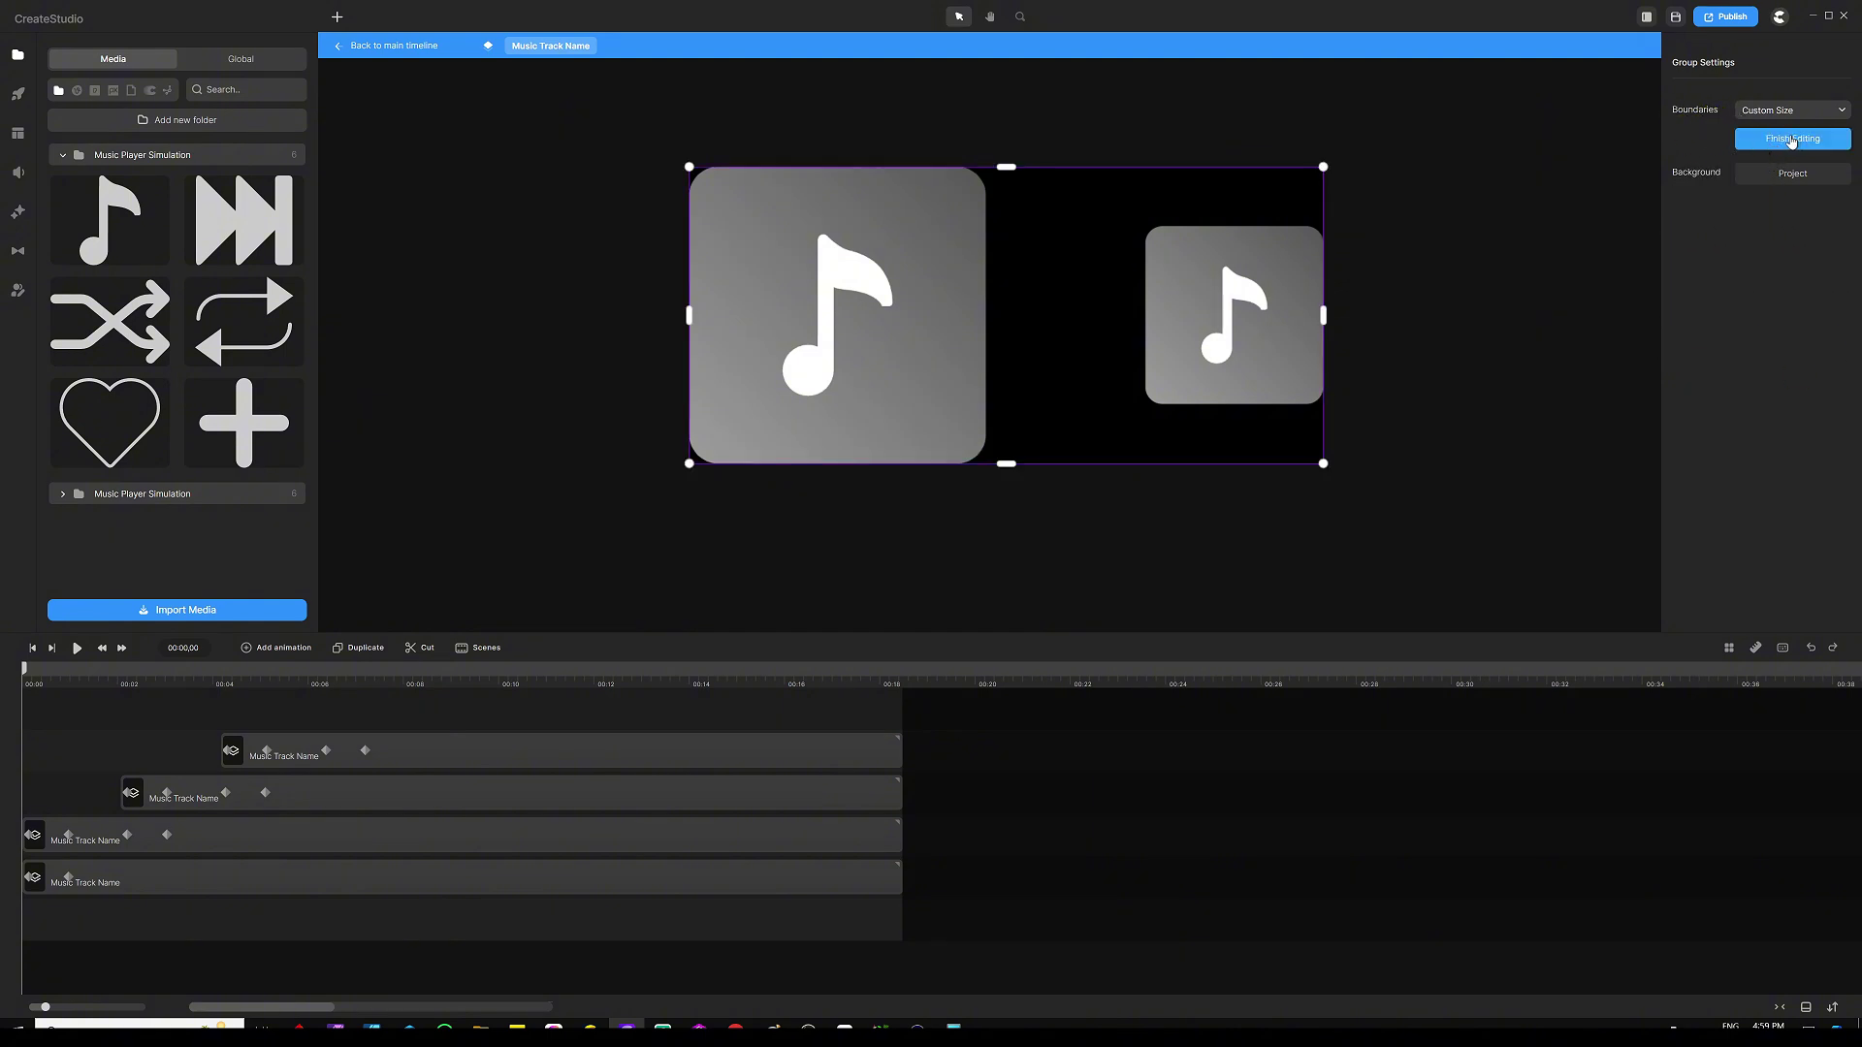
drag(27, 671, 74, 671)
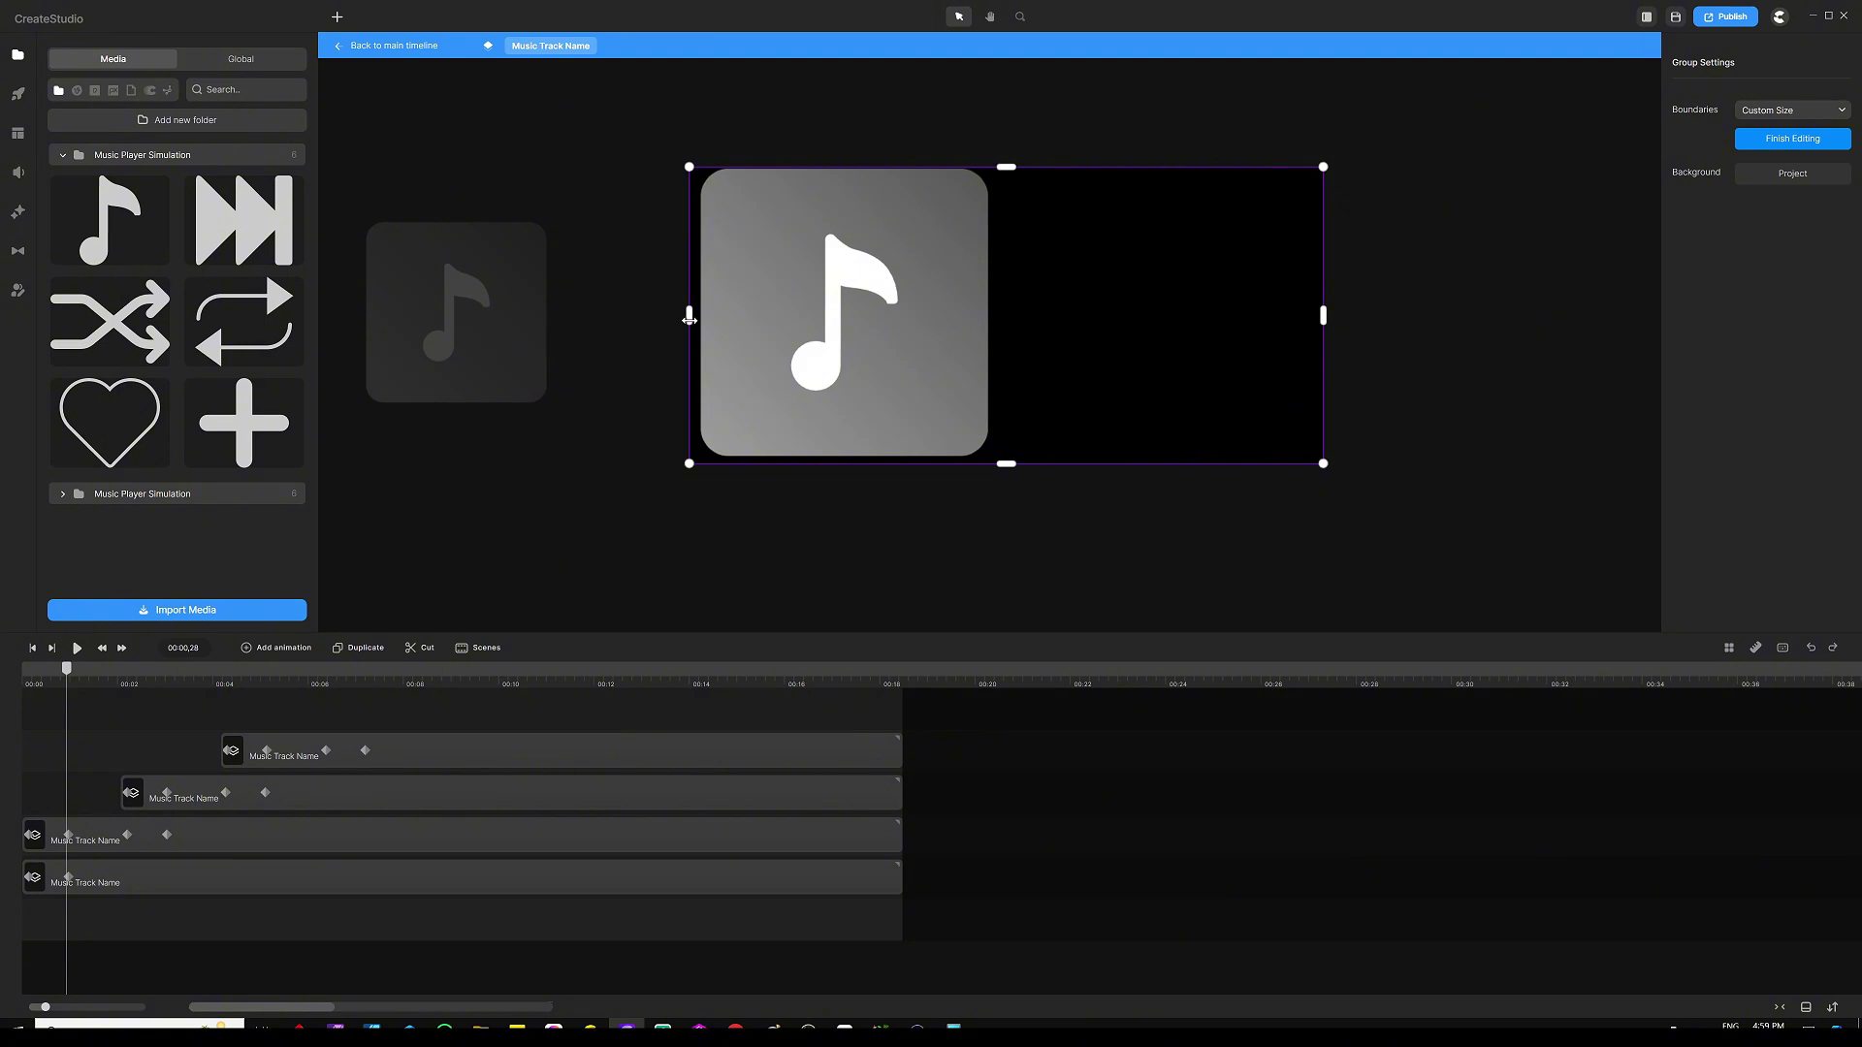
drag(688, 319, 366, 330)
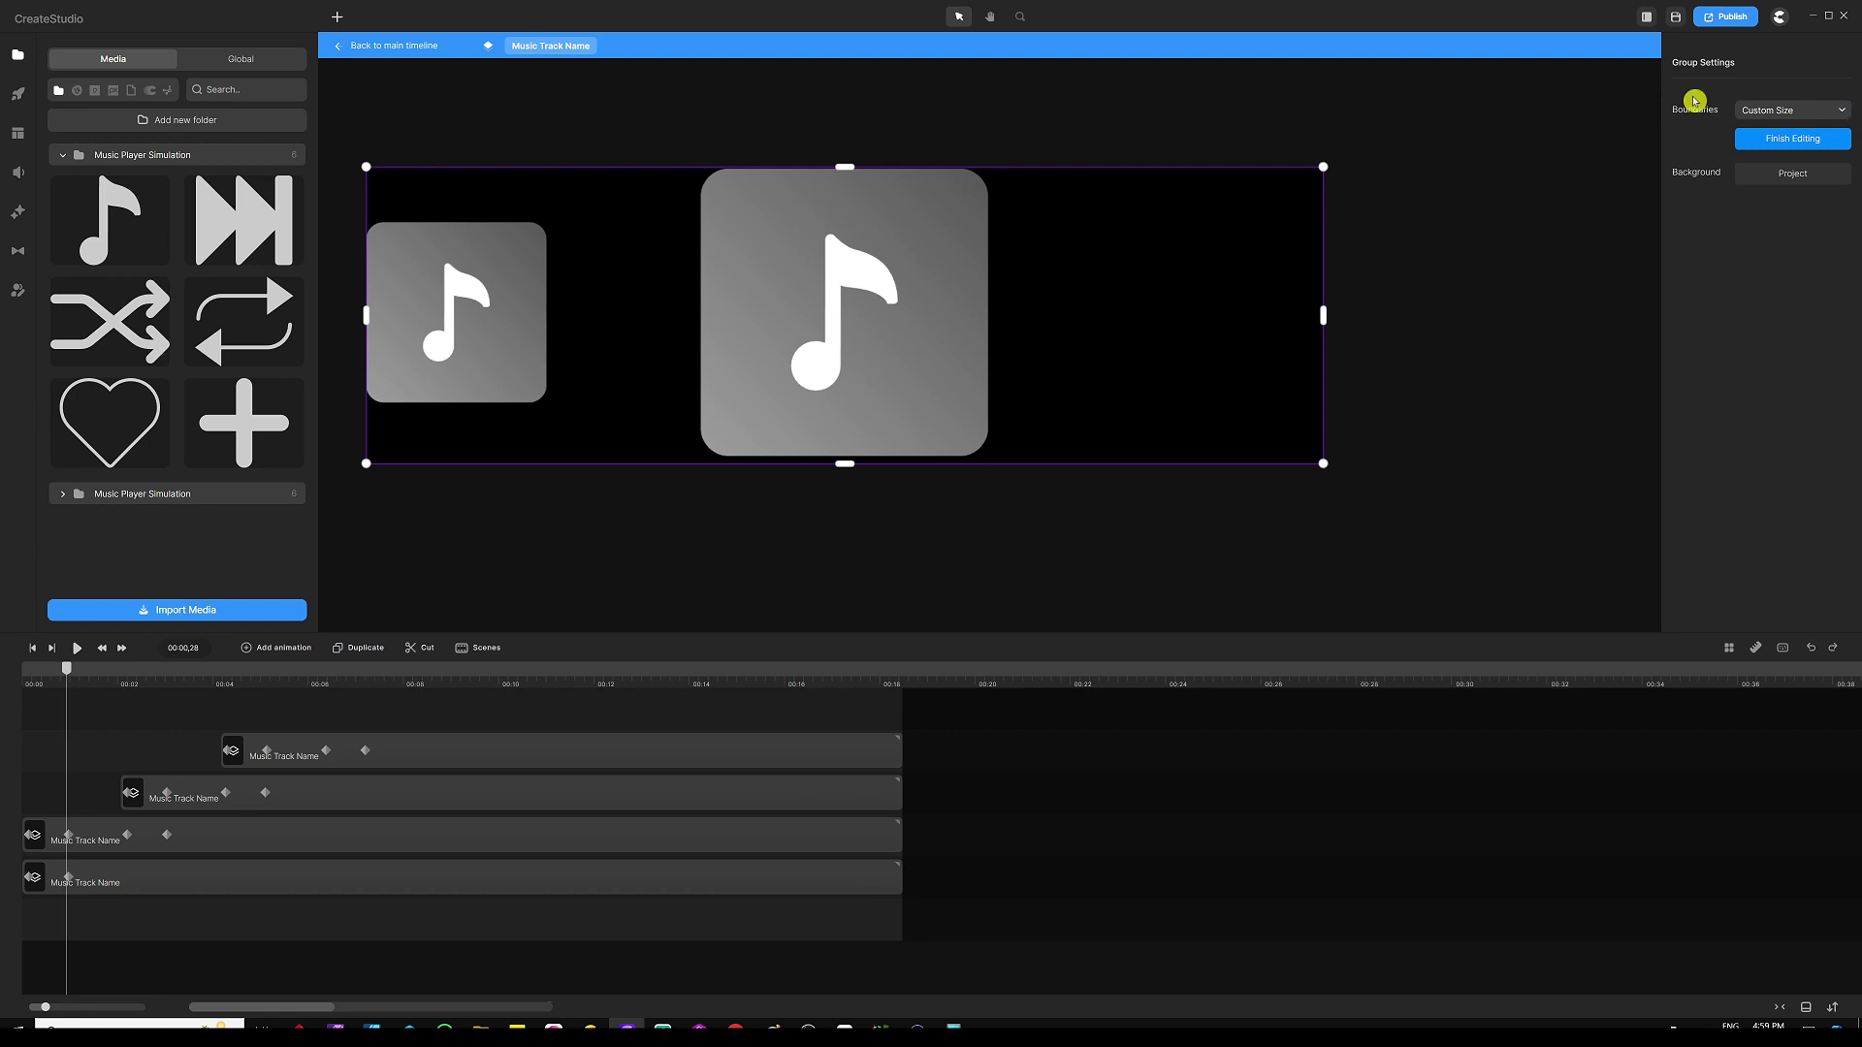
click(1774, 141)
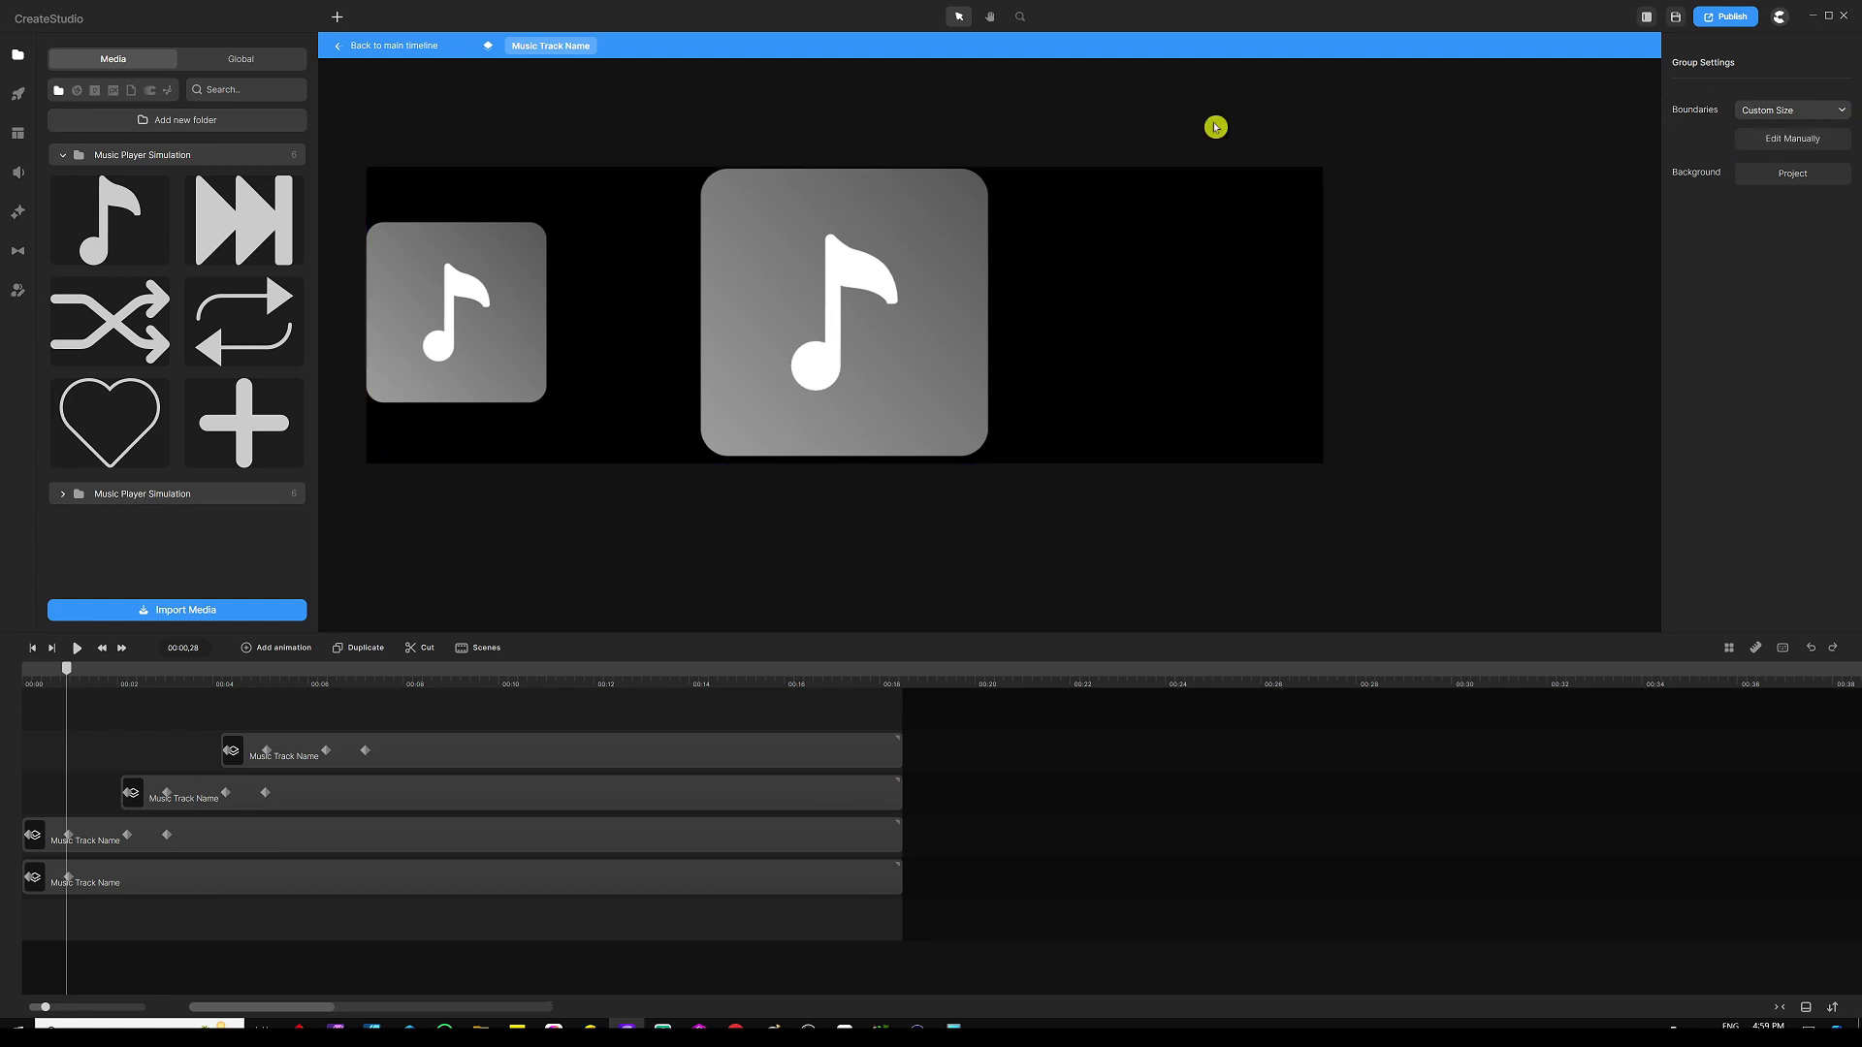
click(401, 46)
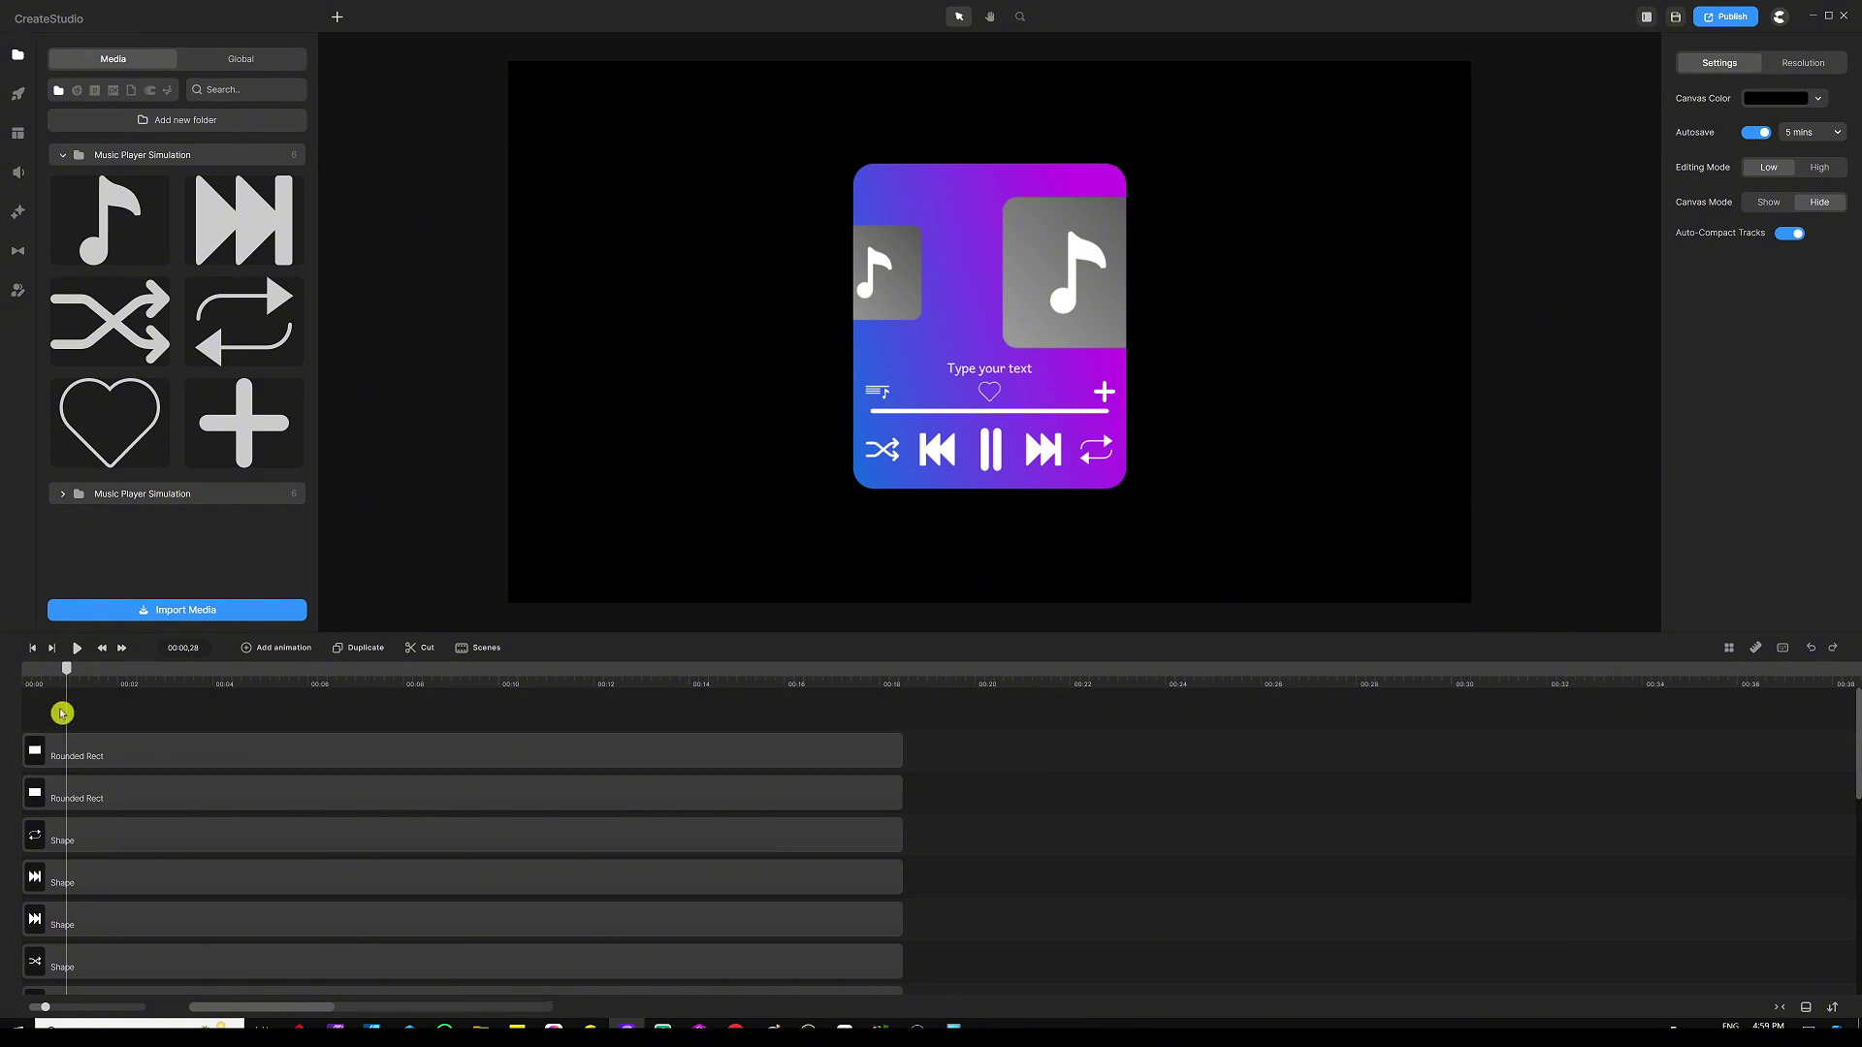
Step: Reposition the Music Track Name group at 00:00,00 so the large cover sits roughly centred in the upper part of the player card
drag(70, 678, 3, 682)
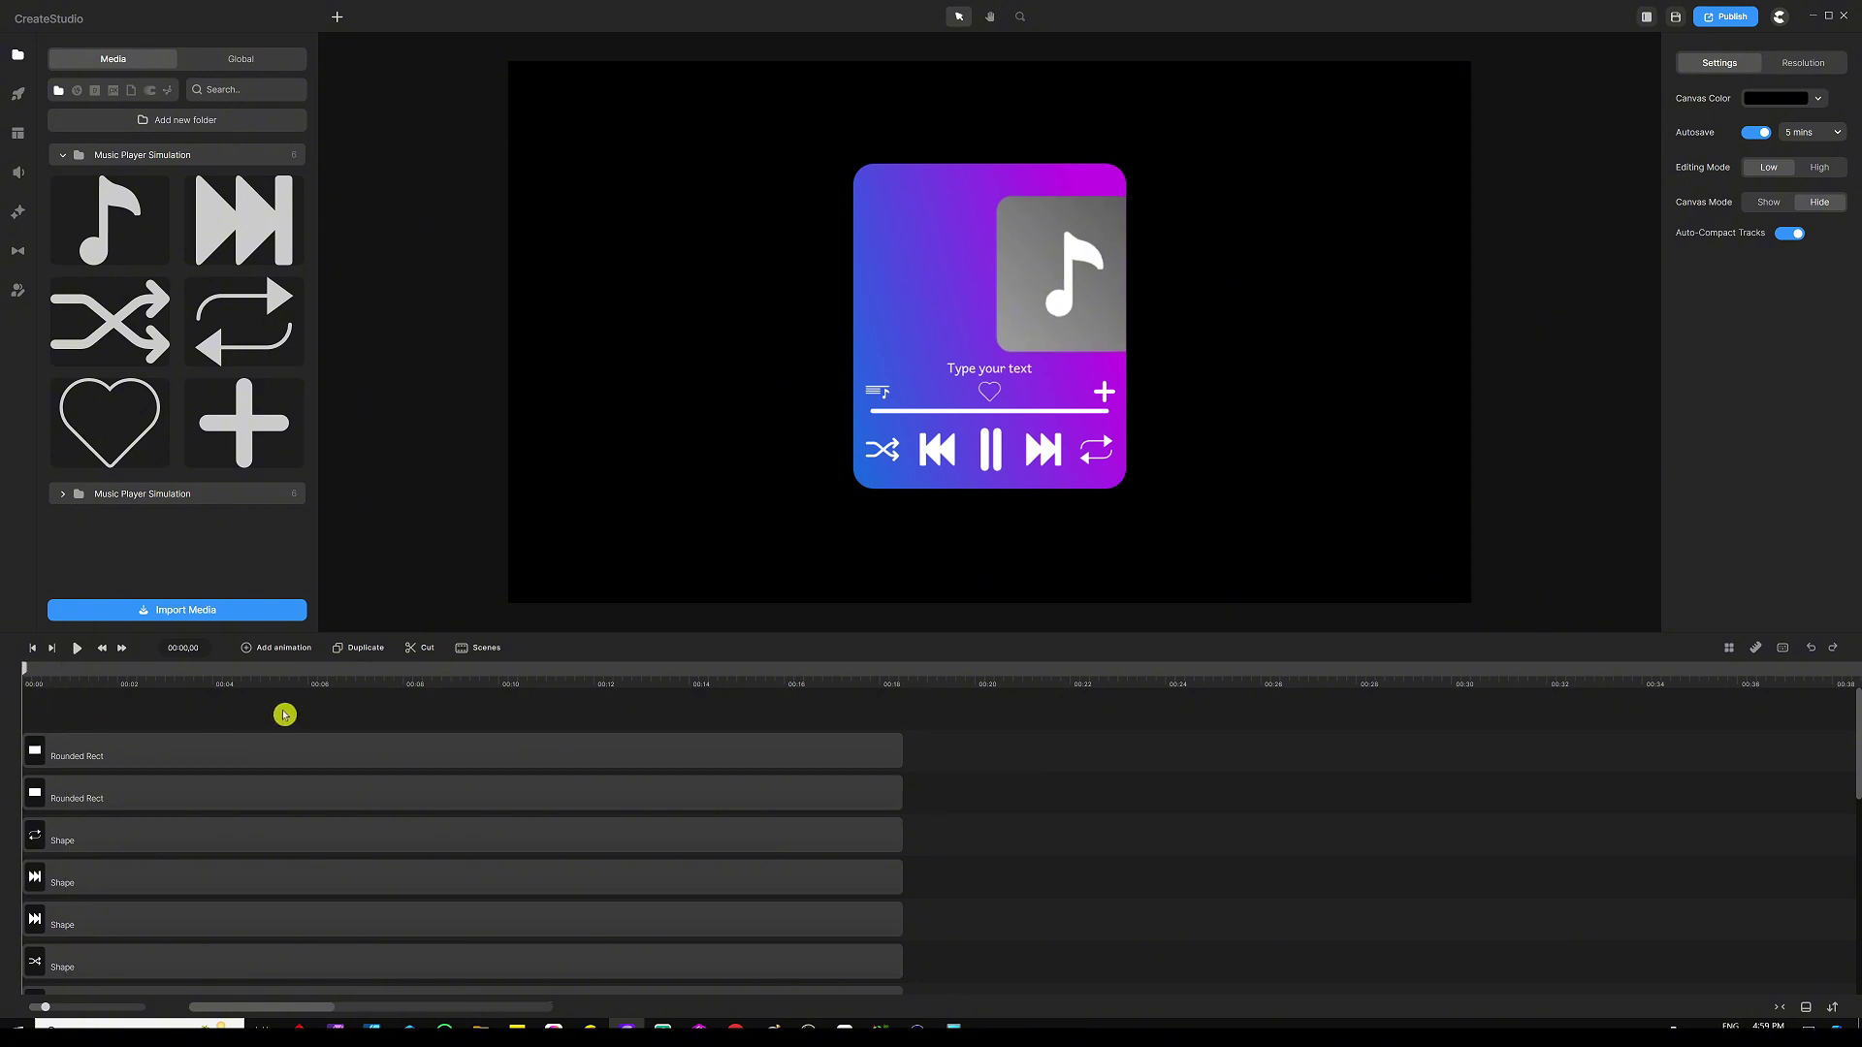
click(1067, 275)
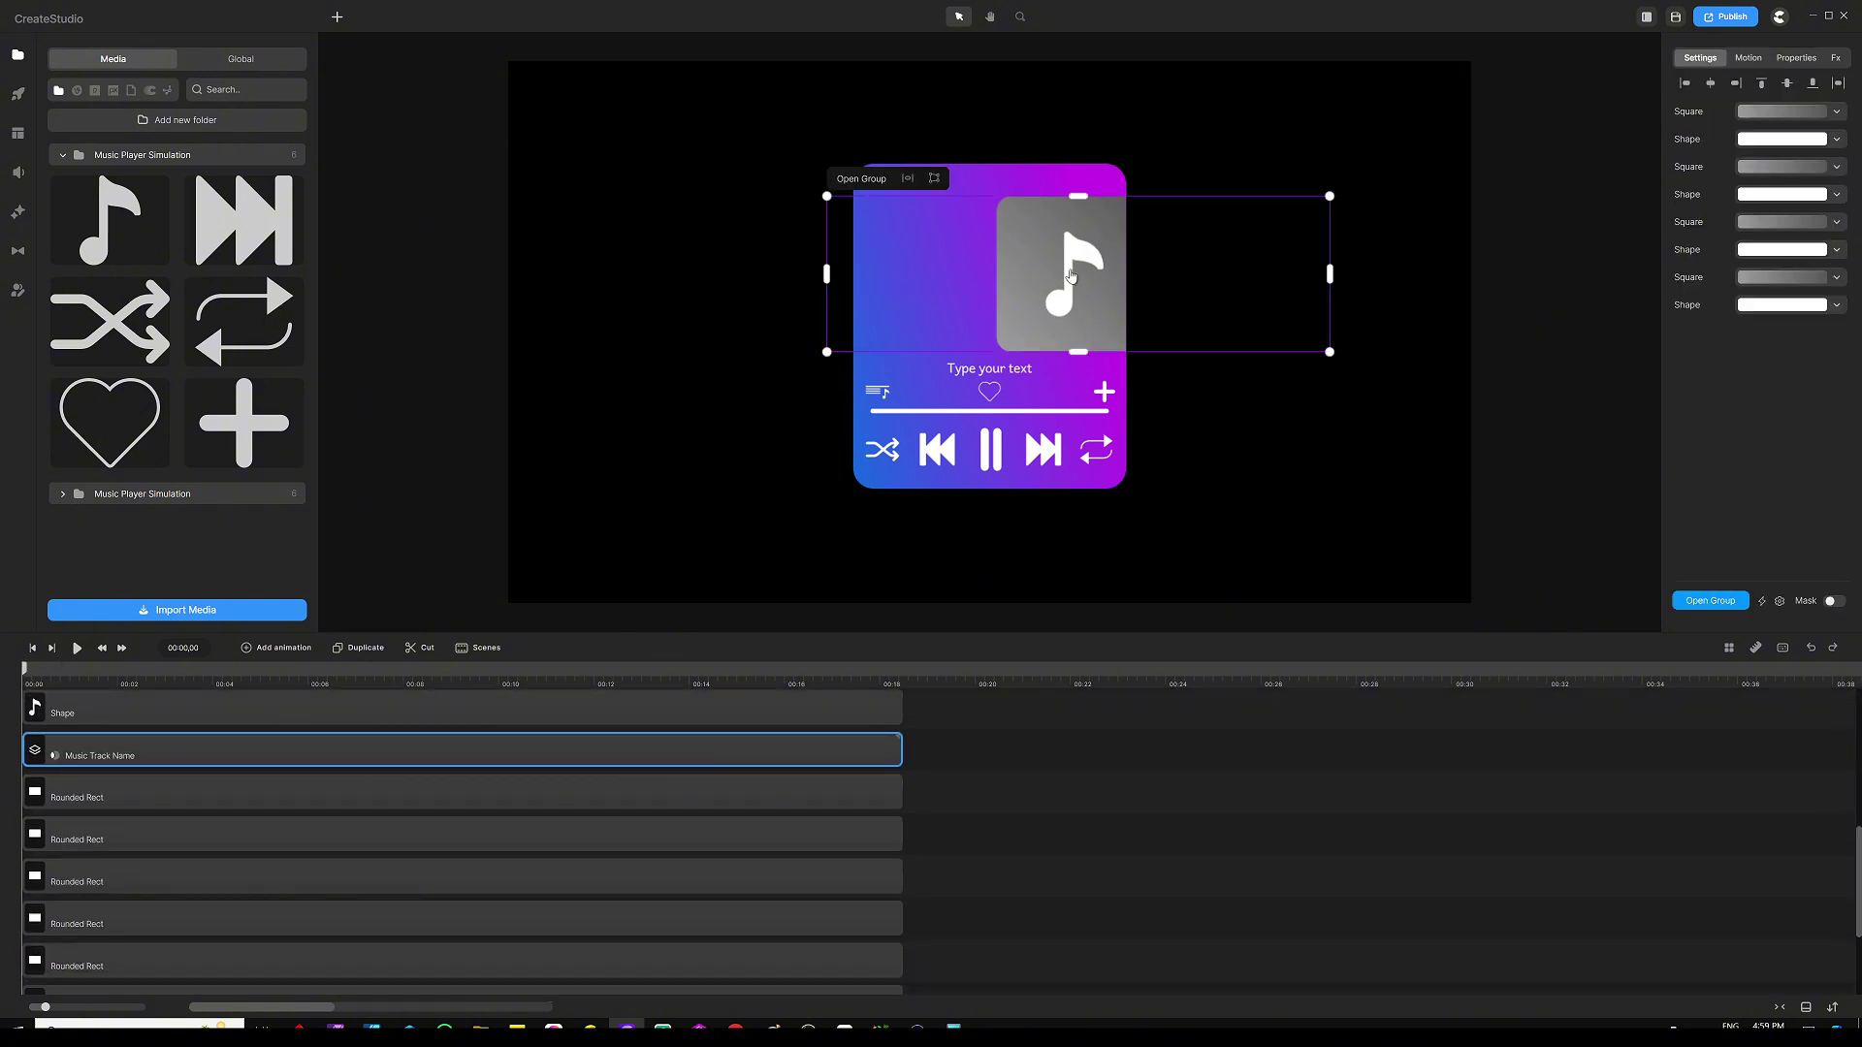
drag(1071, 277, 993, 265)
scroll(429, 808, up, 5)
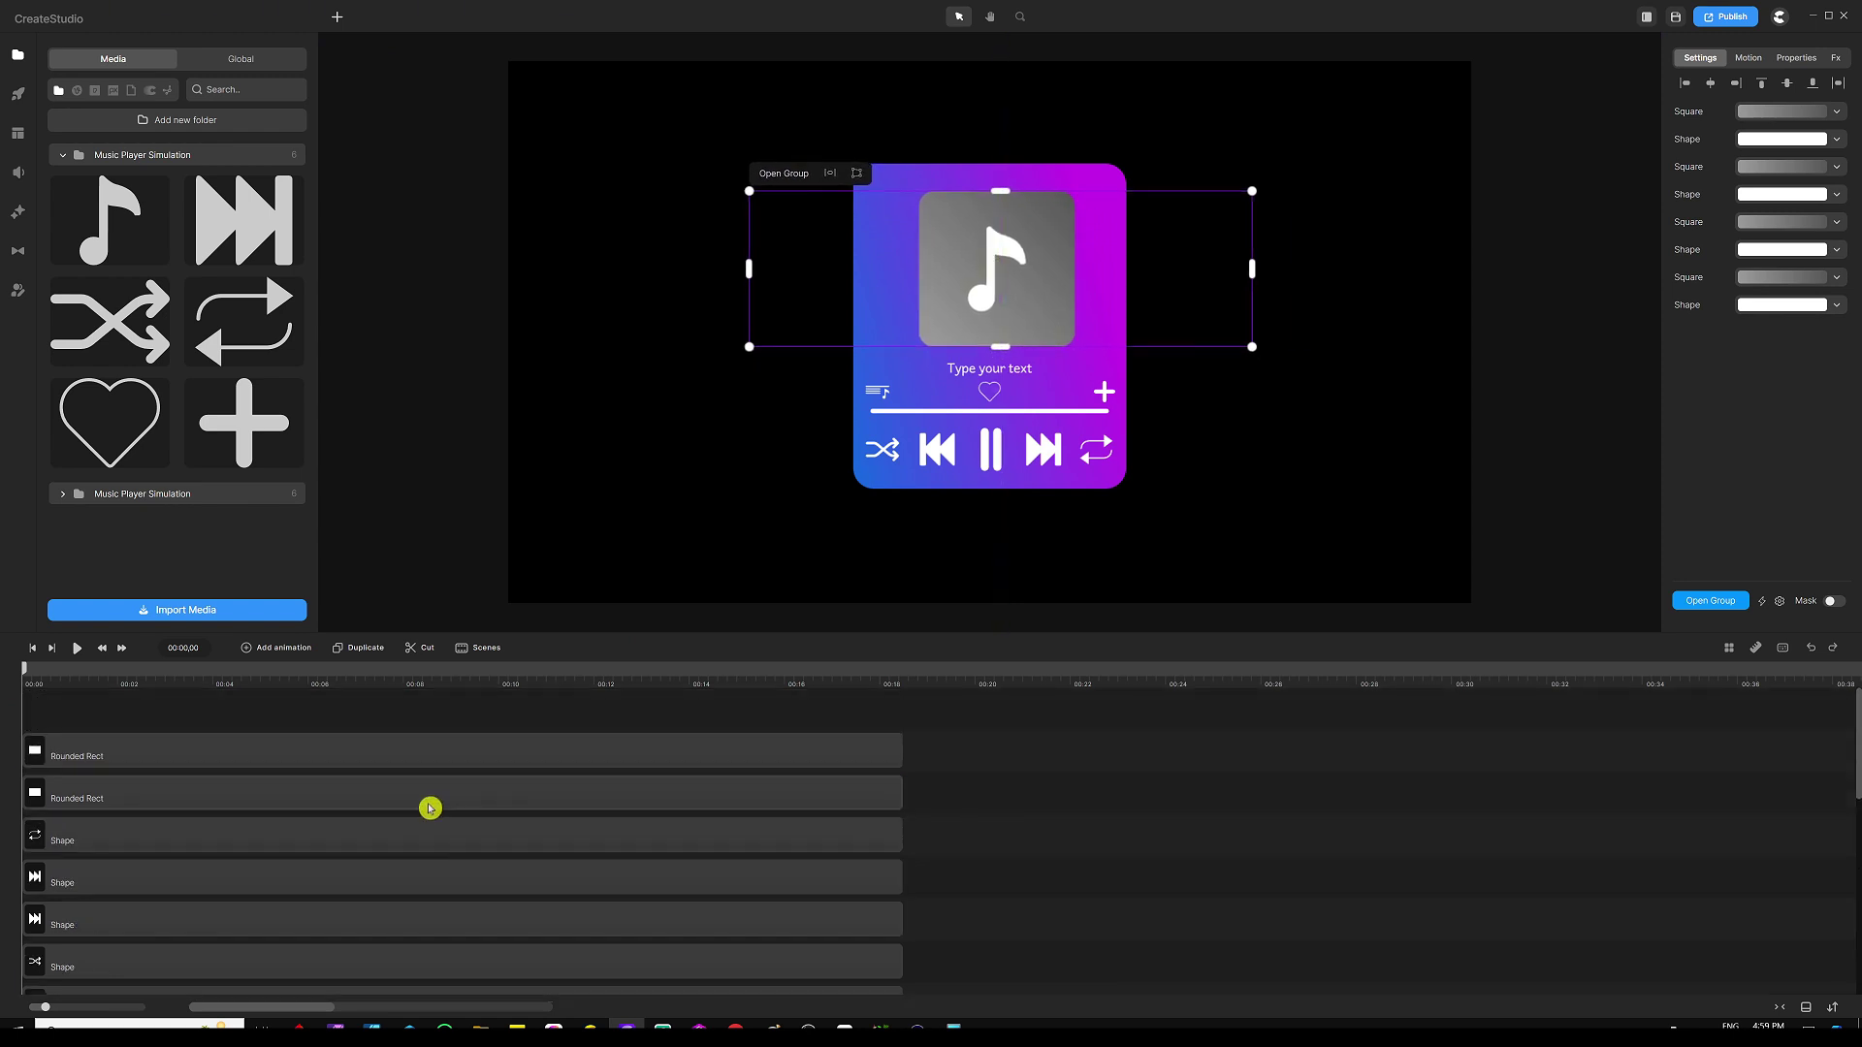
Step: Play back the cover transitions from the start to check the clipping at the card edges, and return the playhead to 00:00,00
click(77, 648)
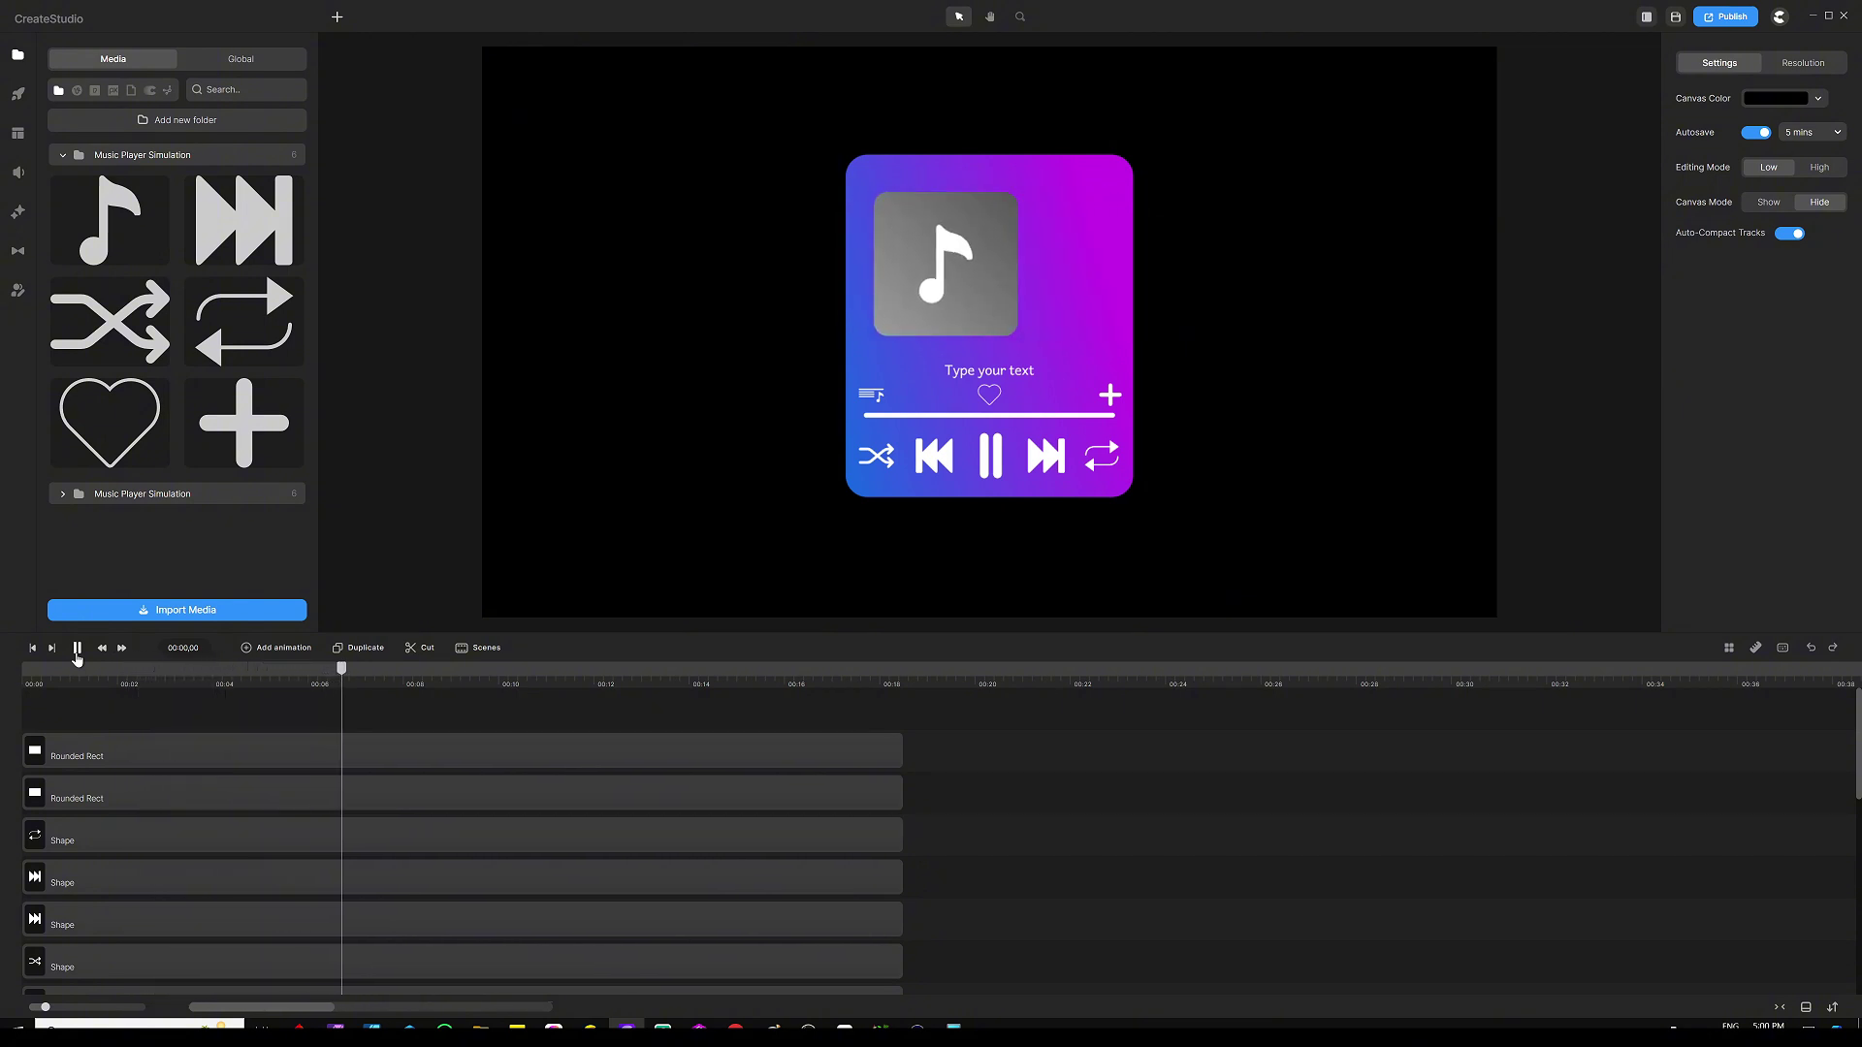
click(72, 652)
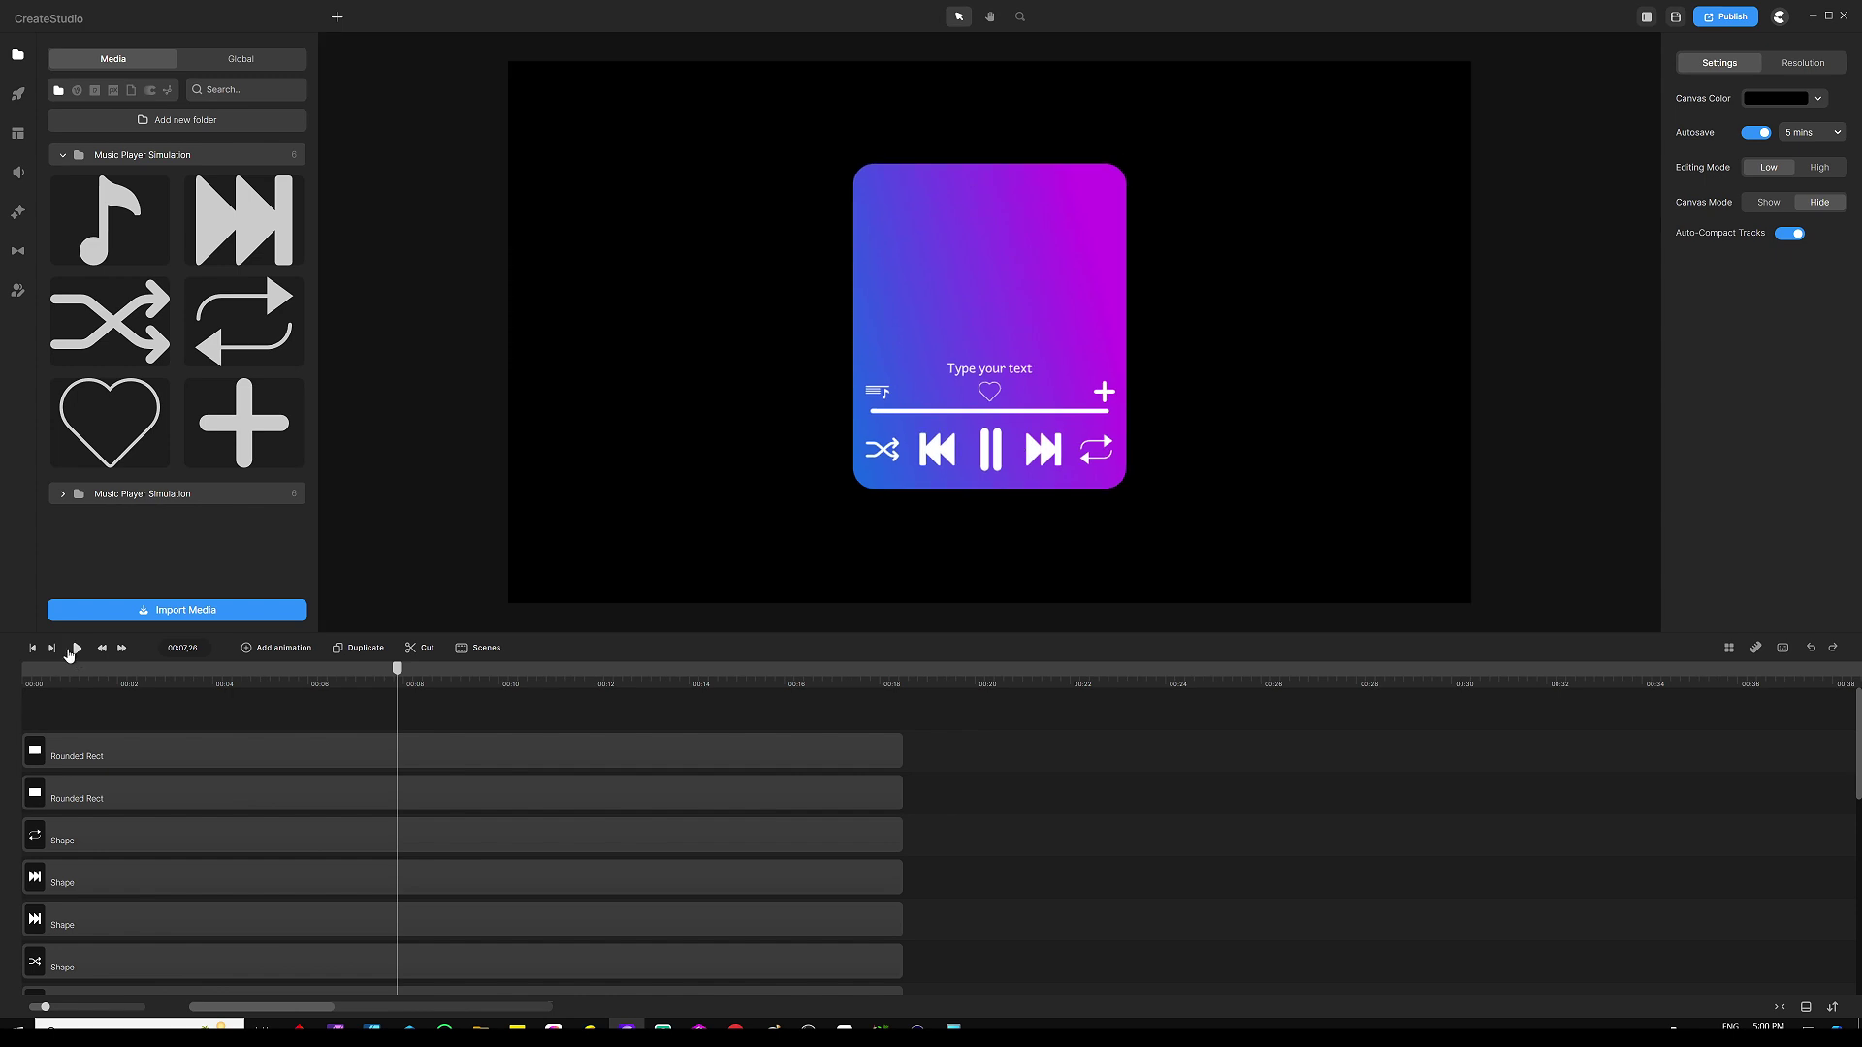
drag(399, 675, 19, 703)
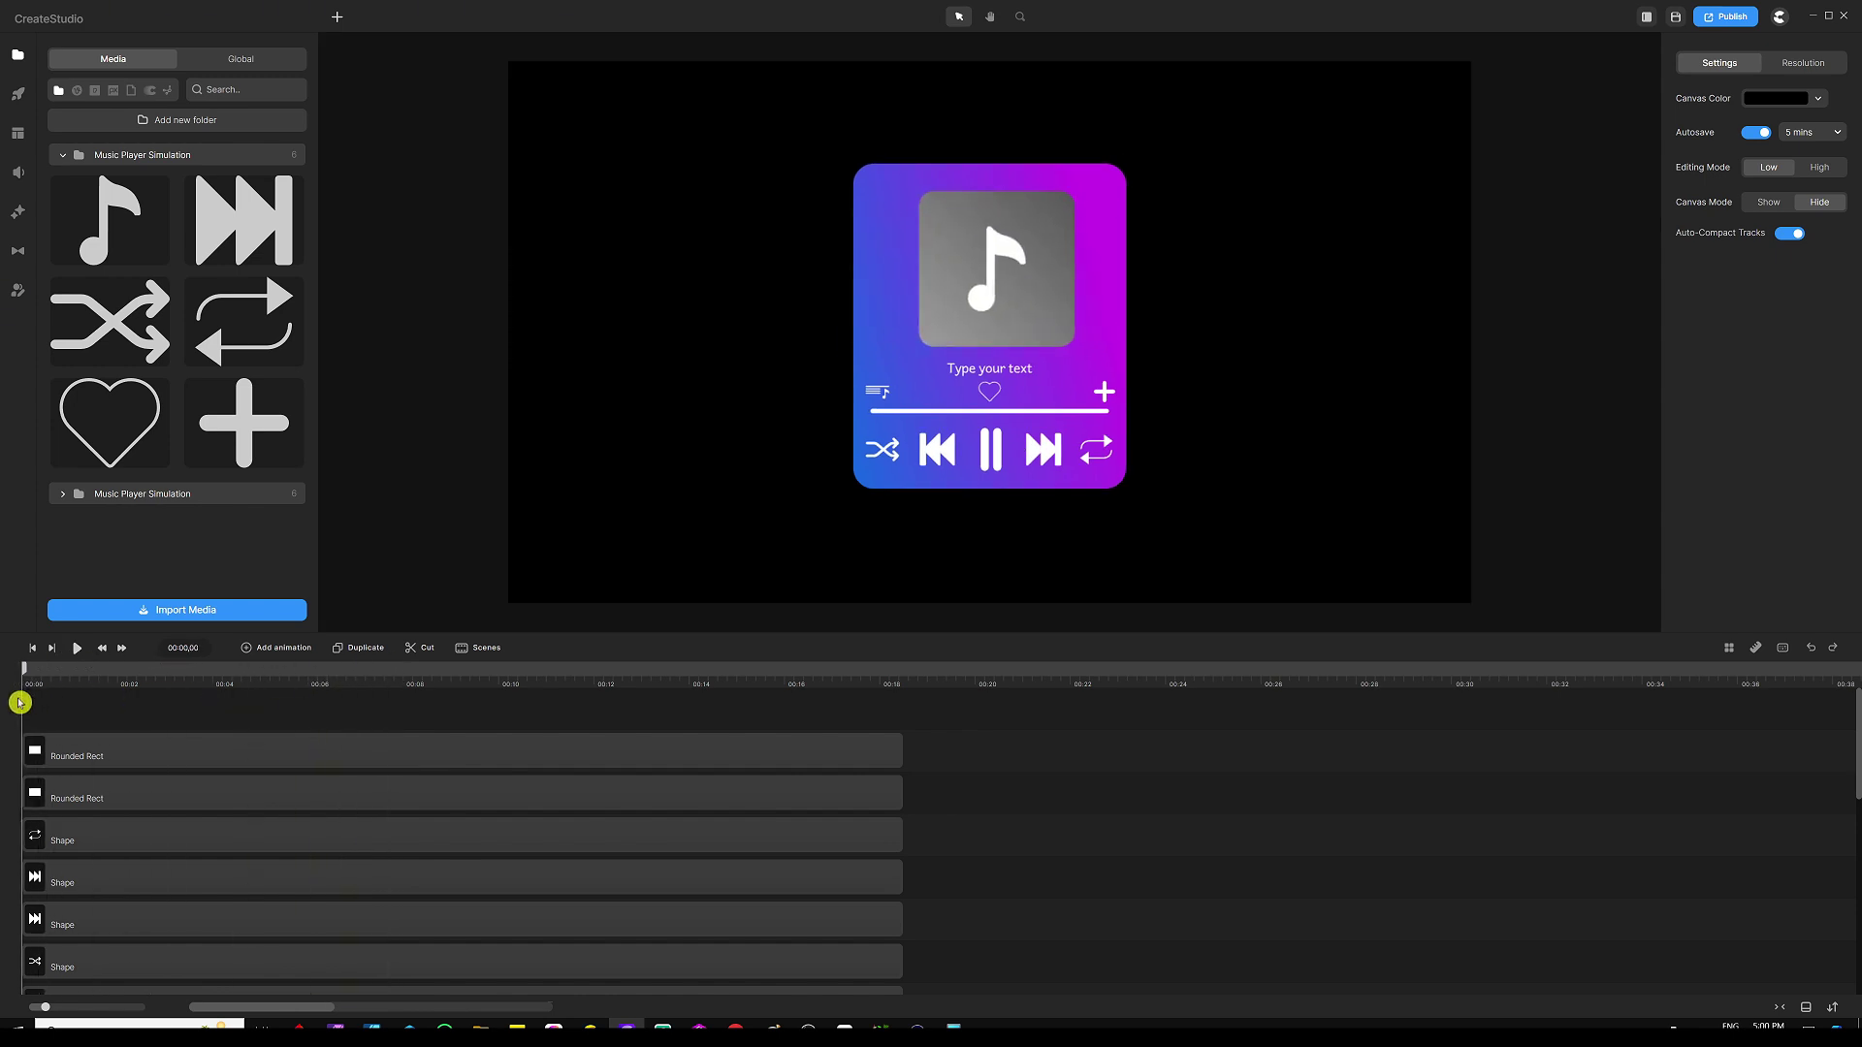